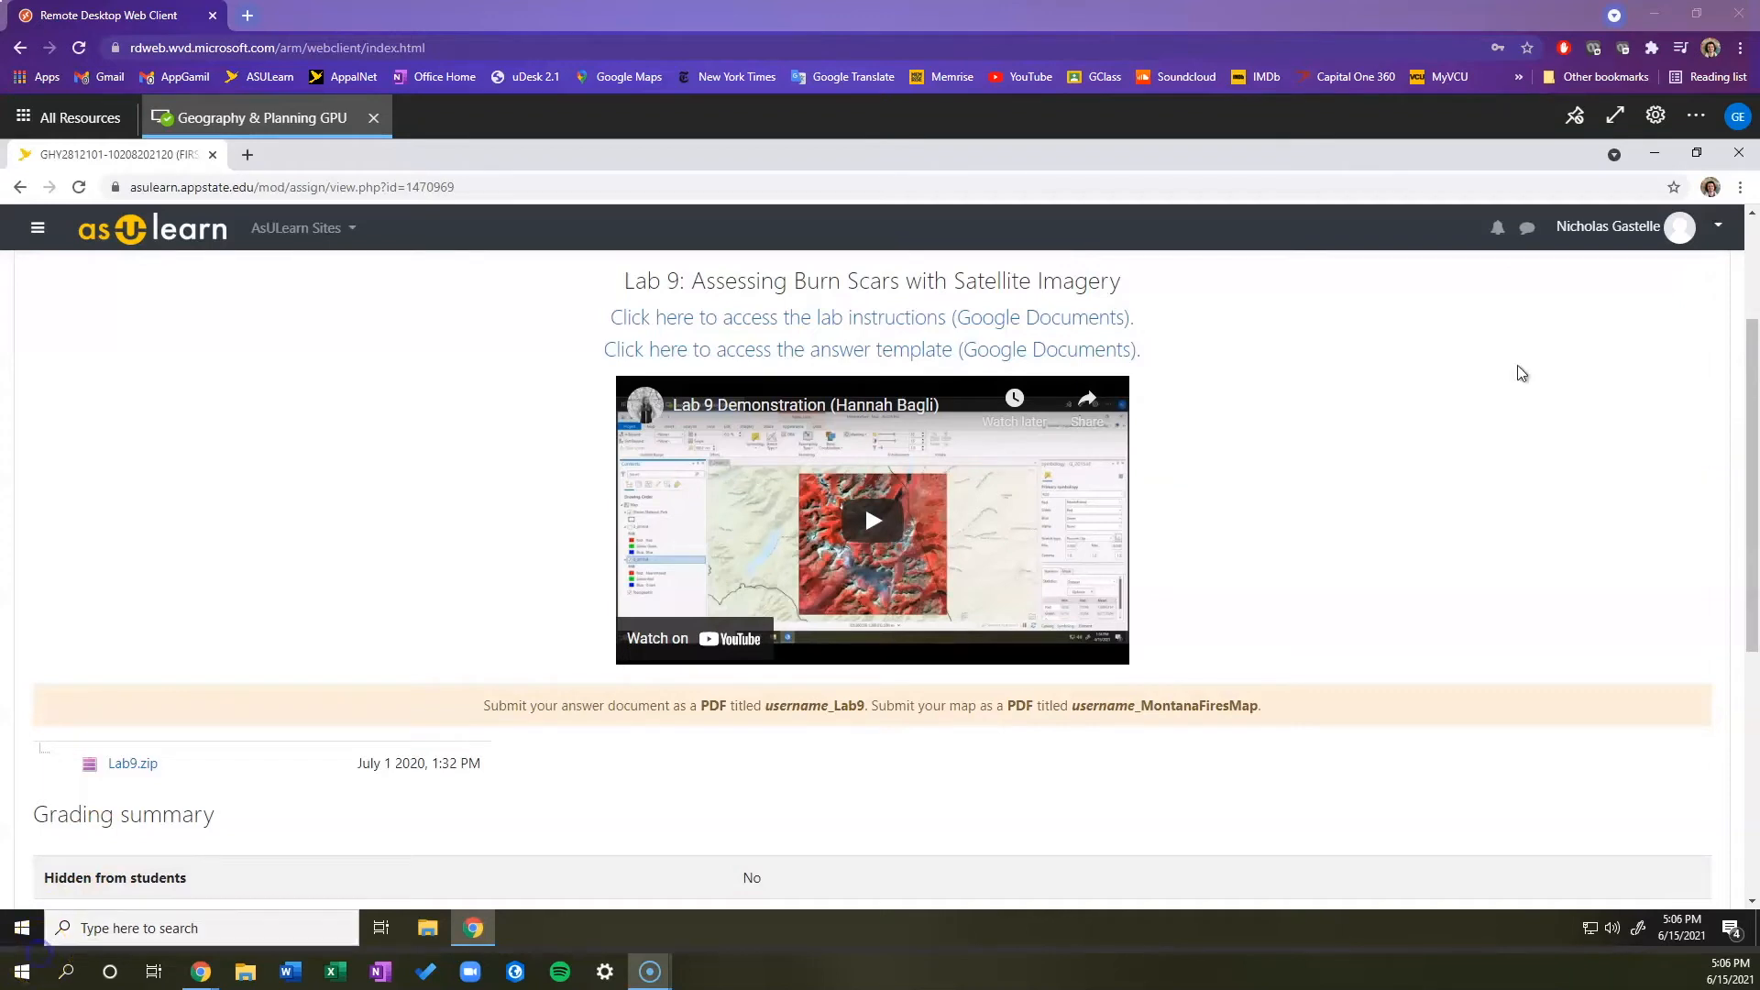
Step: On the uStor network share, open the student's personal folder under GeoPln-Class, Classes, GHY_2812
left_click(1654, 152)
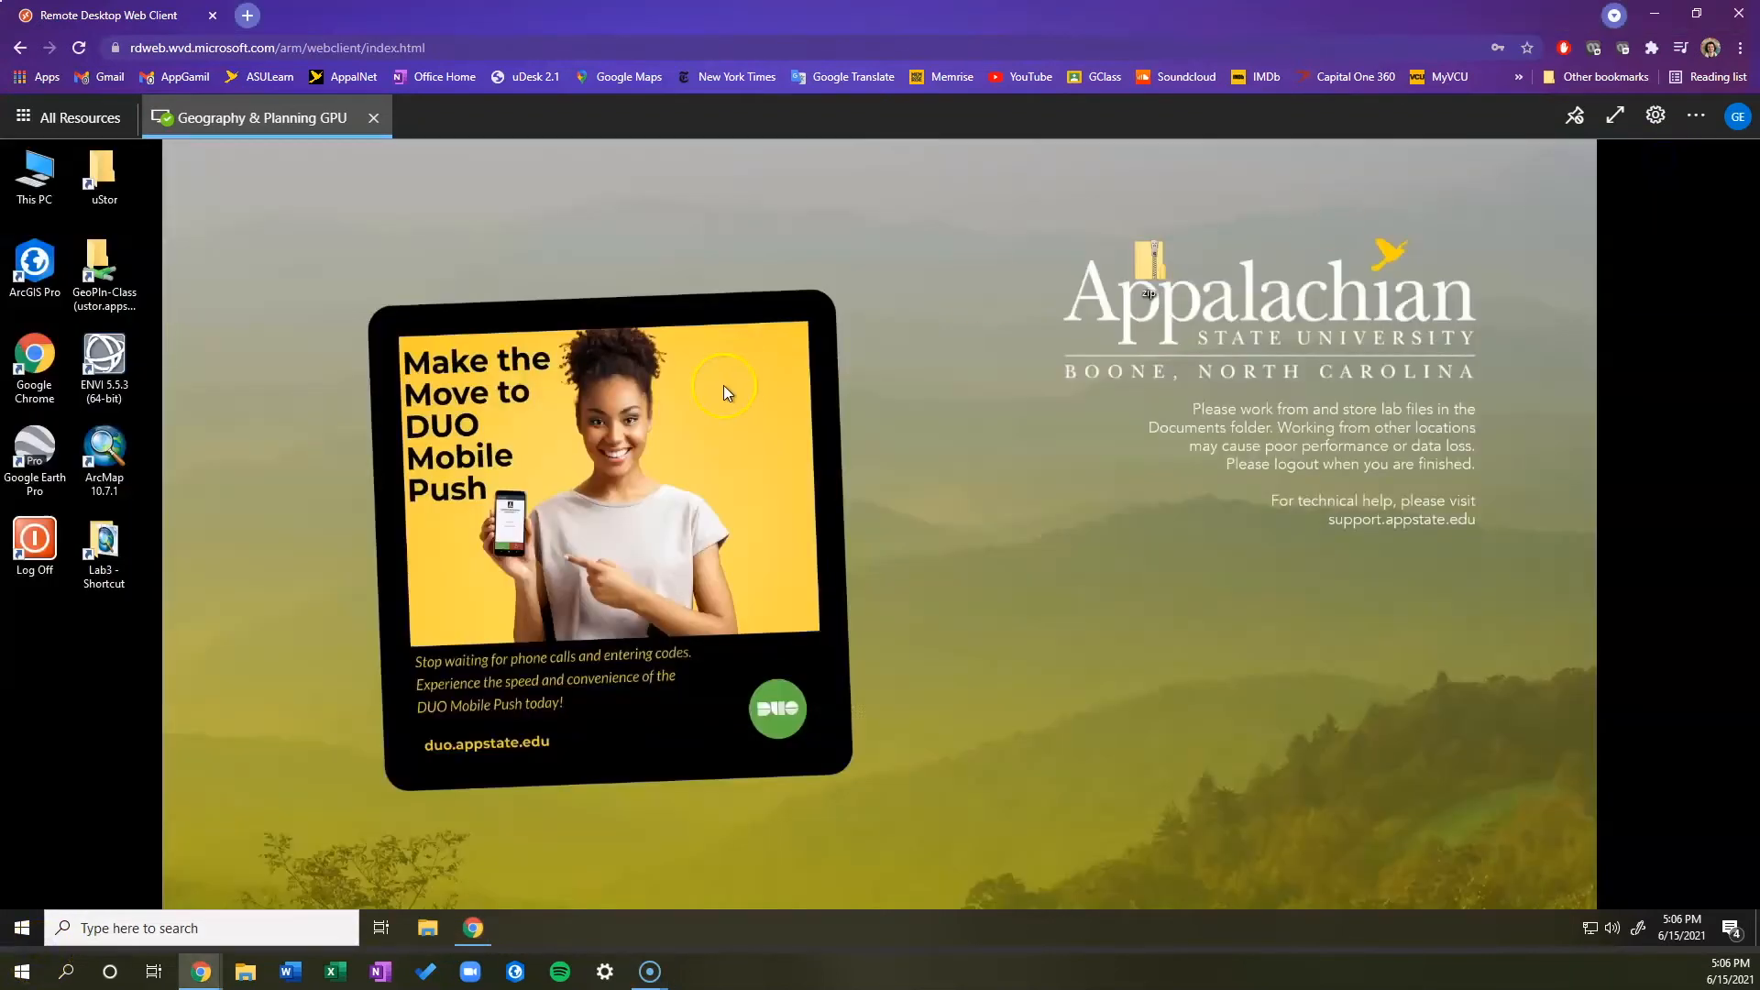
double_click(103, 171)
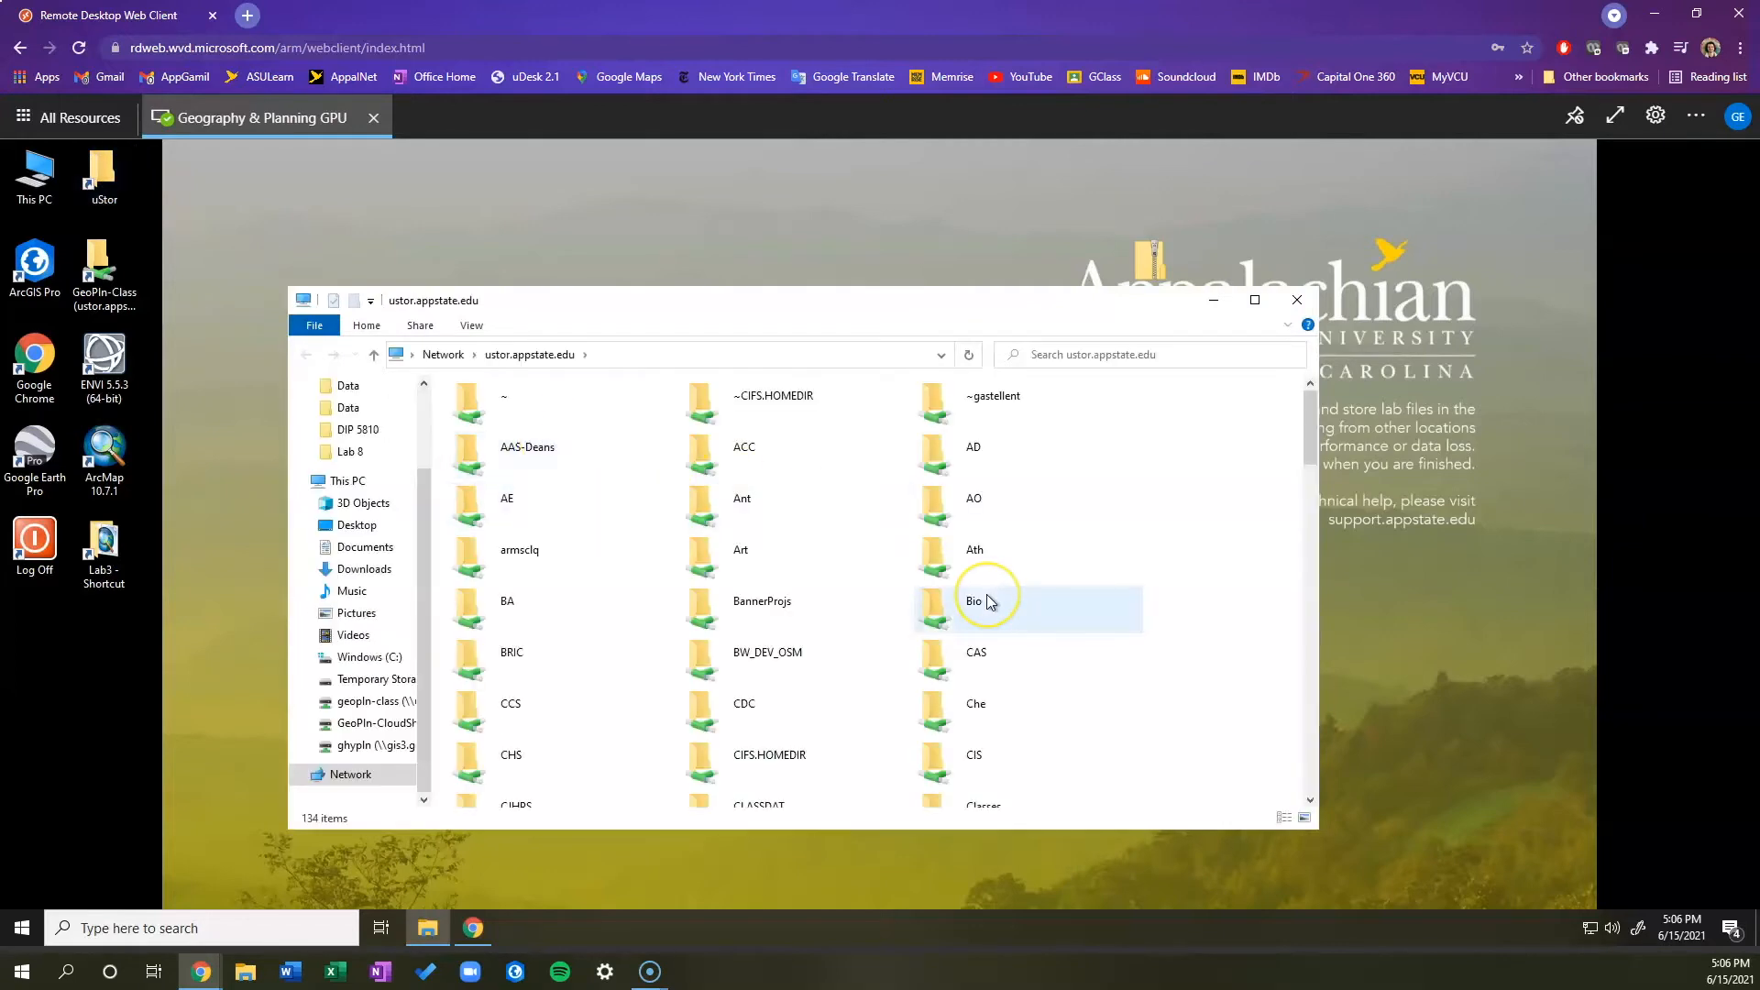
scroll(989, 602, "down", 5)
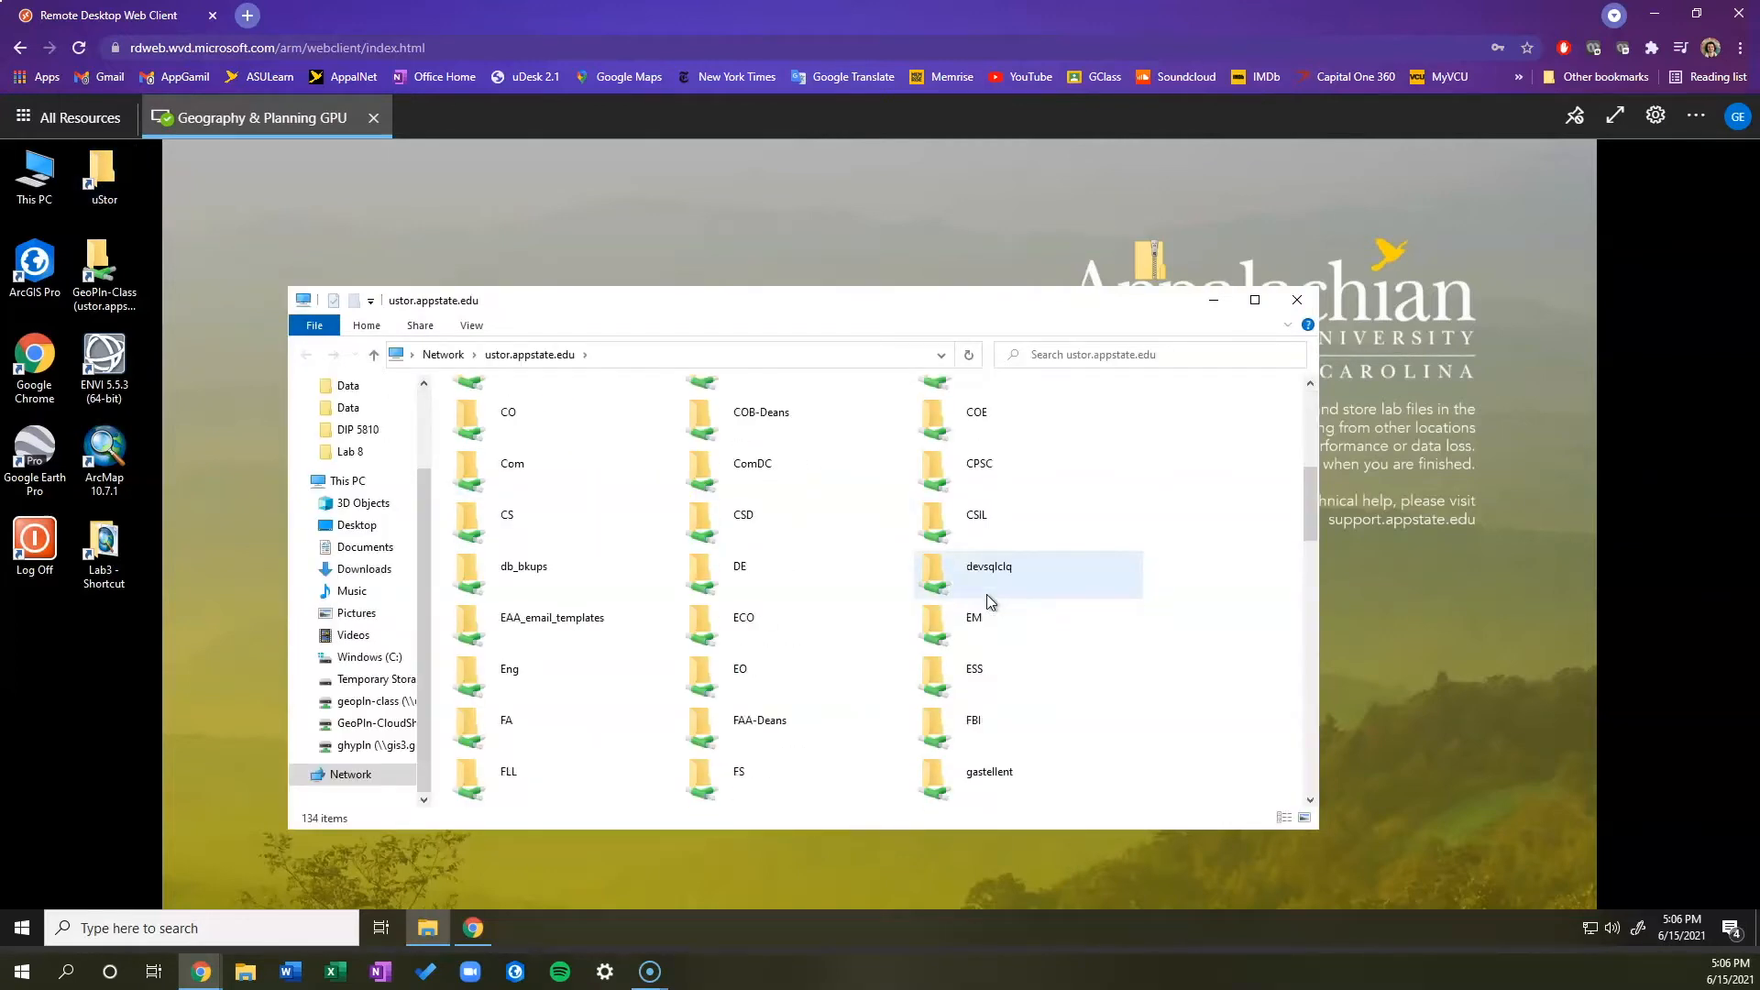
scroll(986, 594, "down", 2)
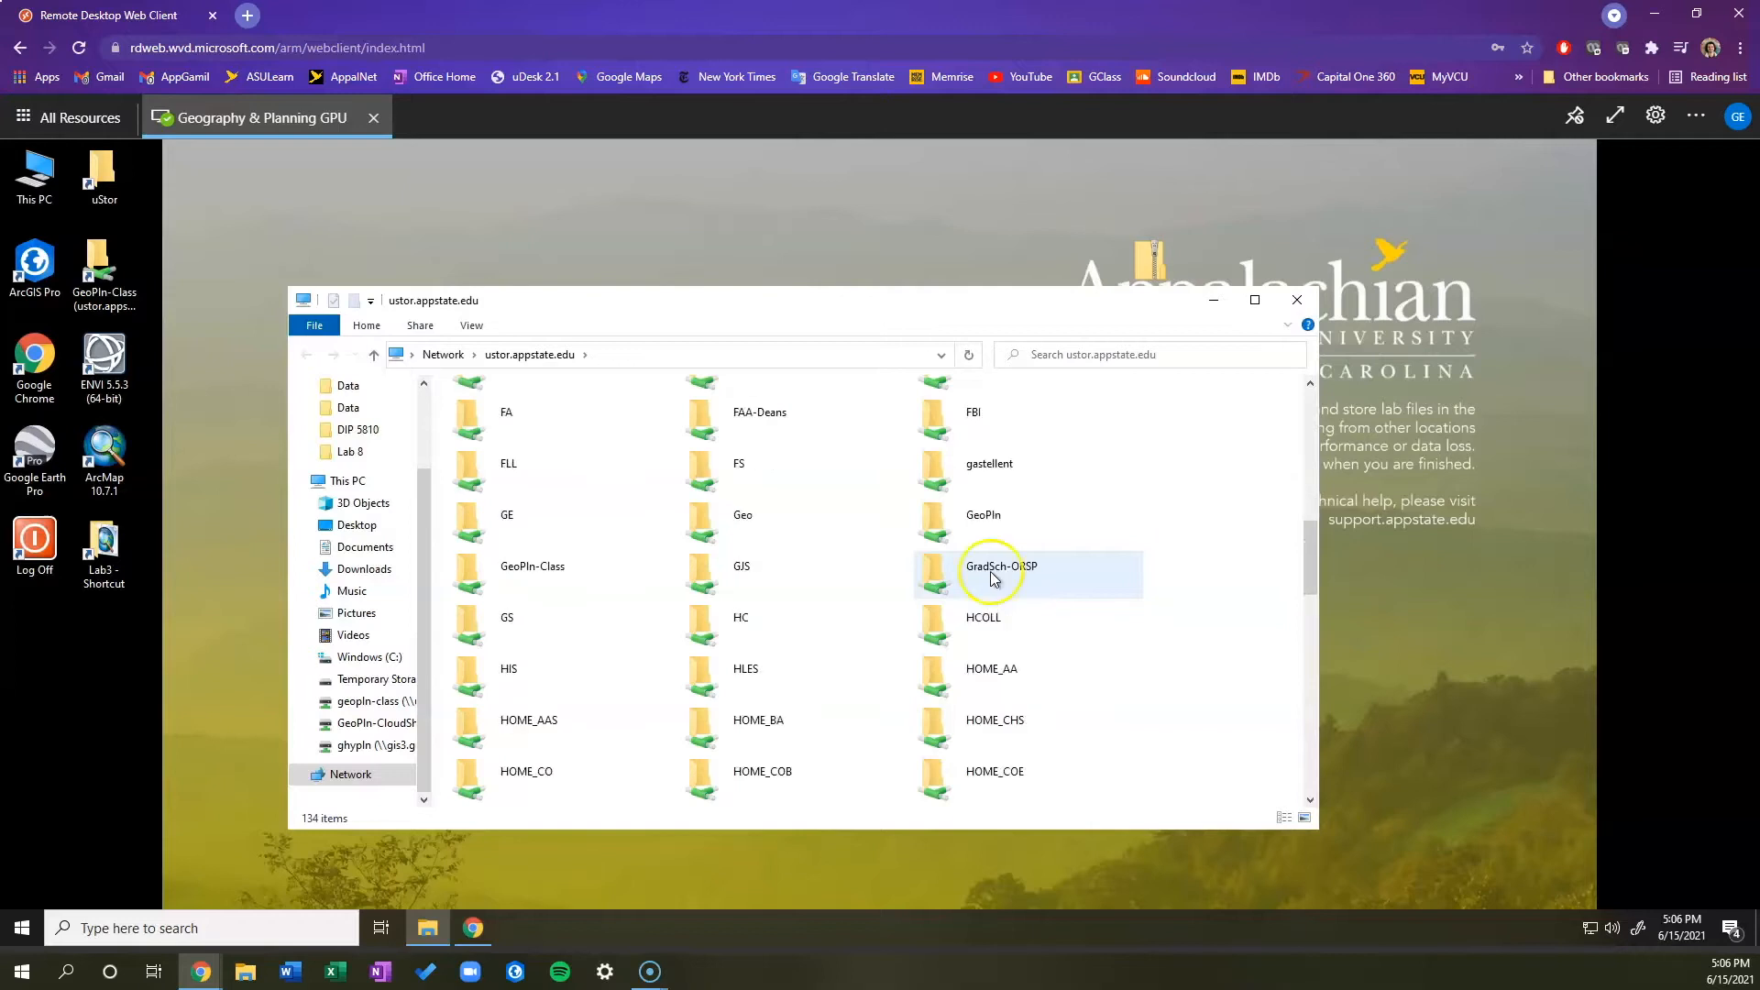
double_click(609, 577)
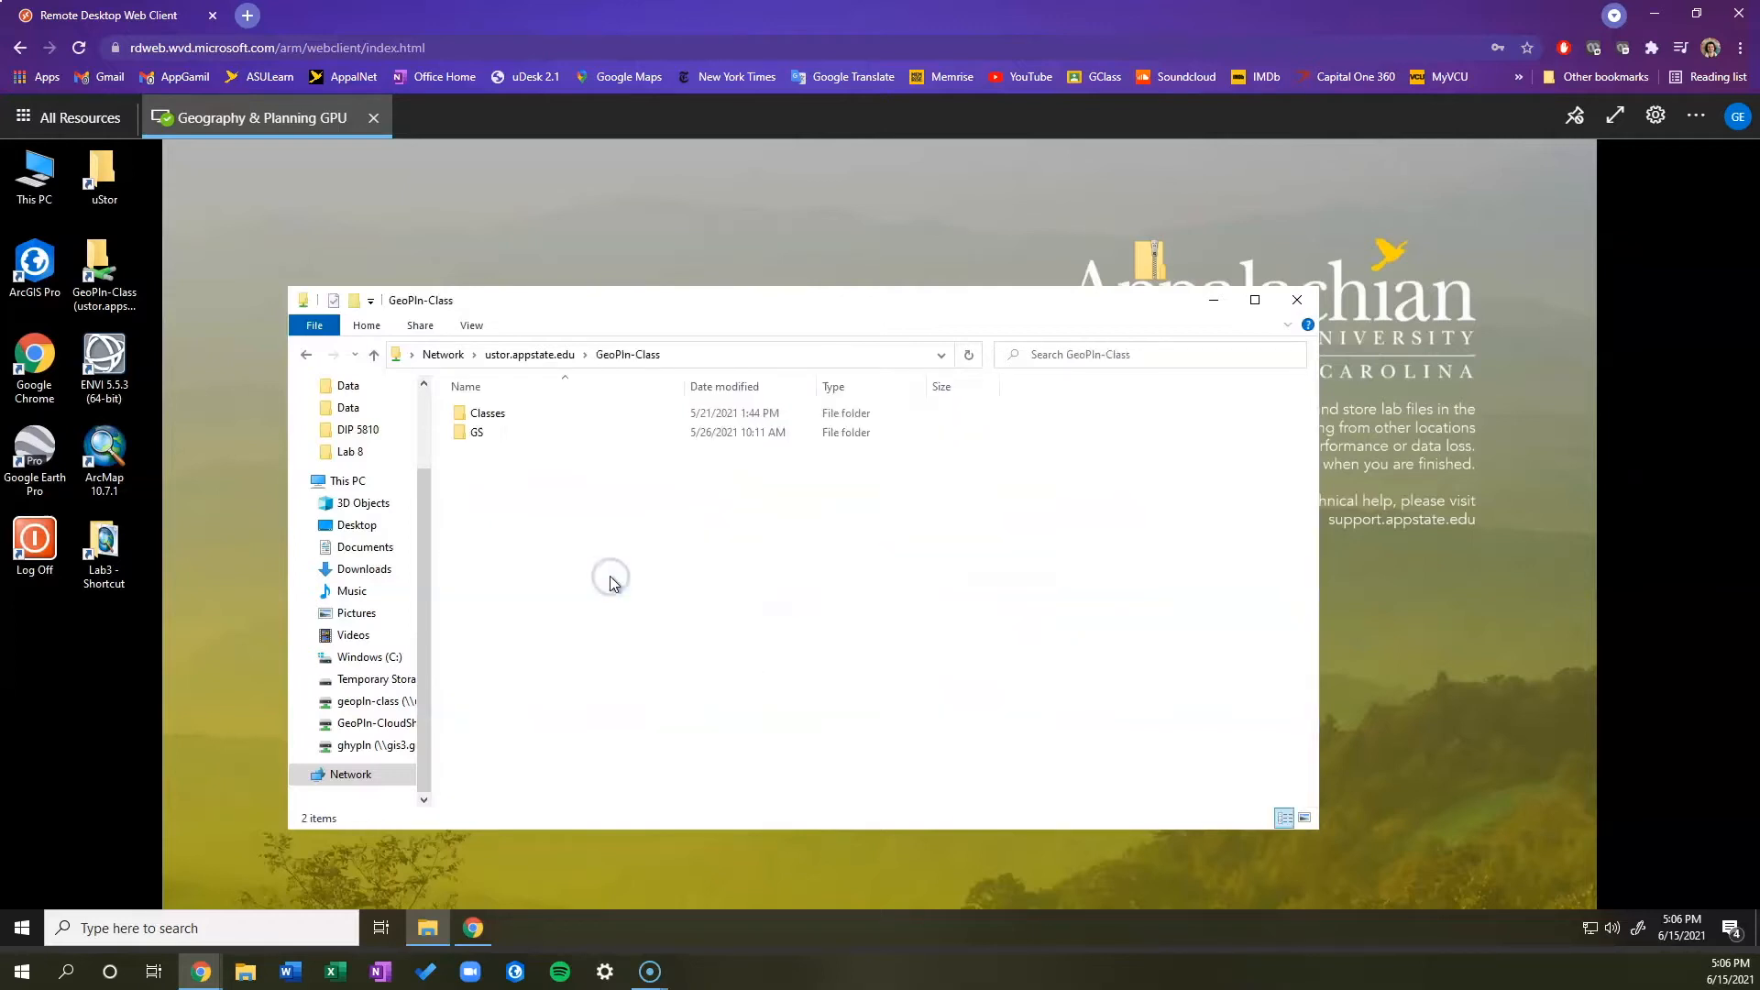
double_click(561, 414)
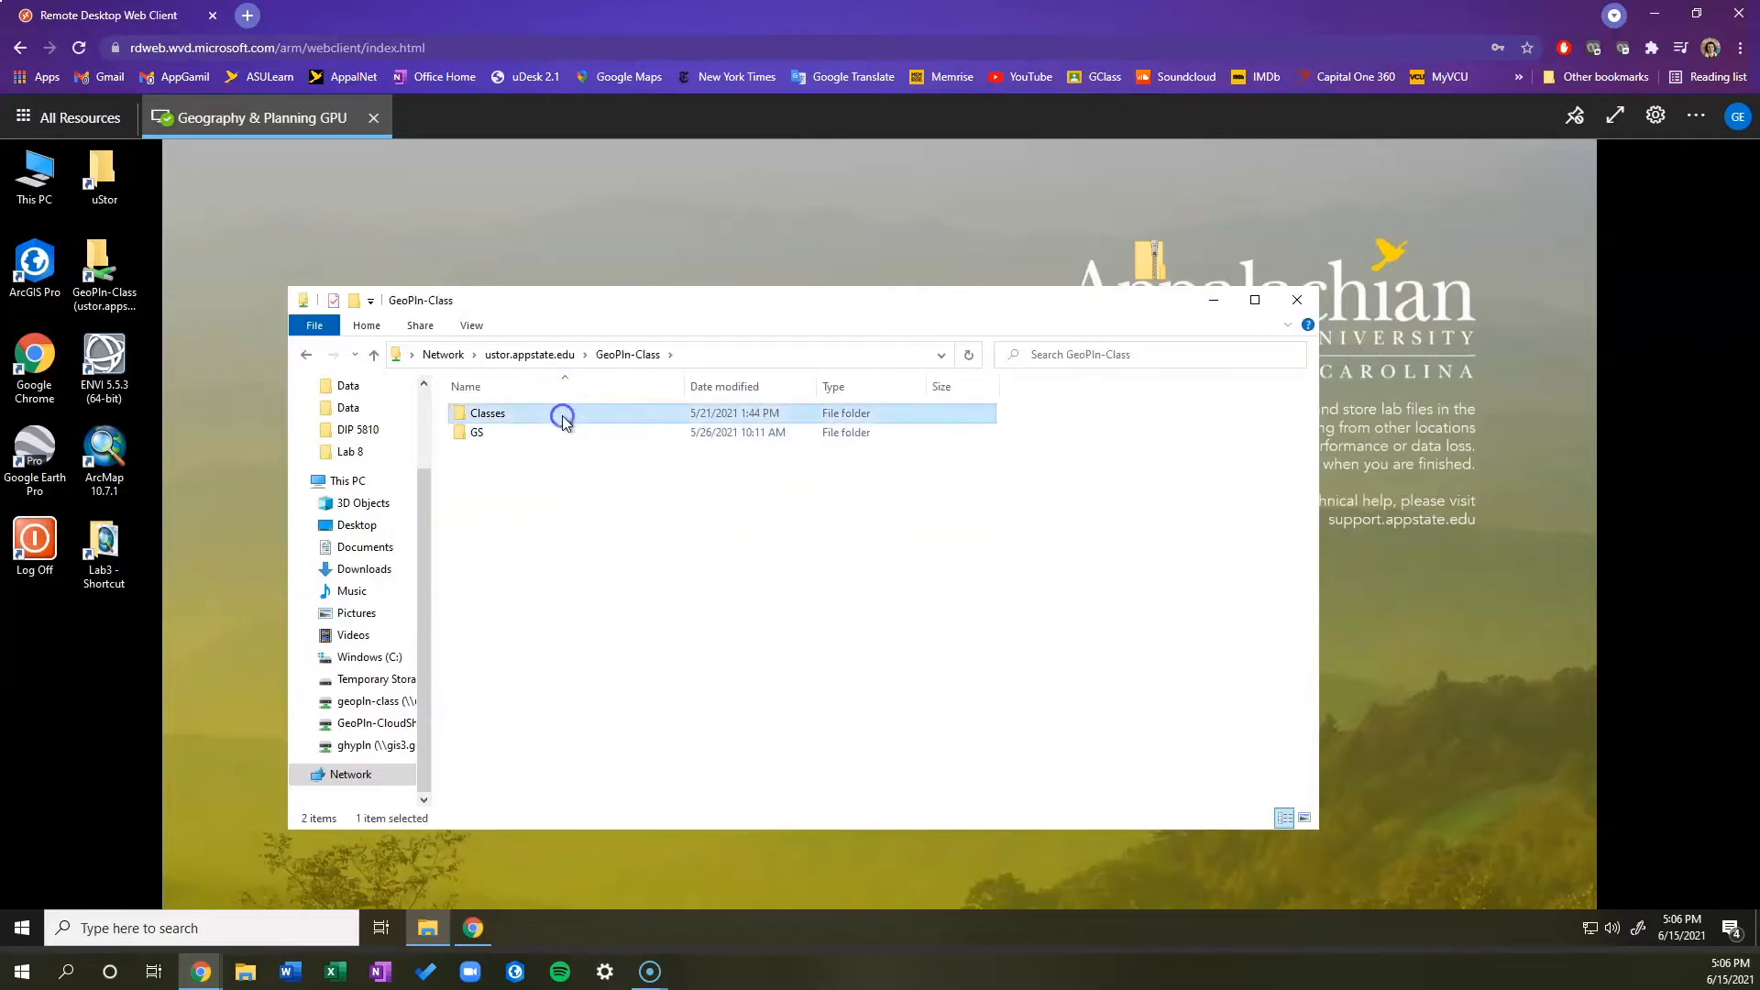
left_click(575, 421)
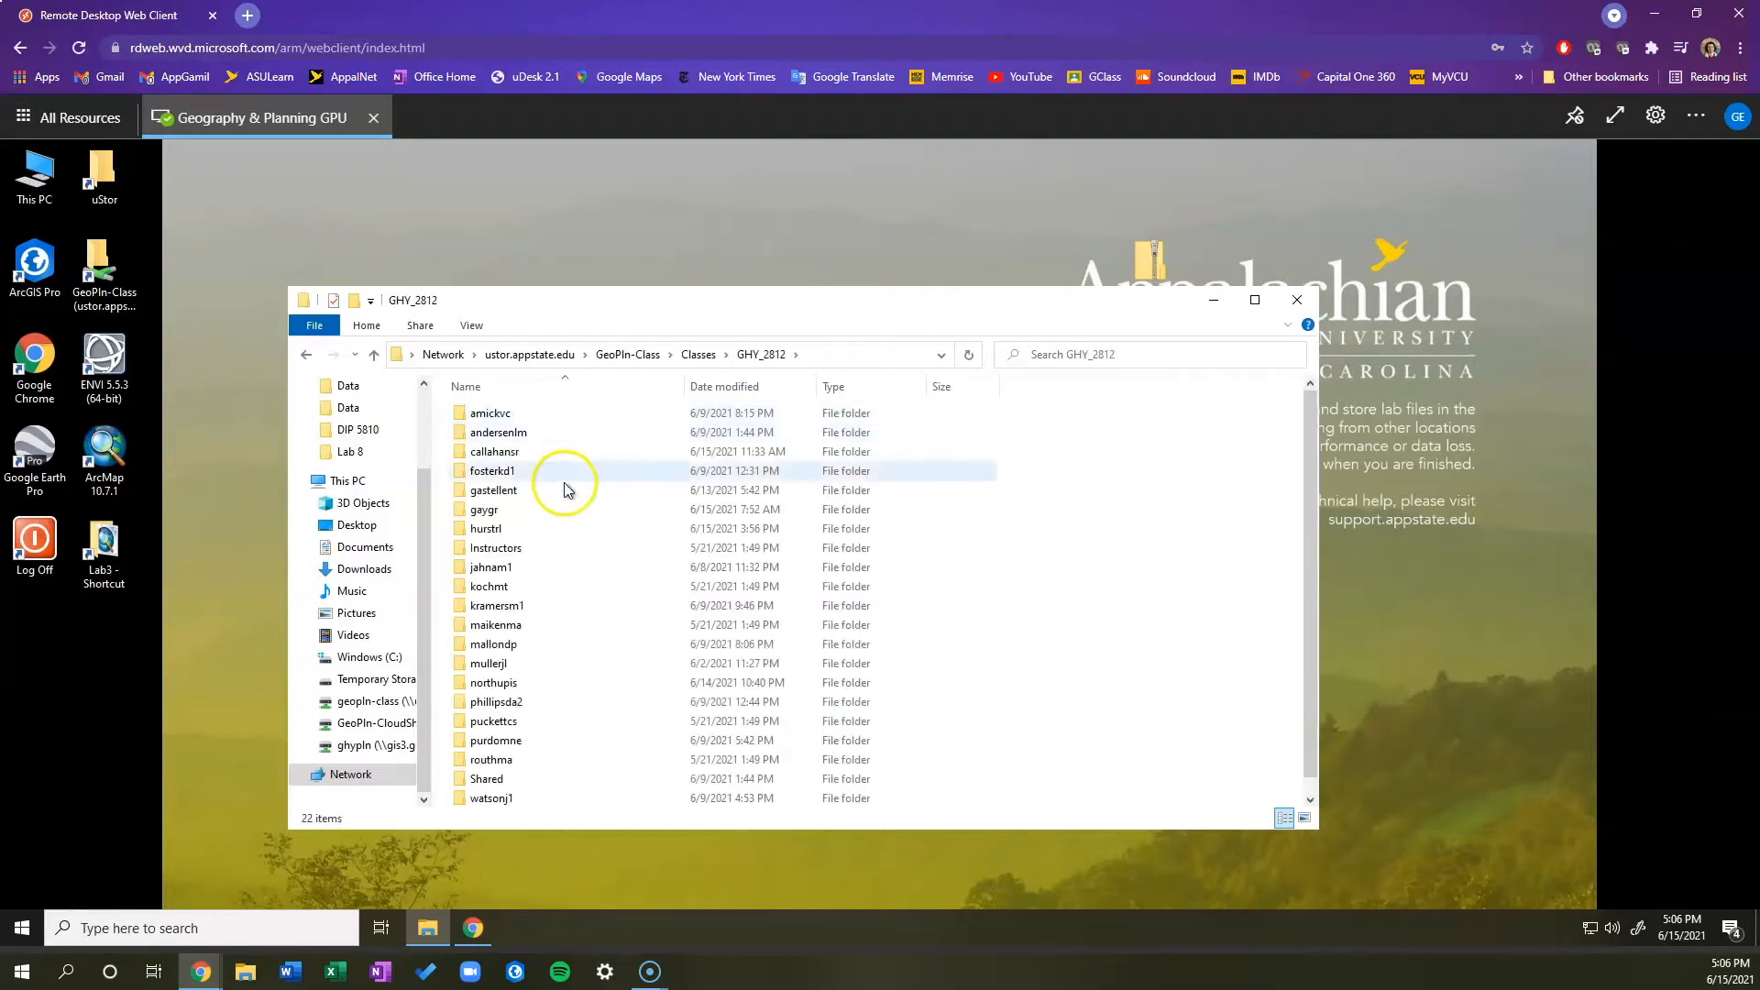
left_click(560, 488)
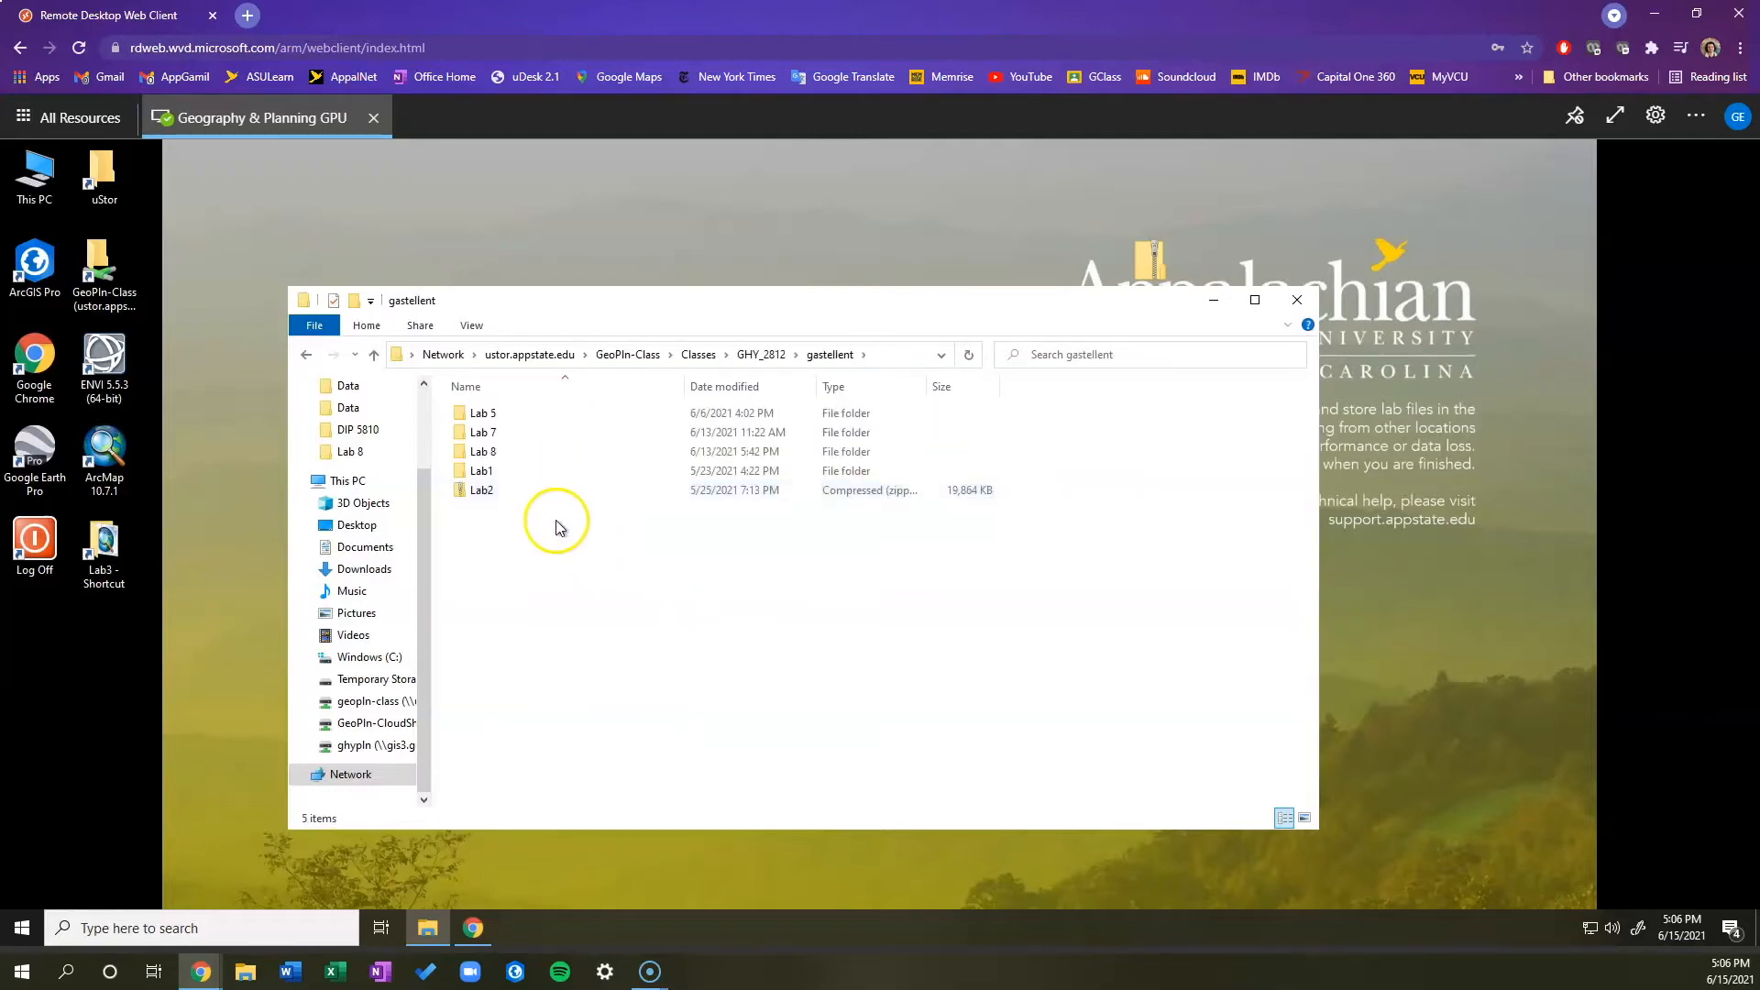
Step: Create a new folder named Lab 9 inside the student's personal class folder
right_click(555, 519)
mouse_move(476, 699)
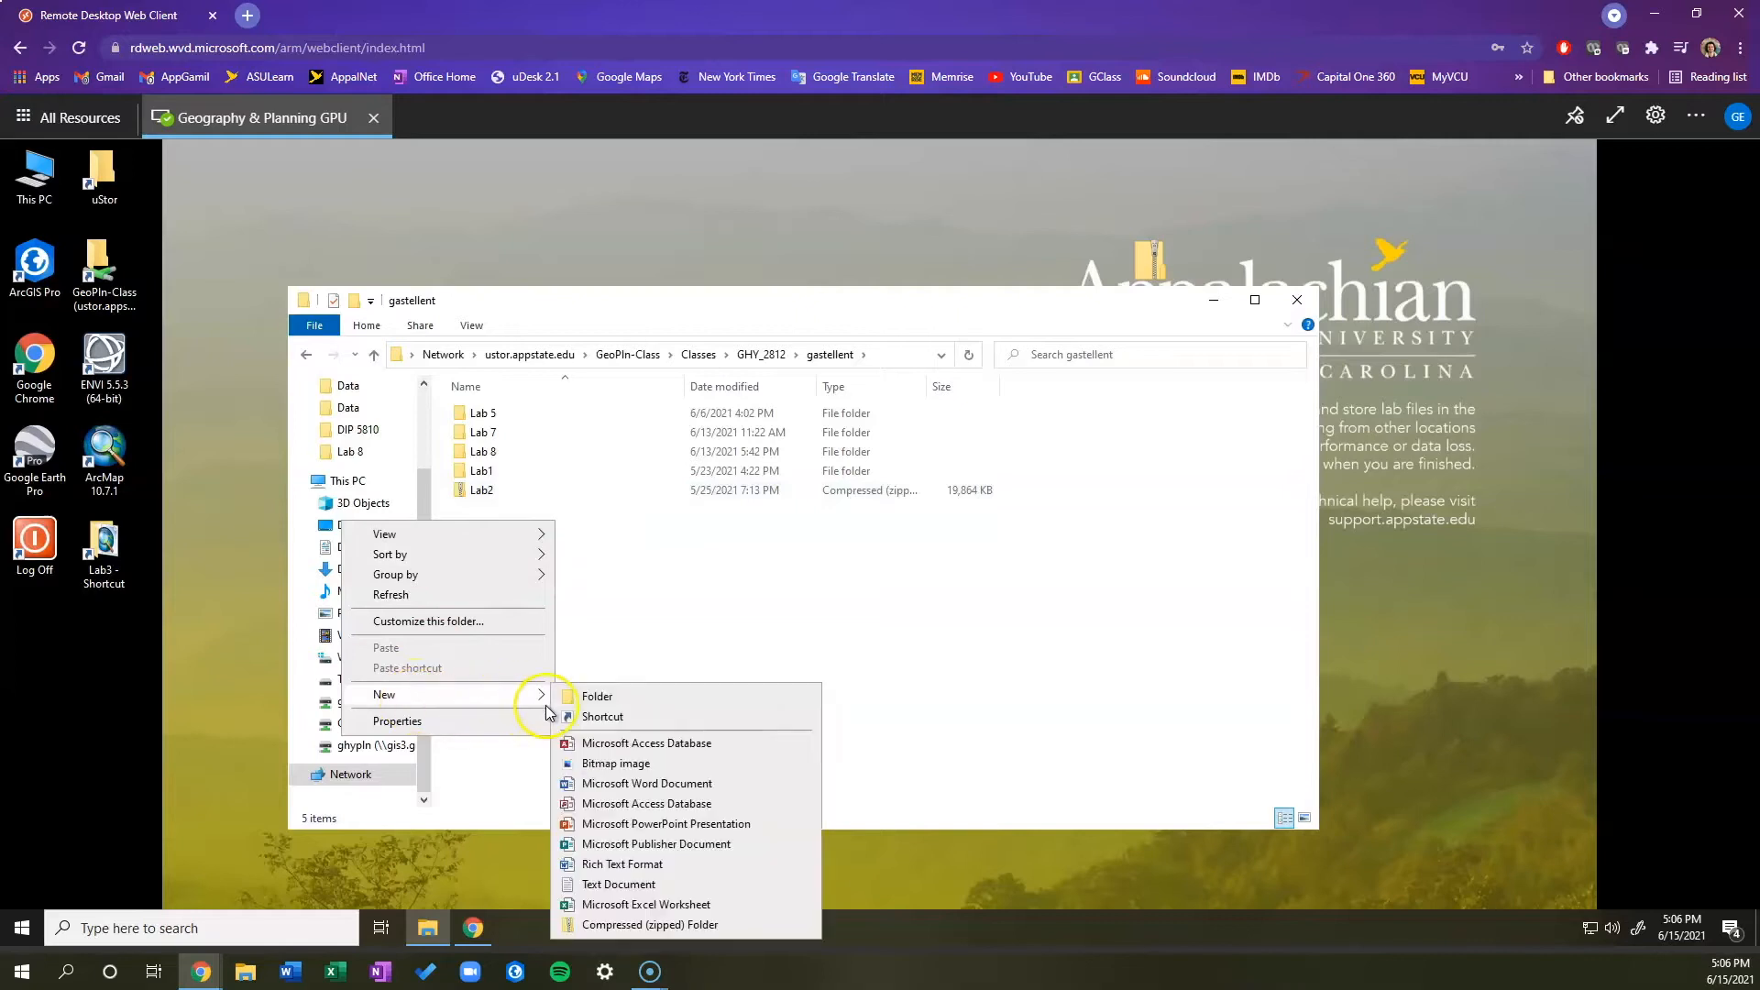
left_click(573, 696)
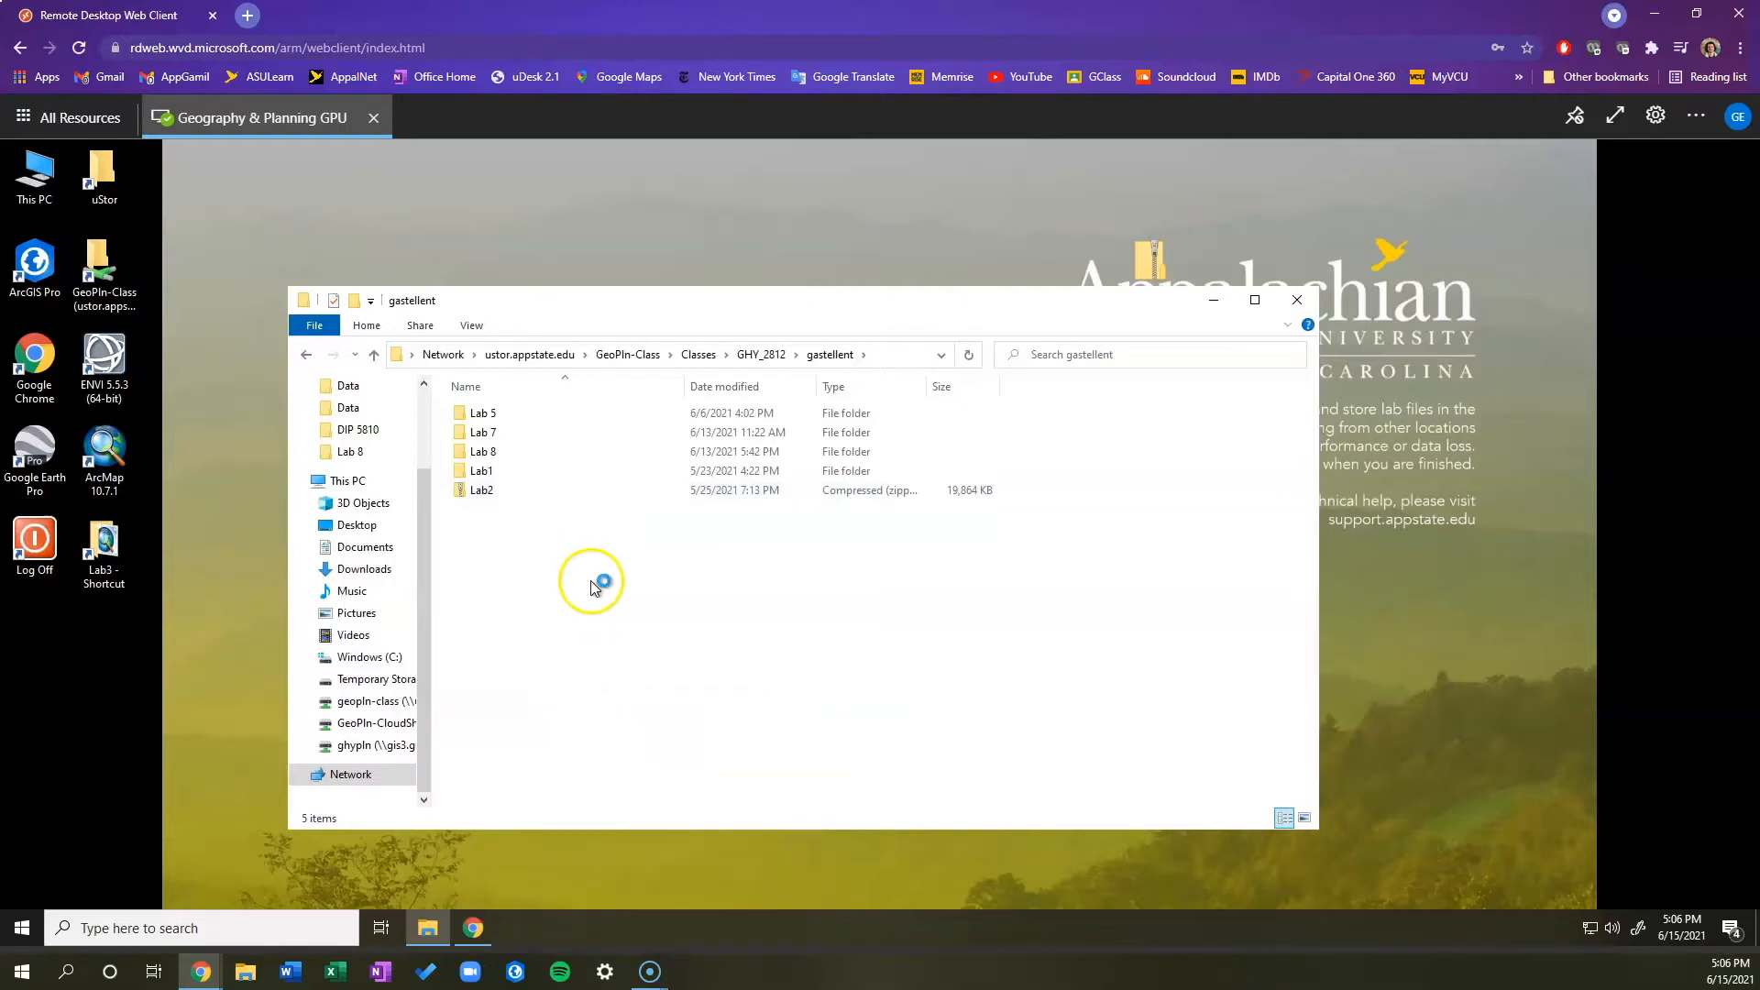
type("Lab 9")
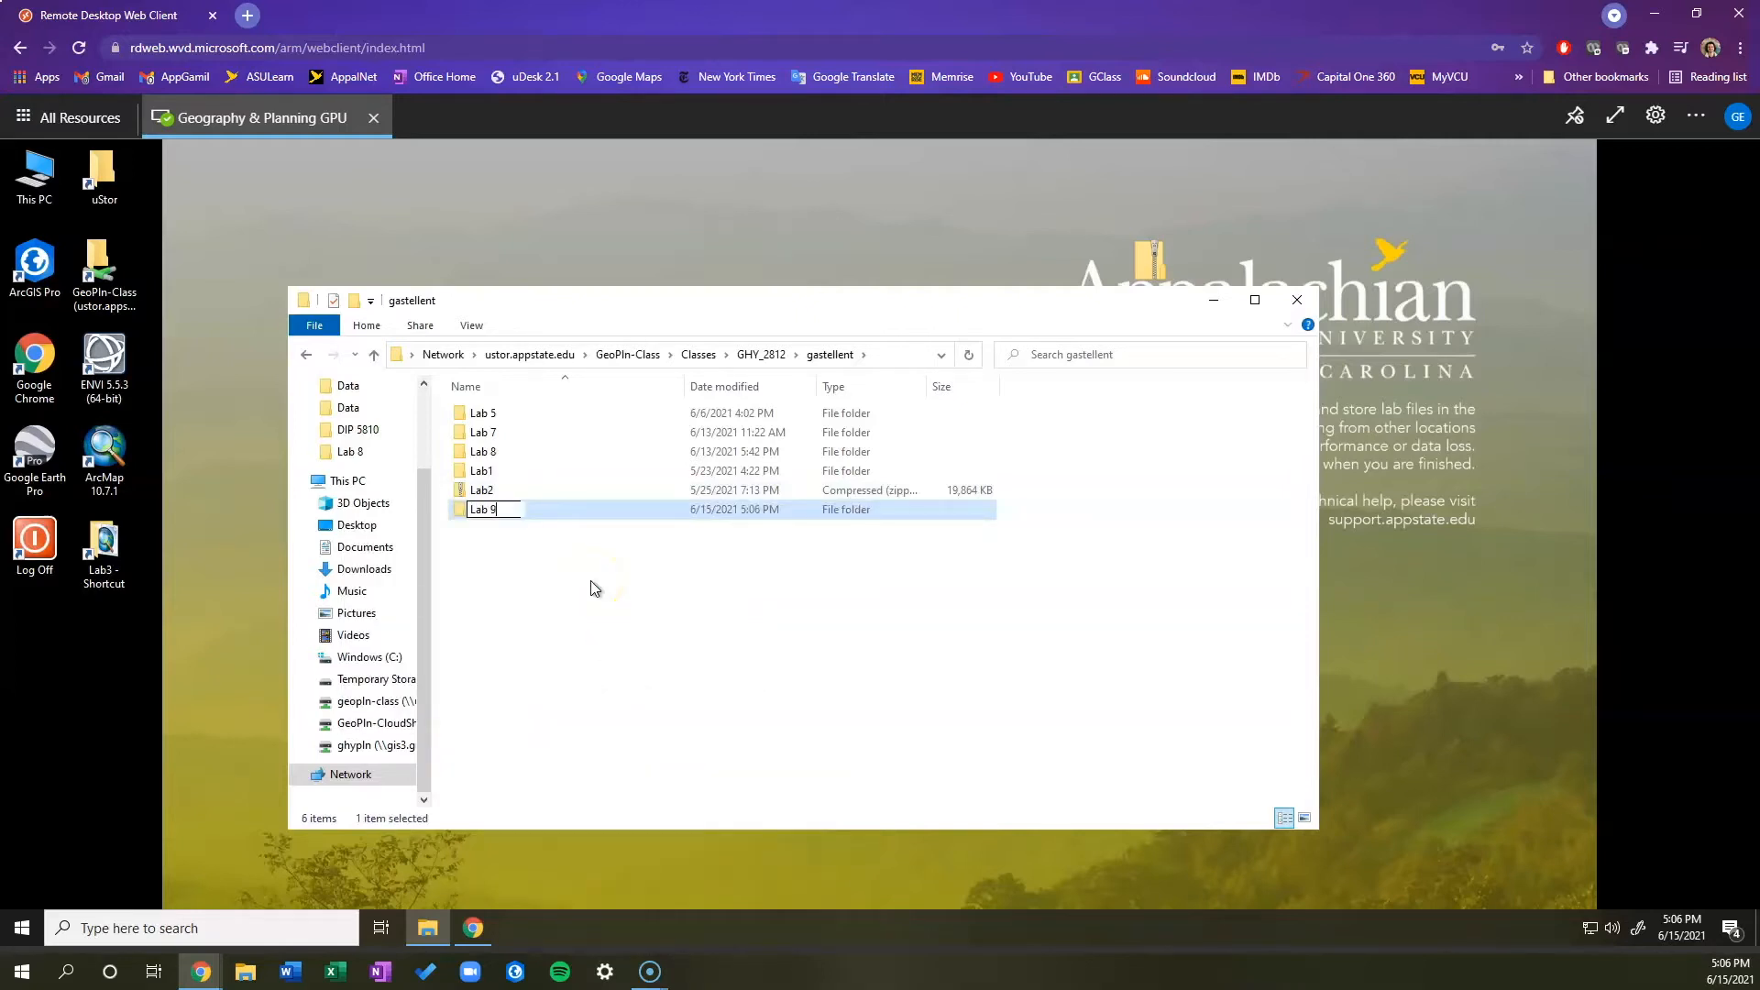
left_click(591, 588)
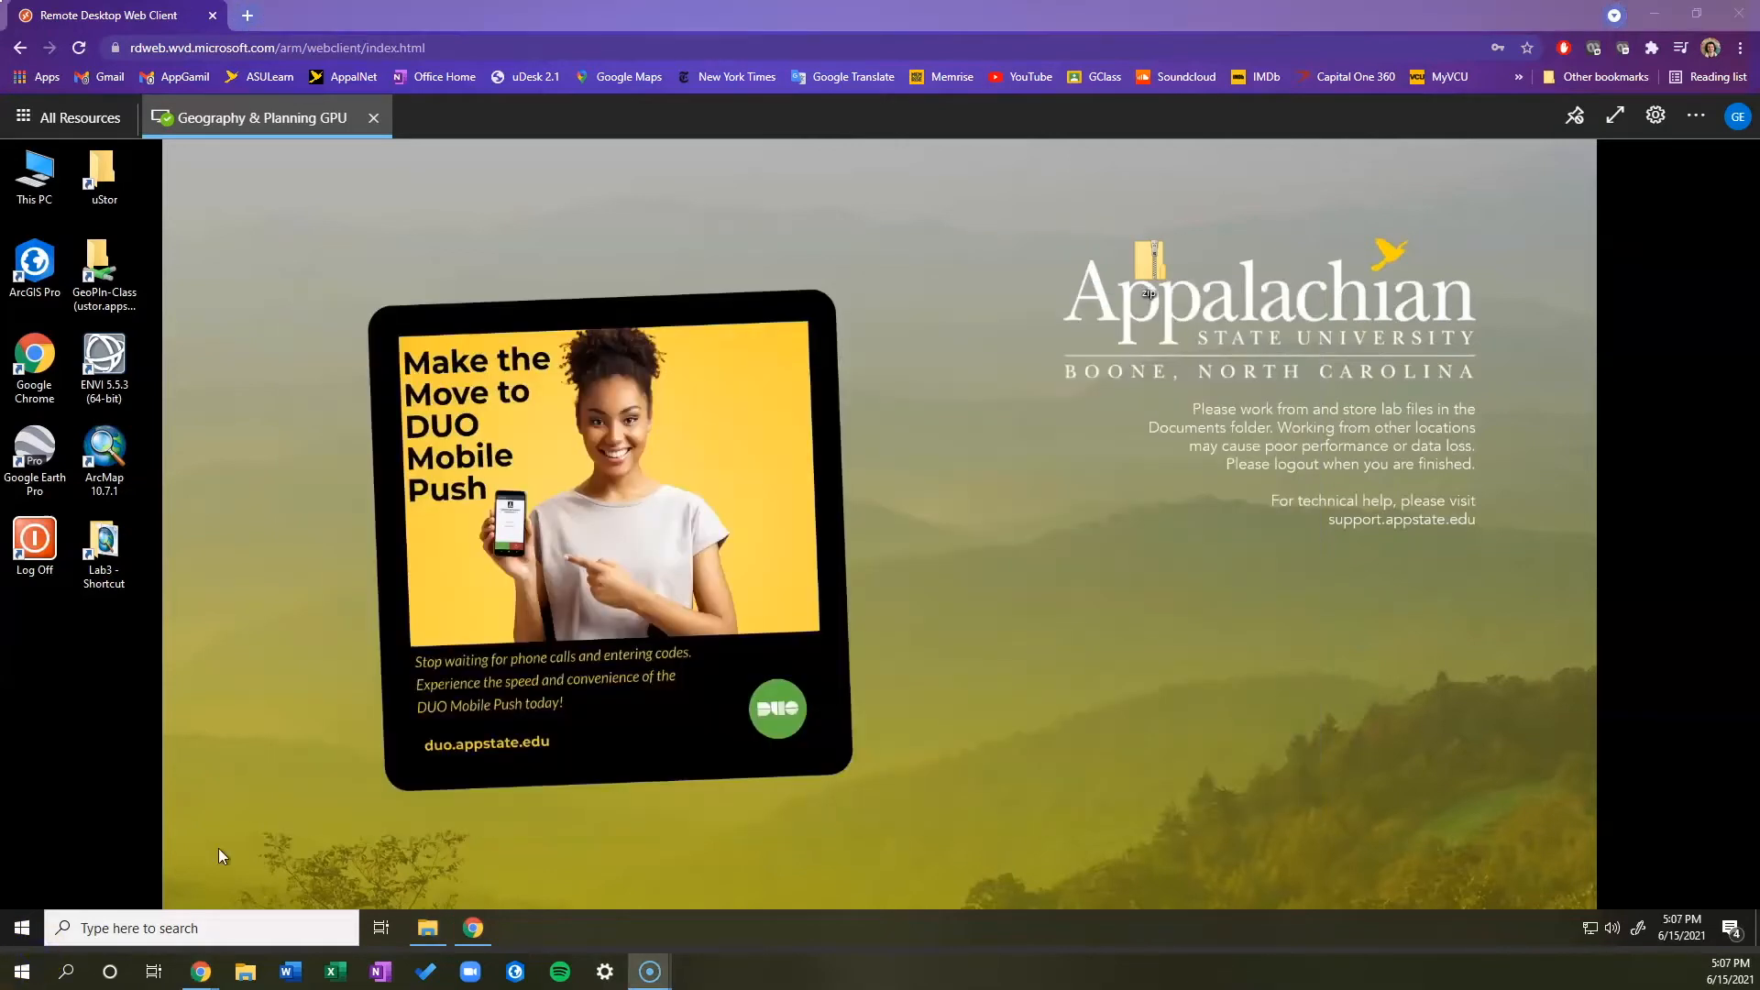
Step: Search for ArcGIS Pro on the remote desktop and launch it
left_click(210, 921)
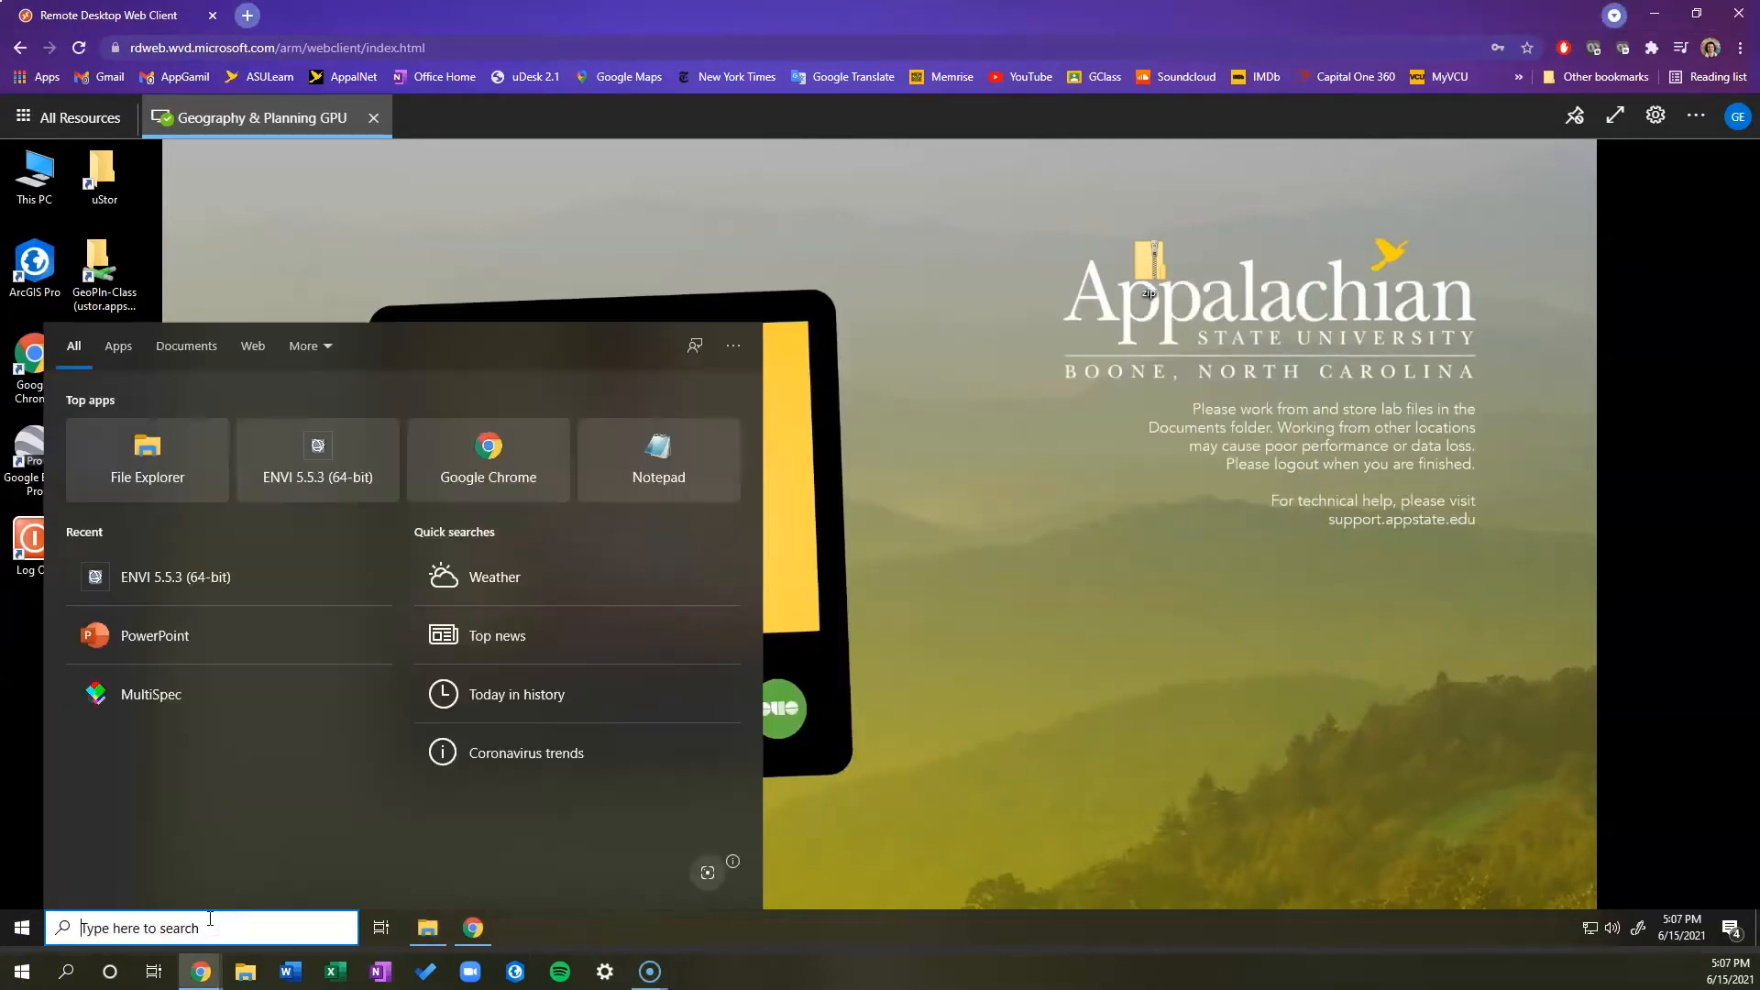
type("Arc")
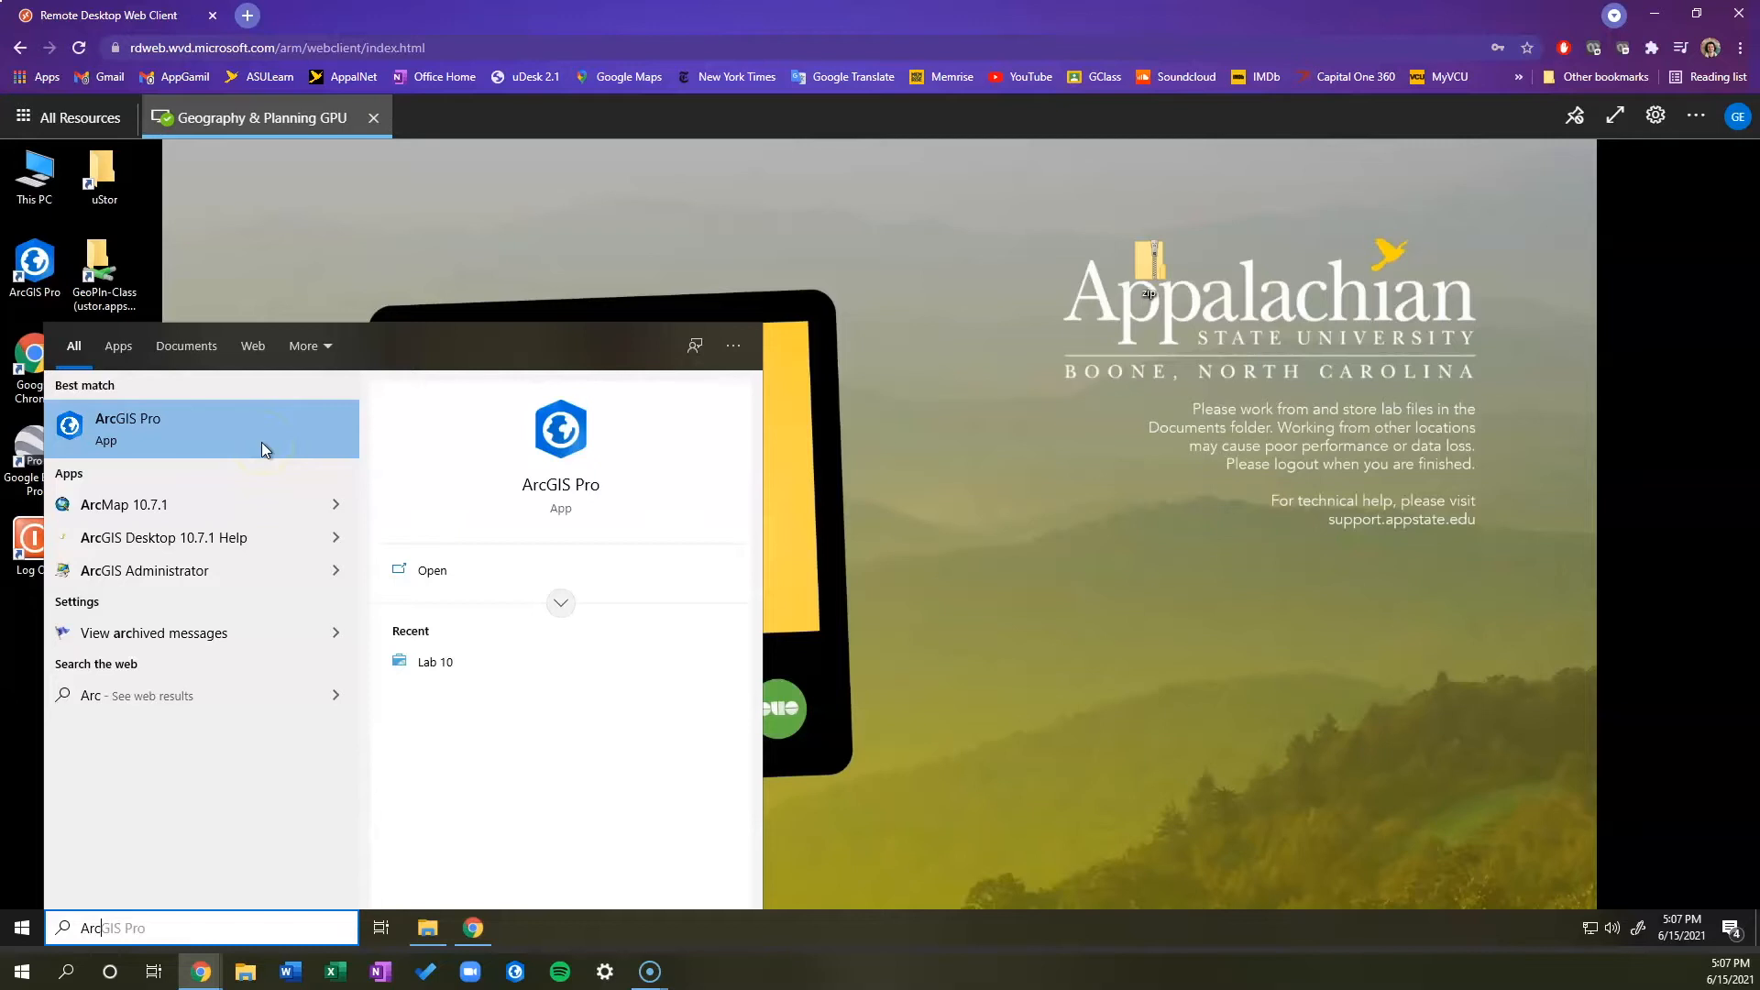
left_click(191, 433)
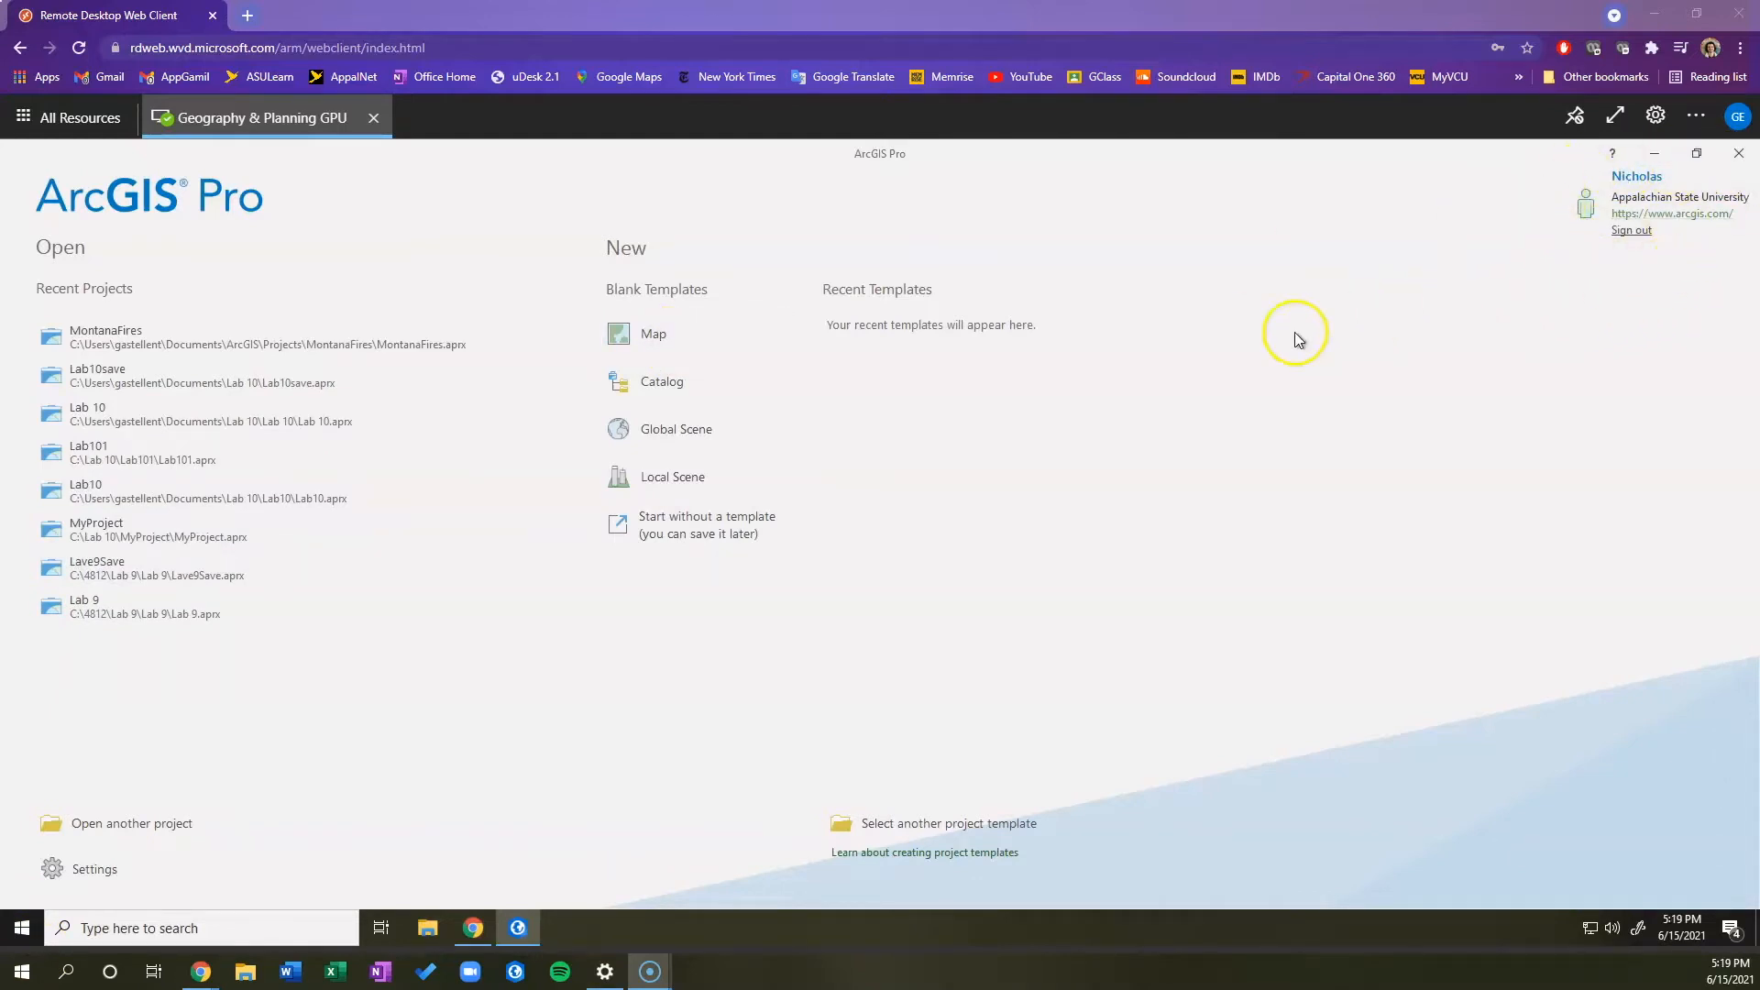
Step: Start a new project from the blank Map template and name it MontanaFires
left_click(672, 328)
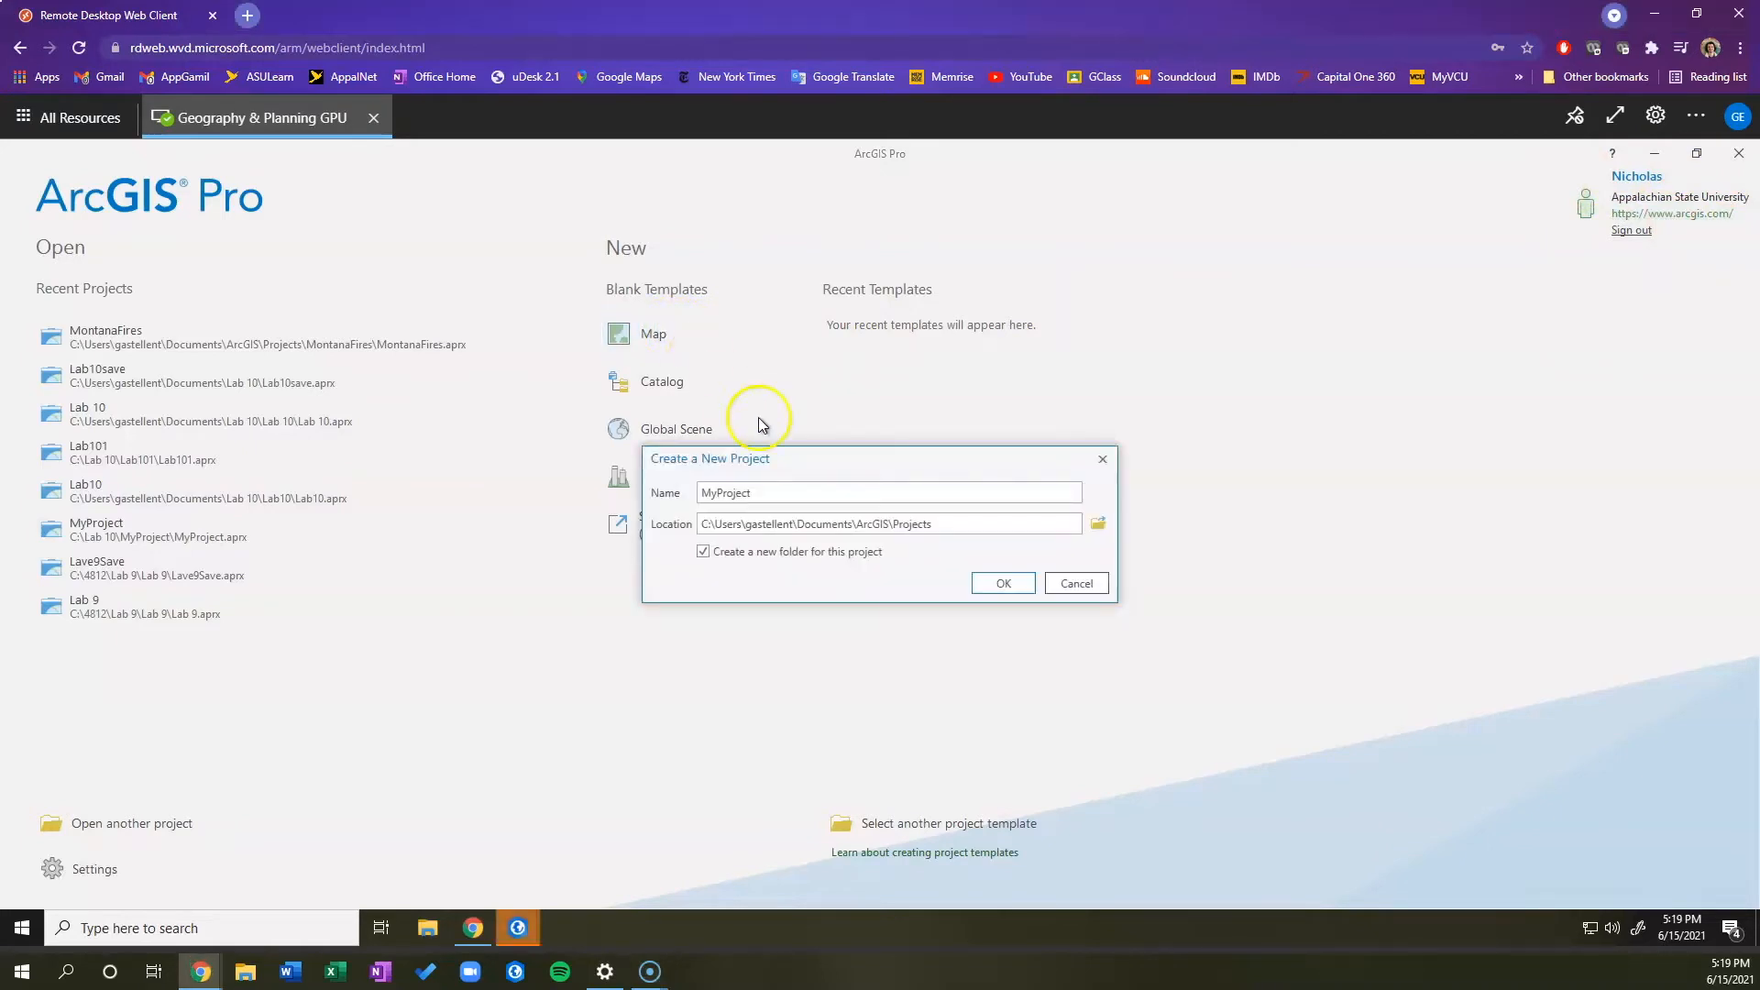
double_click(790, 492)
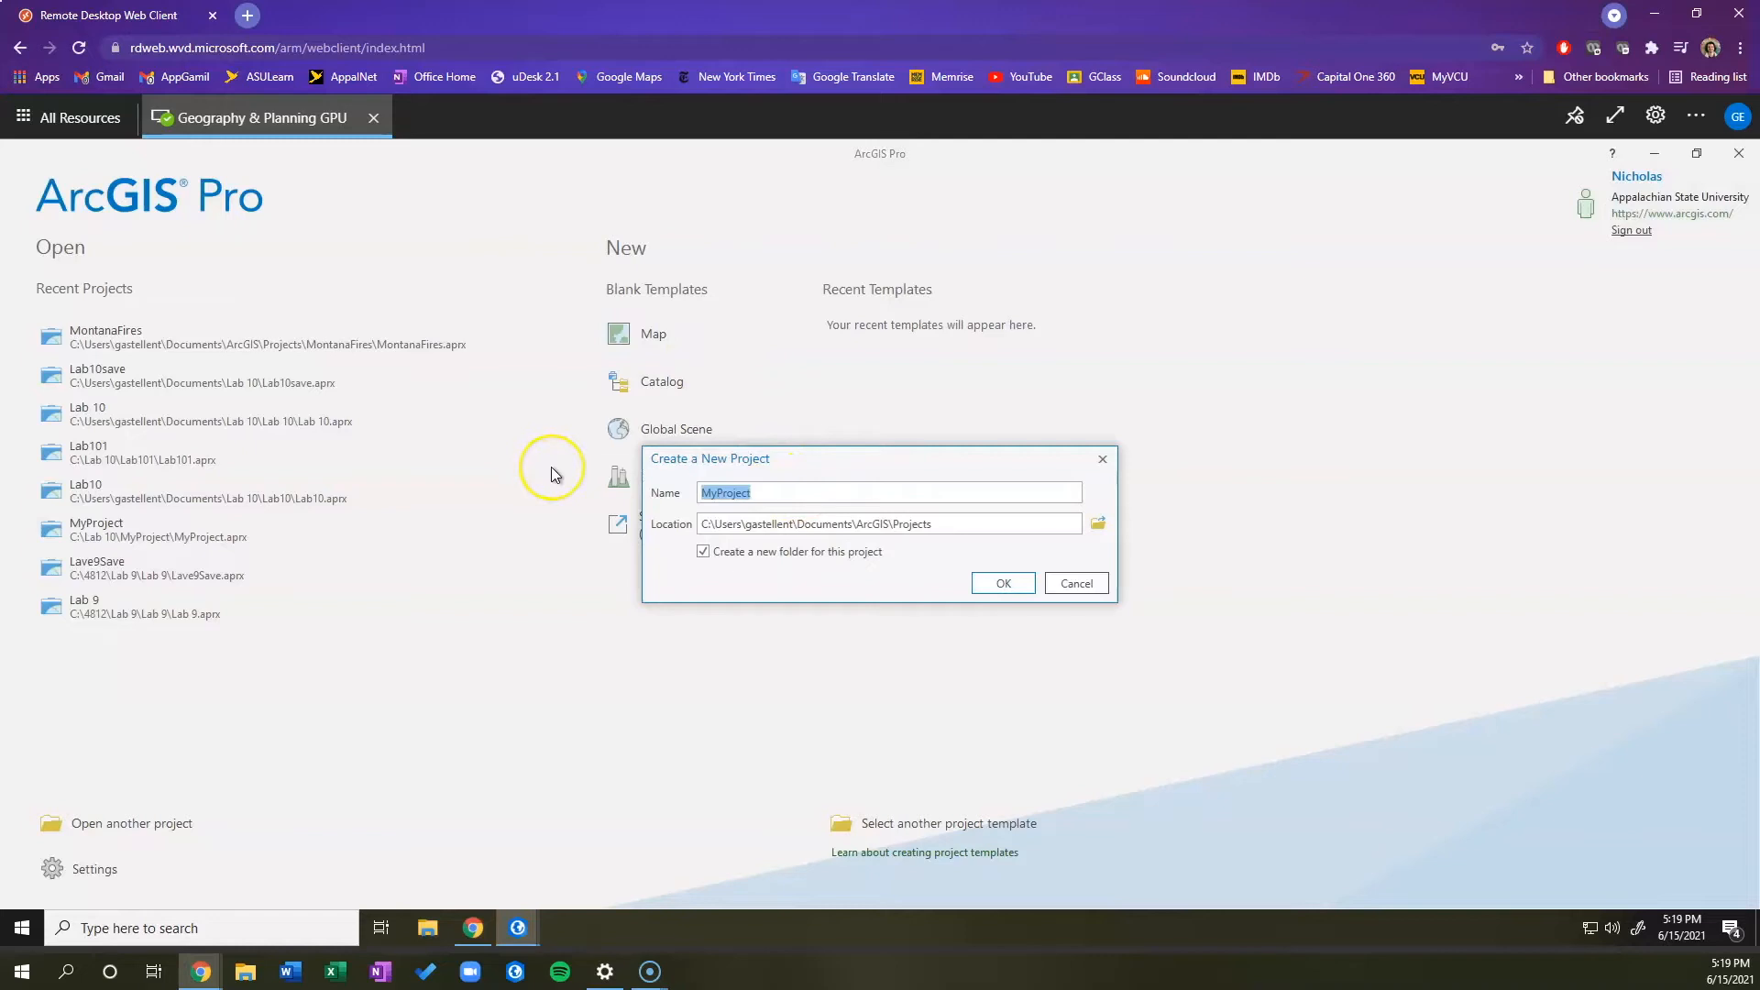
type("MontanaFires")
Step: Set the project location to the Lab 9 folder in the student's GHY_2812 class folder on the geopln-class drive and create the project
left_click(1098, 525)
left_click(495, 471)
left_click(499, 493)
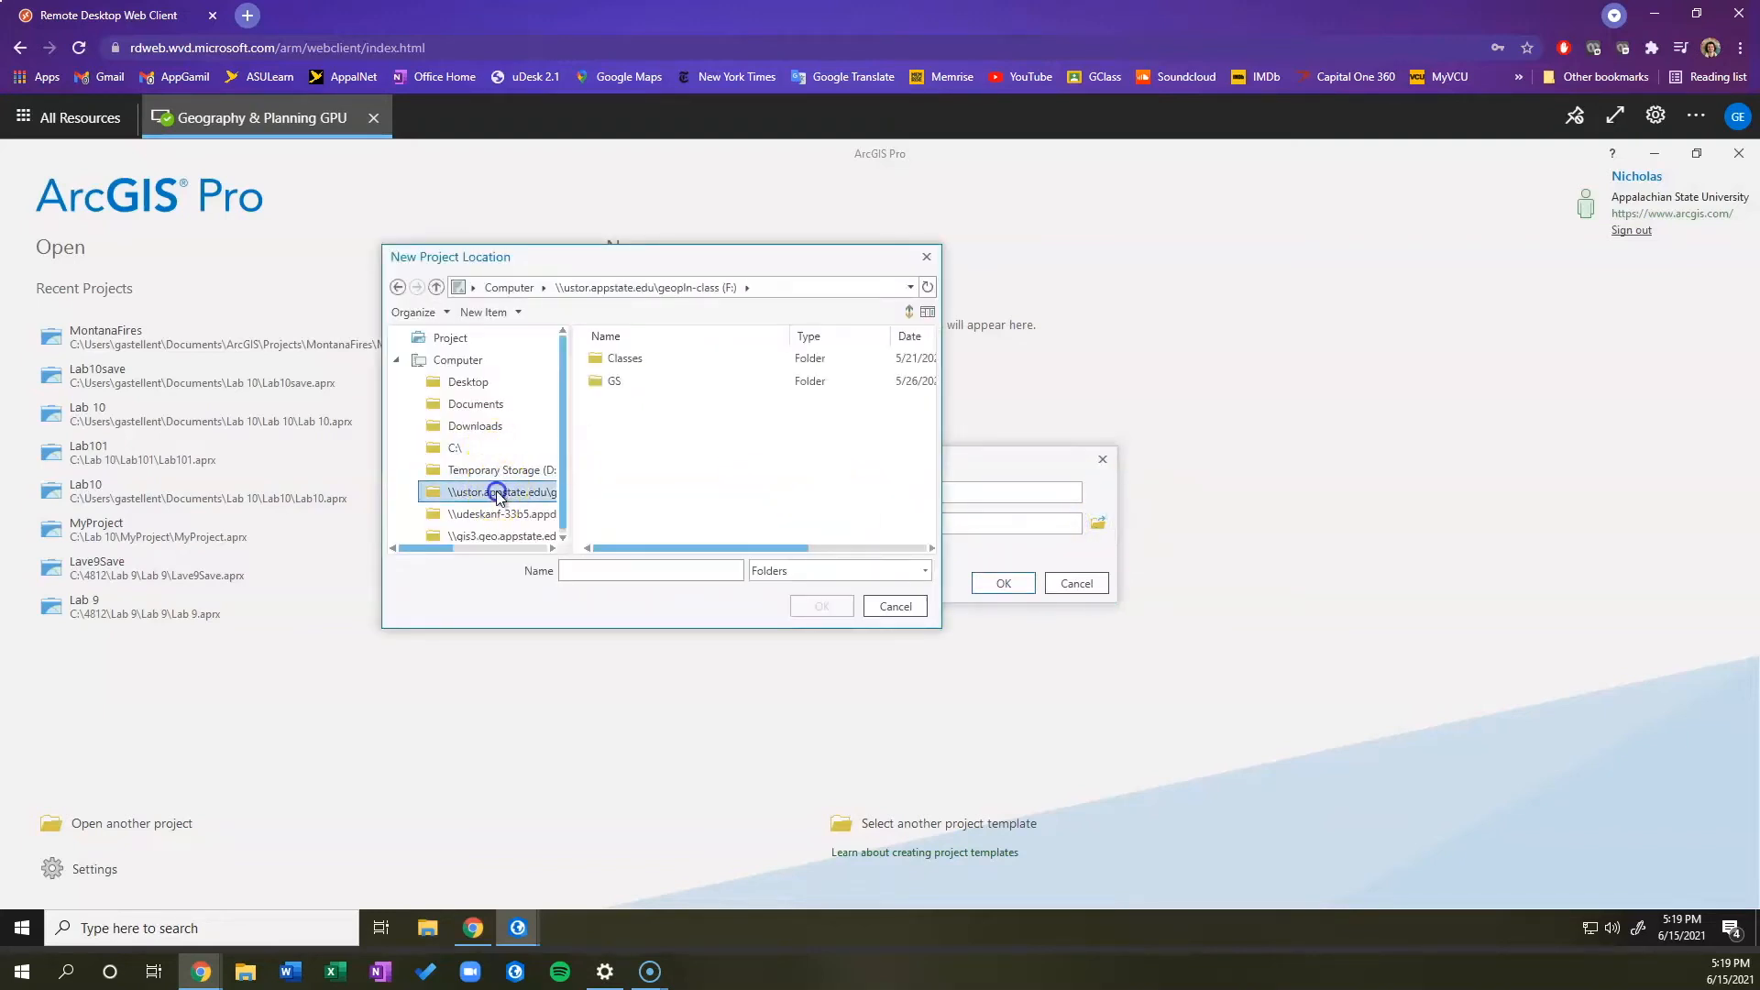
left_click(706, 364)
double_click(707, 361)
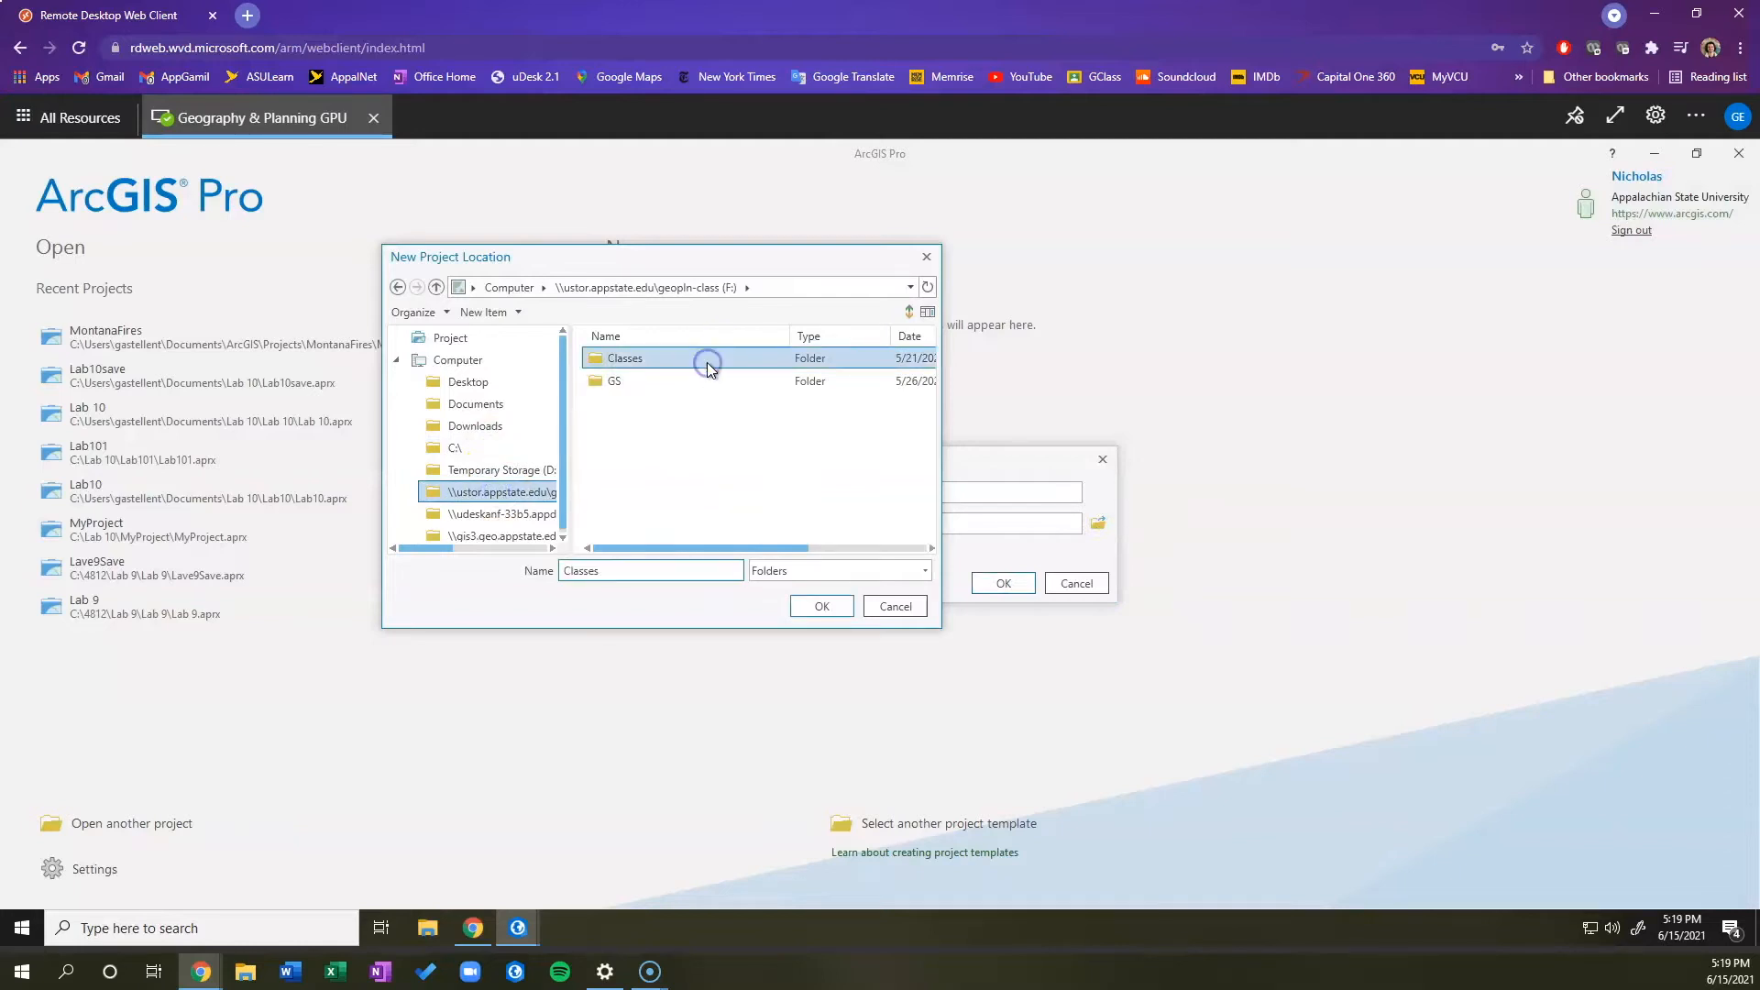
double_click(707, 361)
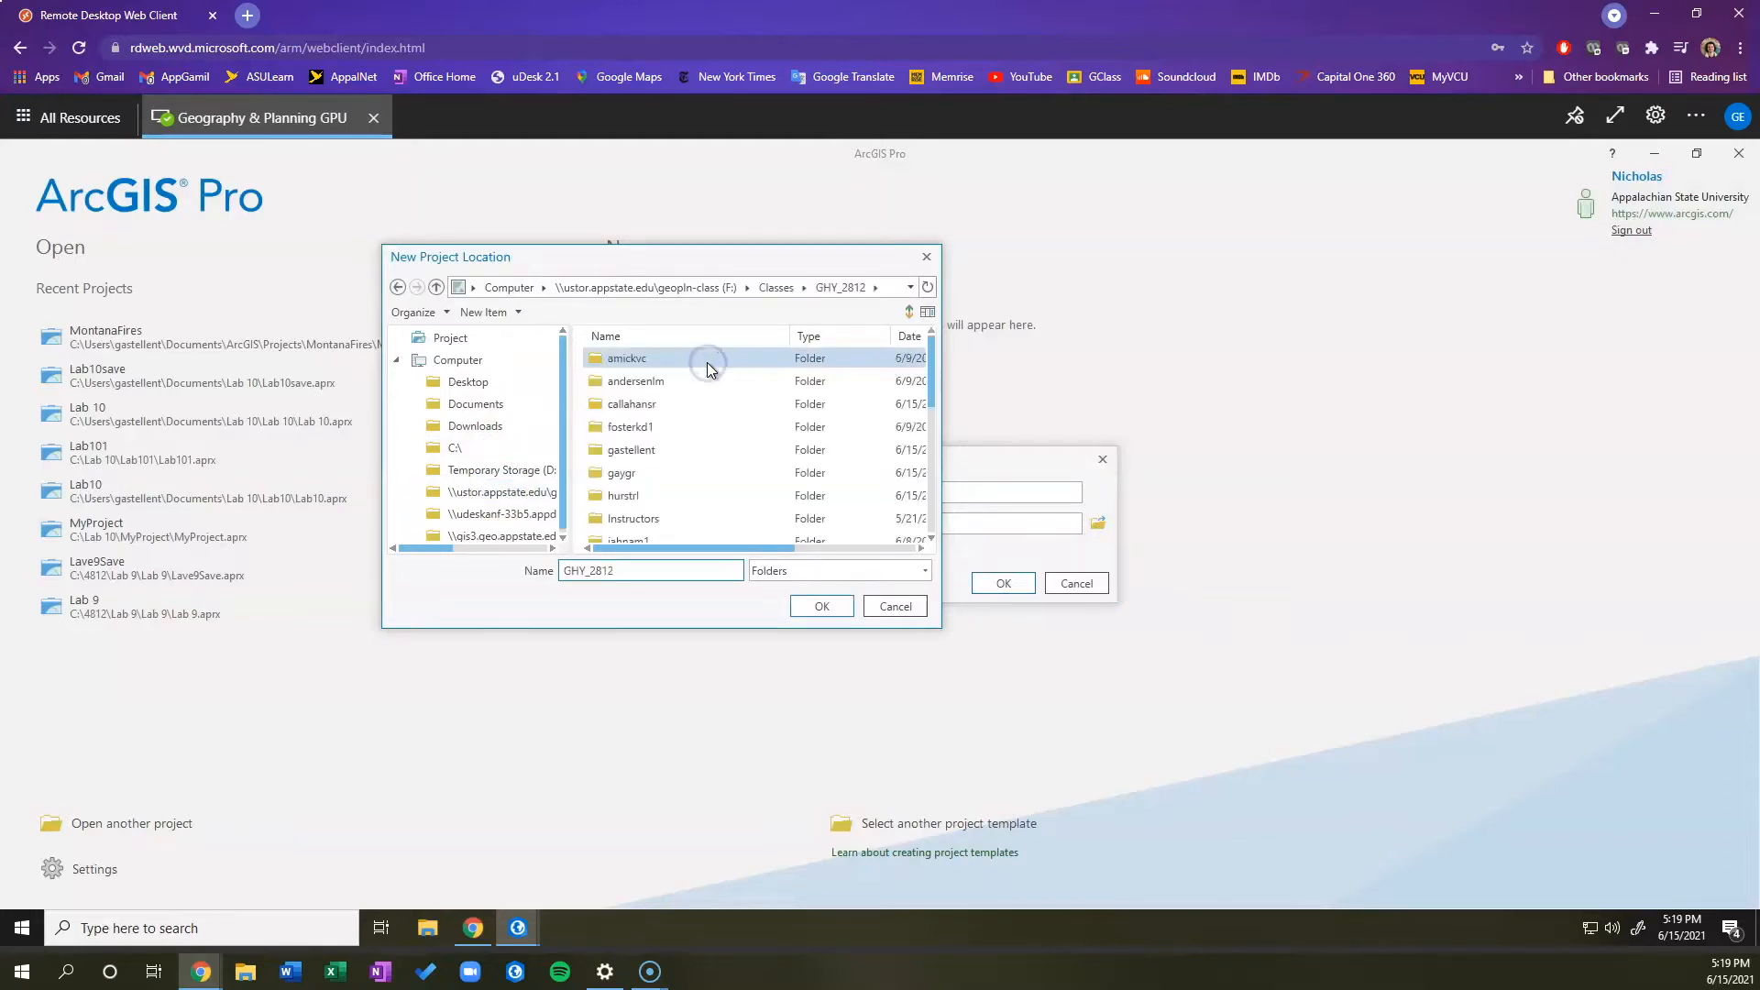
left_click(685, 447)
double_click(682, 449)
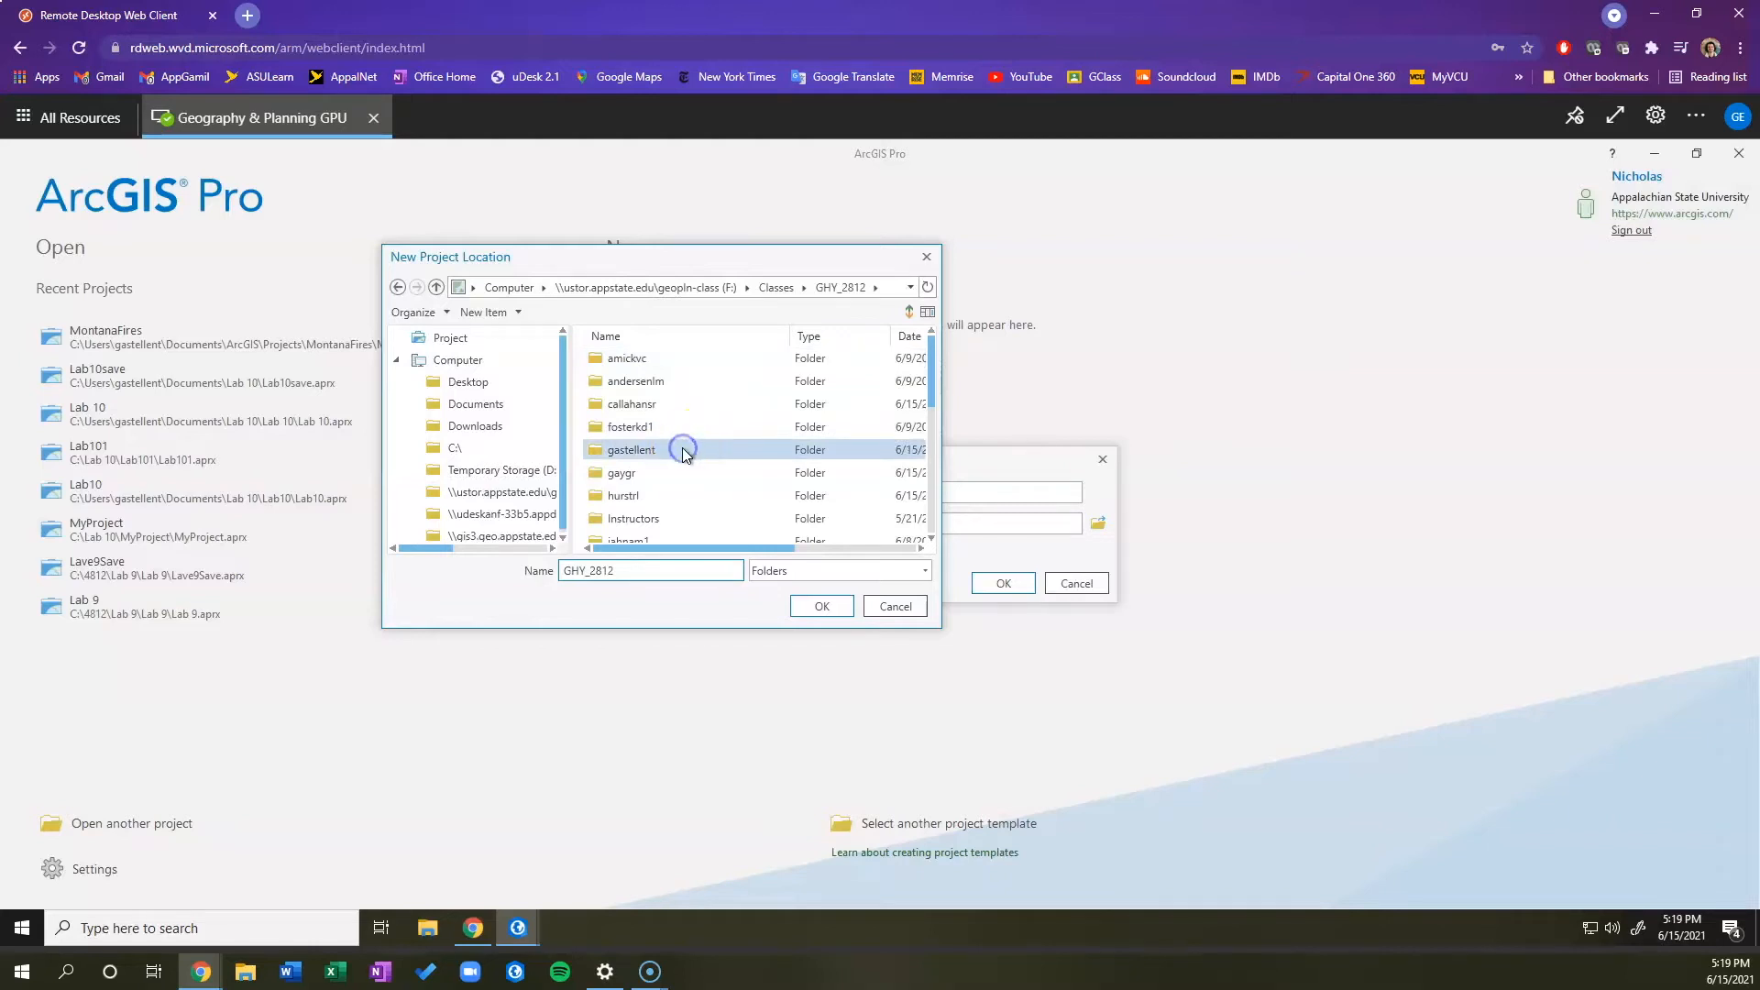
left_click(682, 449)
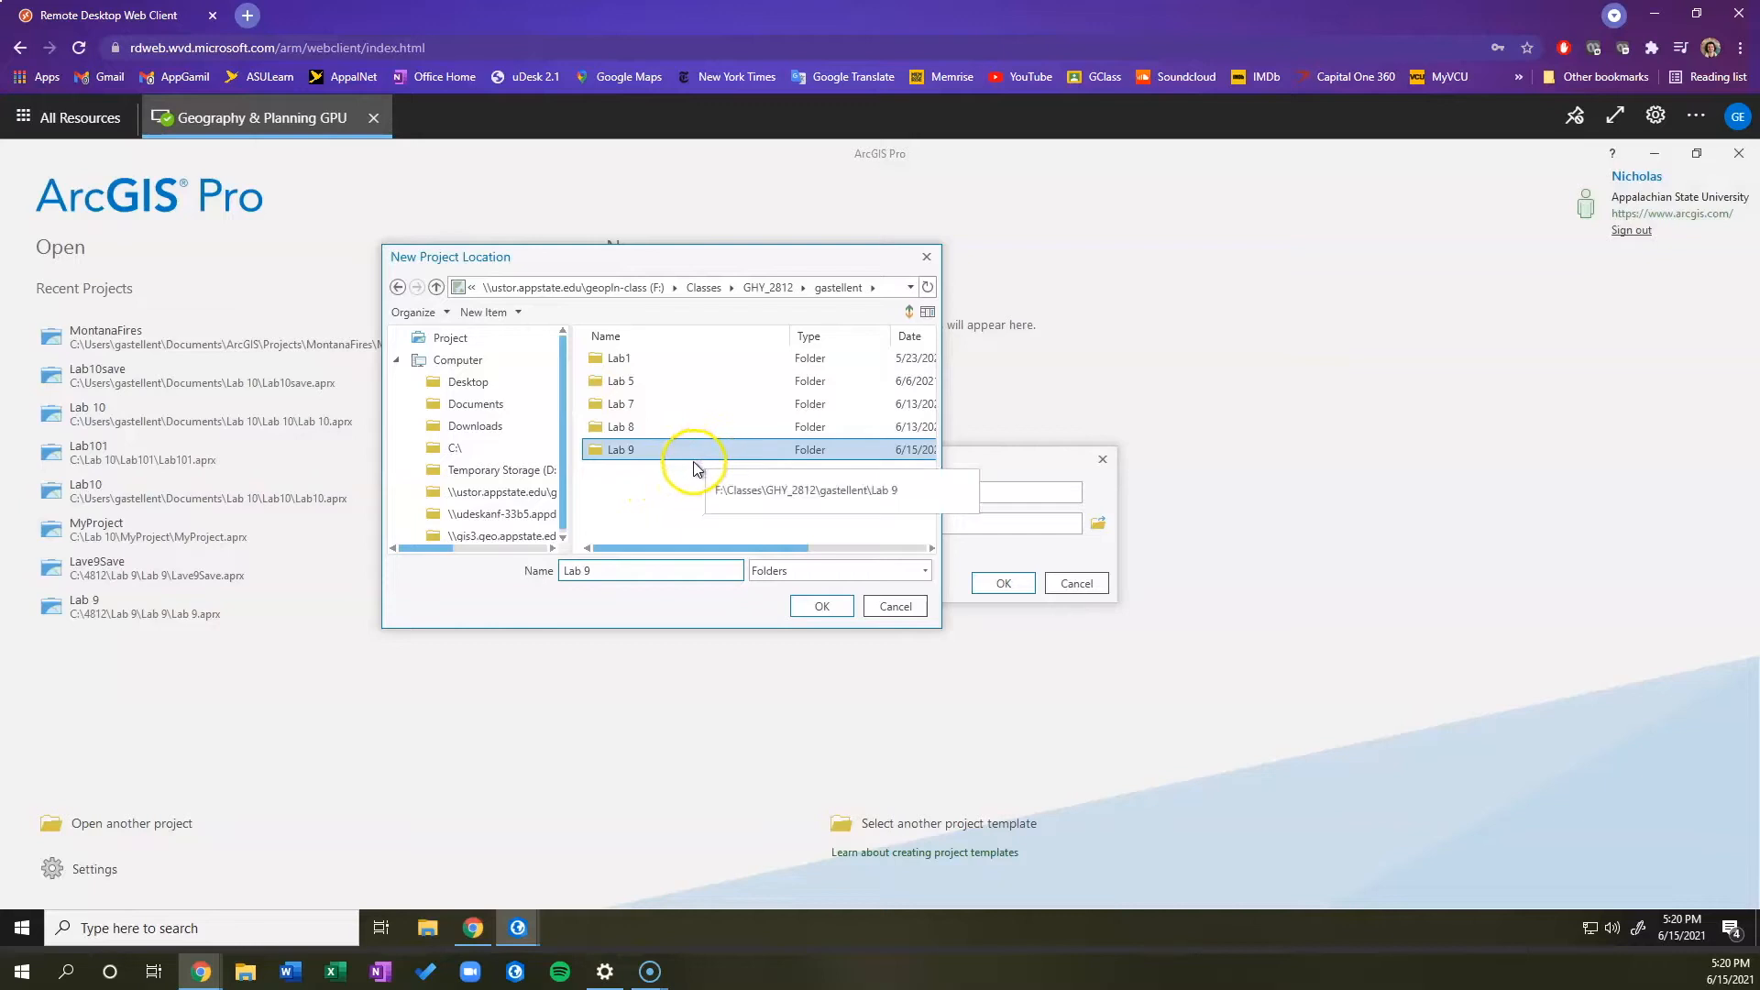
left_click(812, 608)
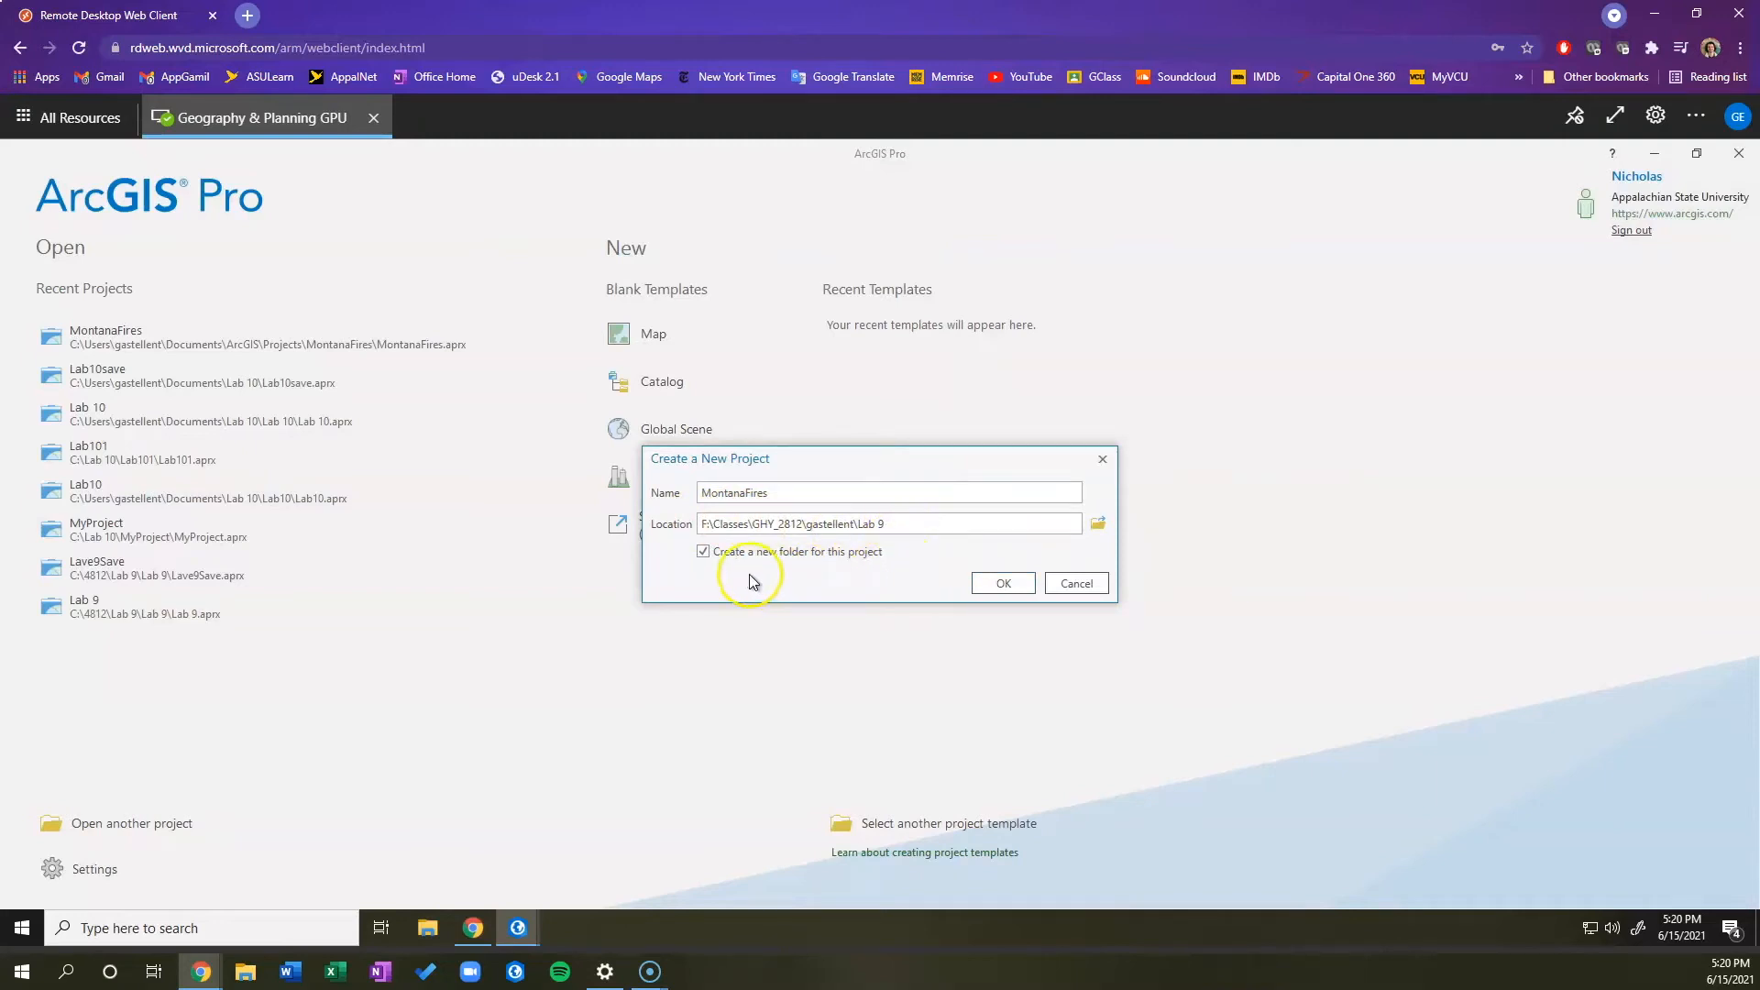
left_click(997, 583)
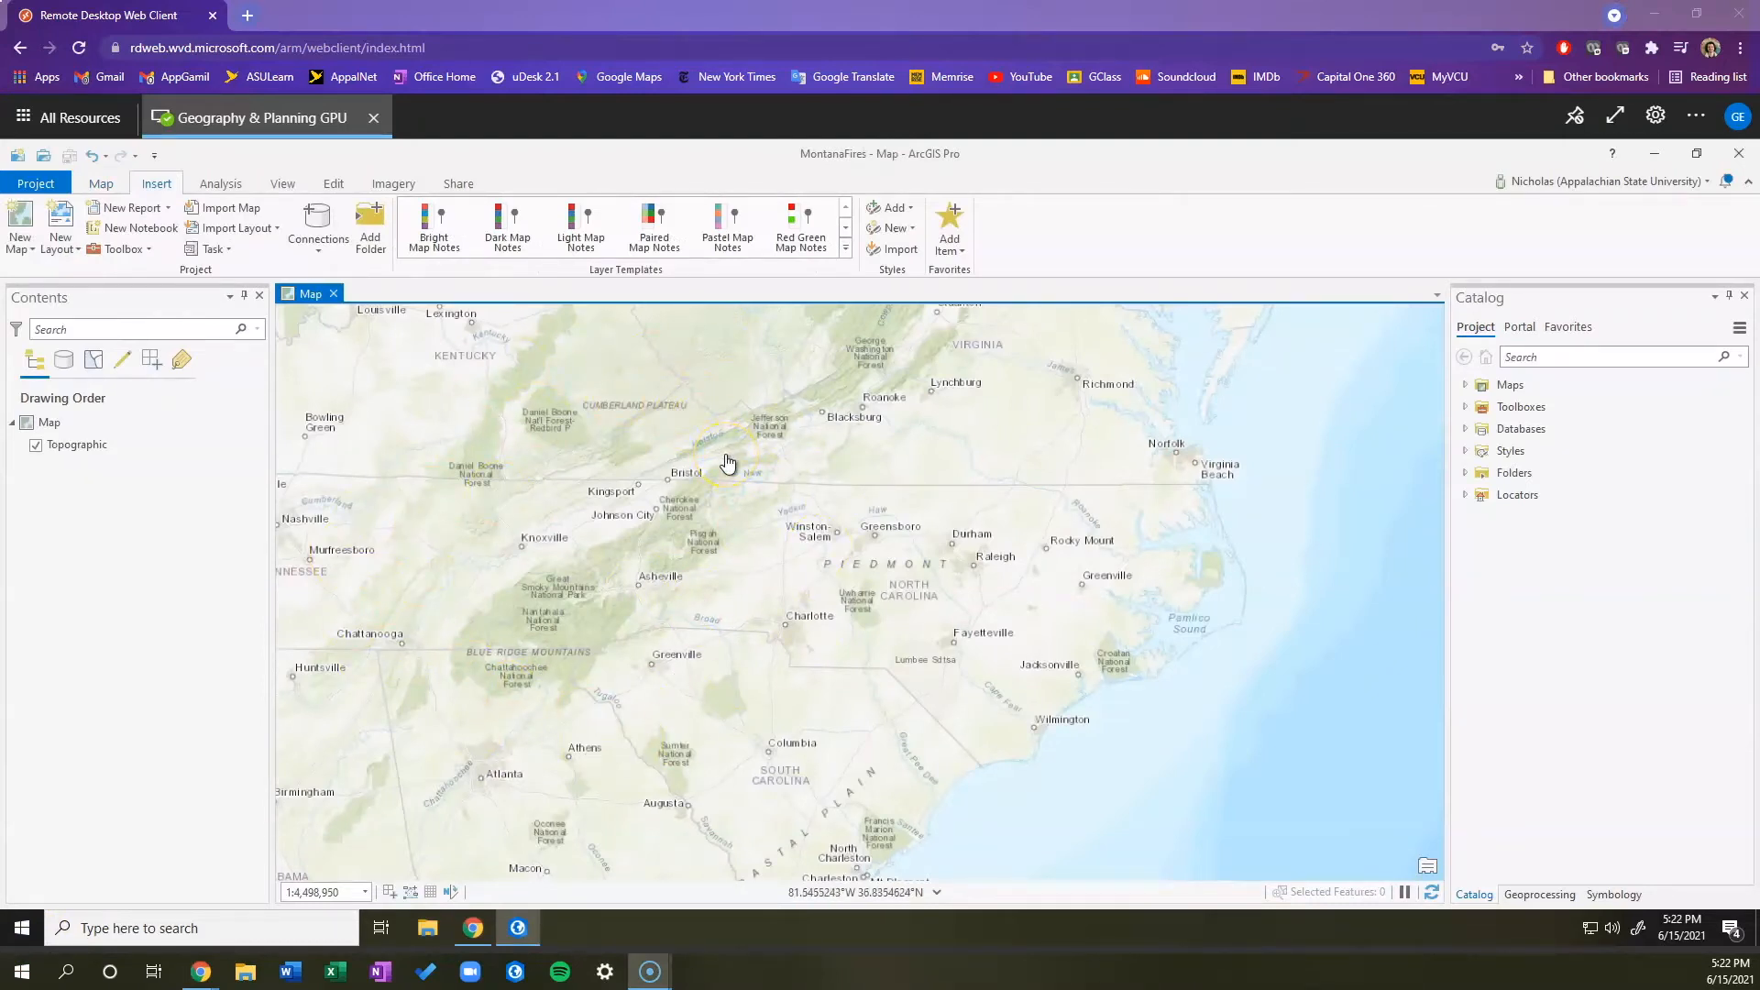
Step: Switch to File Explorer and extract the downloaded Lab9 archive into the Lab9 folder in Downloads
left_click(1659, 159)
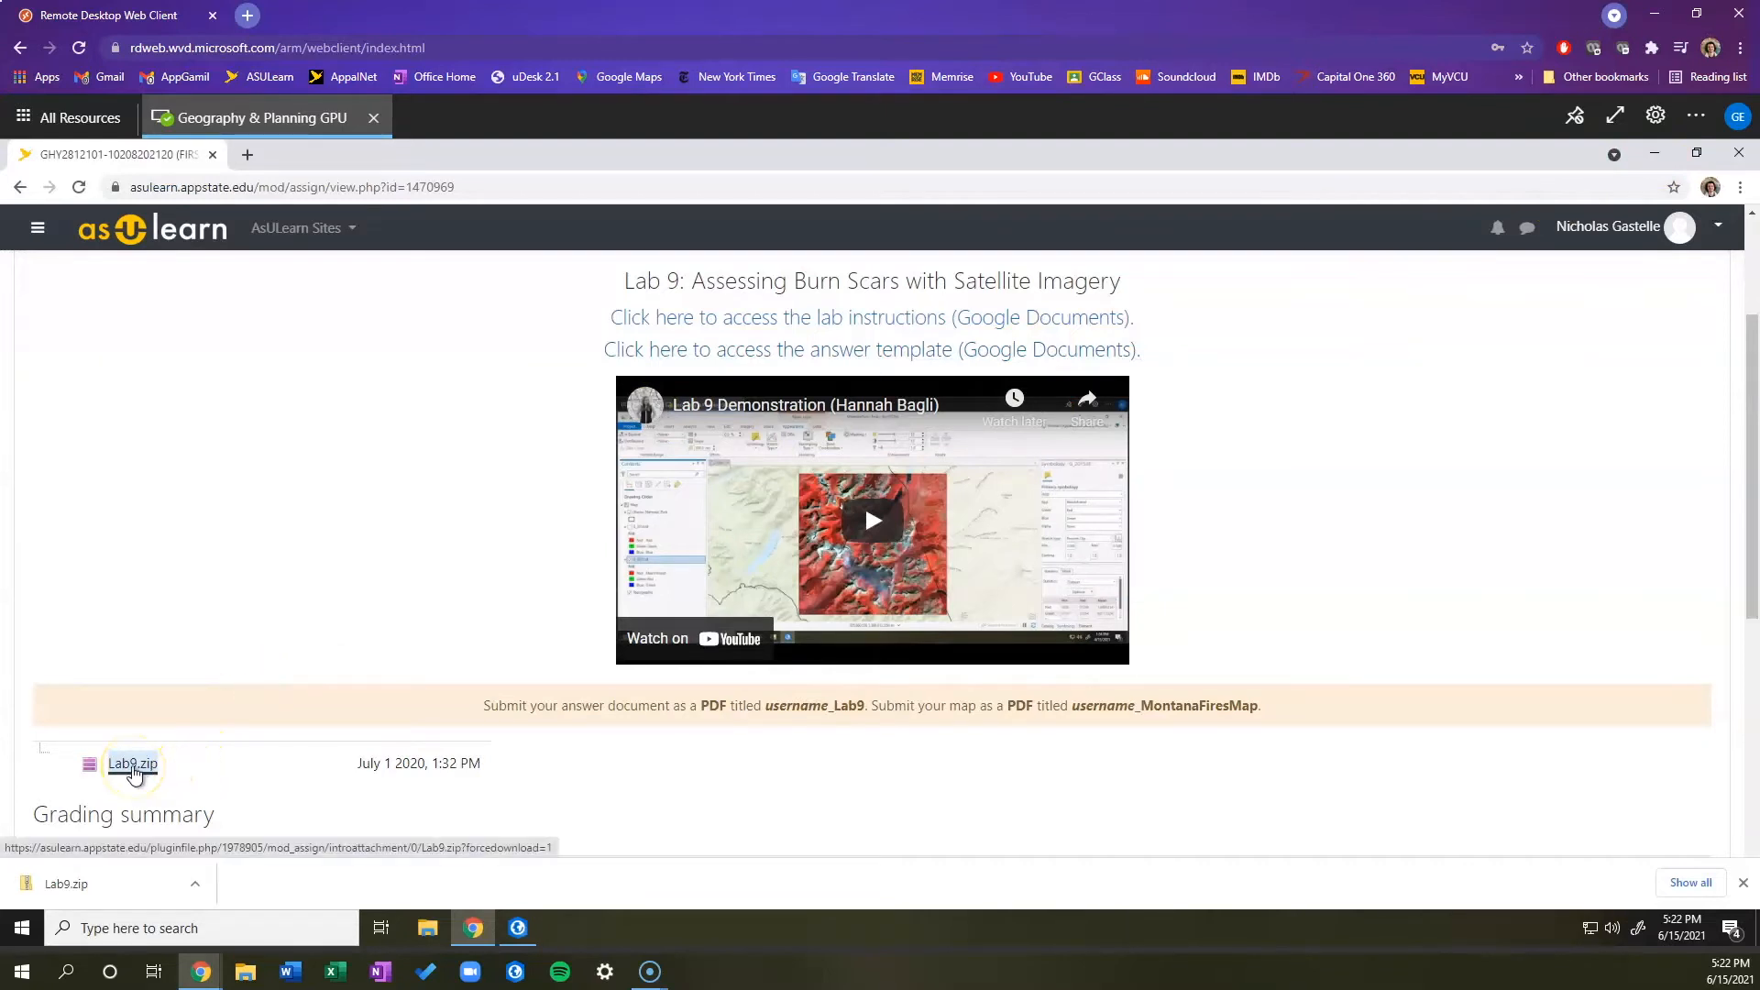
left_click(427, 925)
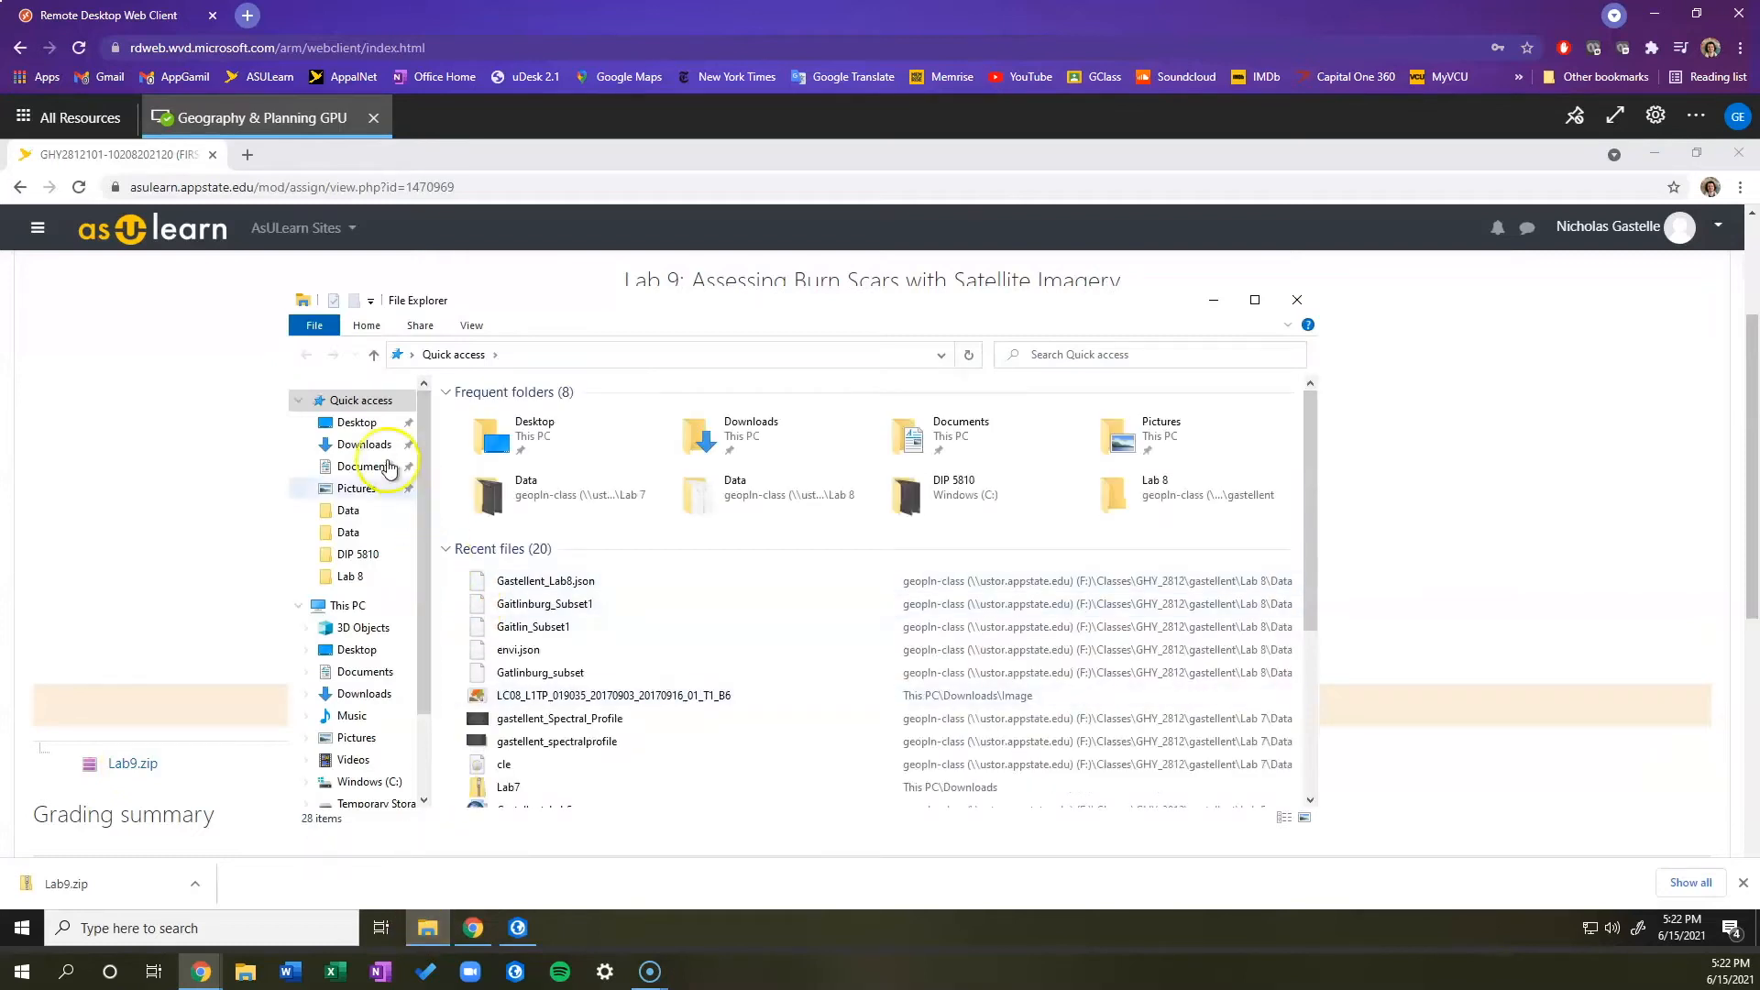
left_click(359, 694)
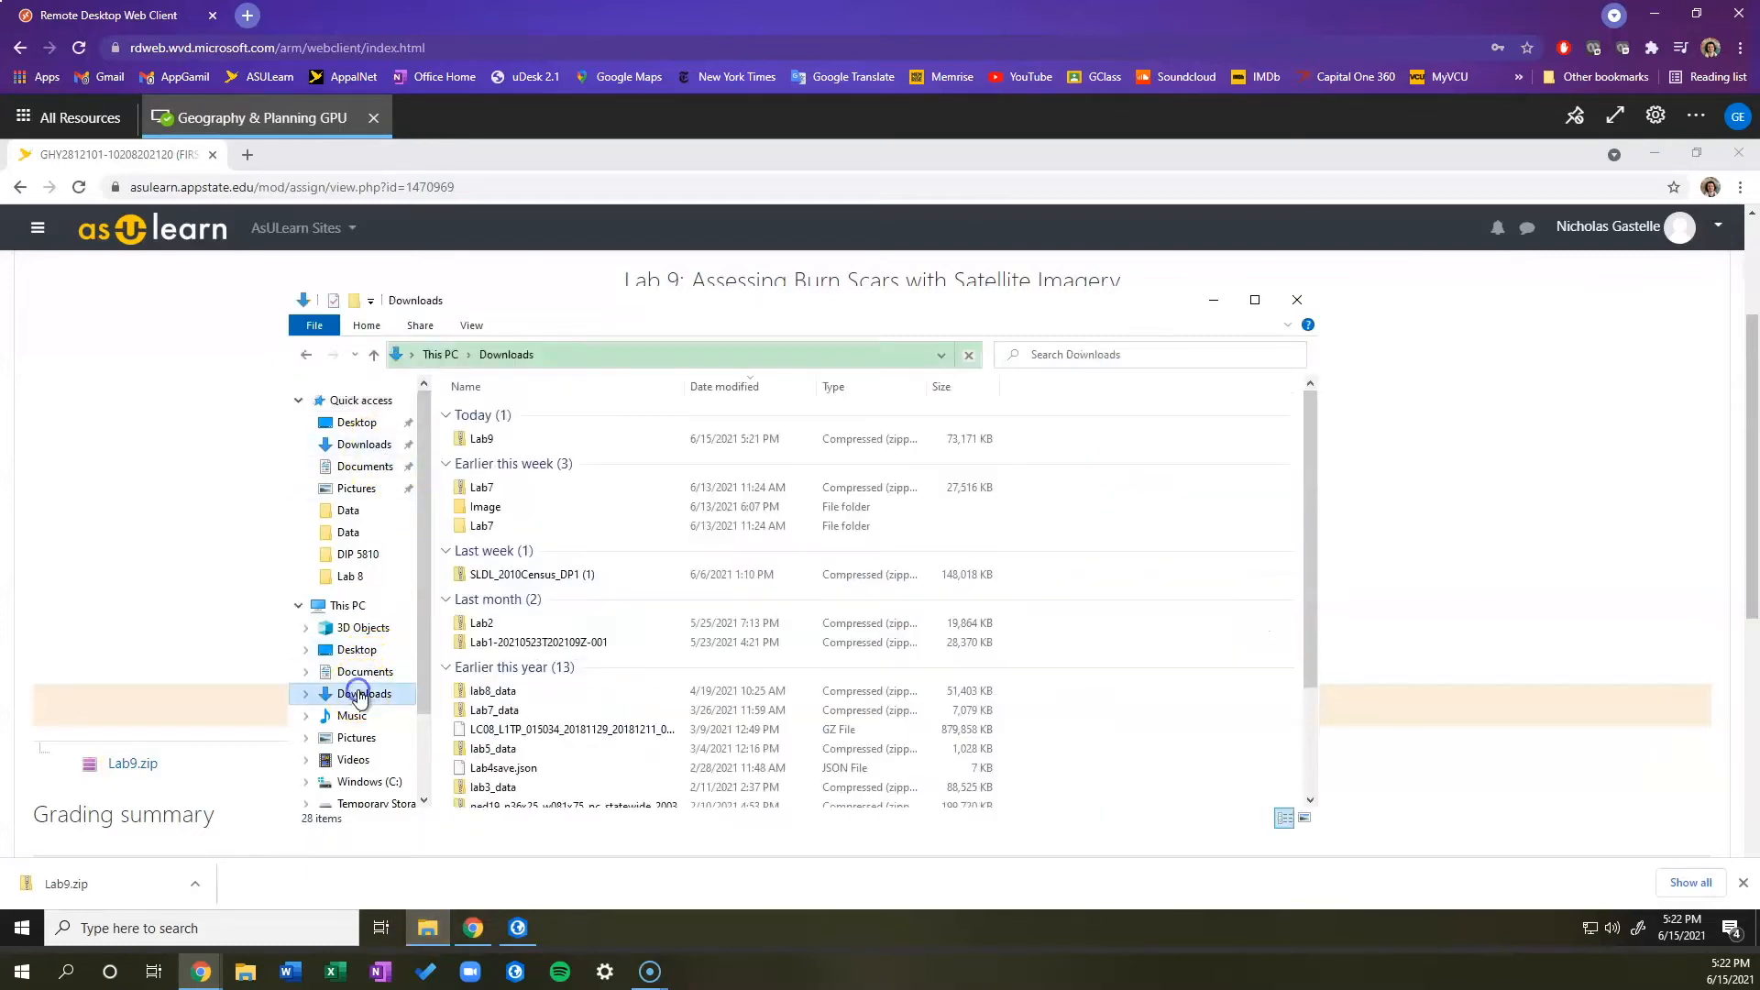
left_click(602, 443)
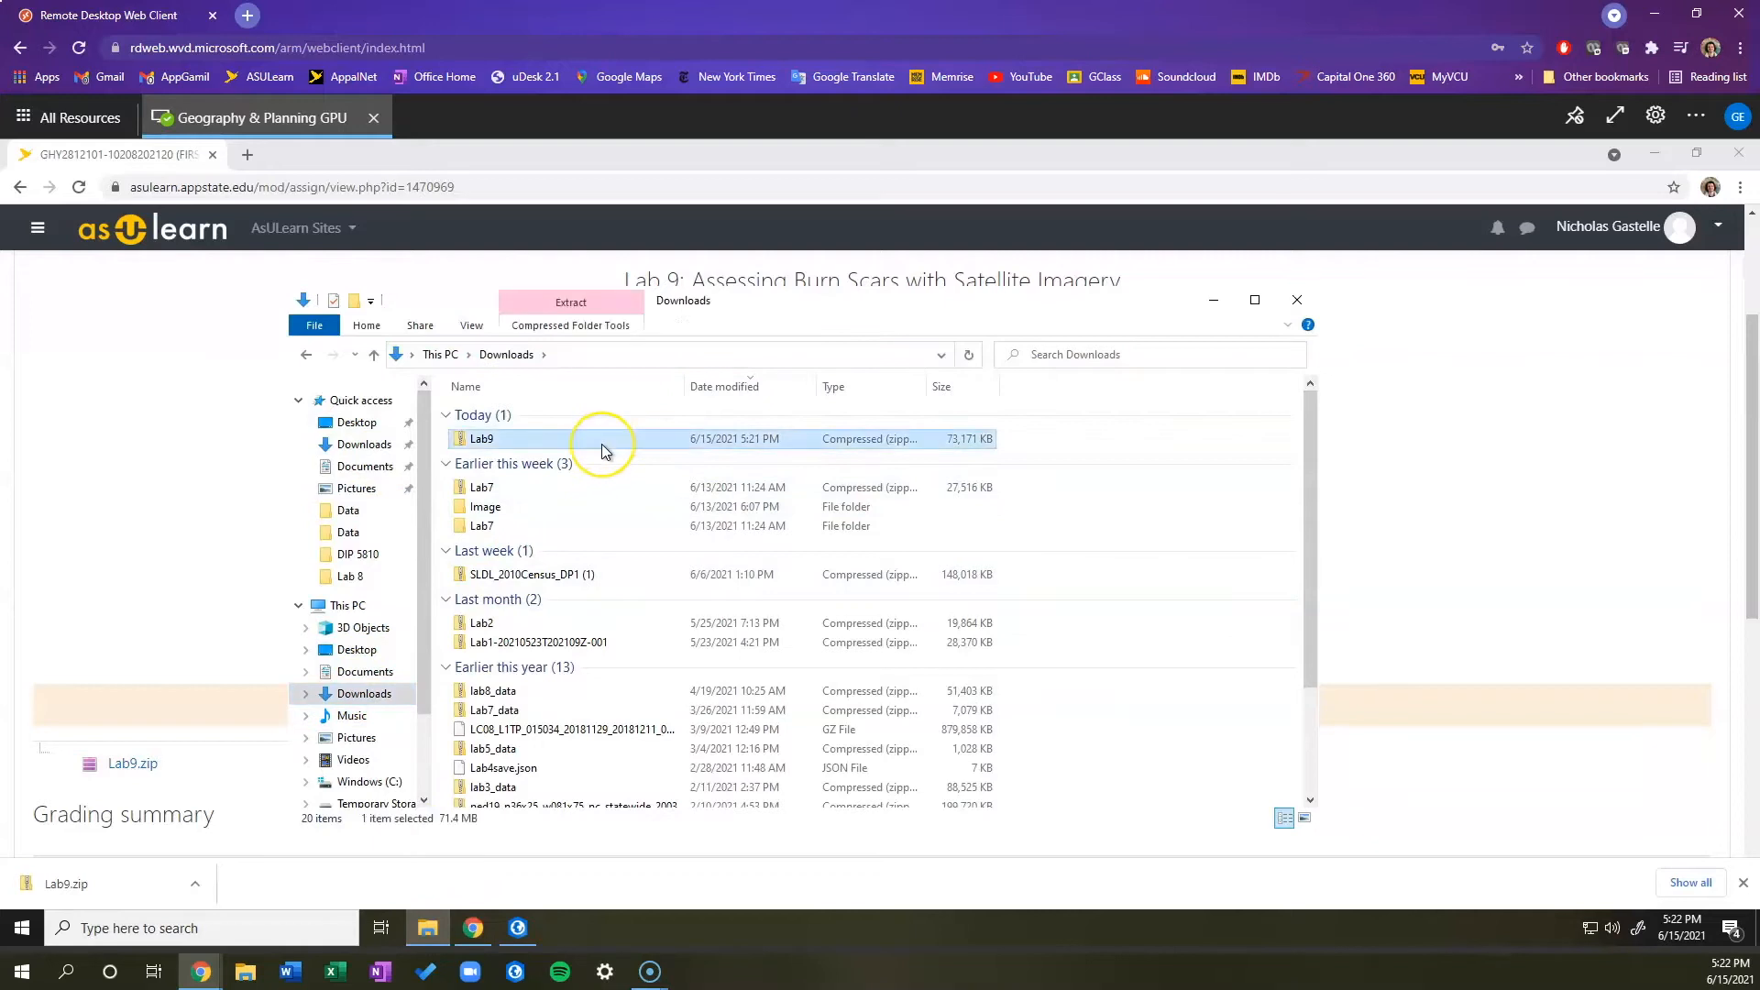
right_click(603, 444)
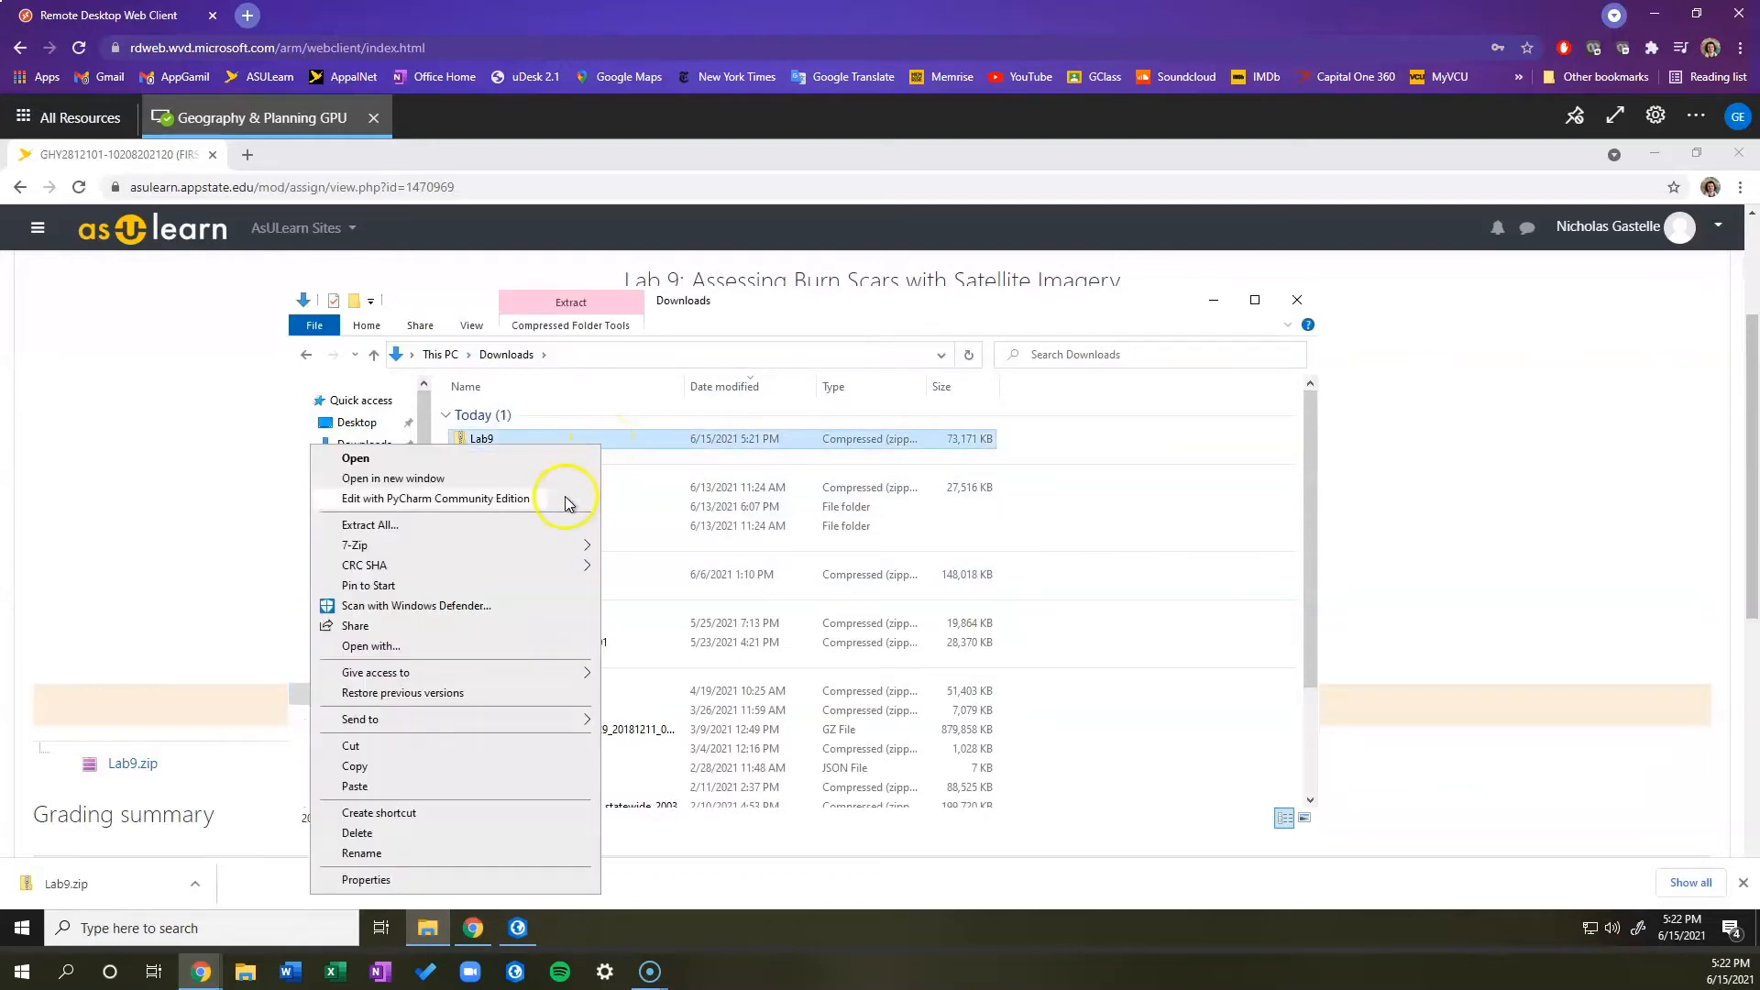
left_click(545, 523)
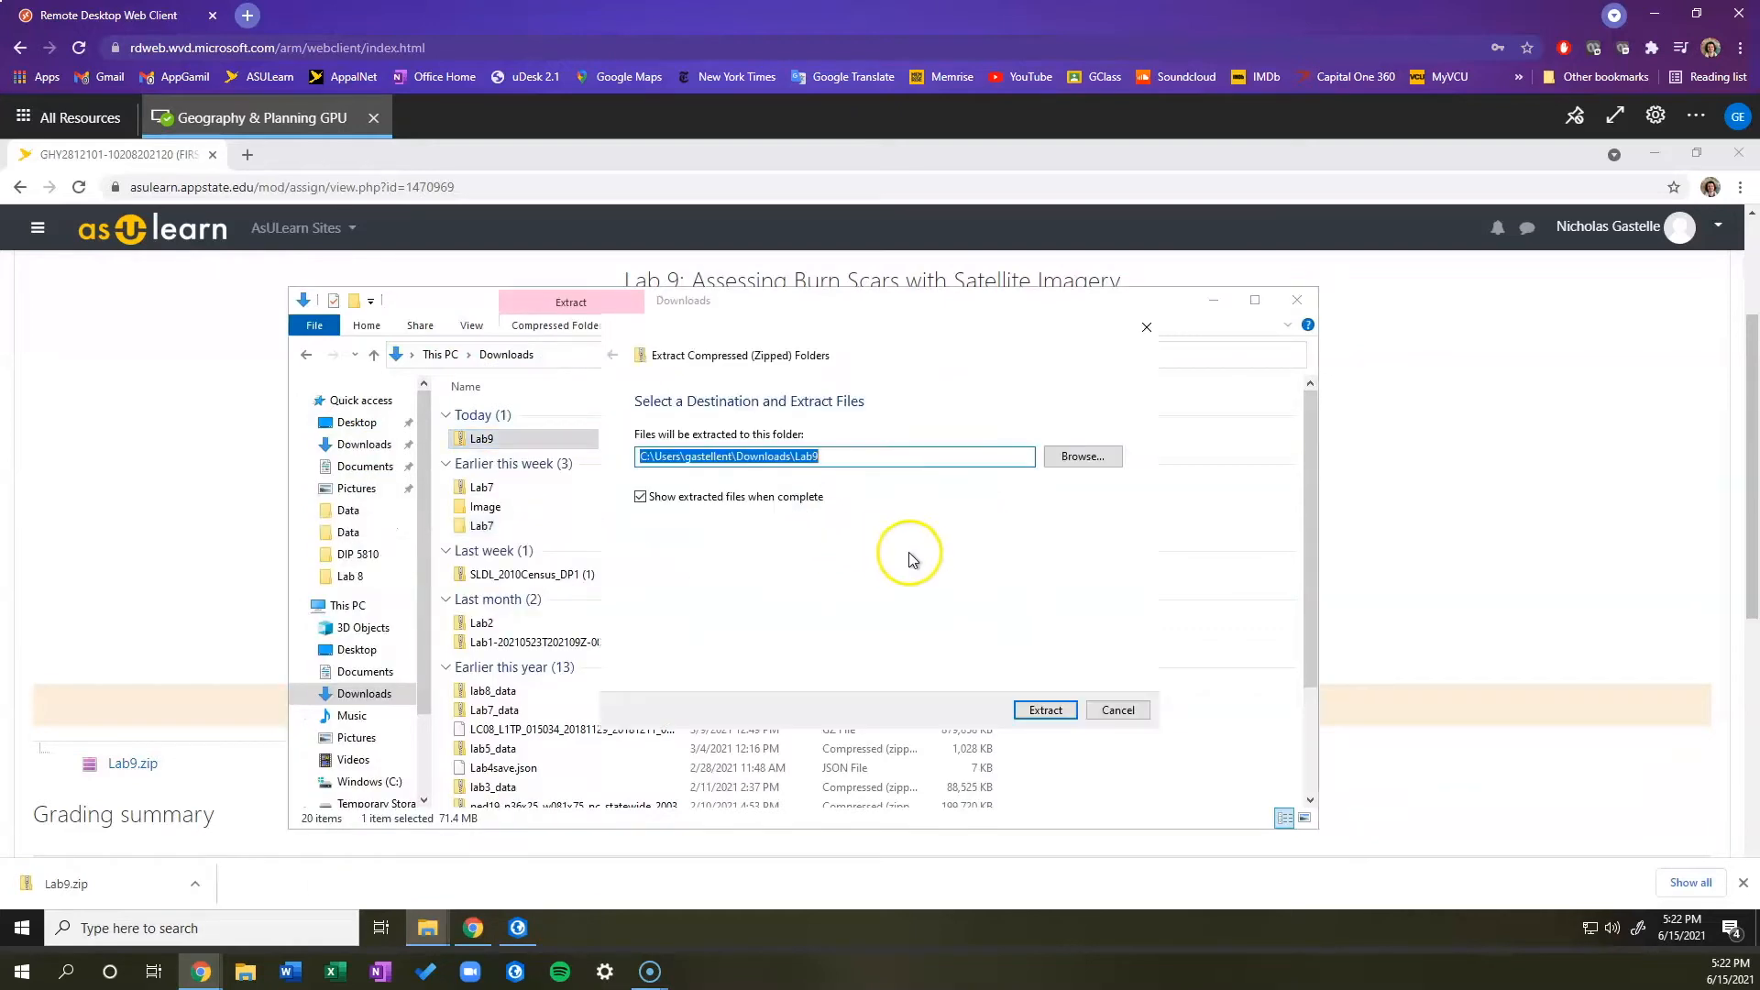
left_click(1029, 711)
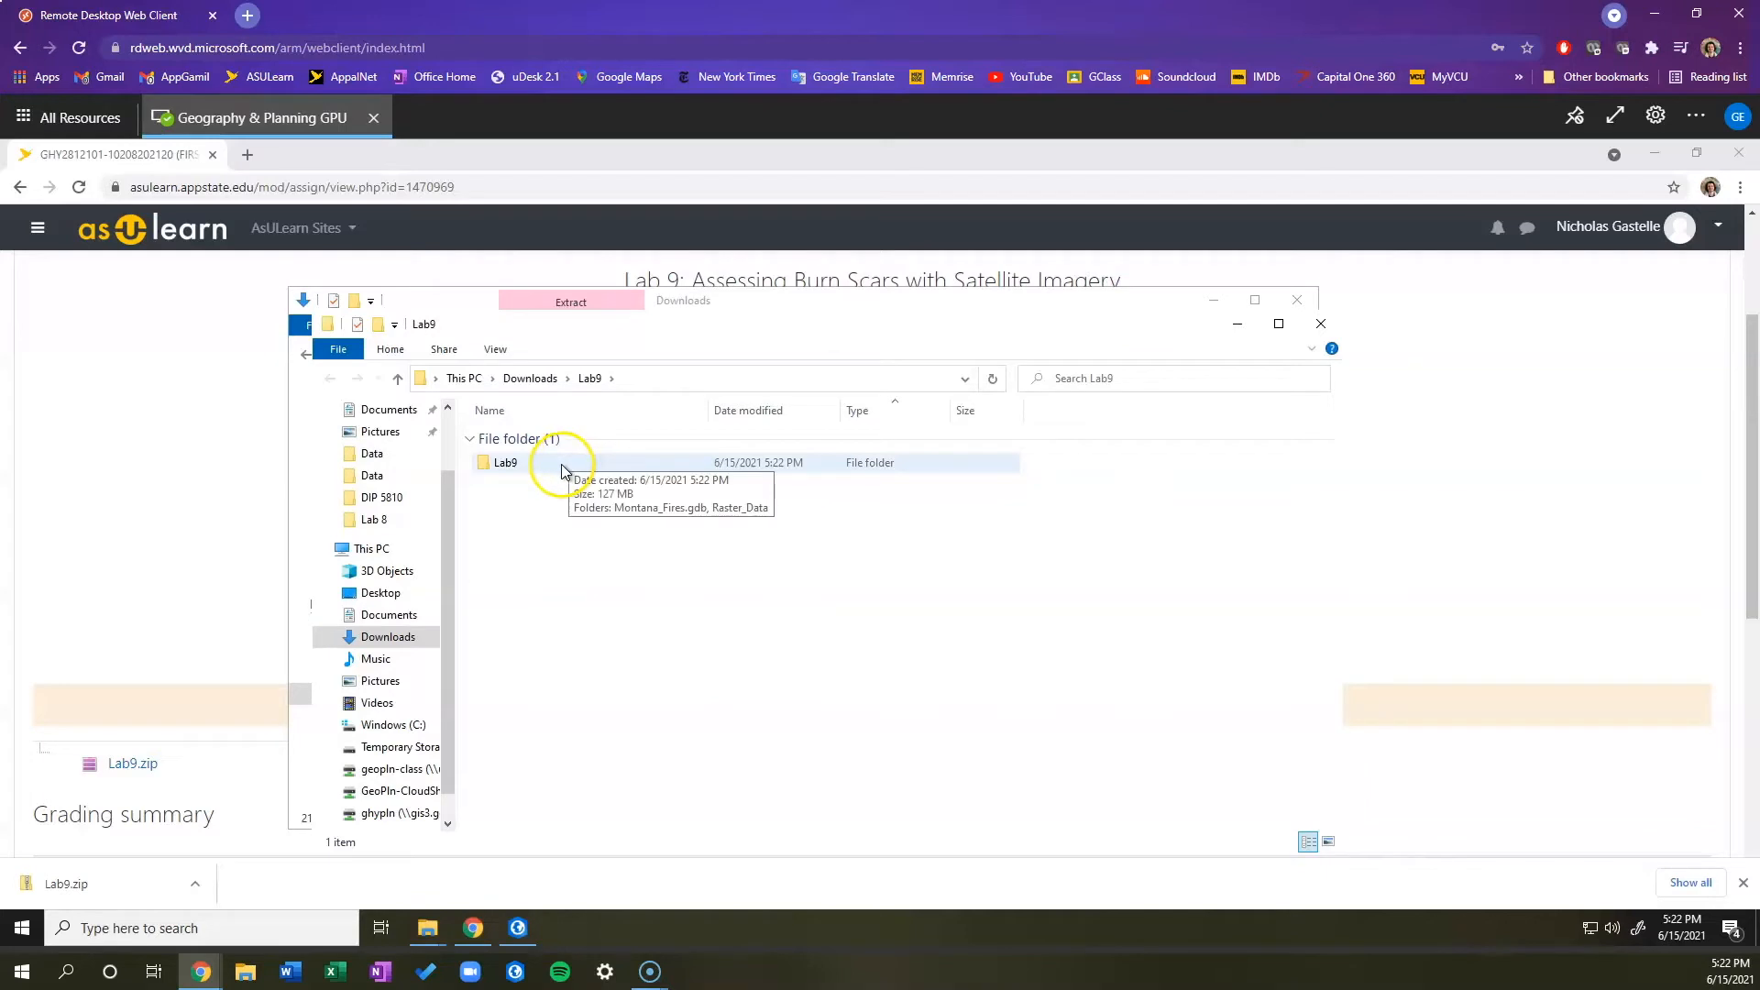
Step: Copy the inner Lab9 folder from the extracted files
right_click(562, 468)
left_click(681, 482)
left_click(620, 465)
right_click(625, 471)
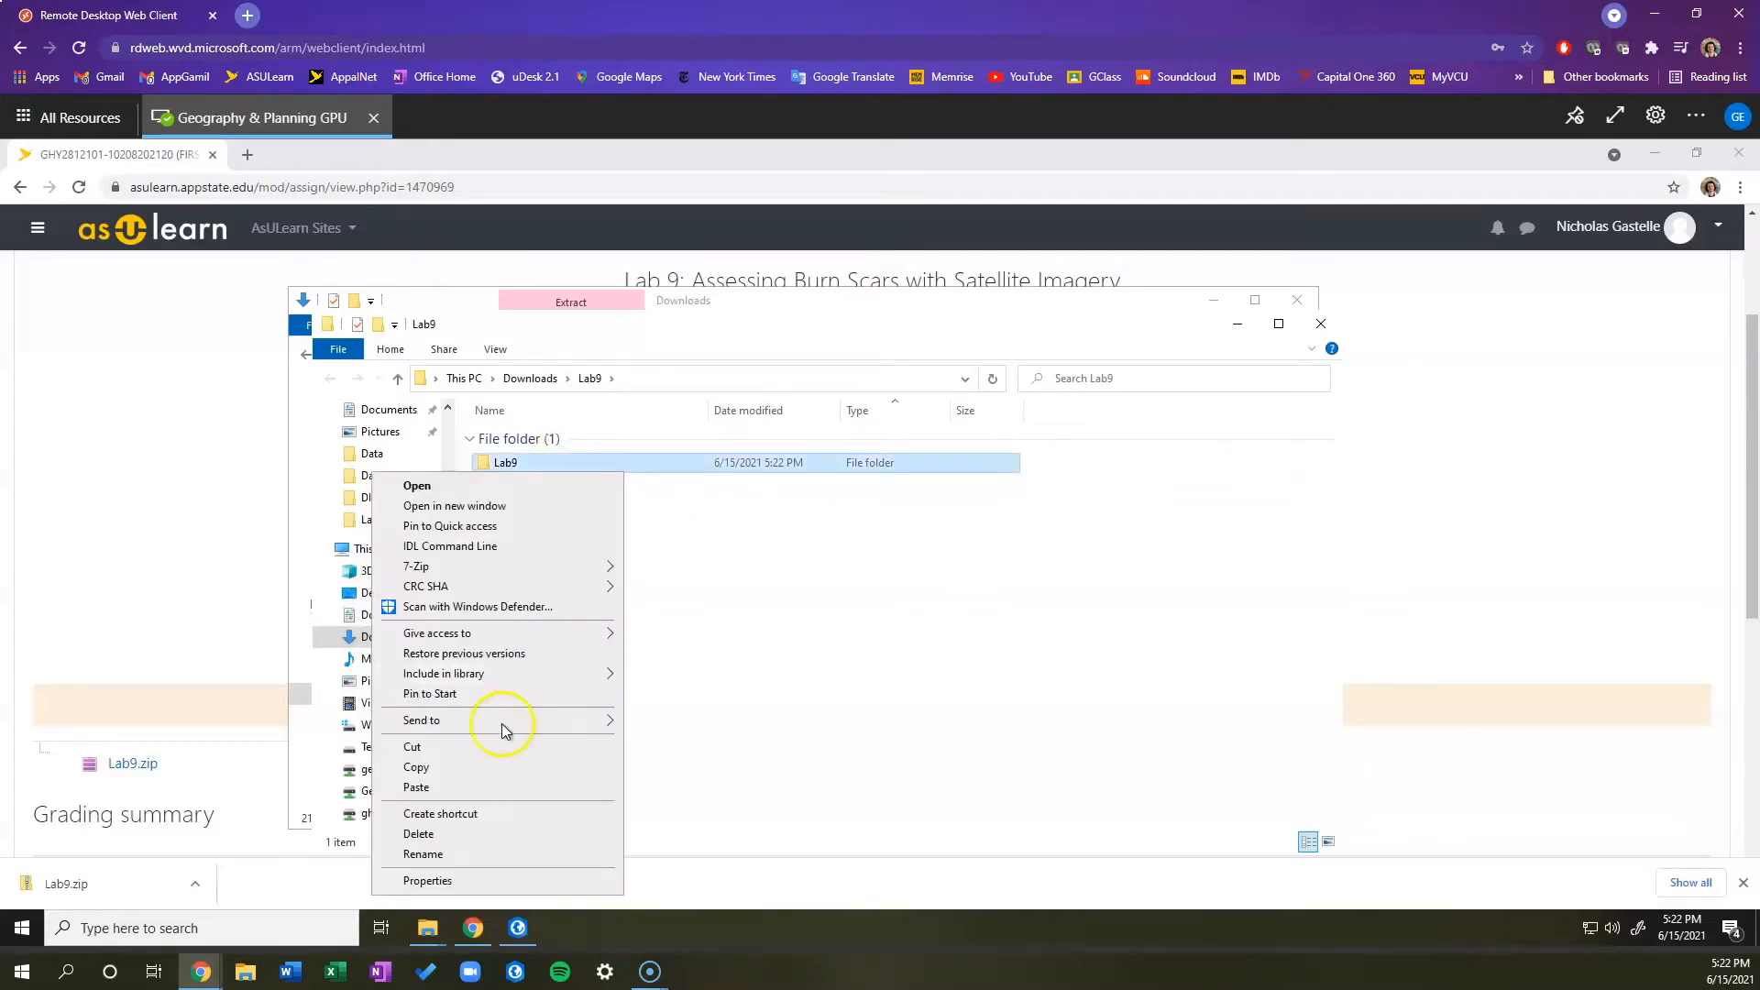
left_click(476, 766)
Step: Copy the extracted Lab9 folder into the MontanaFires project folder, inside Lab 9 in the student's GHY_2812 folder on the geopln-class drive
left_click(404, 768)
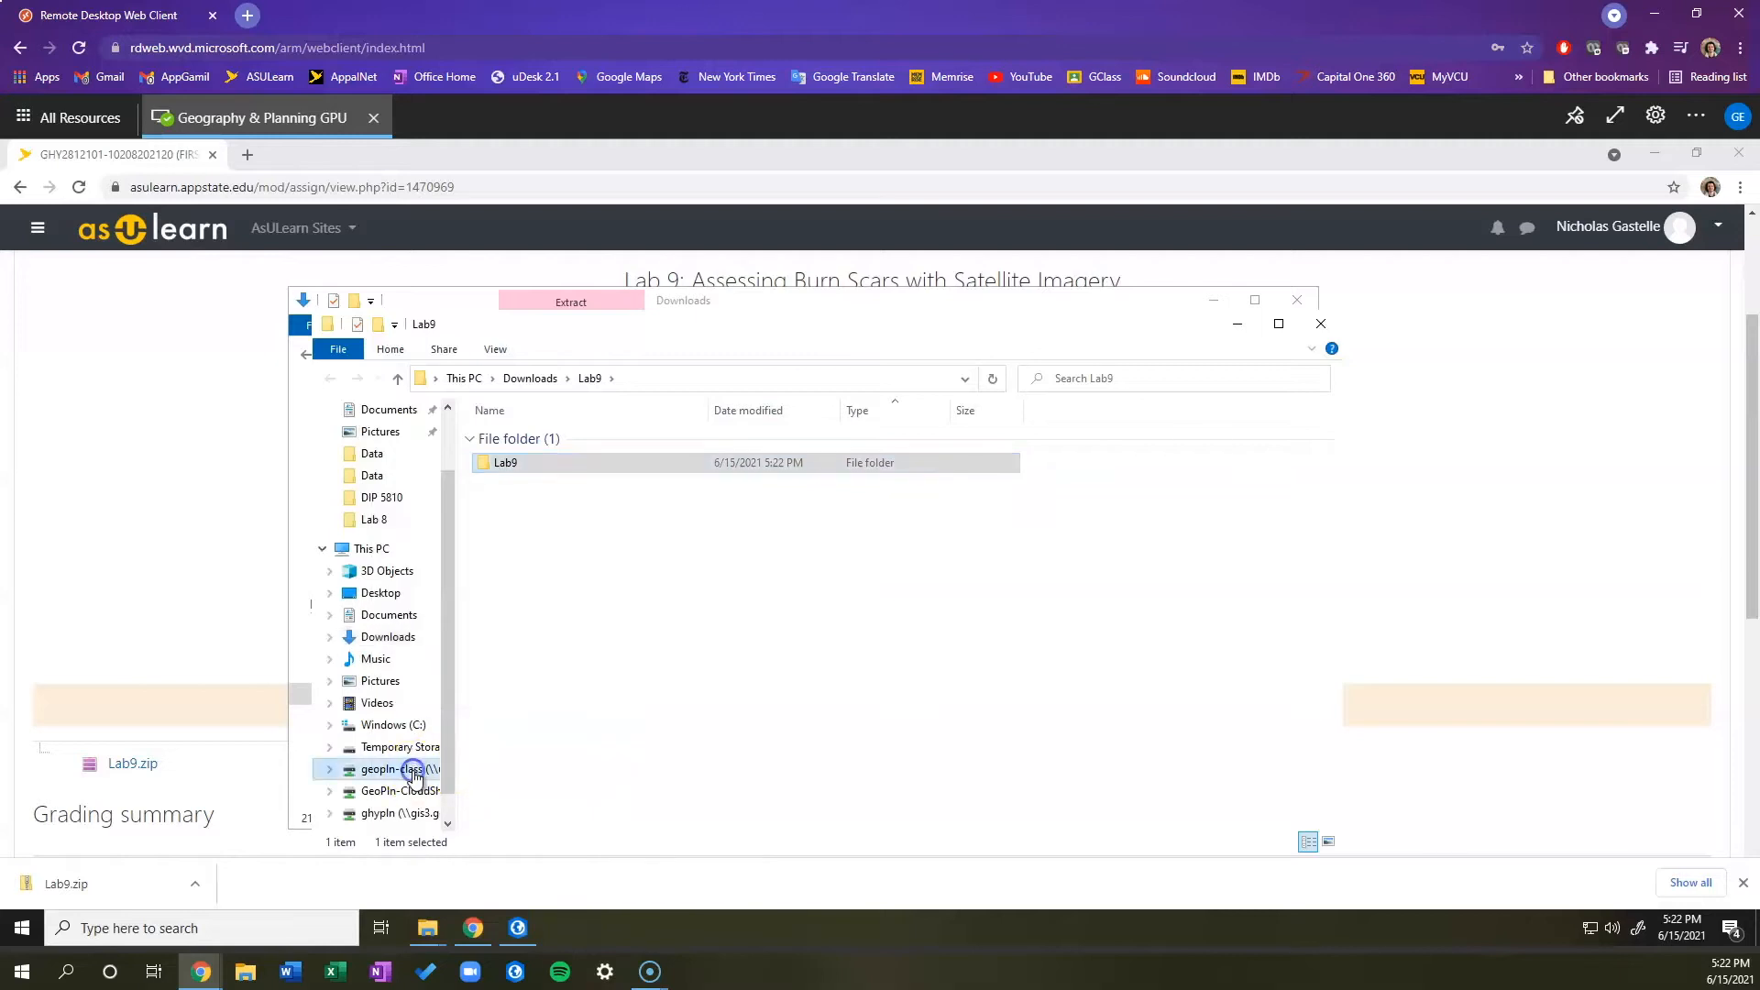
double_click(624, 435)
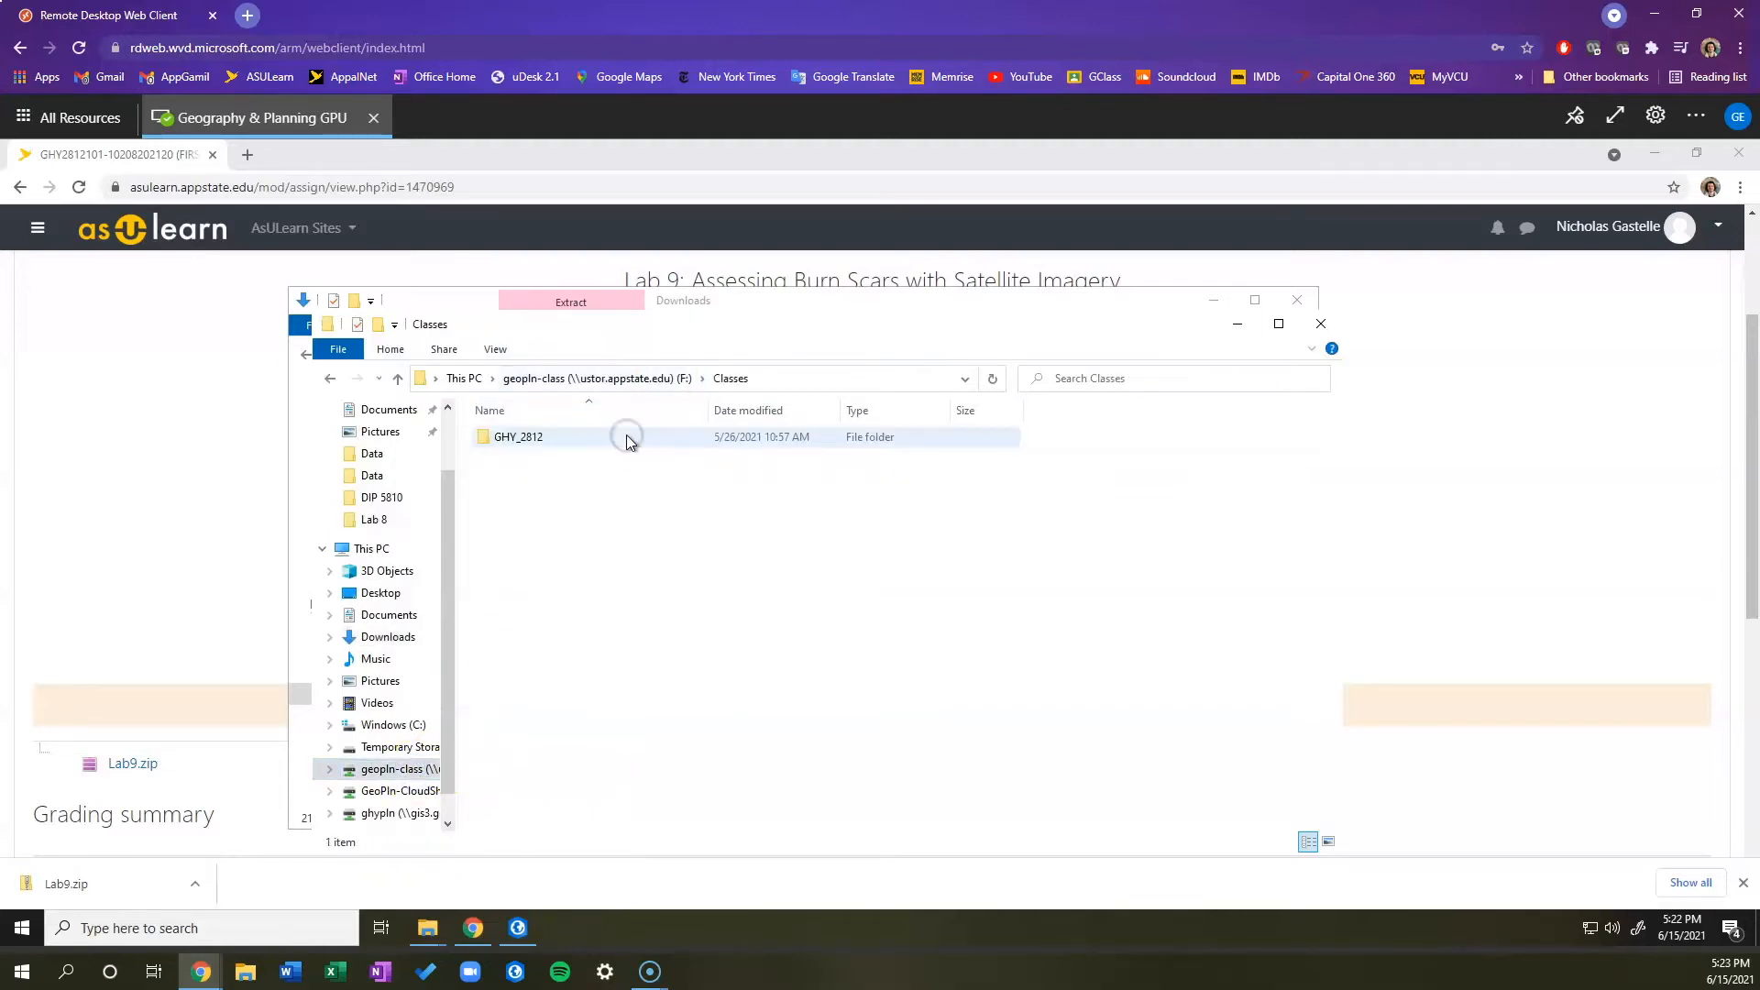
left_click(627, 438)
double_click(627, 439)
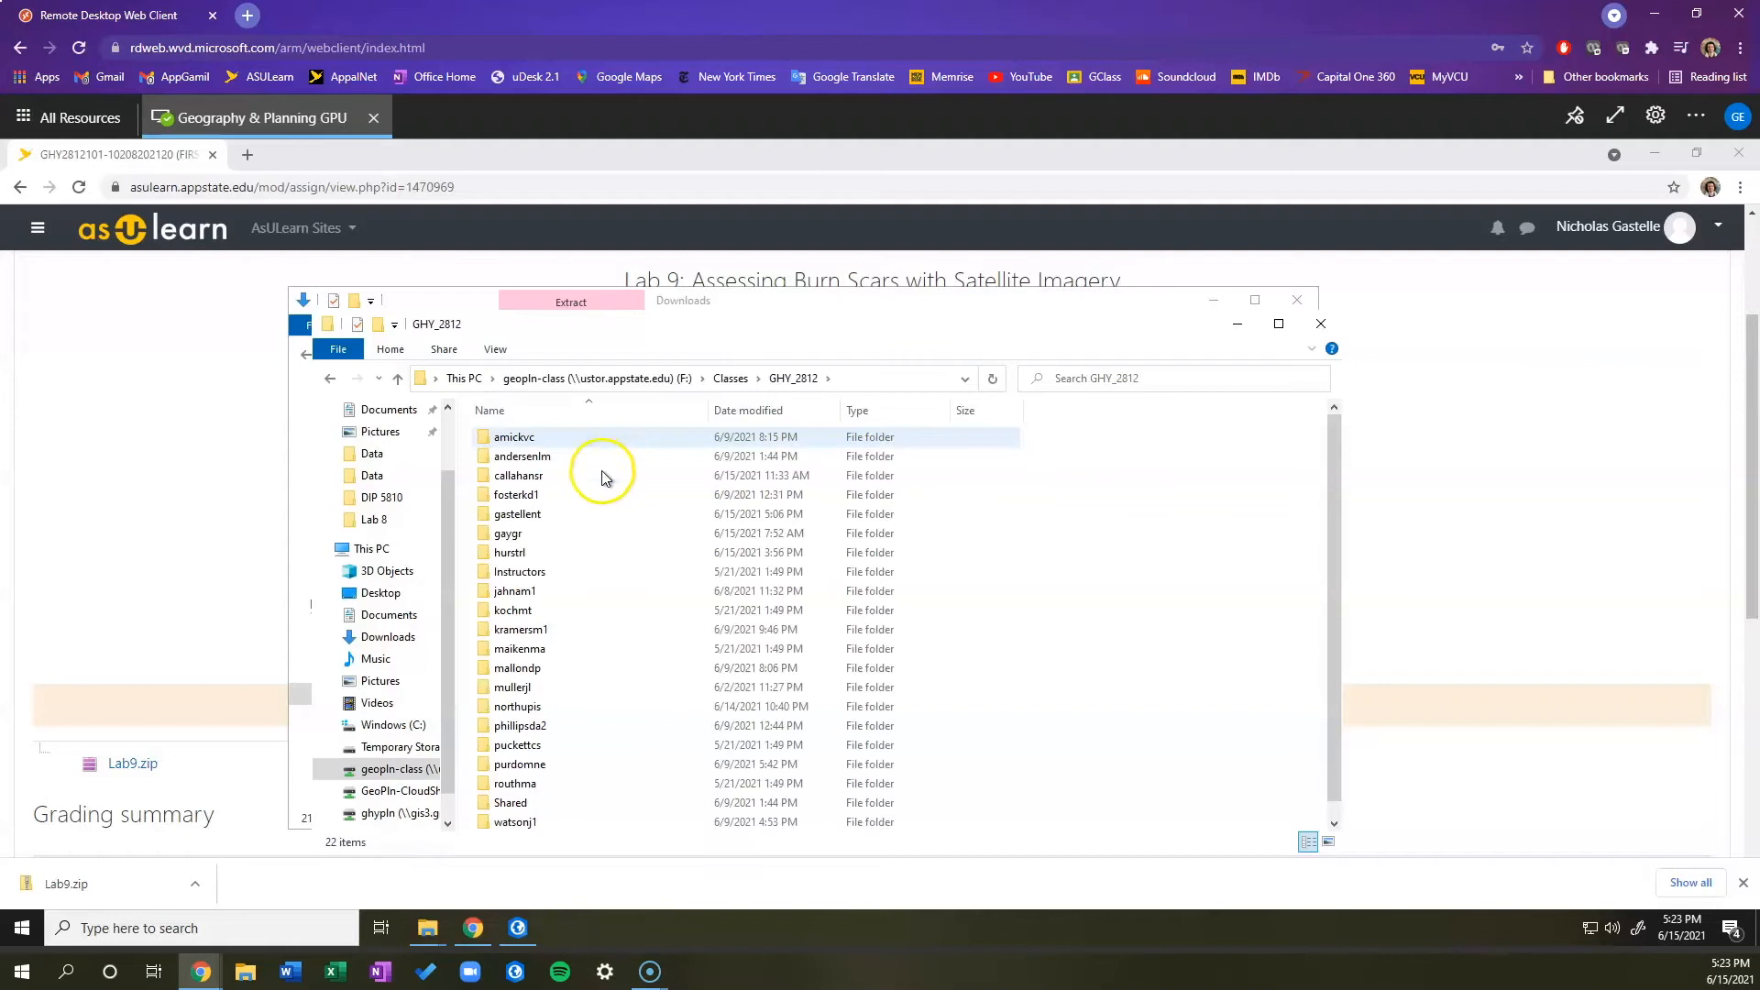
double_click(563, 515)
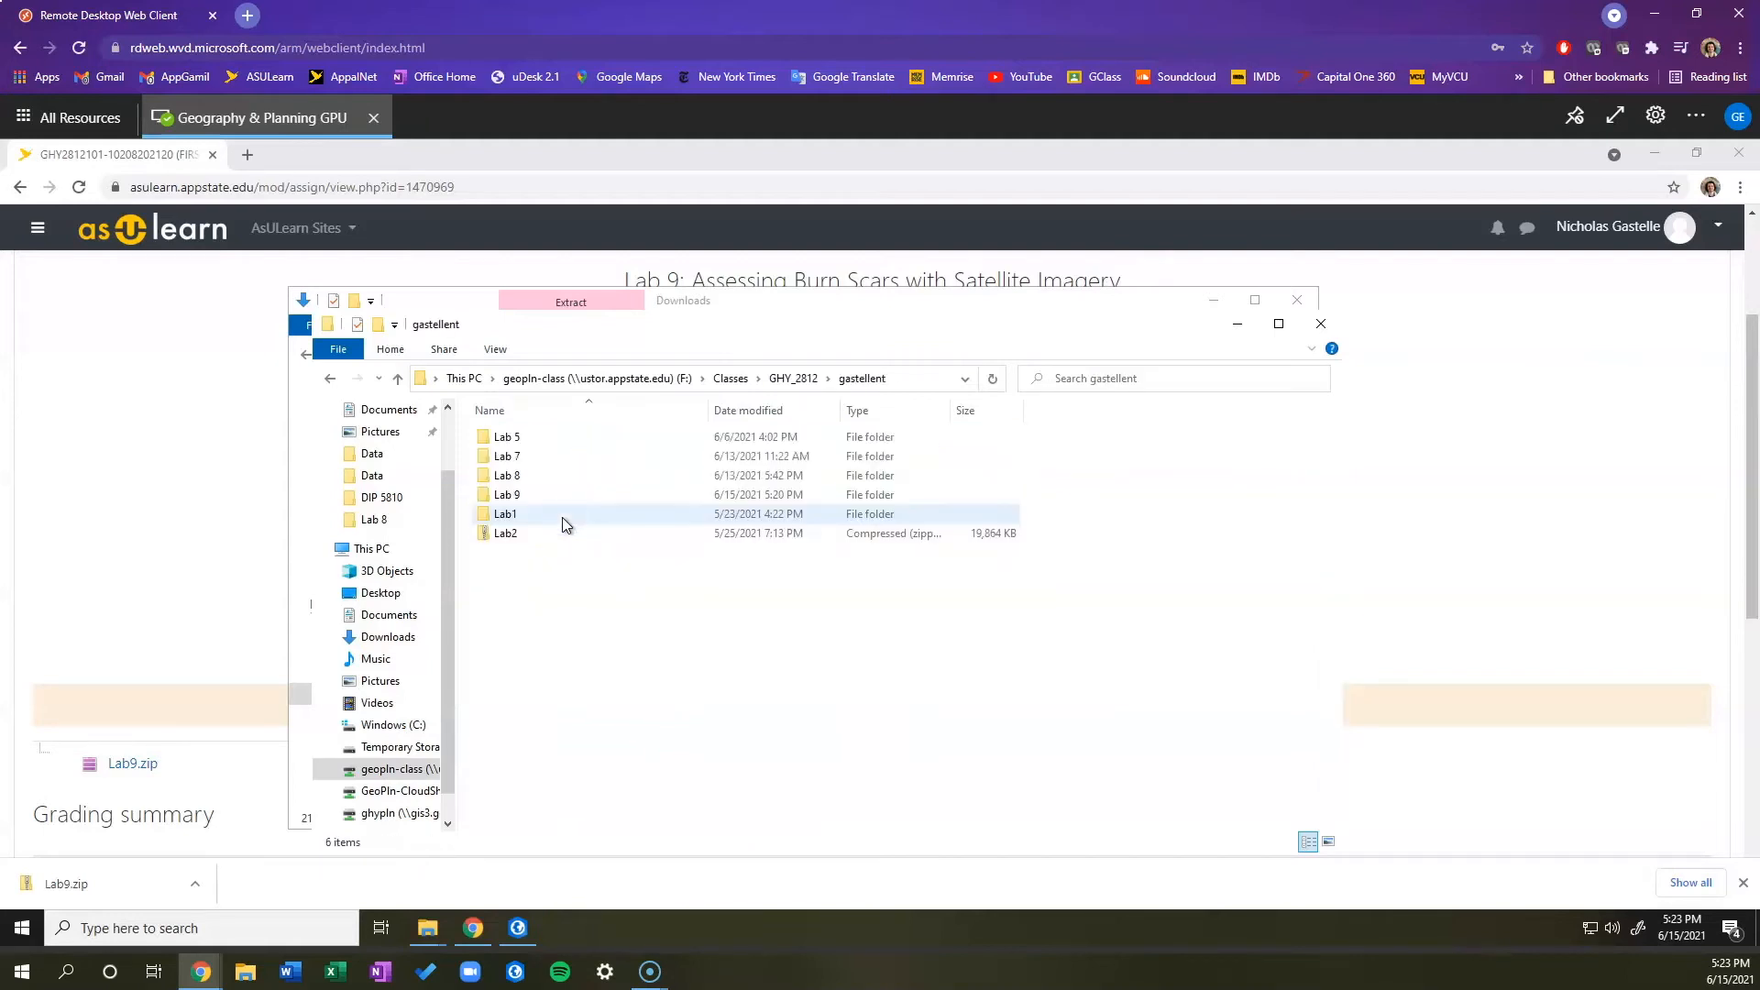
left_click(584, 500)
double_click(584, 499)
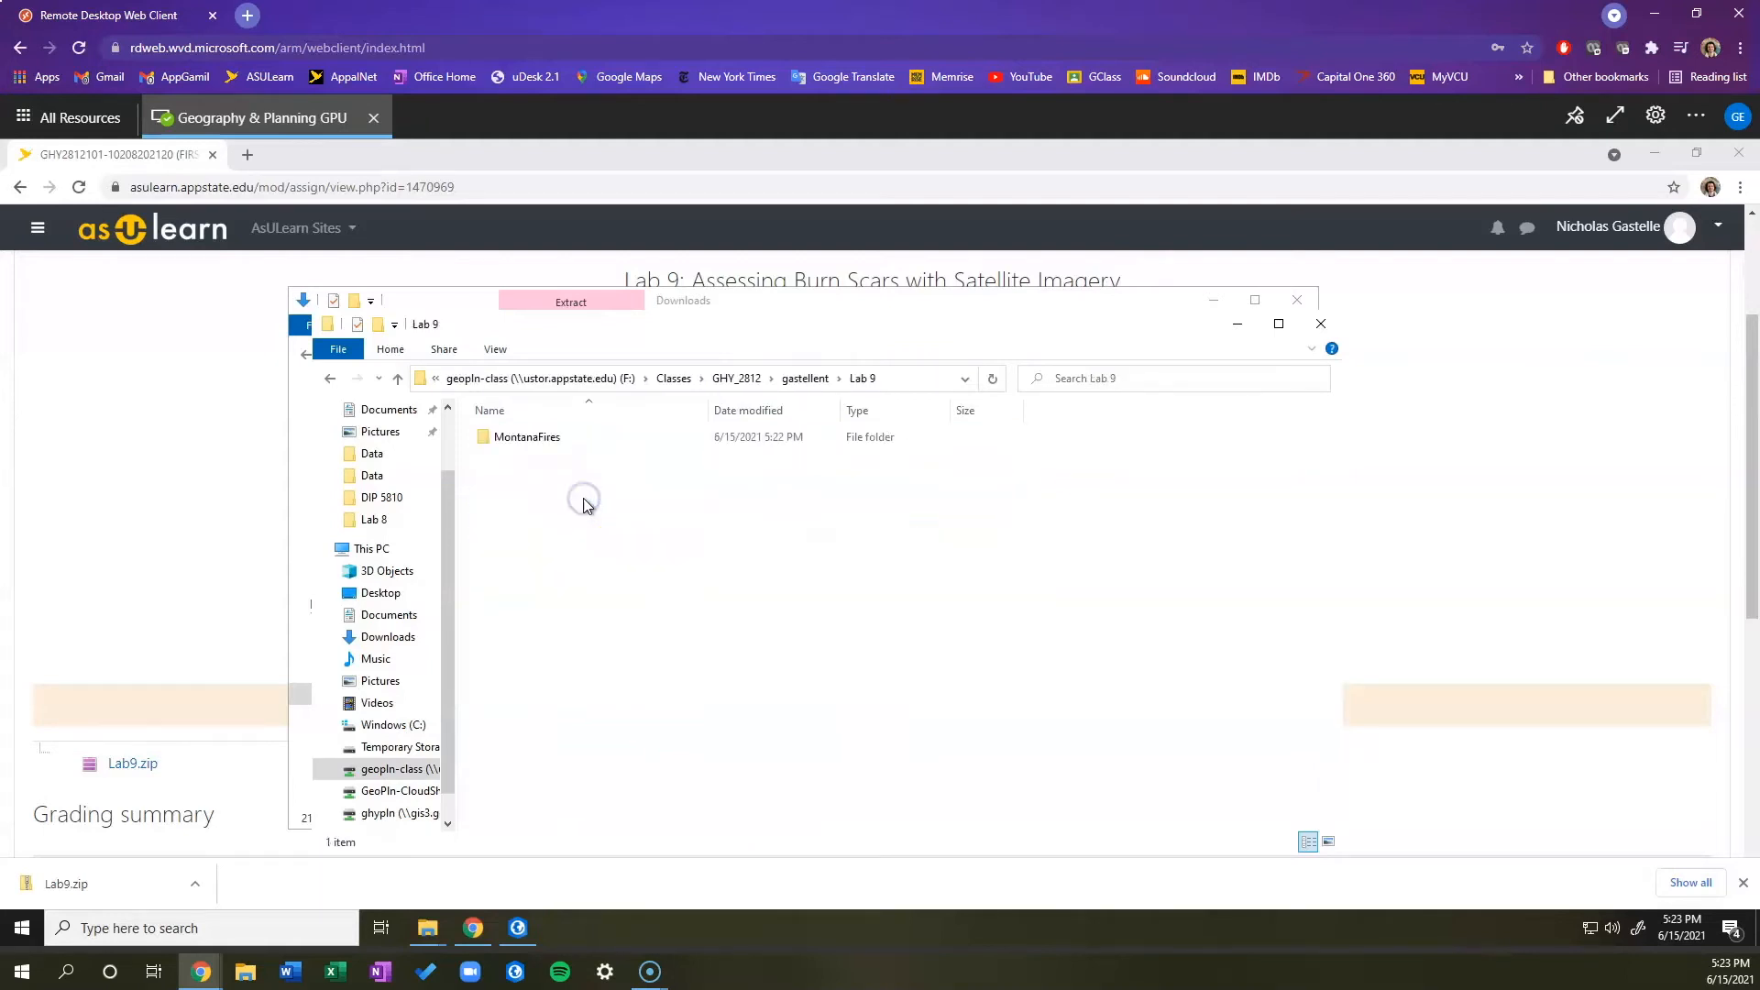
double_click(616, 438)
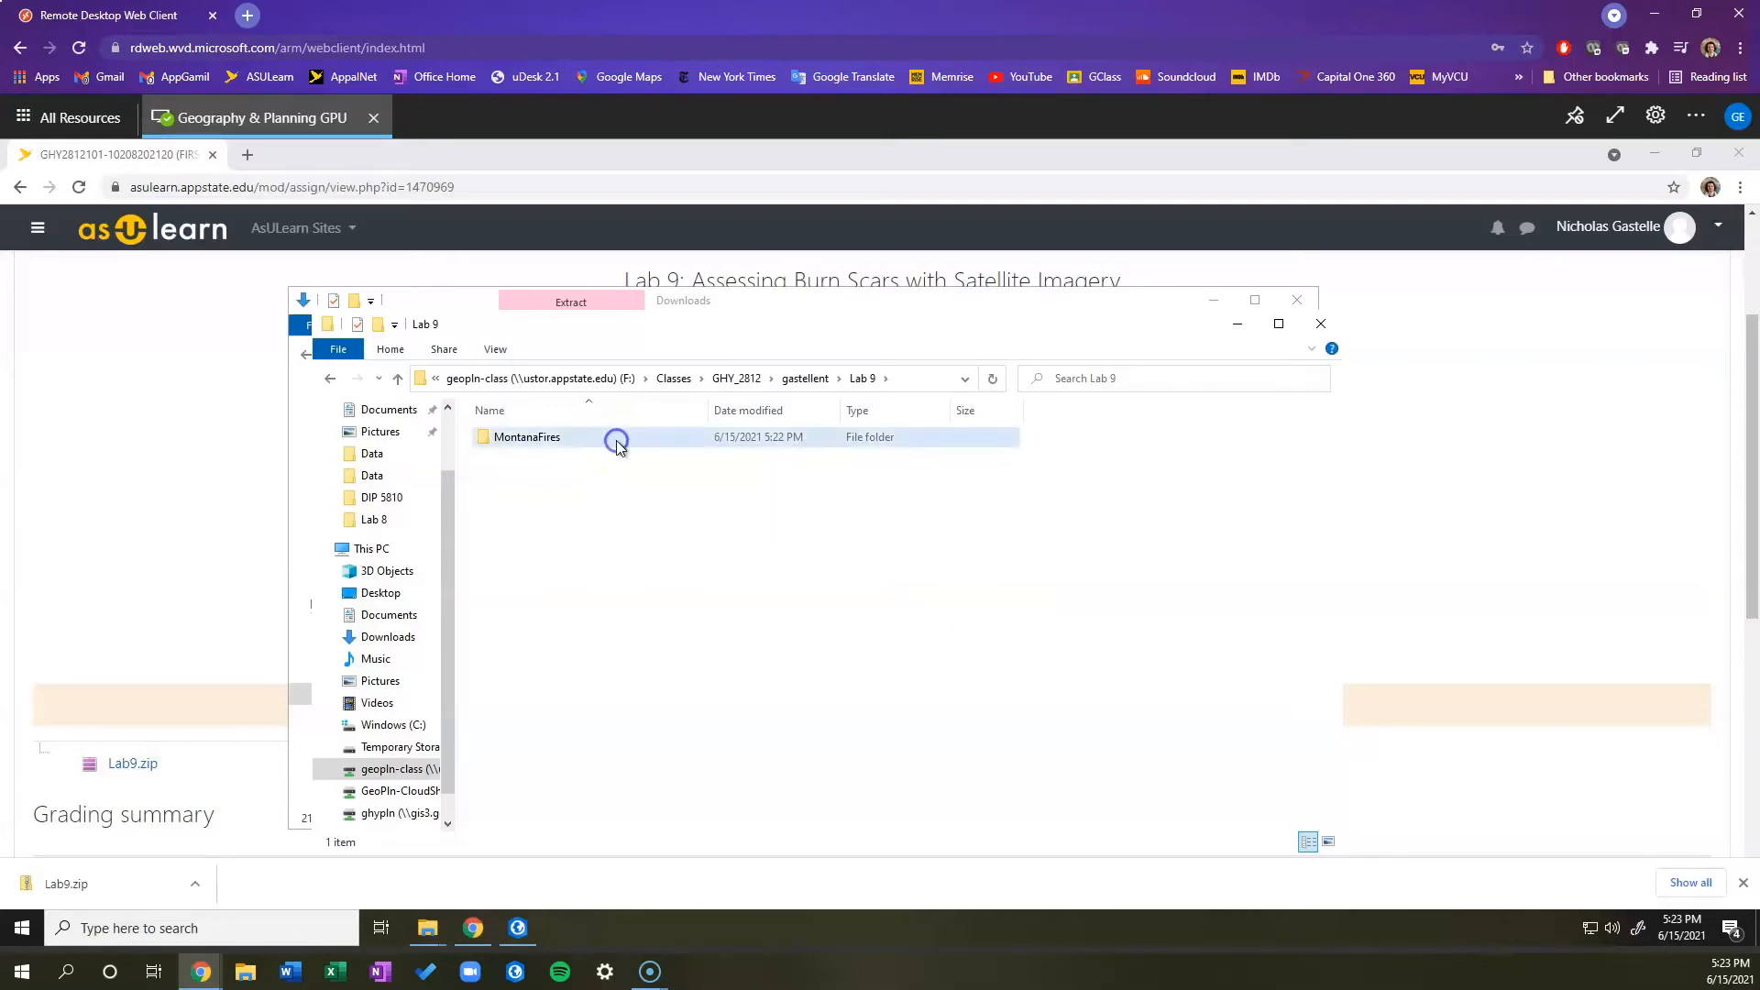
right_click(596, 556)
left_click(514, 683)
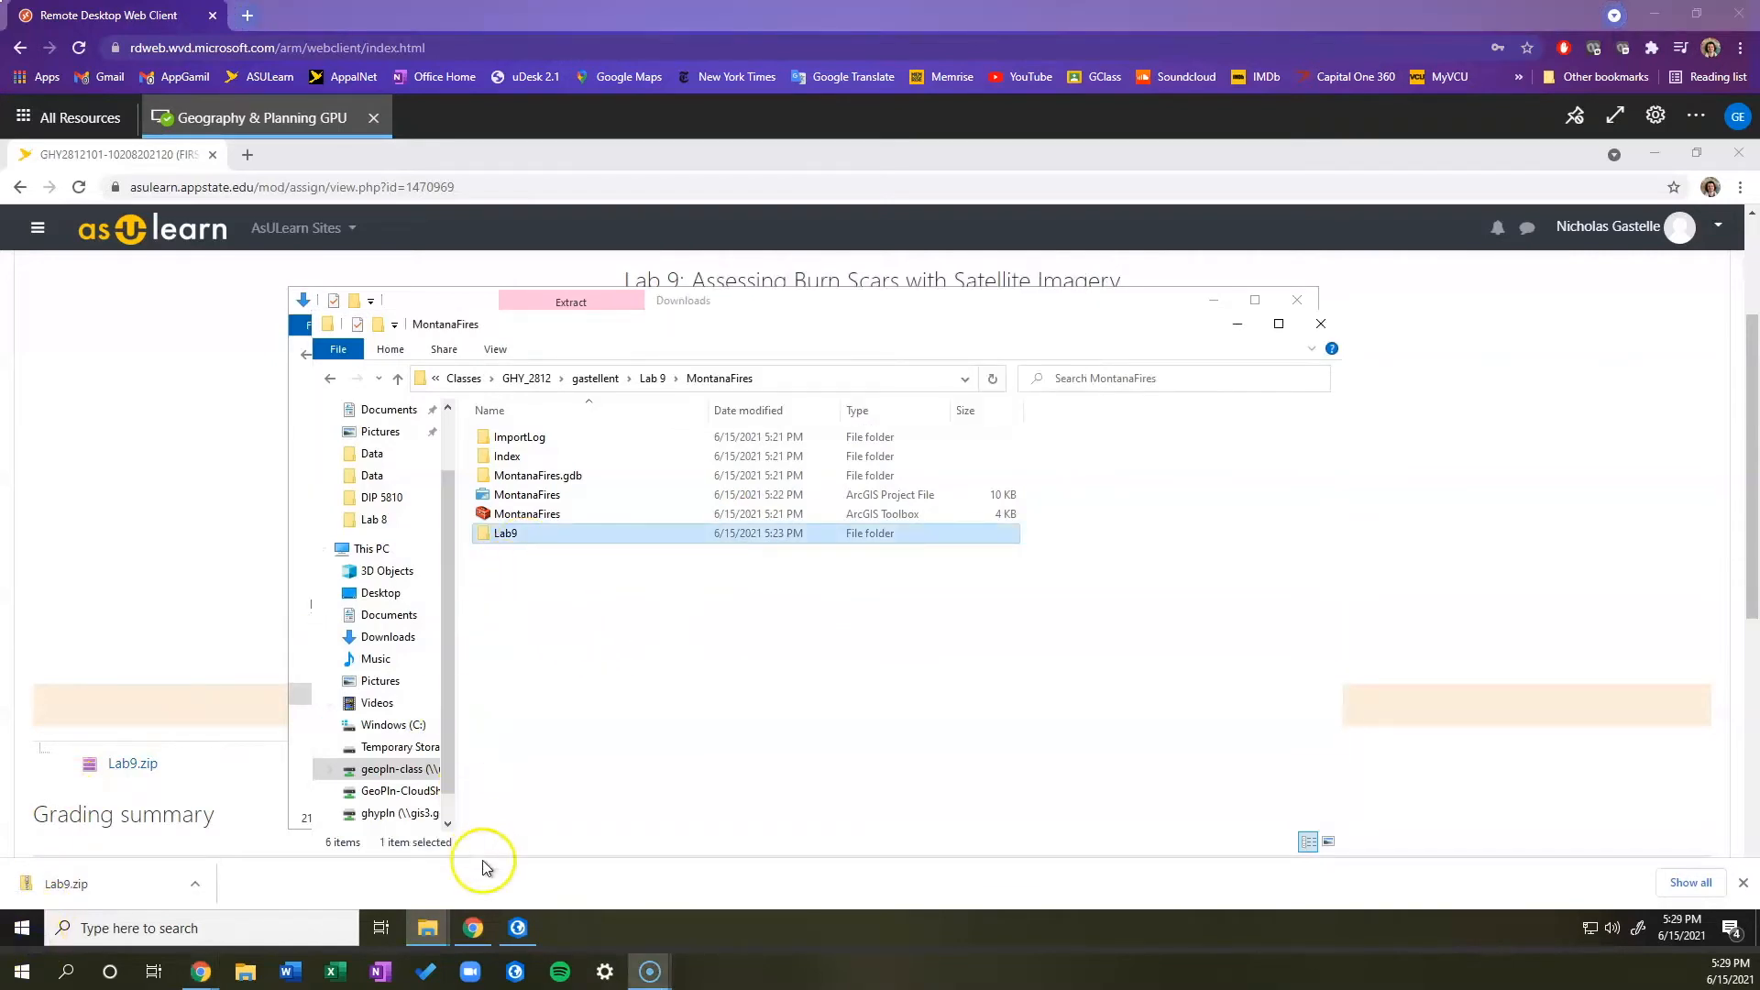
Step: Switch to ArcGIS Pro and bring up the Catalog pane for the MontanaFires project
left_click(518, 928)
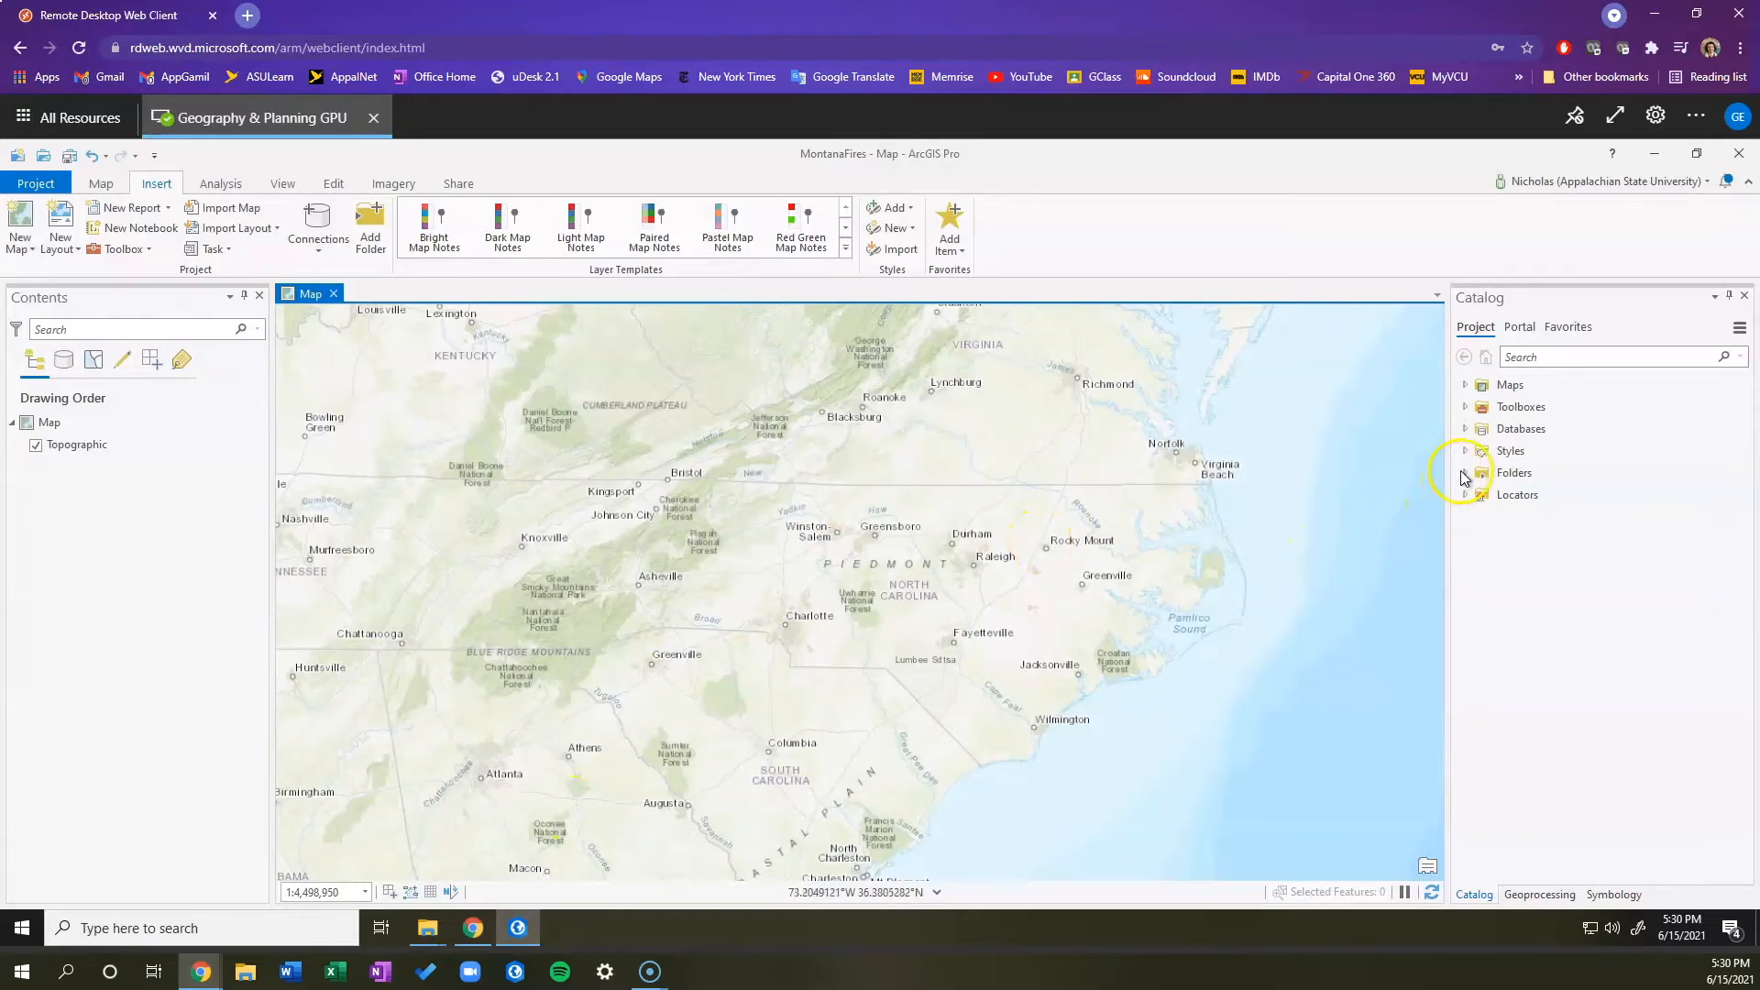
left_click(284, 184)
left_click(275, 220)
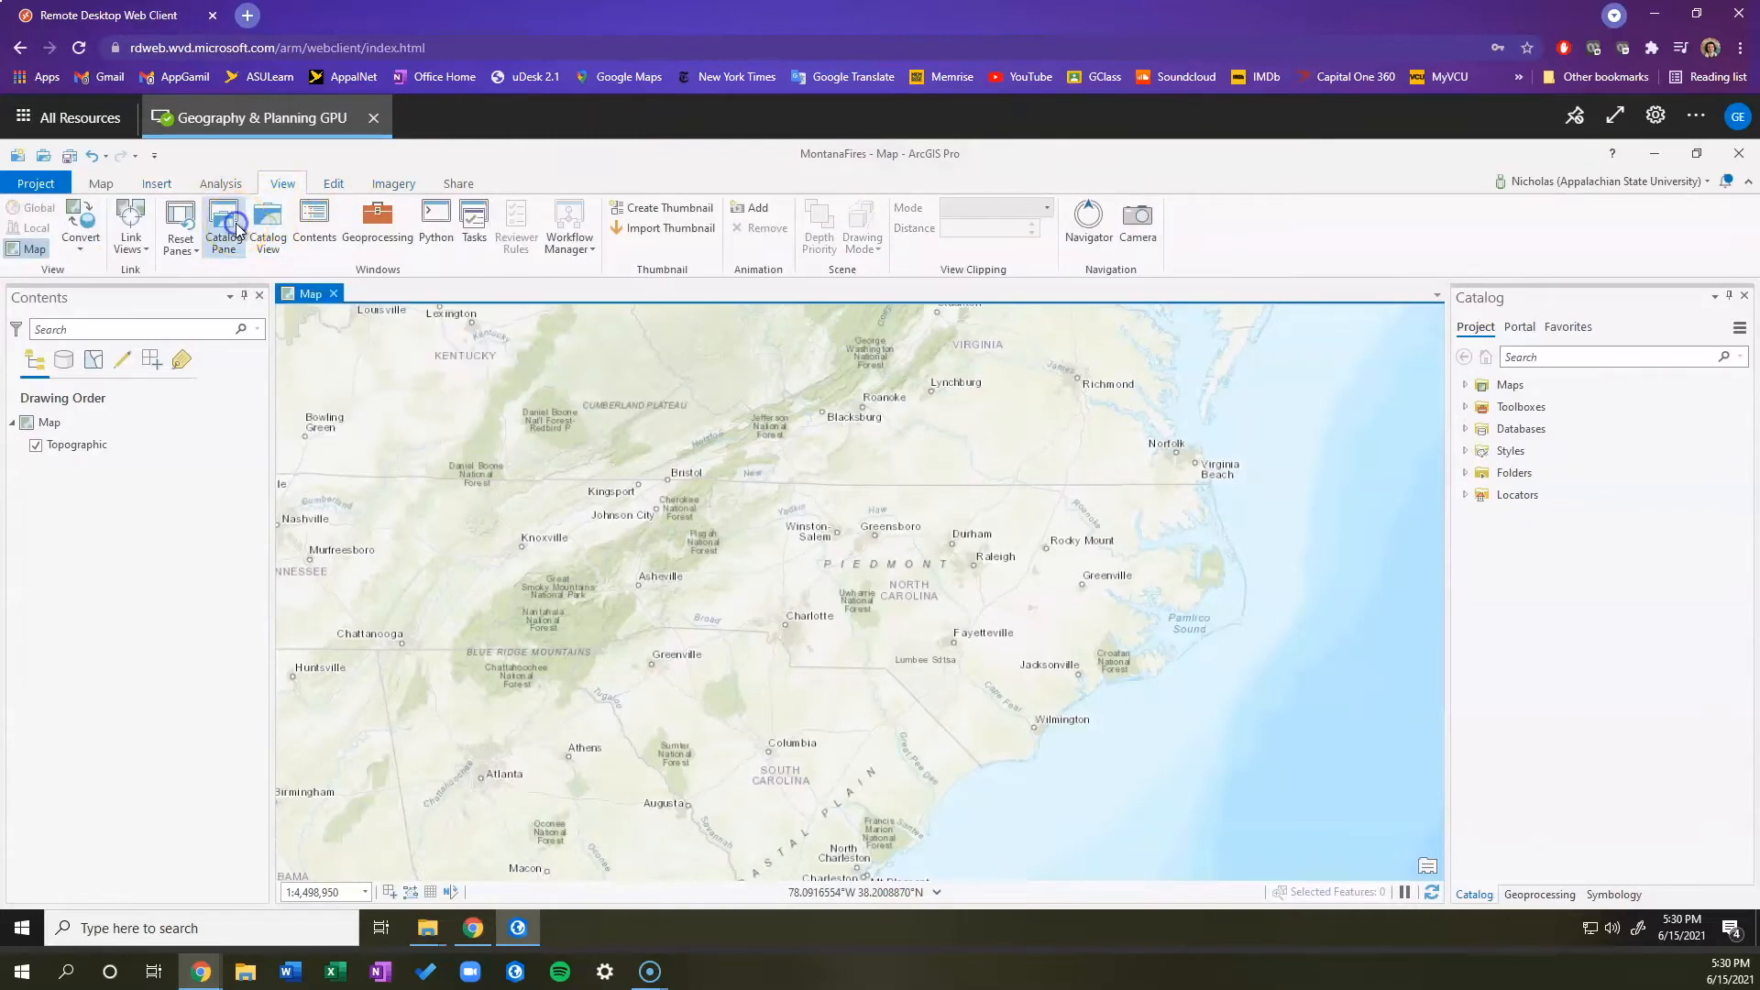
left_click(237, 227)
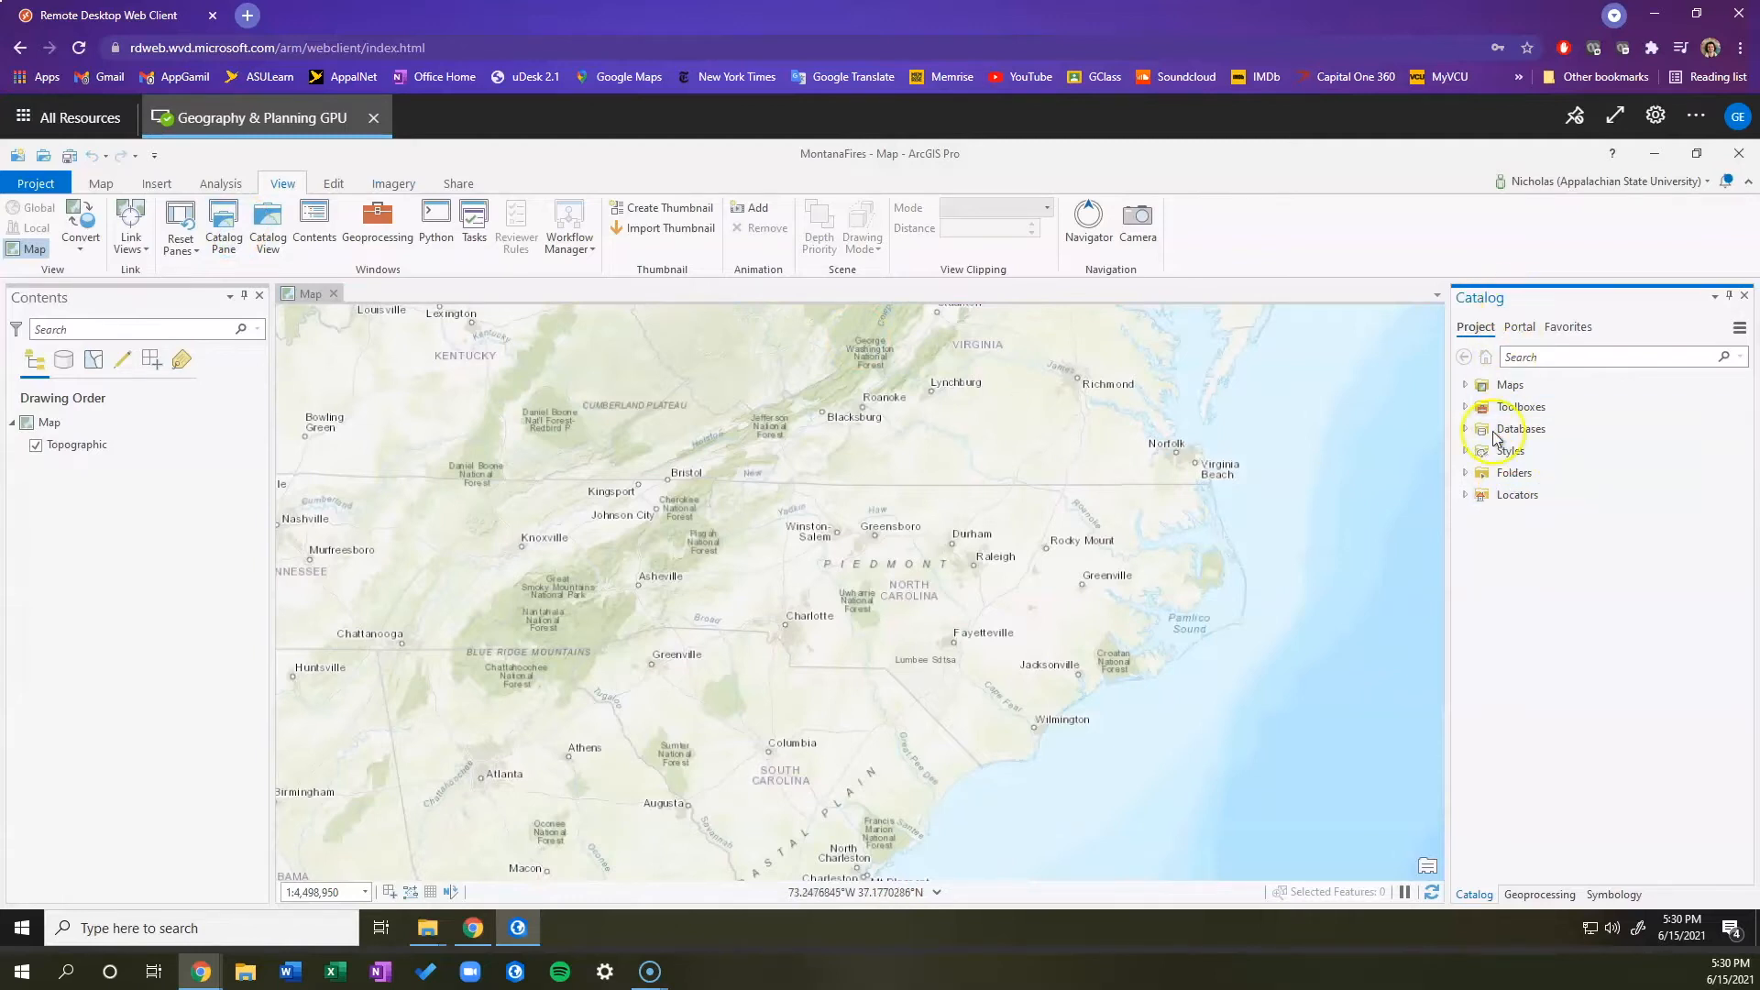
Step: Expand the MontanaFires project folder down to the contents of Raster_Data and Montana_Fires.gdb inside Lab9
left_click(1466, 475)
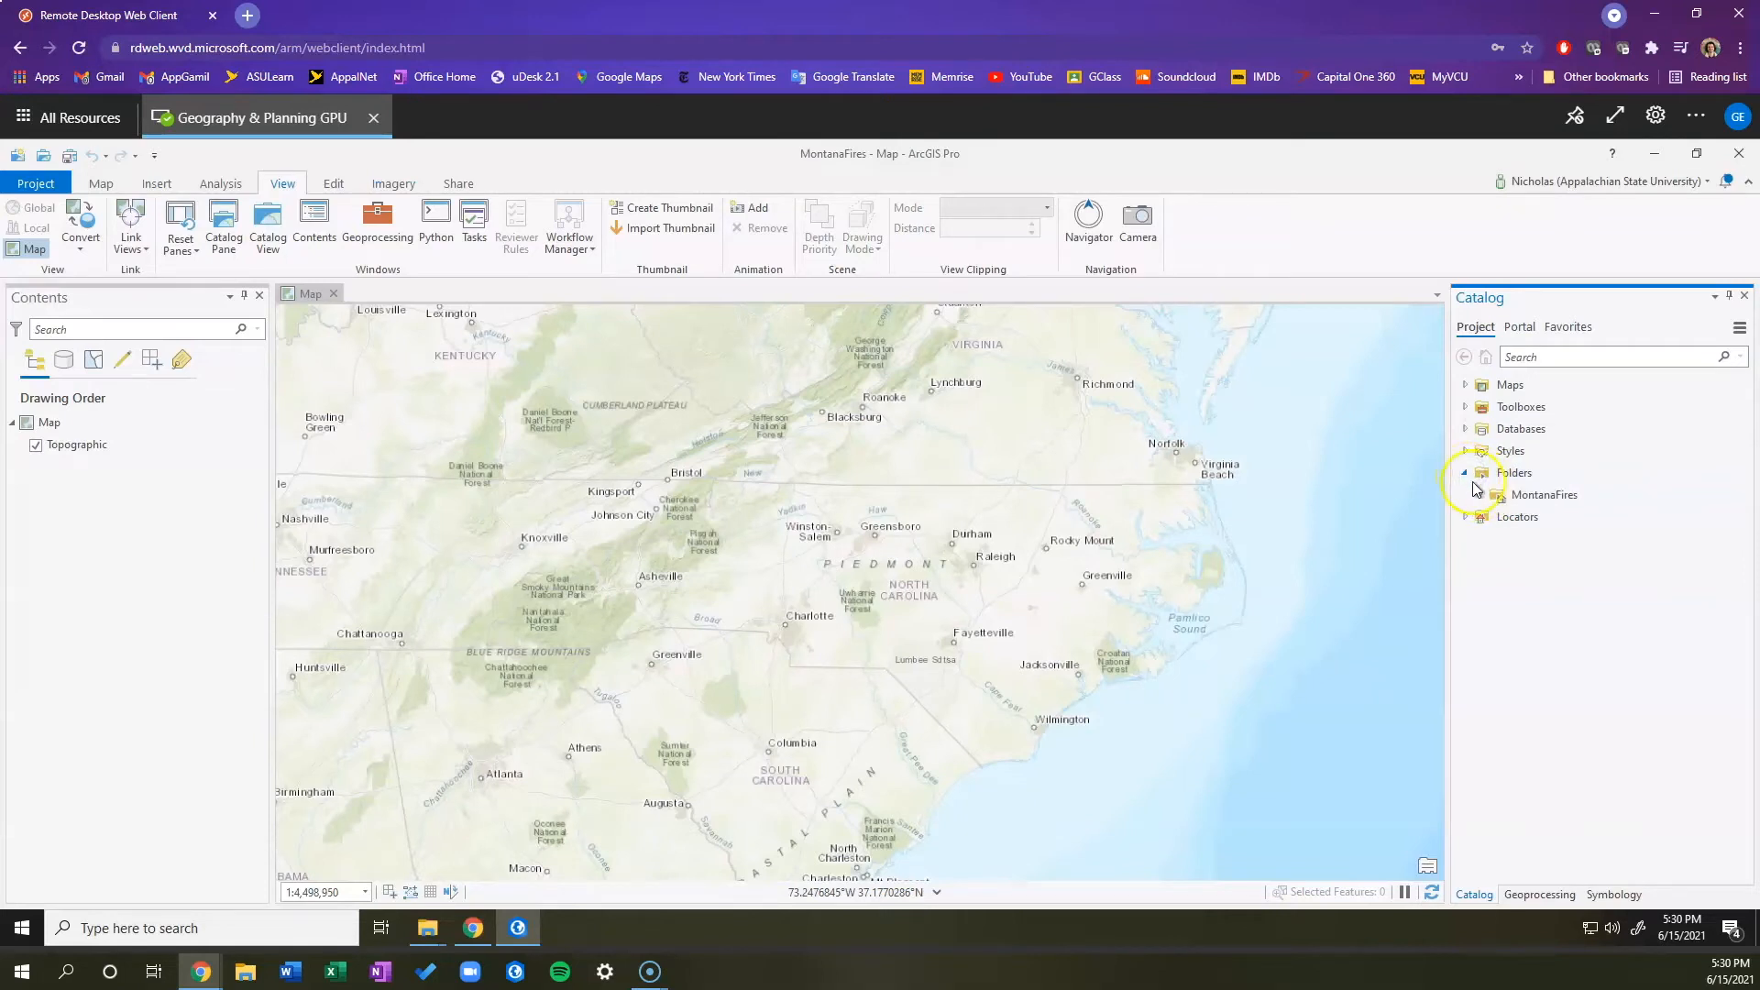
left_click(1481, 496)
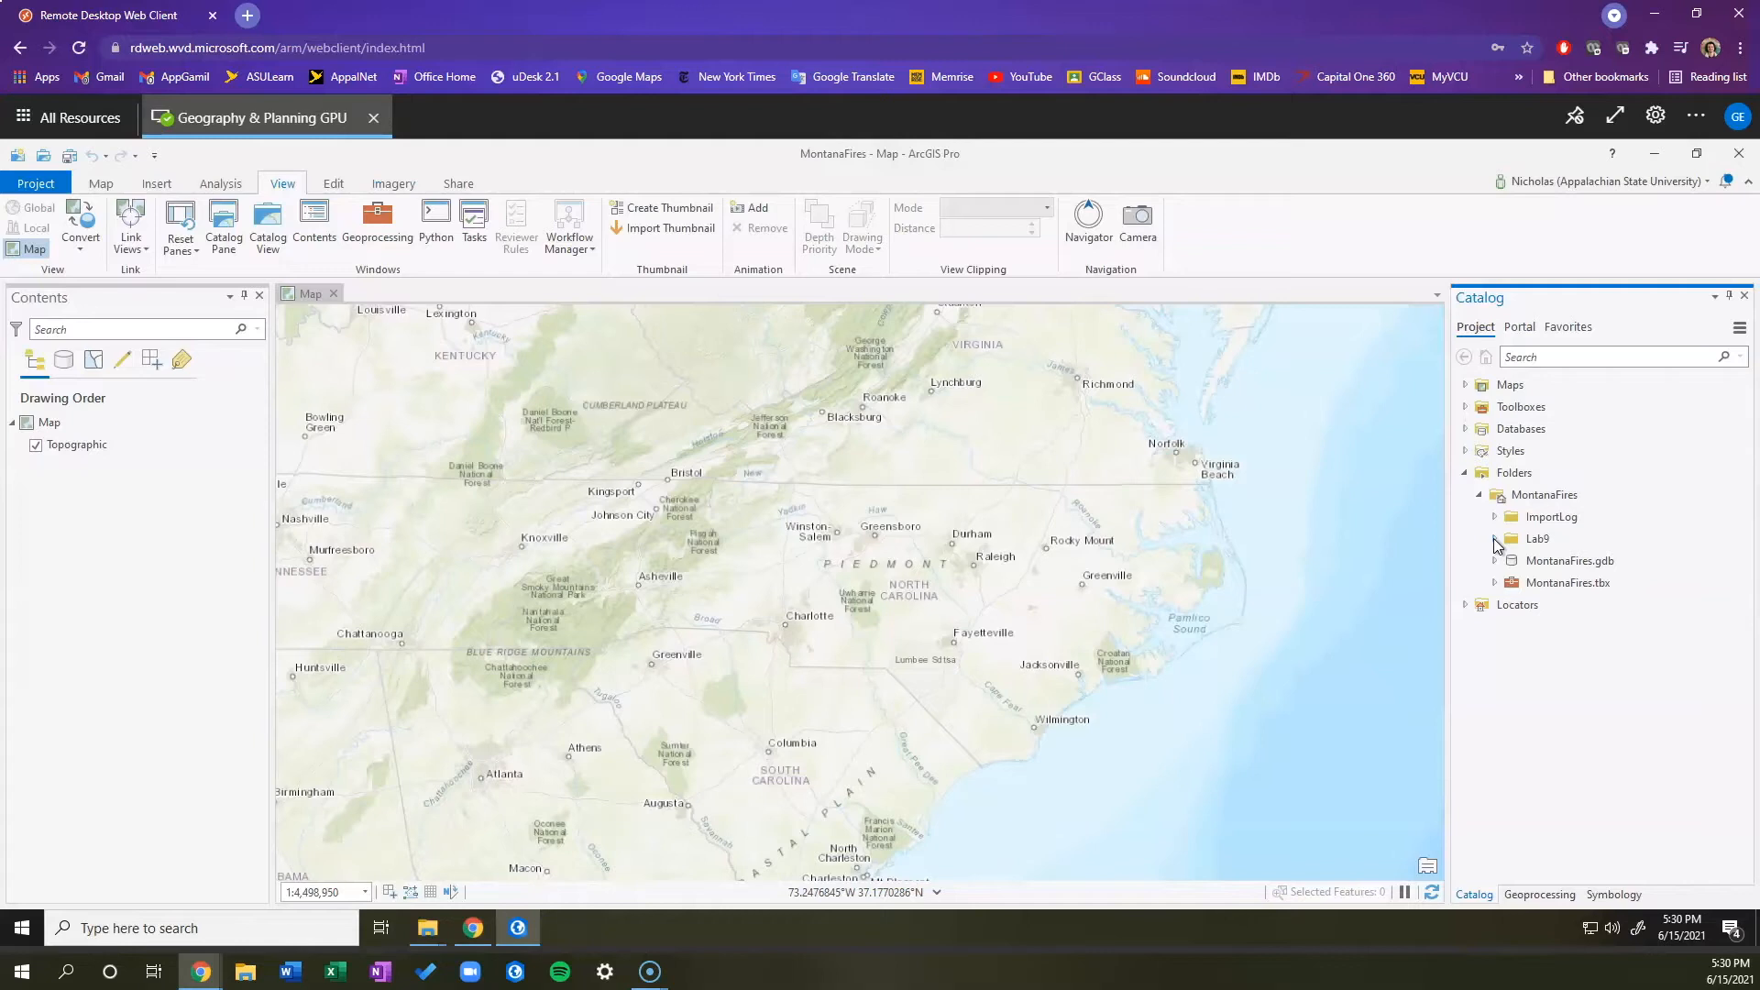
left_click(1494, 539)
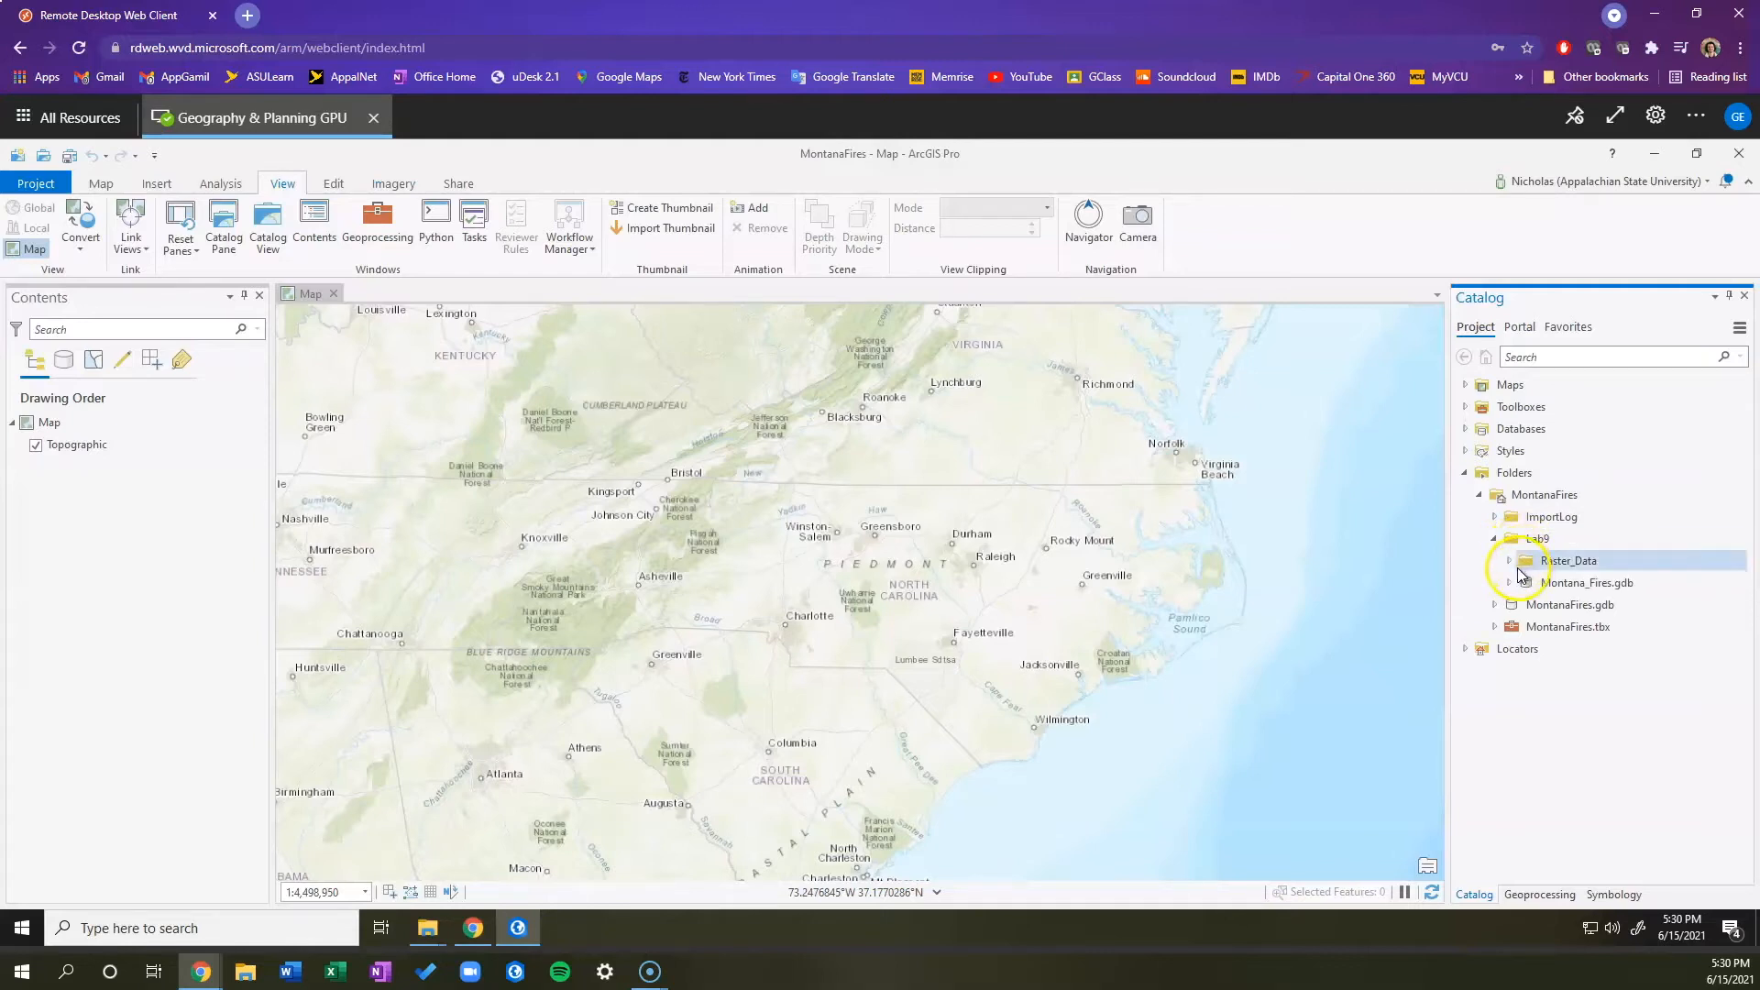
left_click(1511, 561)
left_click(1509, 628)
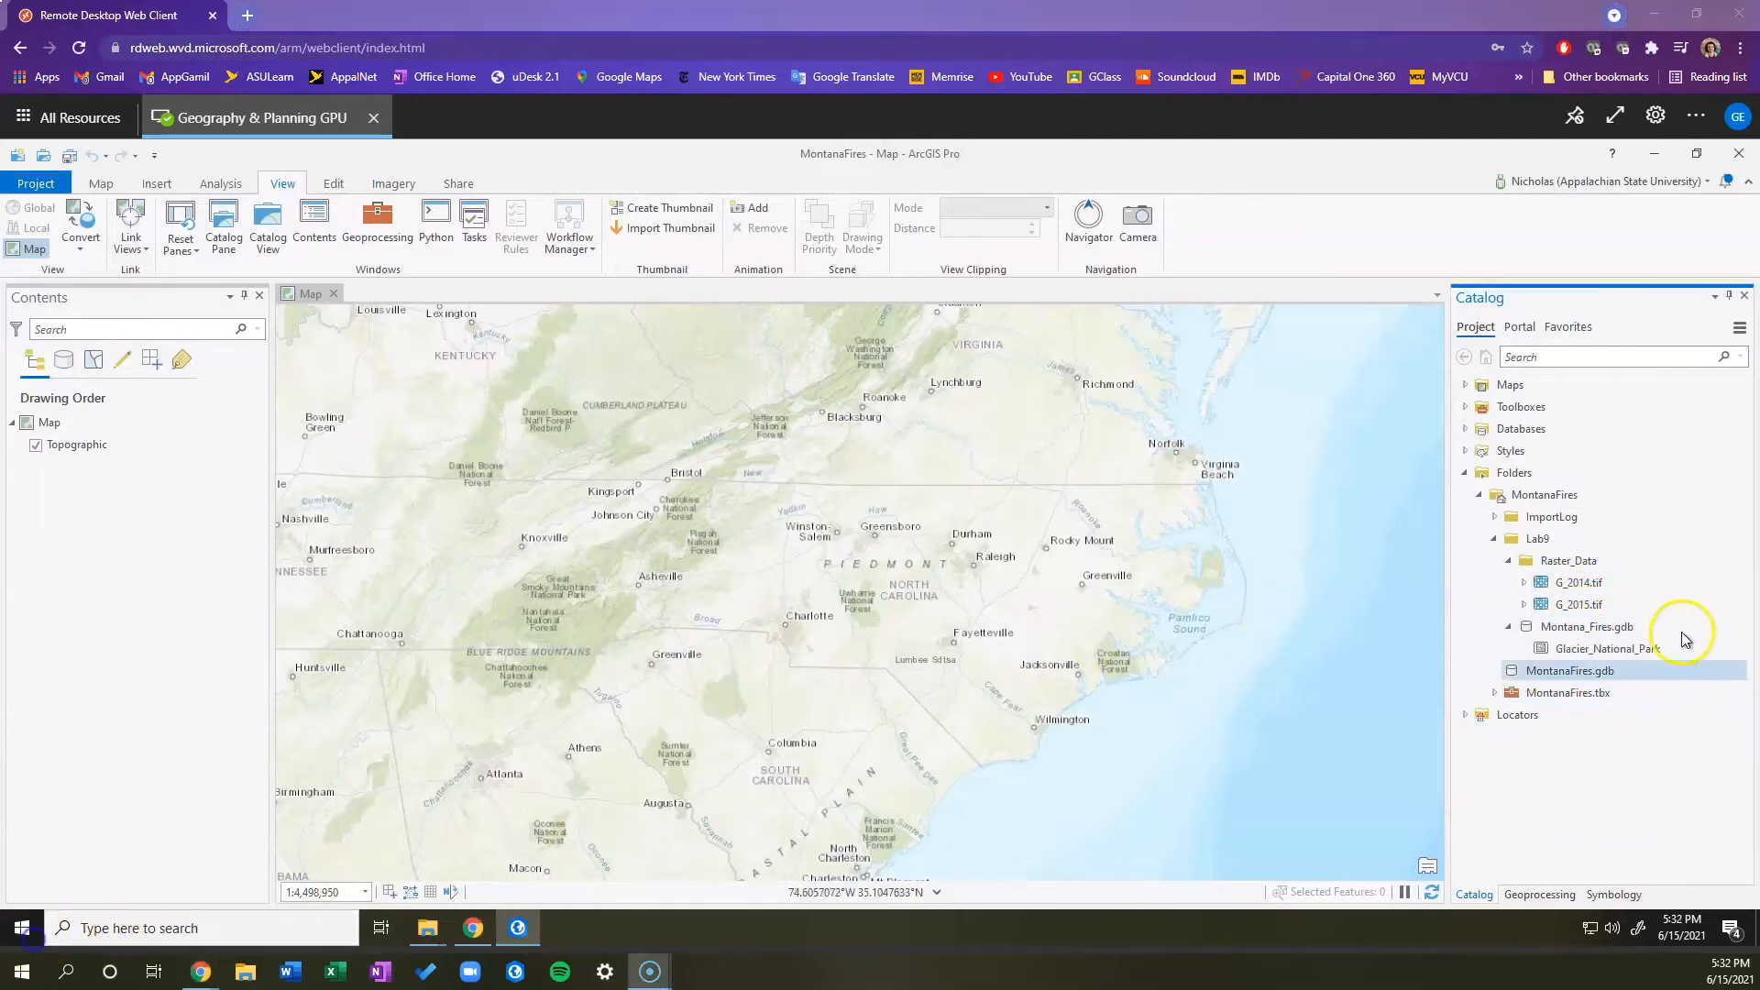
Step: Add the Glacier_National_Park feature class, G_2014.tif and G_2015.tif to the map, stacked in that order above the Topographic basemap
left_click(1681, 629)
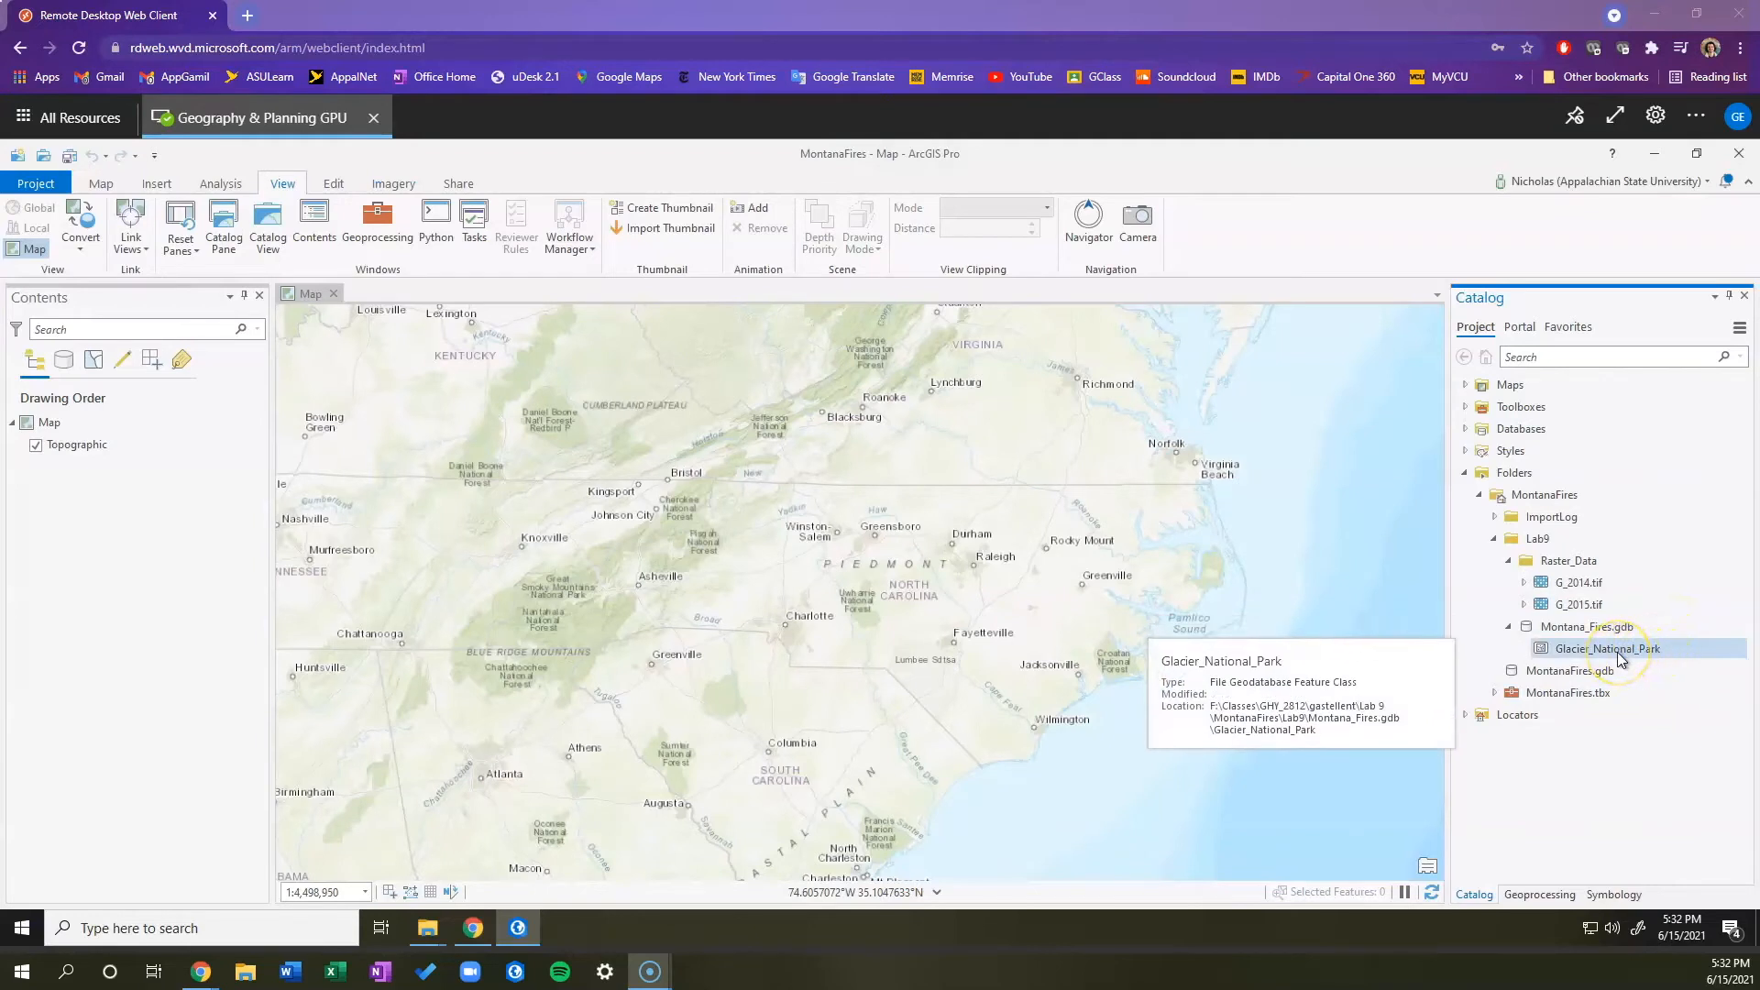
left_click(1605, 607)
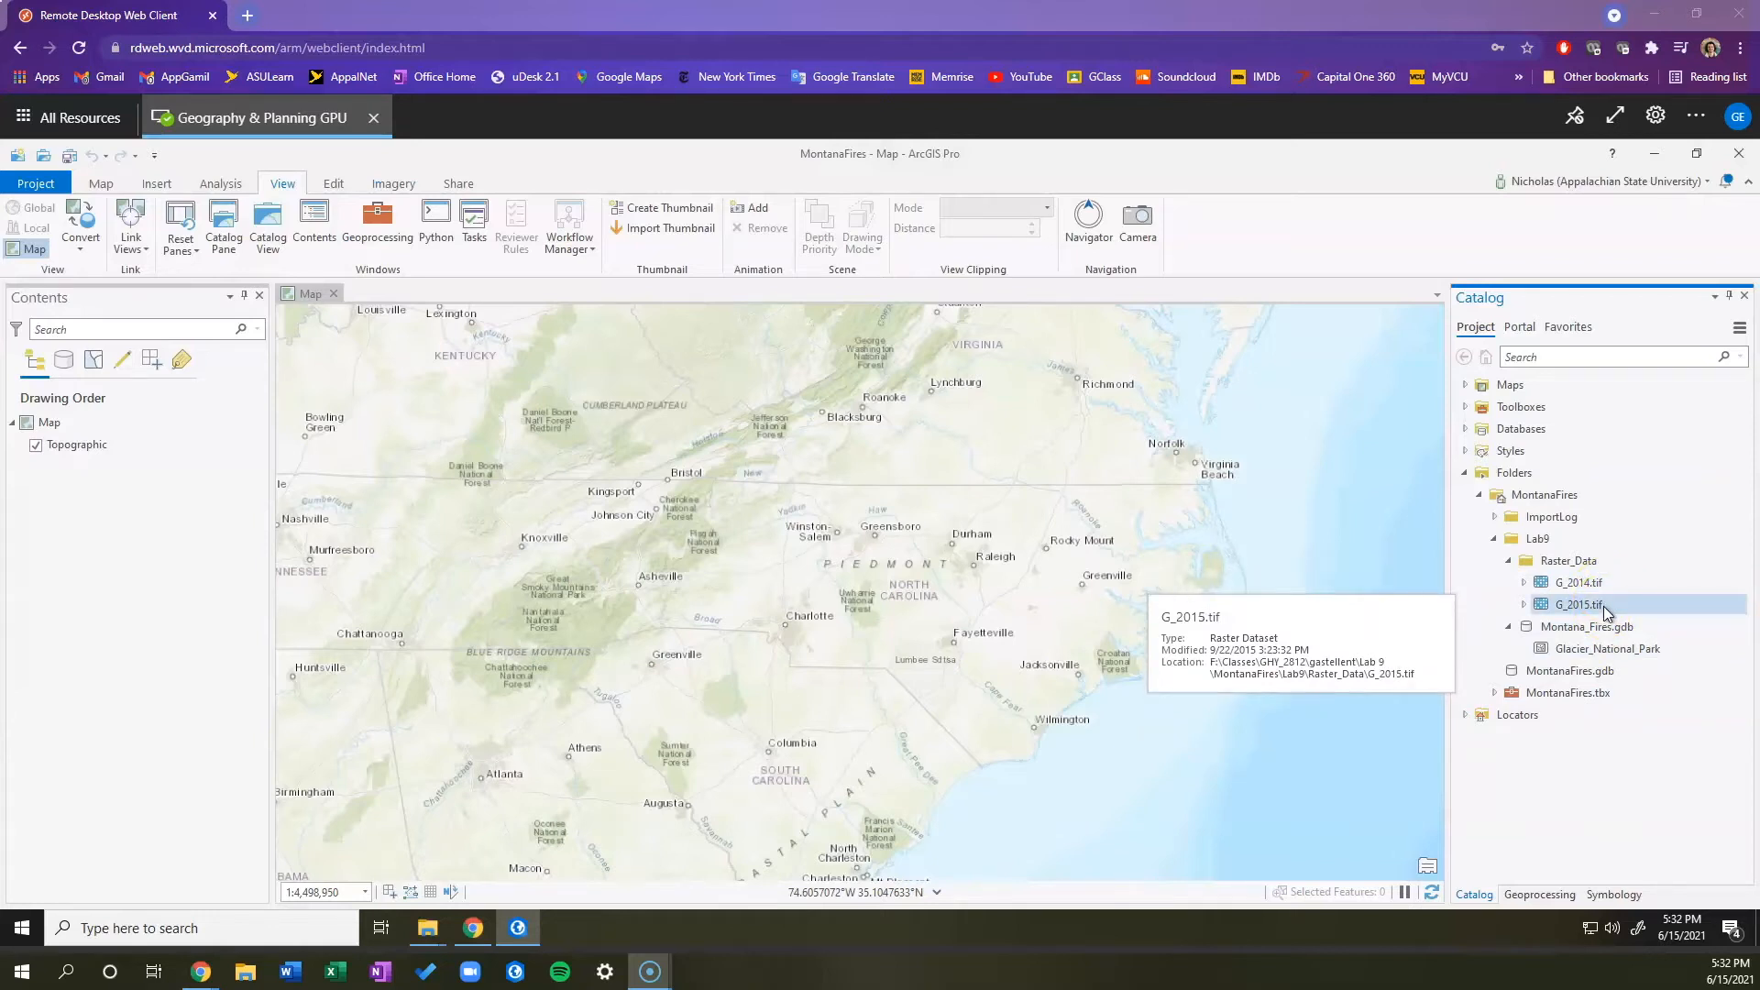
left_click(1602, 591)
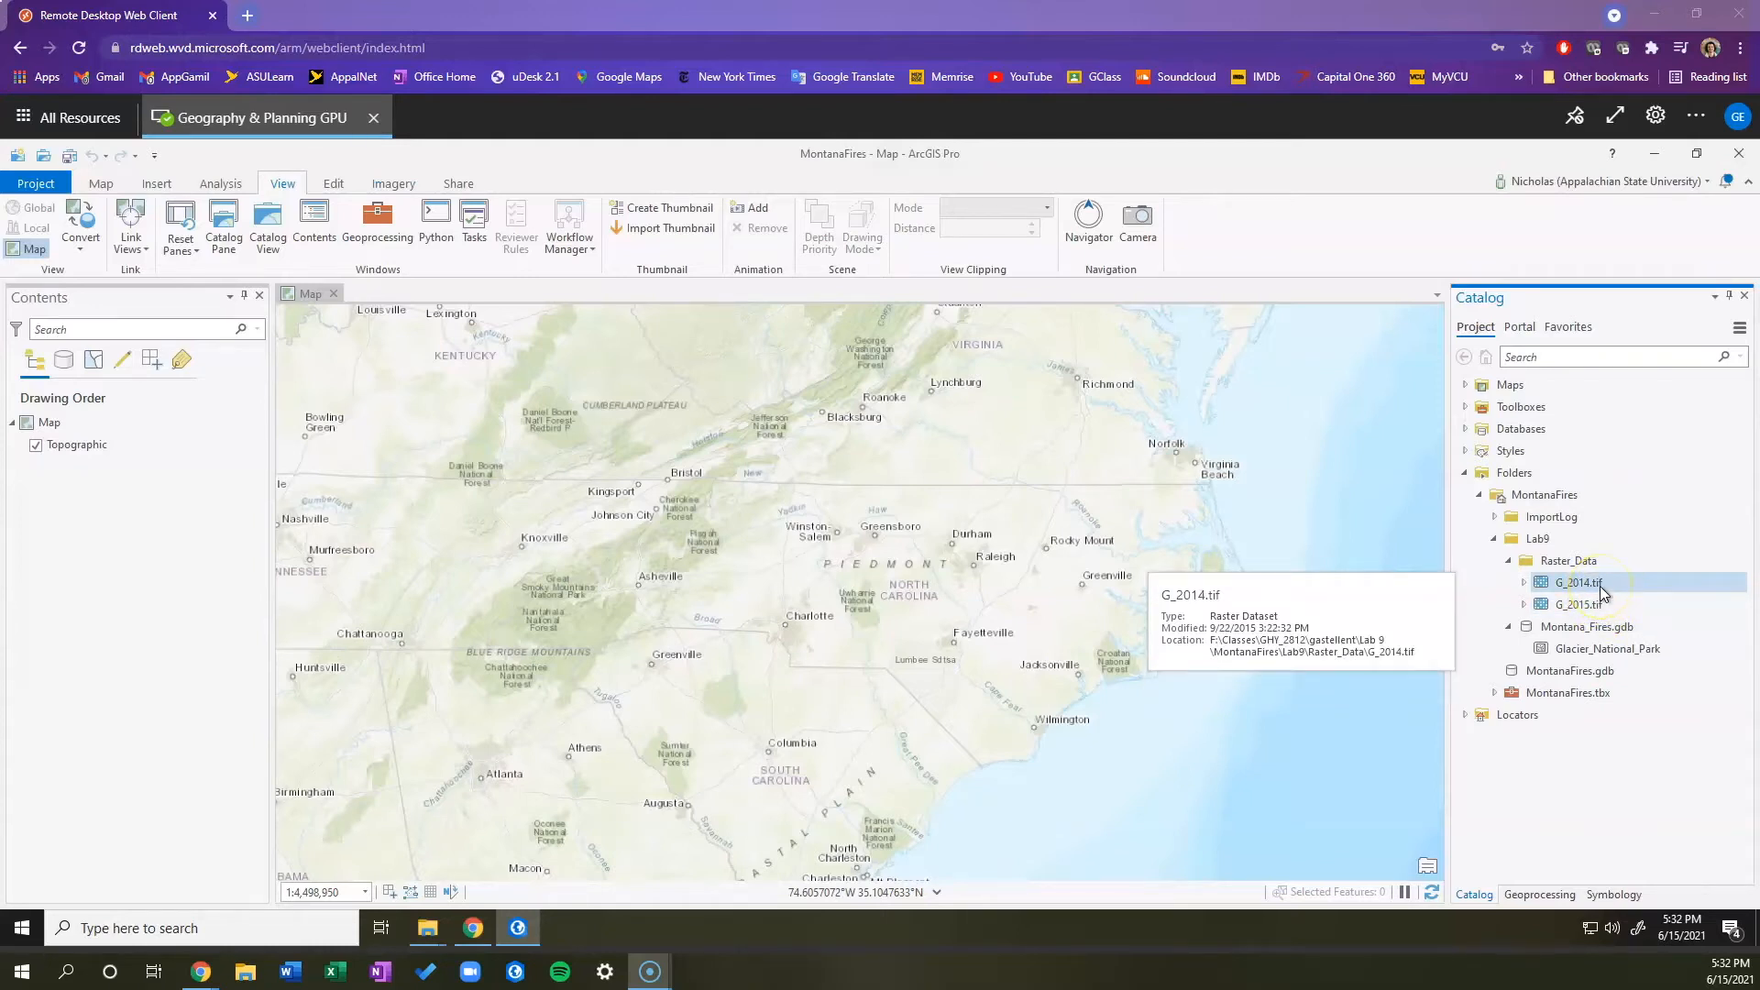
left_click(1609, 603)
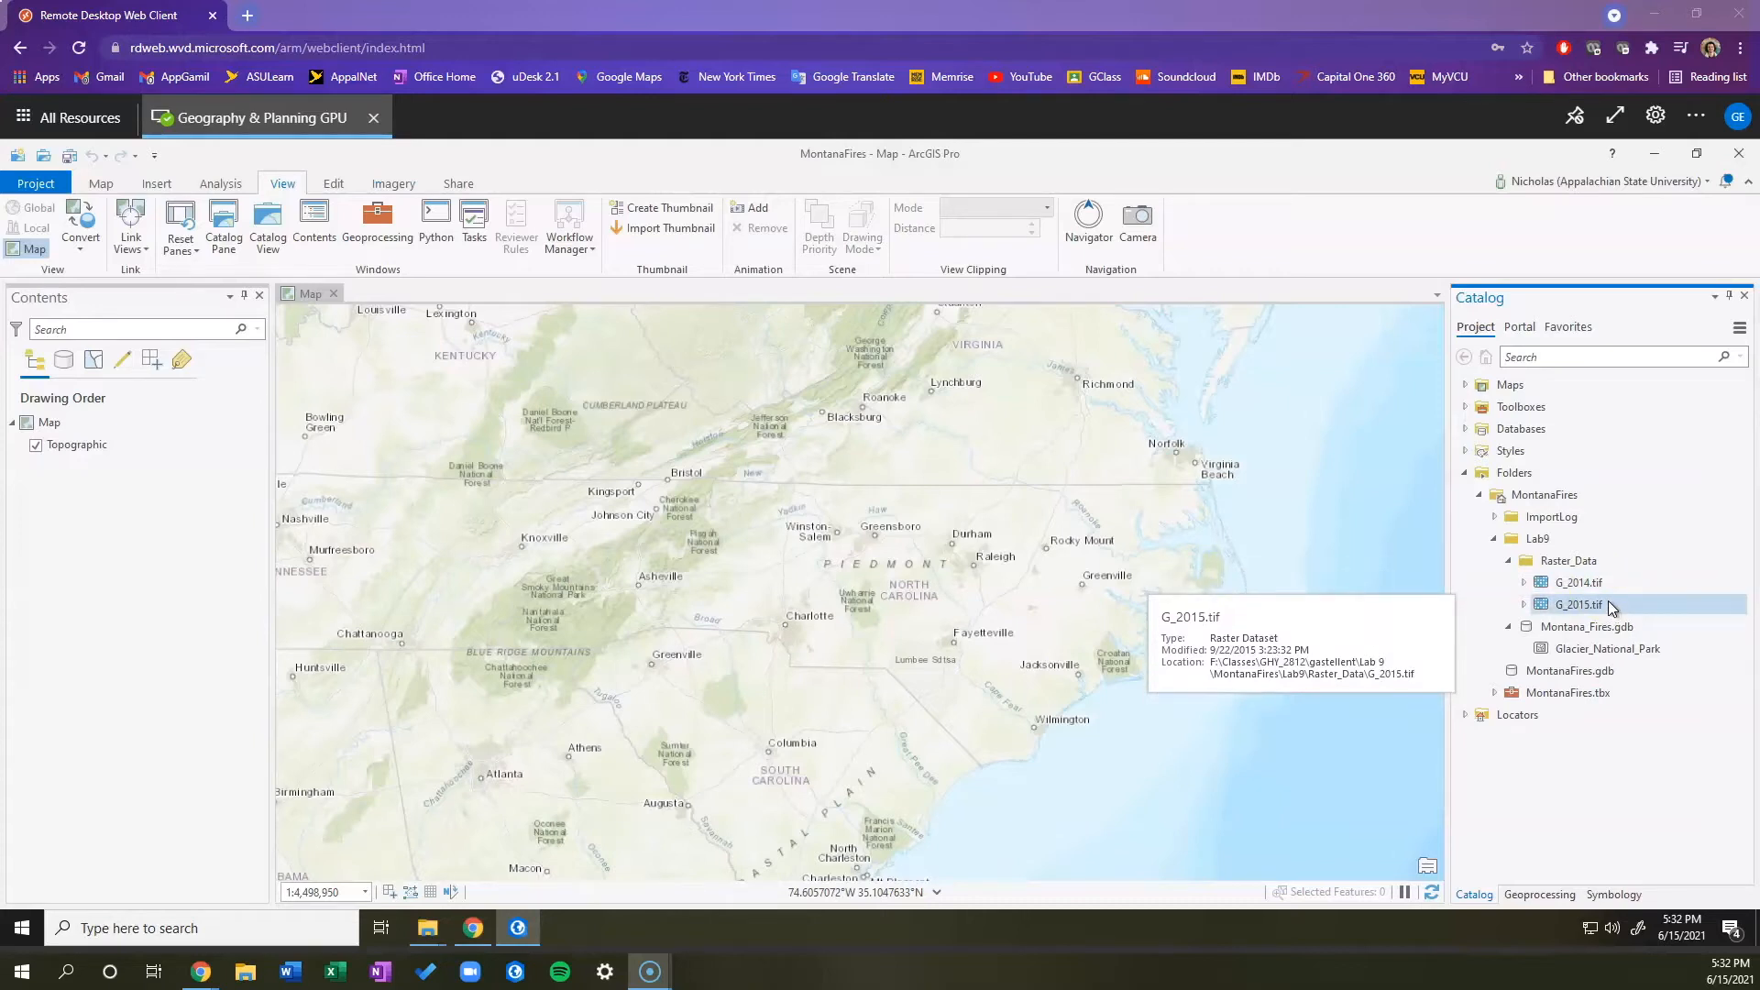
left_click(1595, 591)
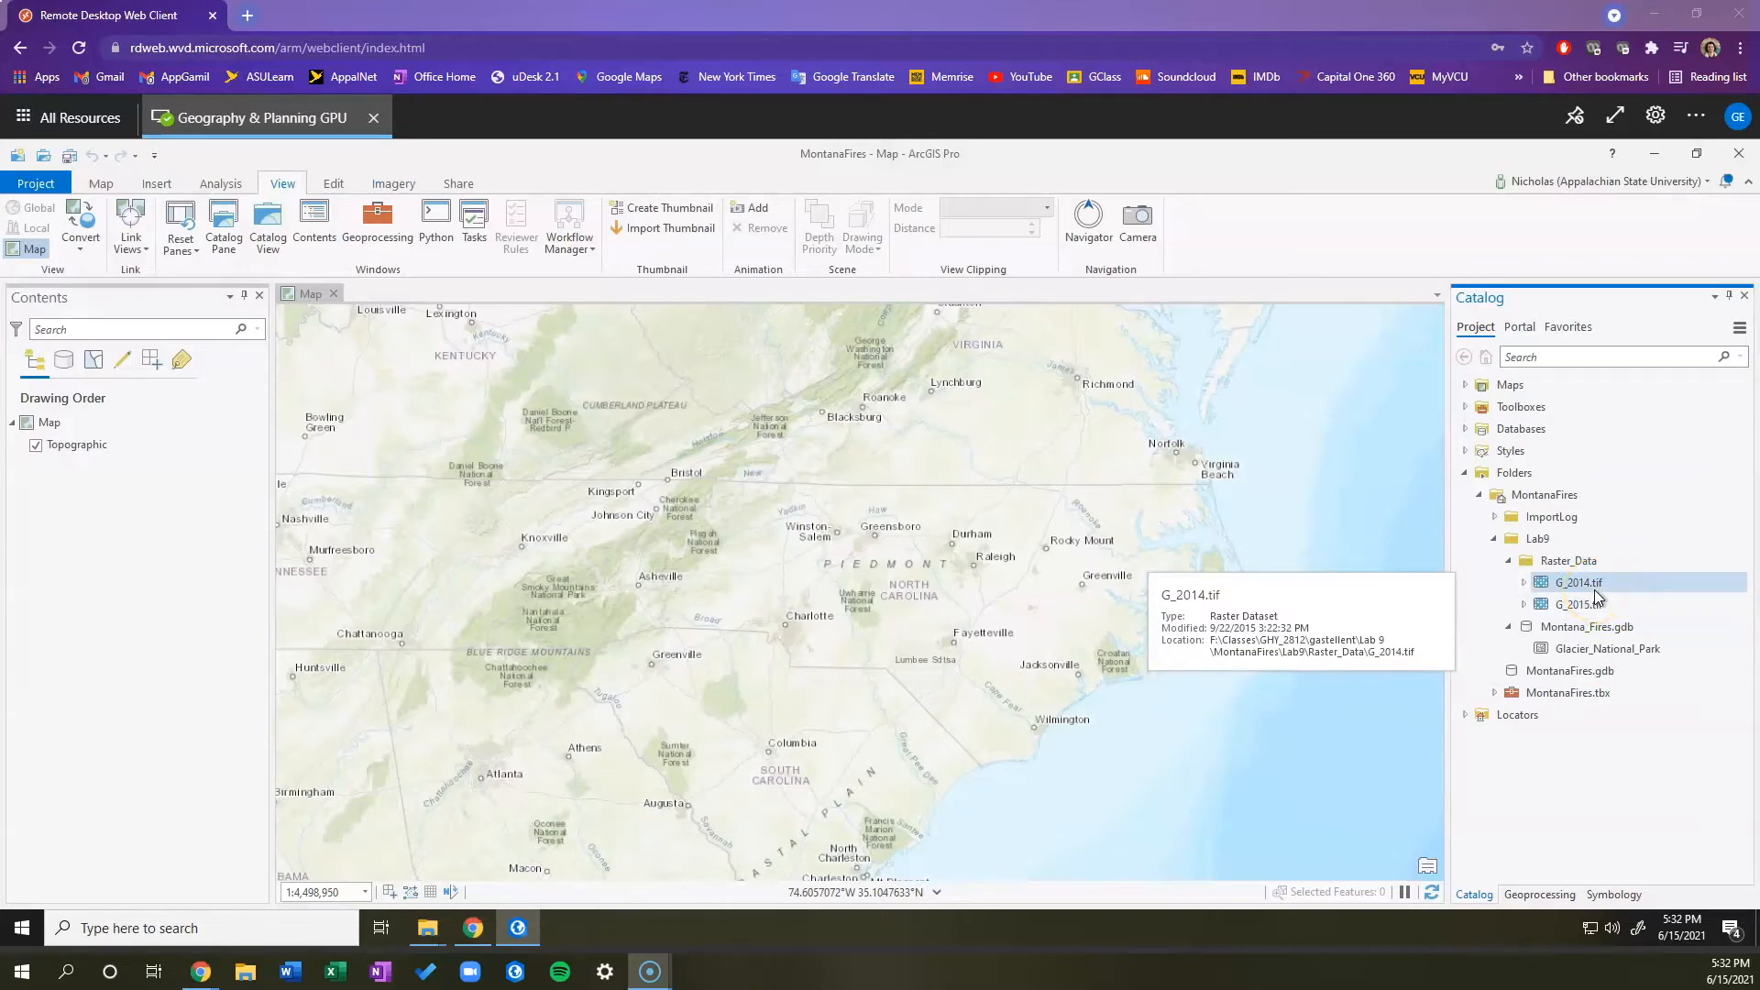
left_click(1593, 602)
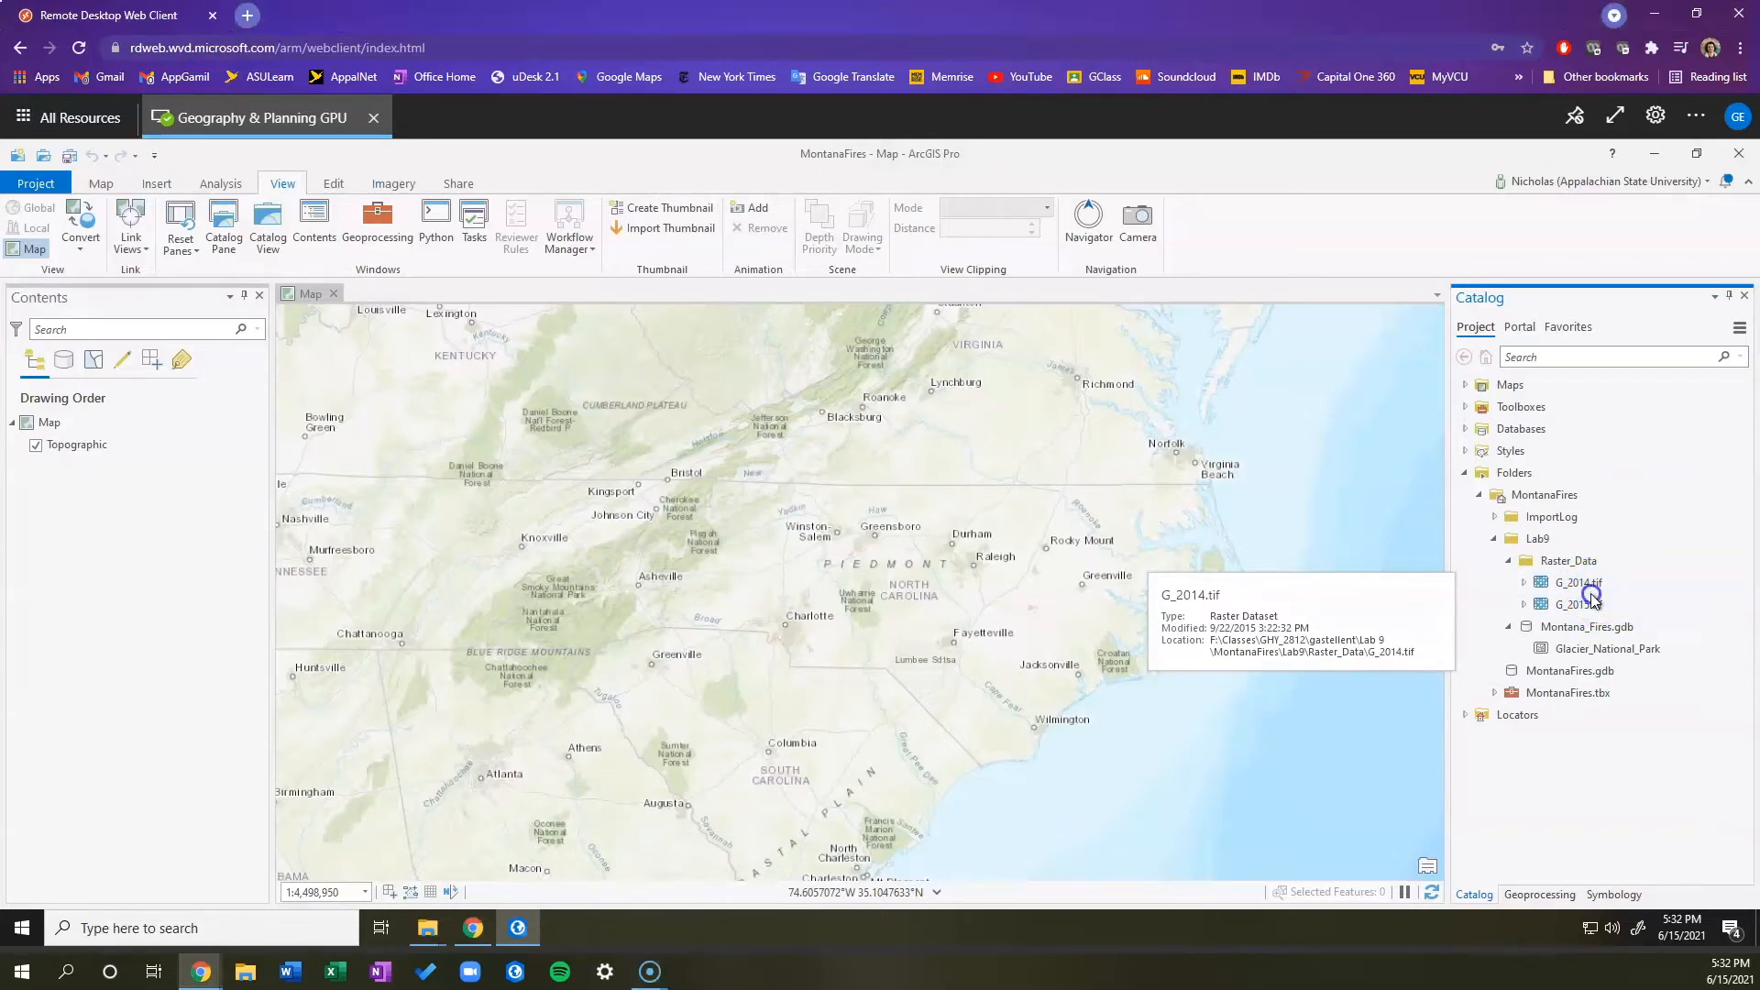
left_click(1544, 587)
left_click_drag(1544, 587, 163, 481)
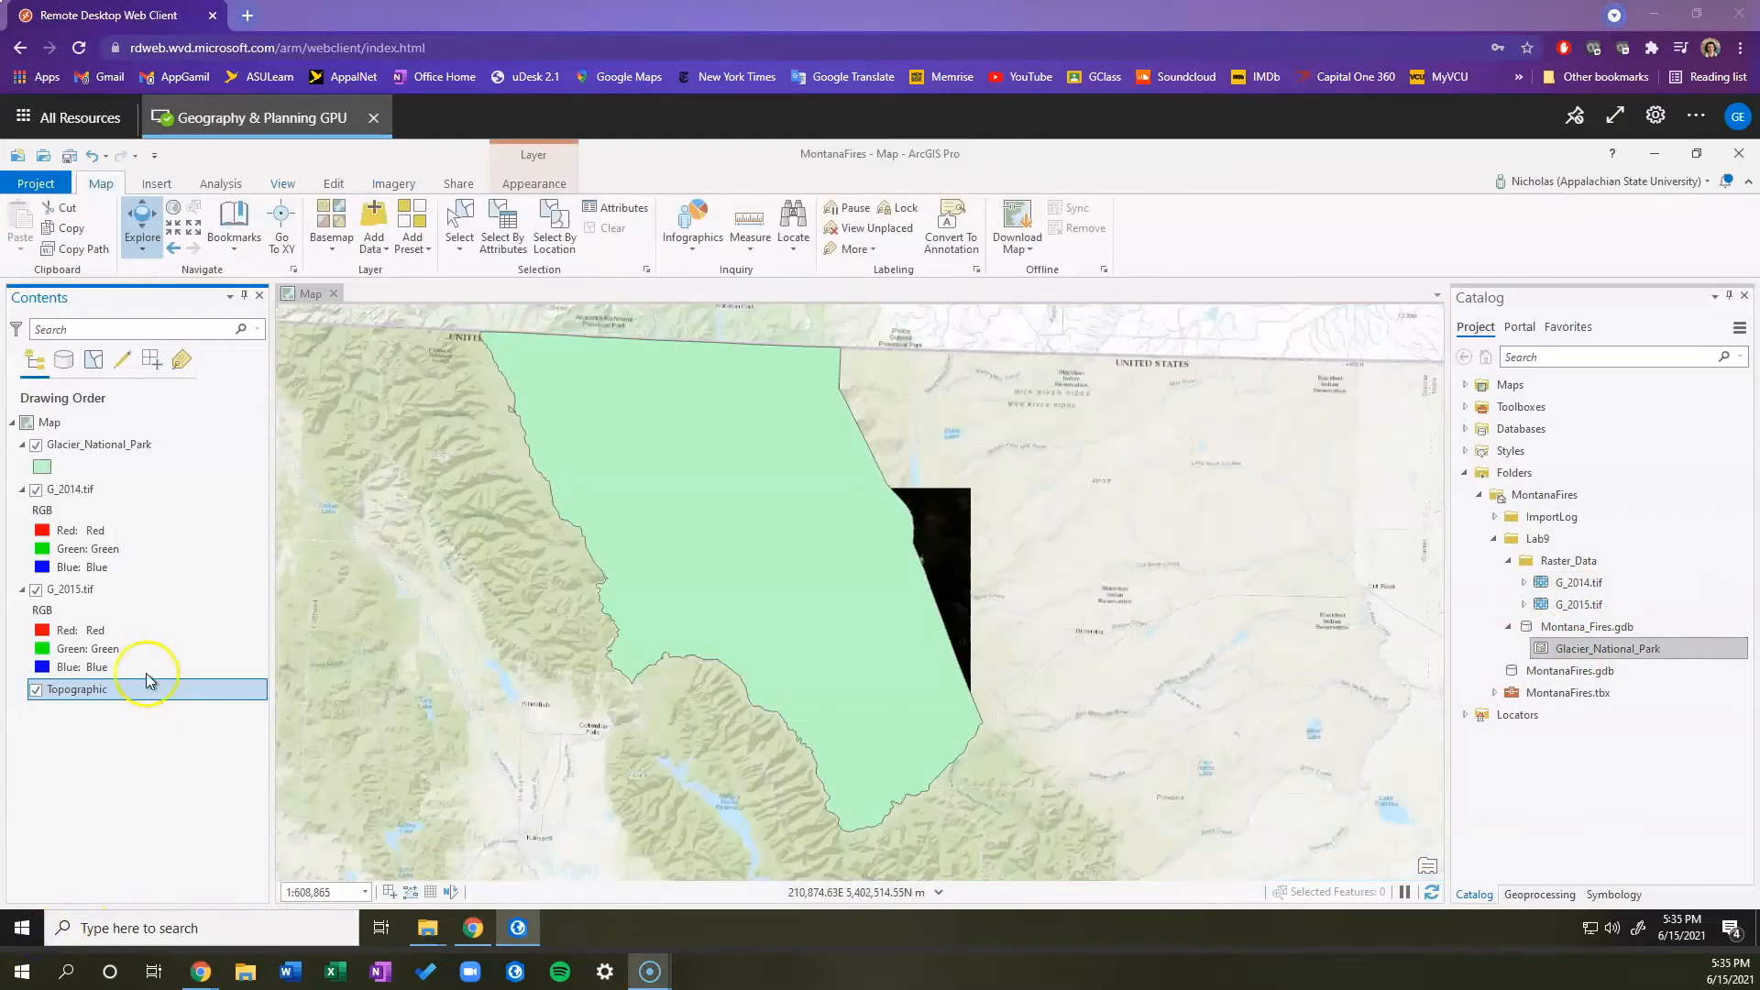
left_click(128, 448)
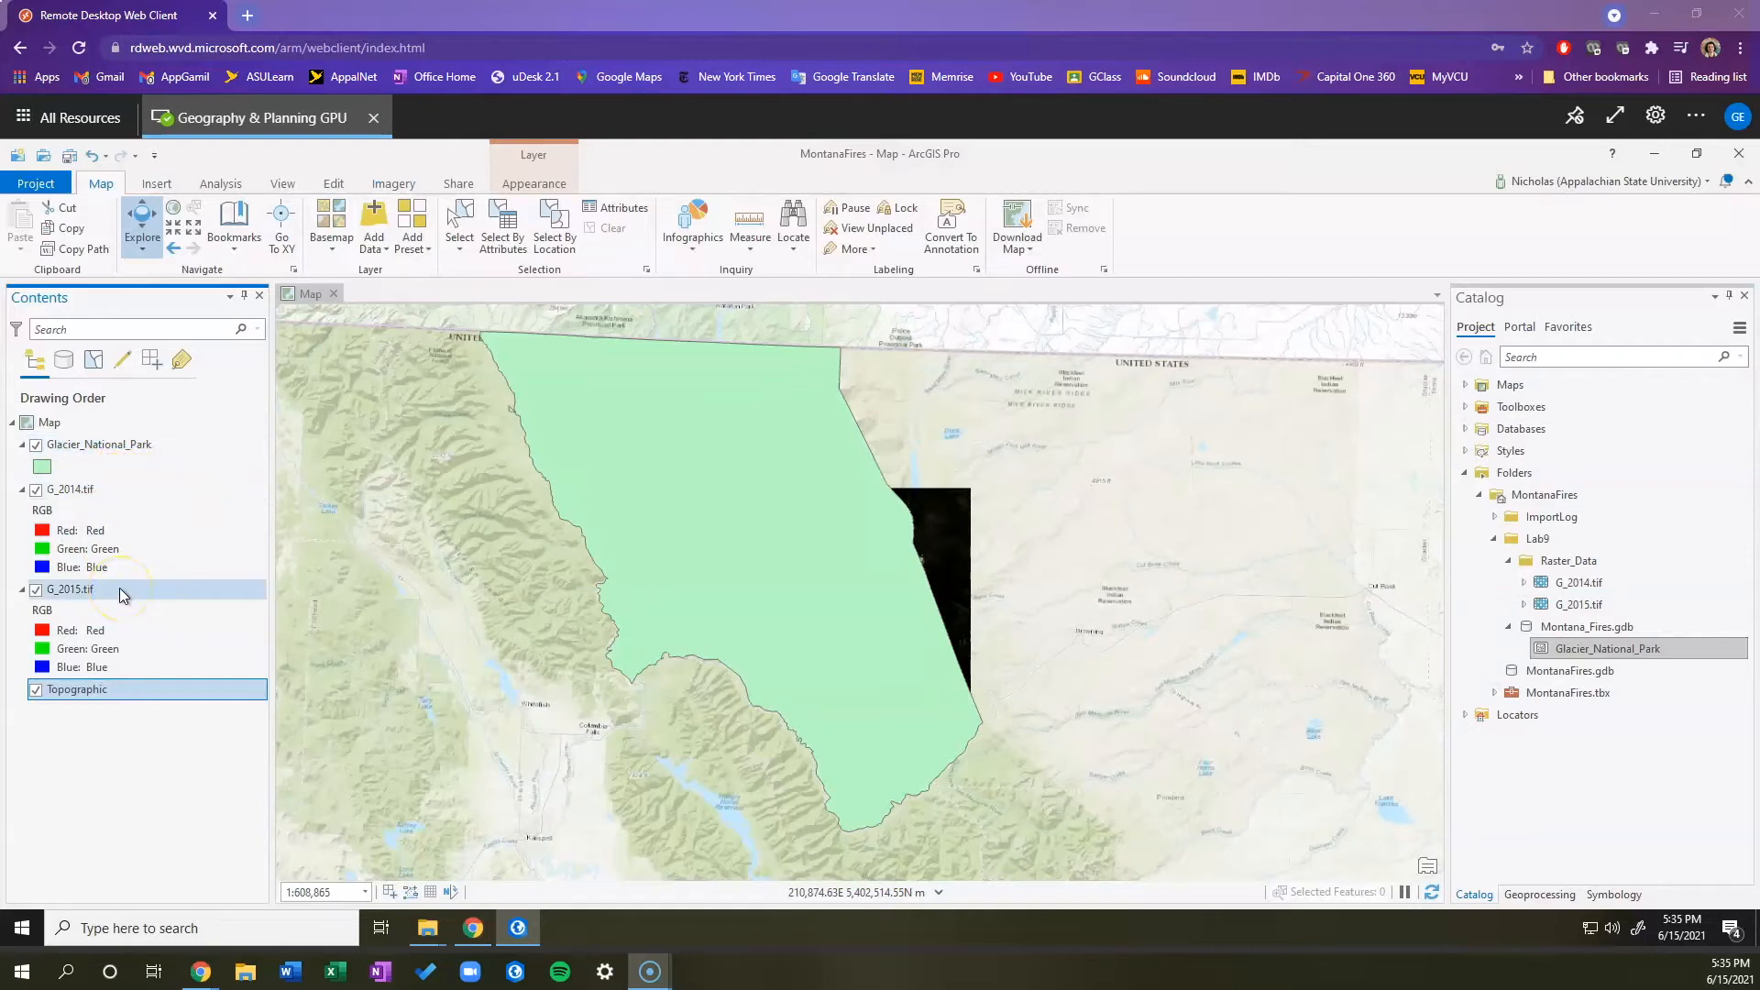
left_click_drag(124, 595, 75, 587)
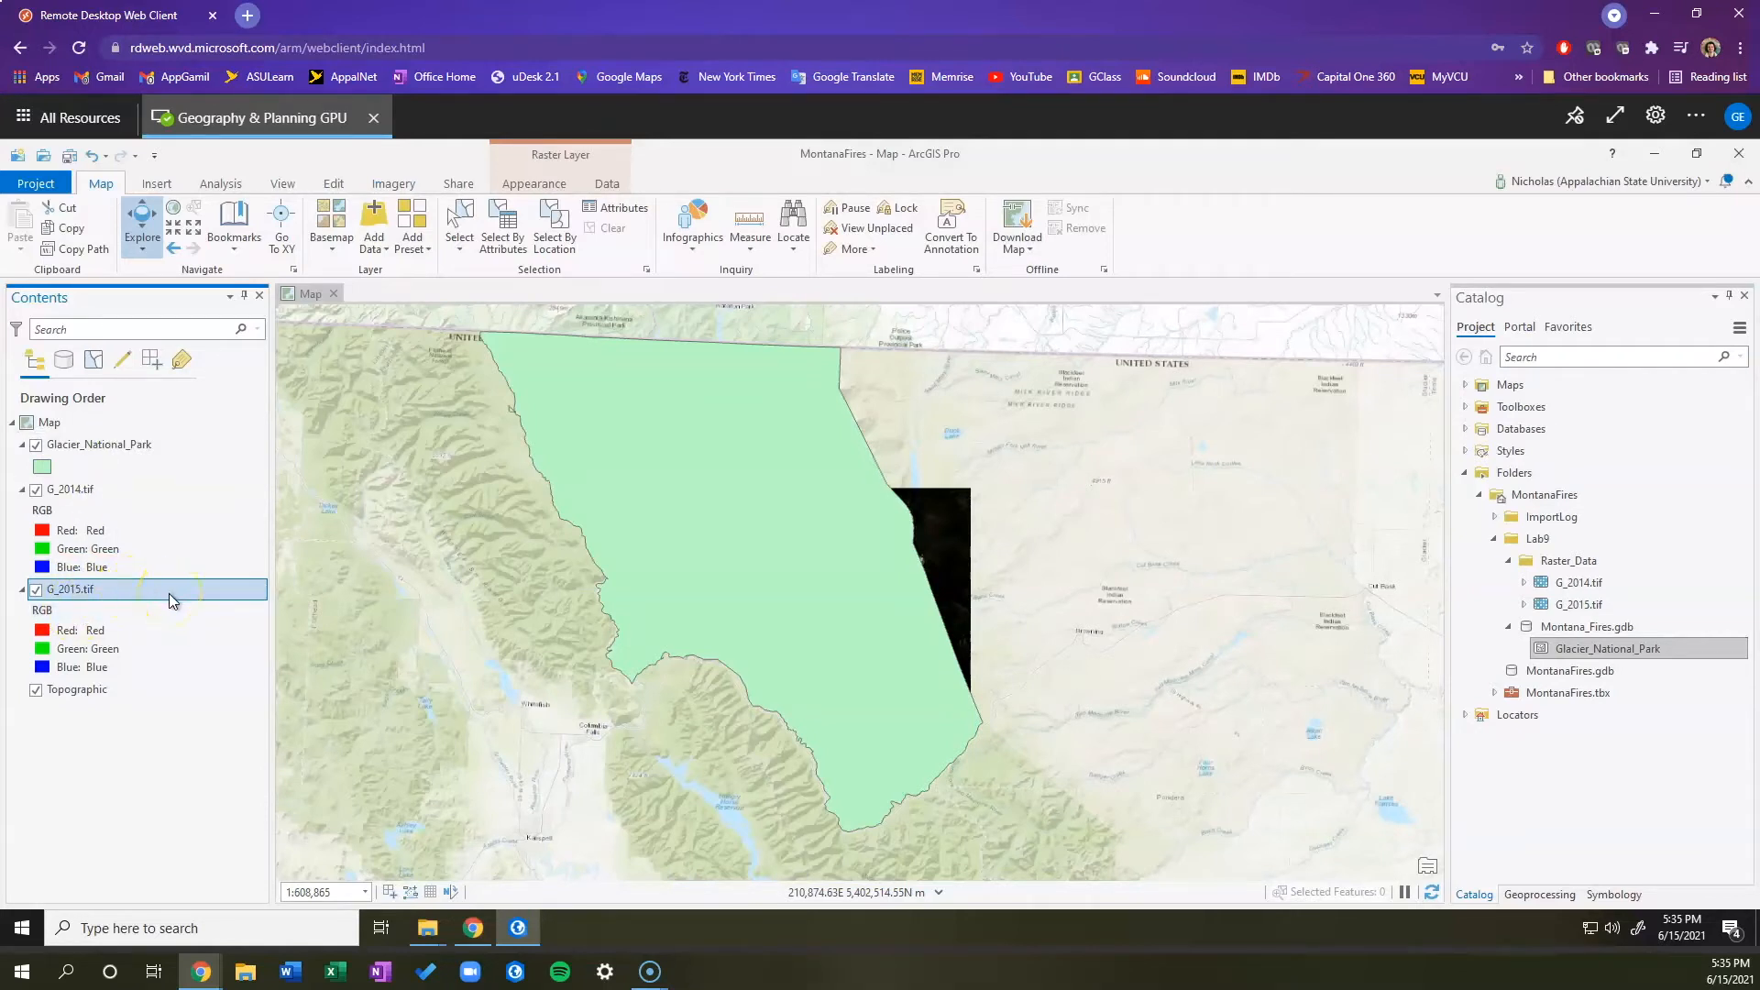
Step: Symbolize the Glacier_National_Park polygon with the thinner Black Outline symbol from the ArcGIS 2D gallery
left_click(40, 468)
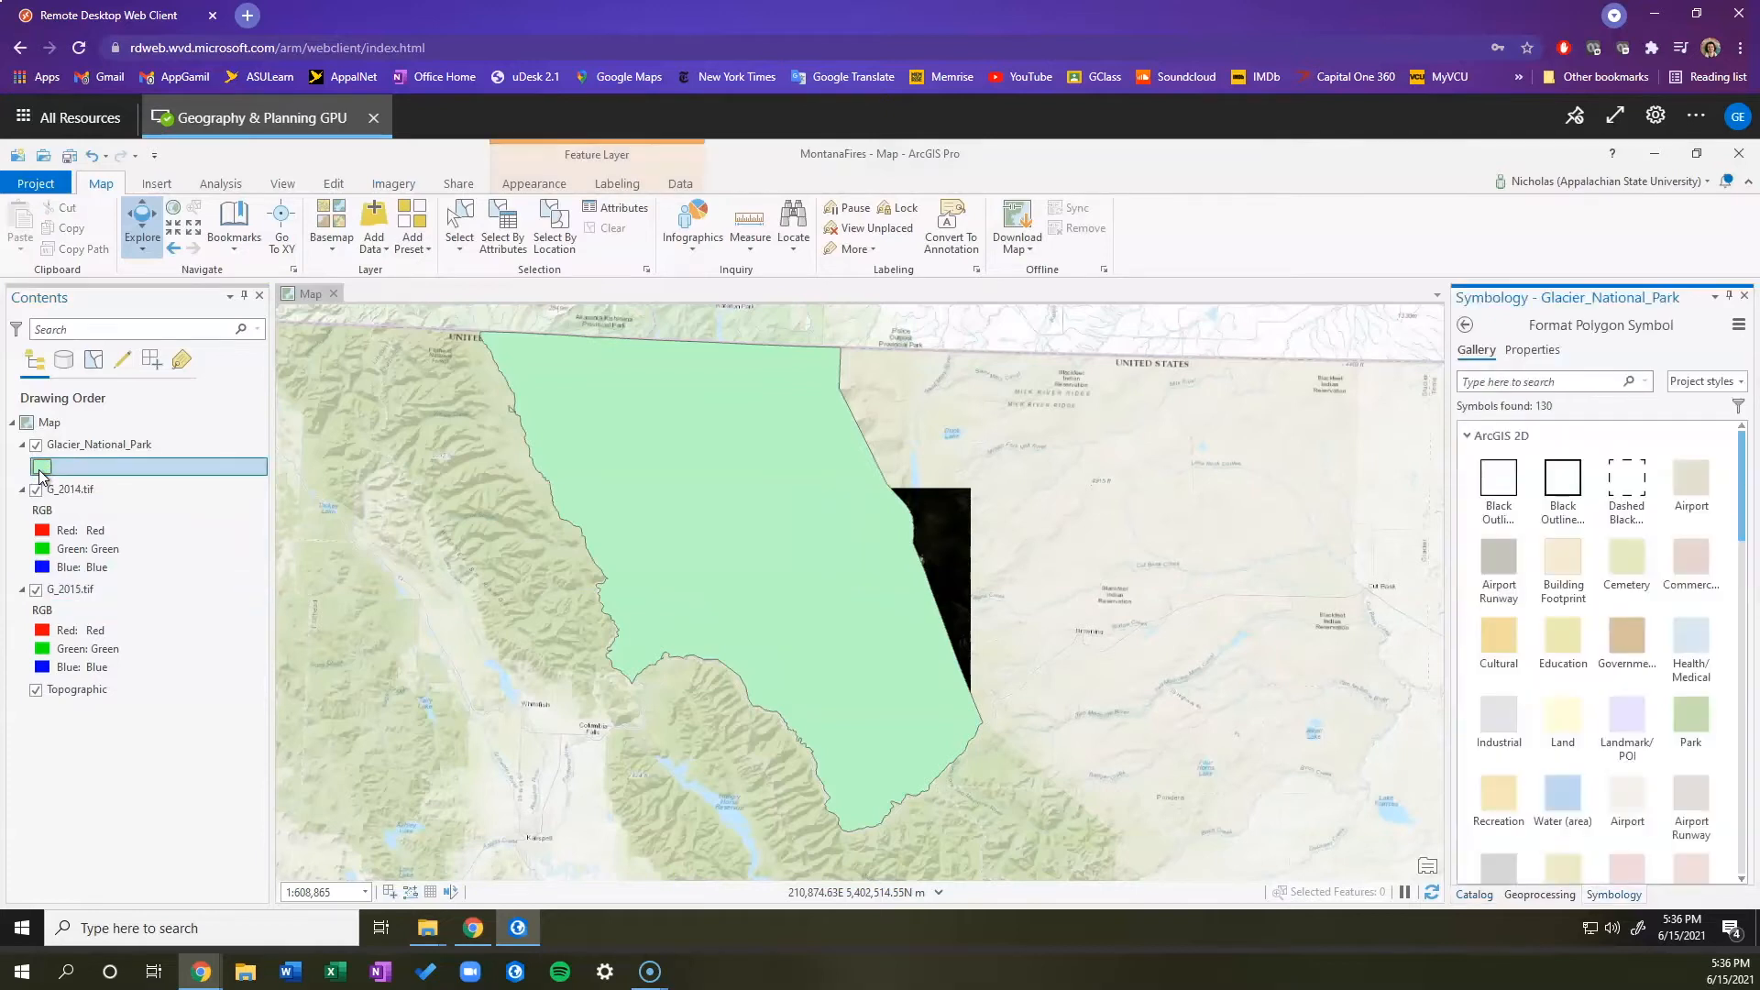
left_click(1499, 478)
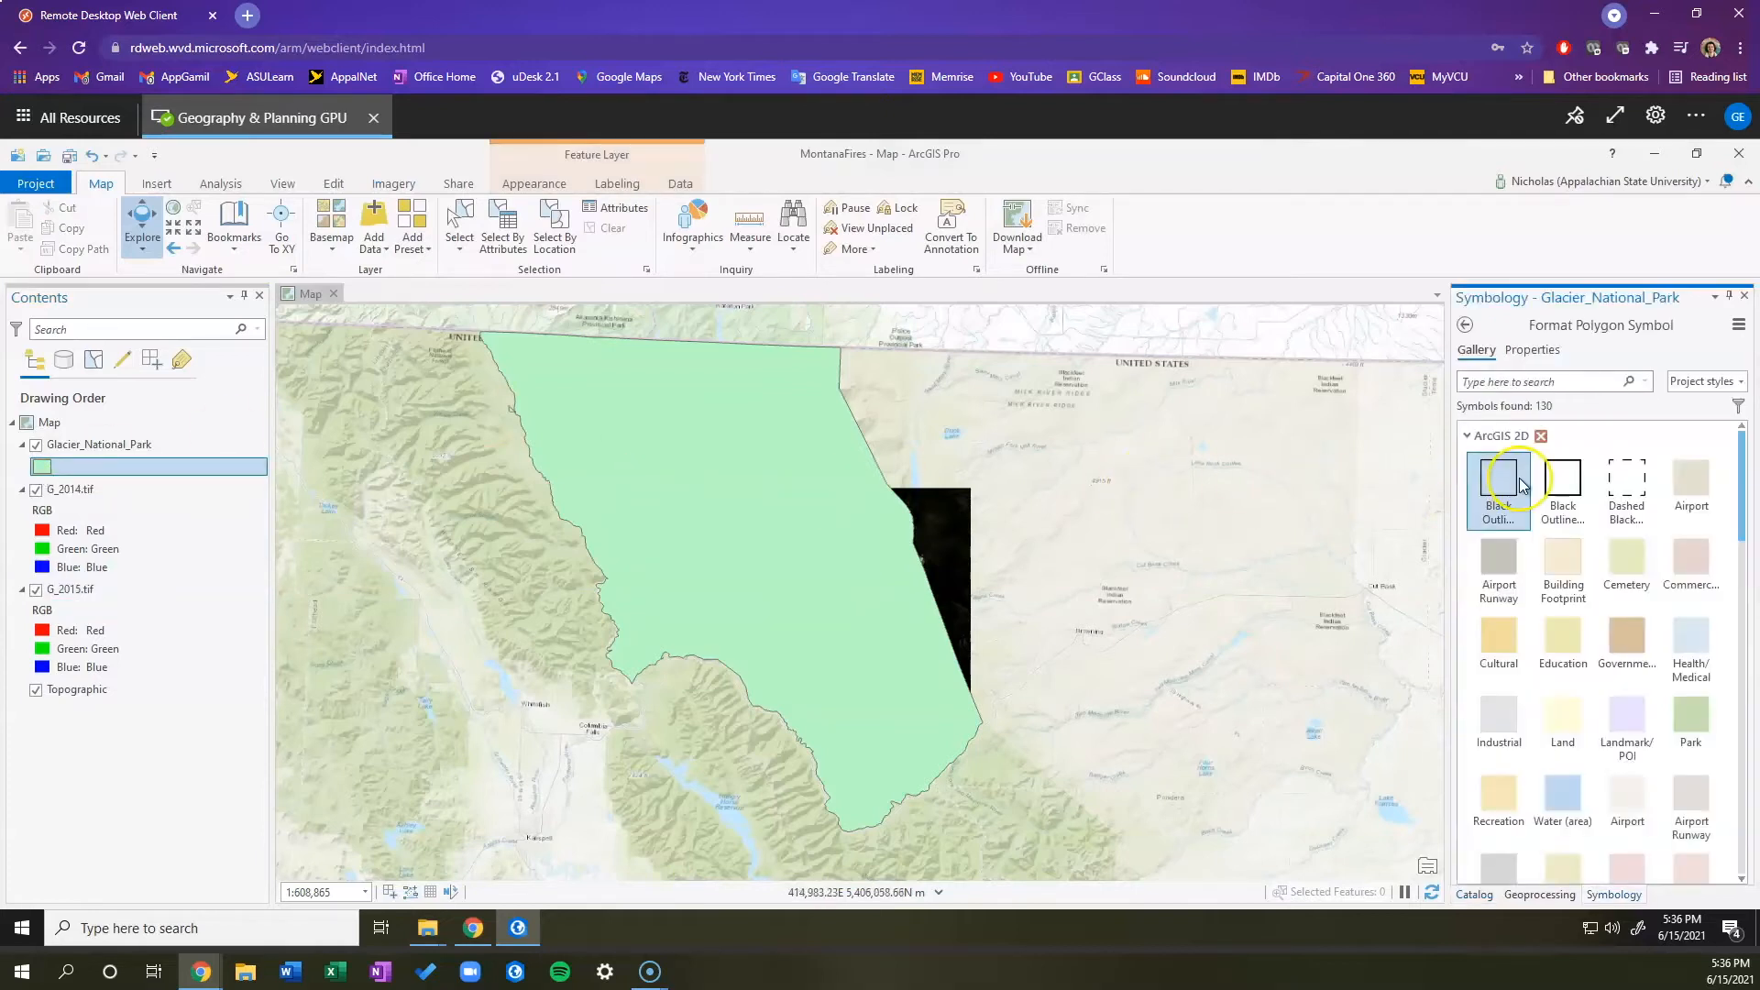
left_click(1506, 494)
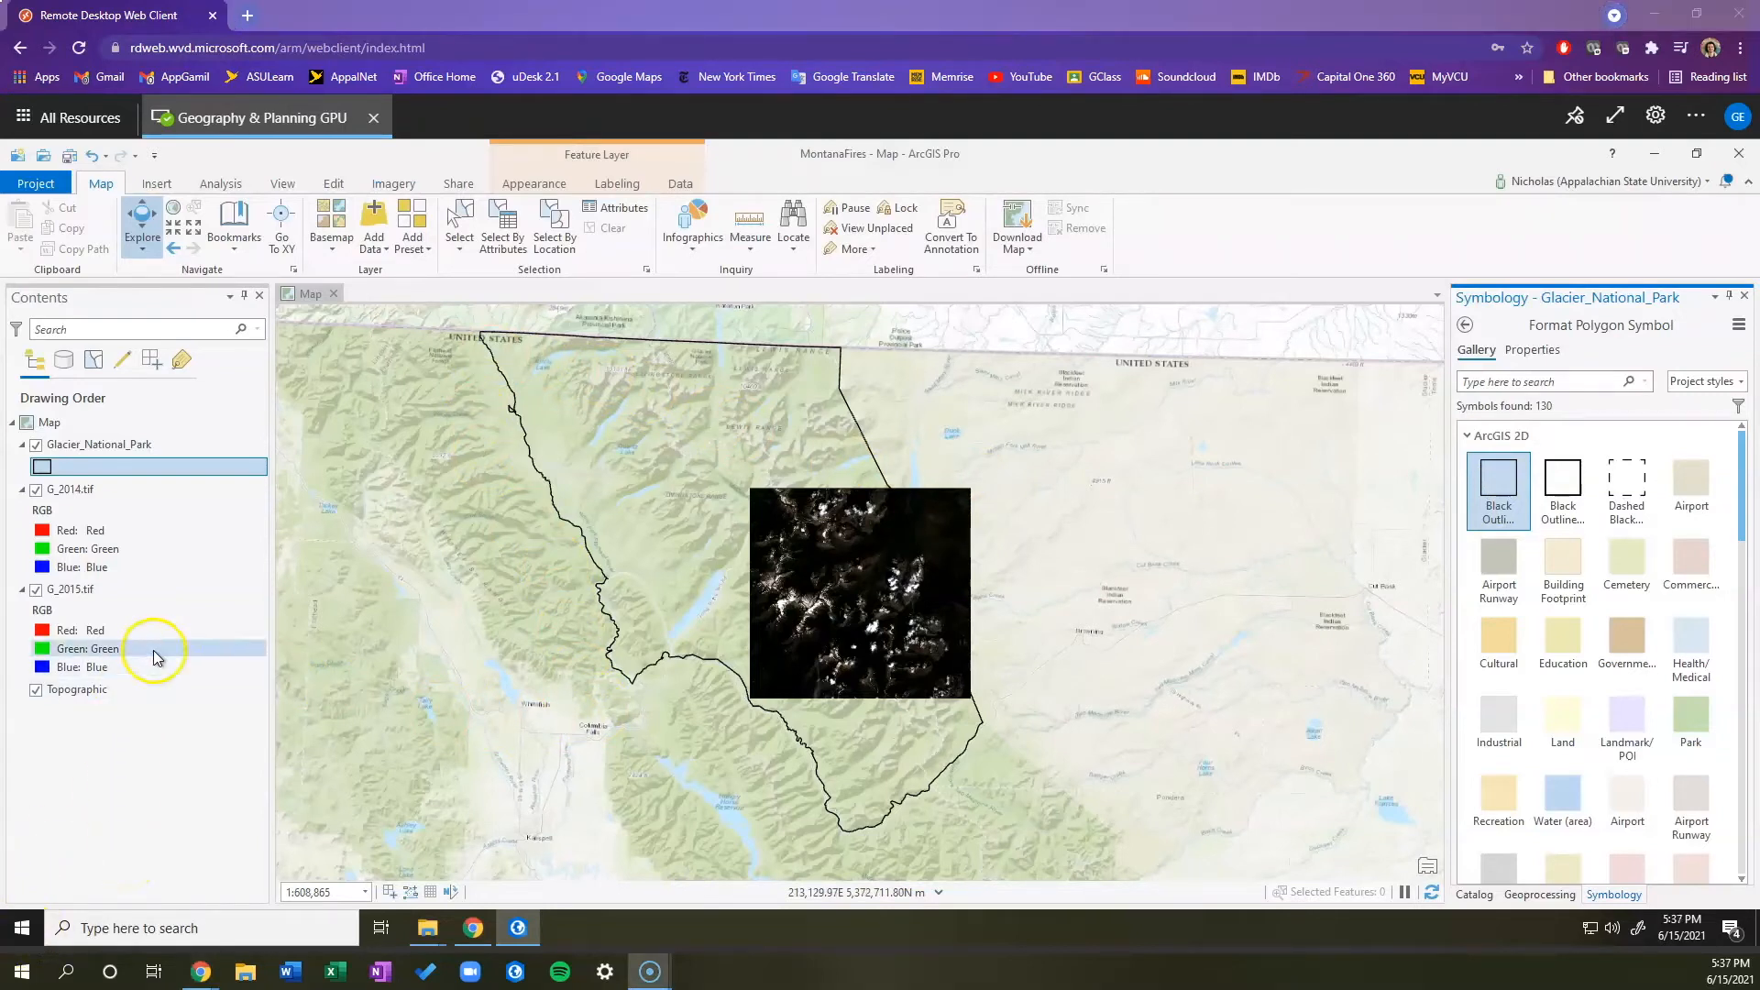
Step: Set the G_2014.tif layer's brightness to 20 and its contrast to 25, keeping gamma at 1.0
left_click(126, 490)
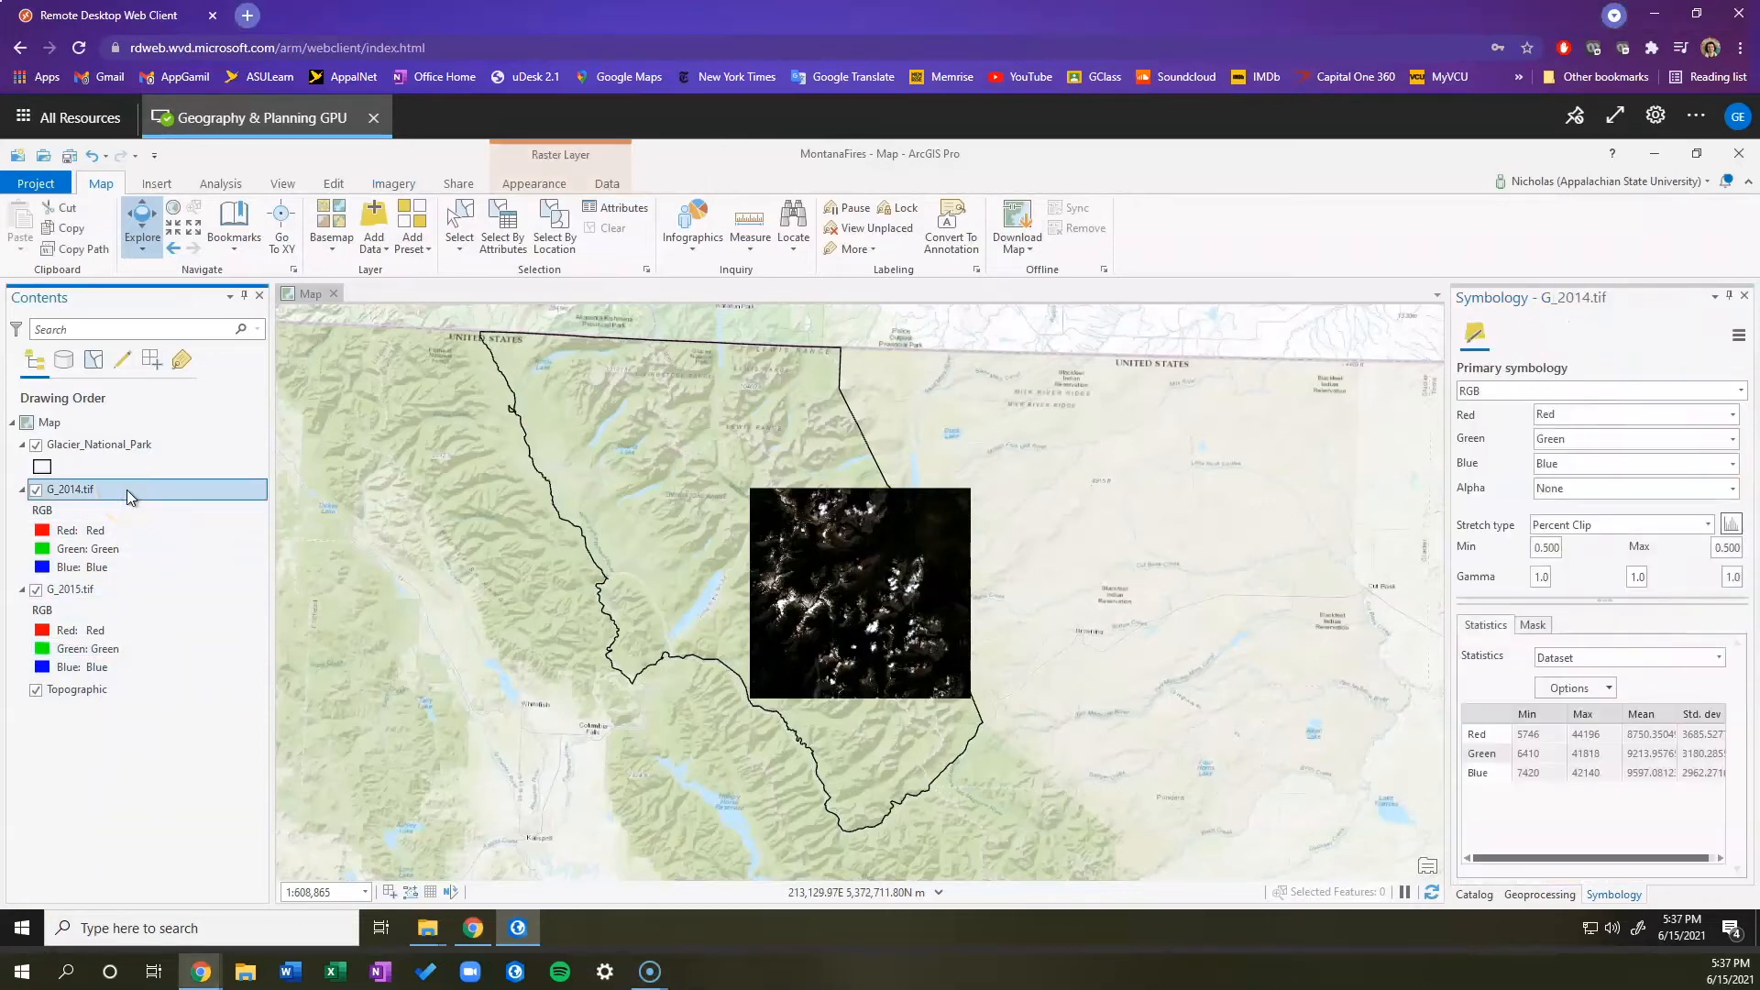
right_click(126, 489)
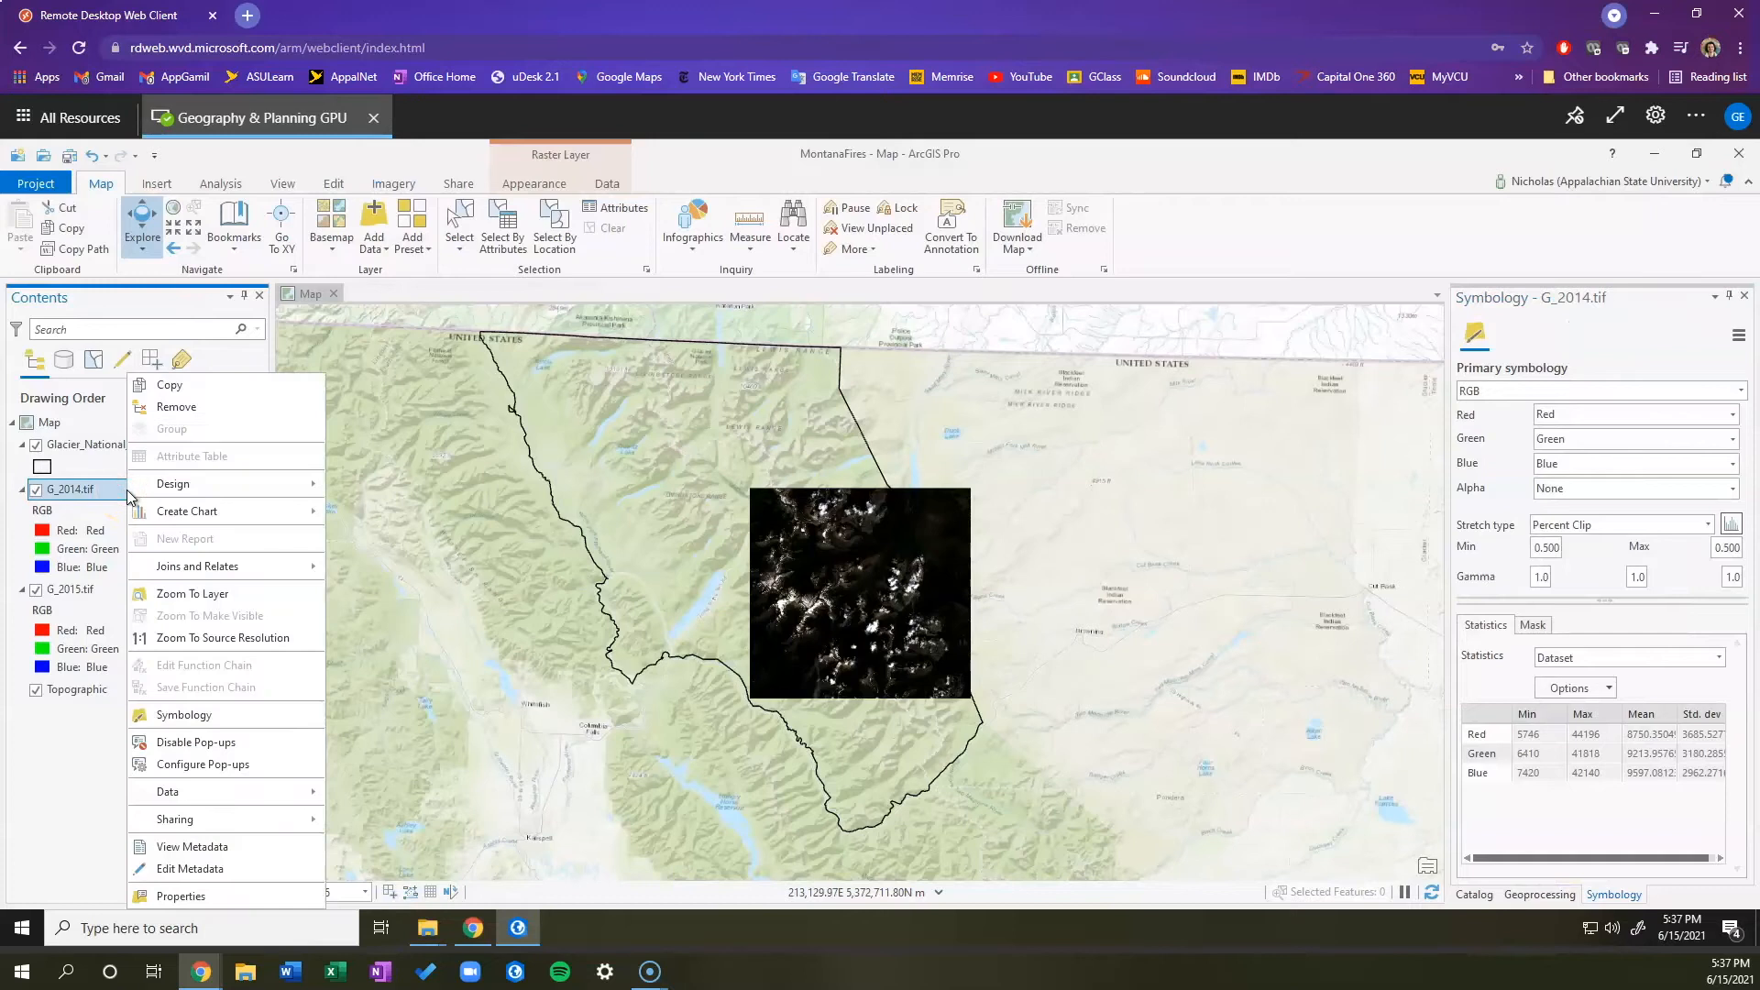
left_click(185, 592)
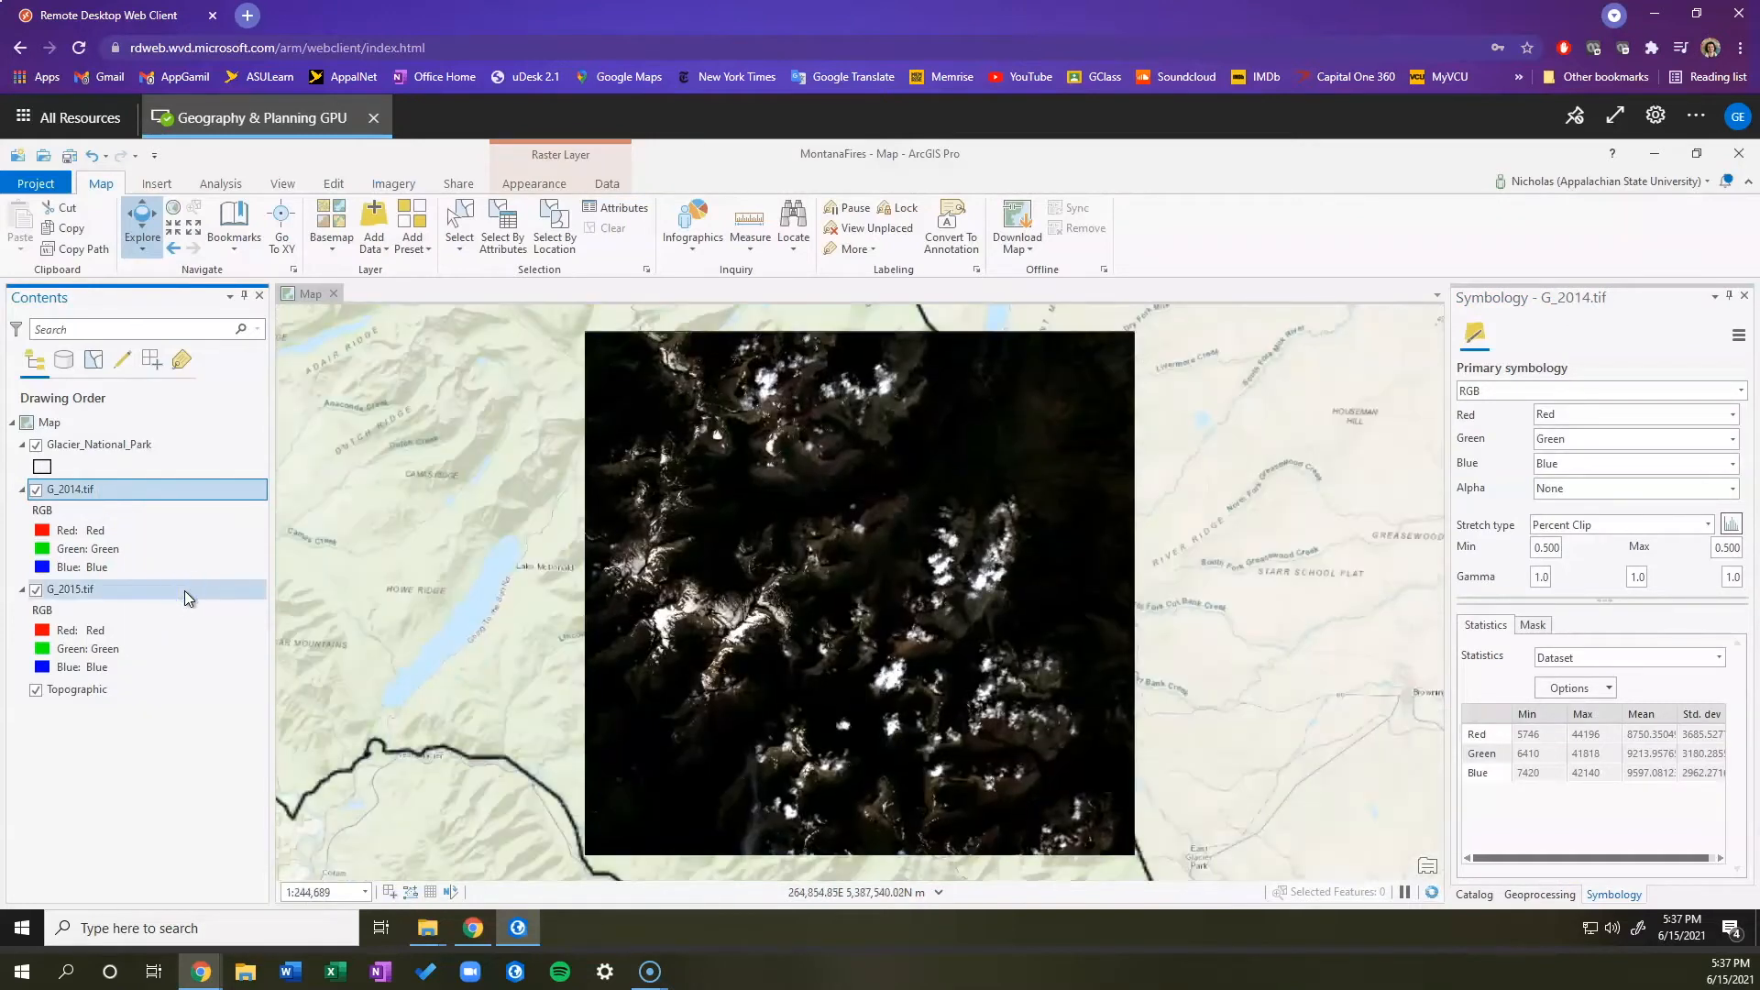
left_click(62, 927)
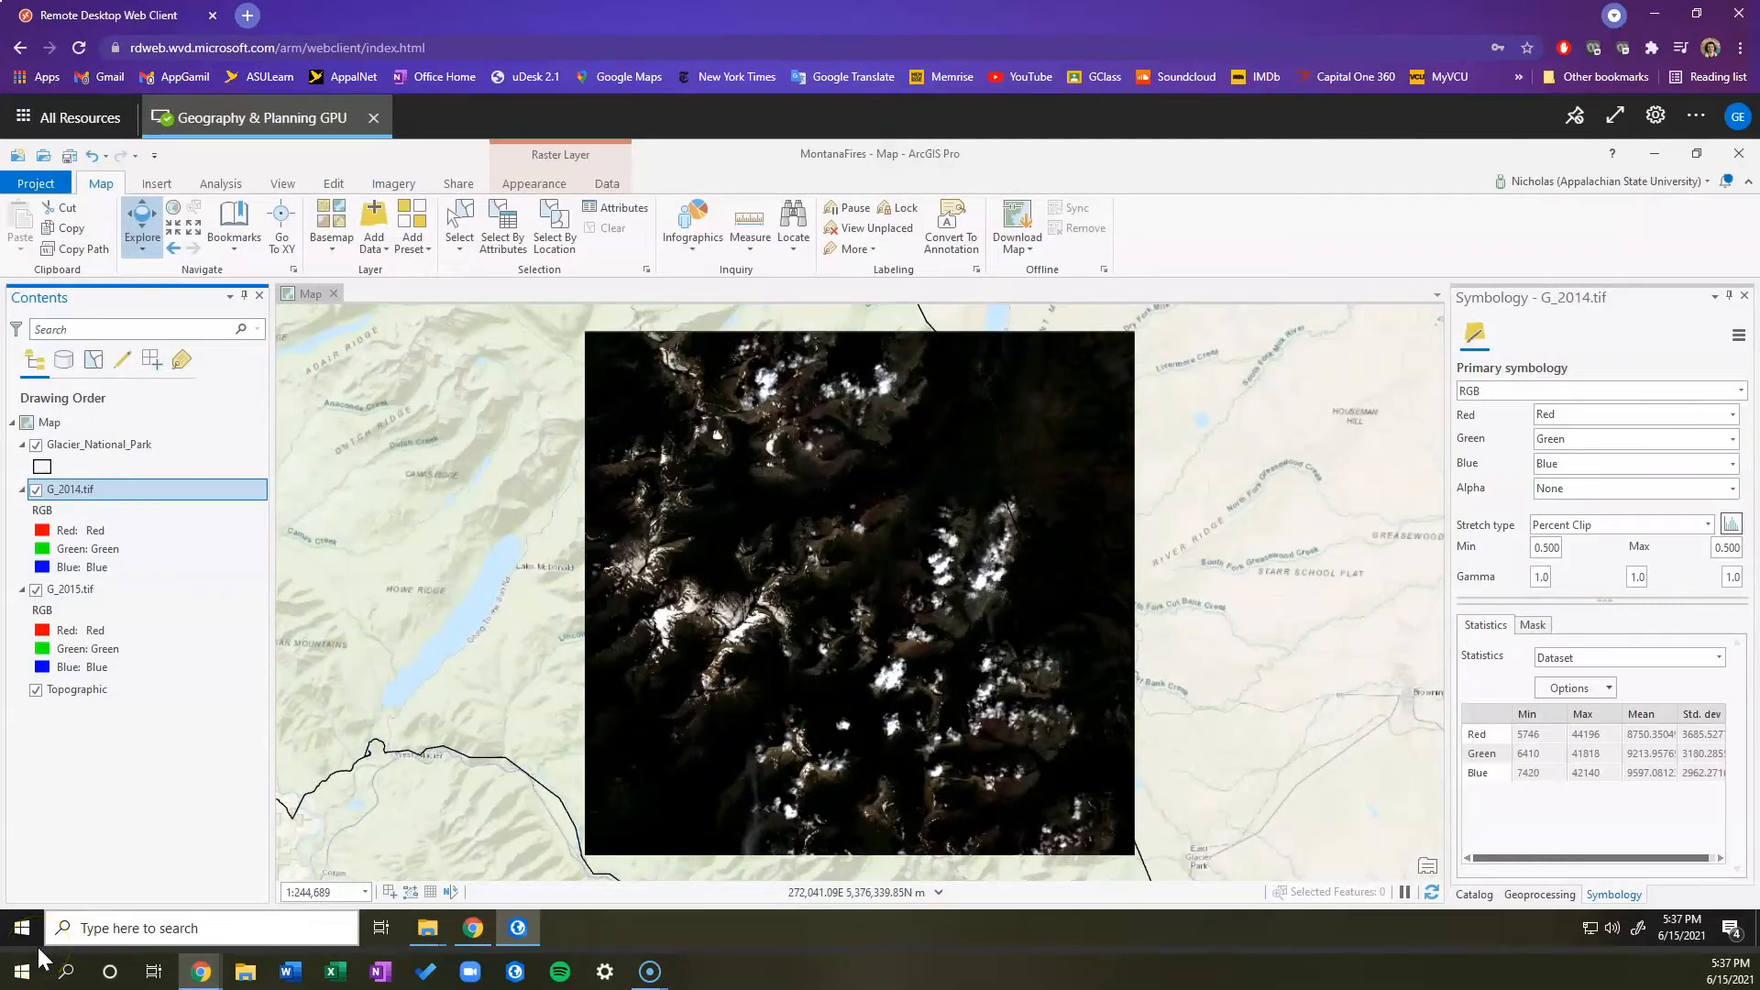
left_click(532, 184)
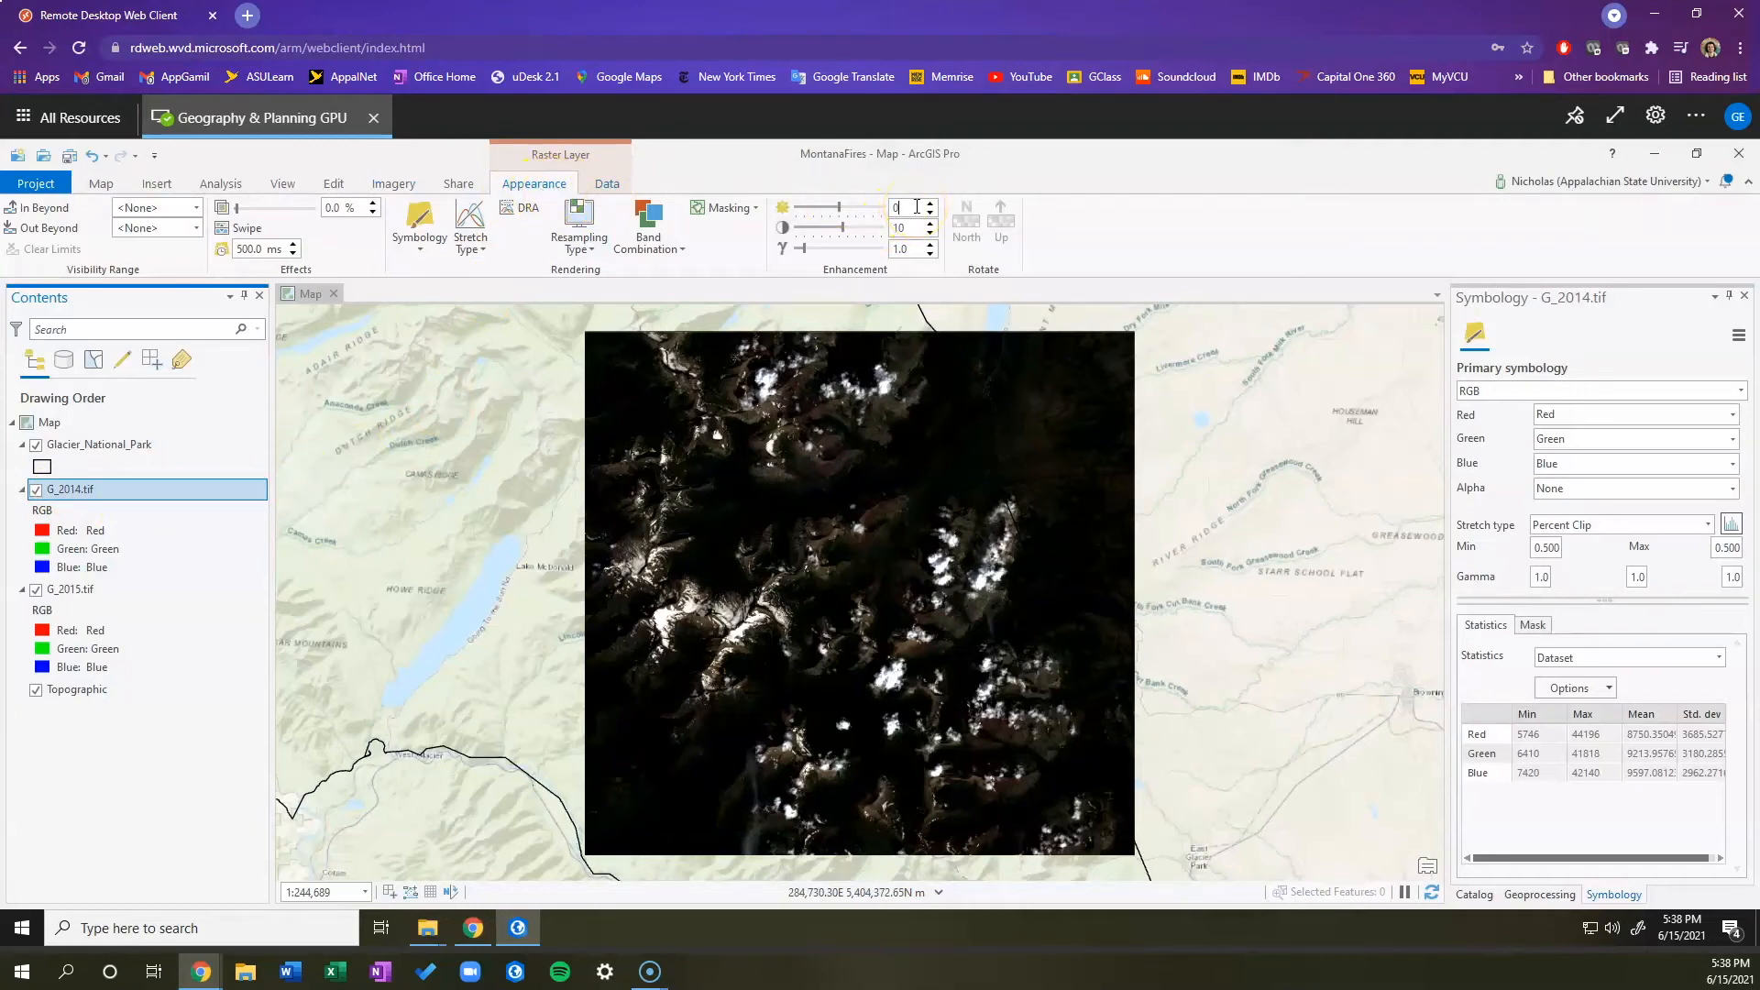
type("21")
key("BackSpace")
left_click(902, 226)
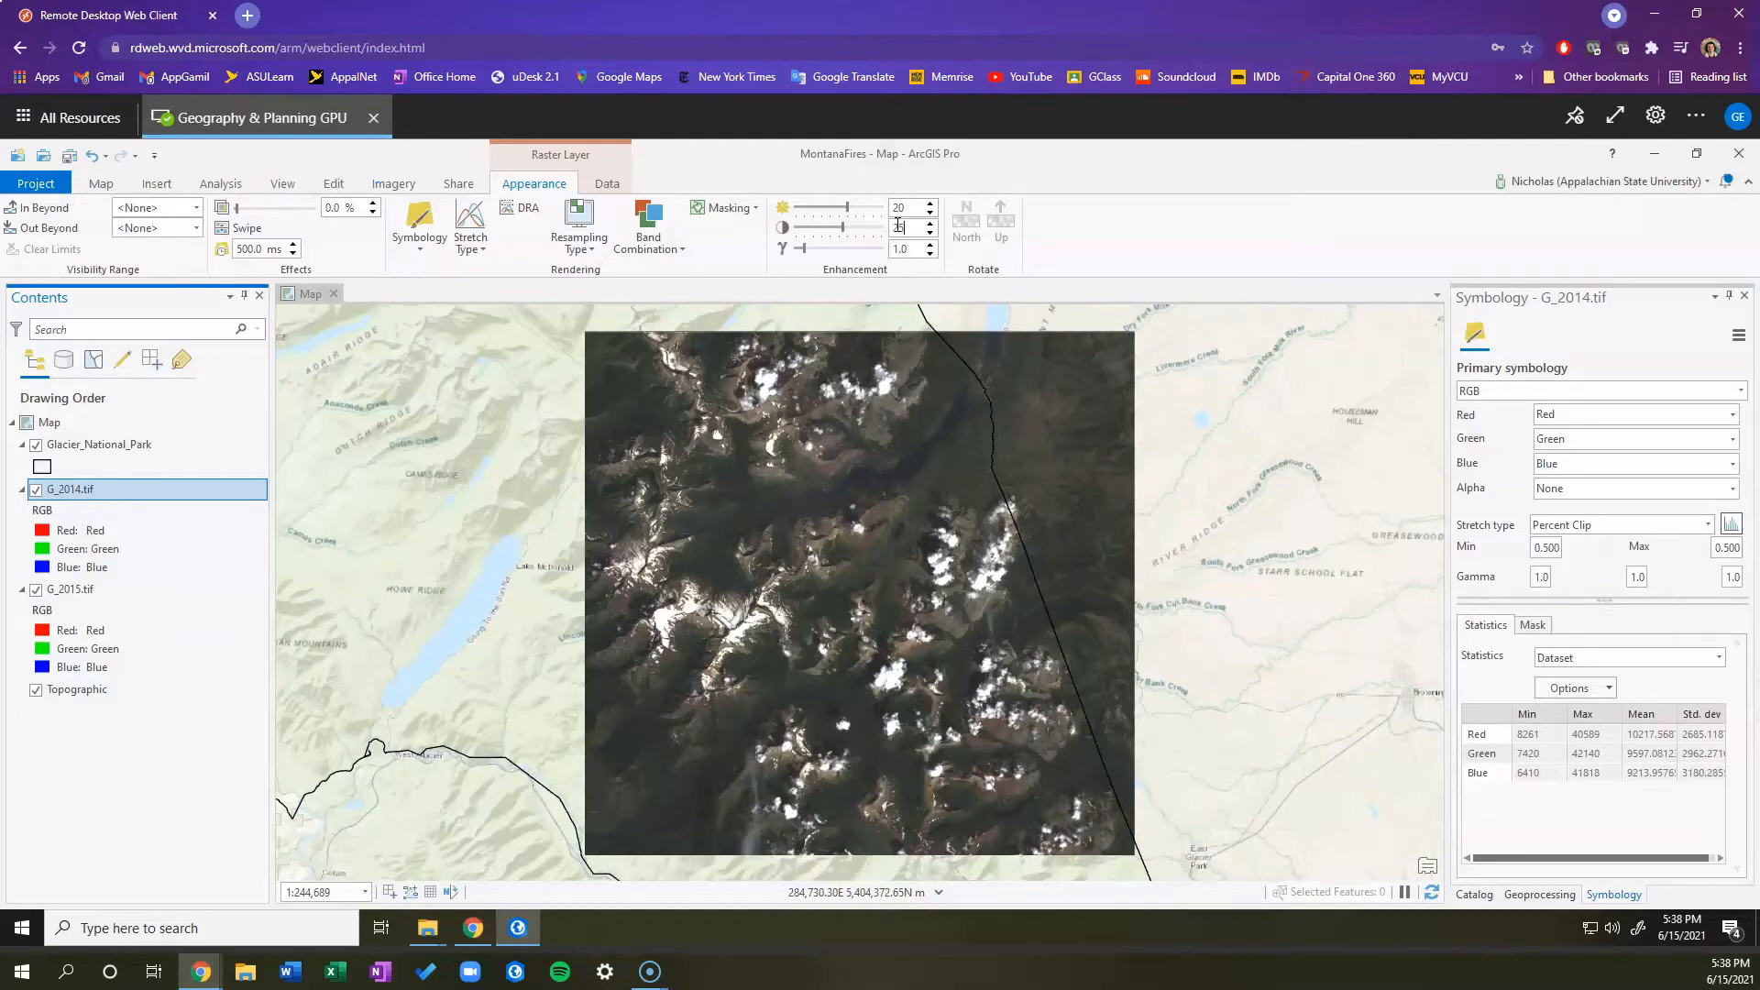
left_click(912, 248)
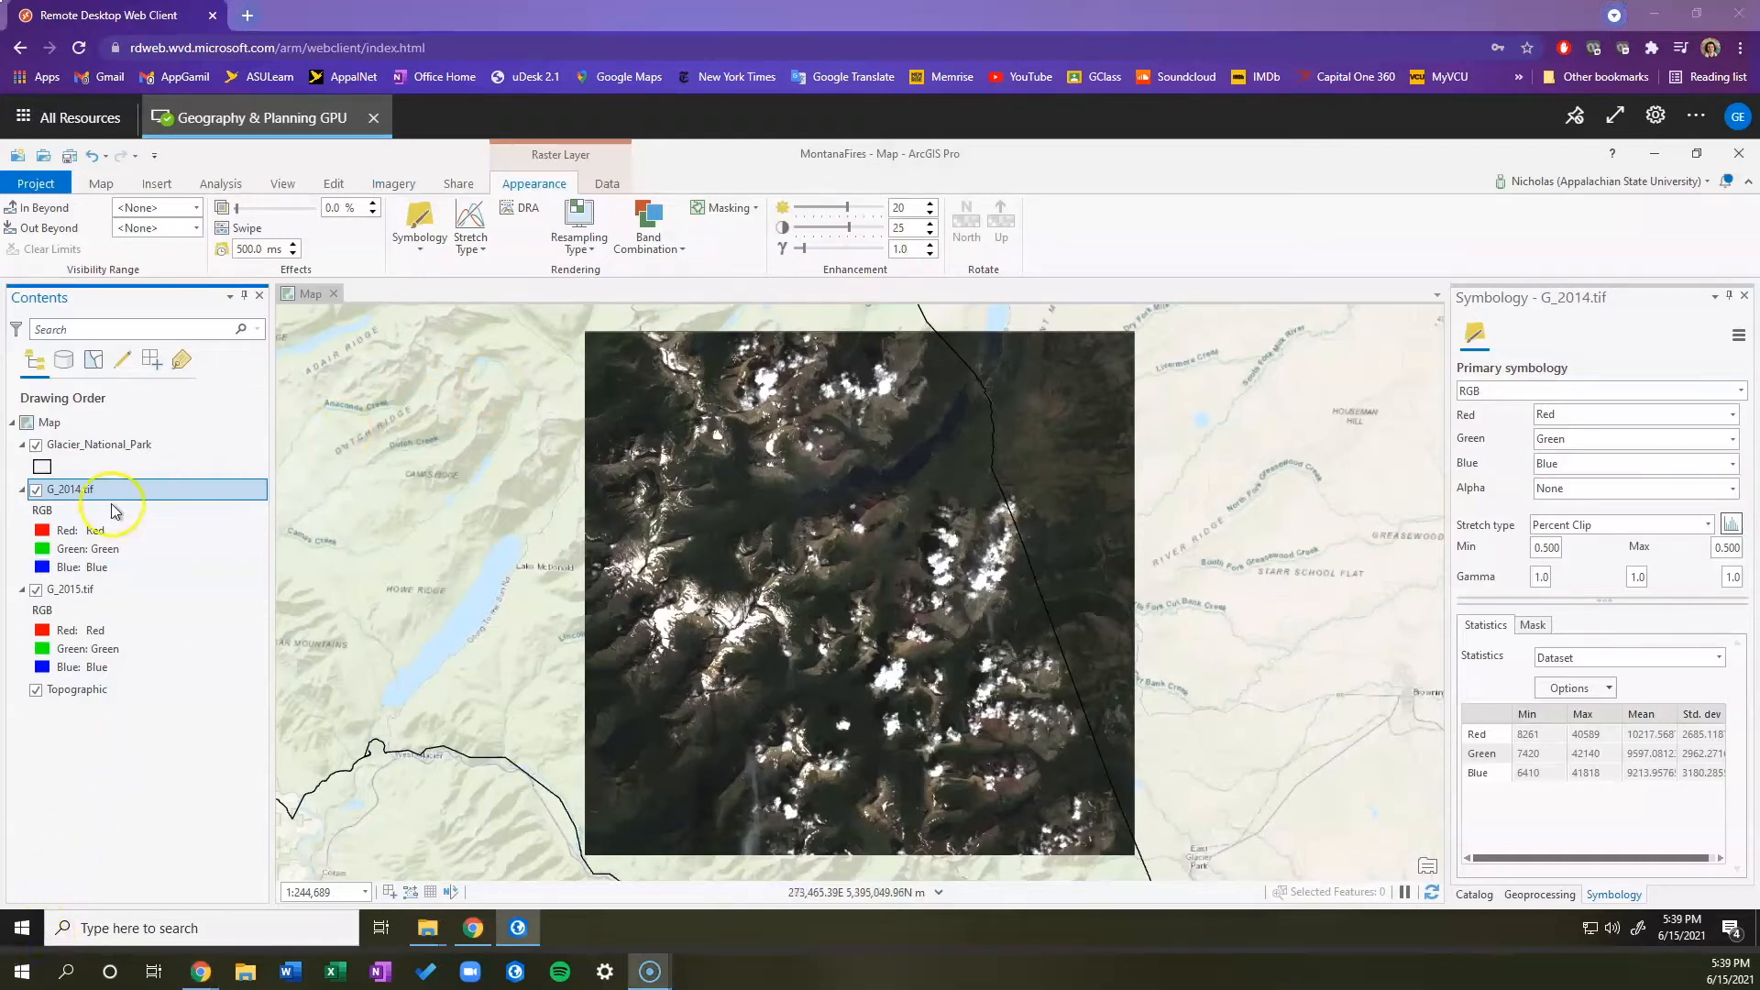
Step: Turn off the G_2014.tif layer to display the G_2015.tif image beneath it
left_click(400, 496)
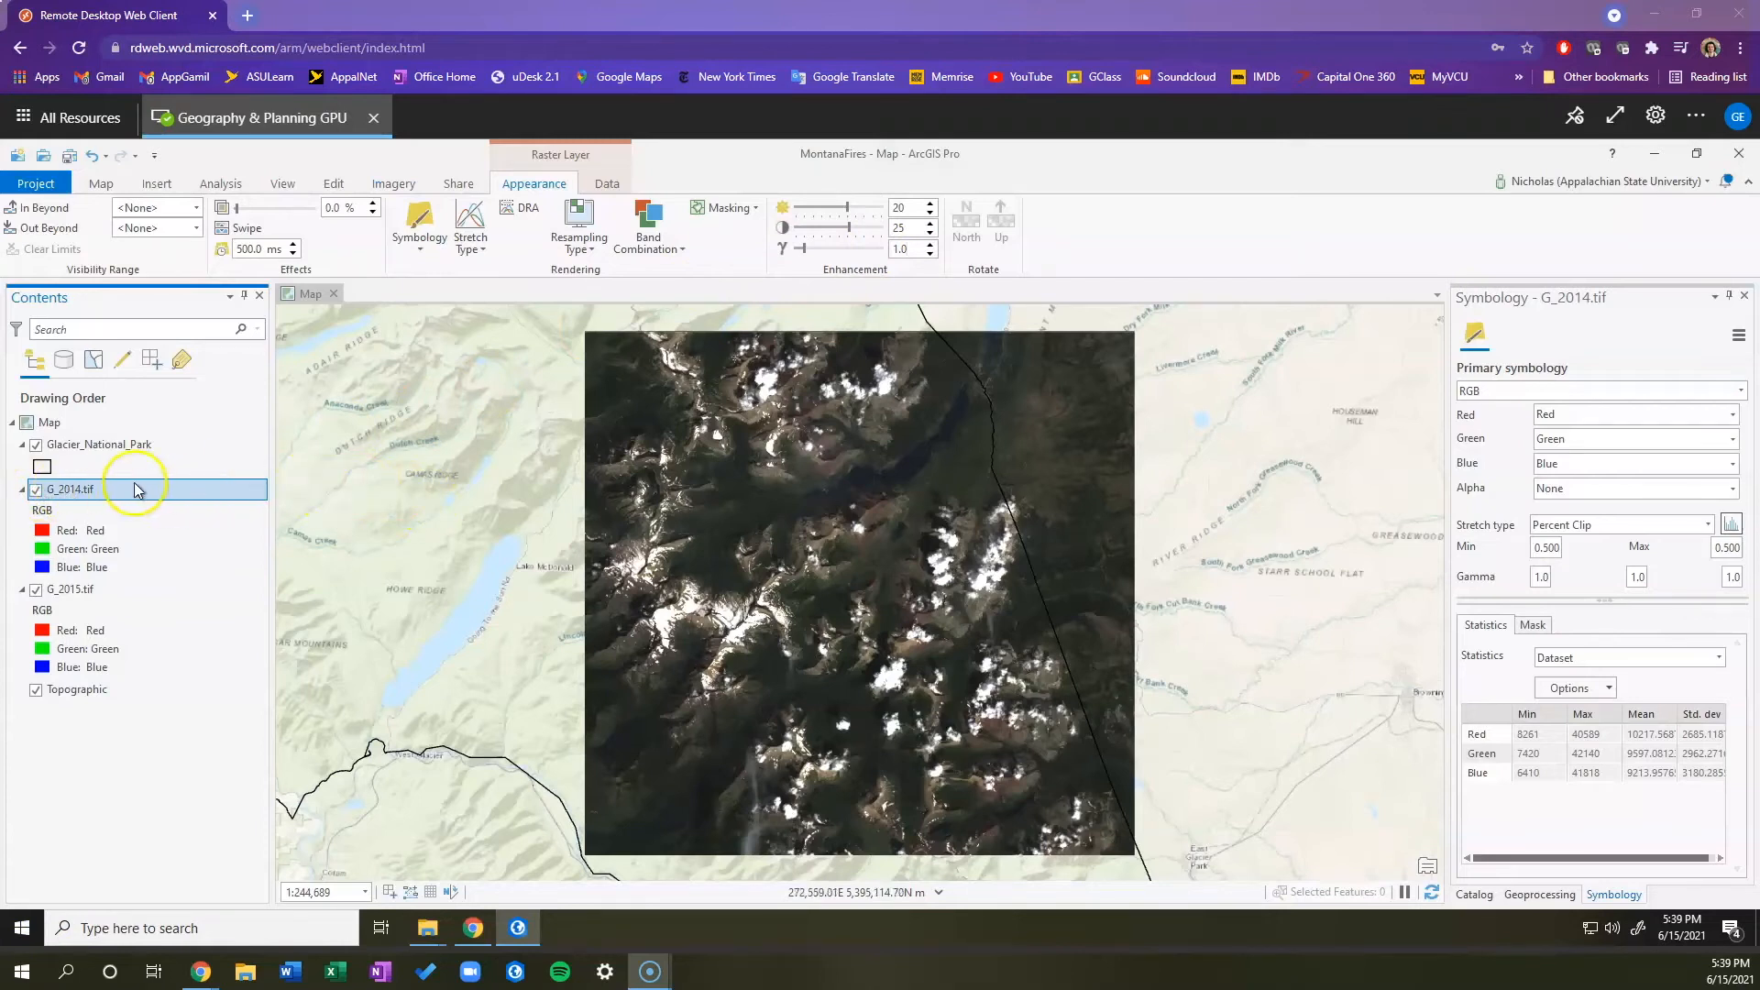
left_click(35, 489)
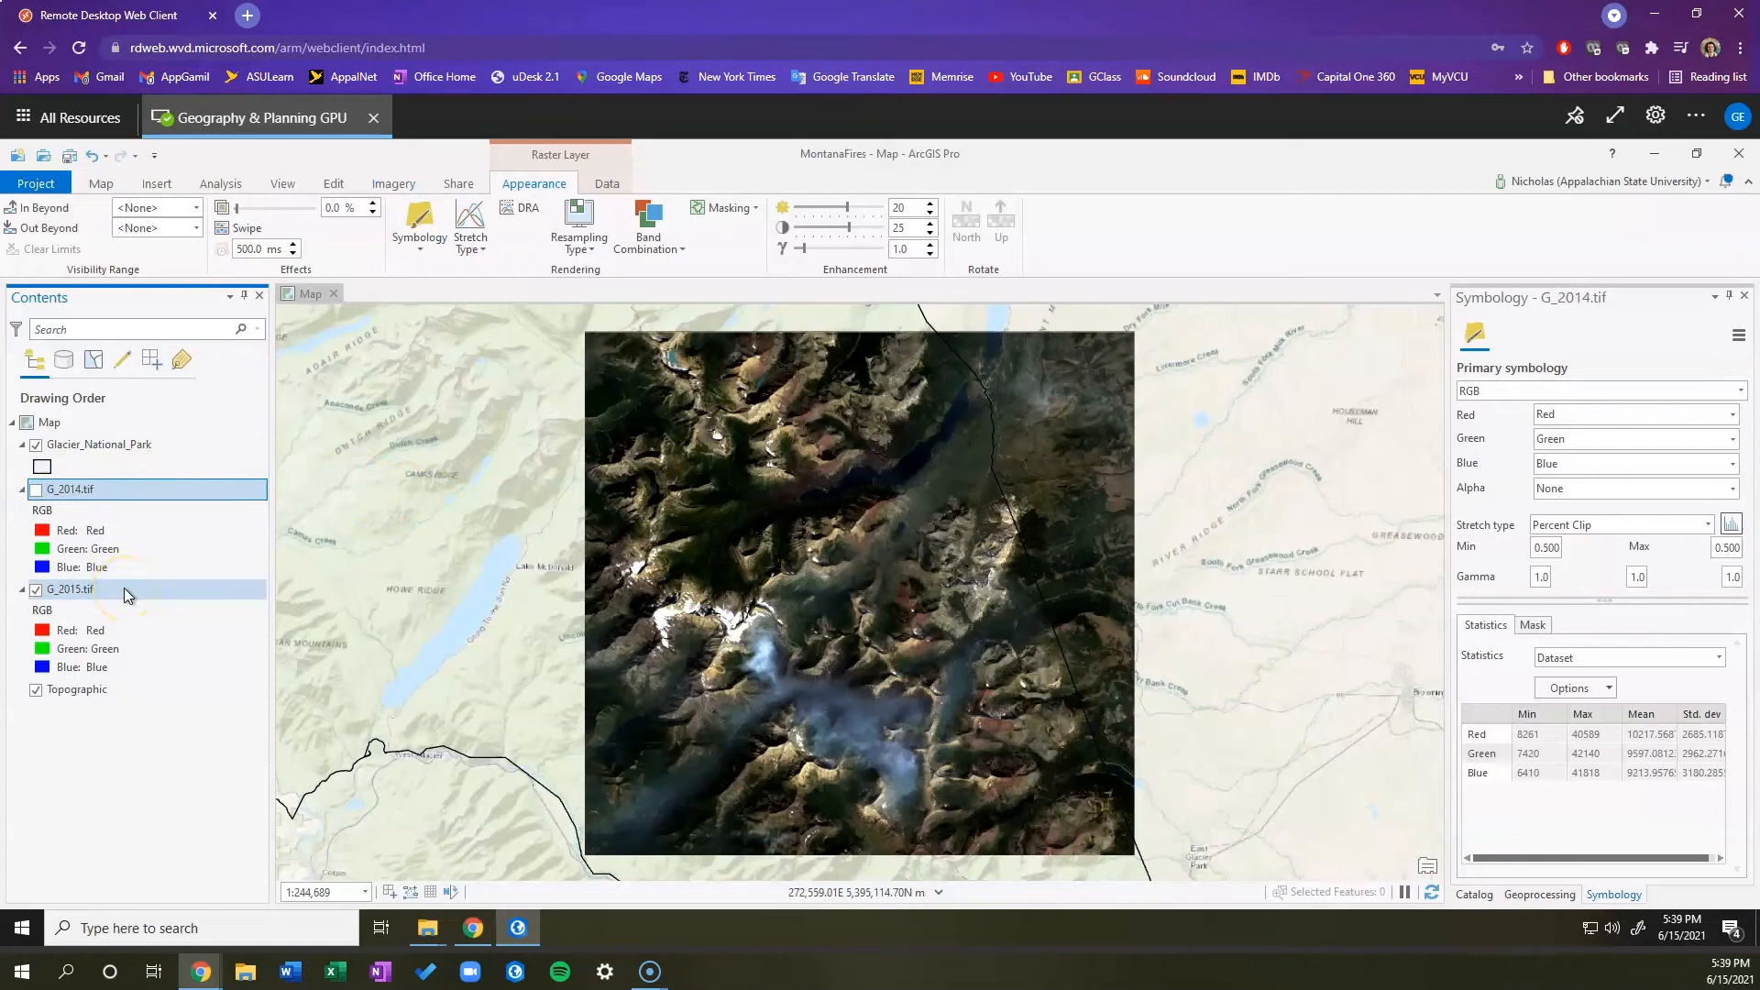
Step: Set the G_2015.tif layer's brightness to 10 and its contrast to 15, keeping gamma at 1.0
left_click(217, 502)
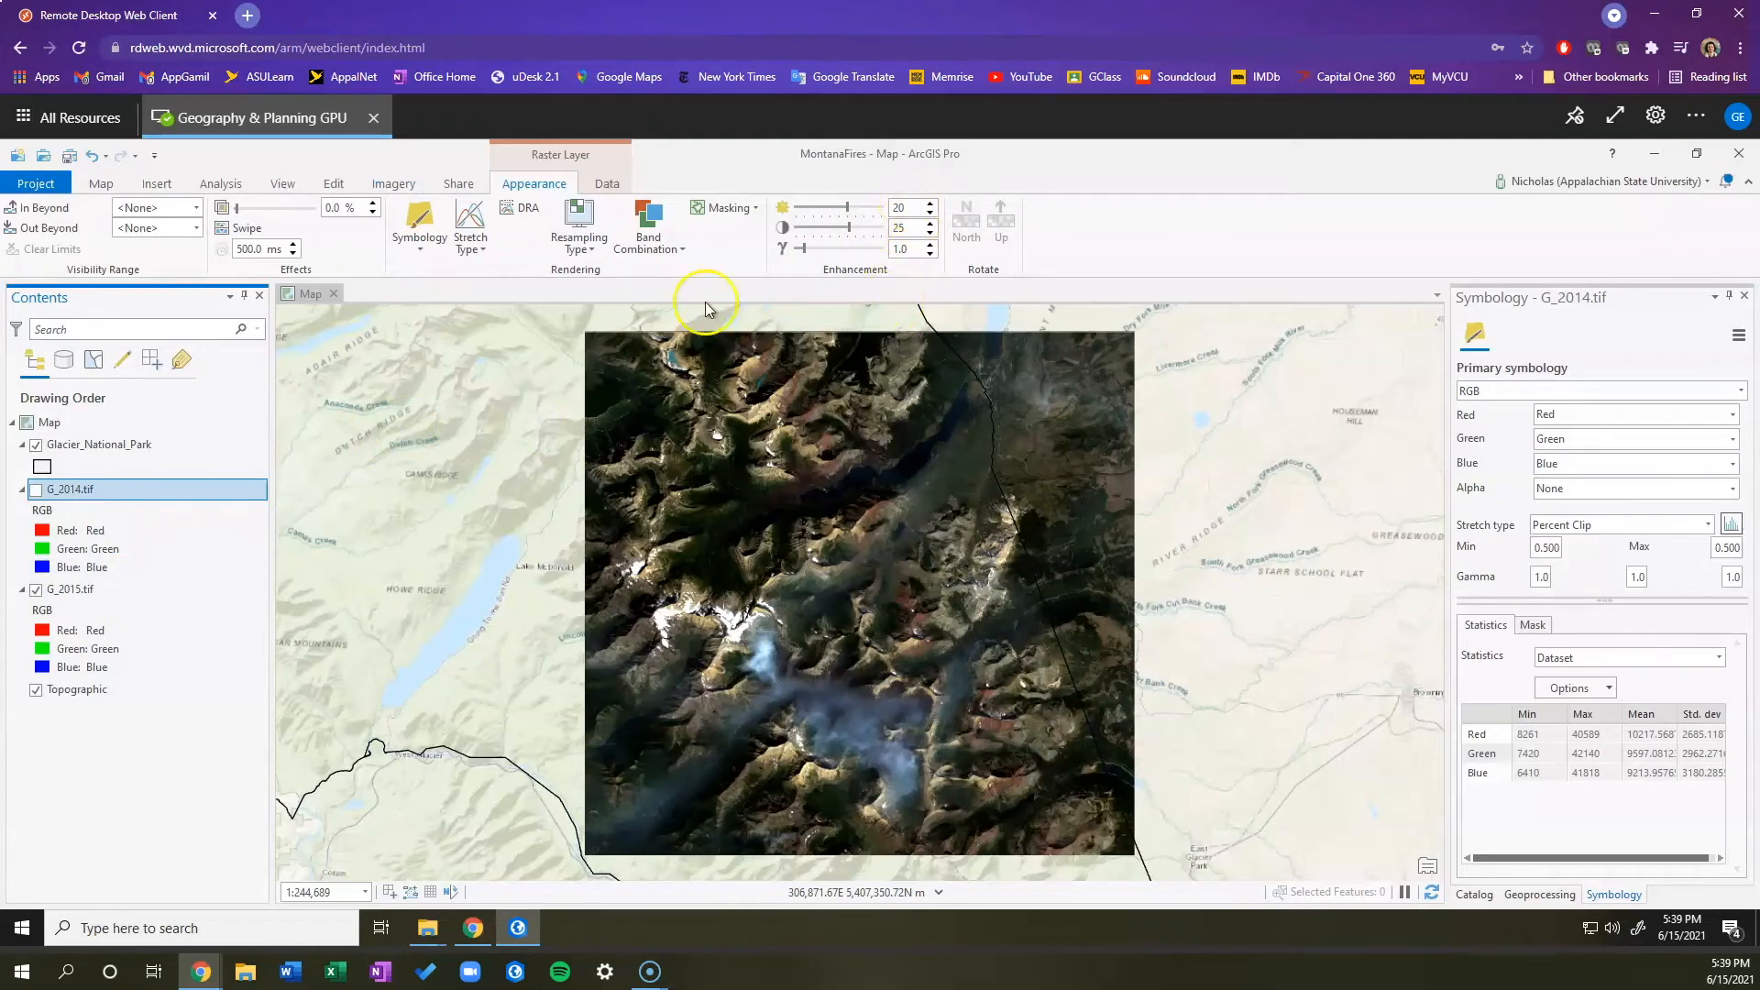
left_click(180, 592)
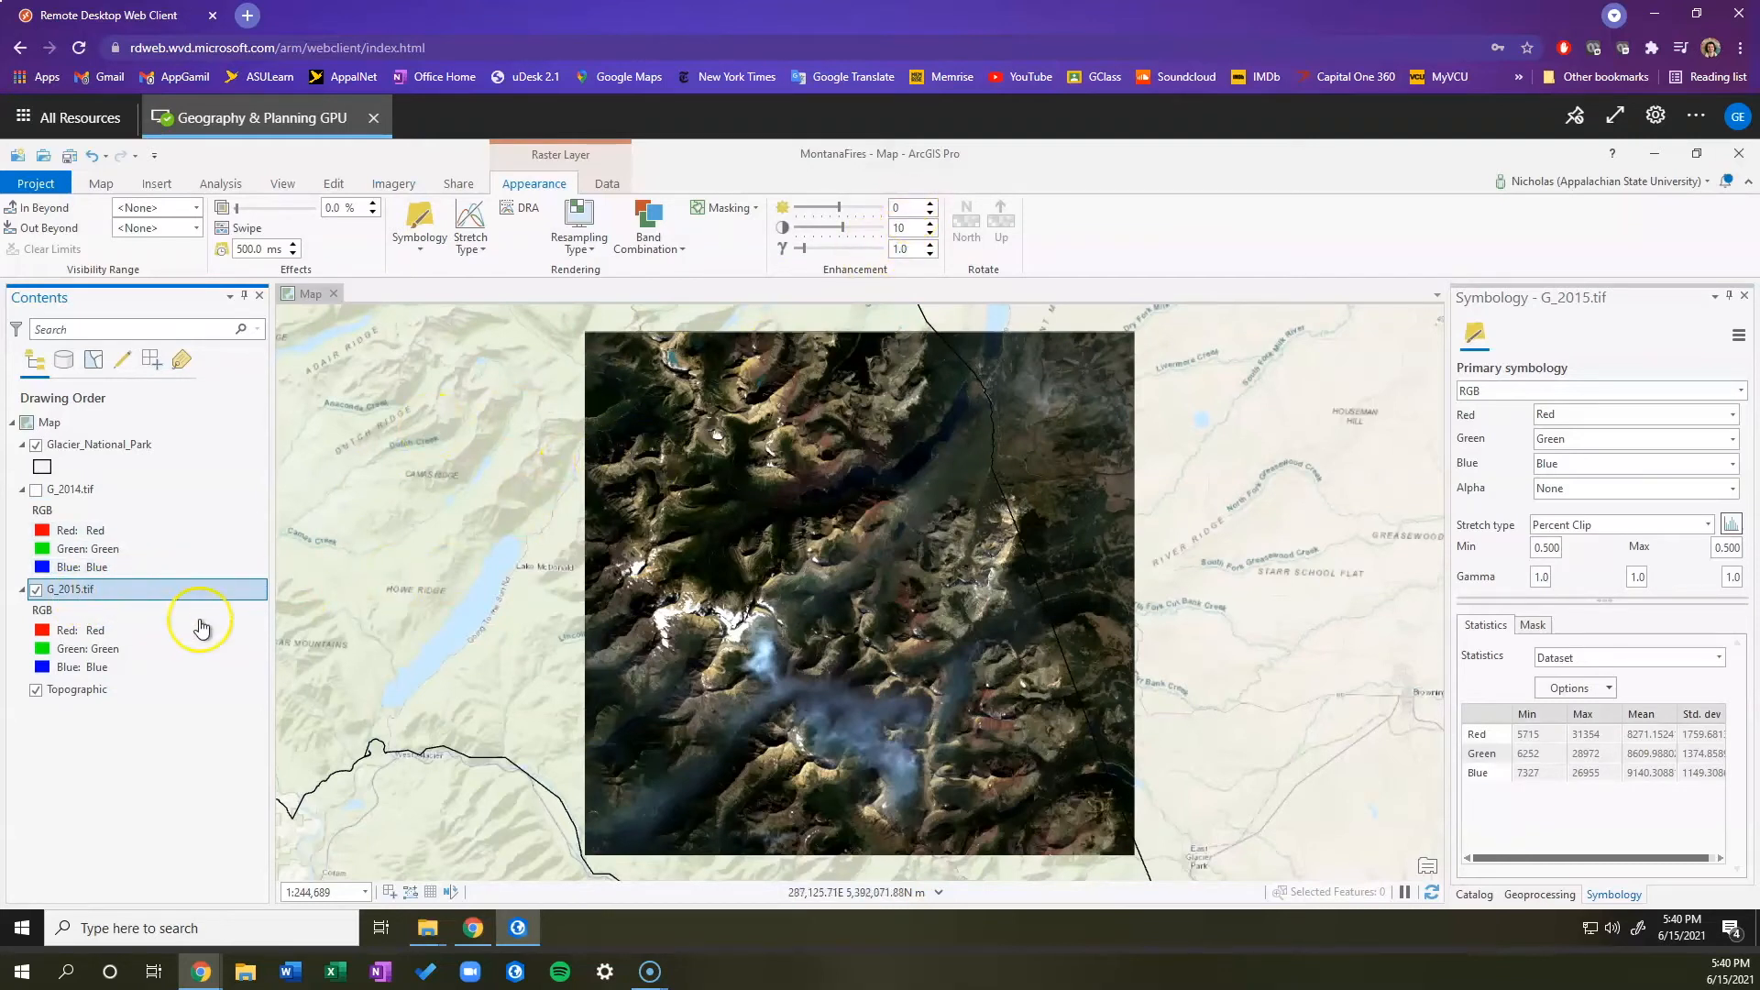
left_click(906, 210)
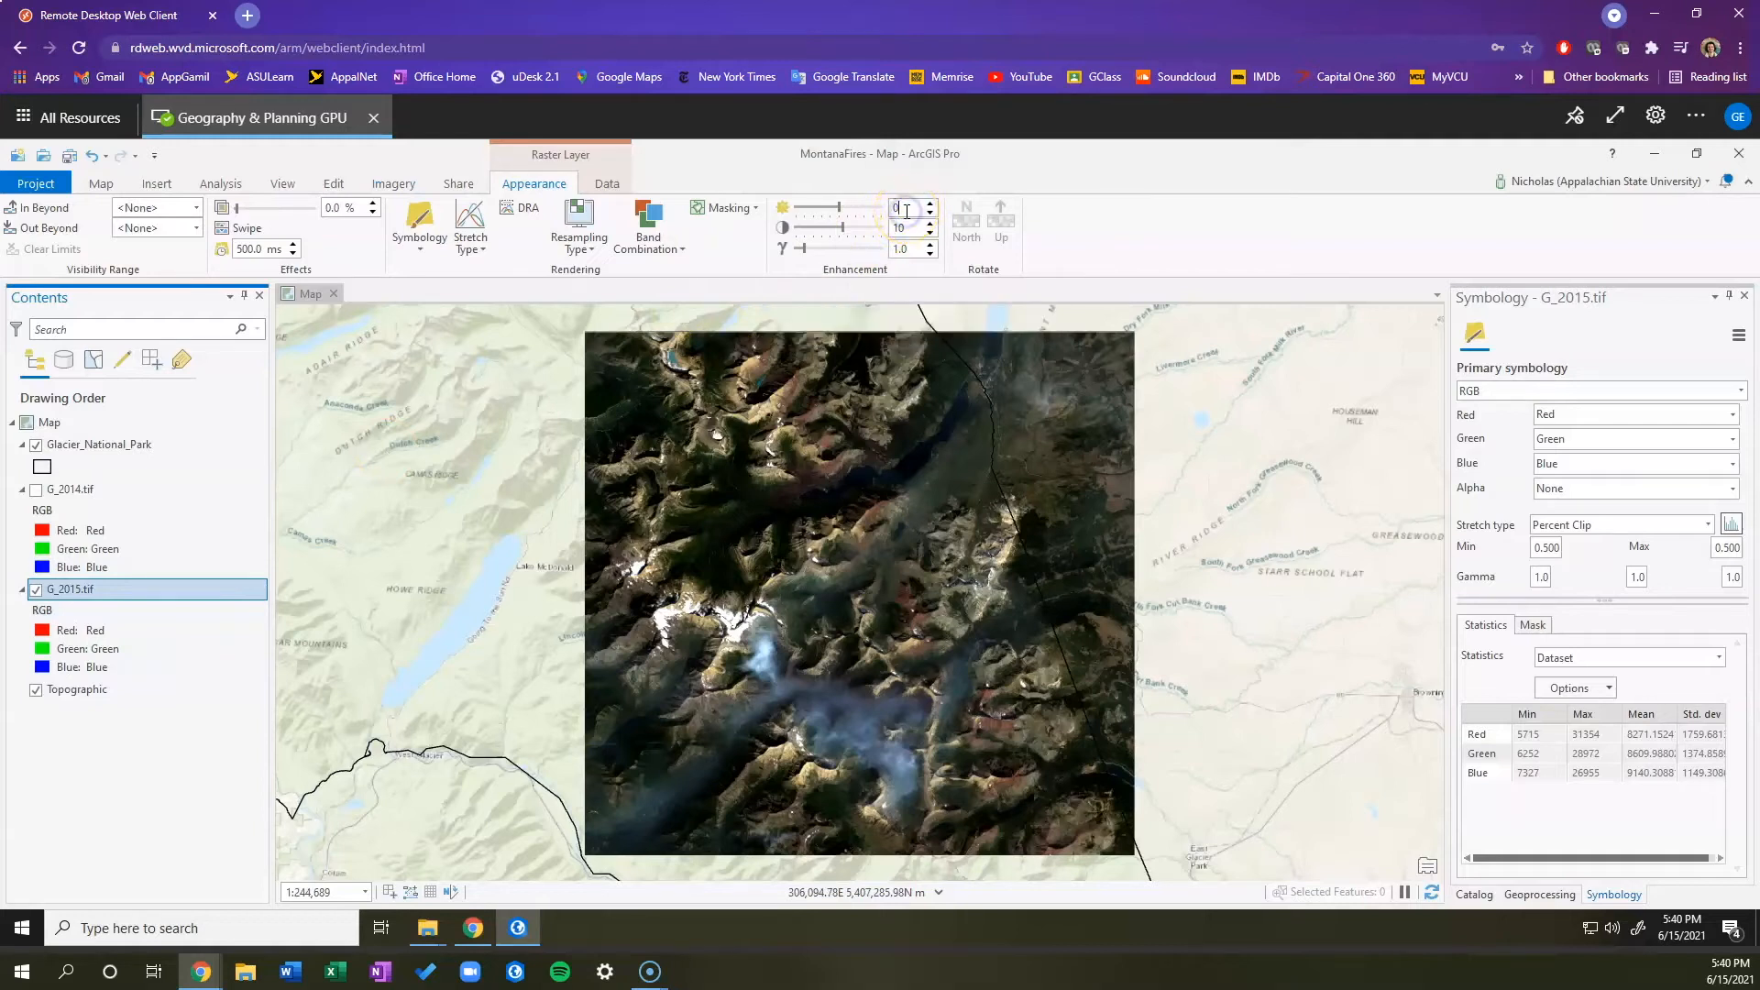
type("10")
left_click(909, 228)
key("BackSpace")
left_click(907, 247)
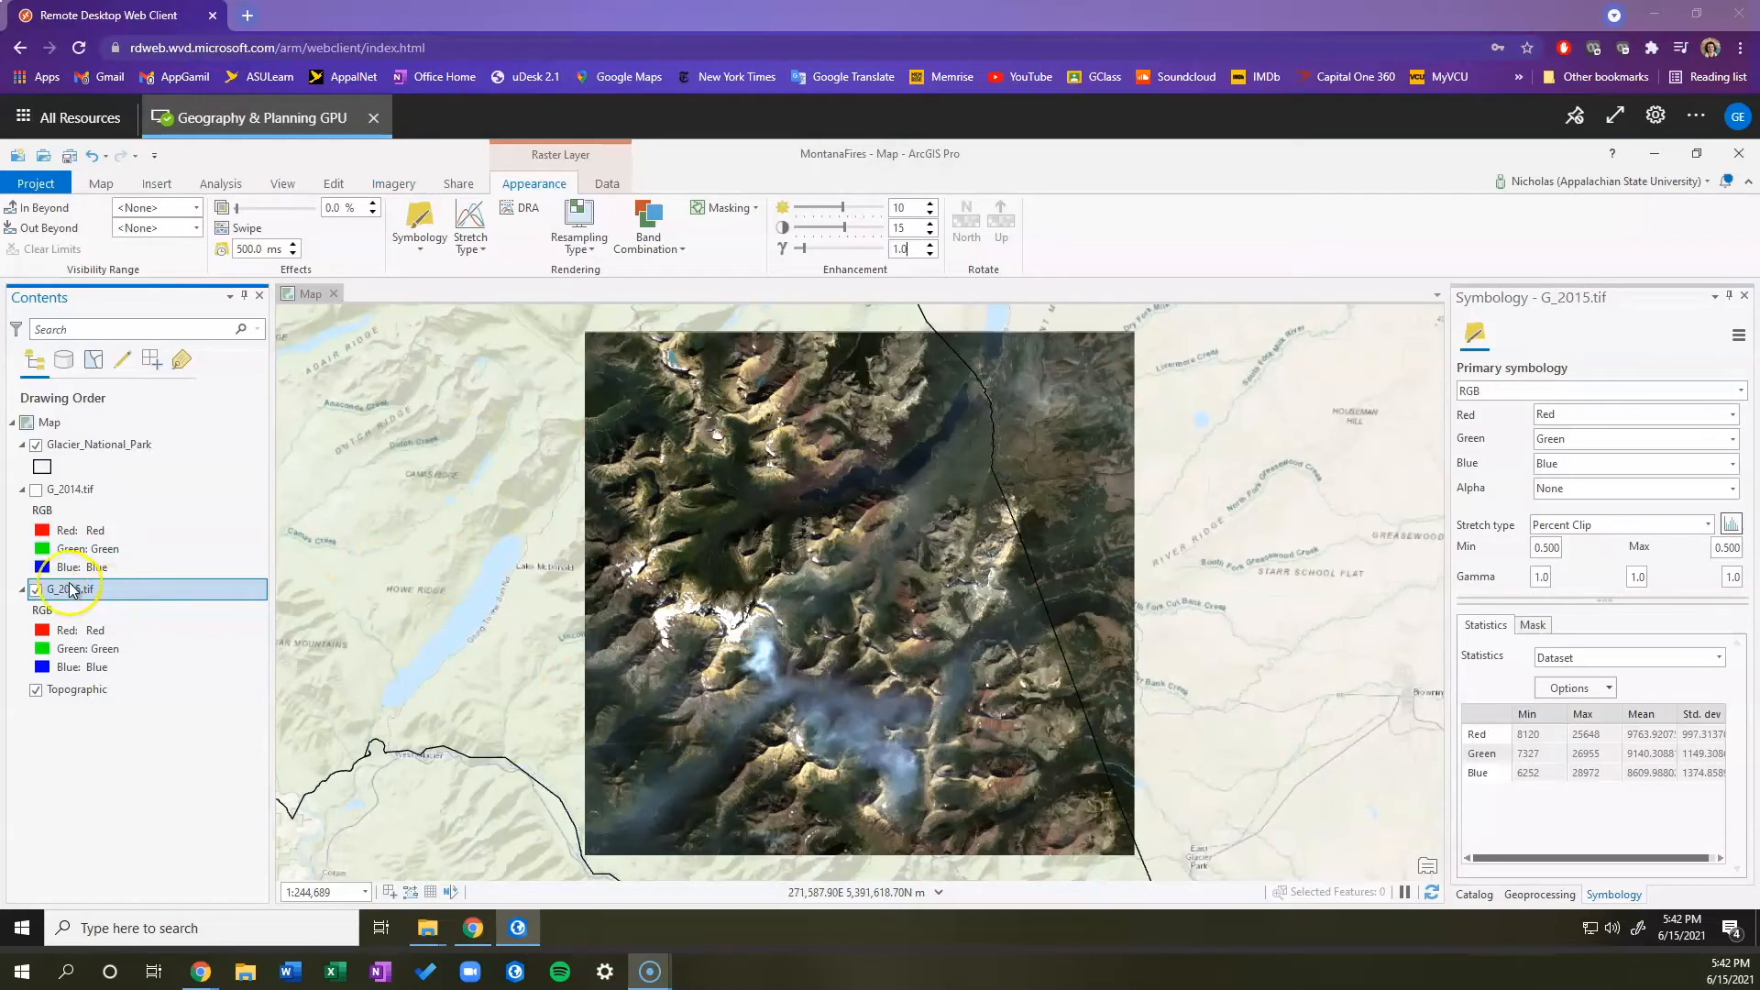
Step: Display the G_2015.tif layer with the Color Infrared band combination
left_click(134, 593)
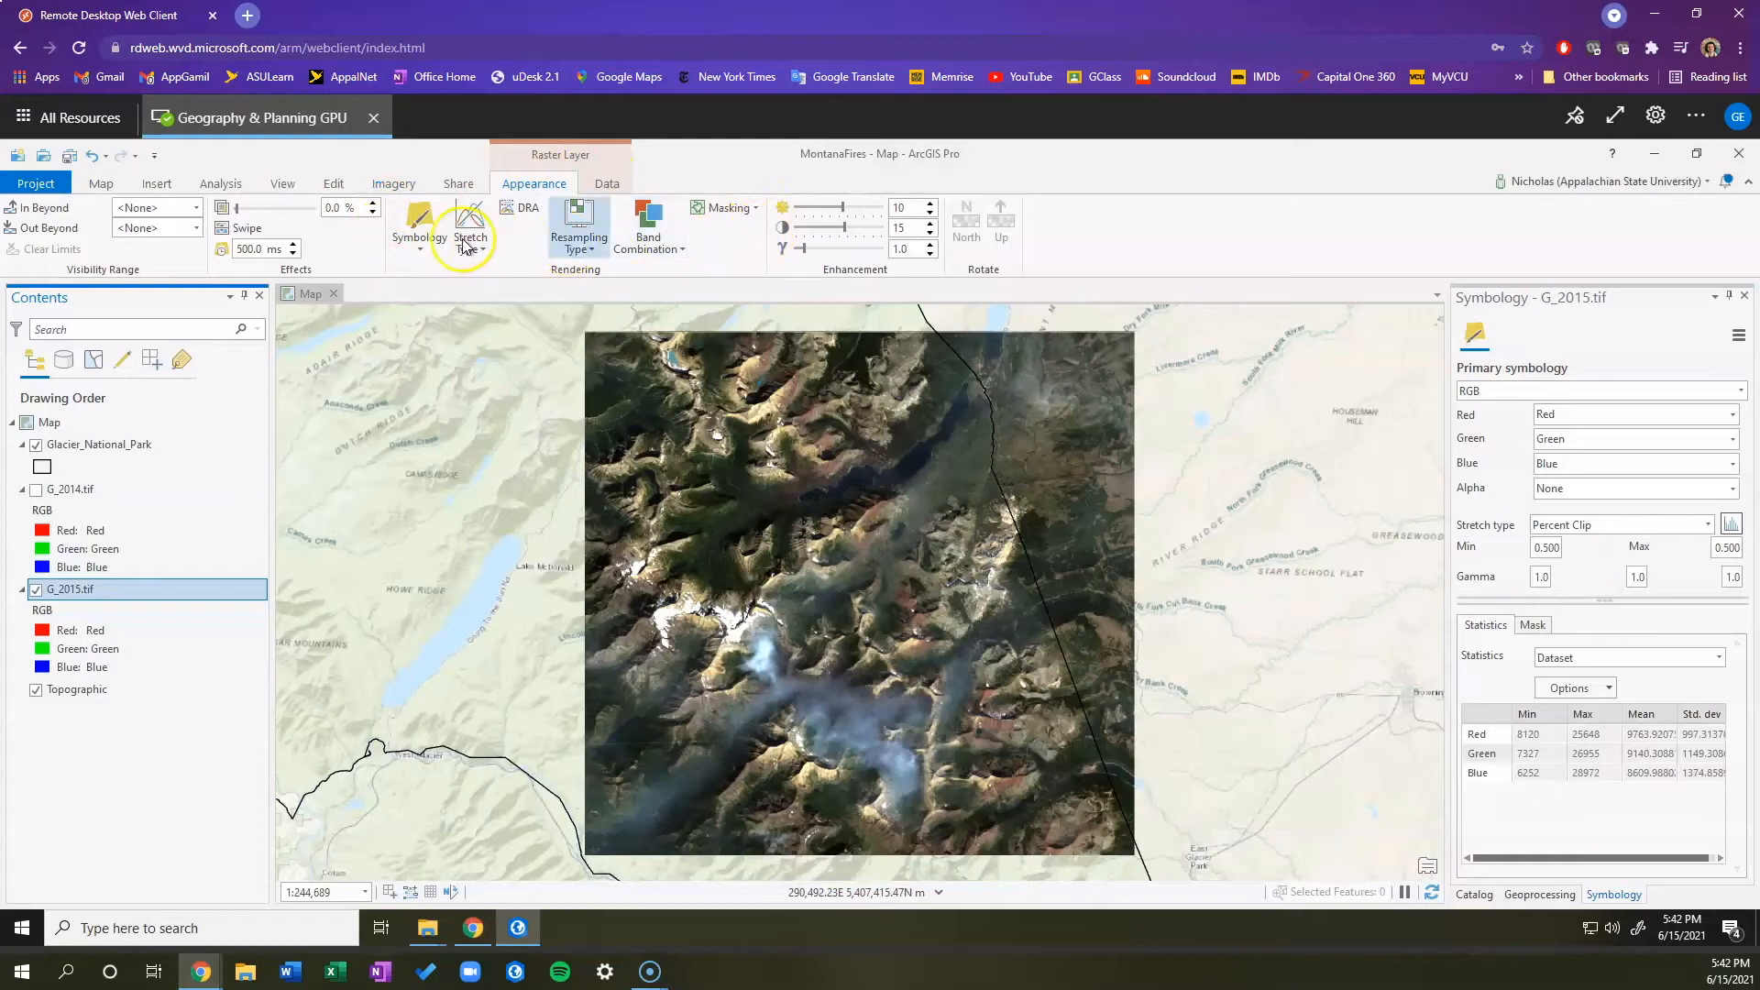
left_click(654, 239)
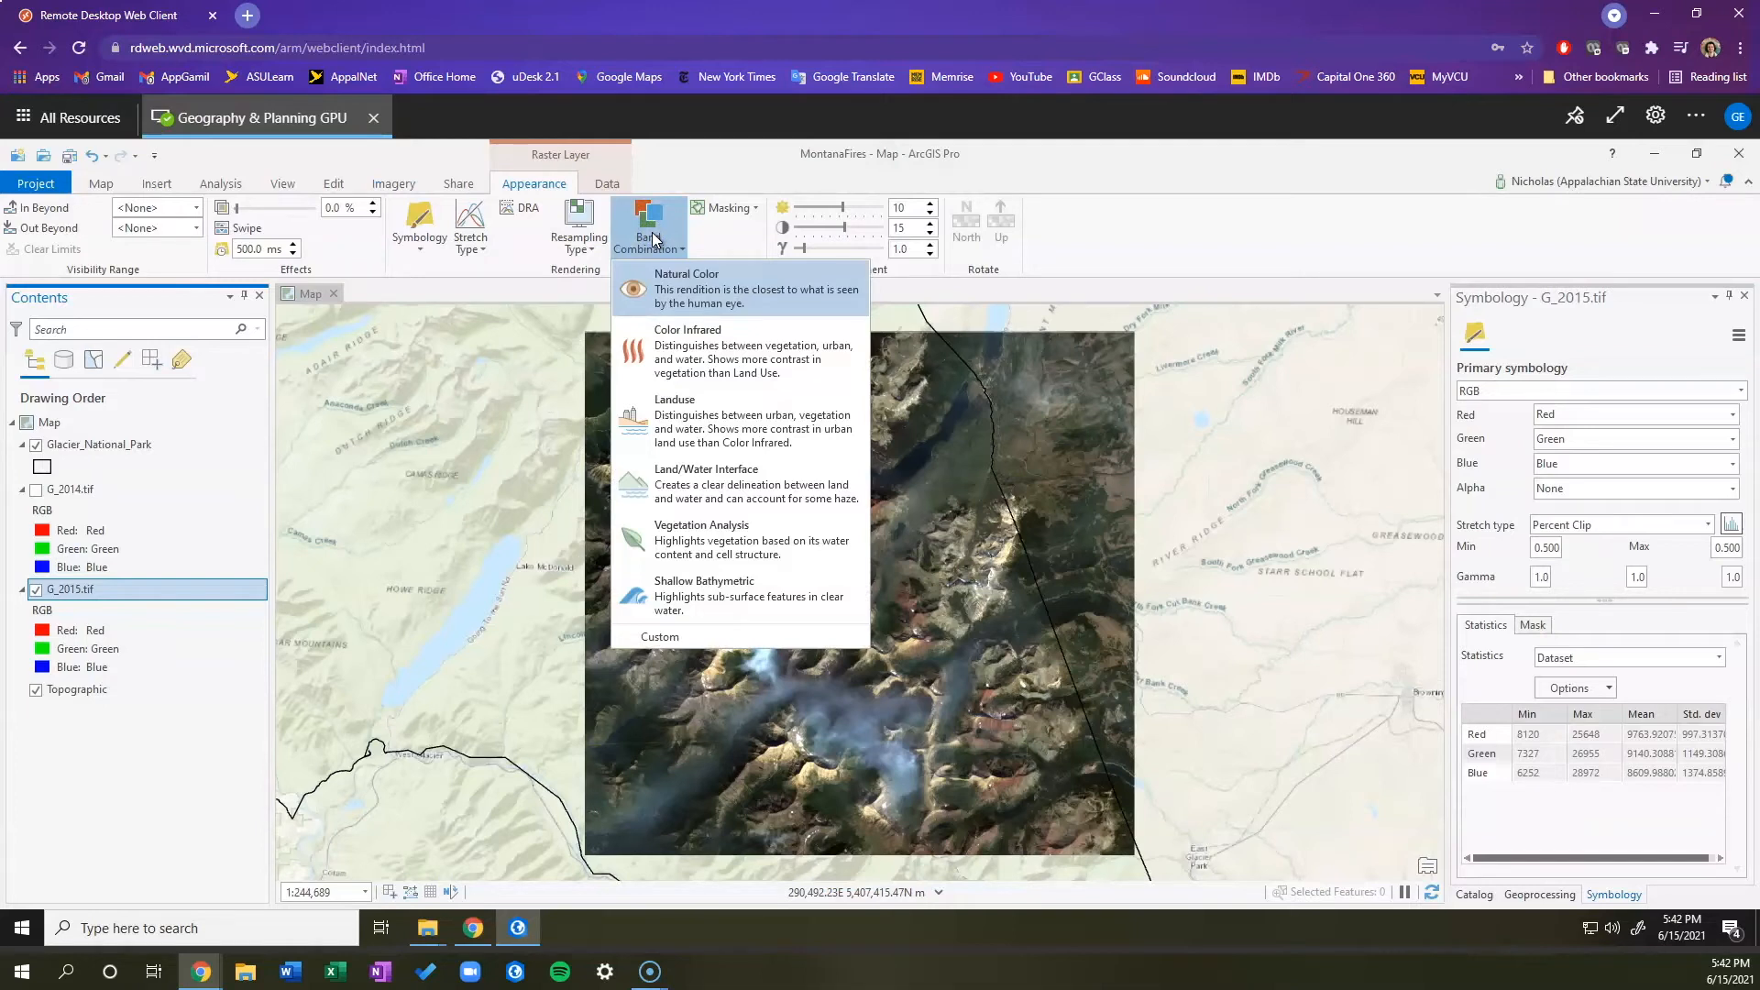
left_click(686, 339)
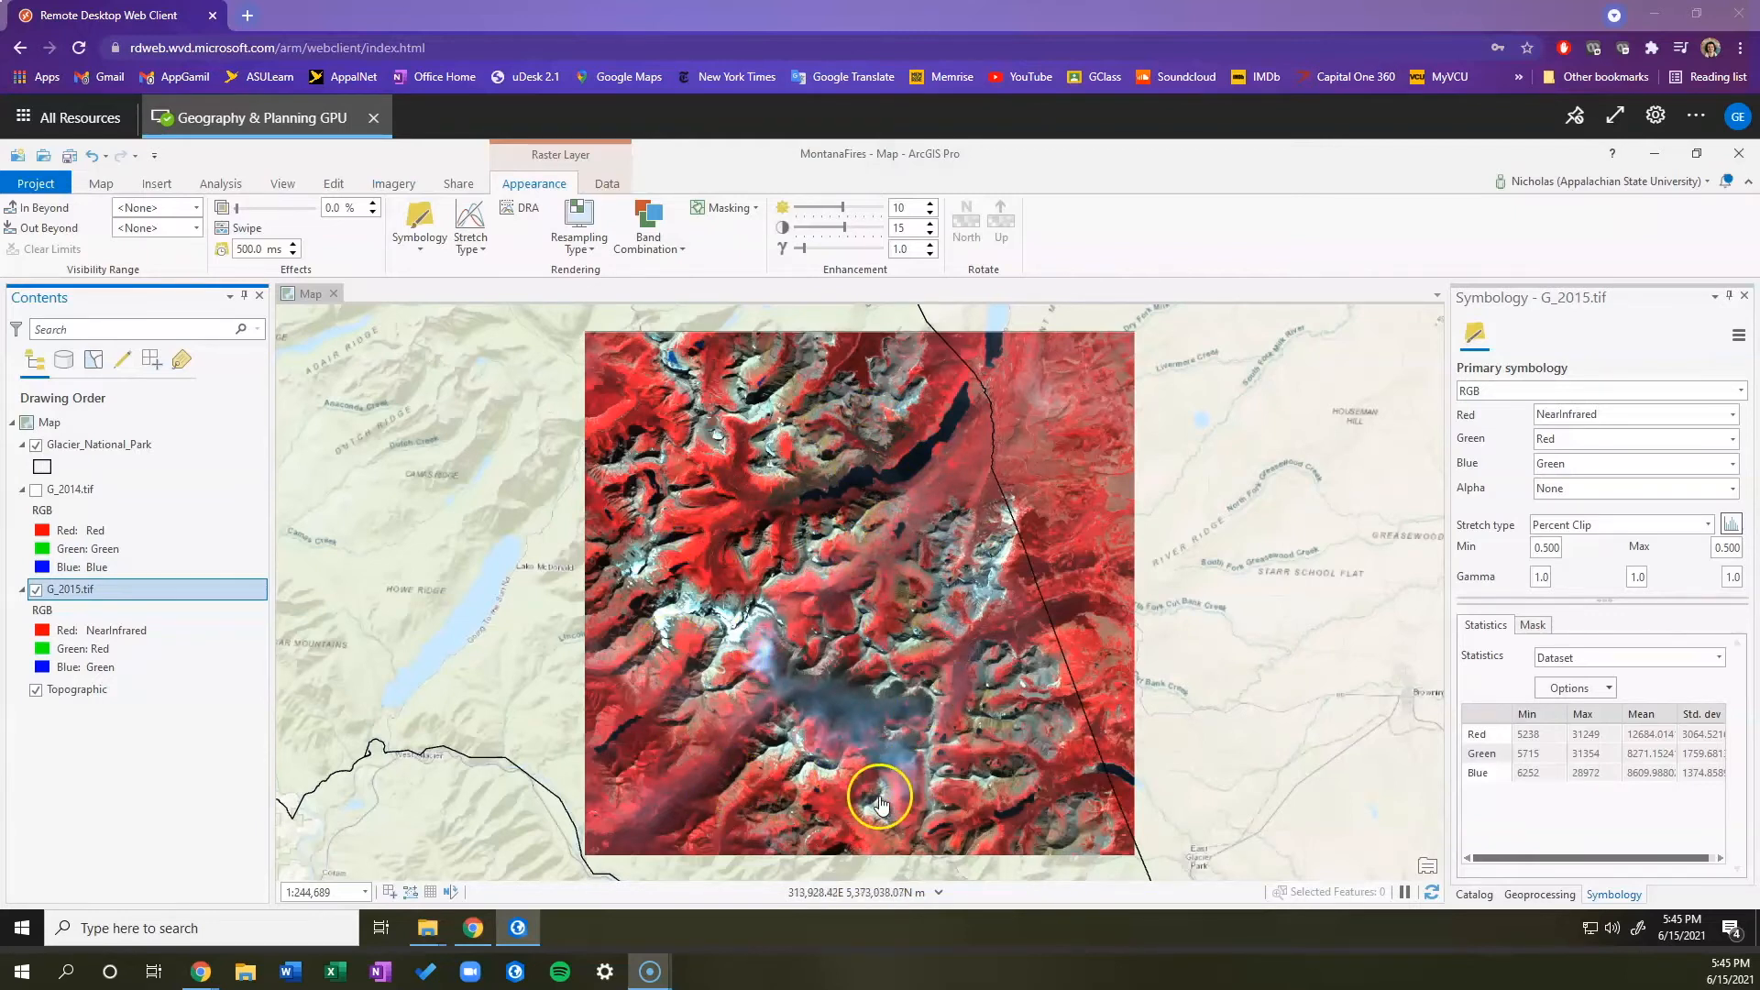
Step: Switch the G_2015.tif layer to the Land/Water Interface band combination
left_click(143, 592)
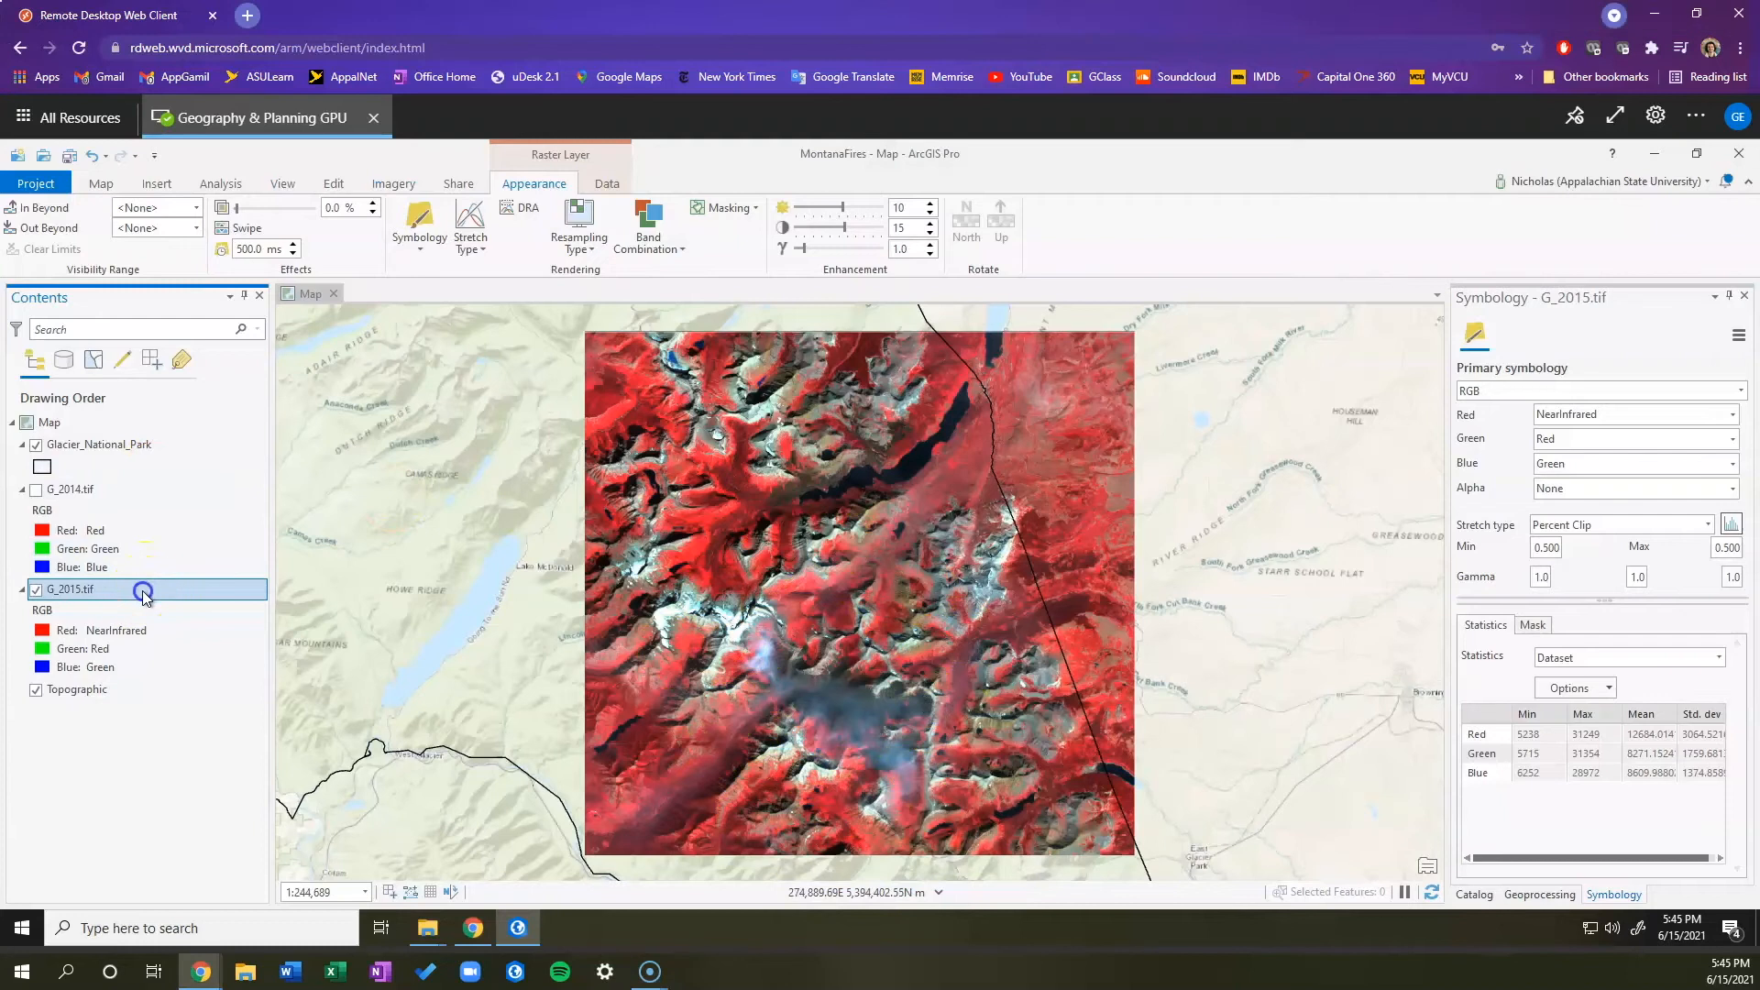
left_click(672, 252)
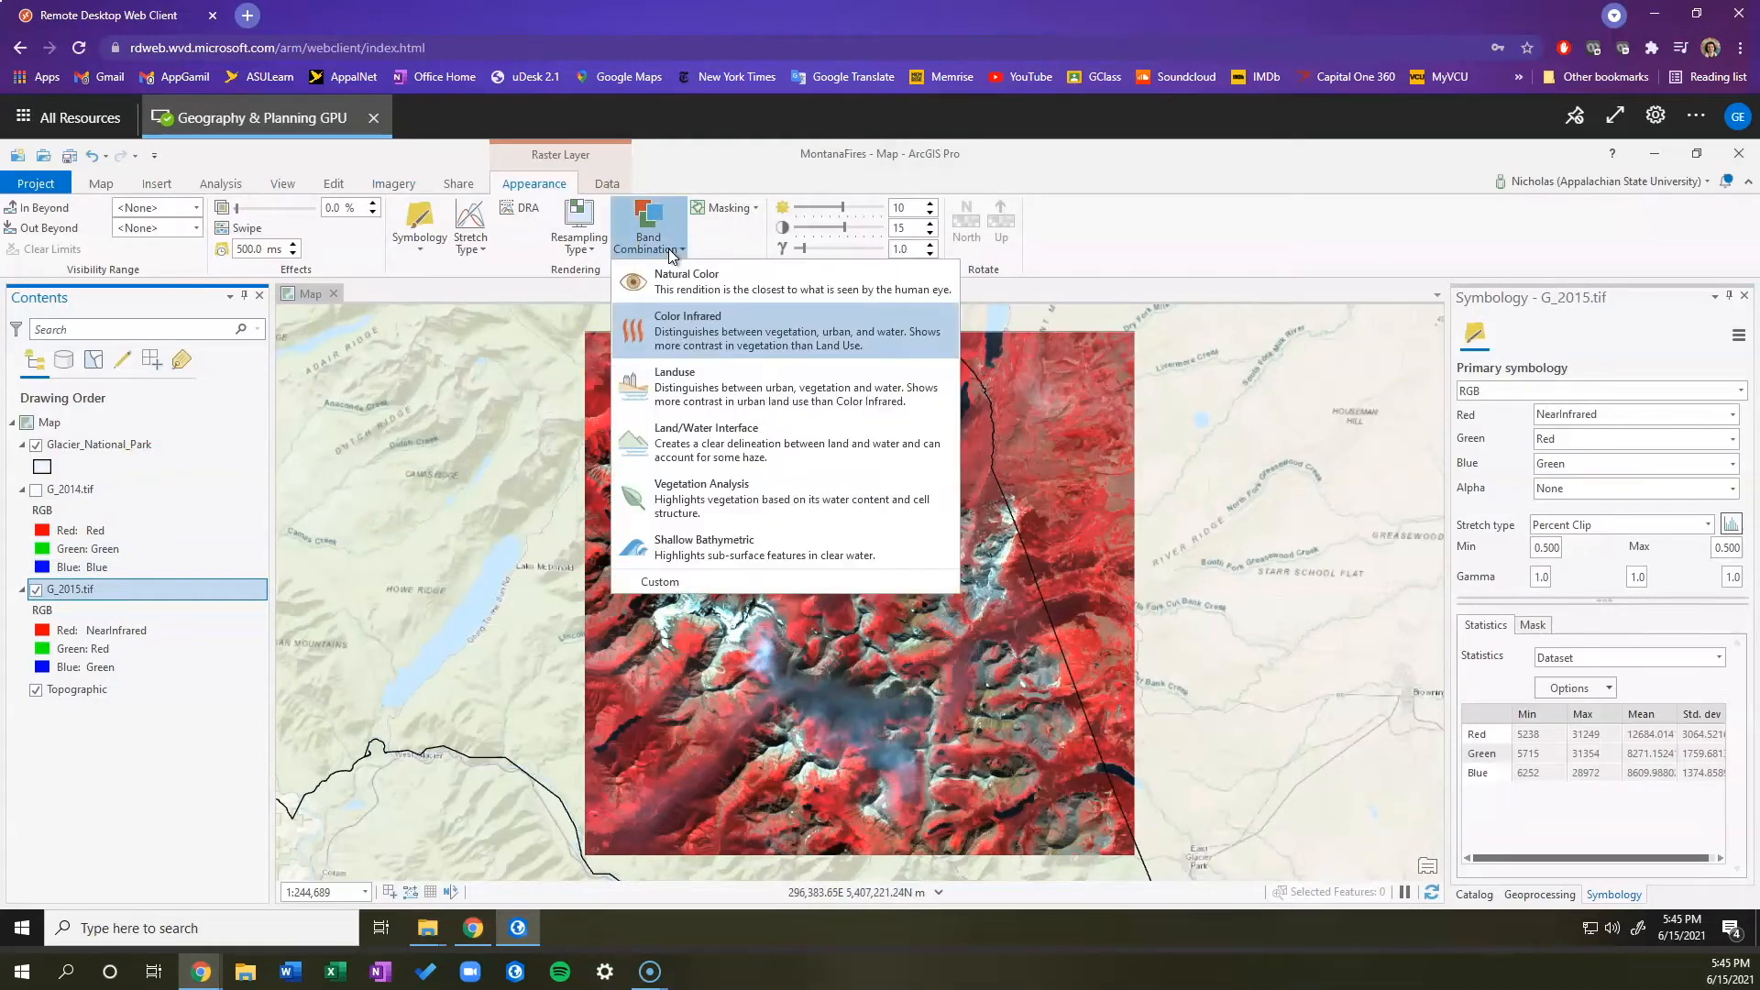
left_click(707, 453)
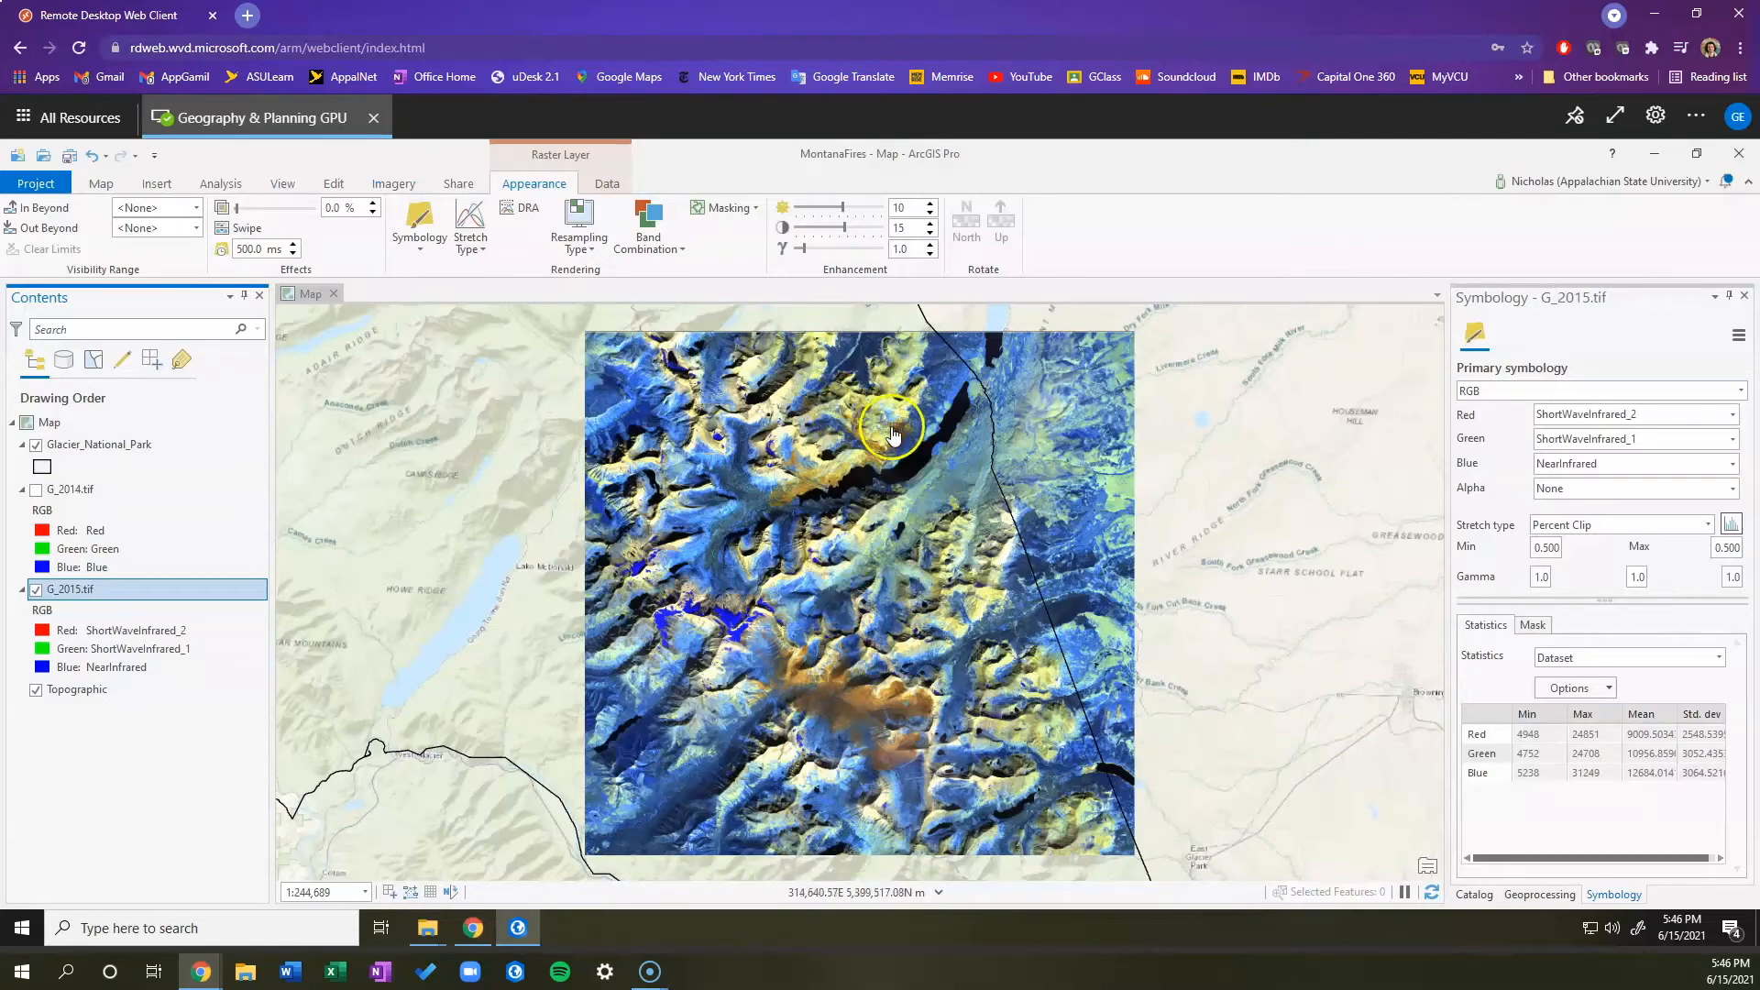
Step: Switch the G_2015.tif layer to the Vegetation Analysis band combination
left_click(807, 561)
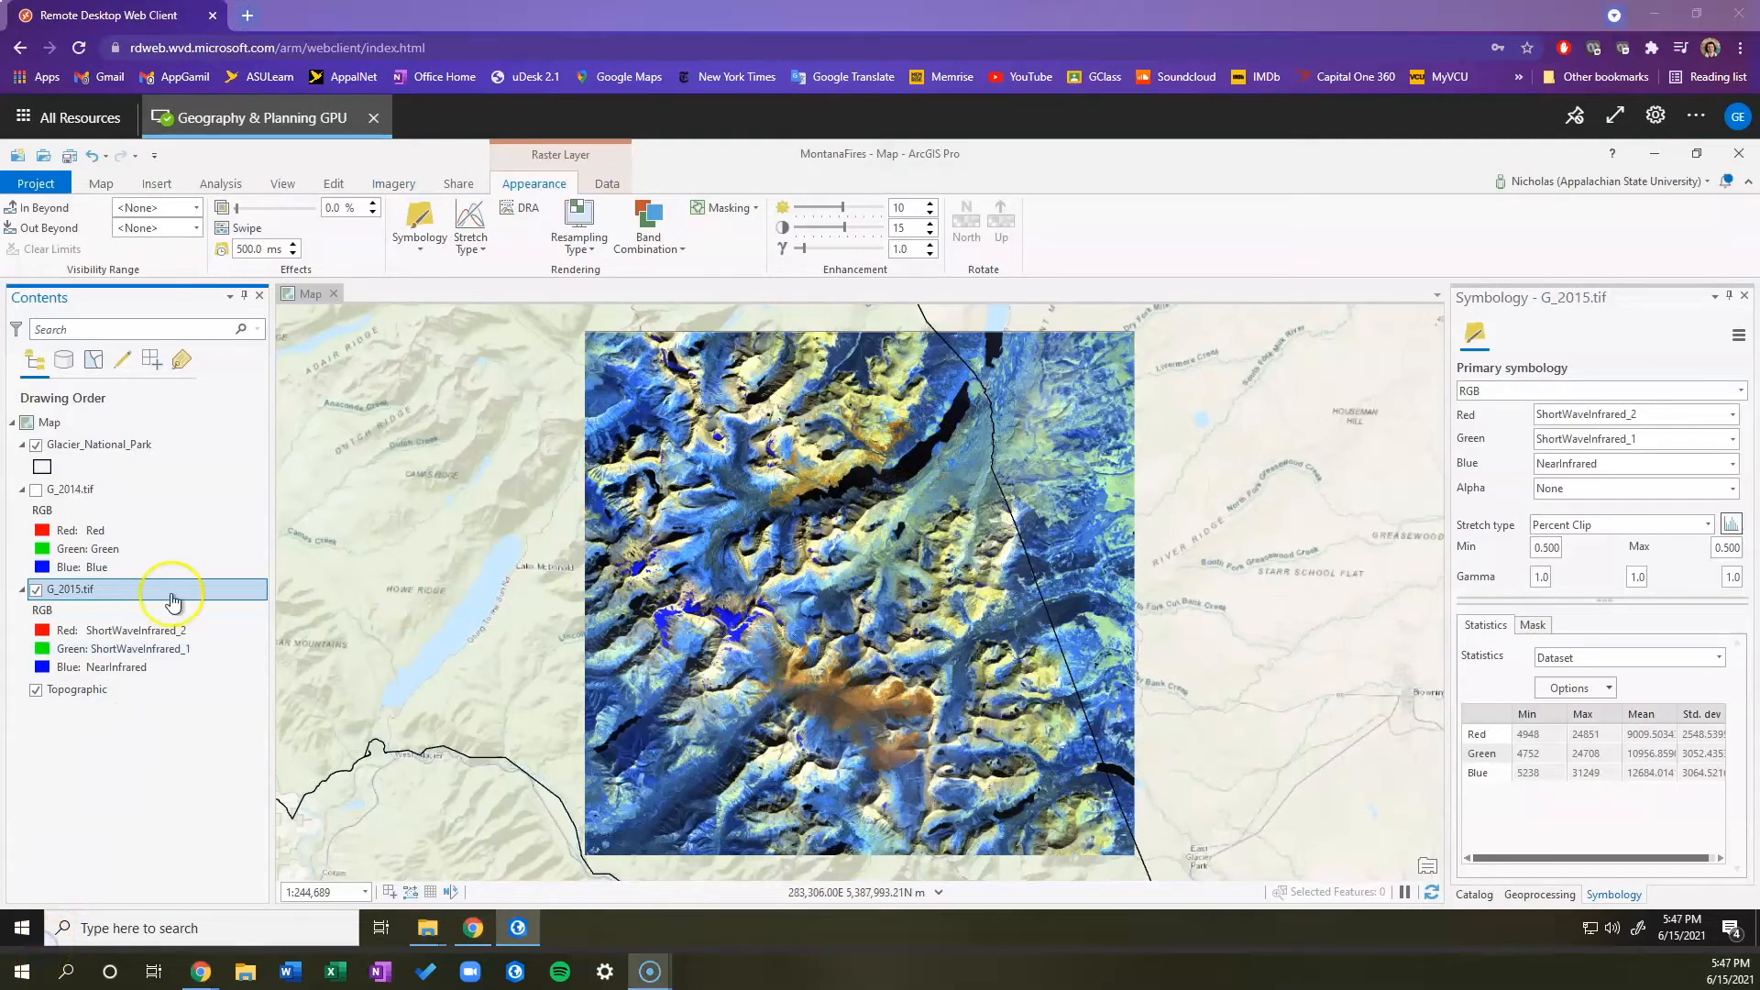
left_click(641, 250)
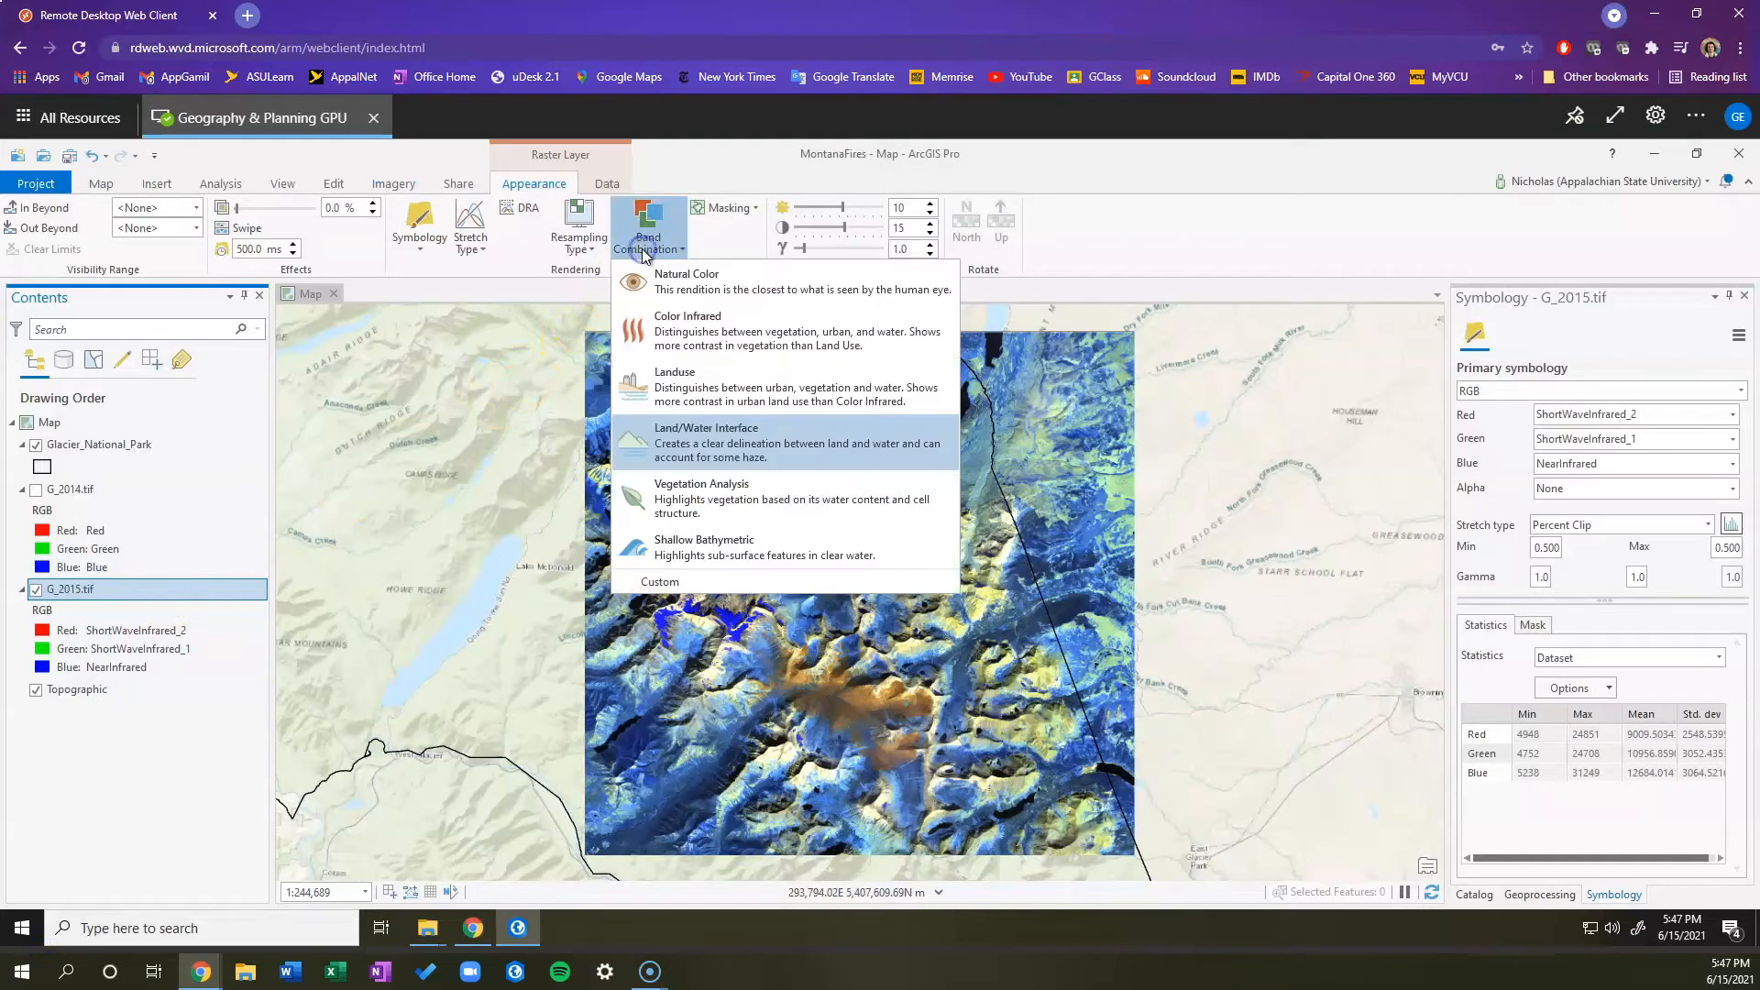
left_click(675, 495)
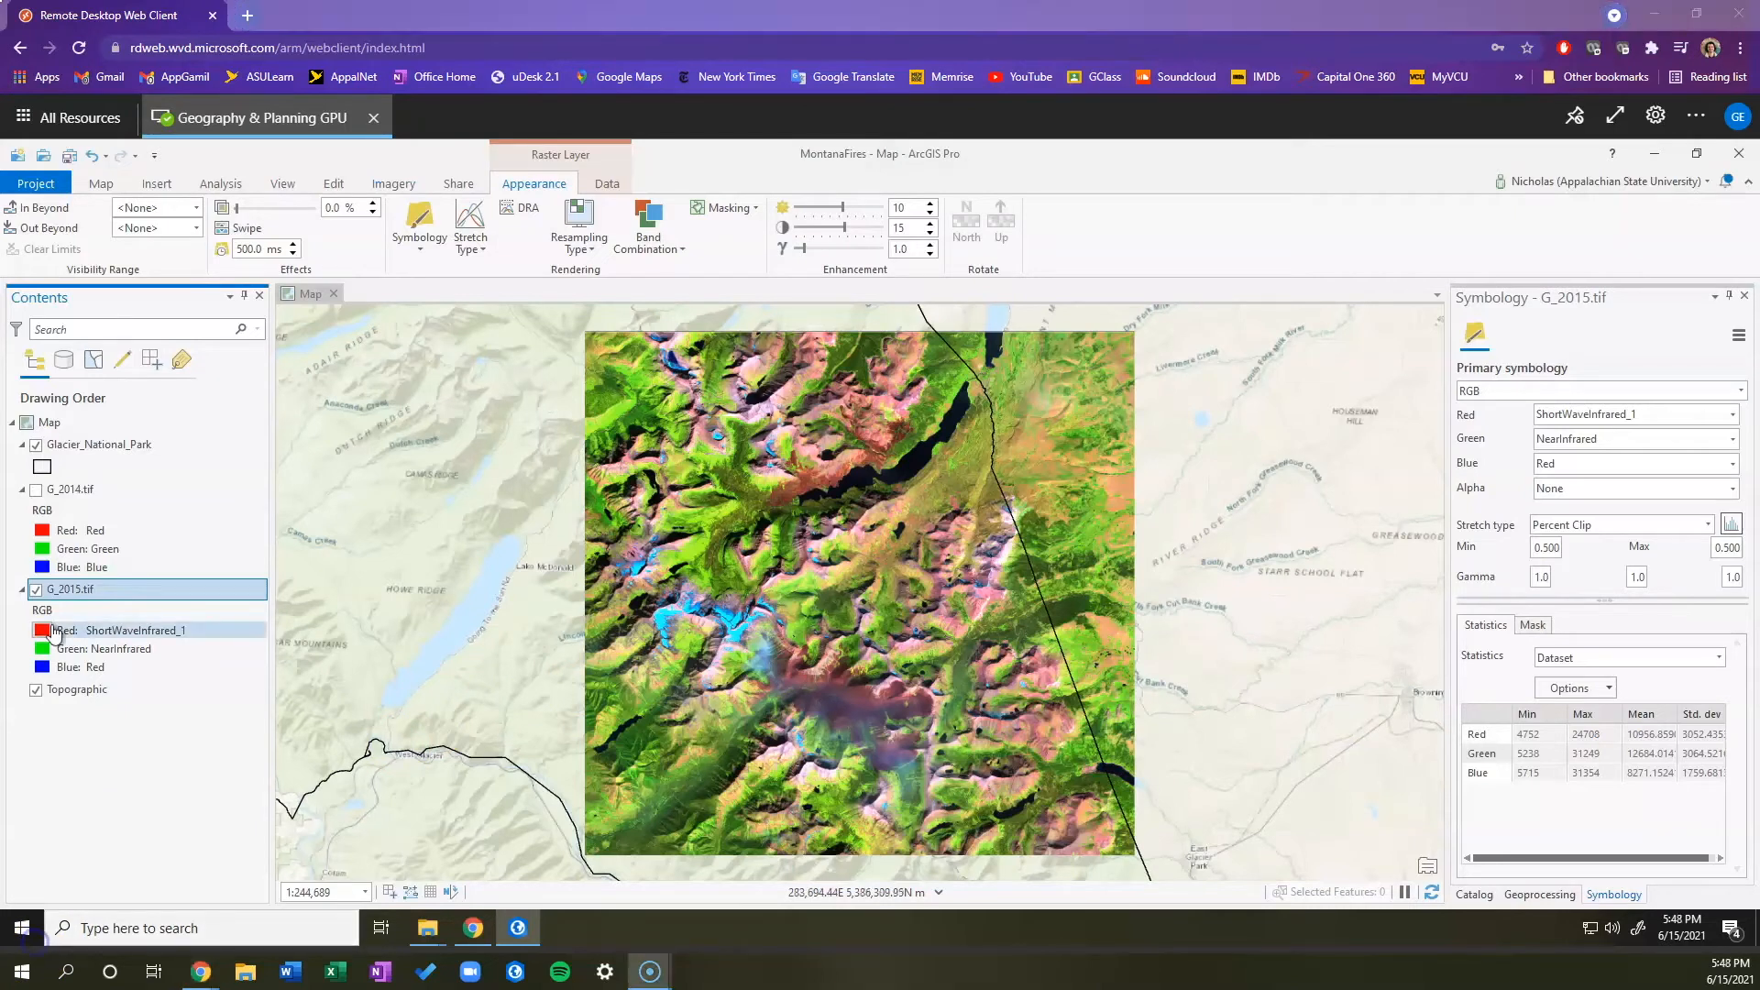
Step: Set up a custom band combination for G_2015.tif with ShortWaveInfrared_2 as red, NearInfrared as green and Blue as blue
left_click(138, 593)
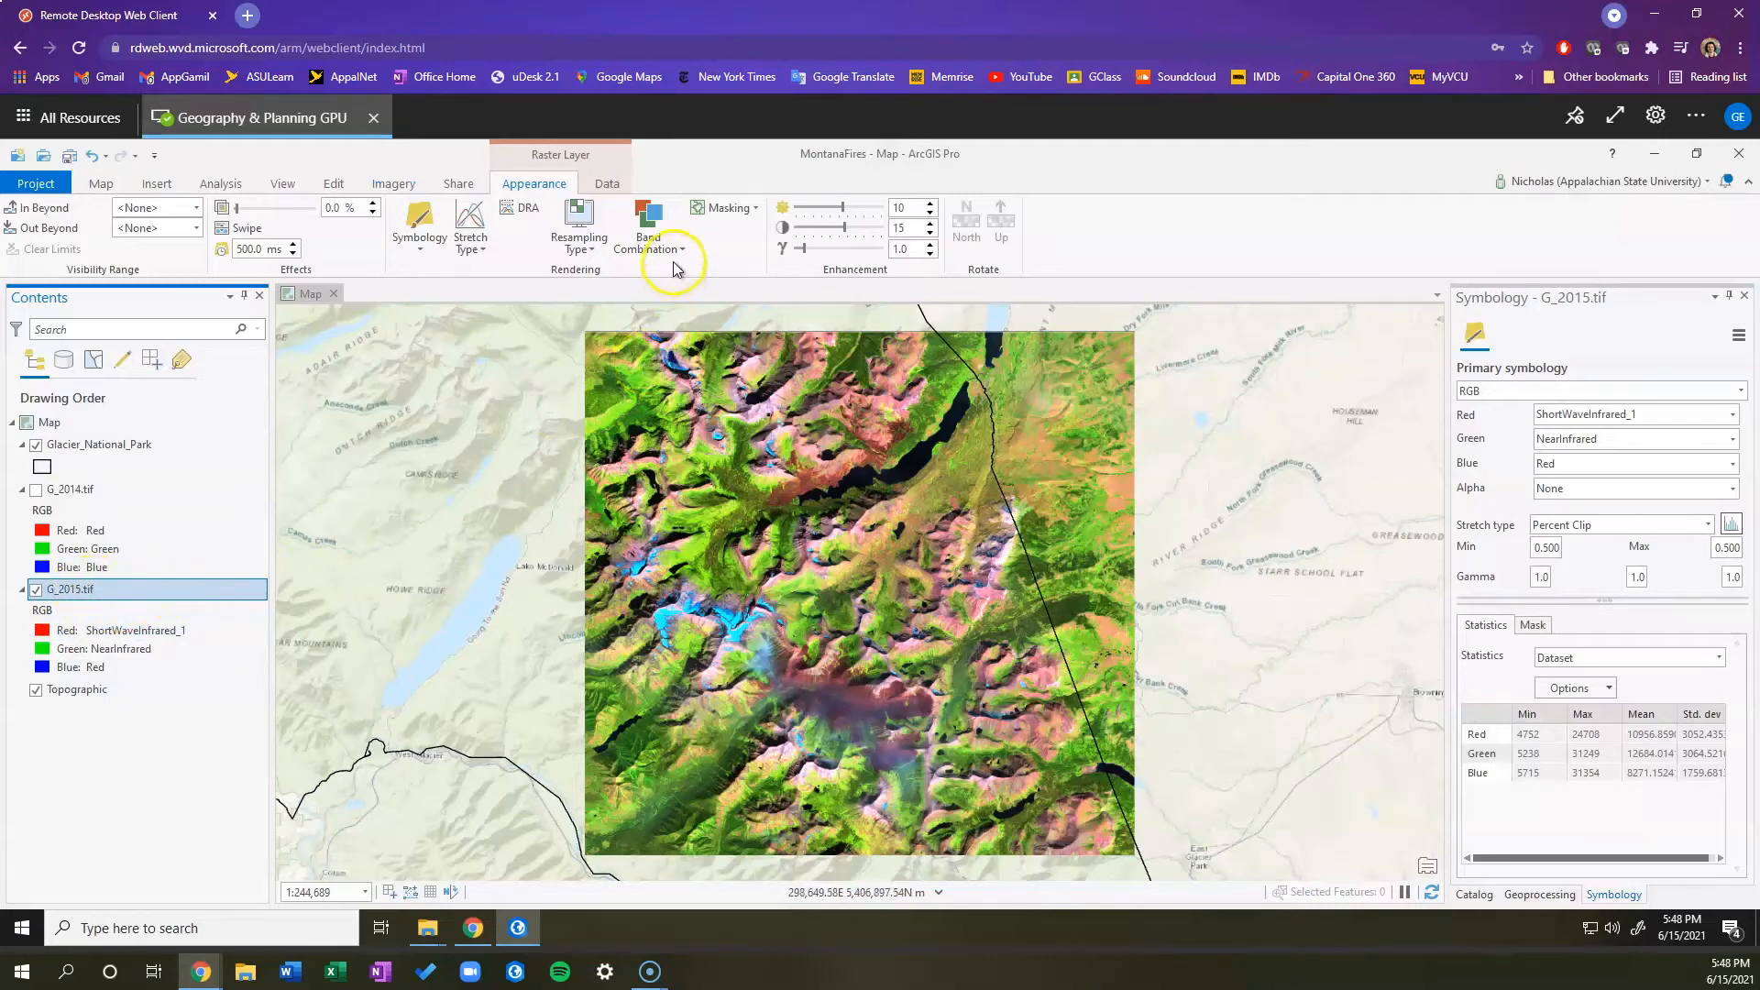
left_click(652, 242)
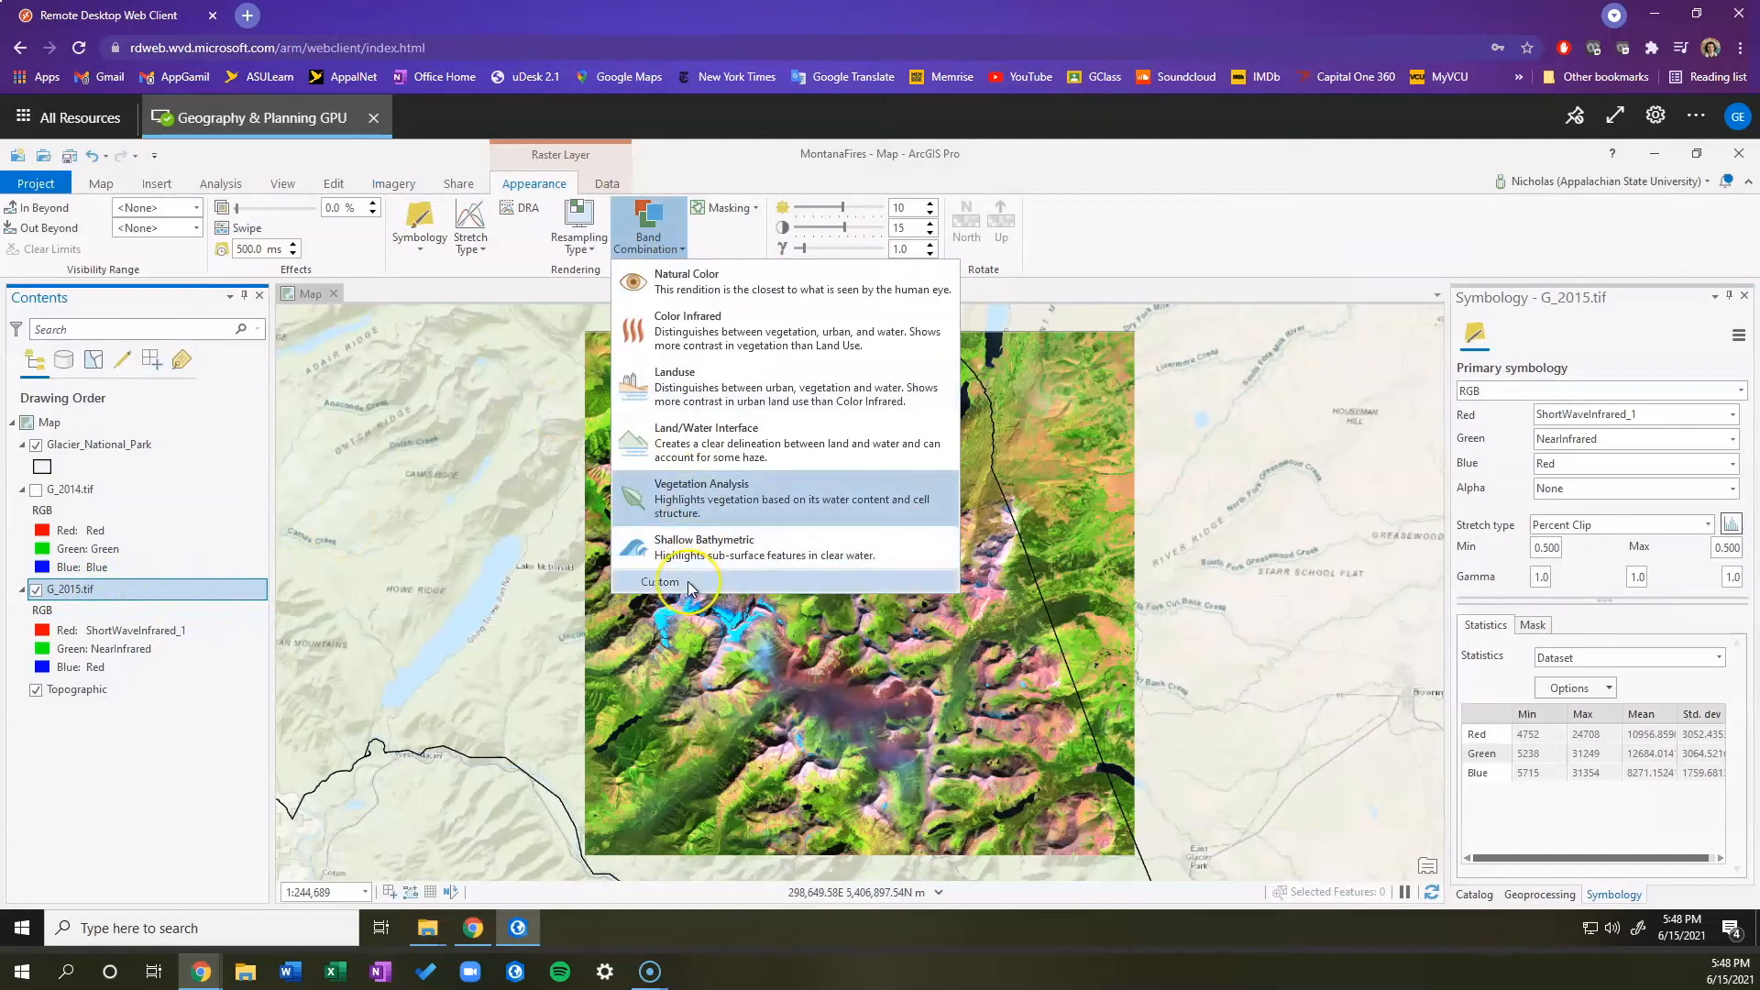
left_click(660, 582)
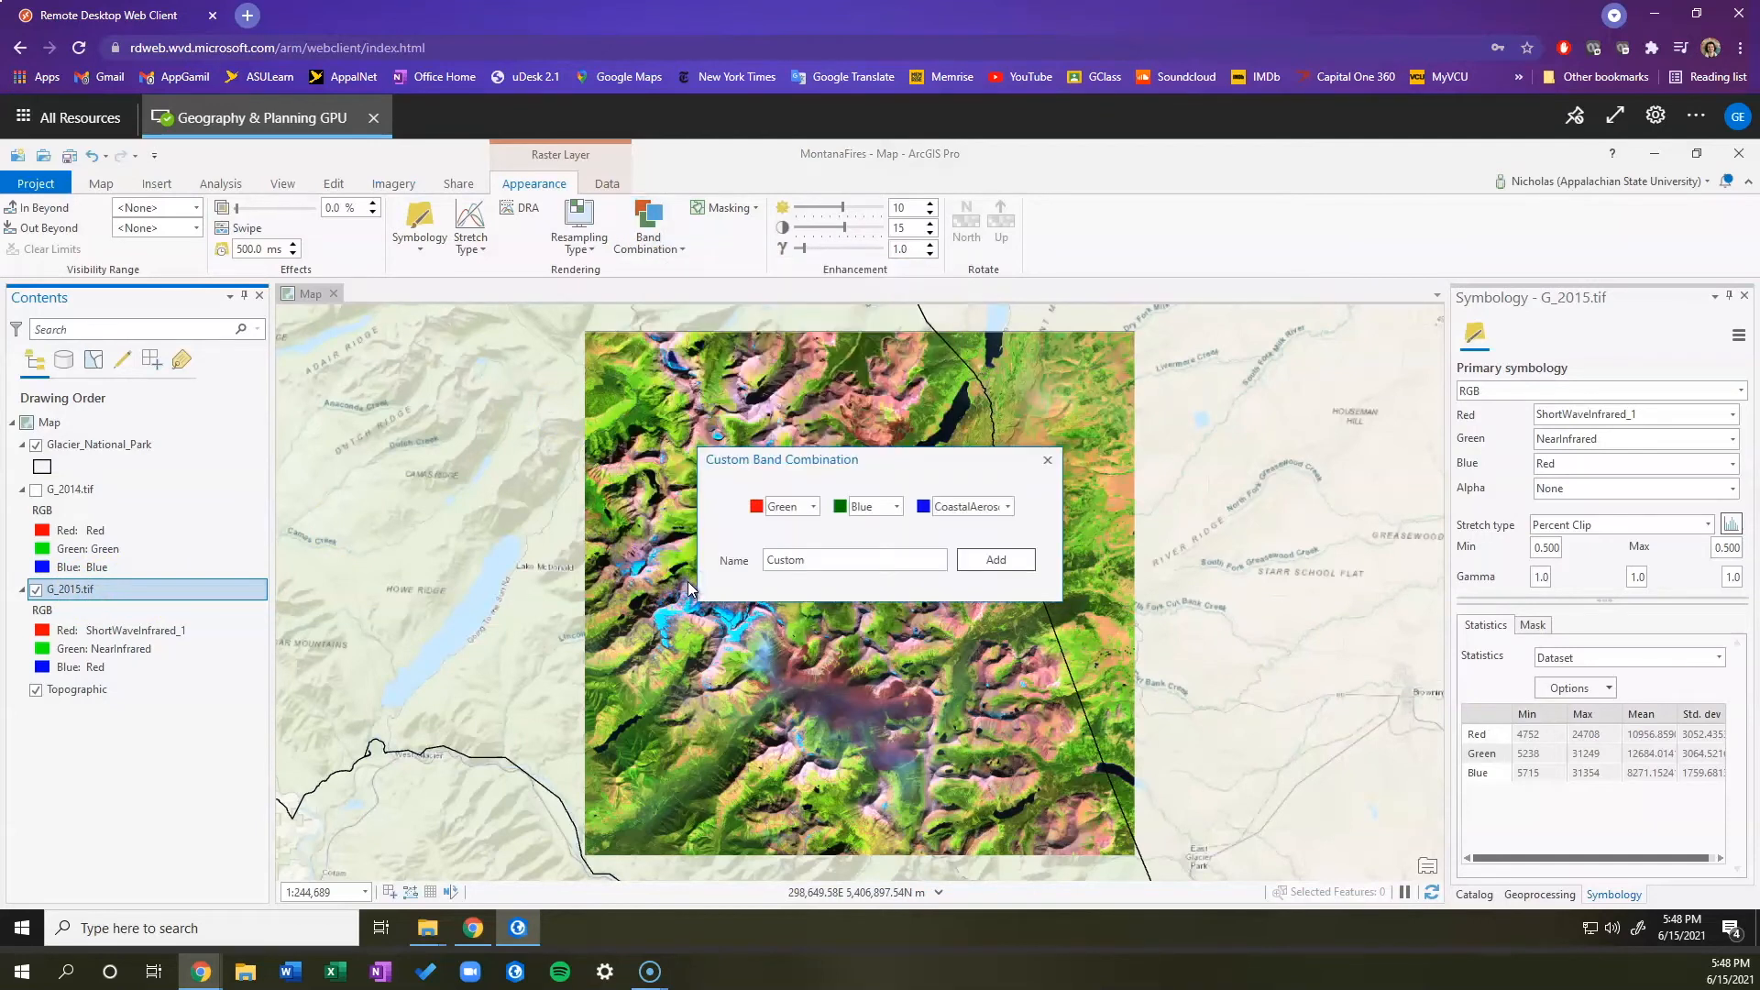
left_click(810, 510)
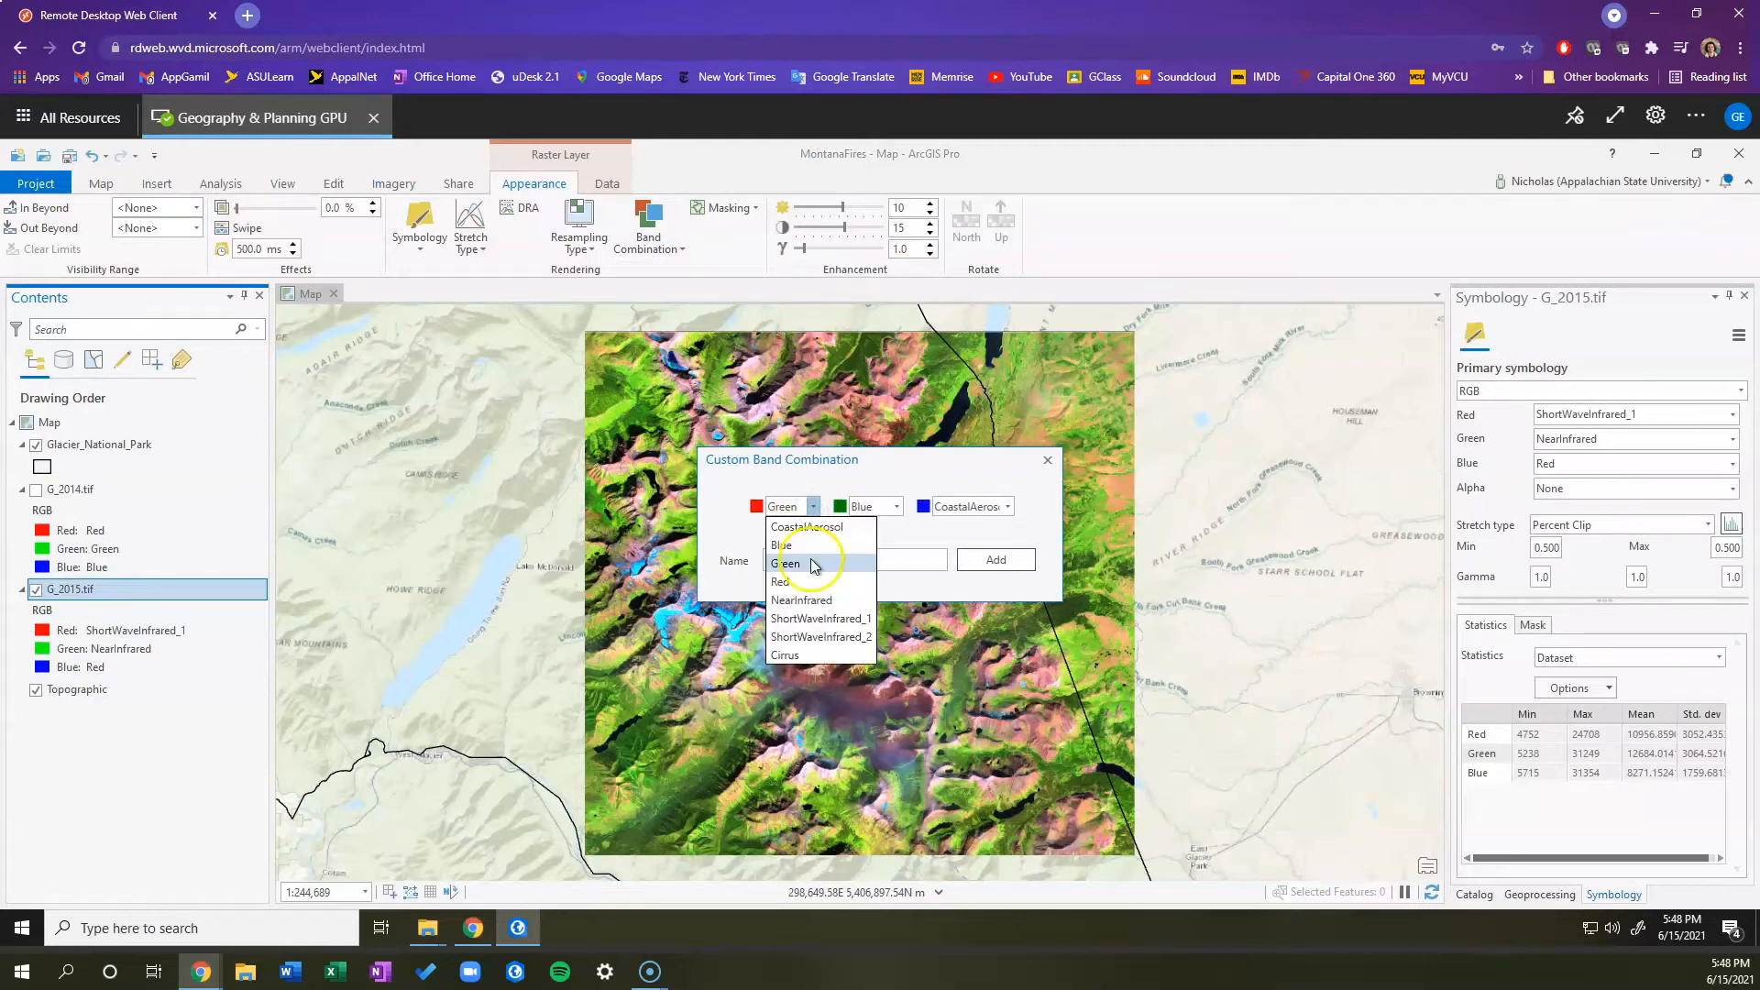
left_click(812, 637)
left_click(913, 507)
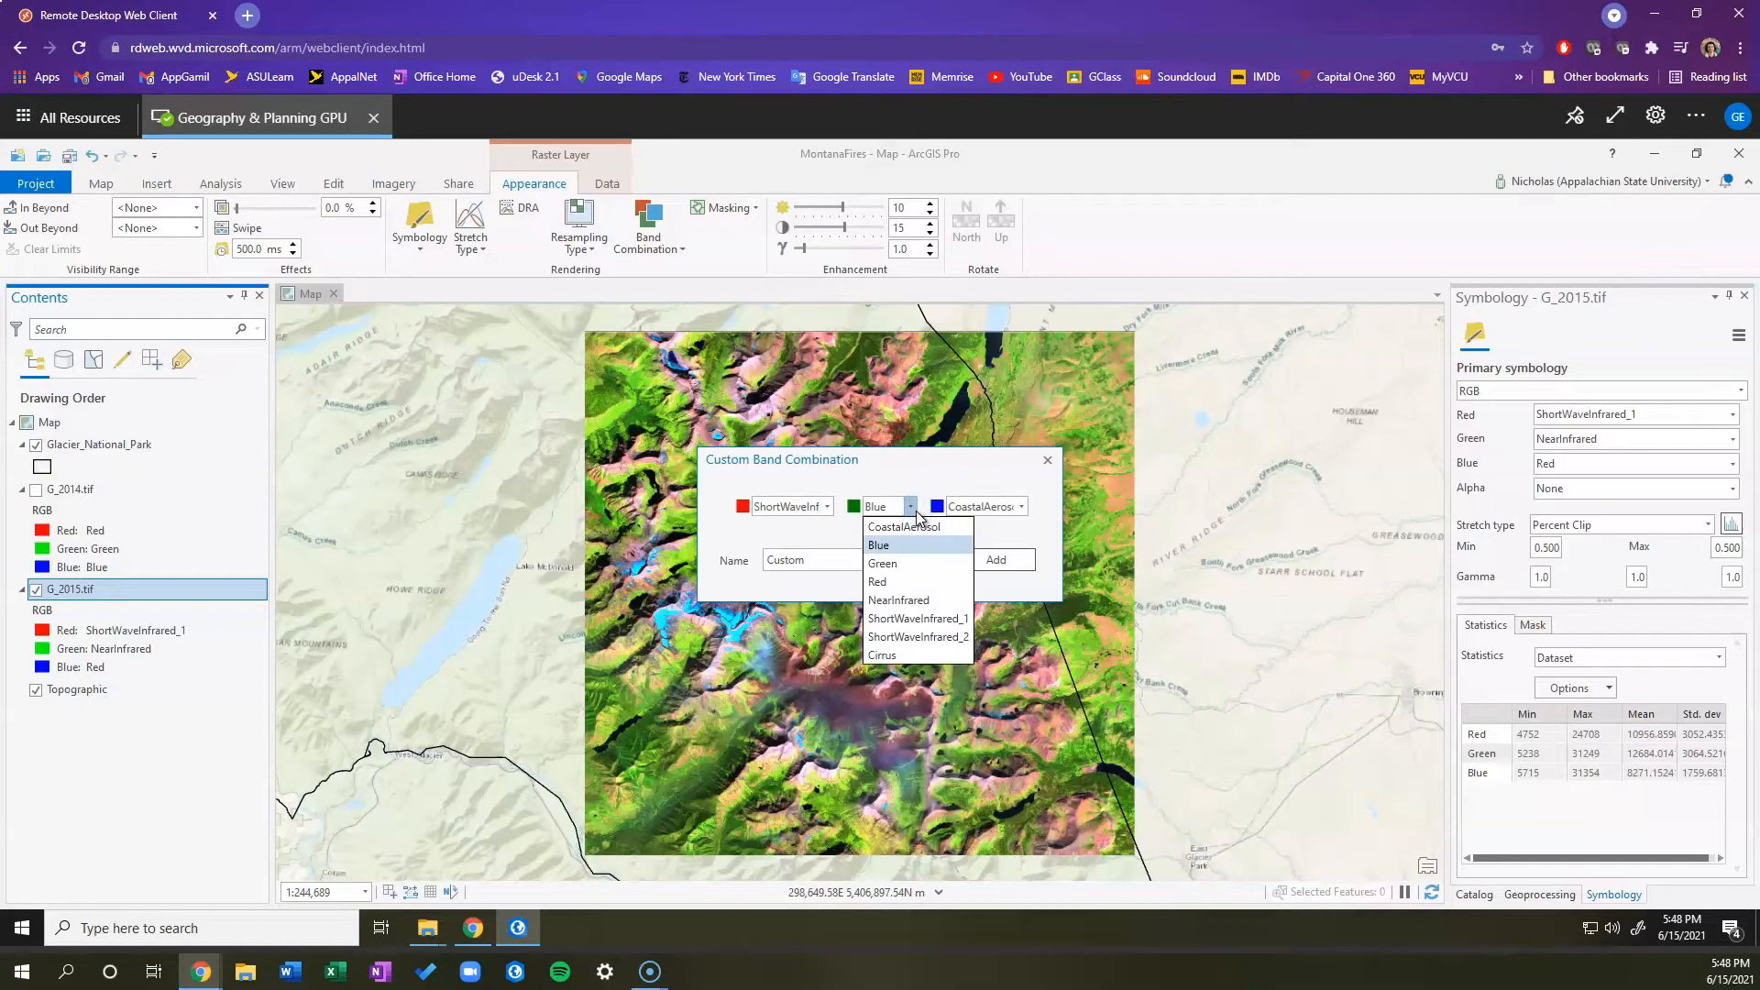
left_click(899, 600)
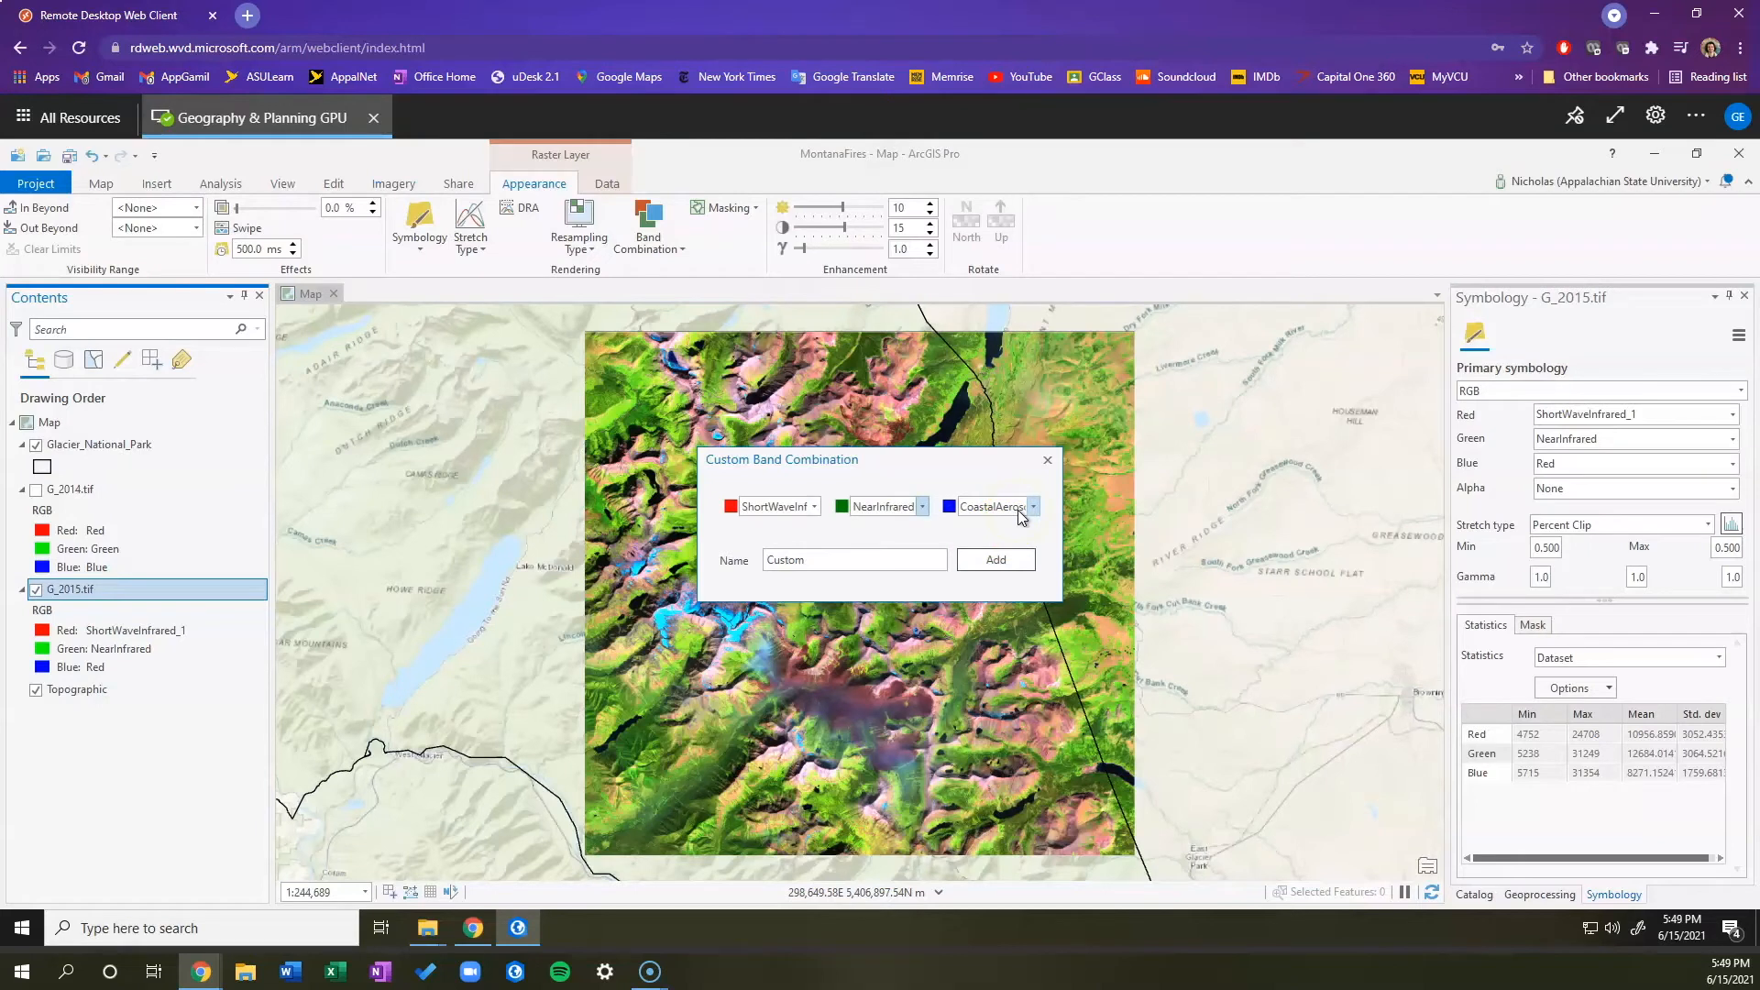
left_click(1018, 510)
left_click(1006, 544)
Step: Name the custom band combination Burn Scar Analysis and add it
double_click(913, 568)
key("BackSpace")
type("Burn Scar Analysis")
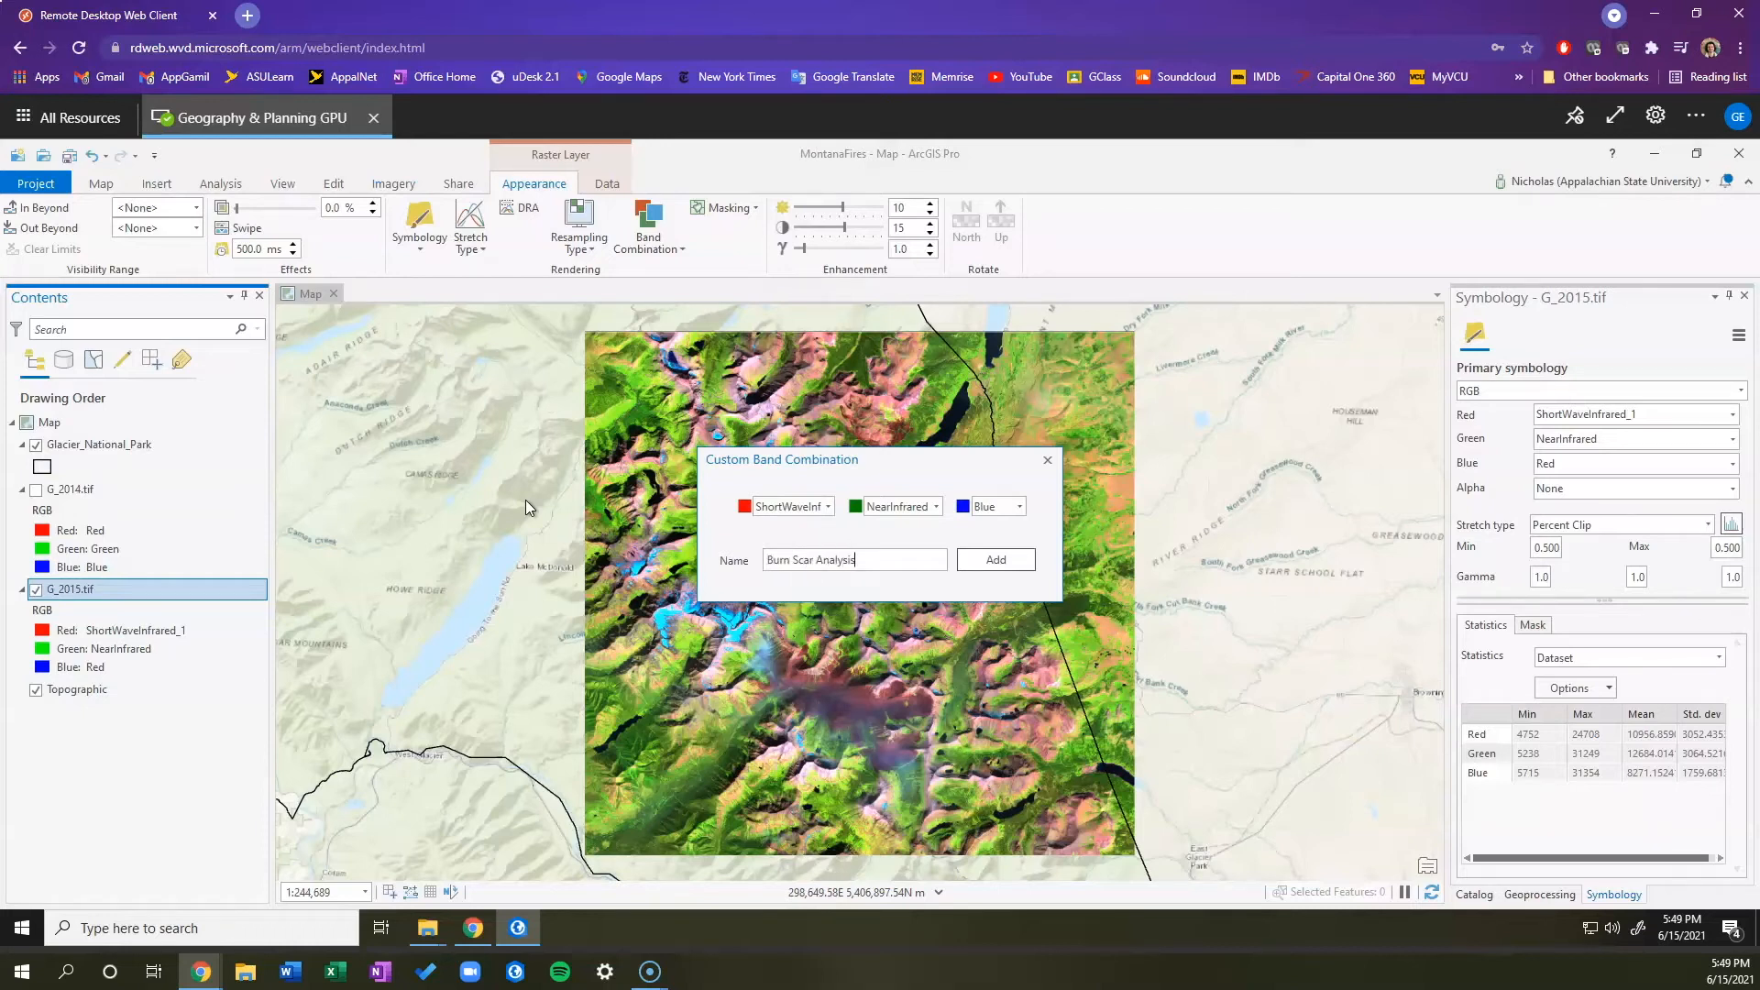
left_click(979, 556)
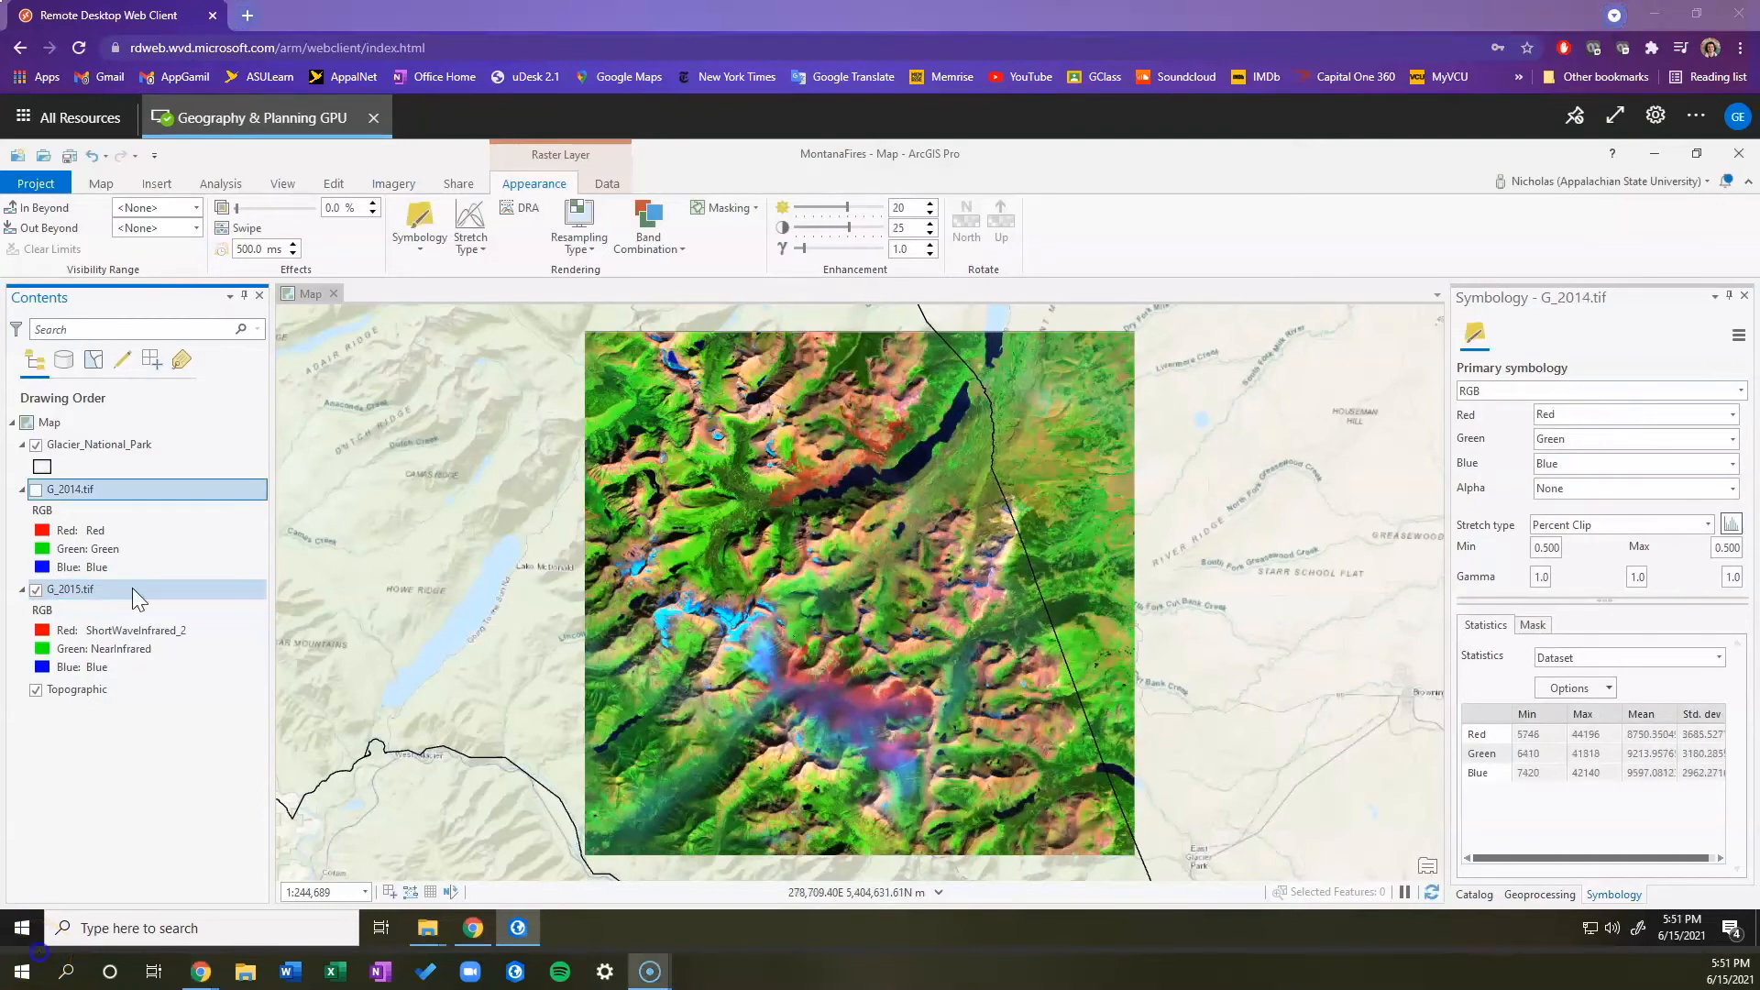
Step: Turn on the G_2014.tif layer and apply the Burn Scar Analysis band combination to it
left_click(132, 589)
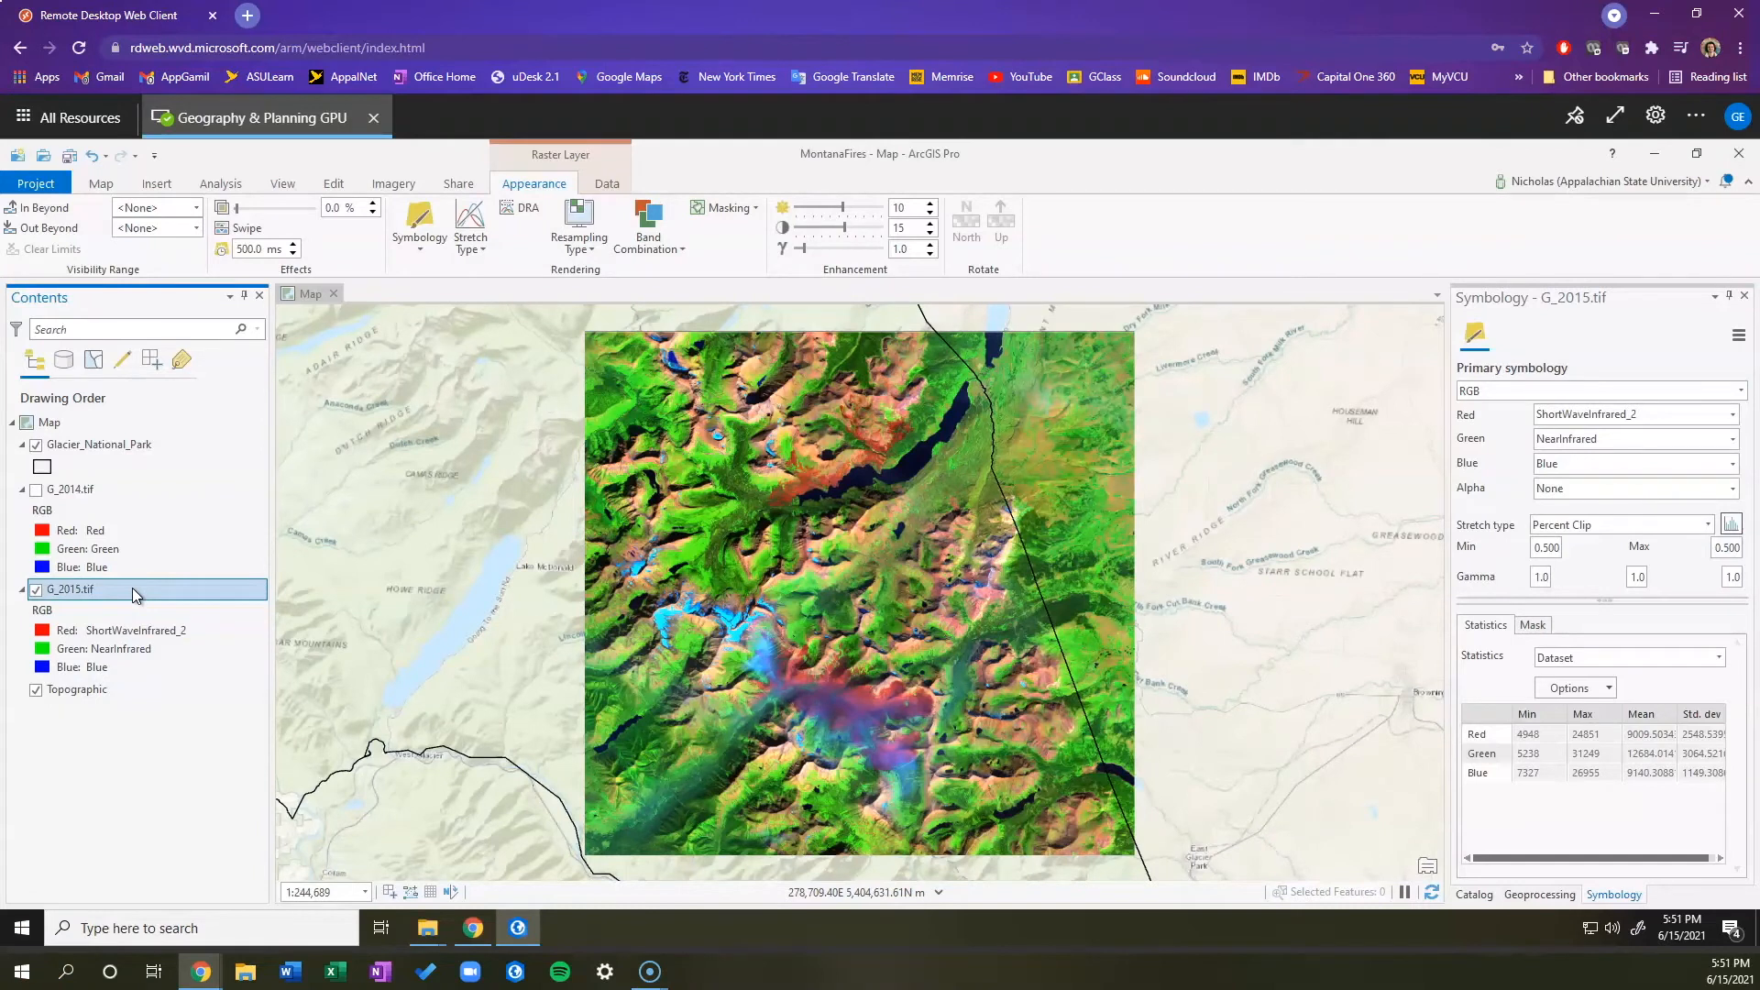
left_click(155, 491)
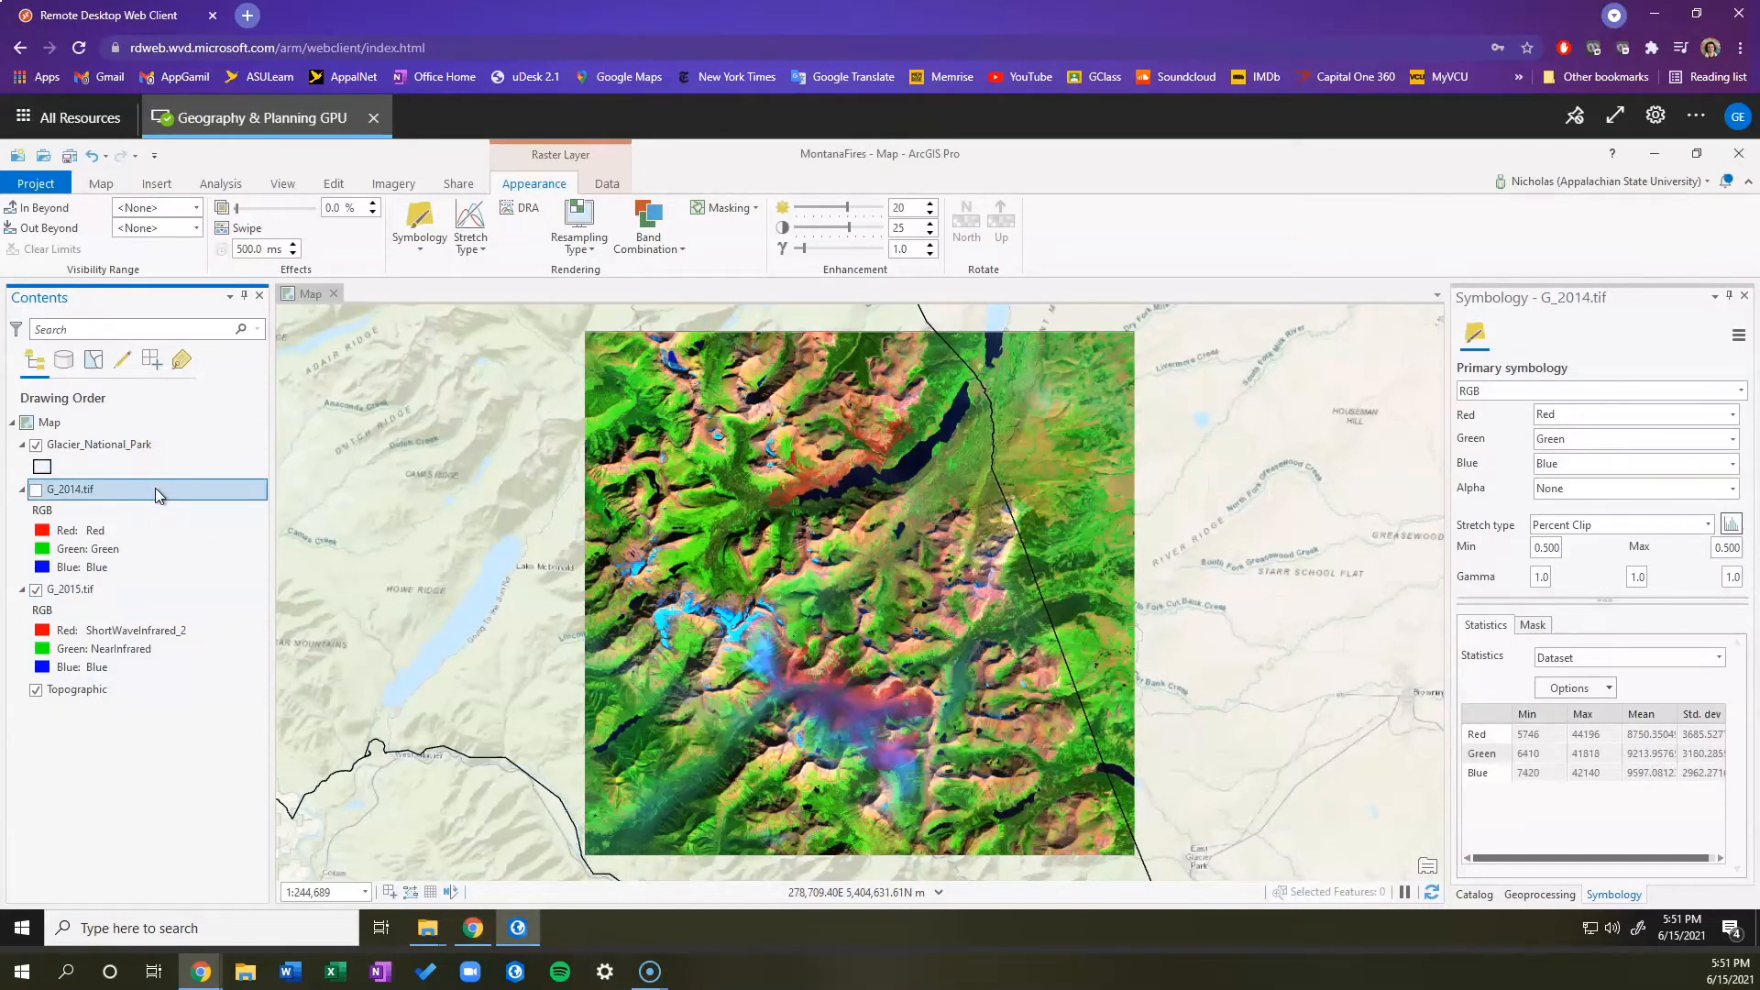
left_click(37, 490)
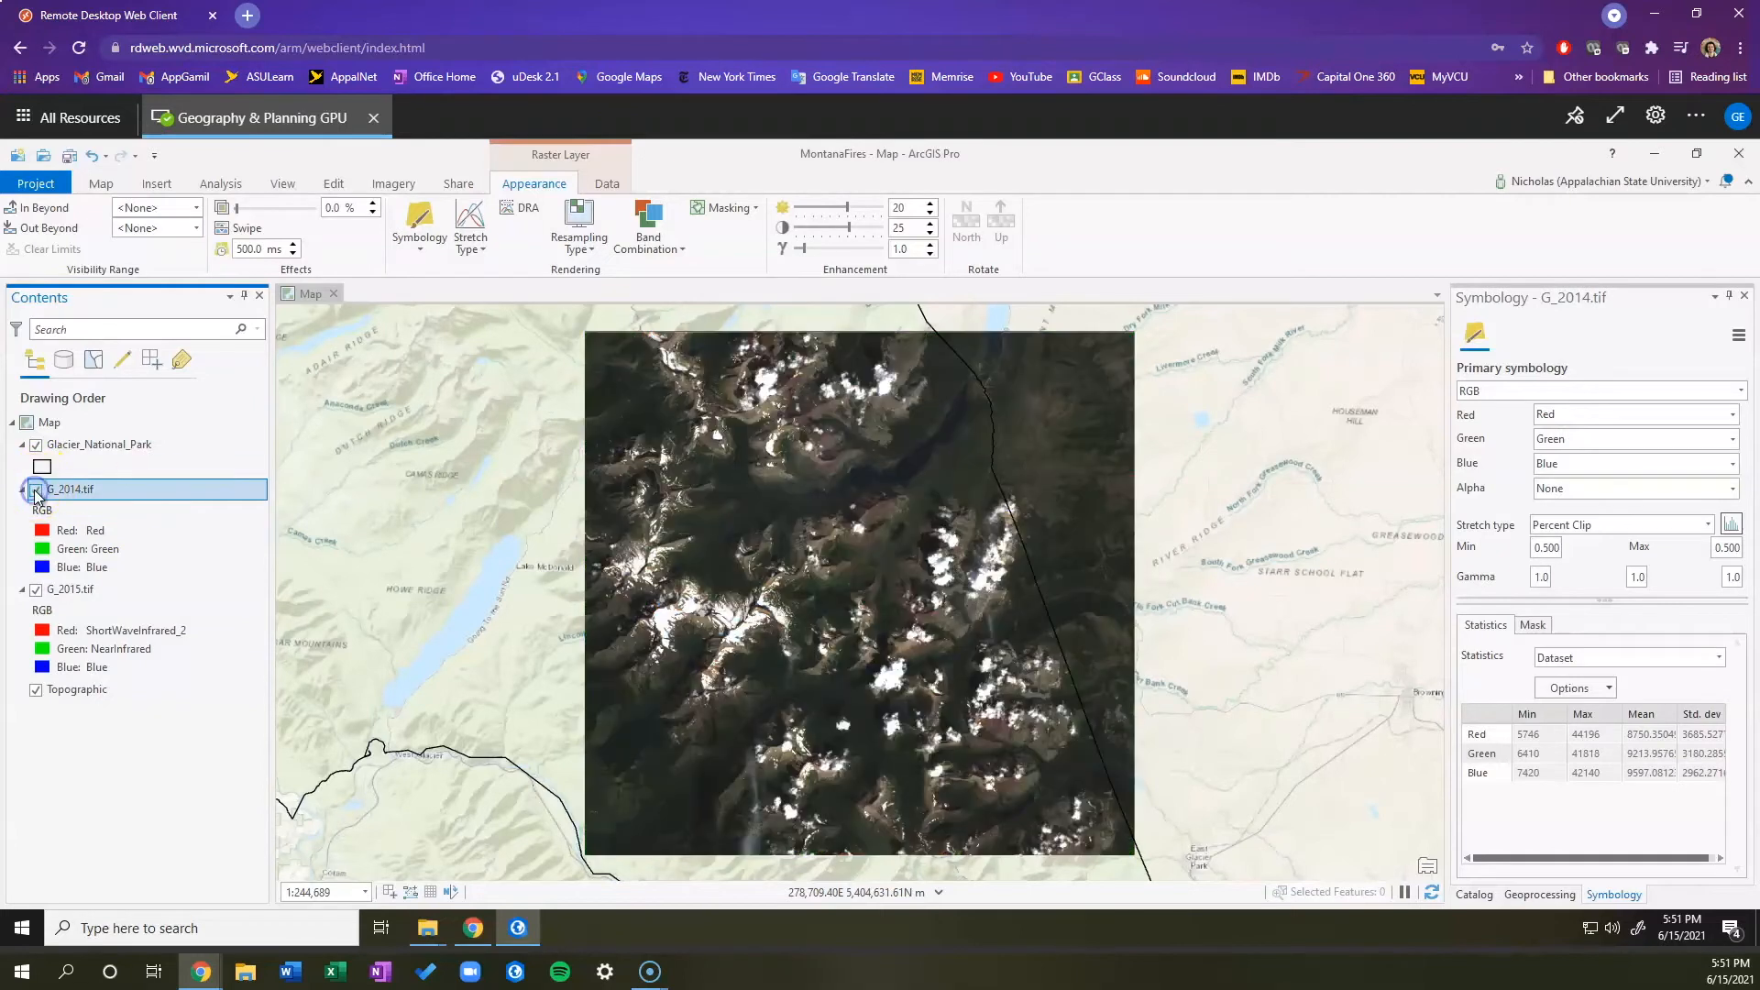
left_click(649, 259)
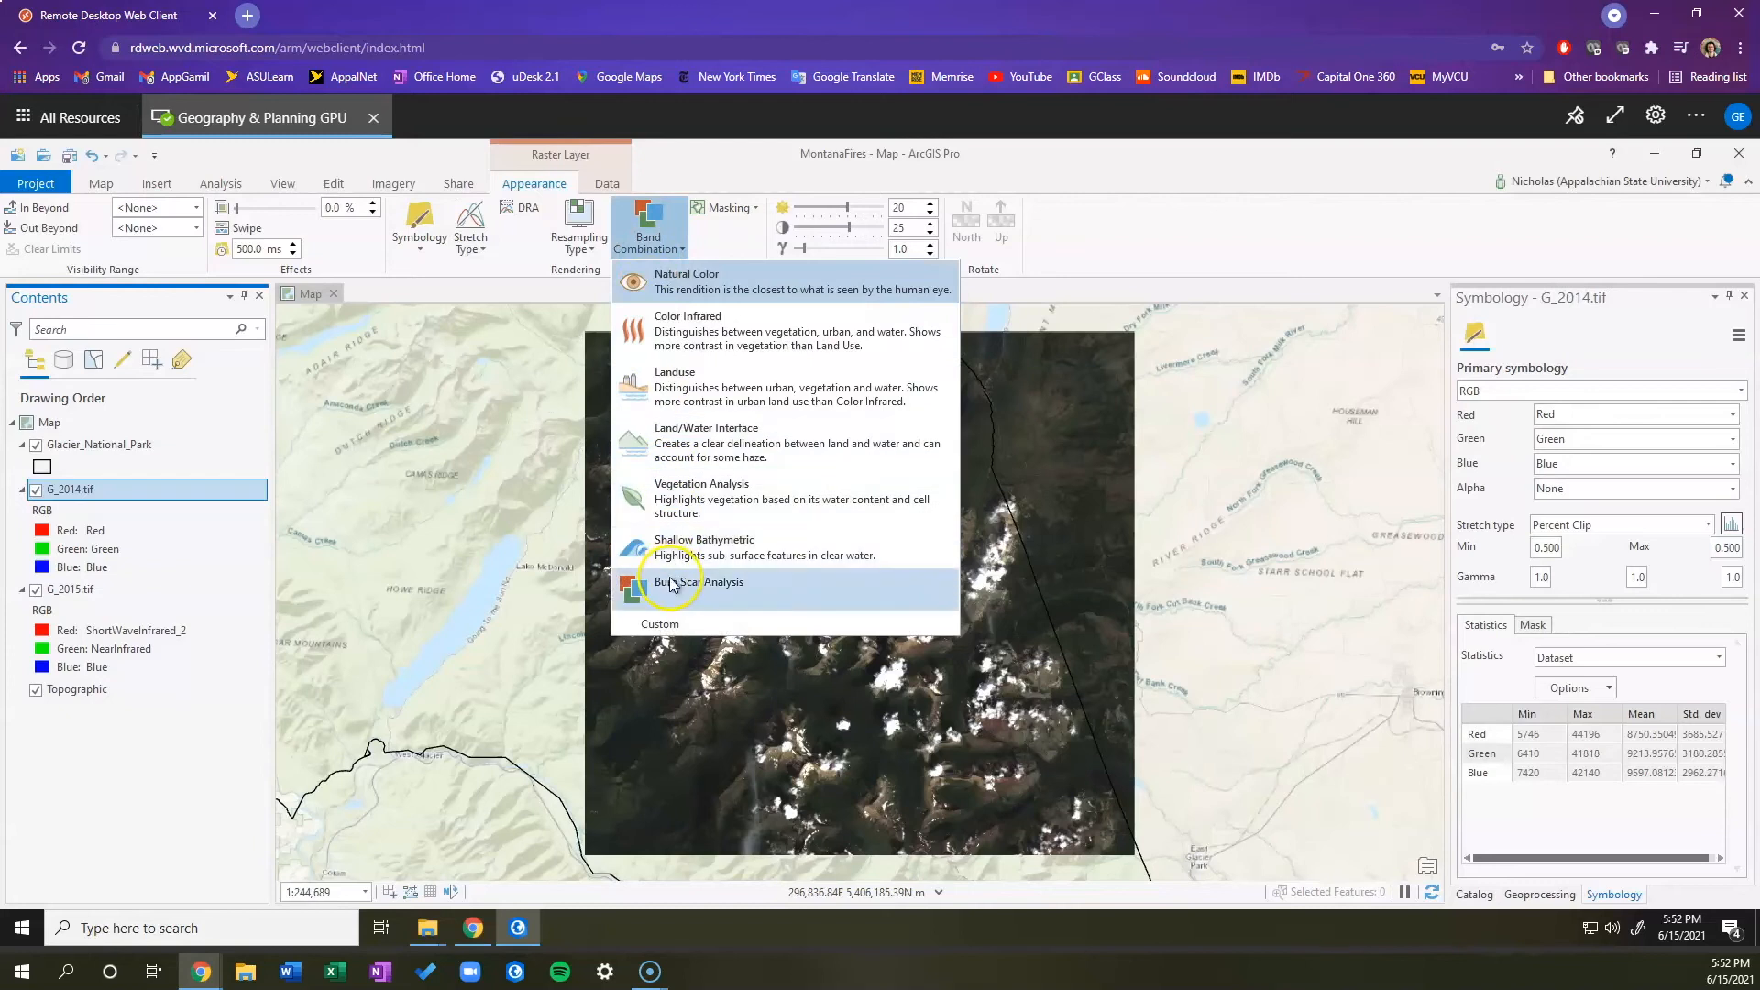
left_click(786, 585)
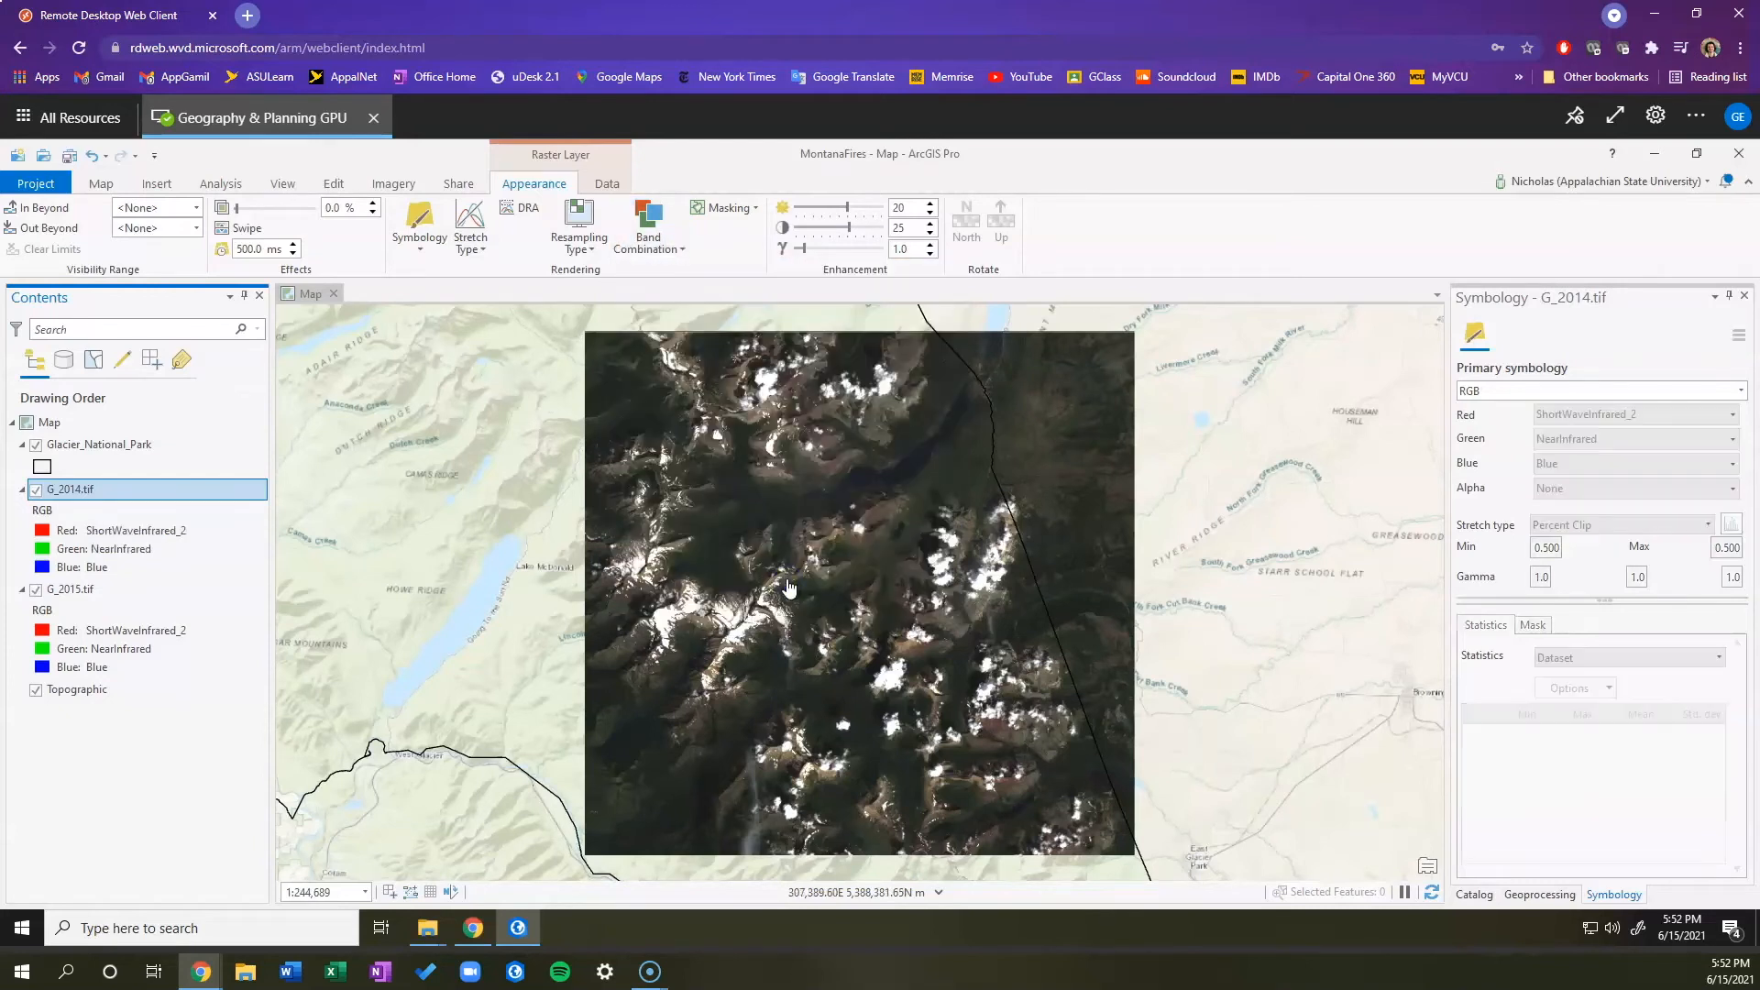
left_click(230, 568)
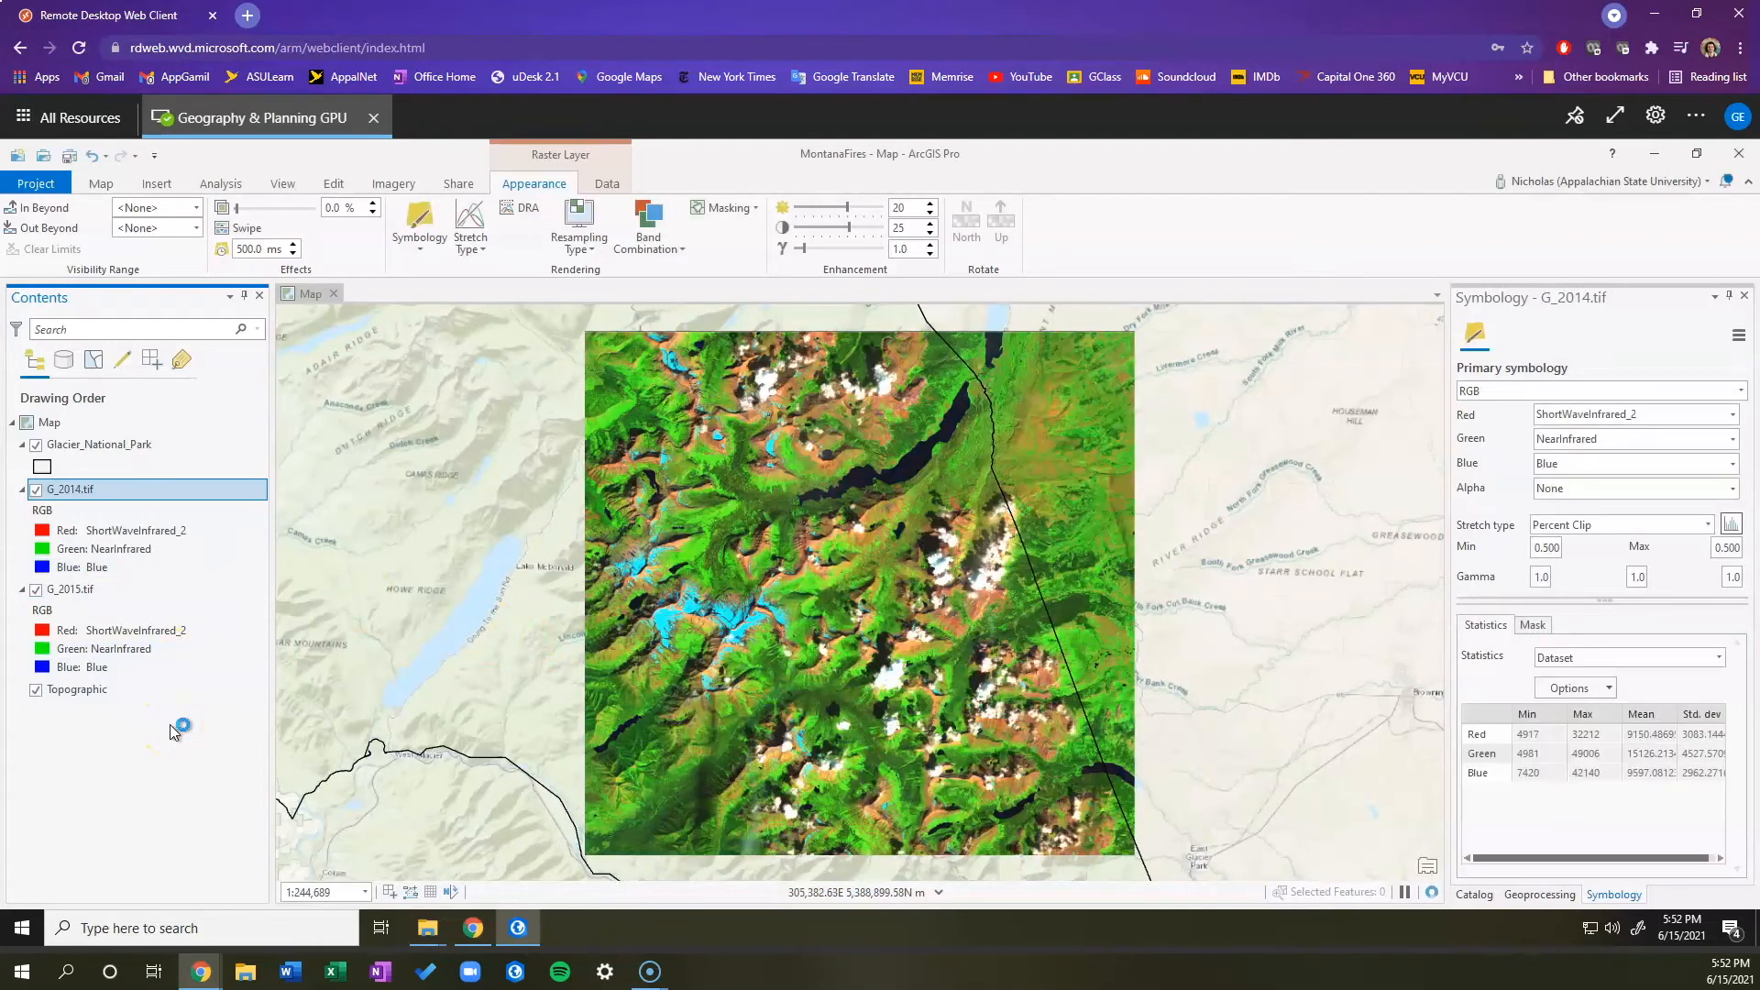
Step: Compare the 2014 and 2015 burn scar images by toggling the G_2014.tif layer's visibility, leaving it on
left_click(37, 490)
left_click(37, 490)
left_click(37, 490)
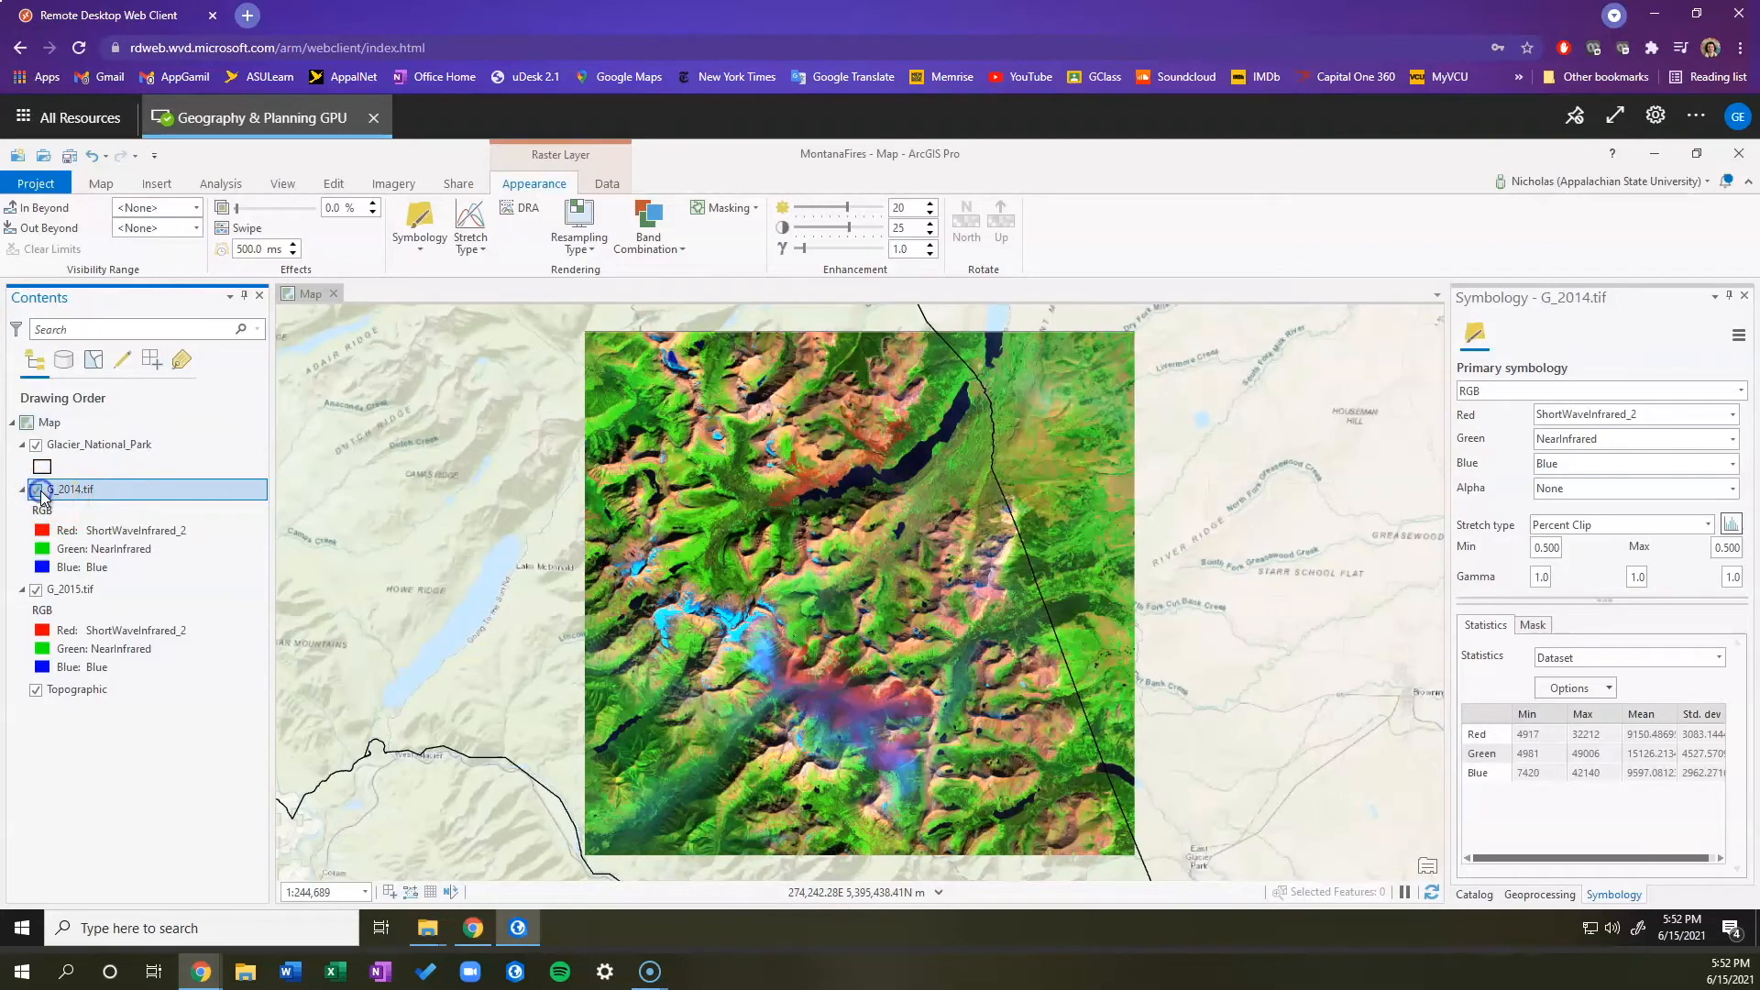
left_click(38, 490)
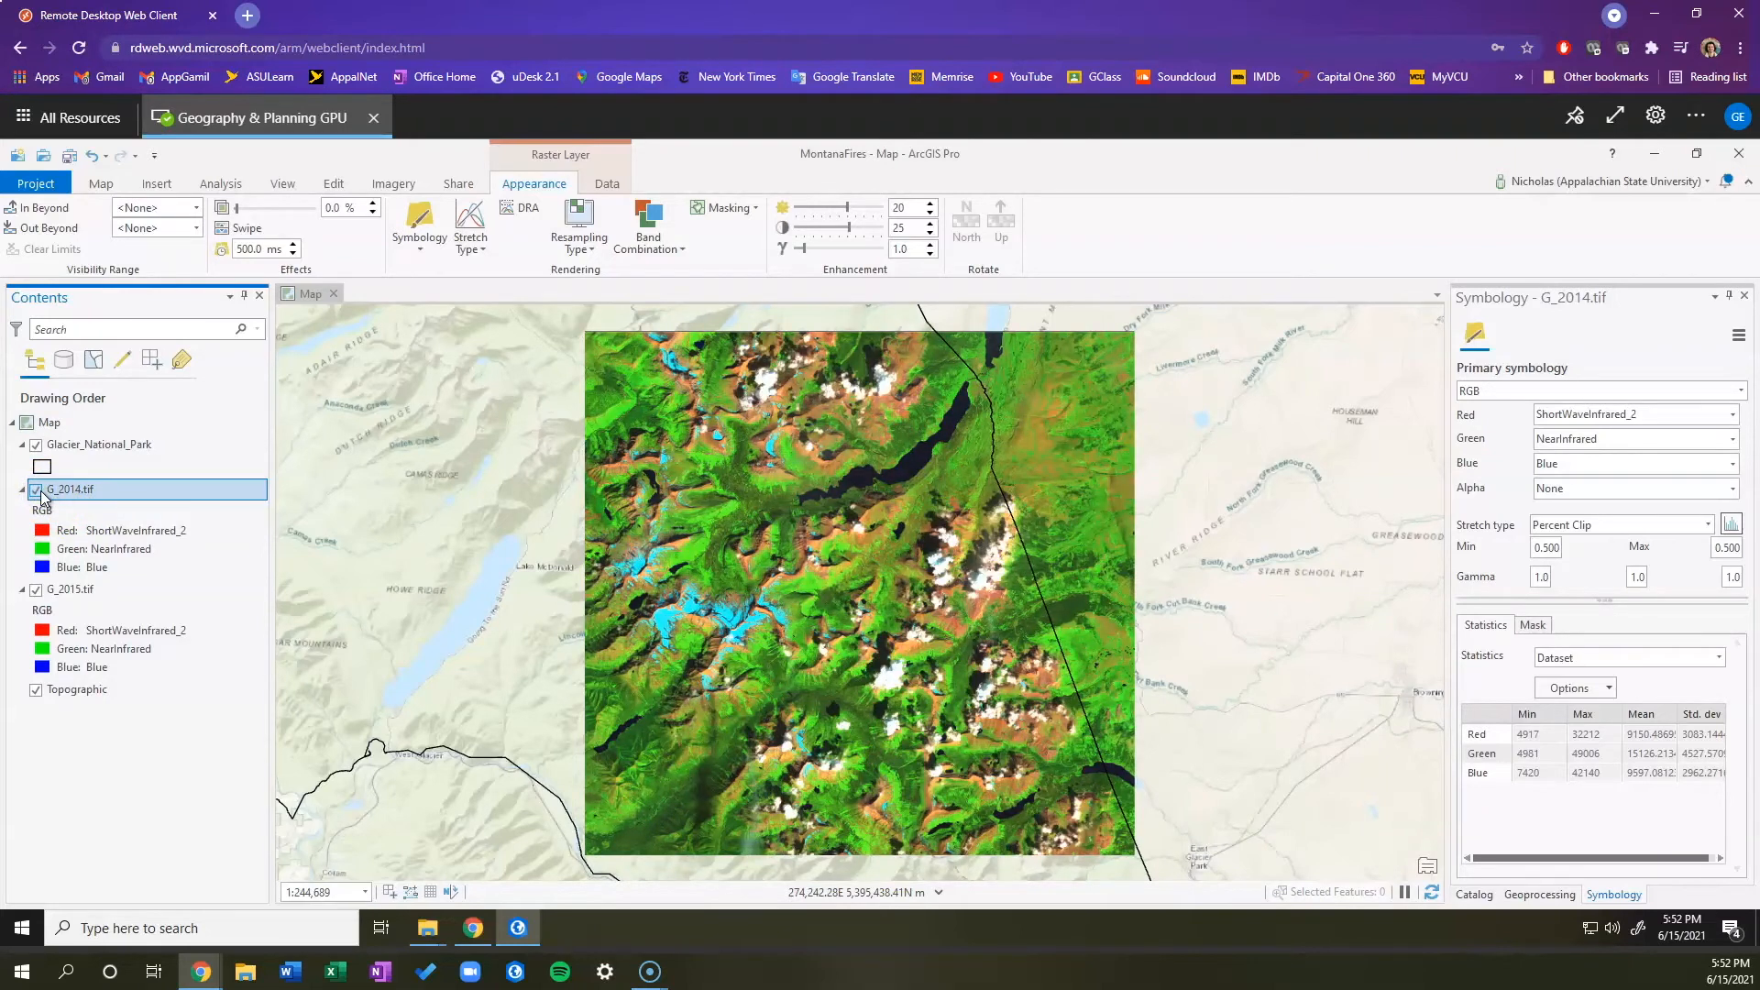
left_click(37, 490)
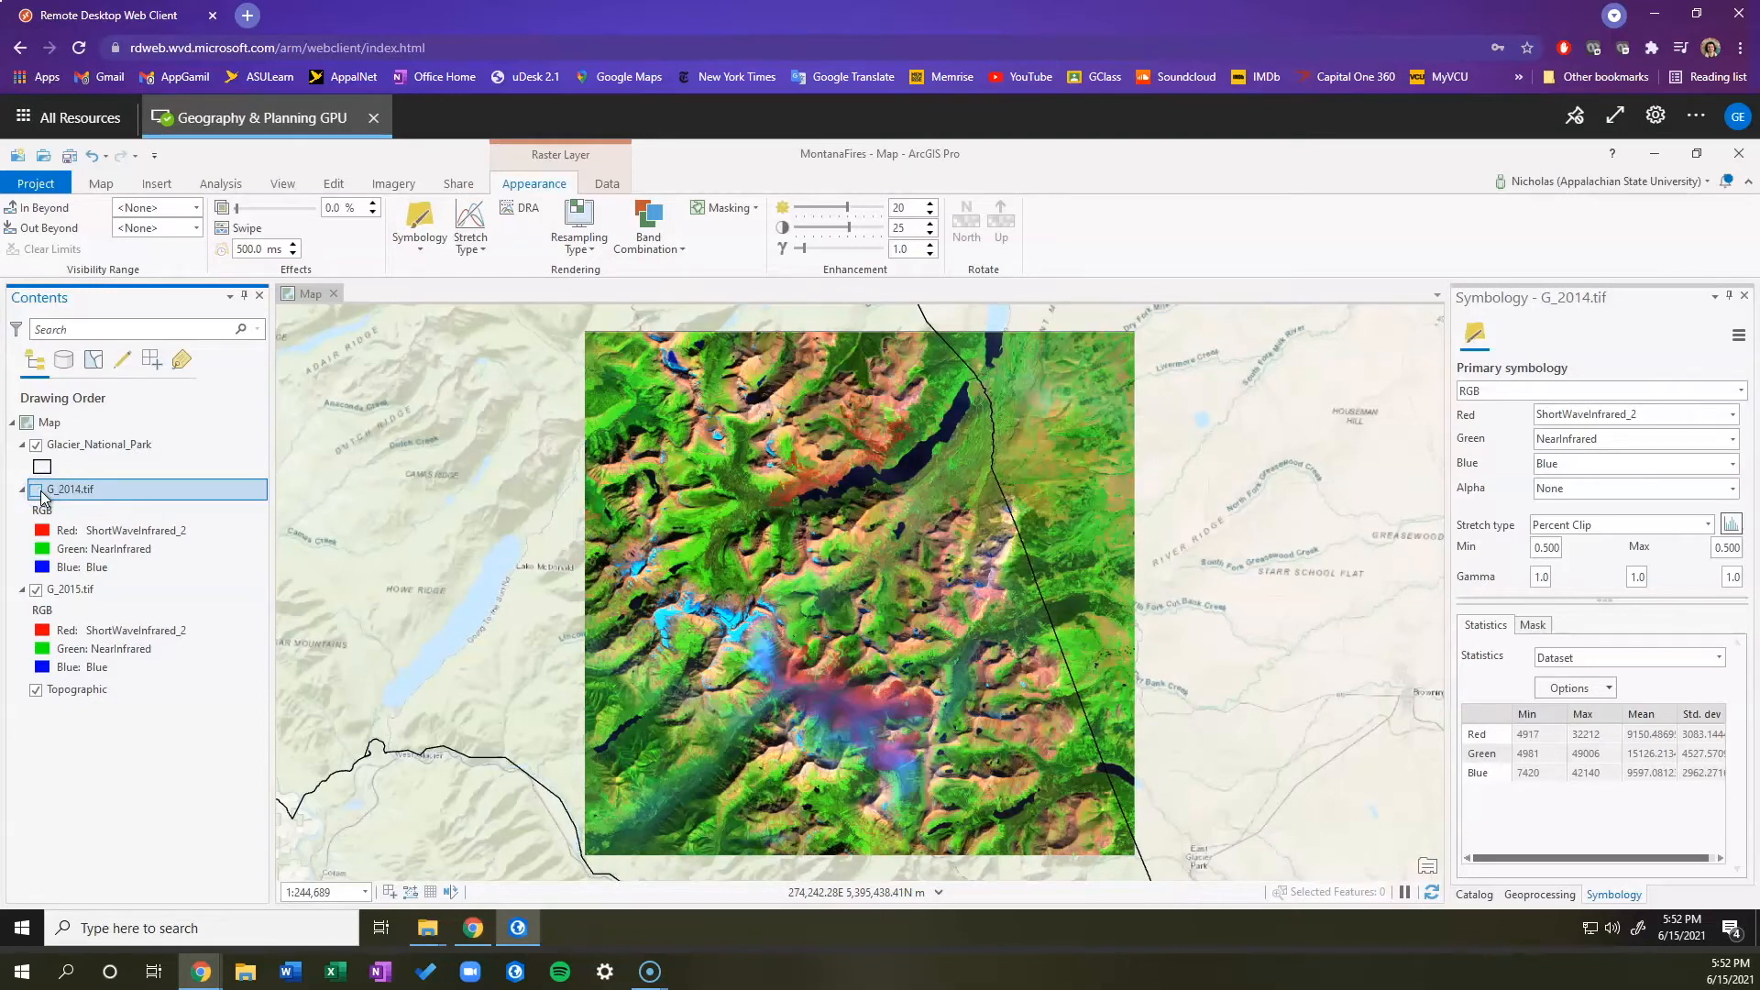
left_click(38, 491)
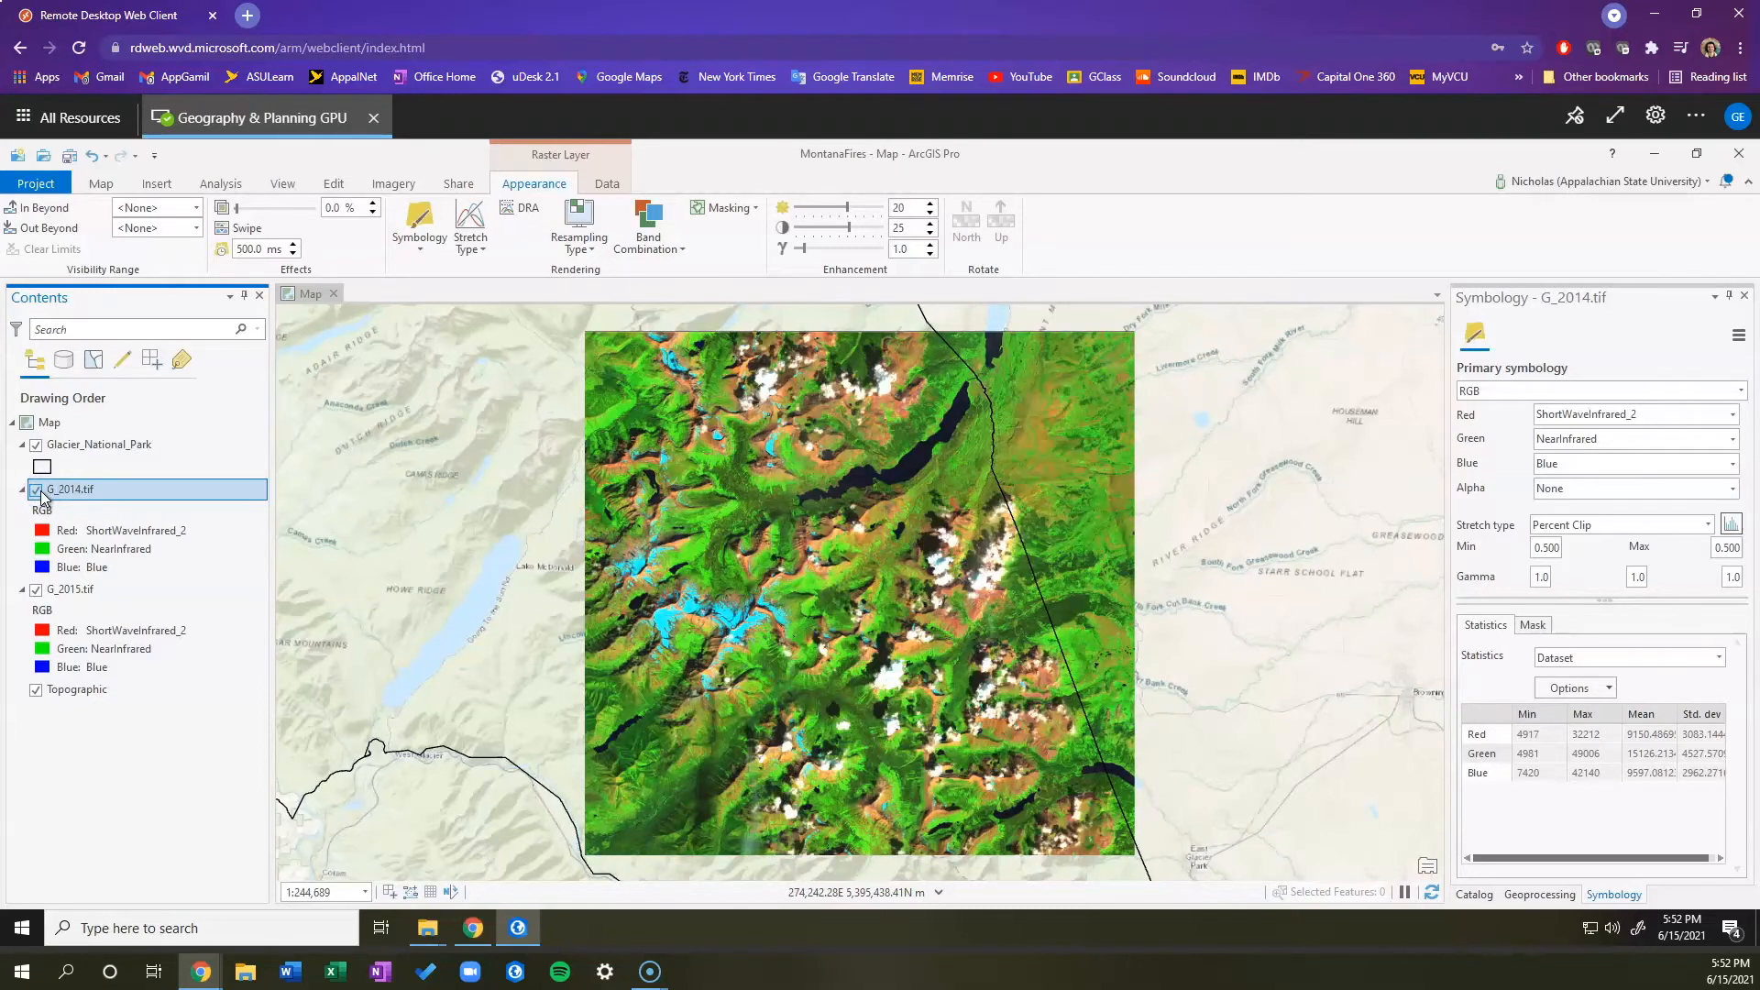
Step: Save the MontanaFires project and bring up the Catalog pane
left_click(35, 187)
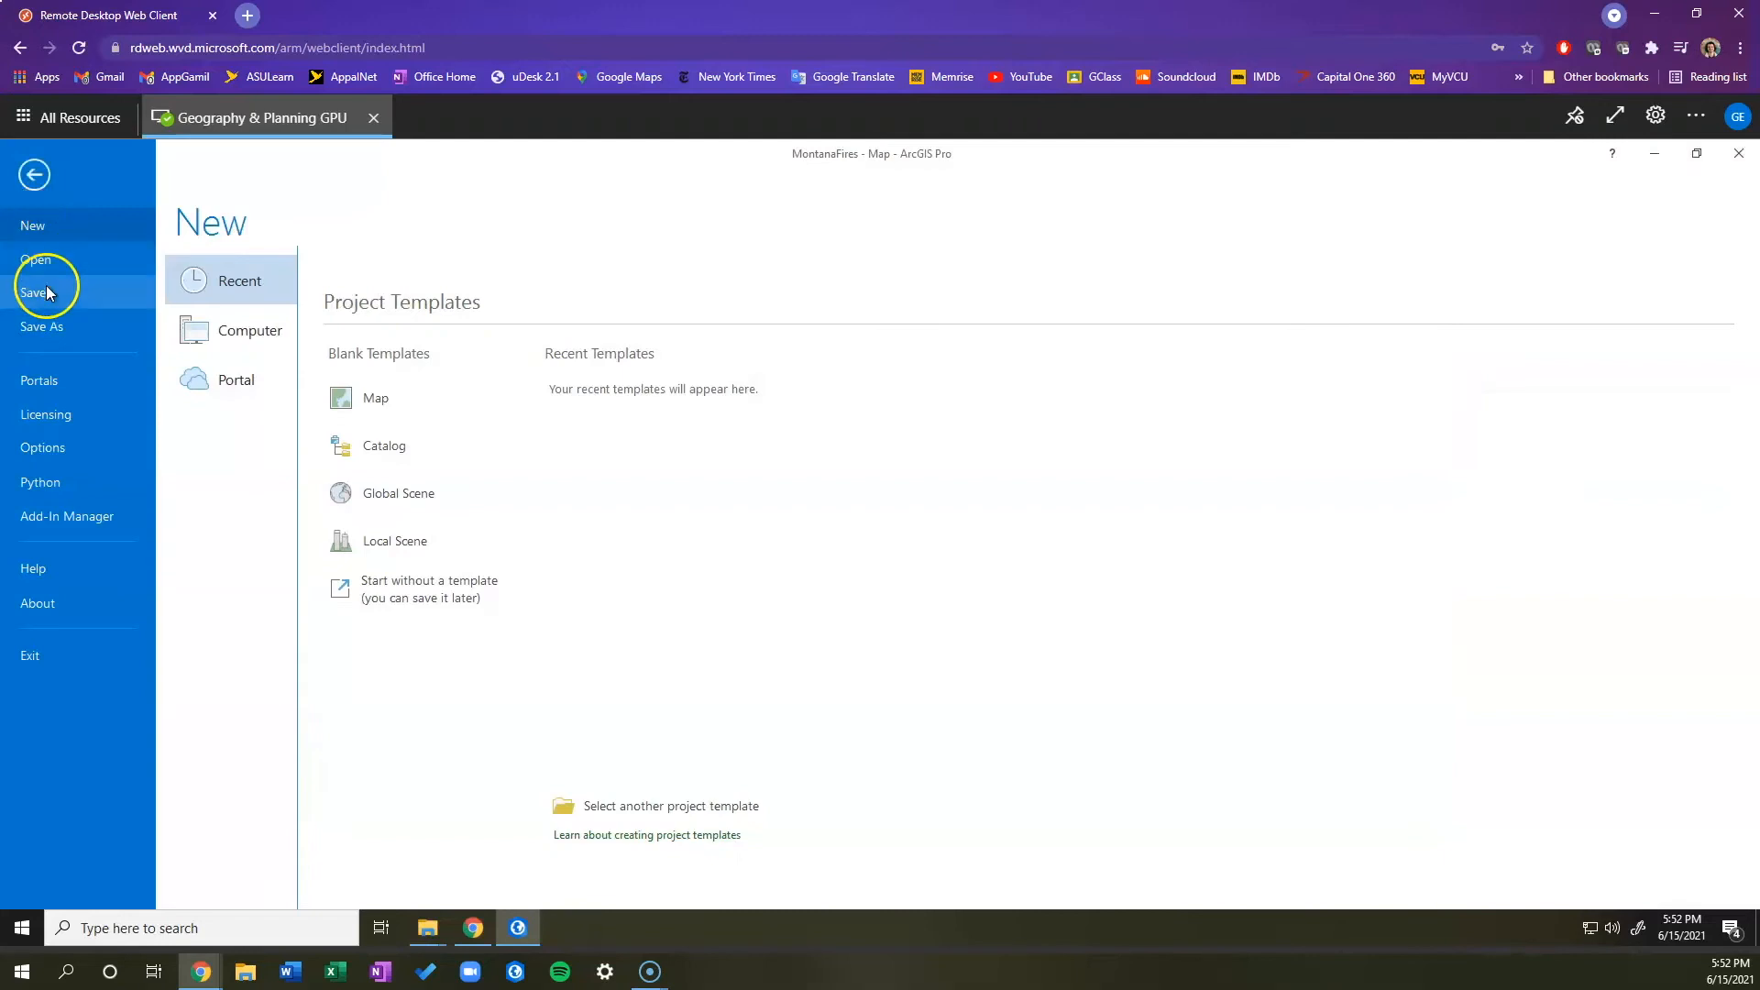
left_click(43, 300)
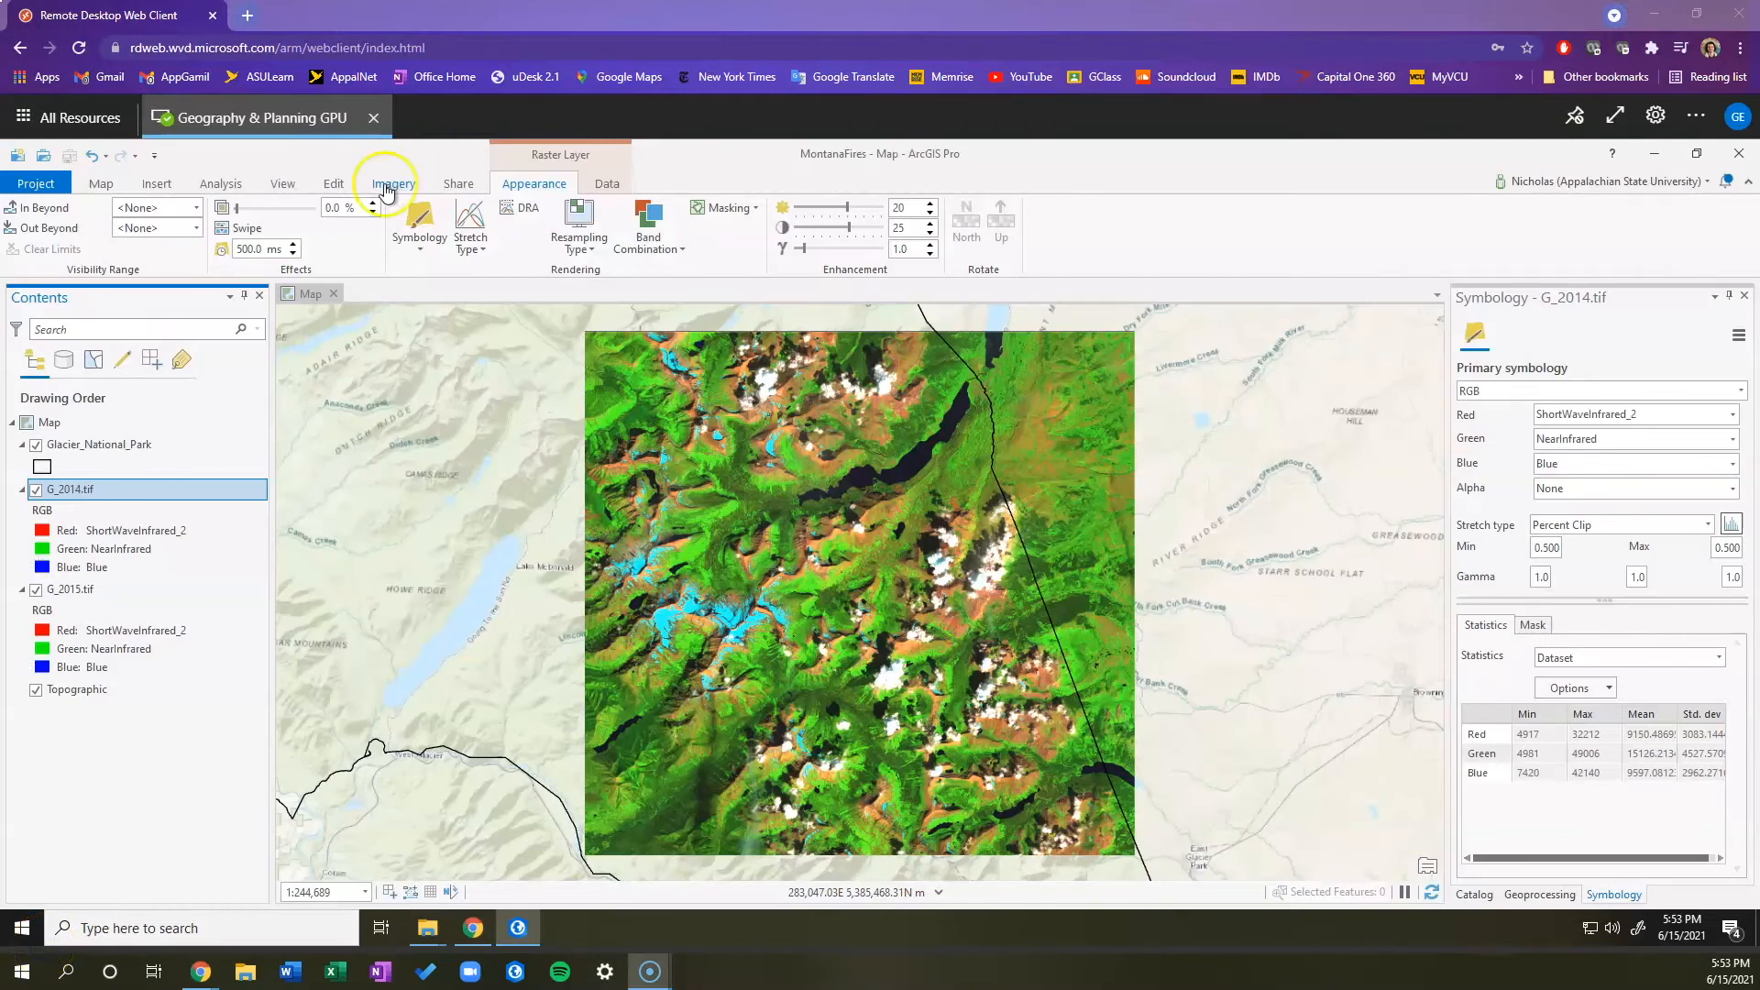
left_click(284, 173)
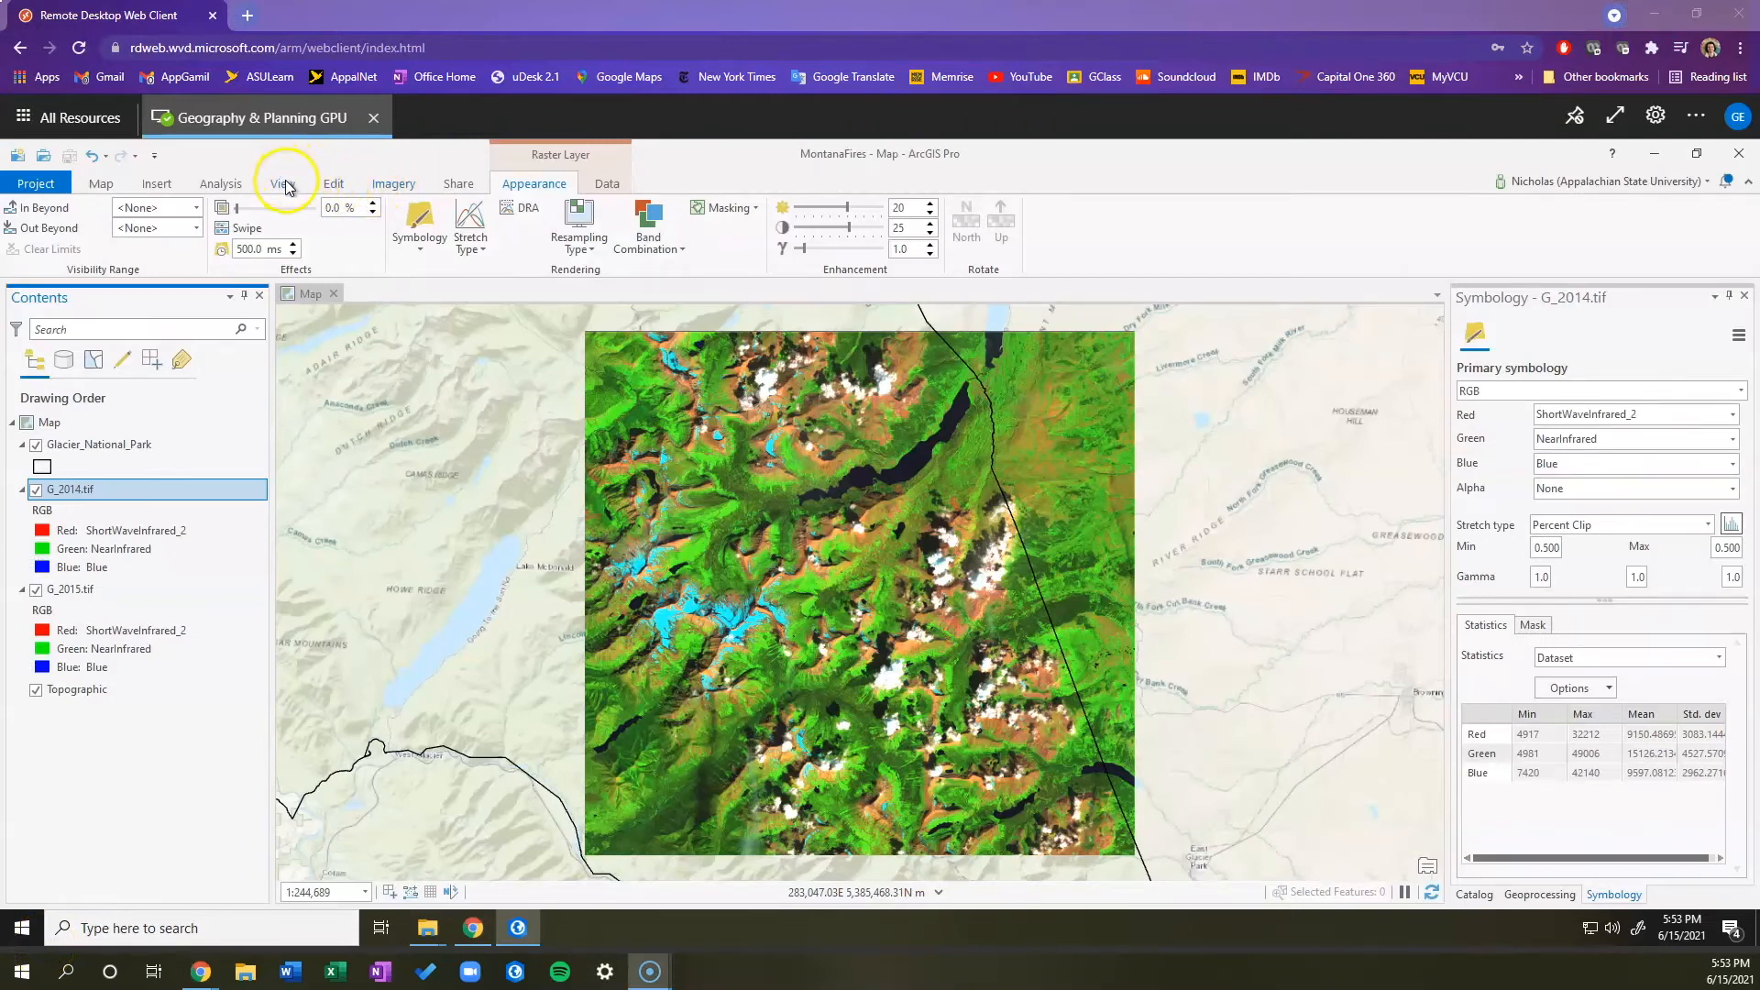
left_click(224, 237)
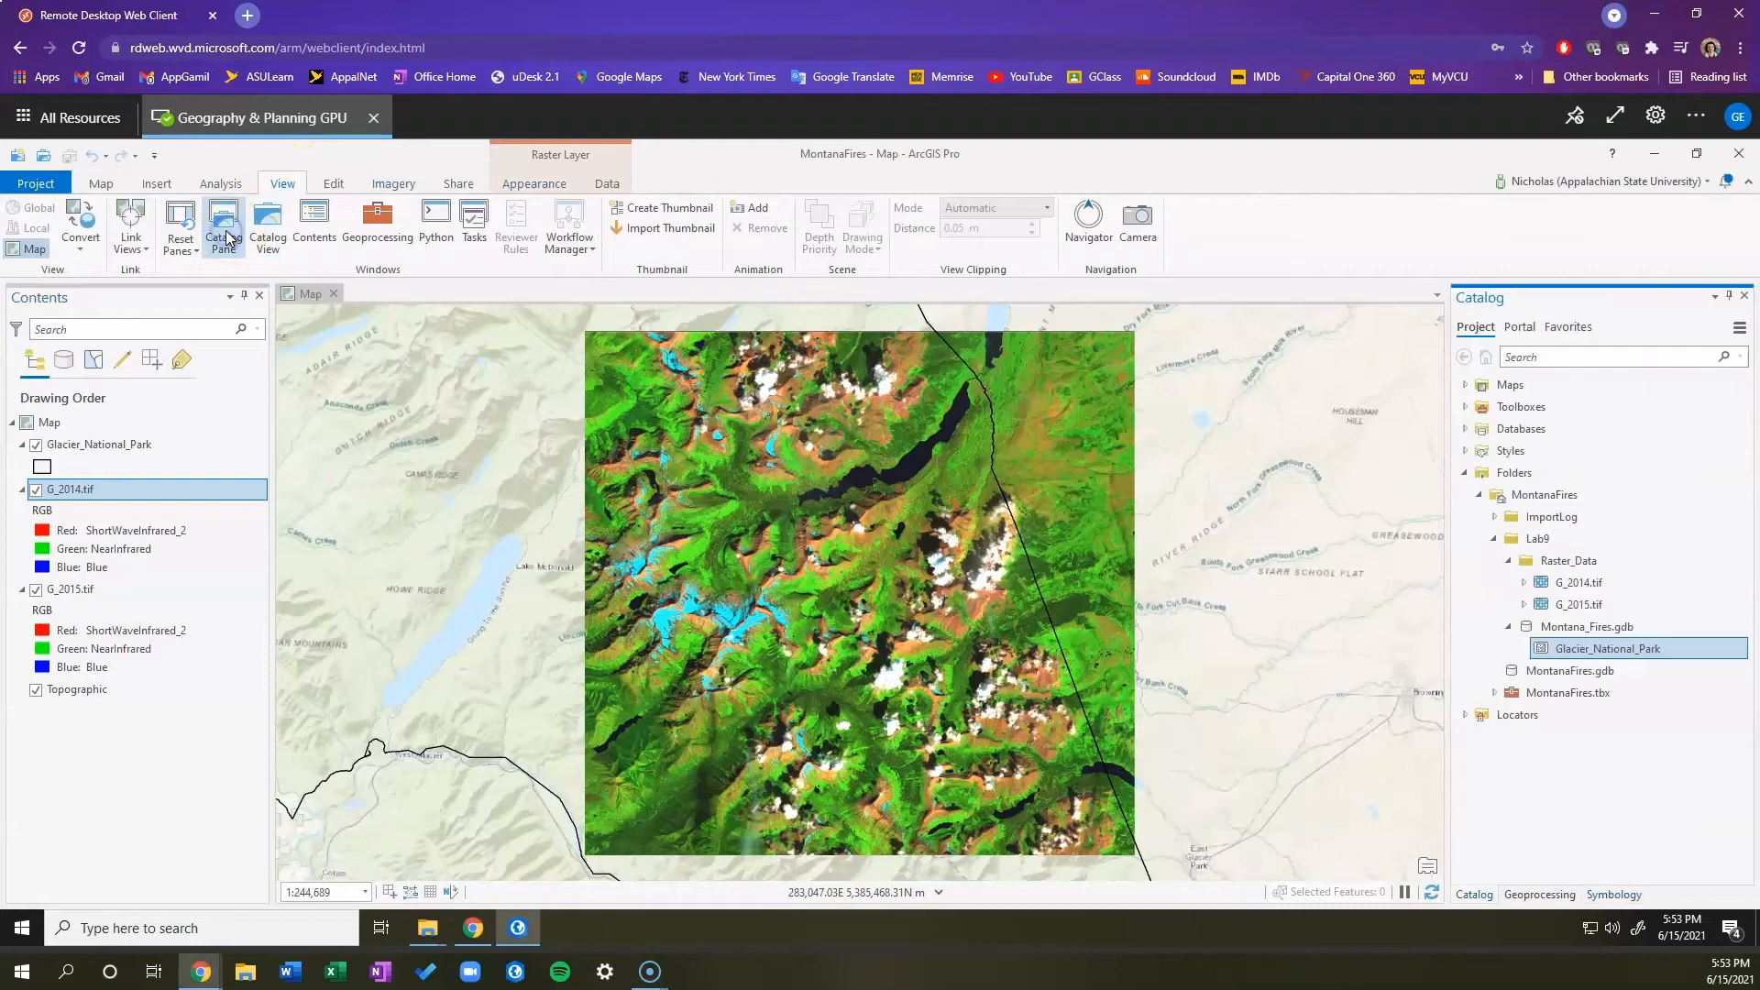
Step: Create a polygon feature class named Fires in the MontanaFires.gdb project database
left_click(1466, 428)
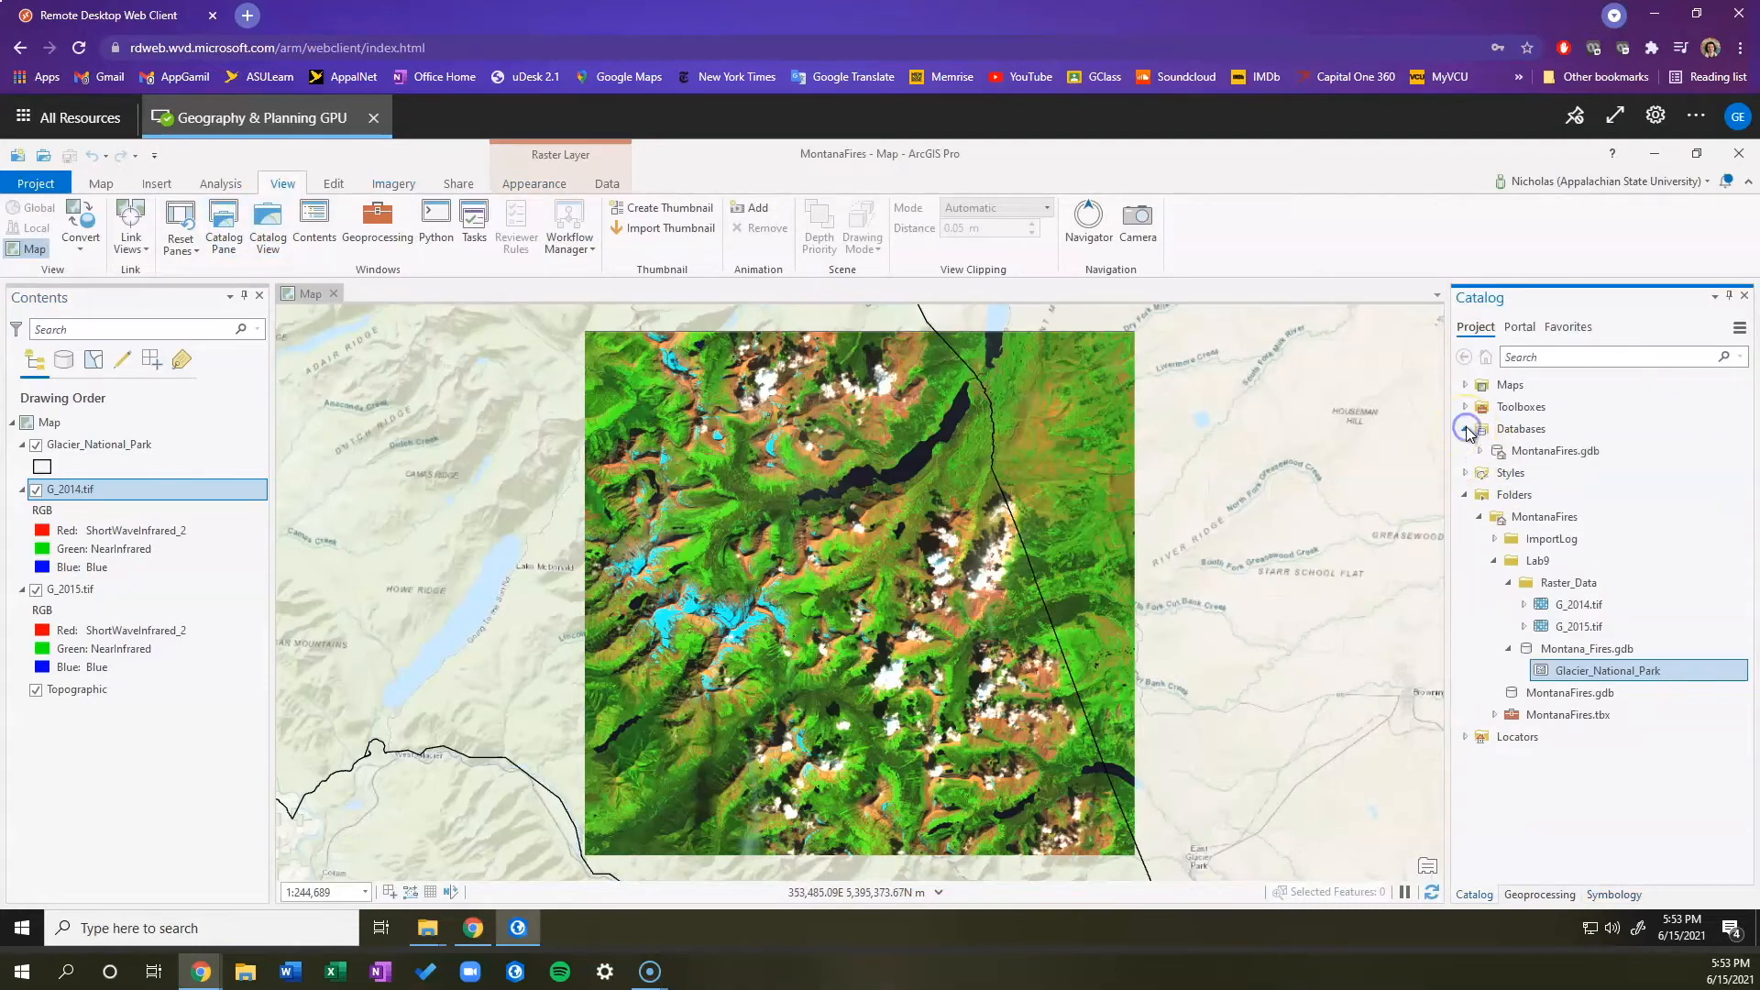
left_click(1547, 453)
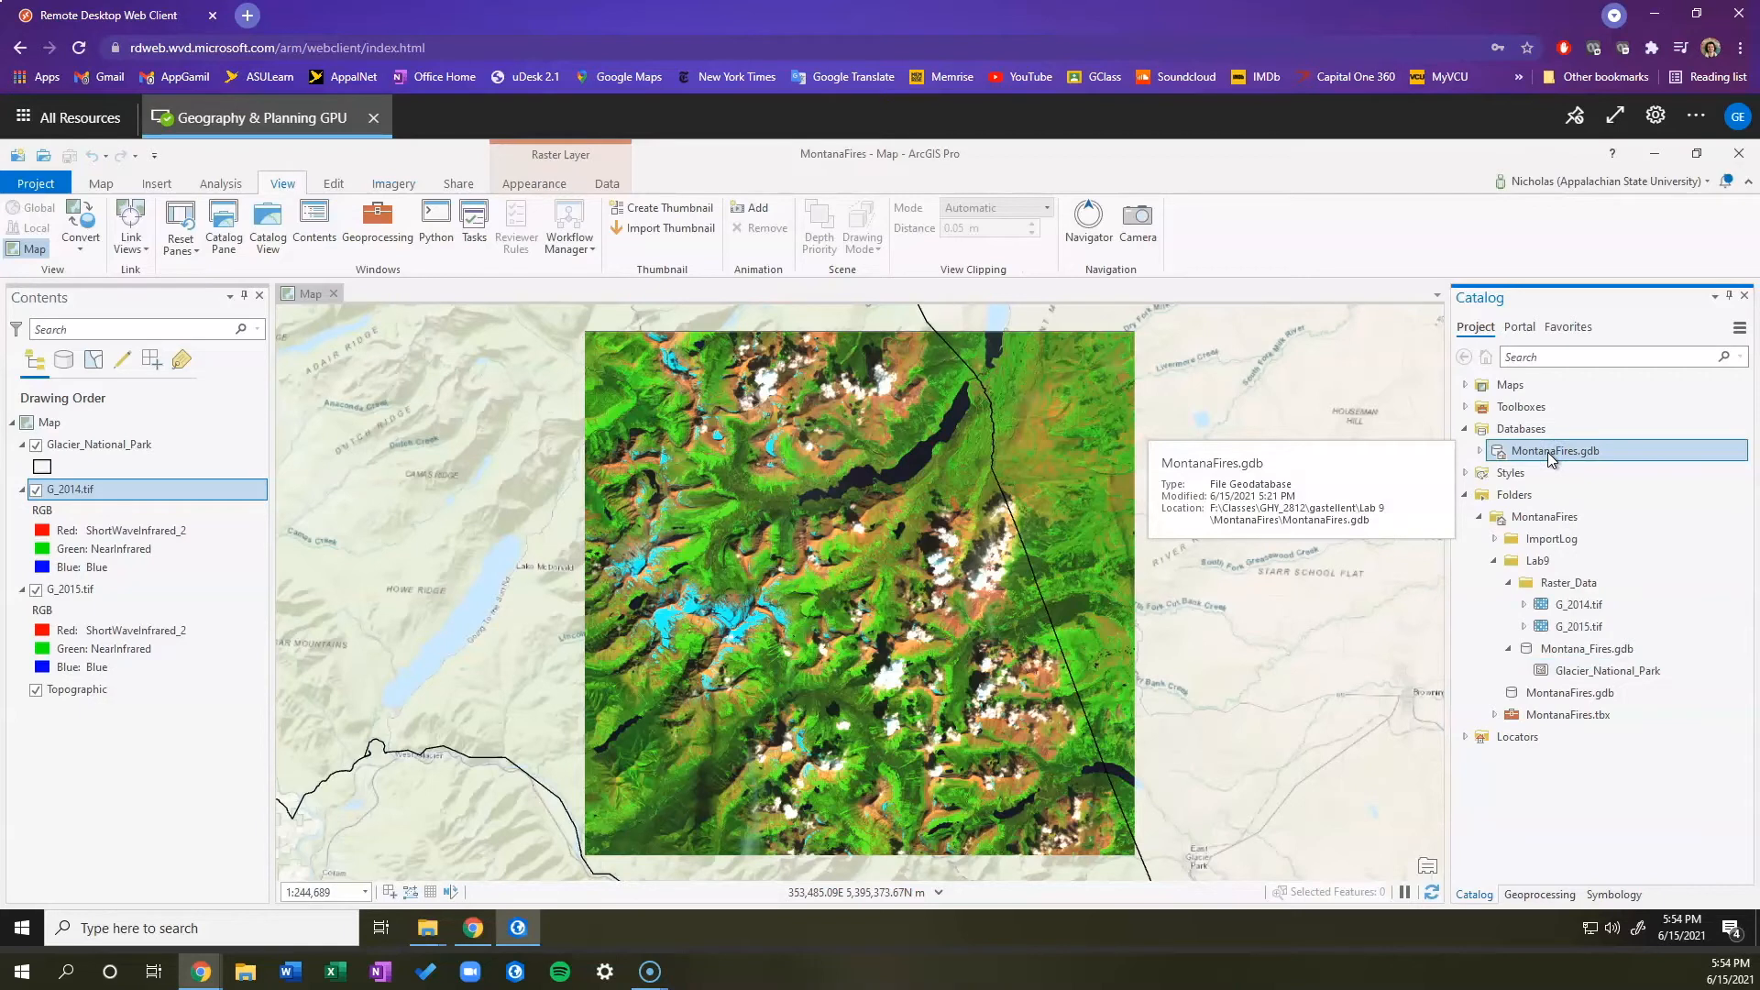
right_click(1547, 452)
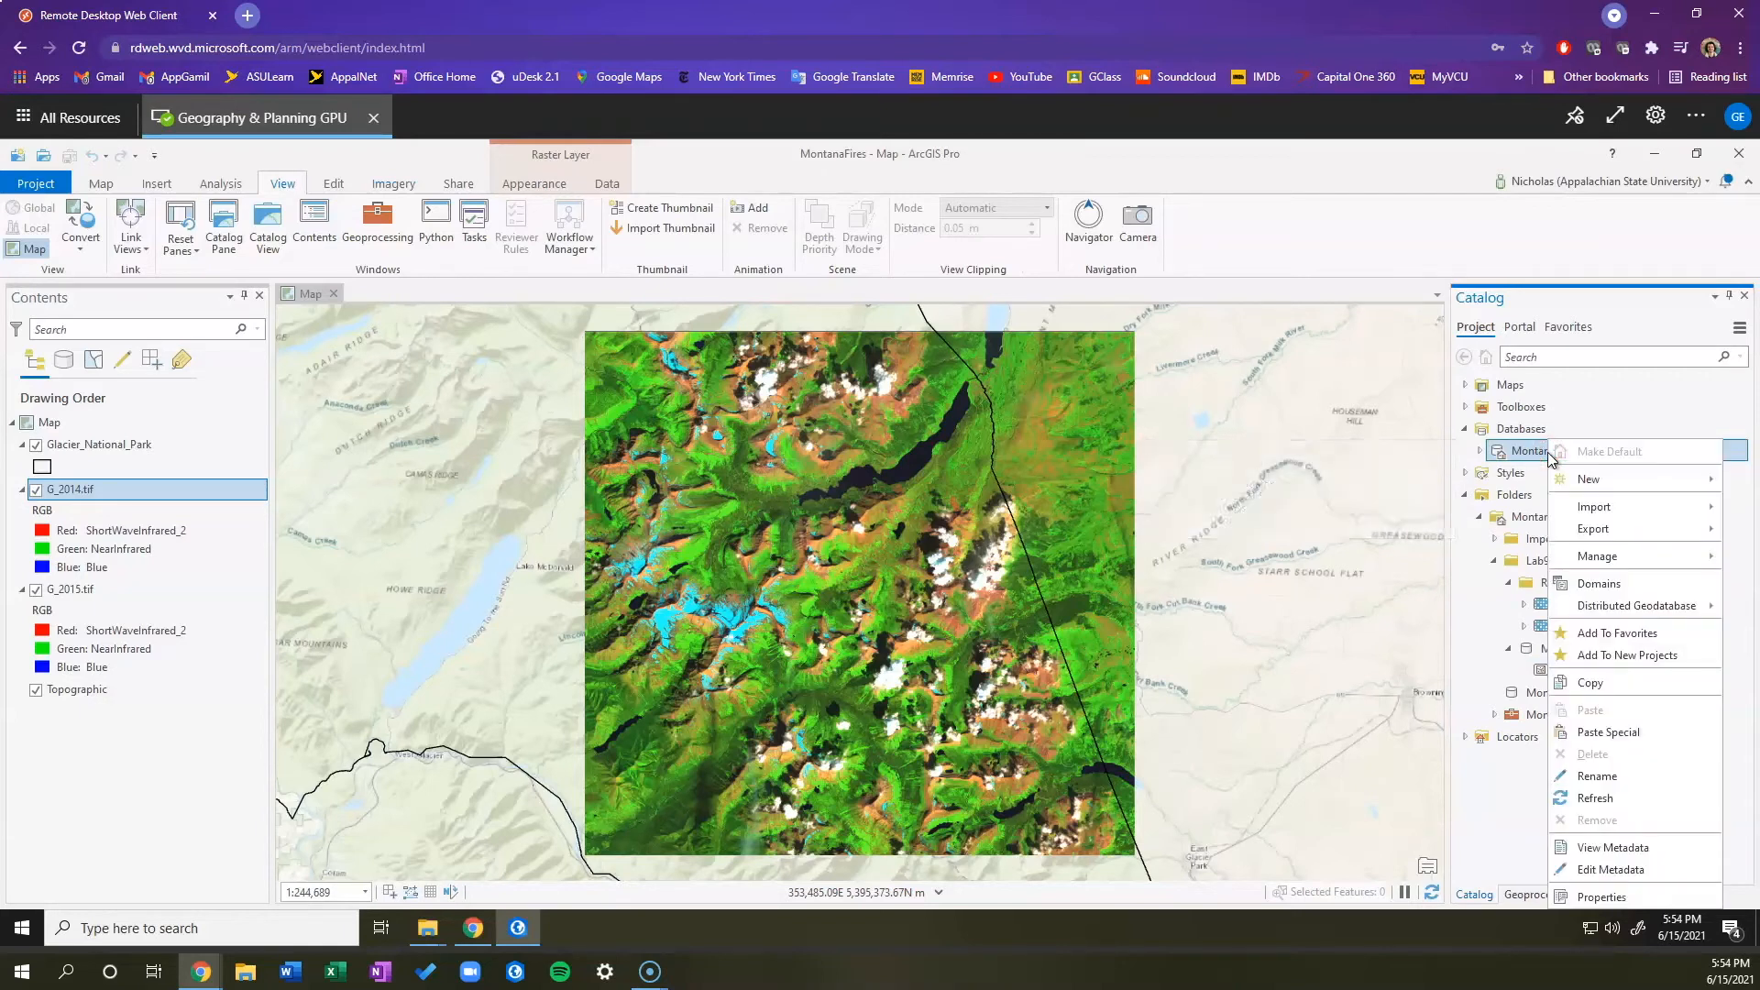
left_click(1588, 479)
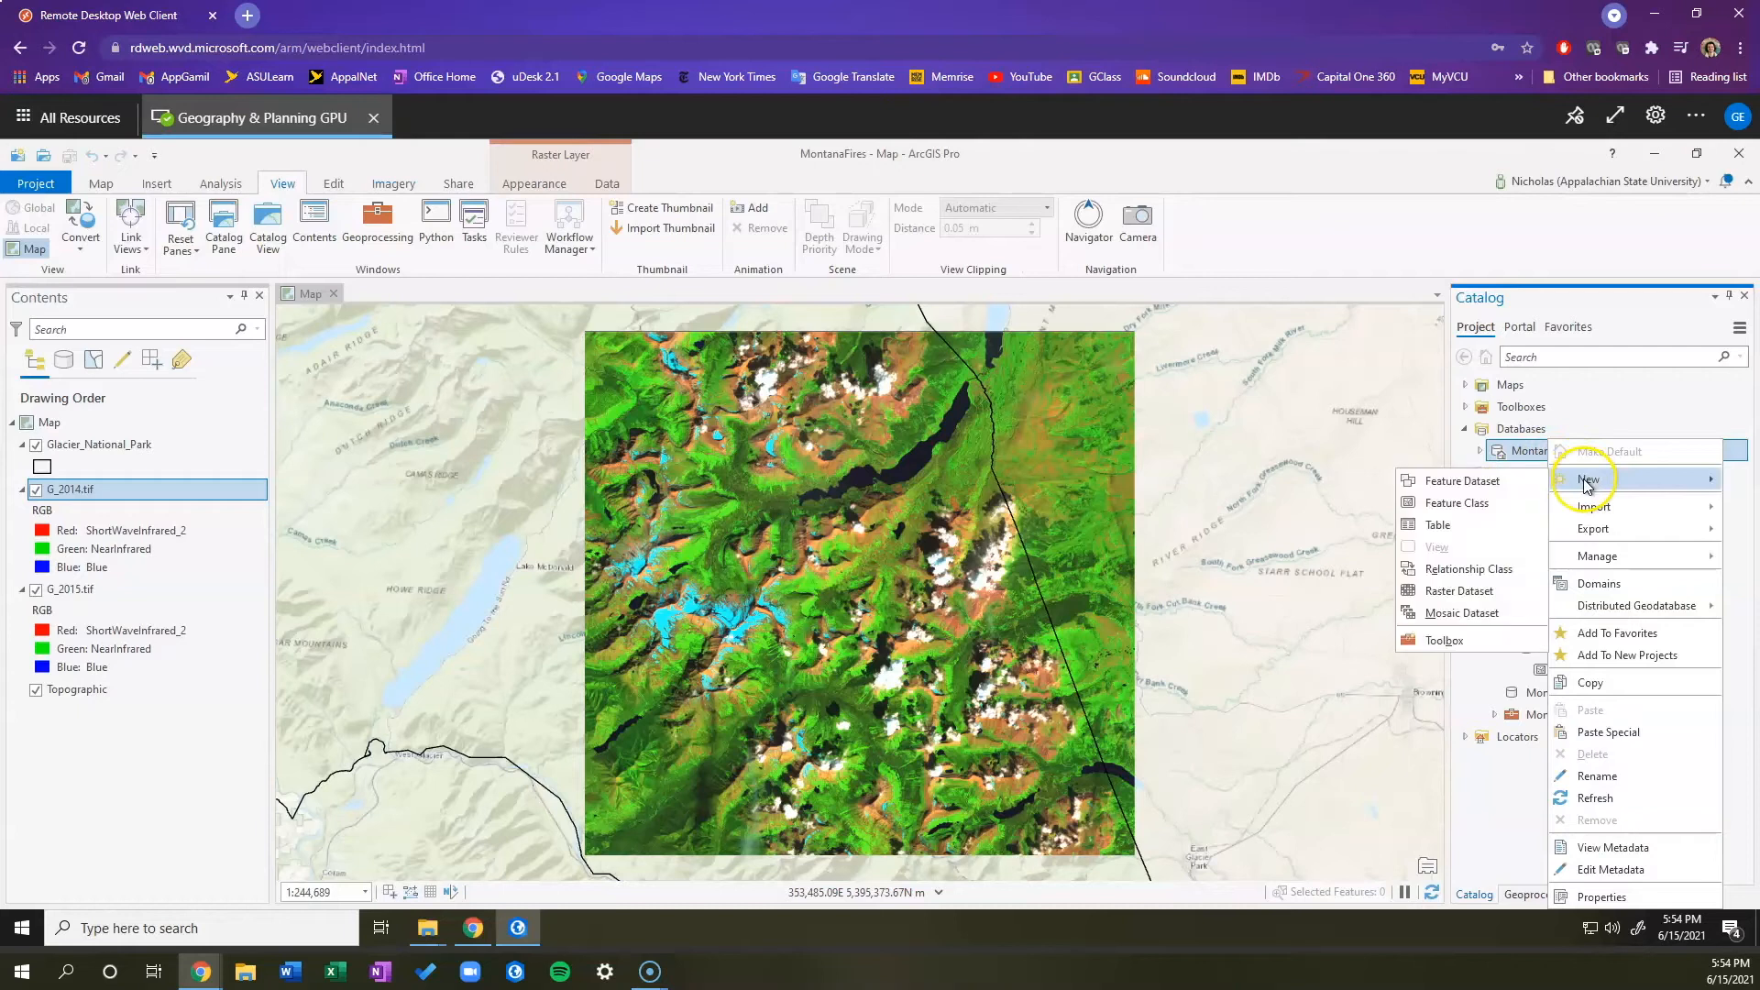
left_click(1464, 504)
left_click(1637, 451)
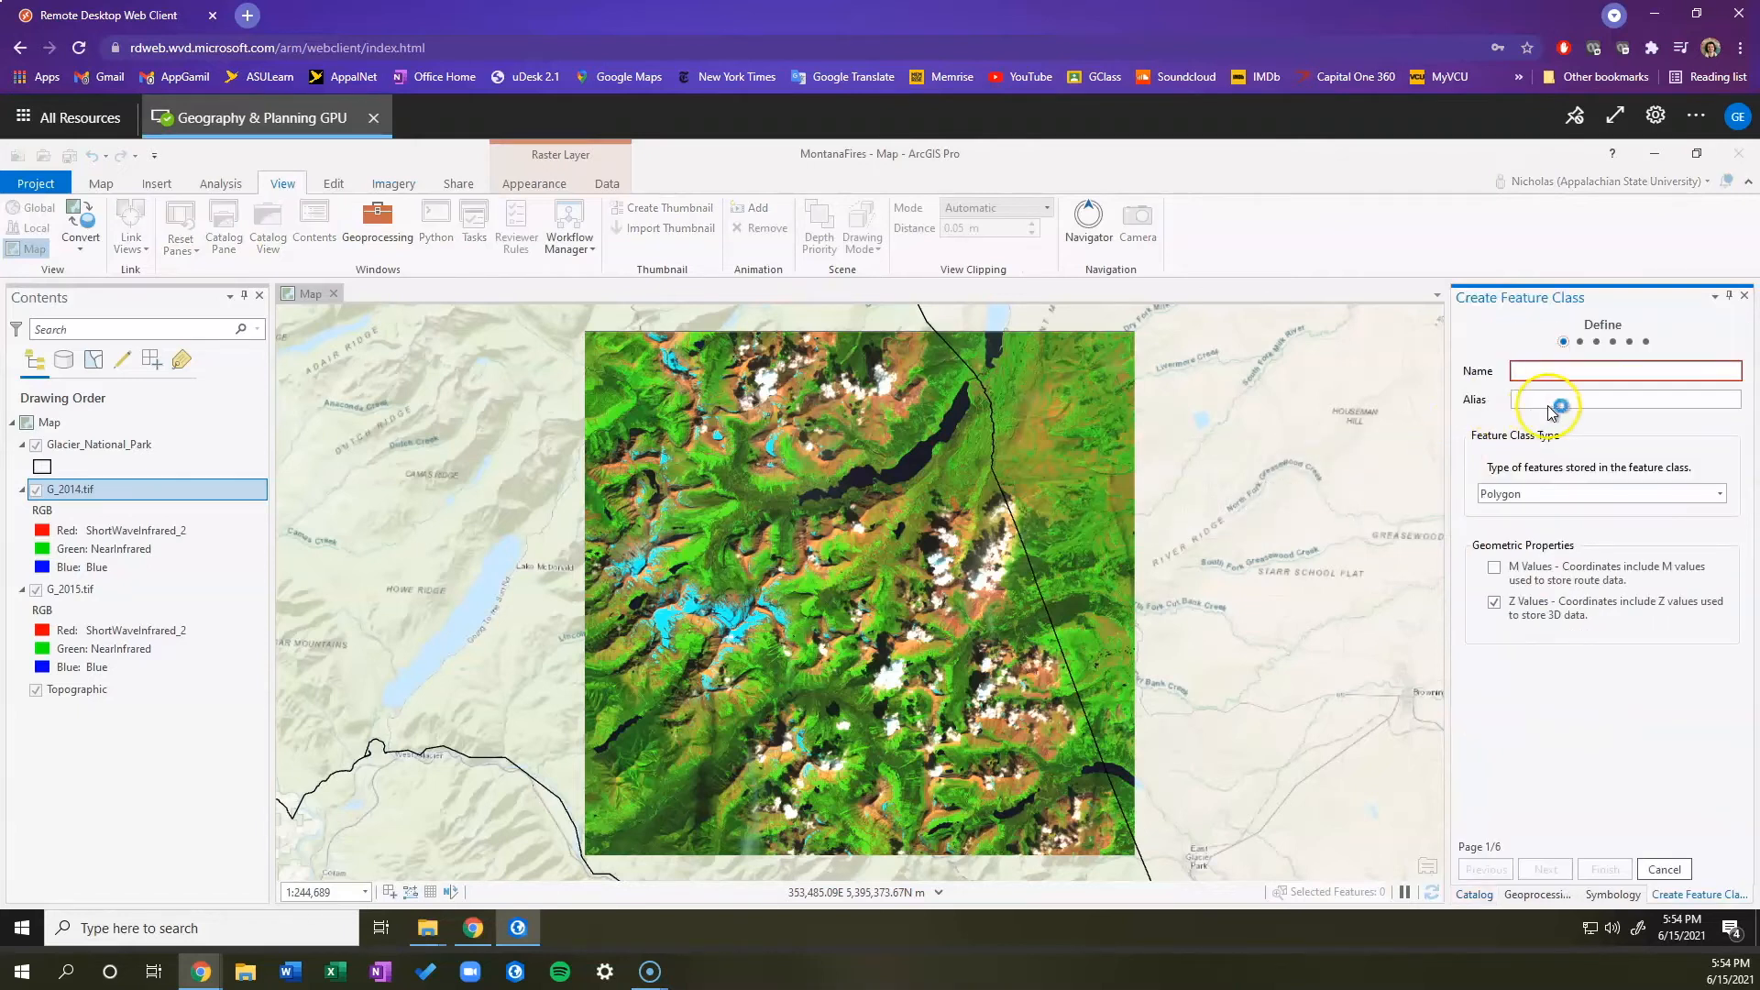
left_click(1590, 379)
type("Fires")
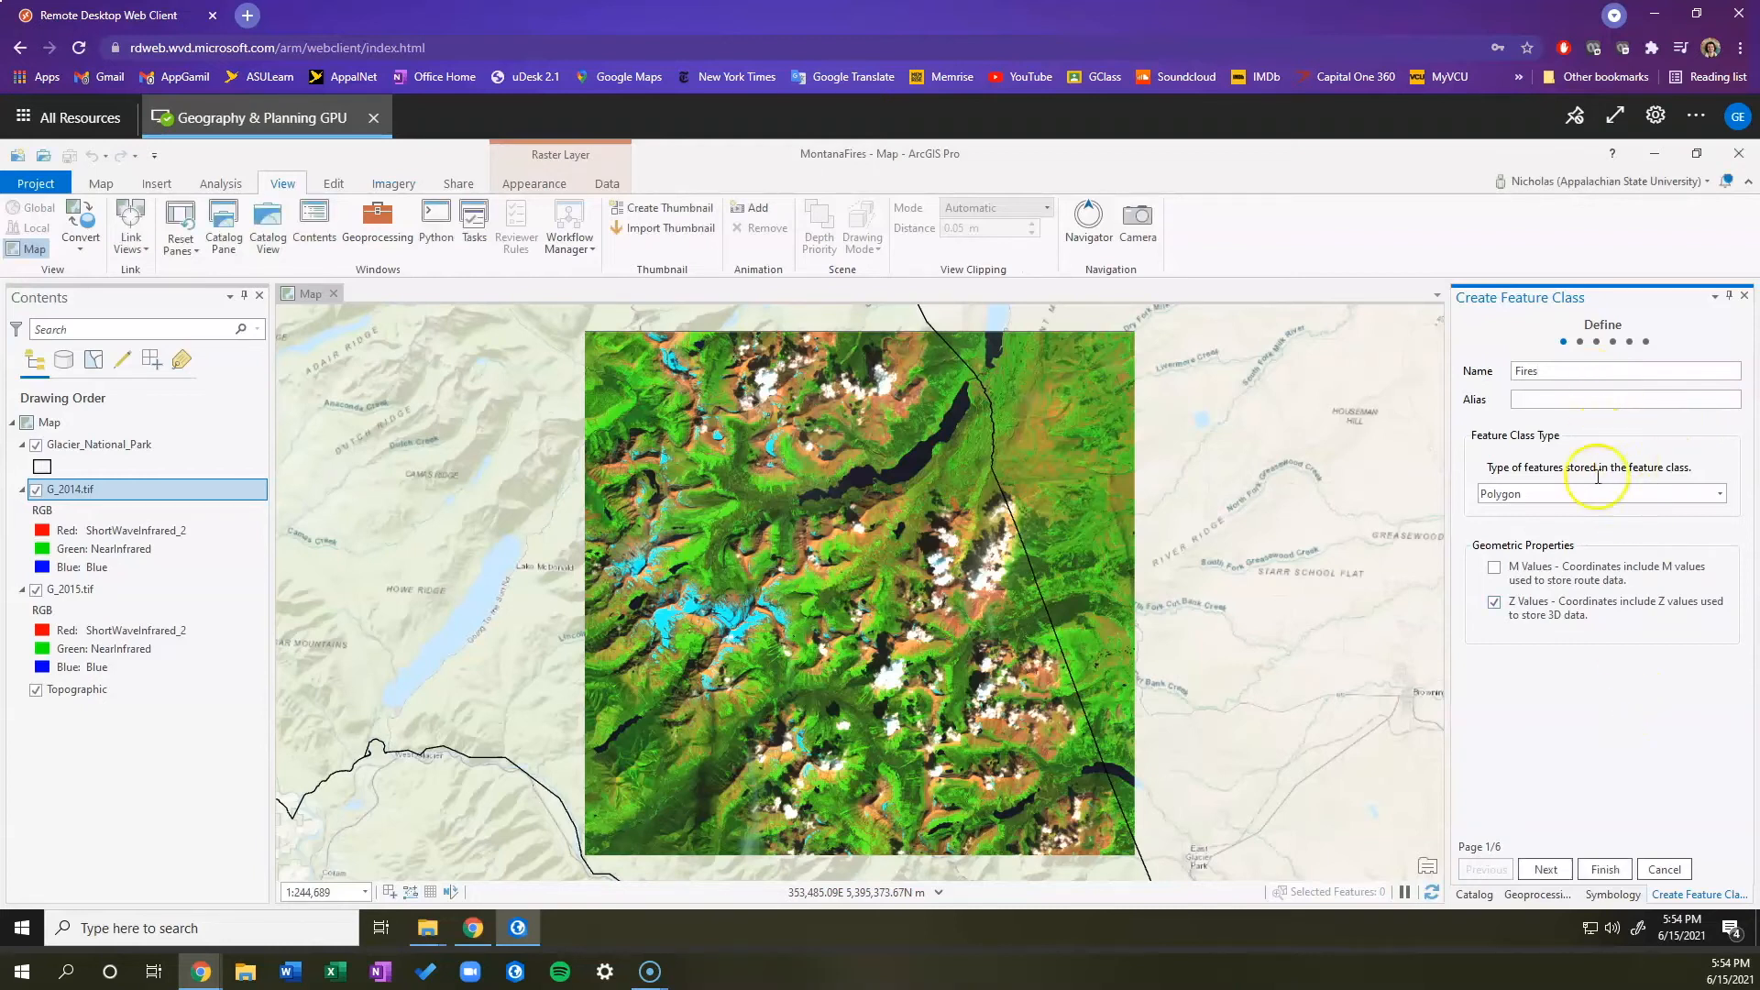
left_click(1605, 869)
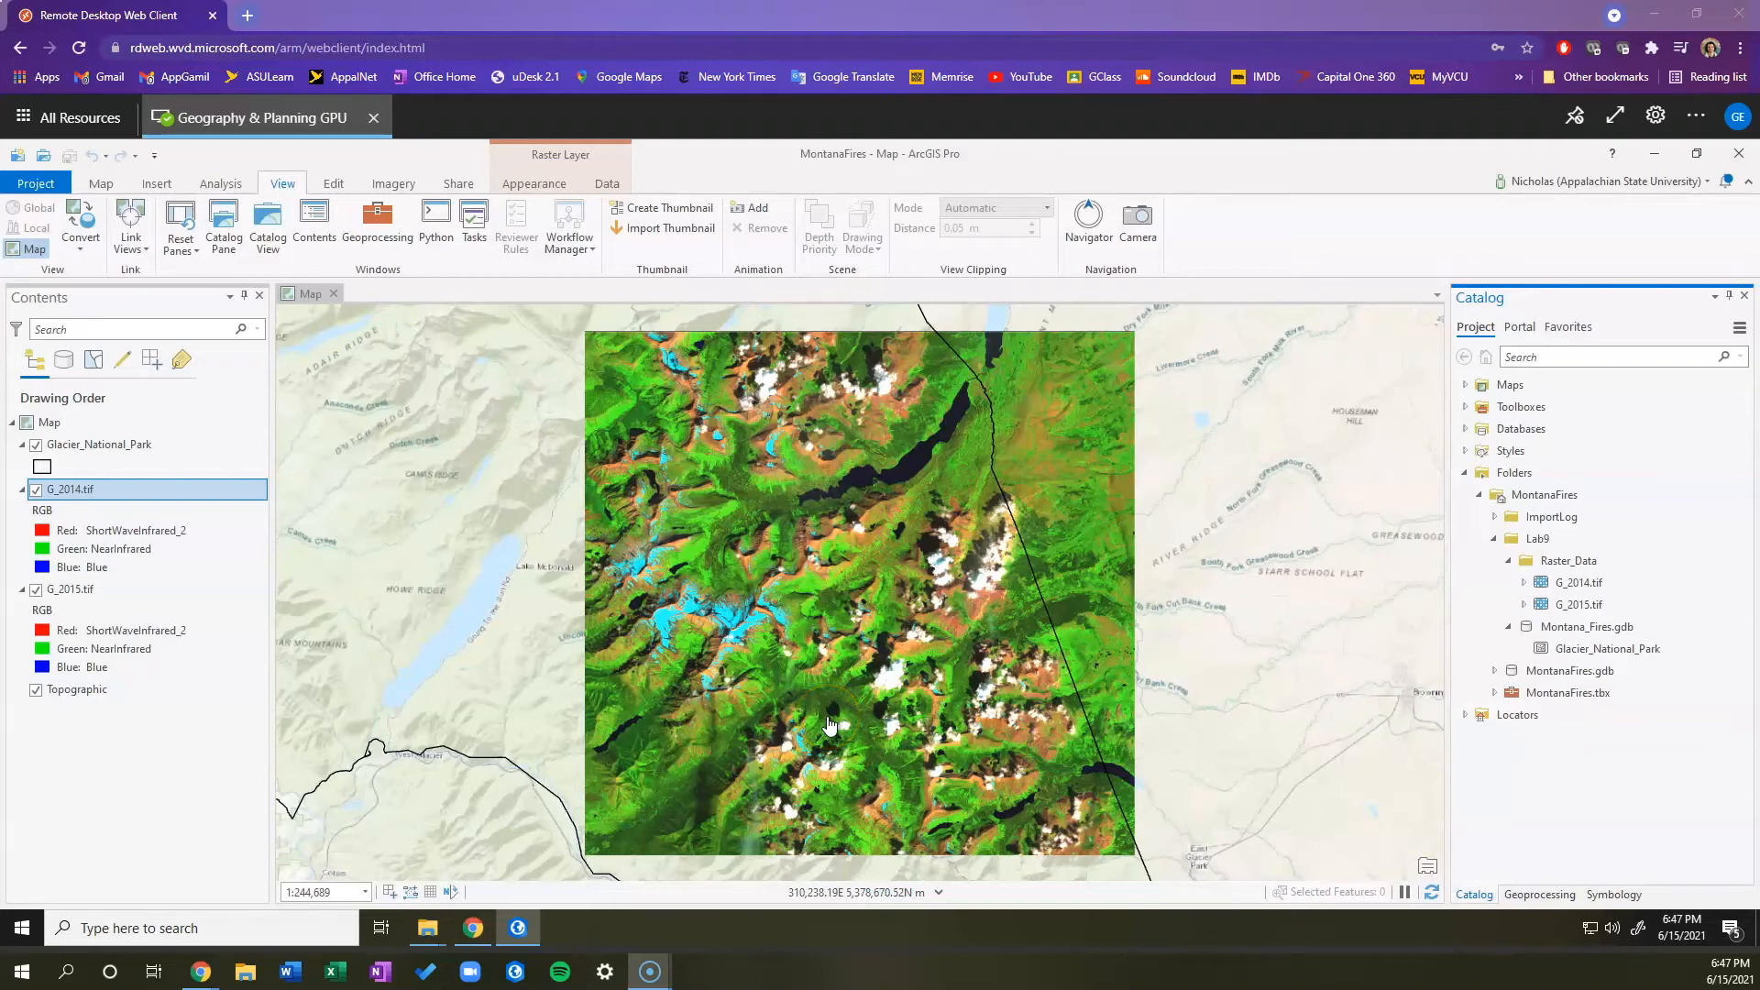
Step: Add the Fires feature class from MontanaFires.gdb to the map above the Glacier_National_Park layer
left_click(1465, 428)
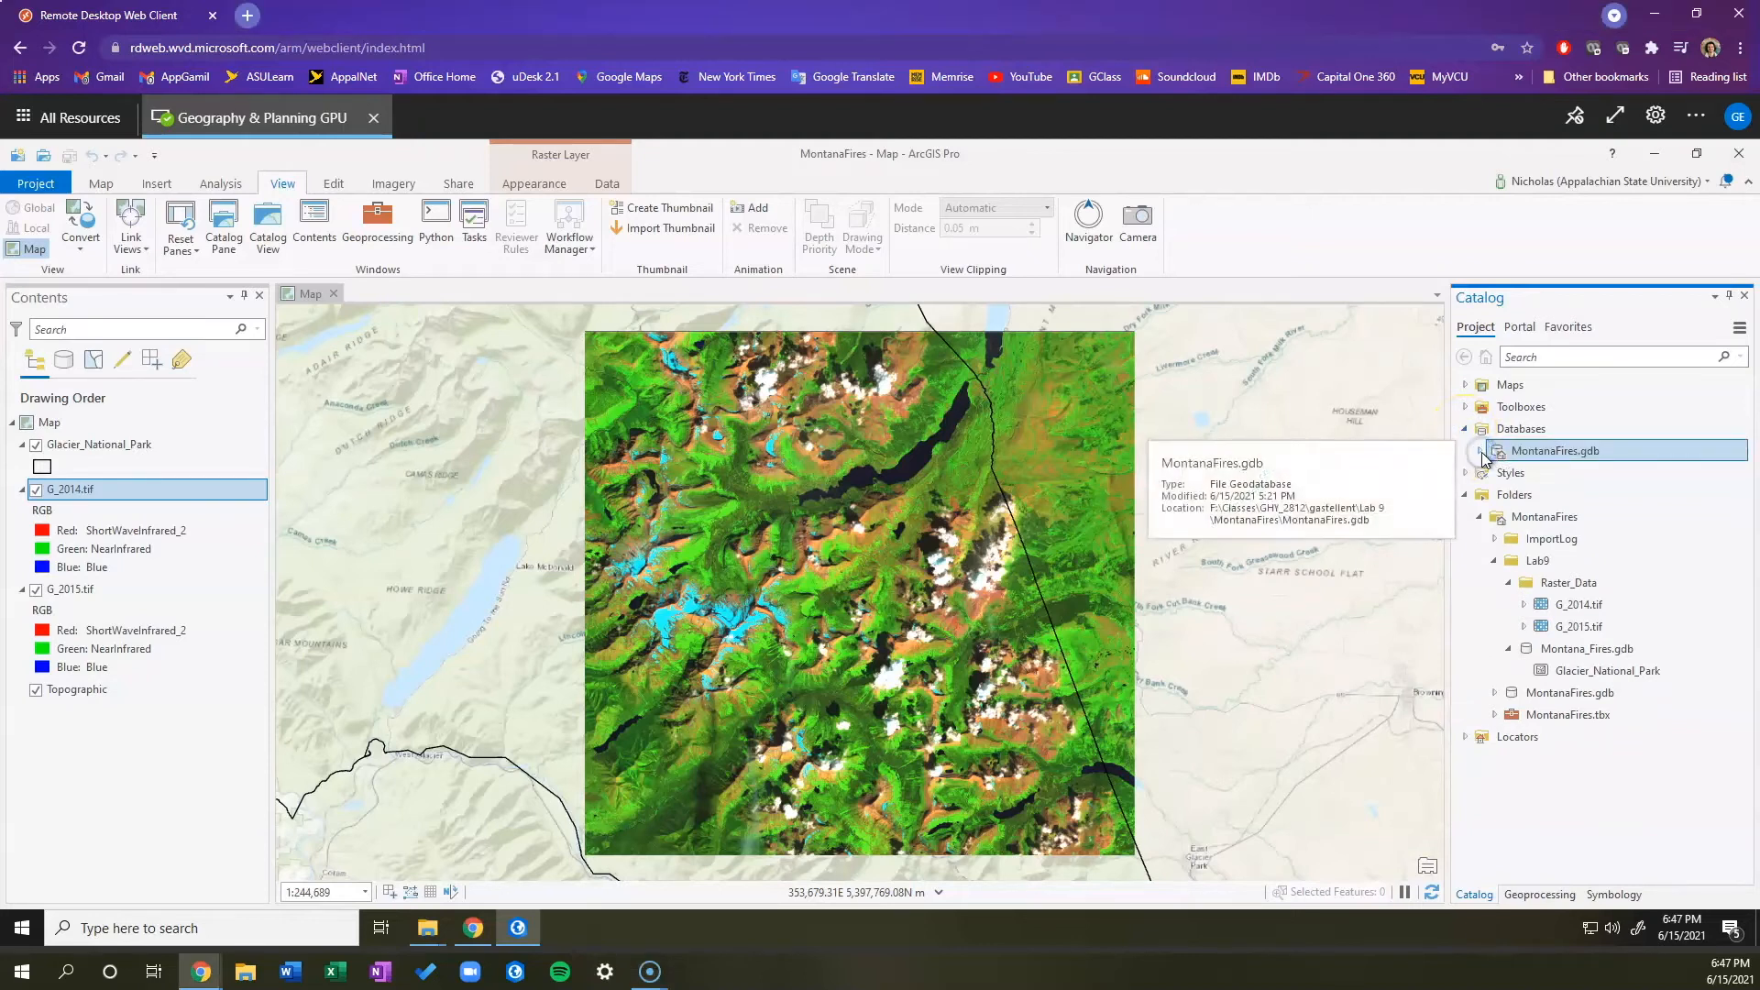
left_click(1537, 473)
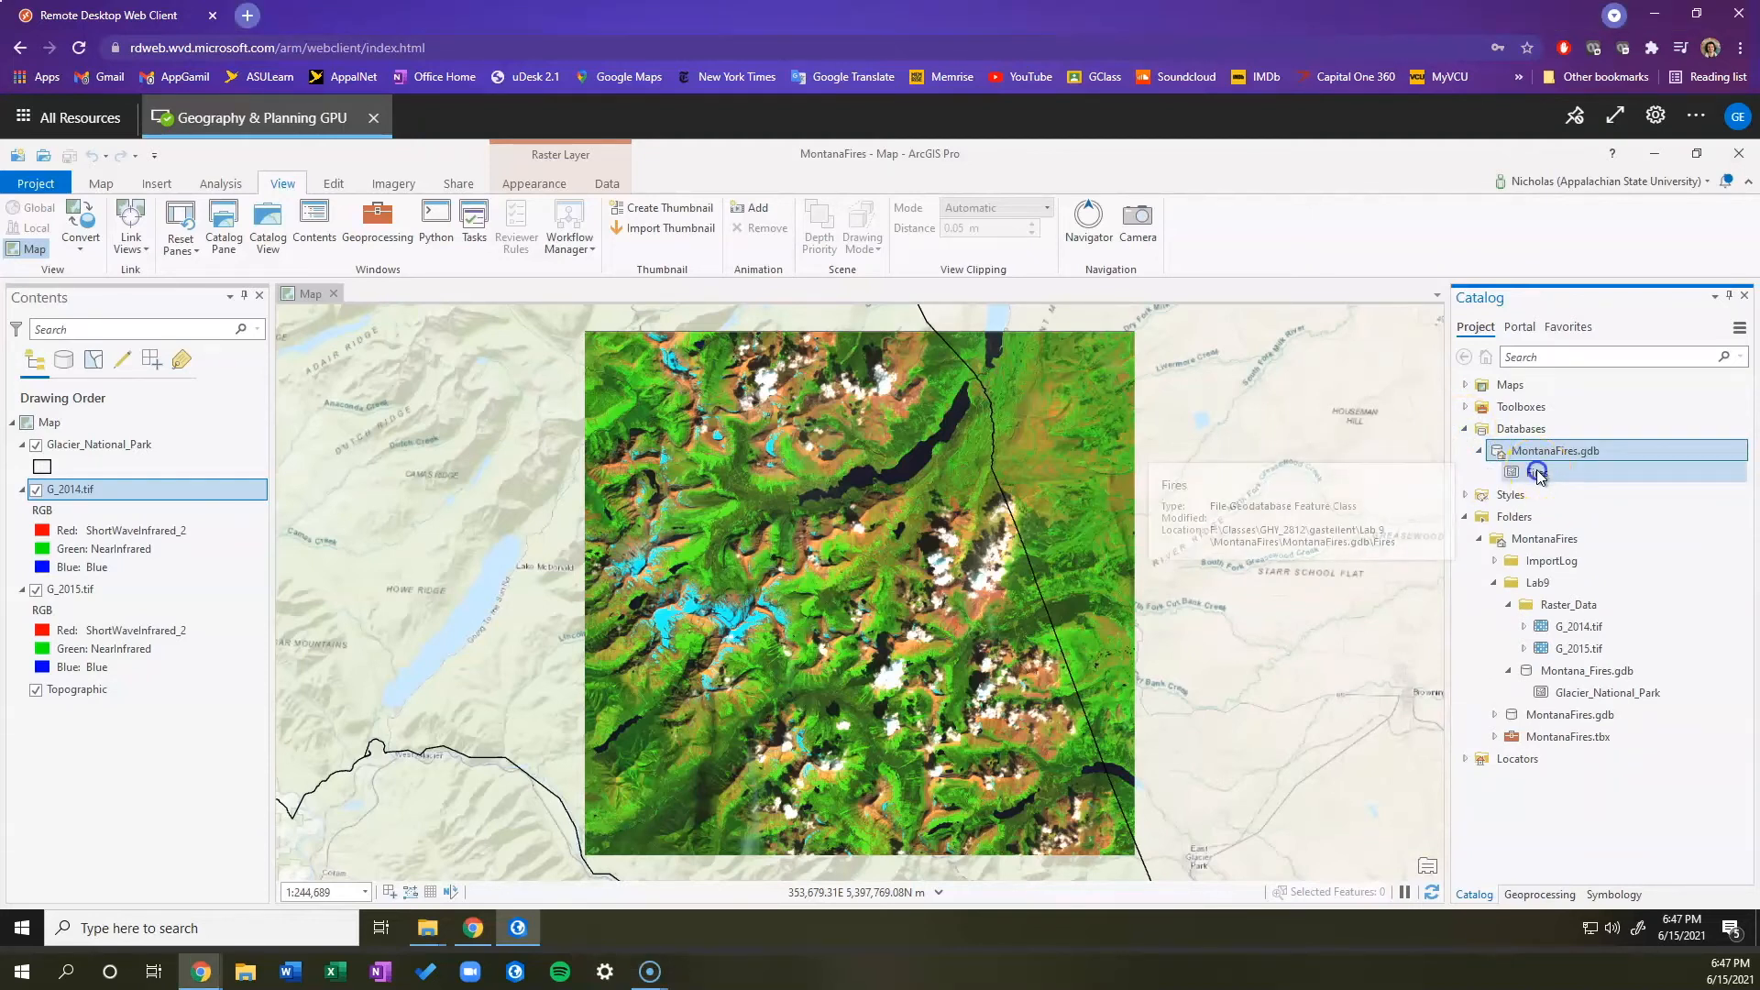
left_click_drag(1537, 471, 1081, 465)
left_click_drag(1541, 474, 1329, 455)
left_click(1616, 463)
left_click_drag(1616, 471, 217, 438)
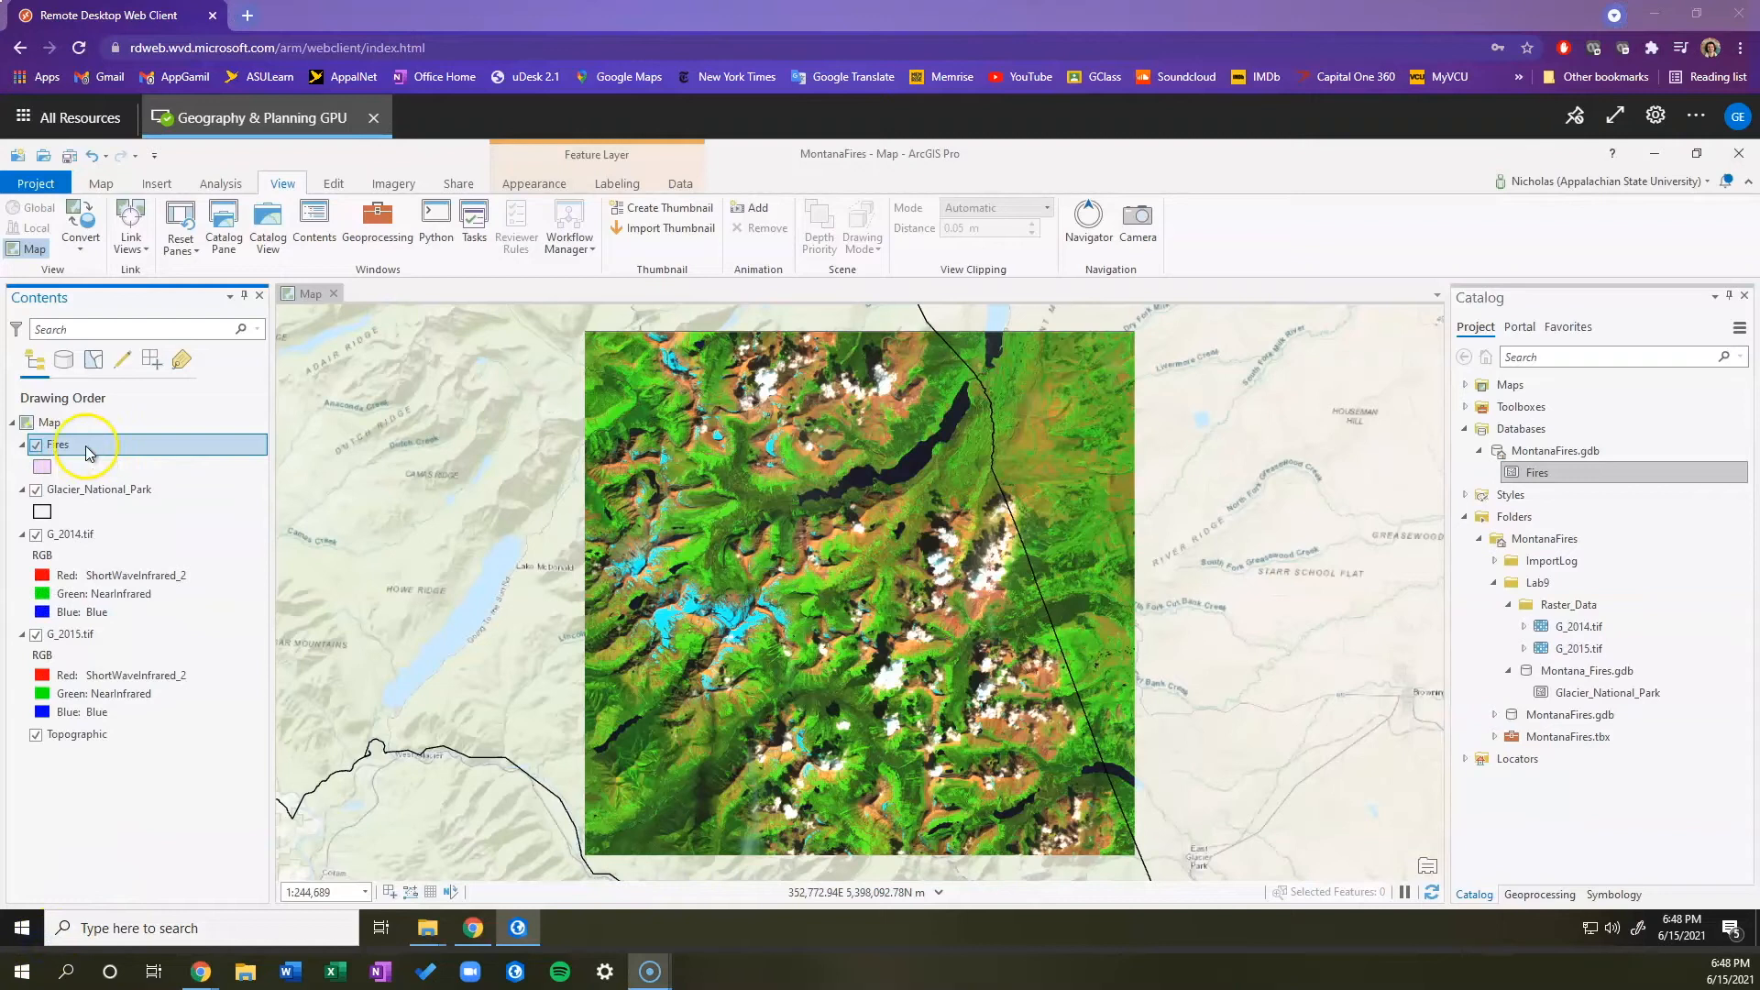
Step: Symbolize the Fires layer with no fill color and an orange 2 pt outline, and close the symbology settings
left_click(41, 468)
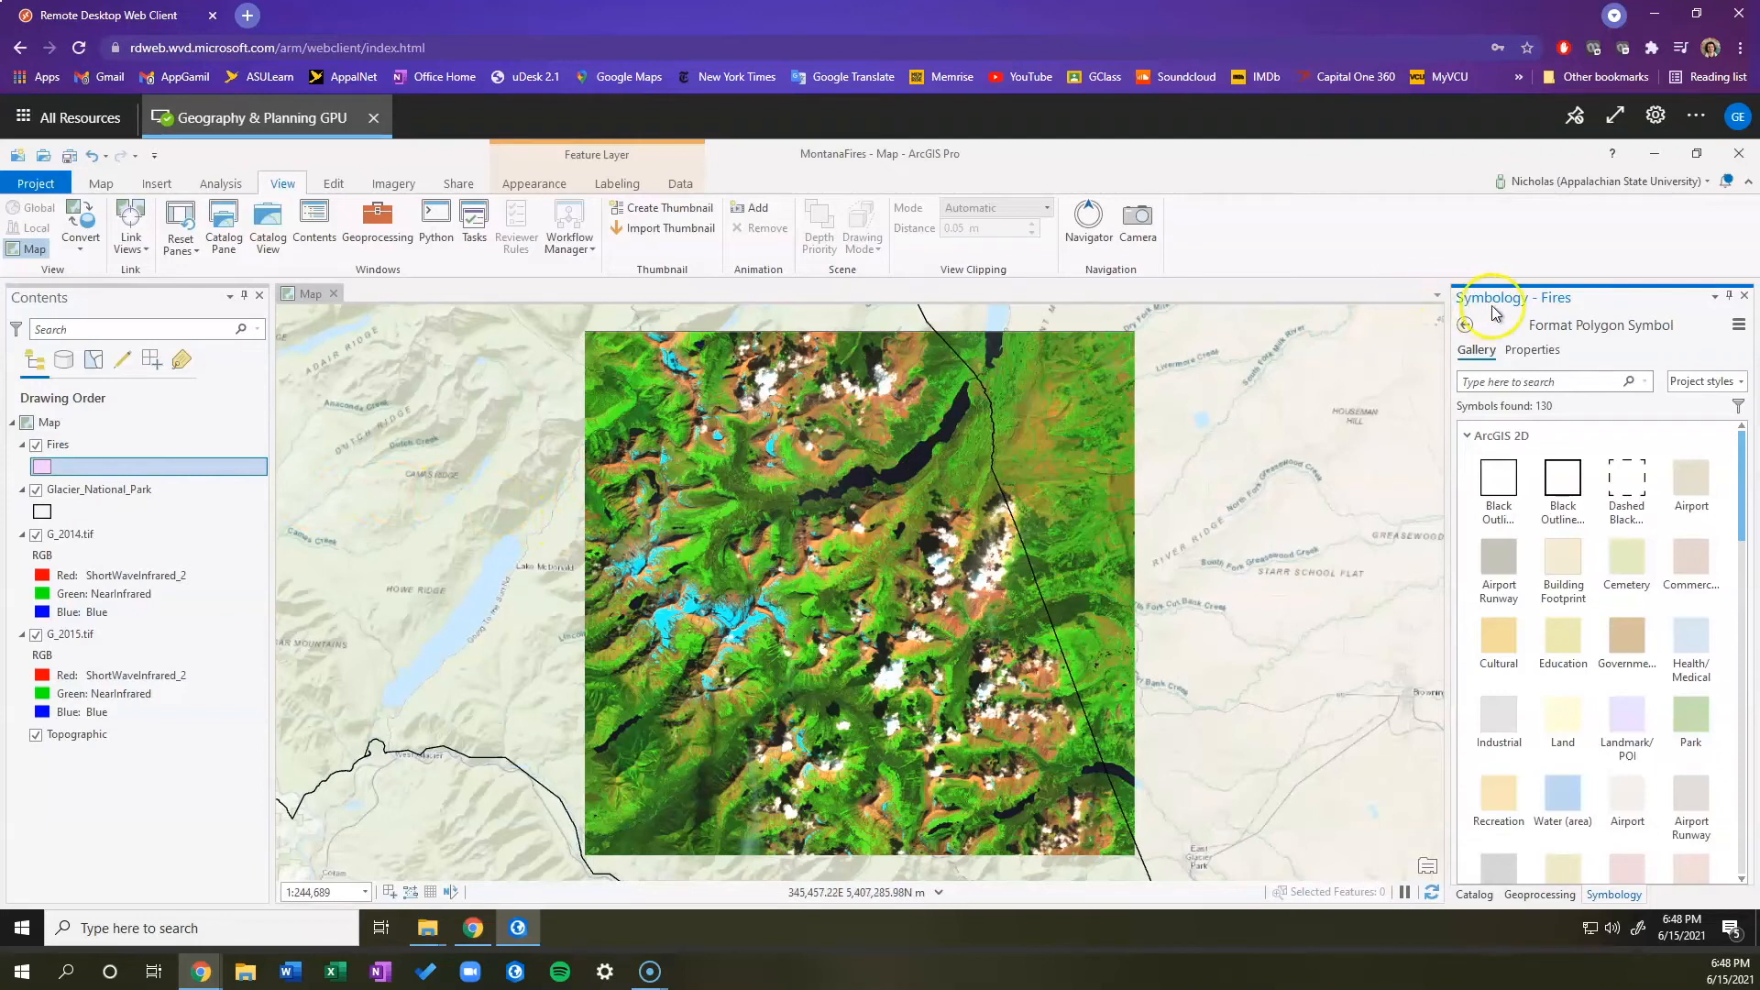
left_click(1529, 350)
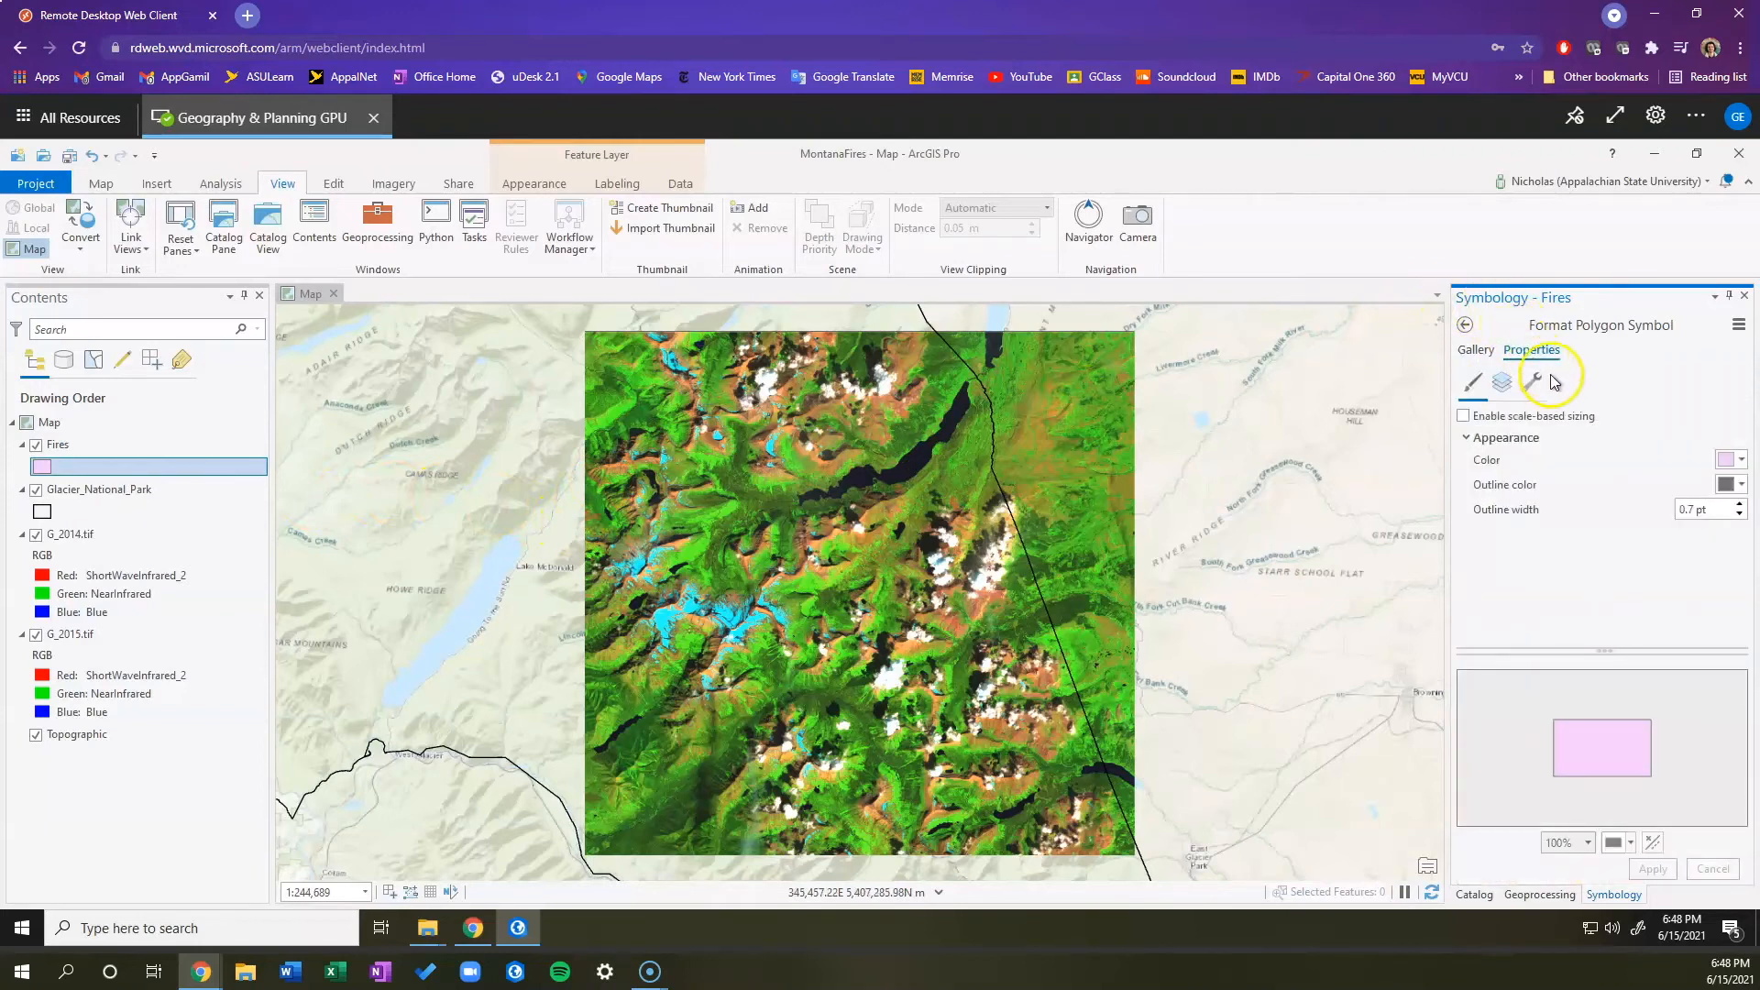
left_click(1745, 460)
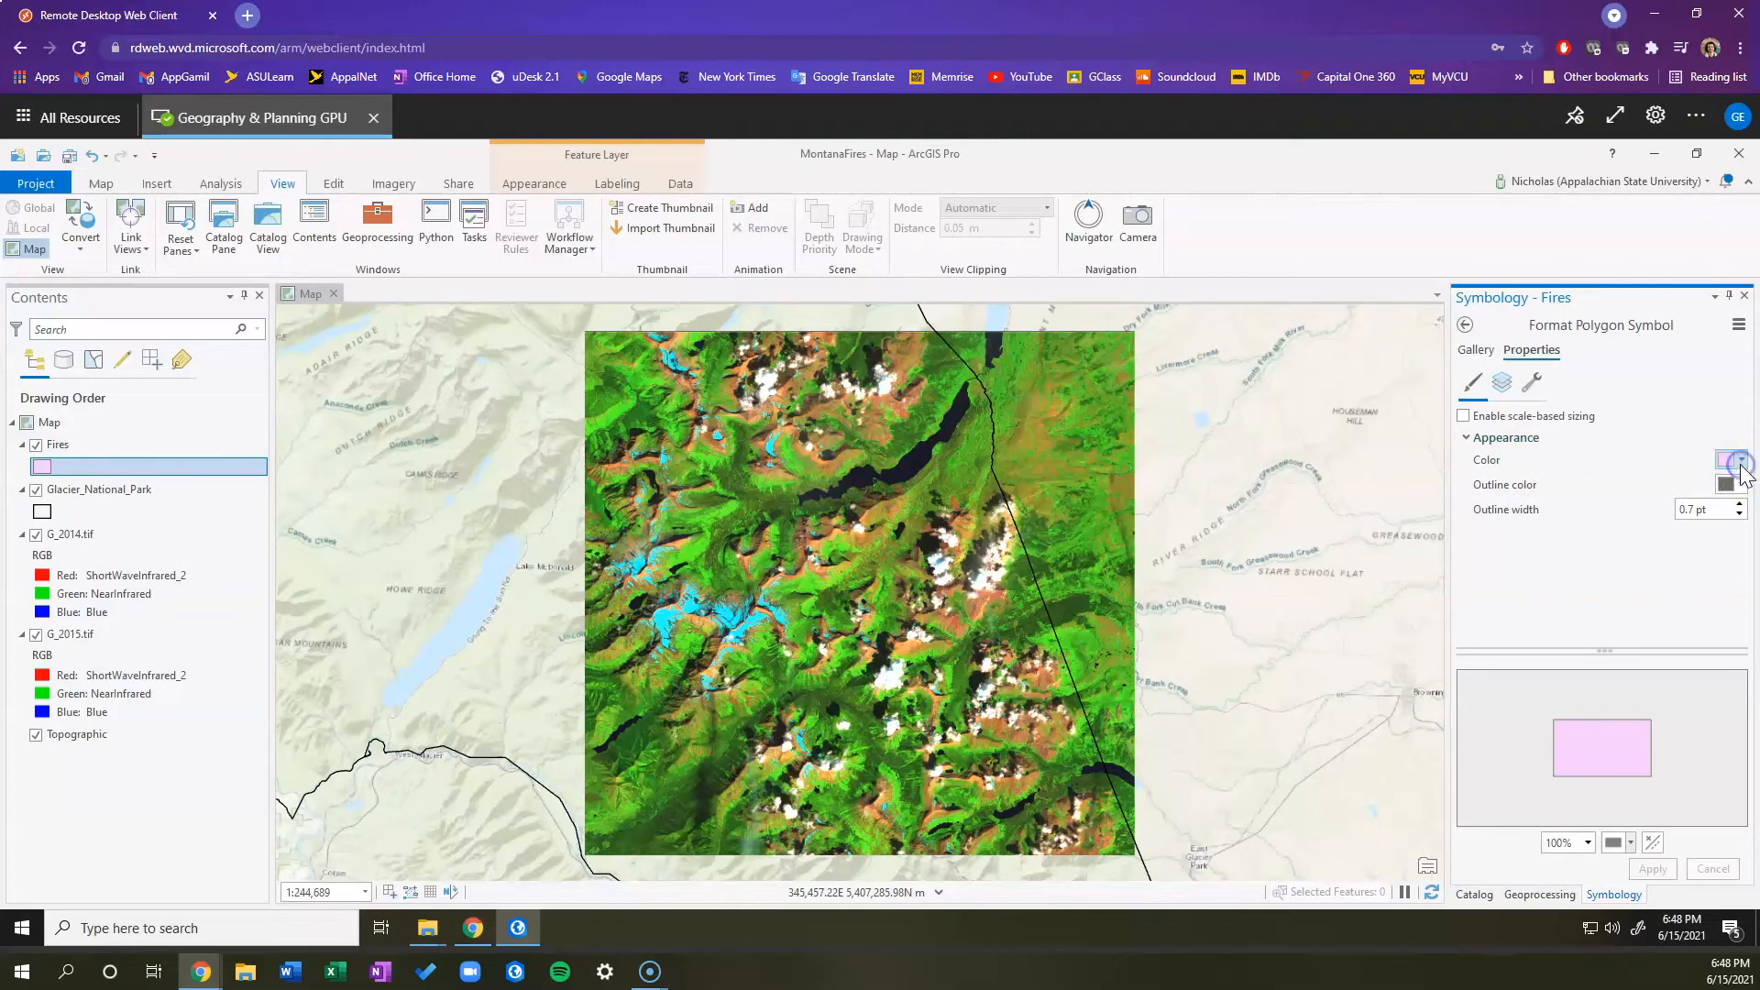
left_click(1688, 486)
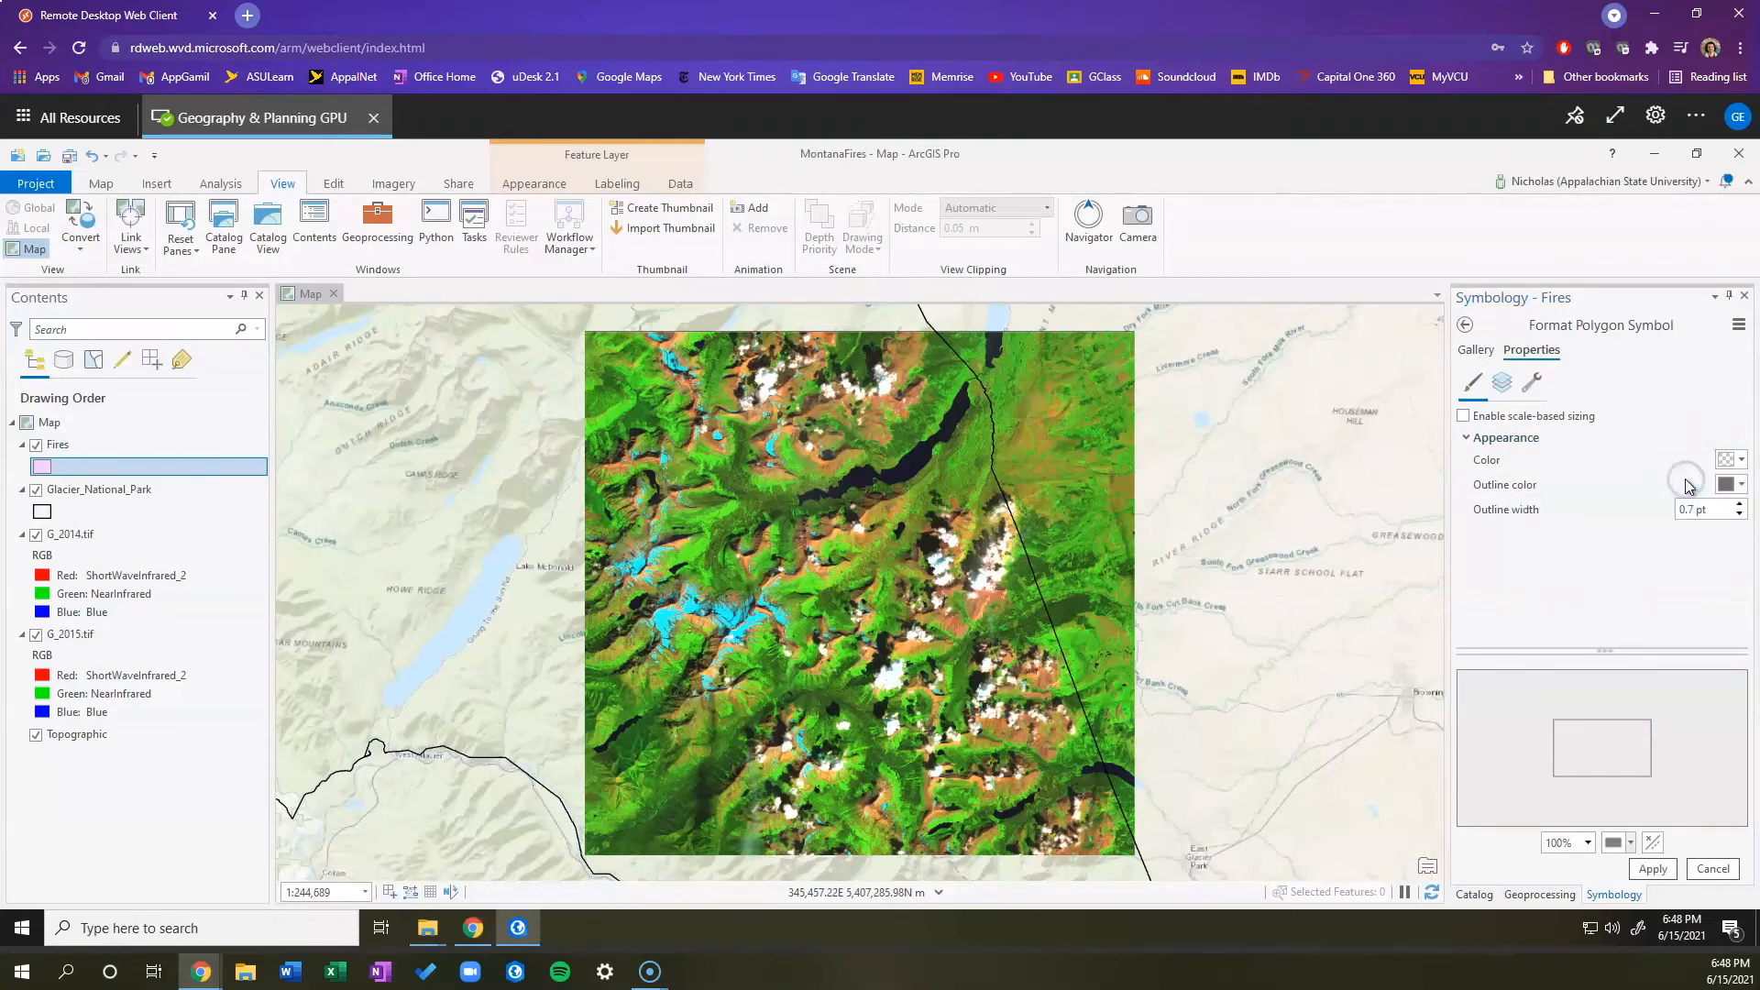
left_click(1742, 485)
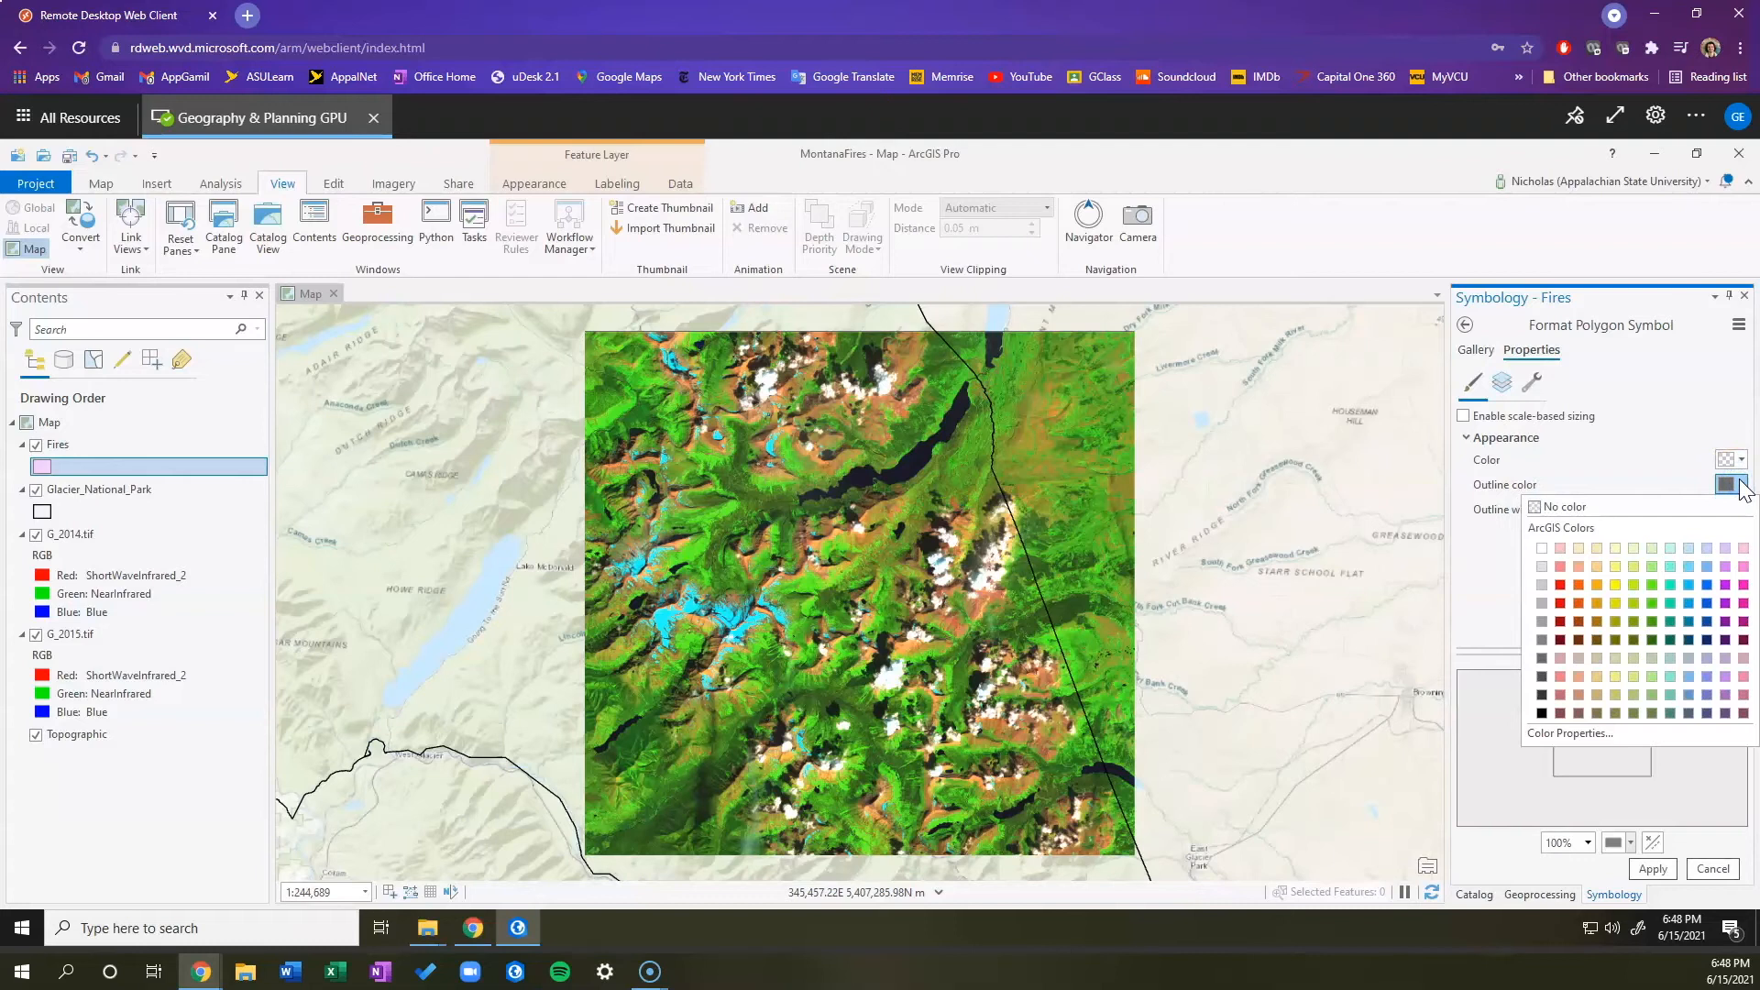
left_click(1580, 585)
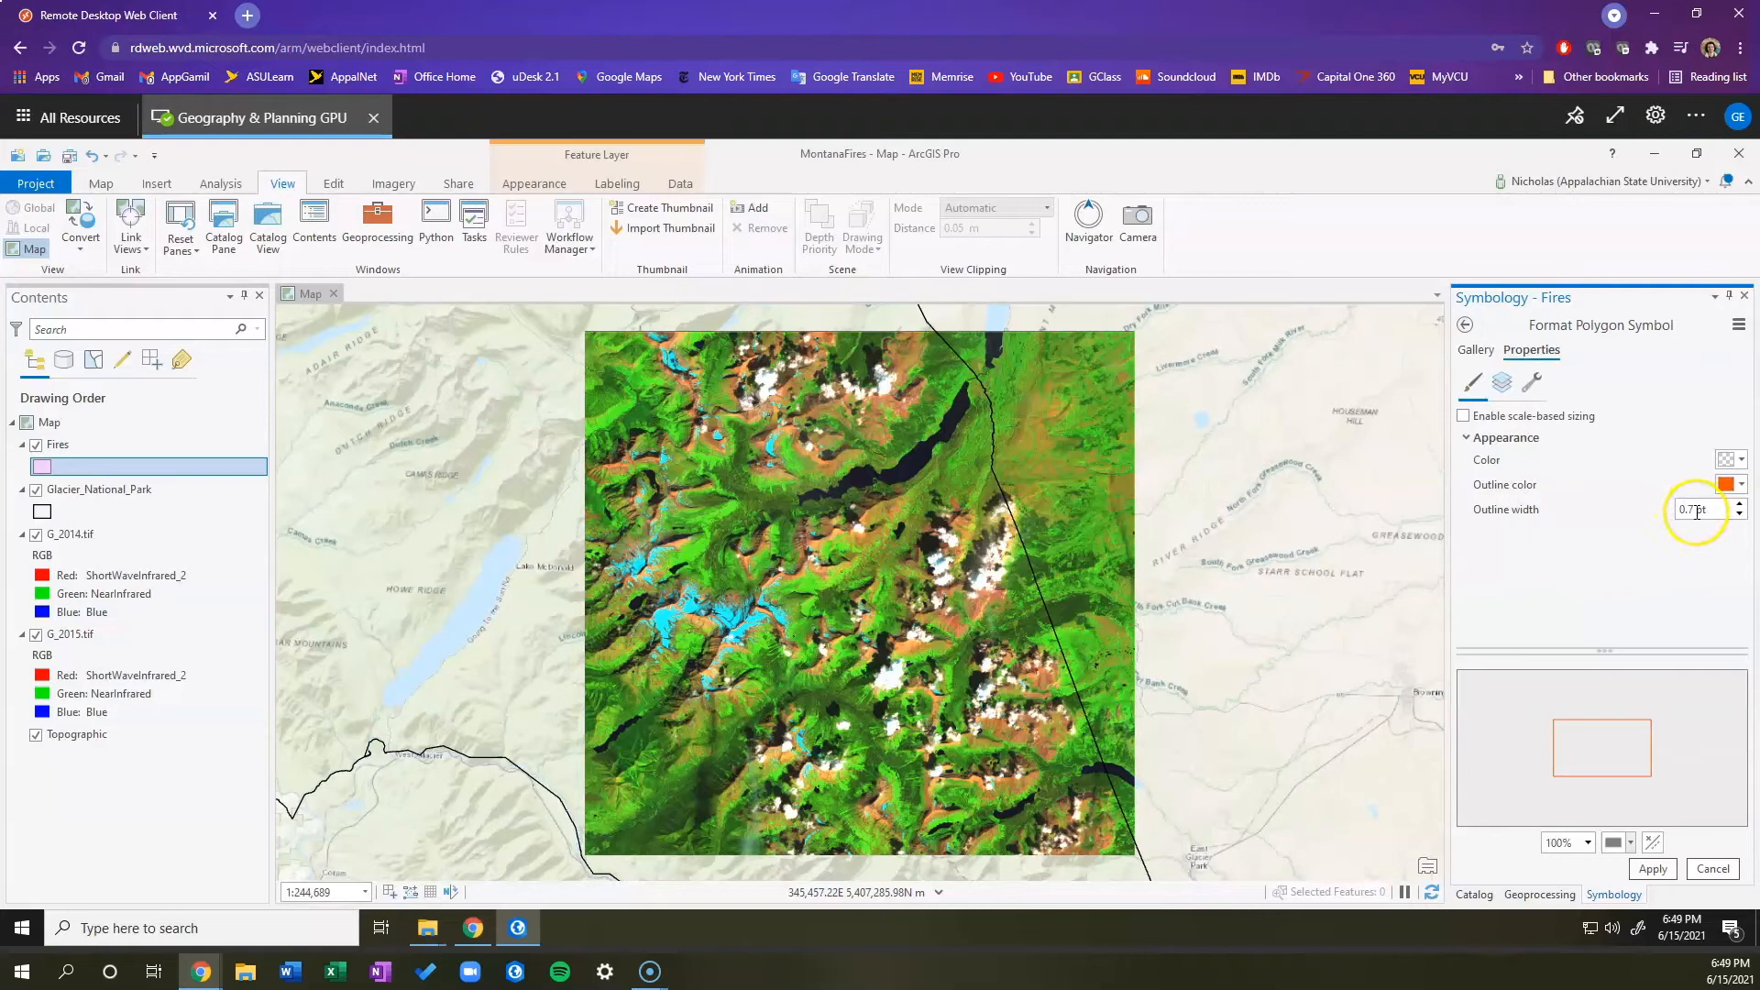
left_click(1739, 504)
left_click(1738, 504)
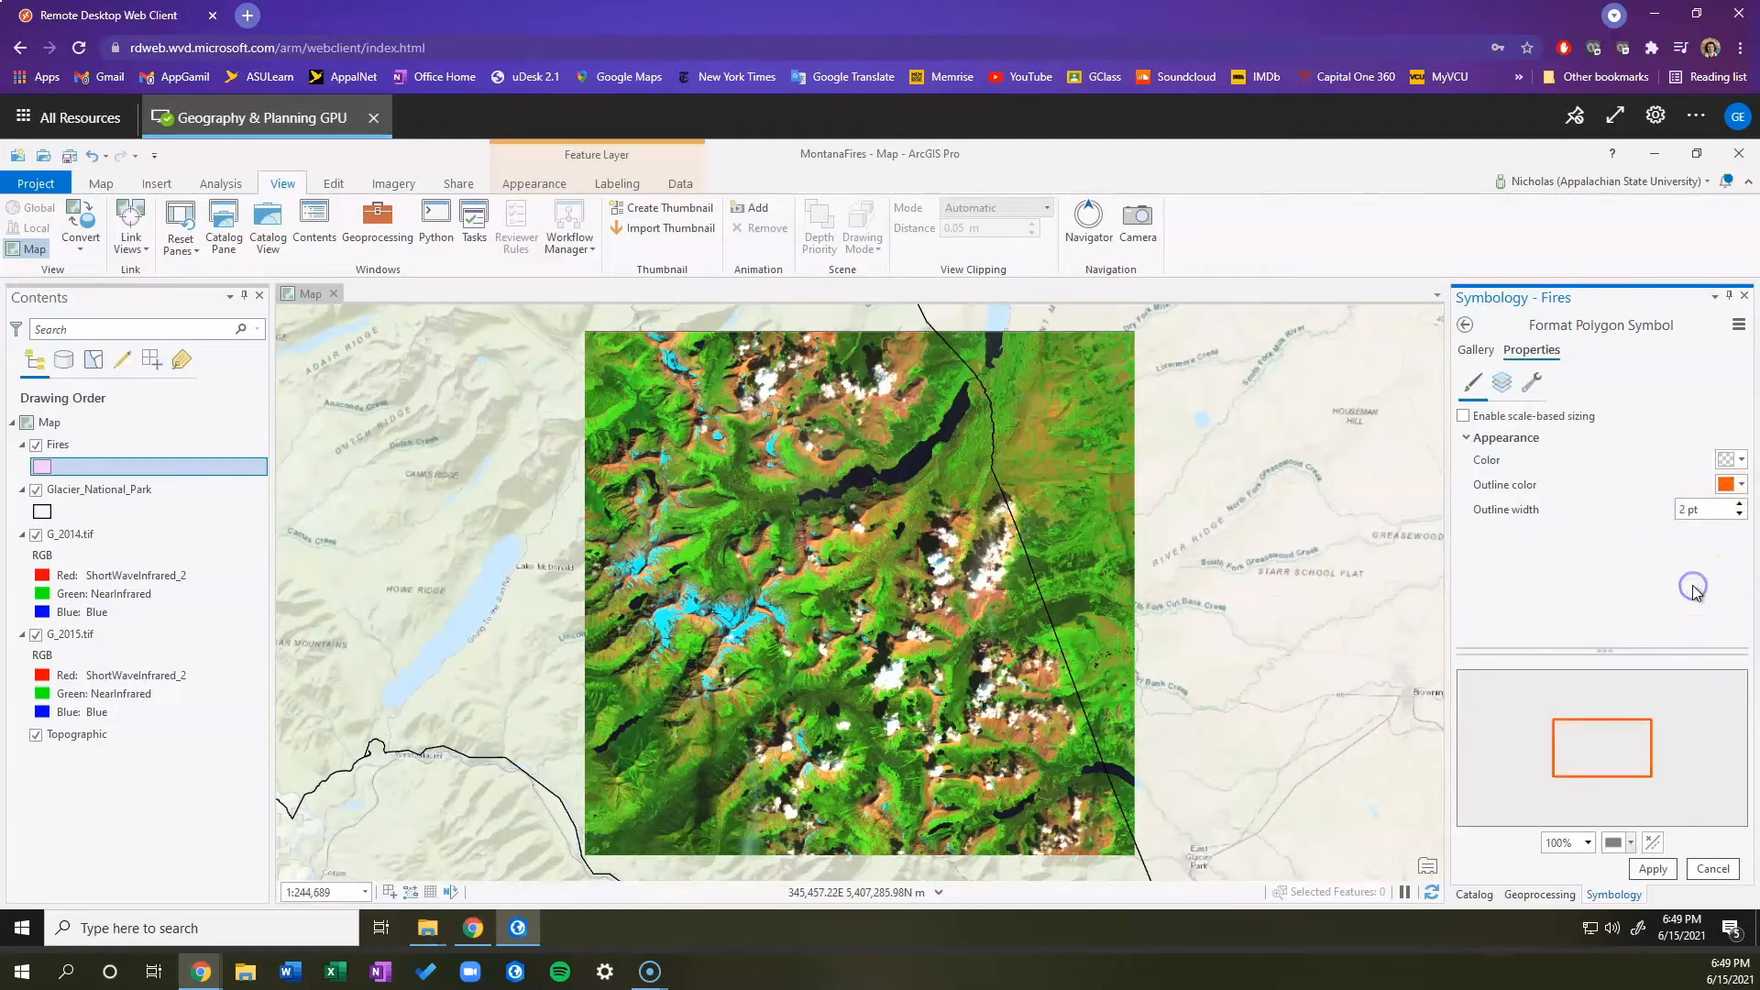
left_click(1668, 871)
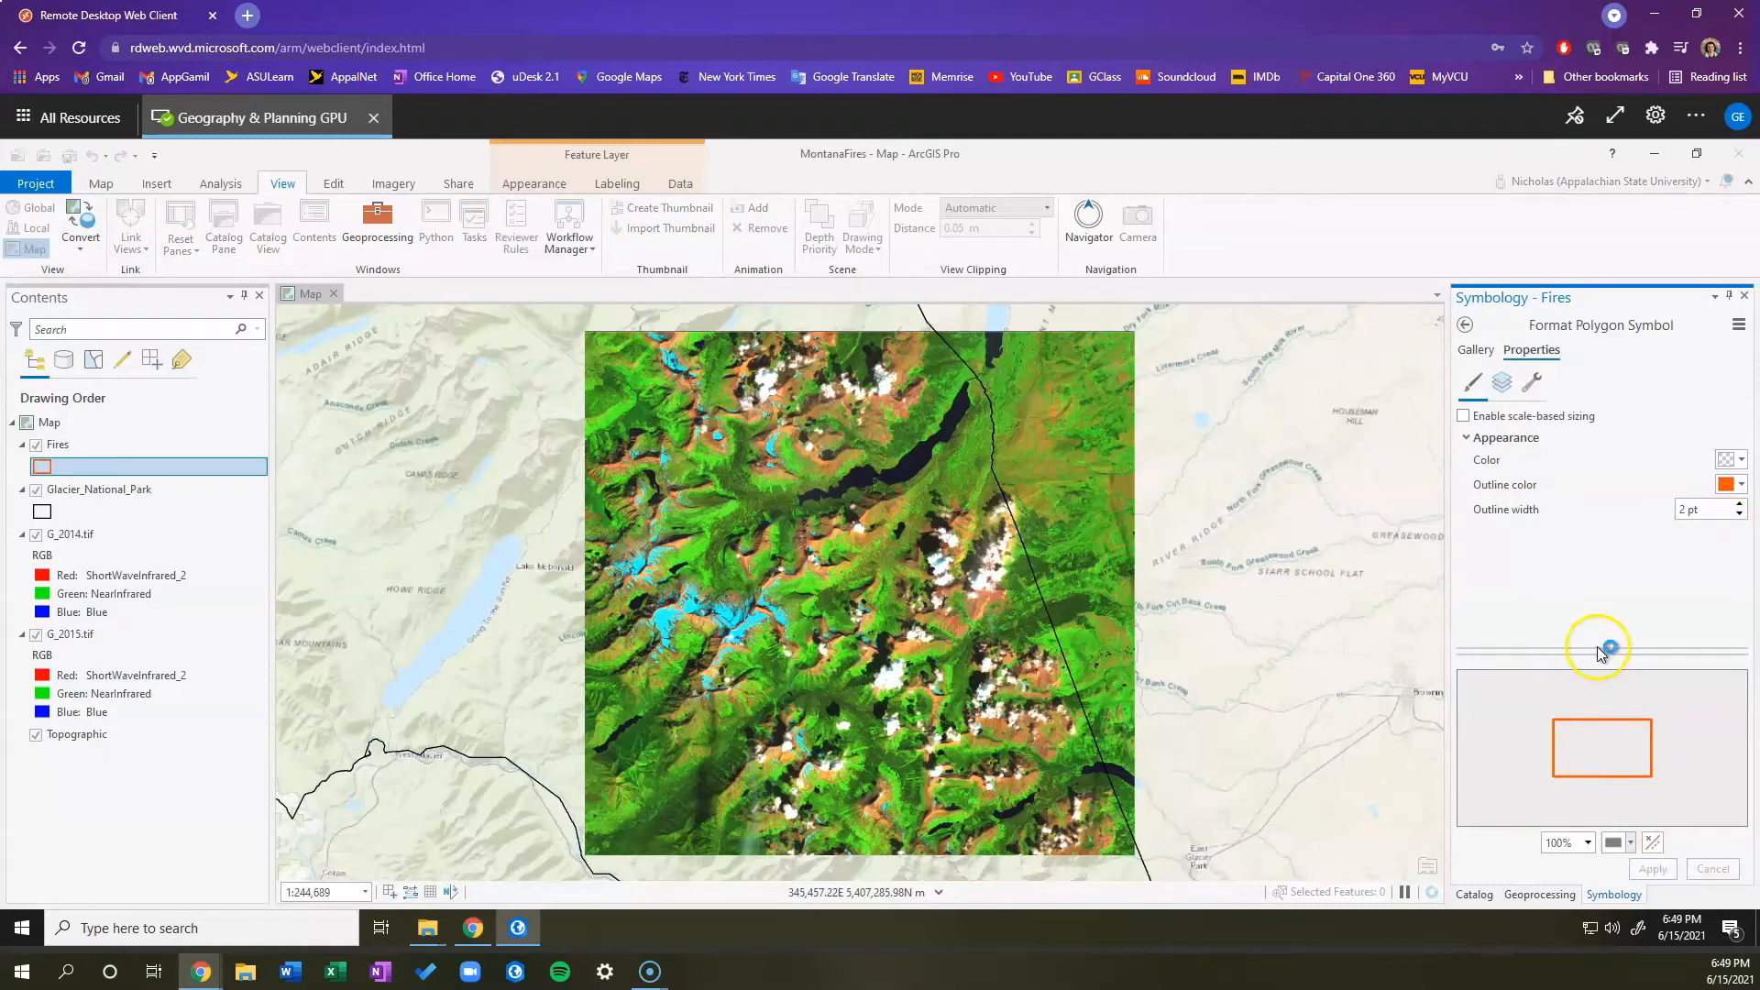
left_click(1745, 295)
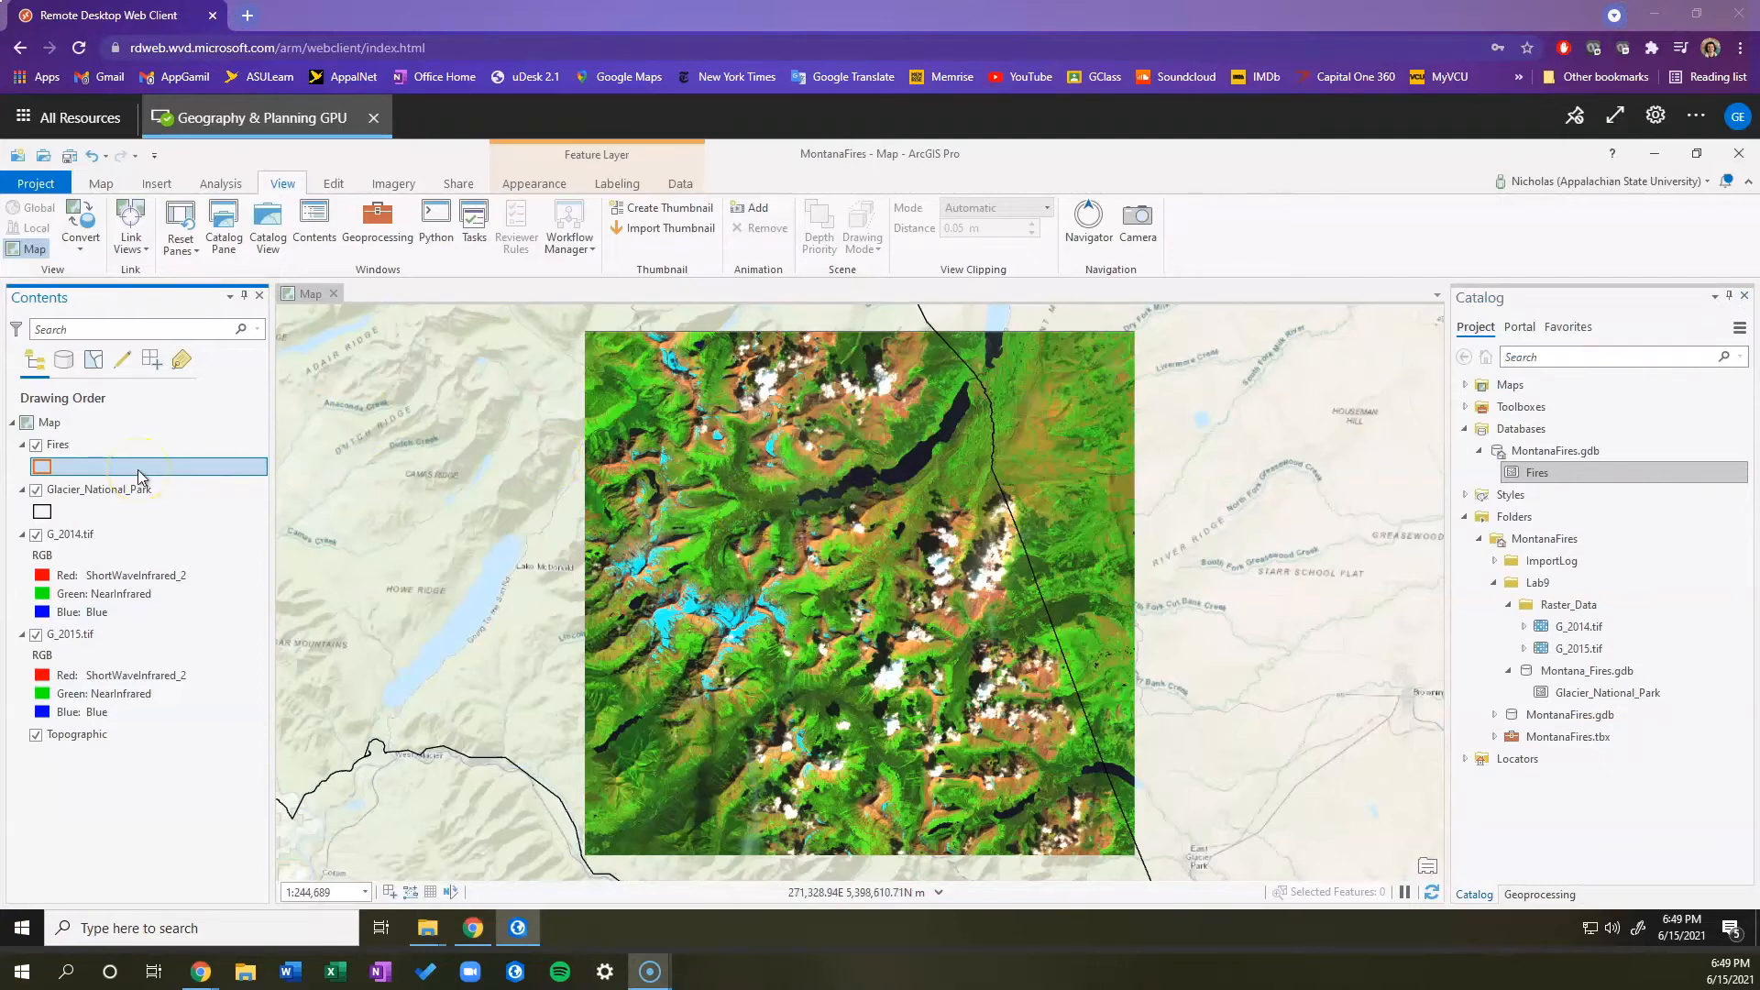
Step: Turn off the G_2014.tif layer and frame the red burn scar beside the long northern lake in the 2015 image
left_click(37, 534)
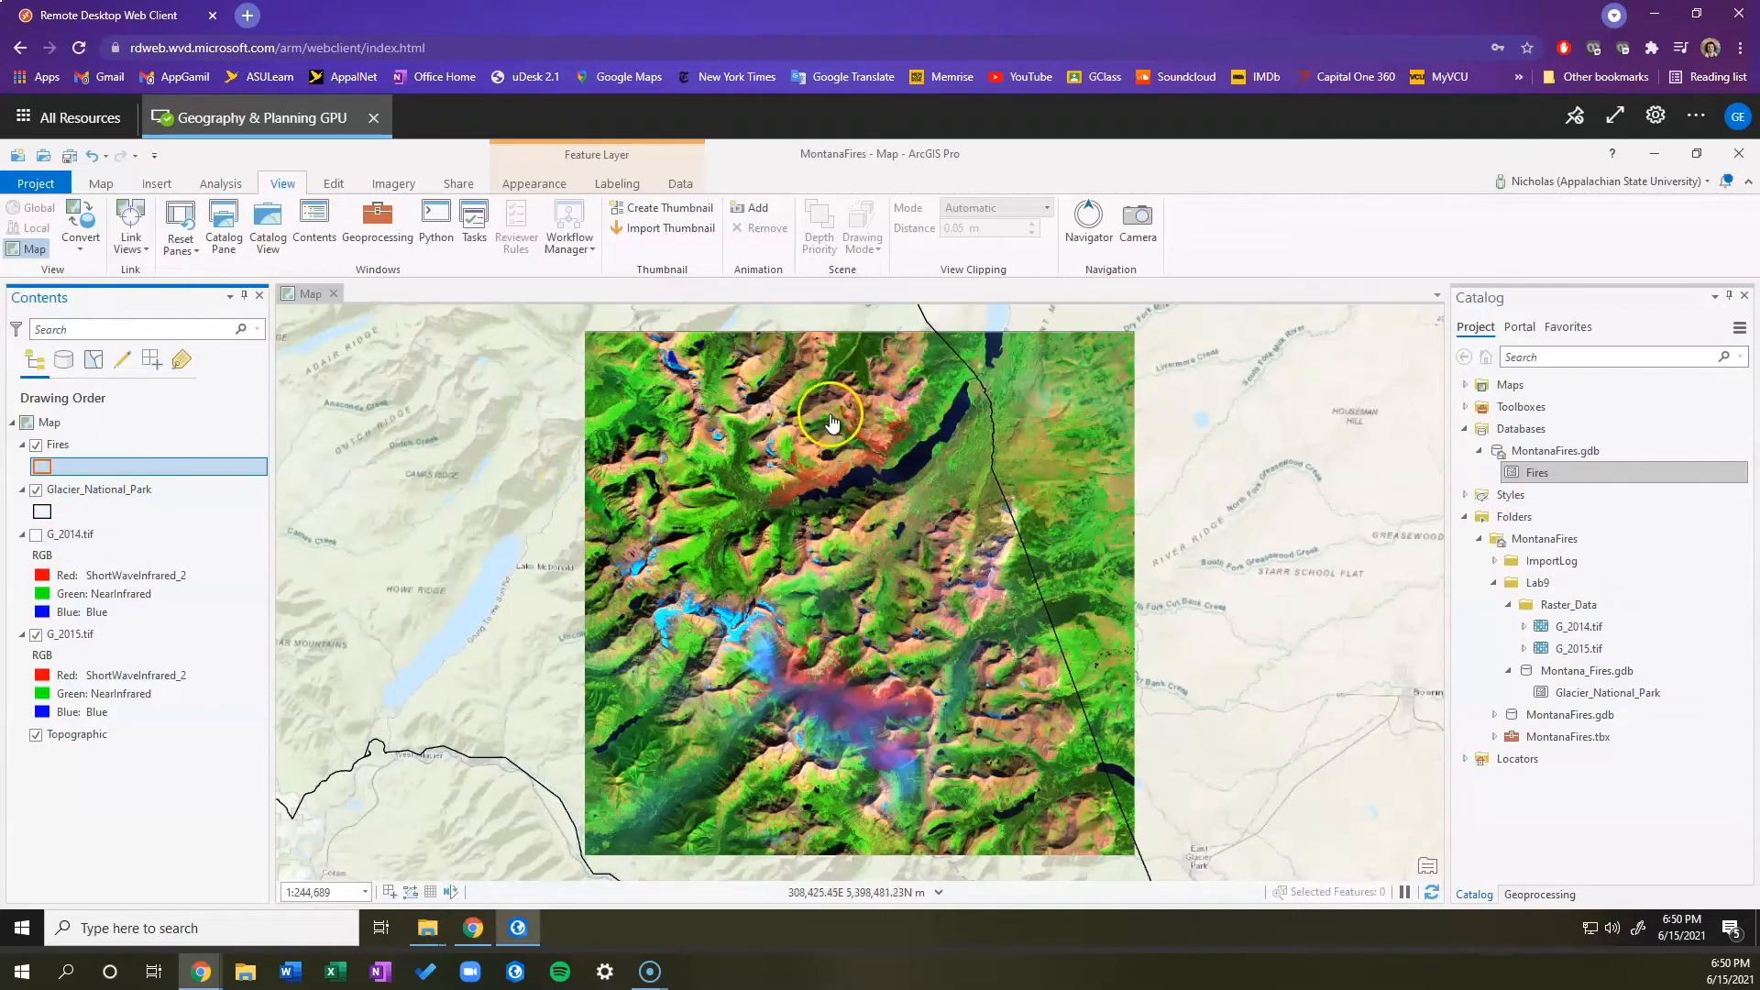
left_click(108, 186)
left_click(170, 225)
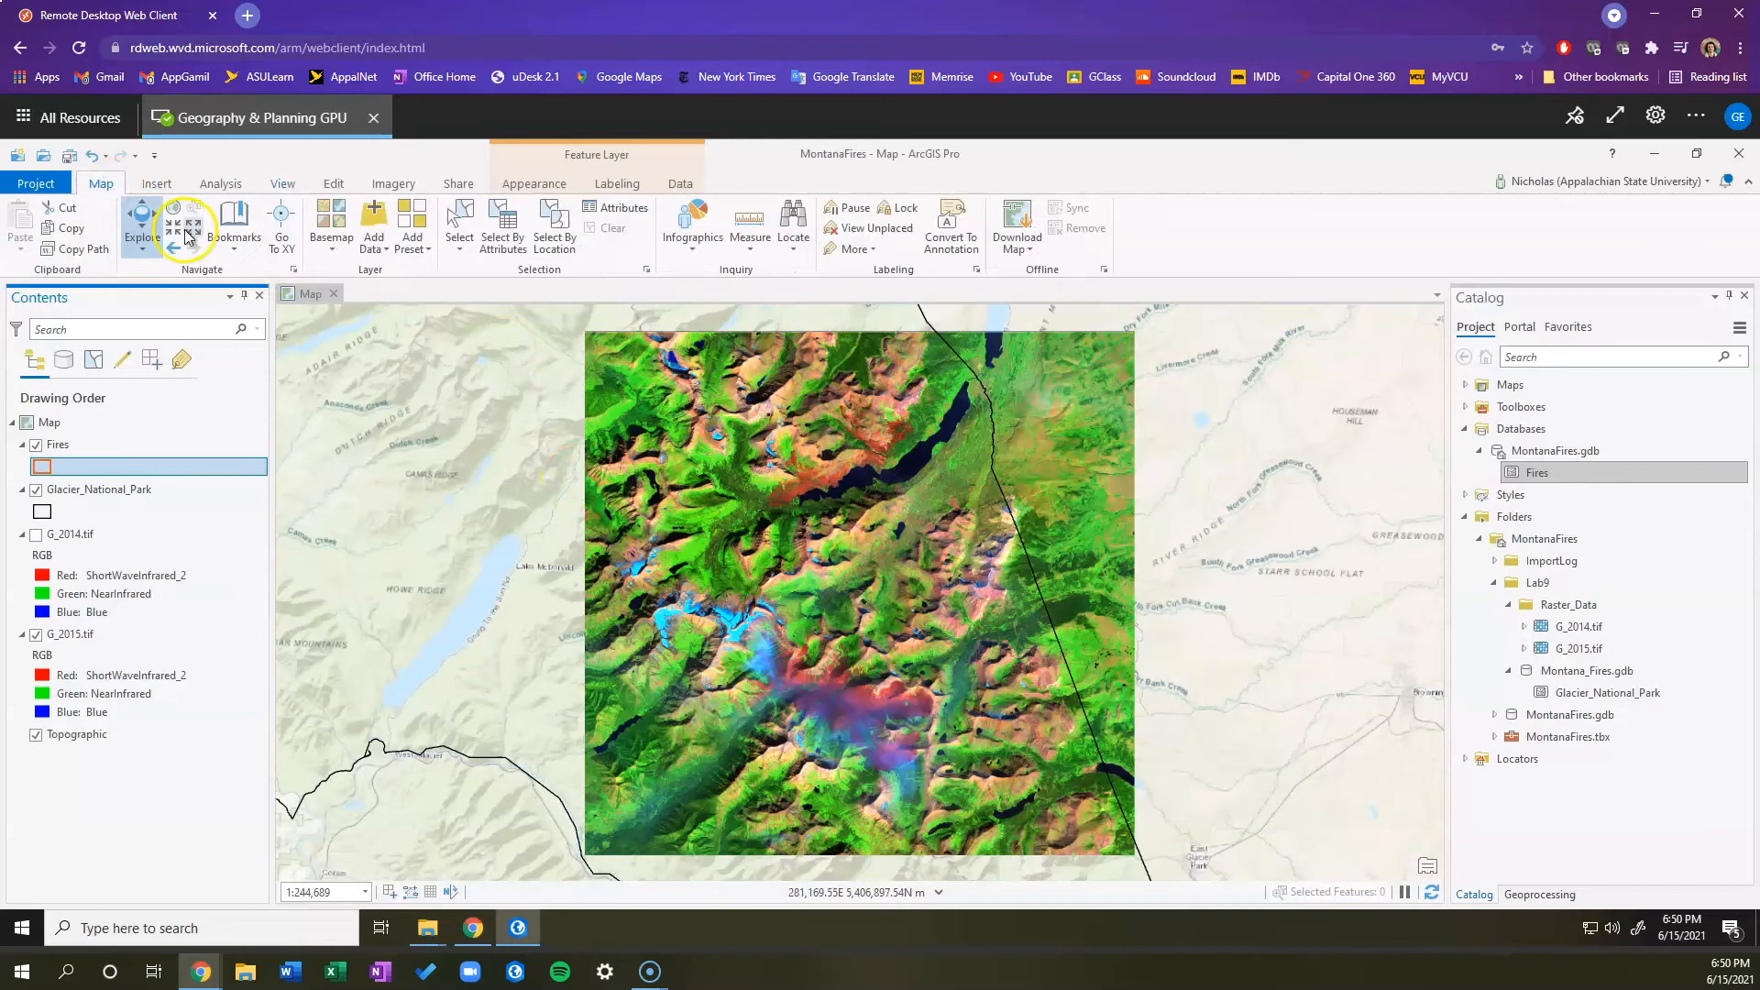
left_click(179, 232)
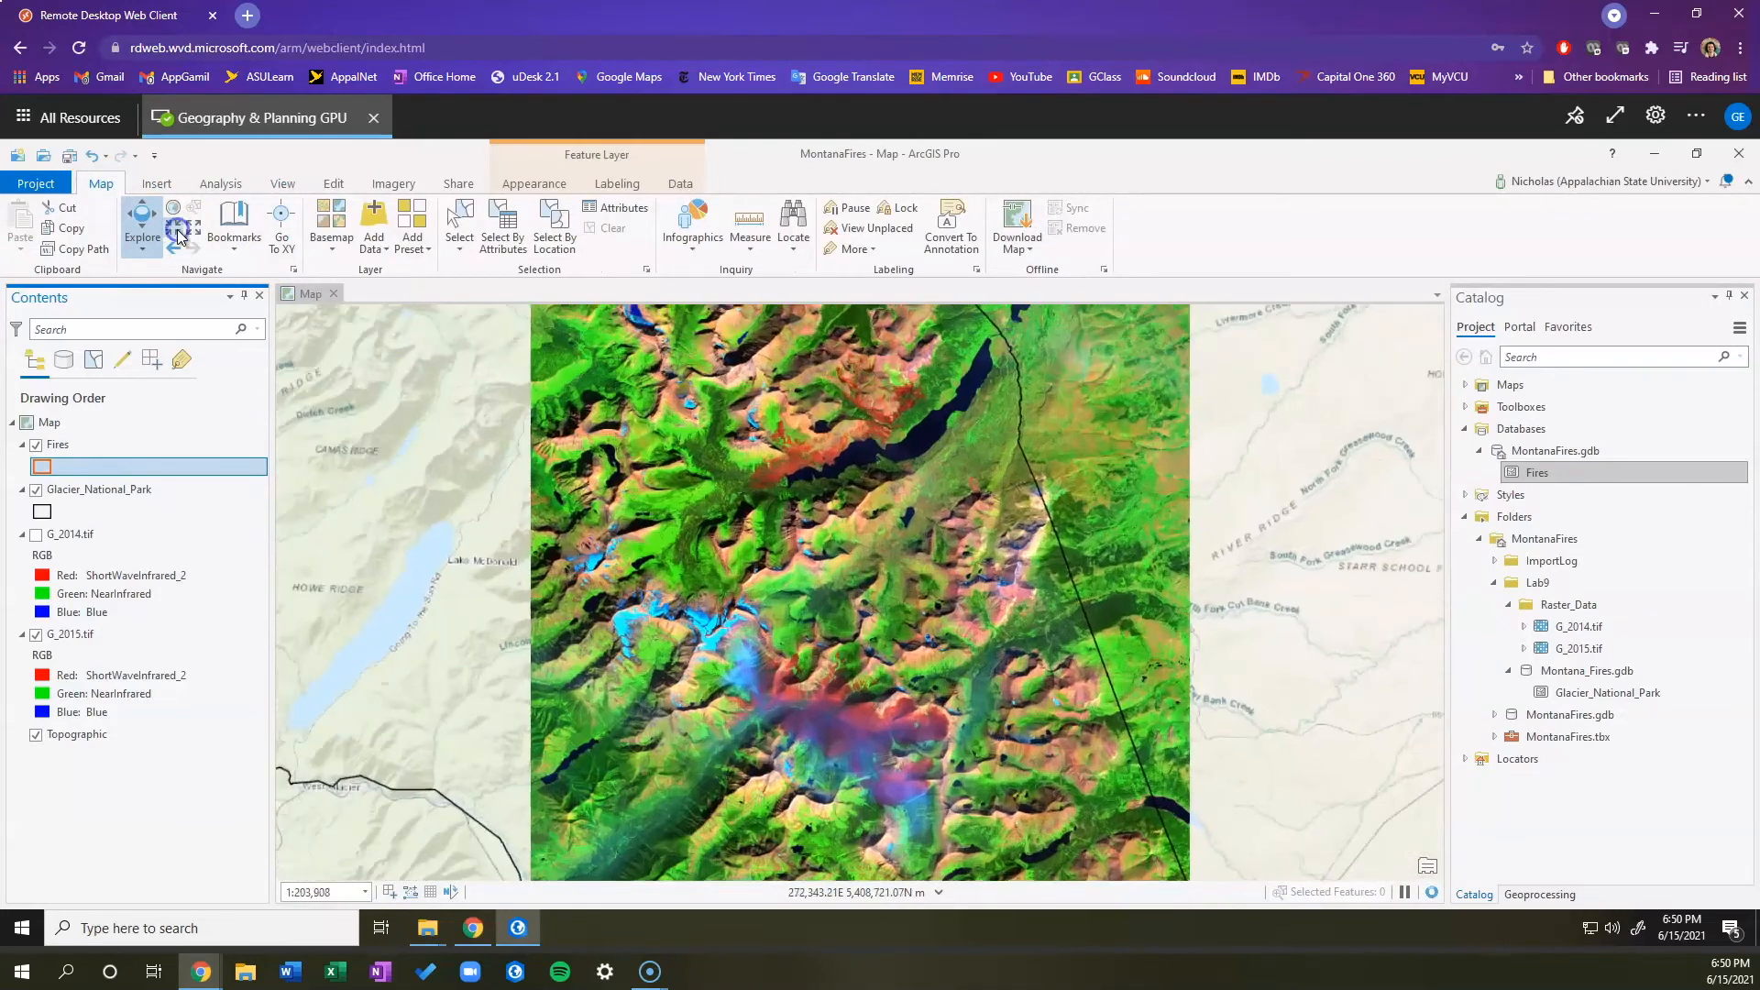
left_click(179, 231)
left_click(179, 235)
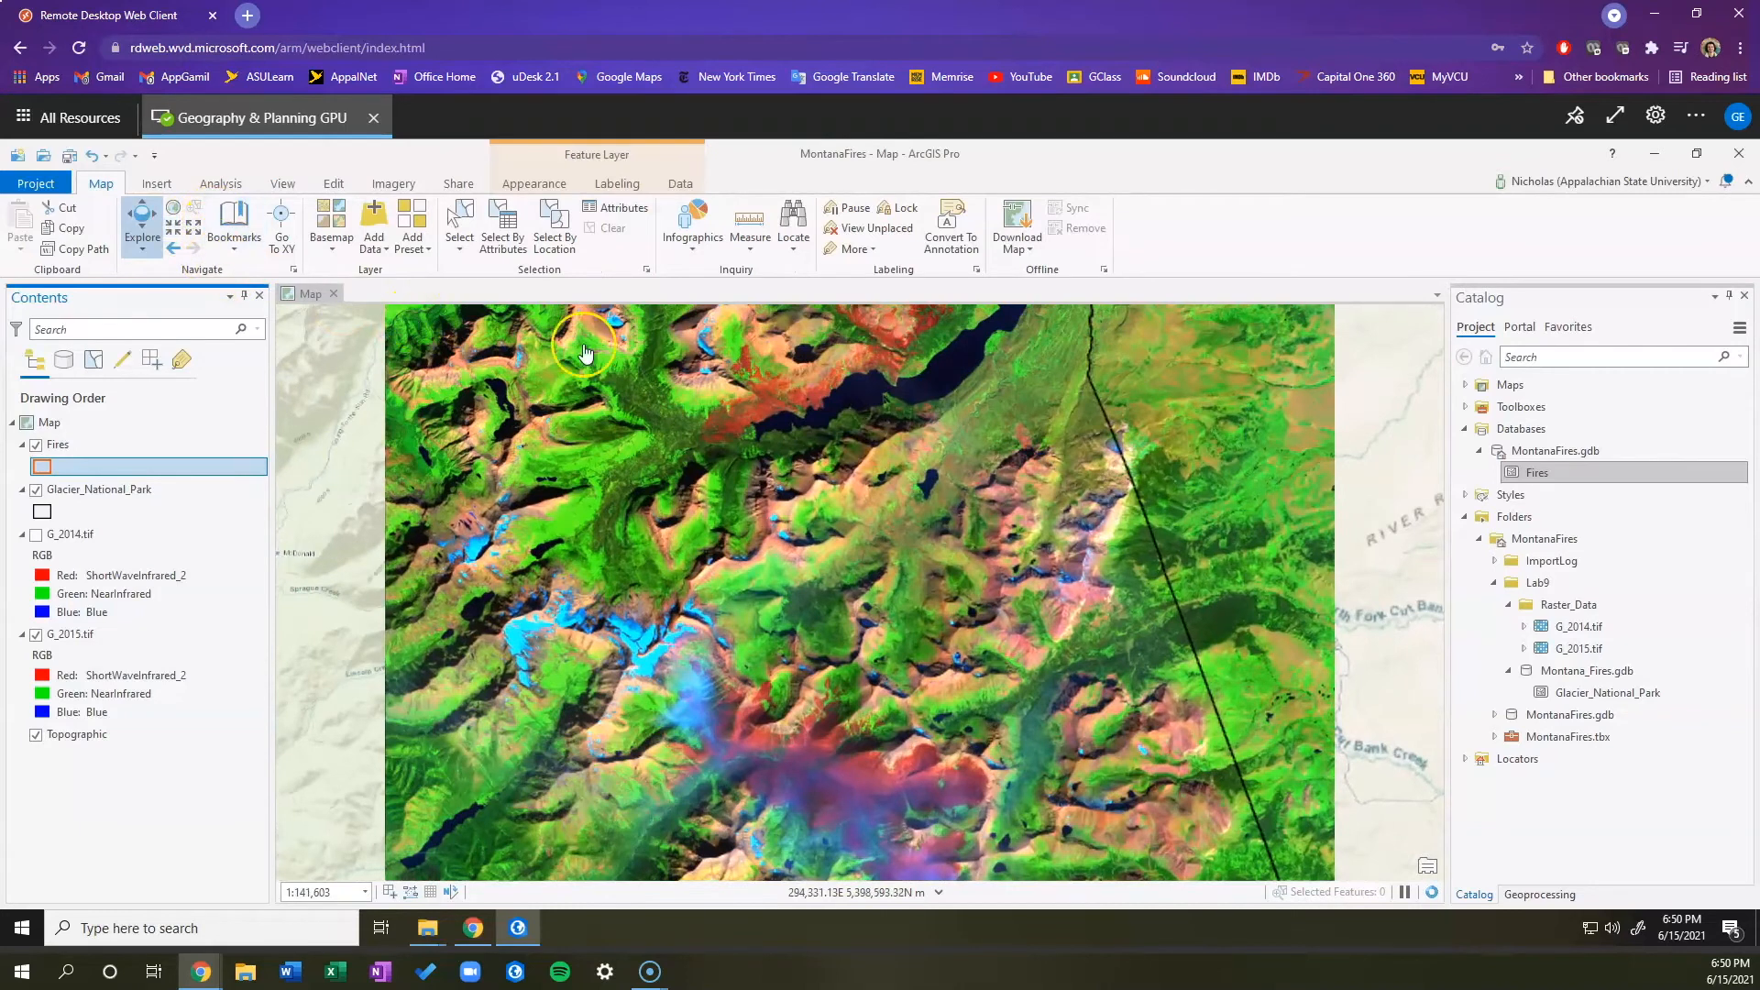
left_click_drag(726, 396, 693, 604)
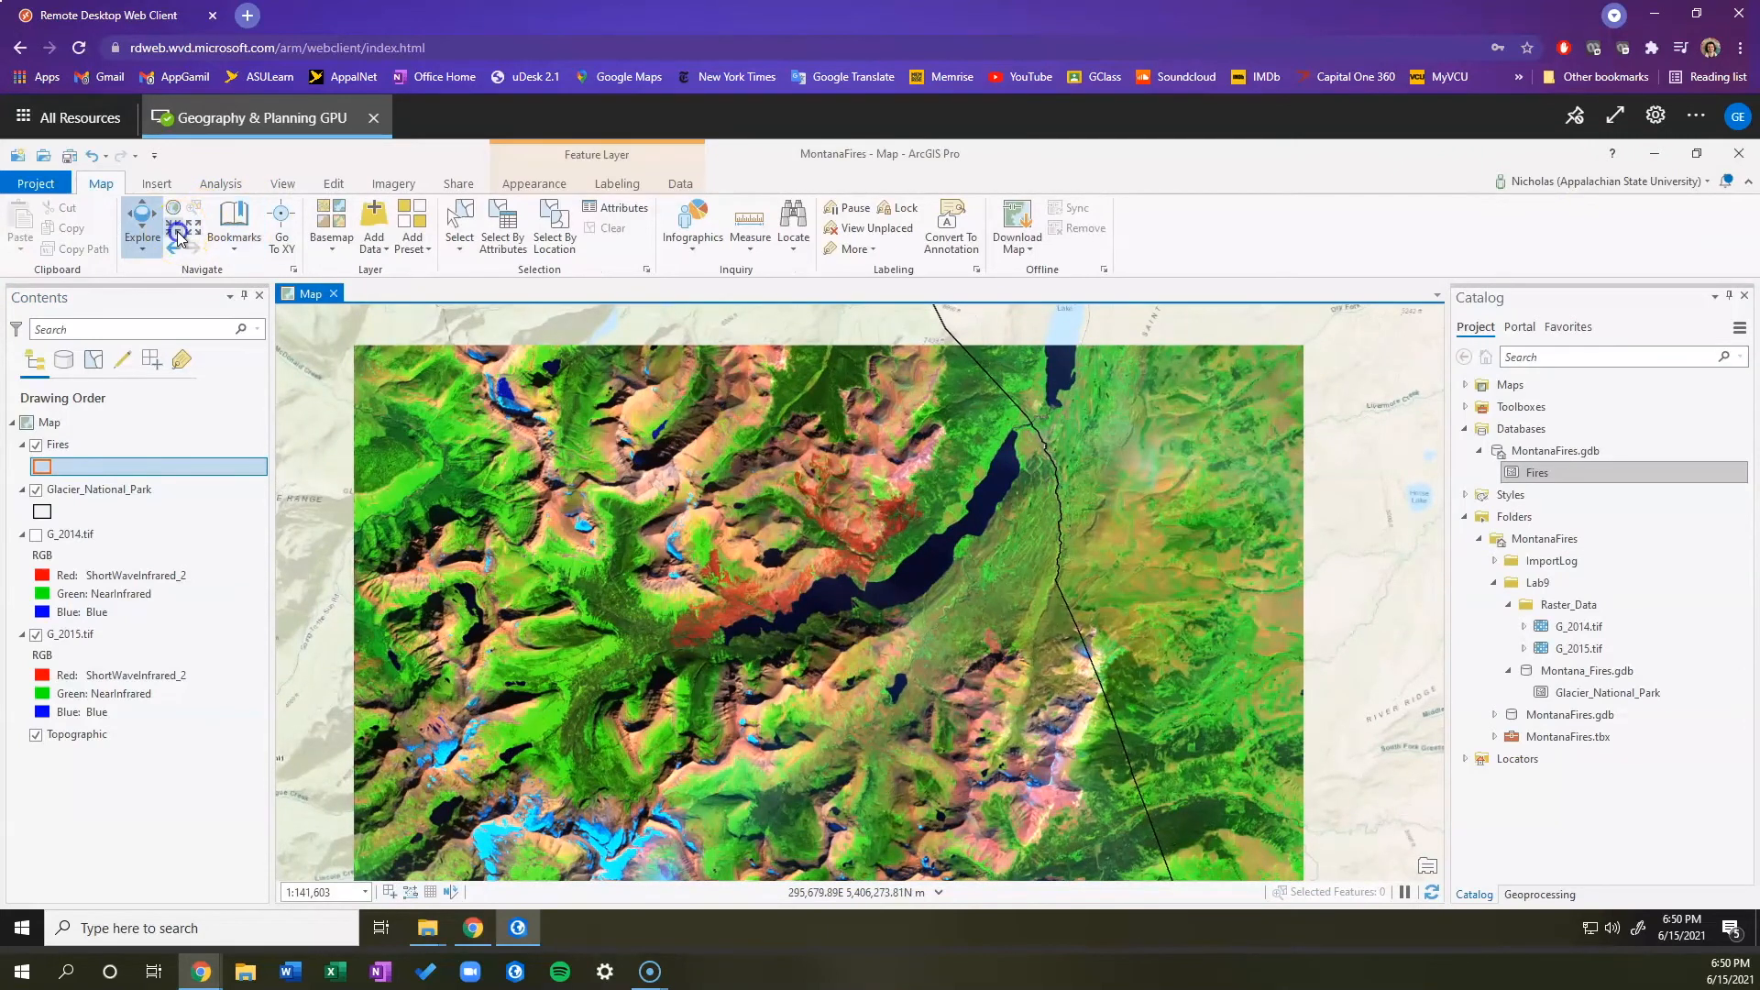
left_click(179, 236)
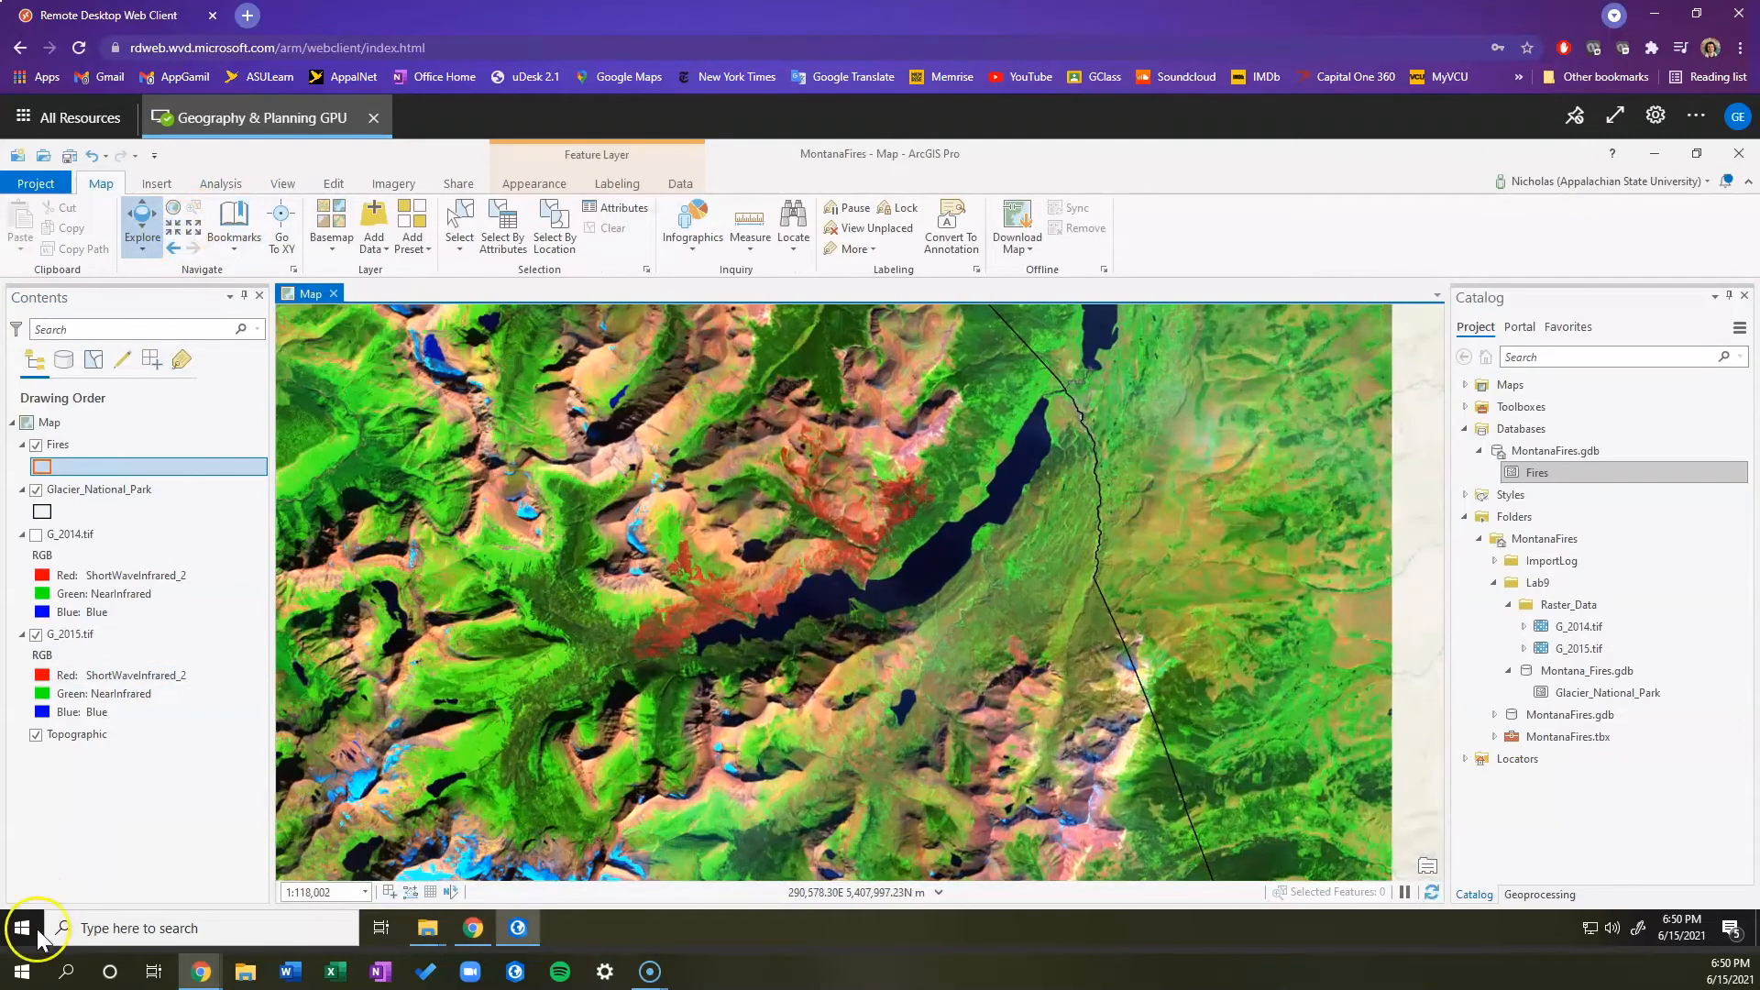
left_click(37, 940)
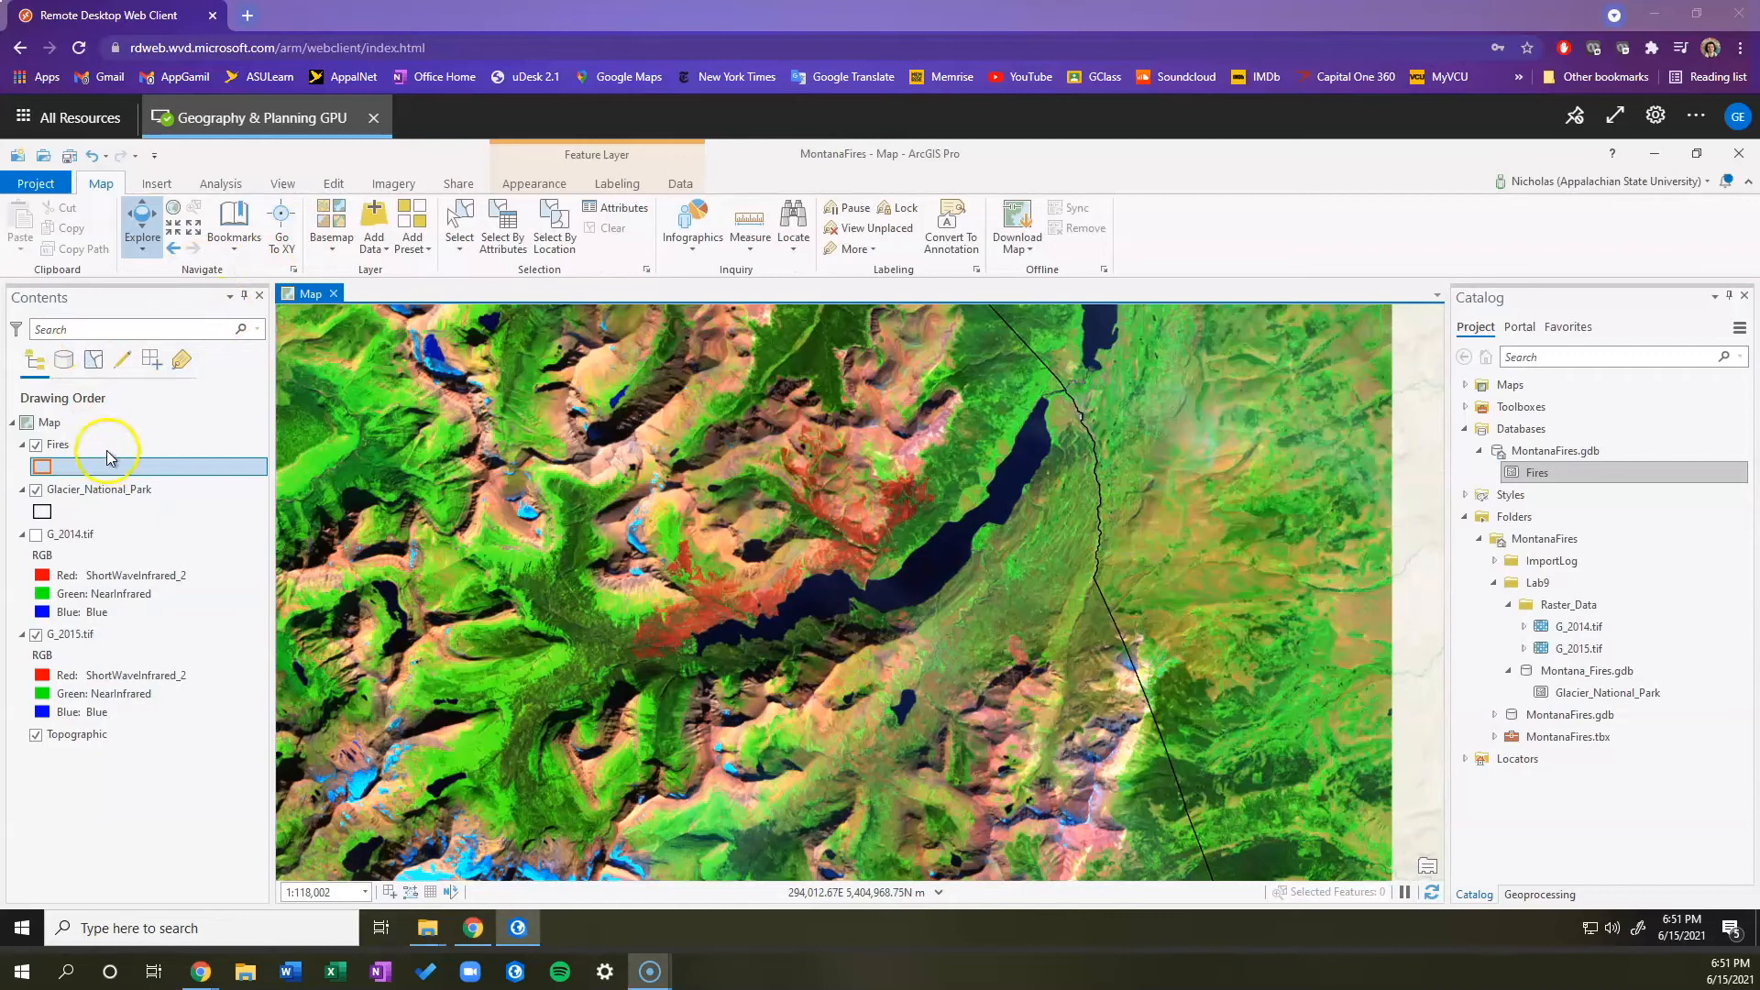
Step: Start creating features in the Fires layer with the Polygon construction tool of its Fires template
left_click(105, 447)
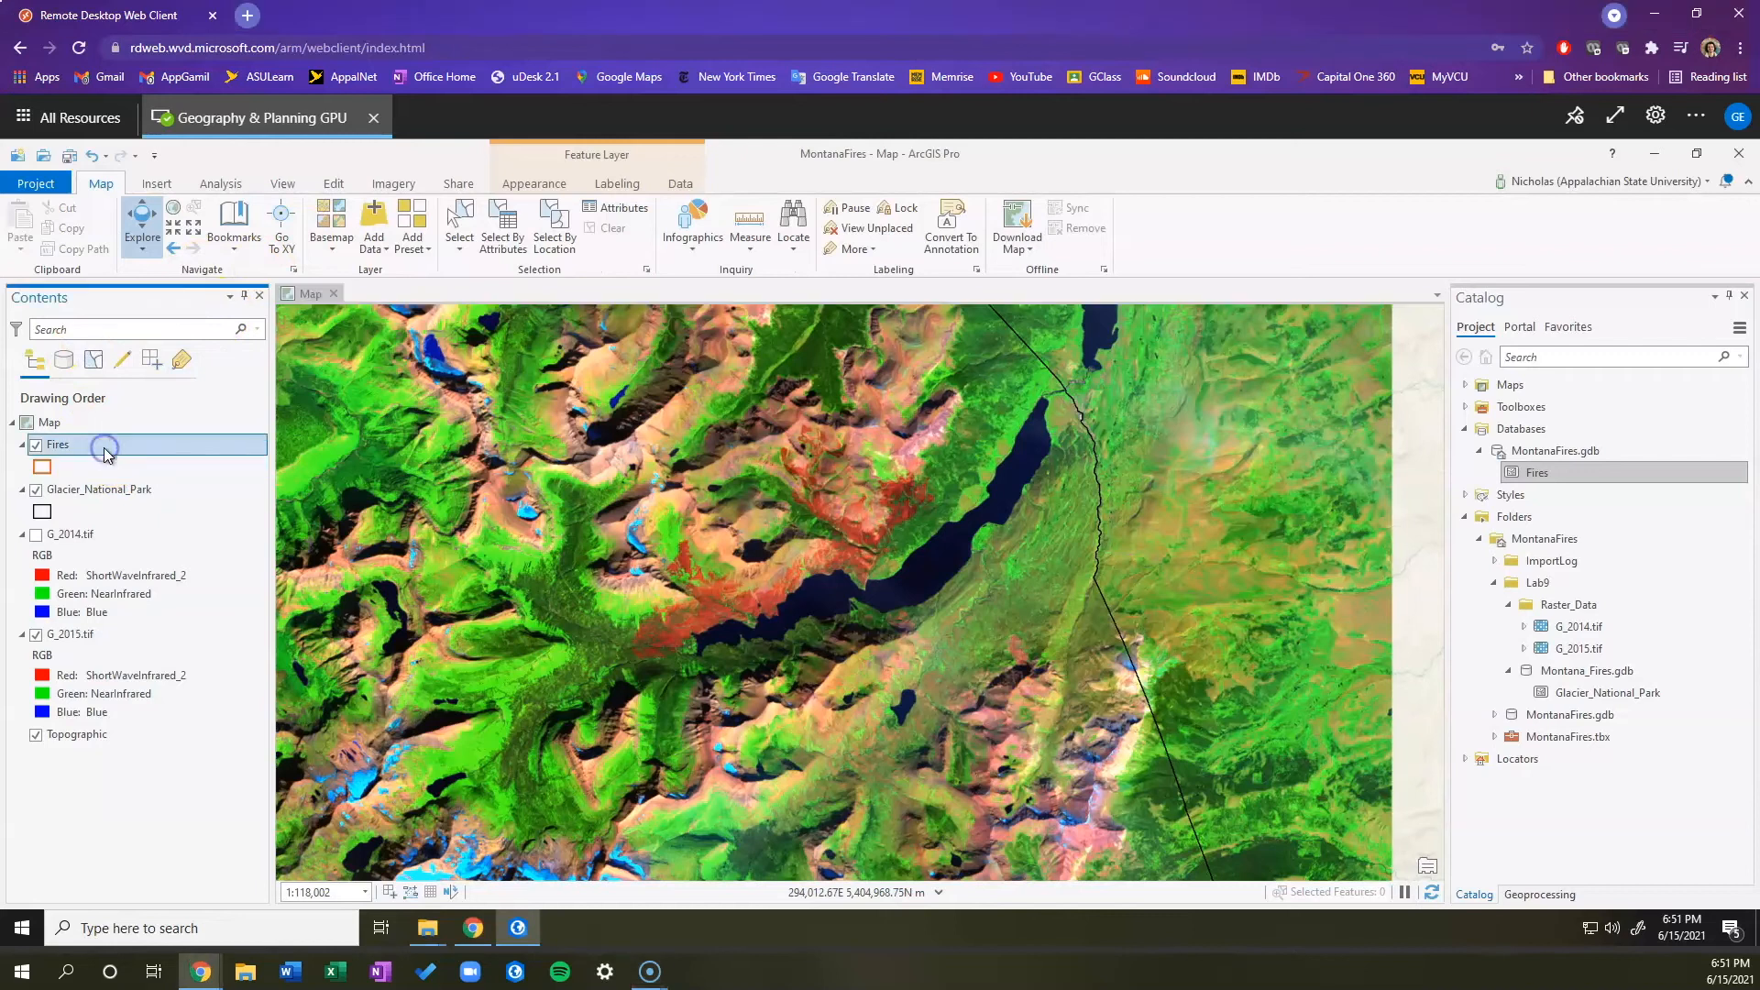
left_click(333, 186)
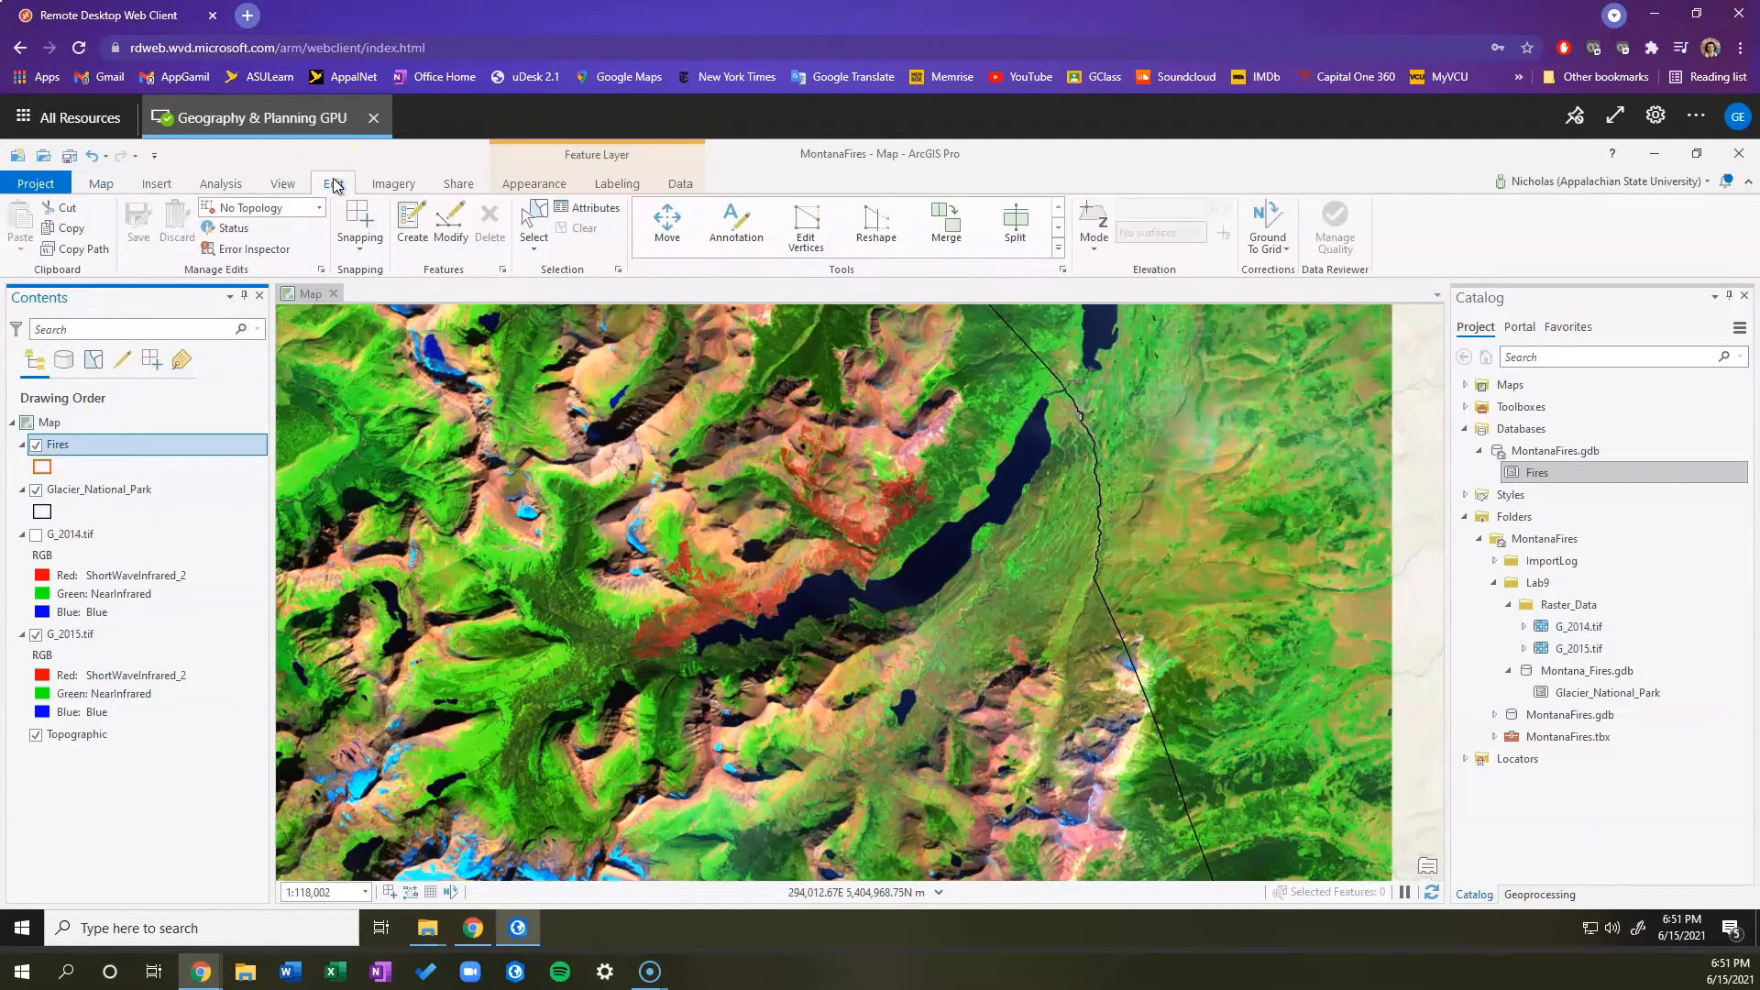
left_click(409, 252)
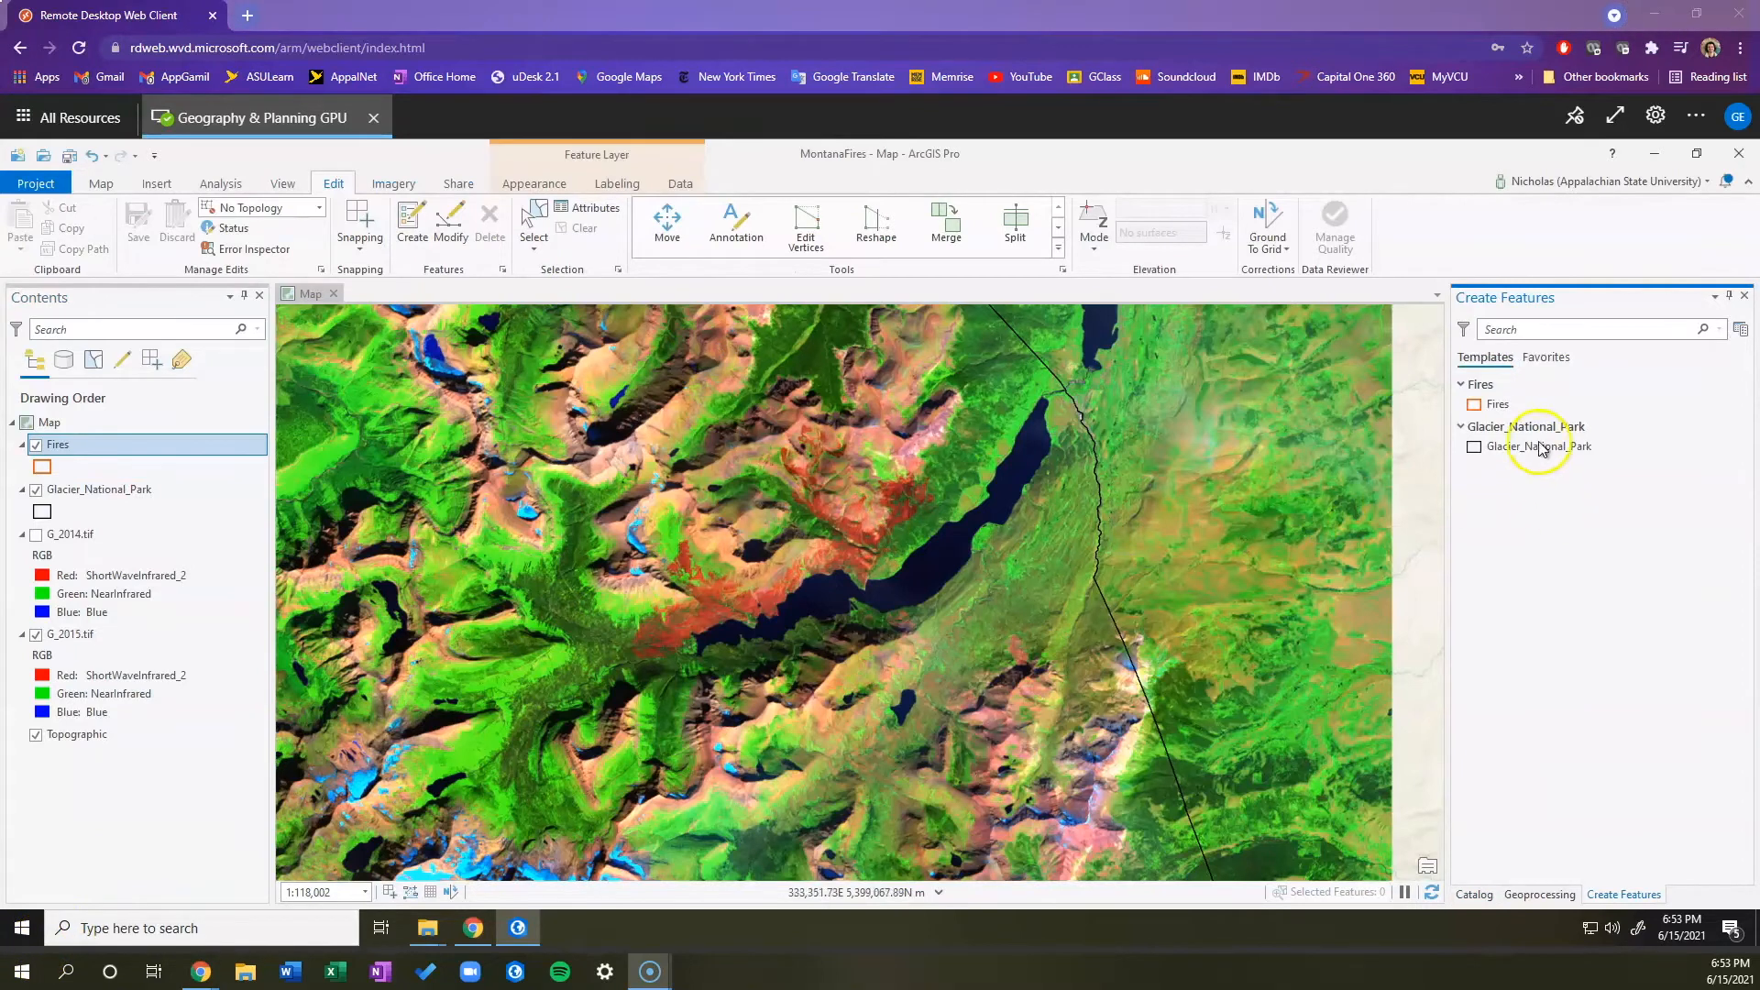
left_click(1511, 405)
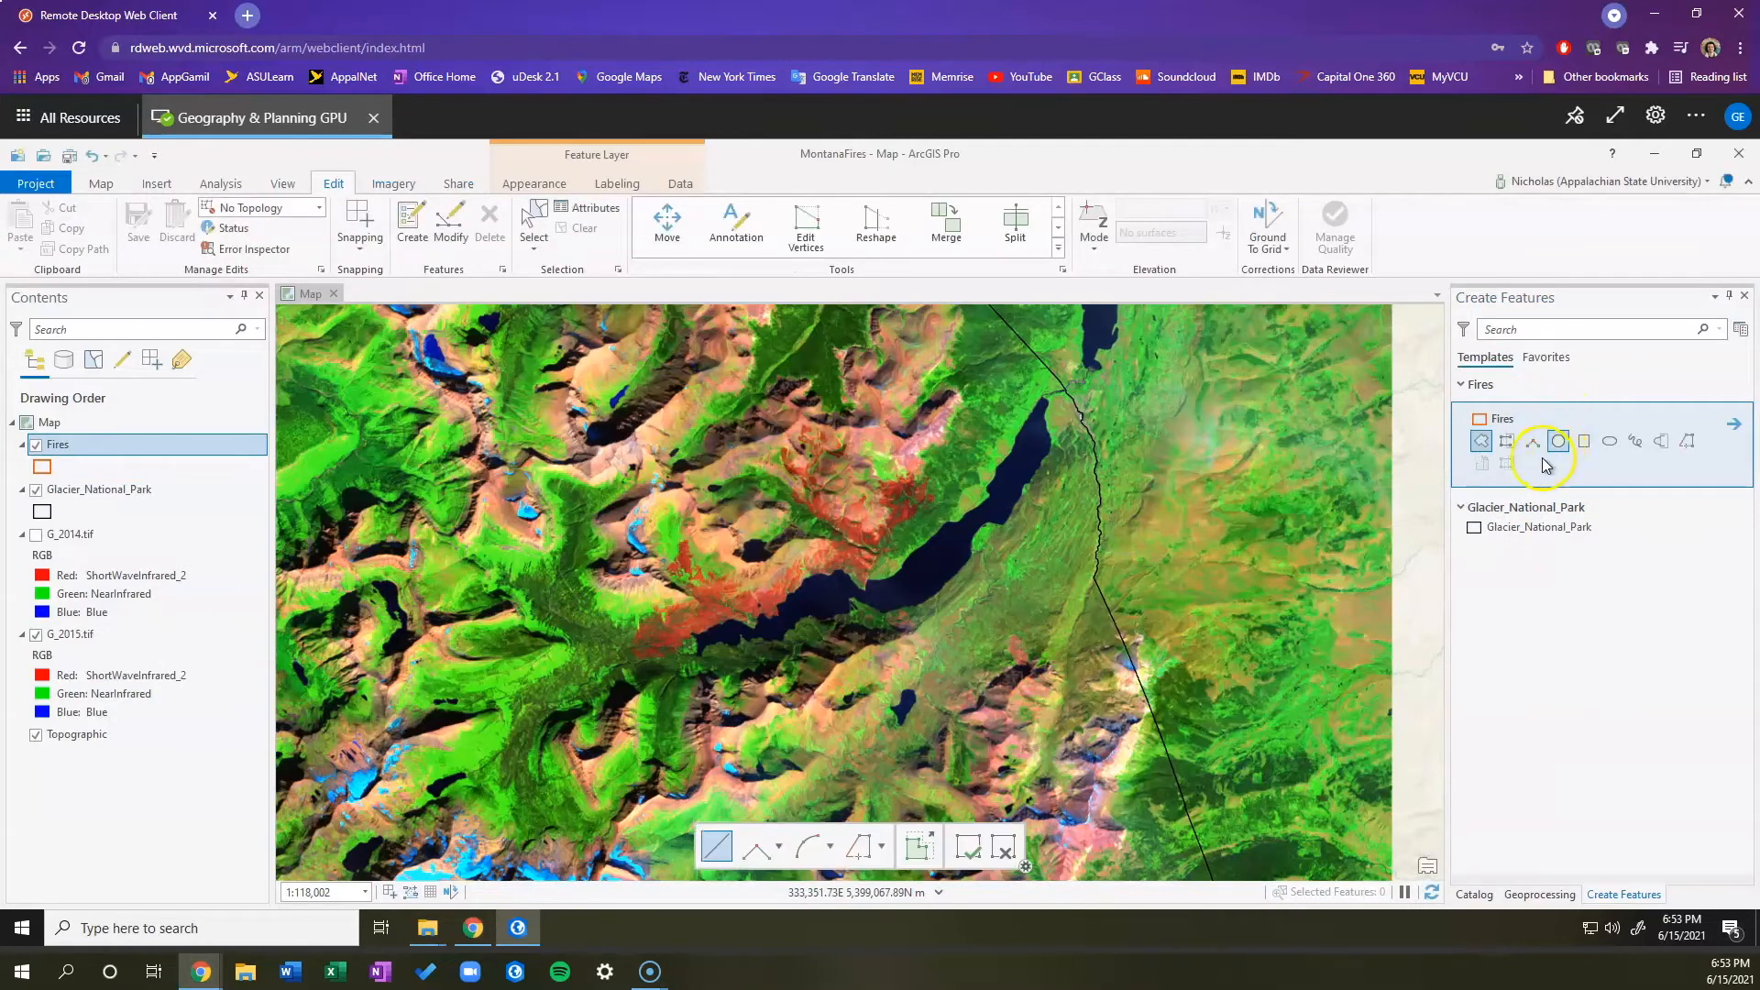
left_click(1483, 443)
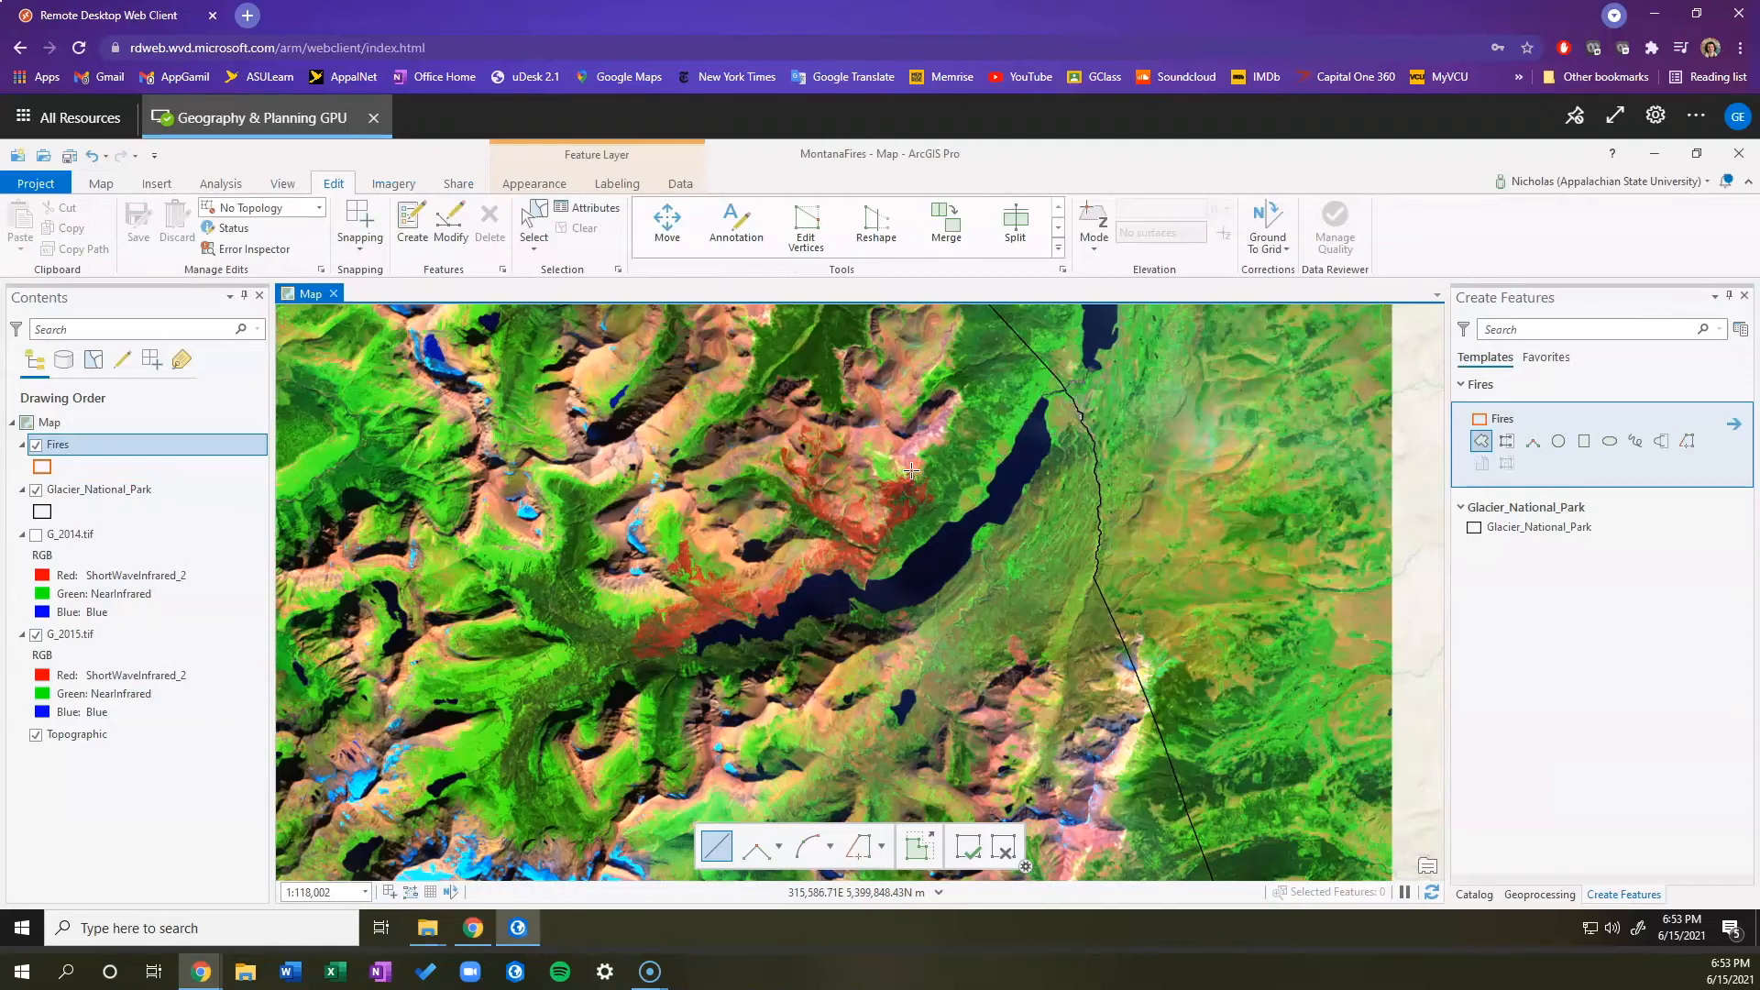
Step: Digitize the red burn scar along the northern lake's northwest shore as a Fires polygon and save the edits
scroll(911, 470, "up", 2)
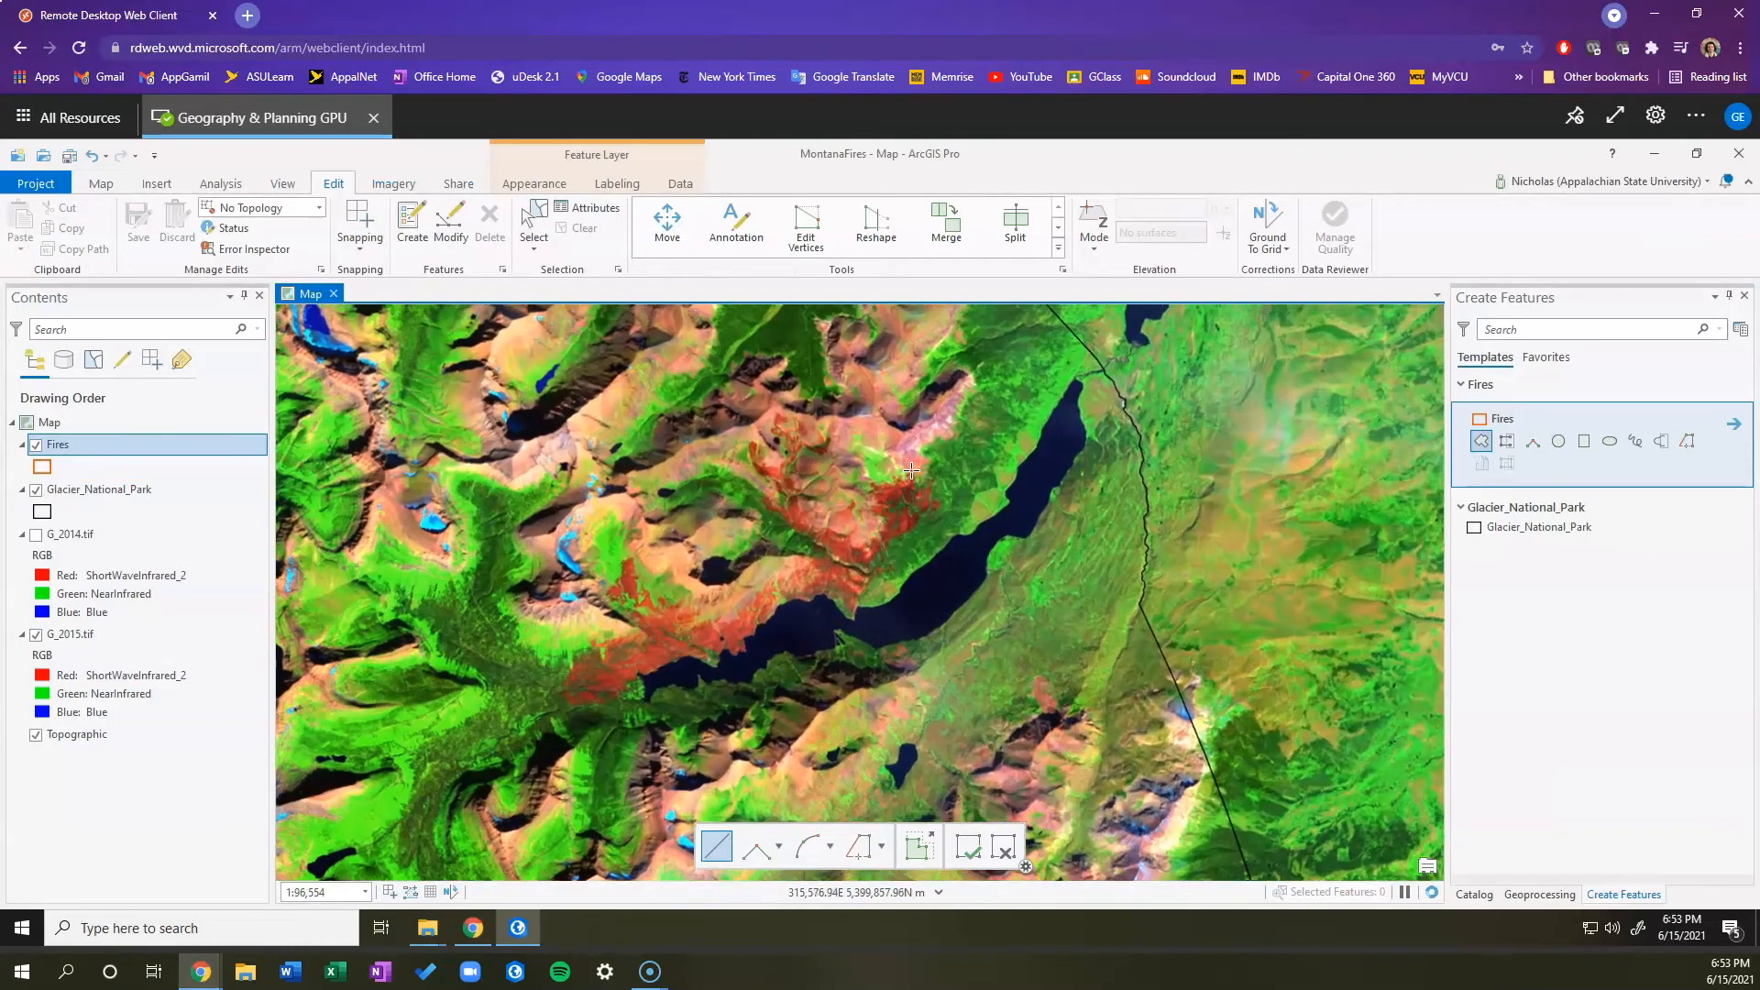
scroll(911, 470, "up", 2)
scroll(911, 470, "up", 2)
scroll(911, 470, "up", 2)
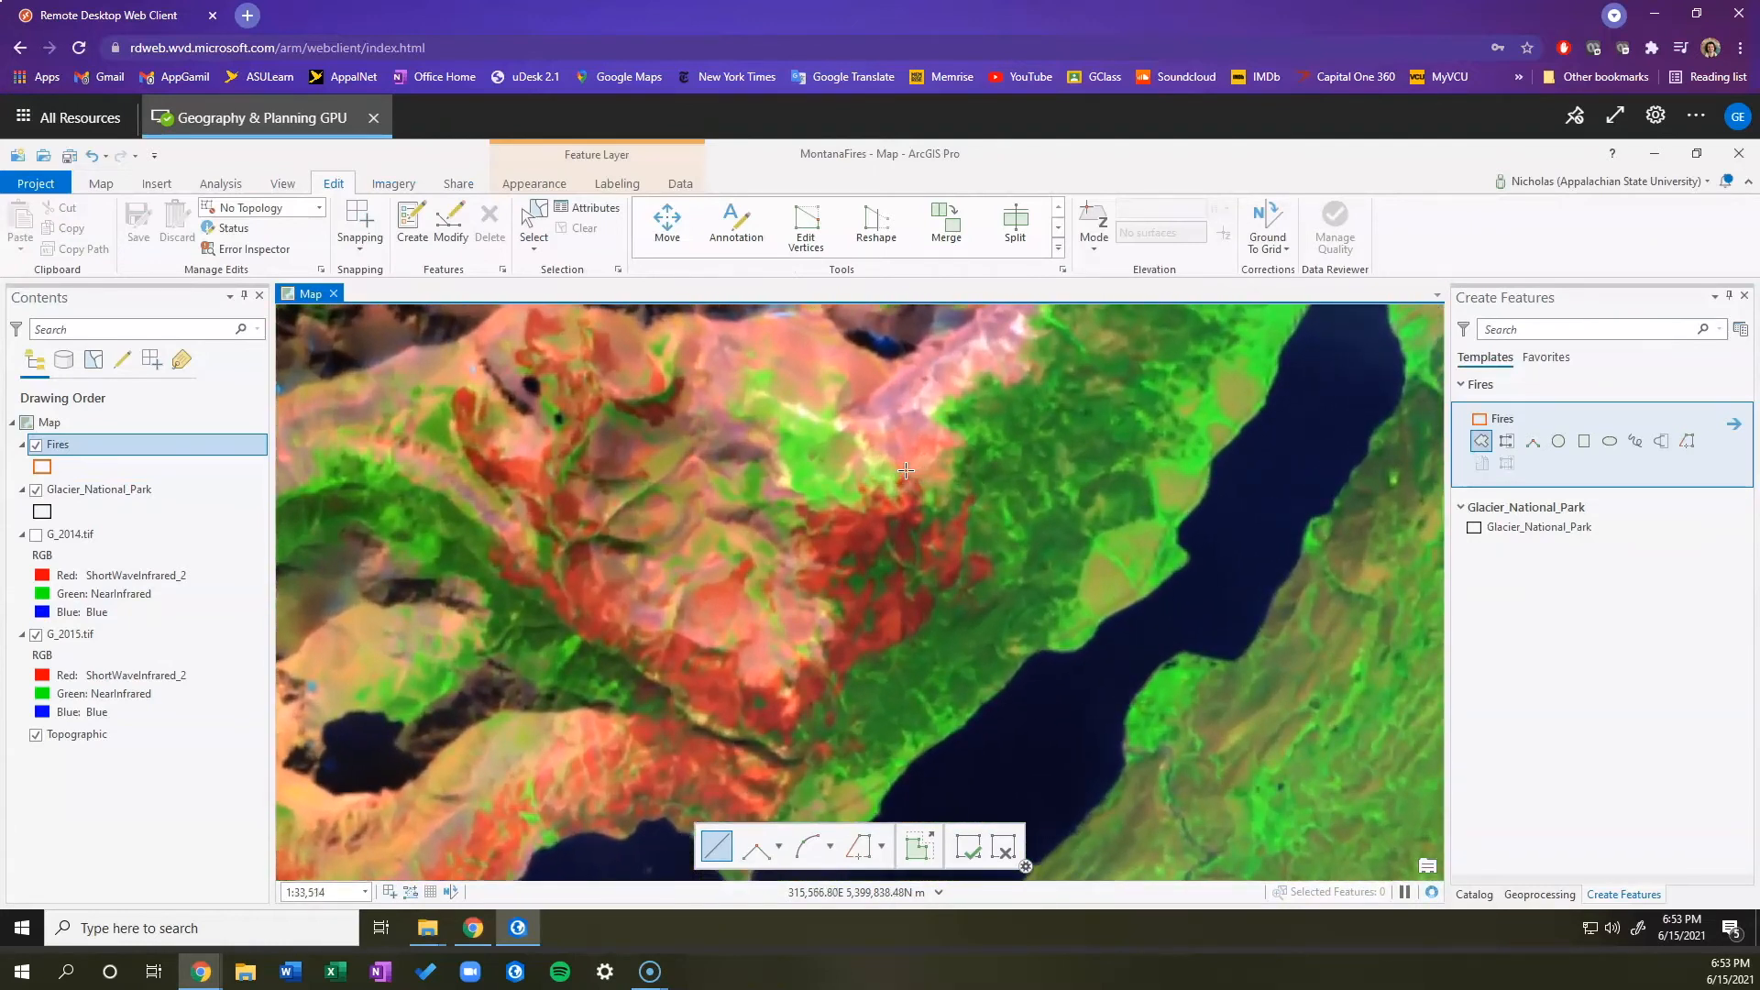
left_click(903, 475)
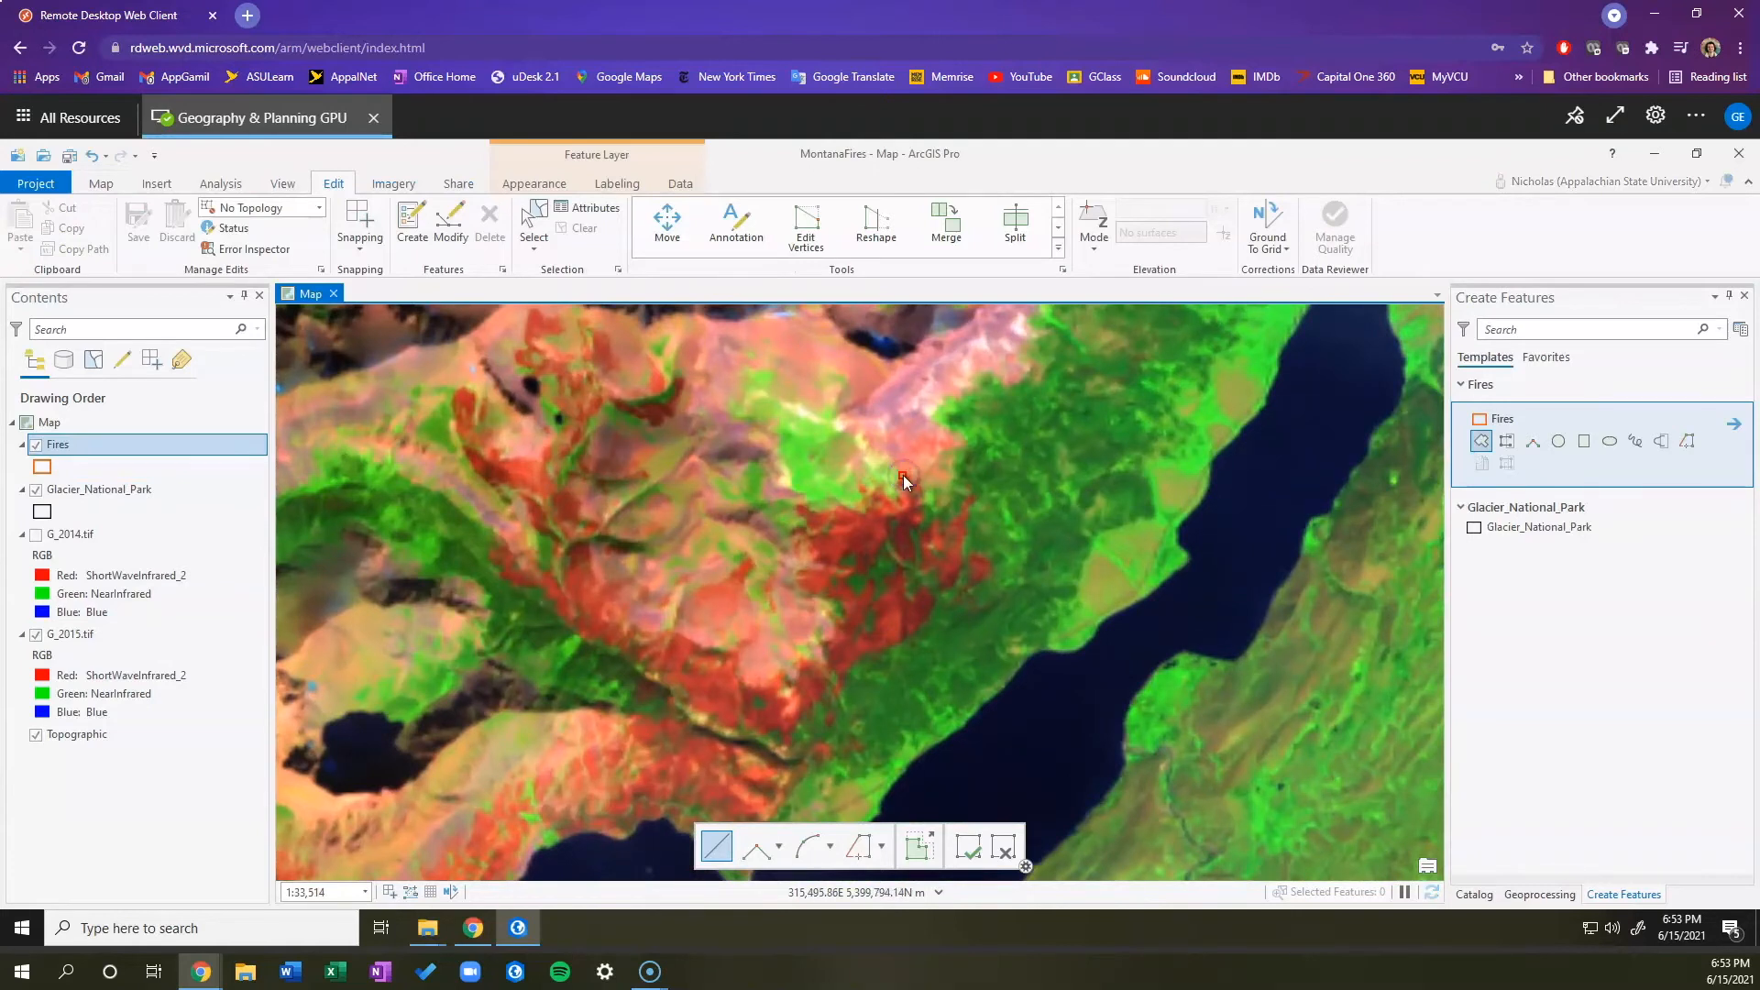
left_click(894, 496)
left_click(881, 476)
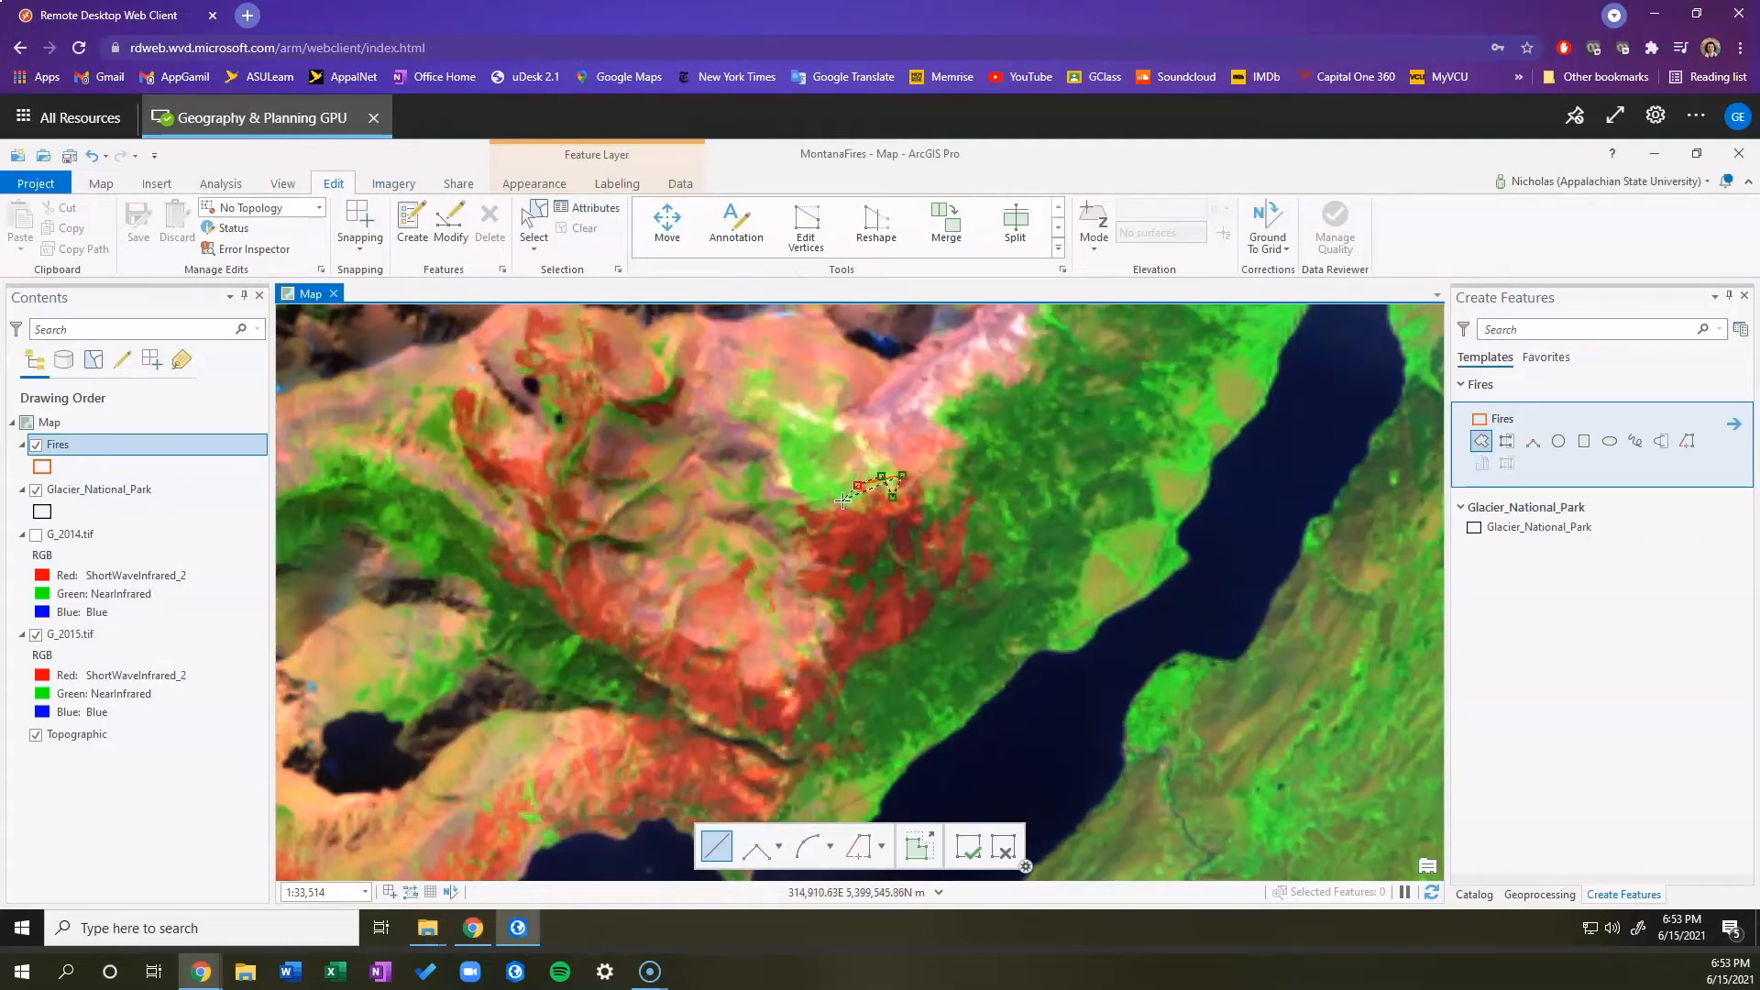
left_click(824, 501)
left_click(799, 503)
left_click(787, 530)
left_click(800, 558)
left_click(792, 575)
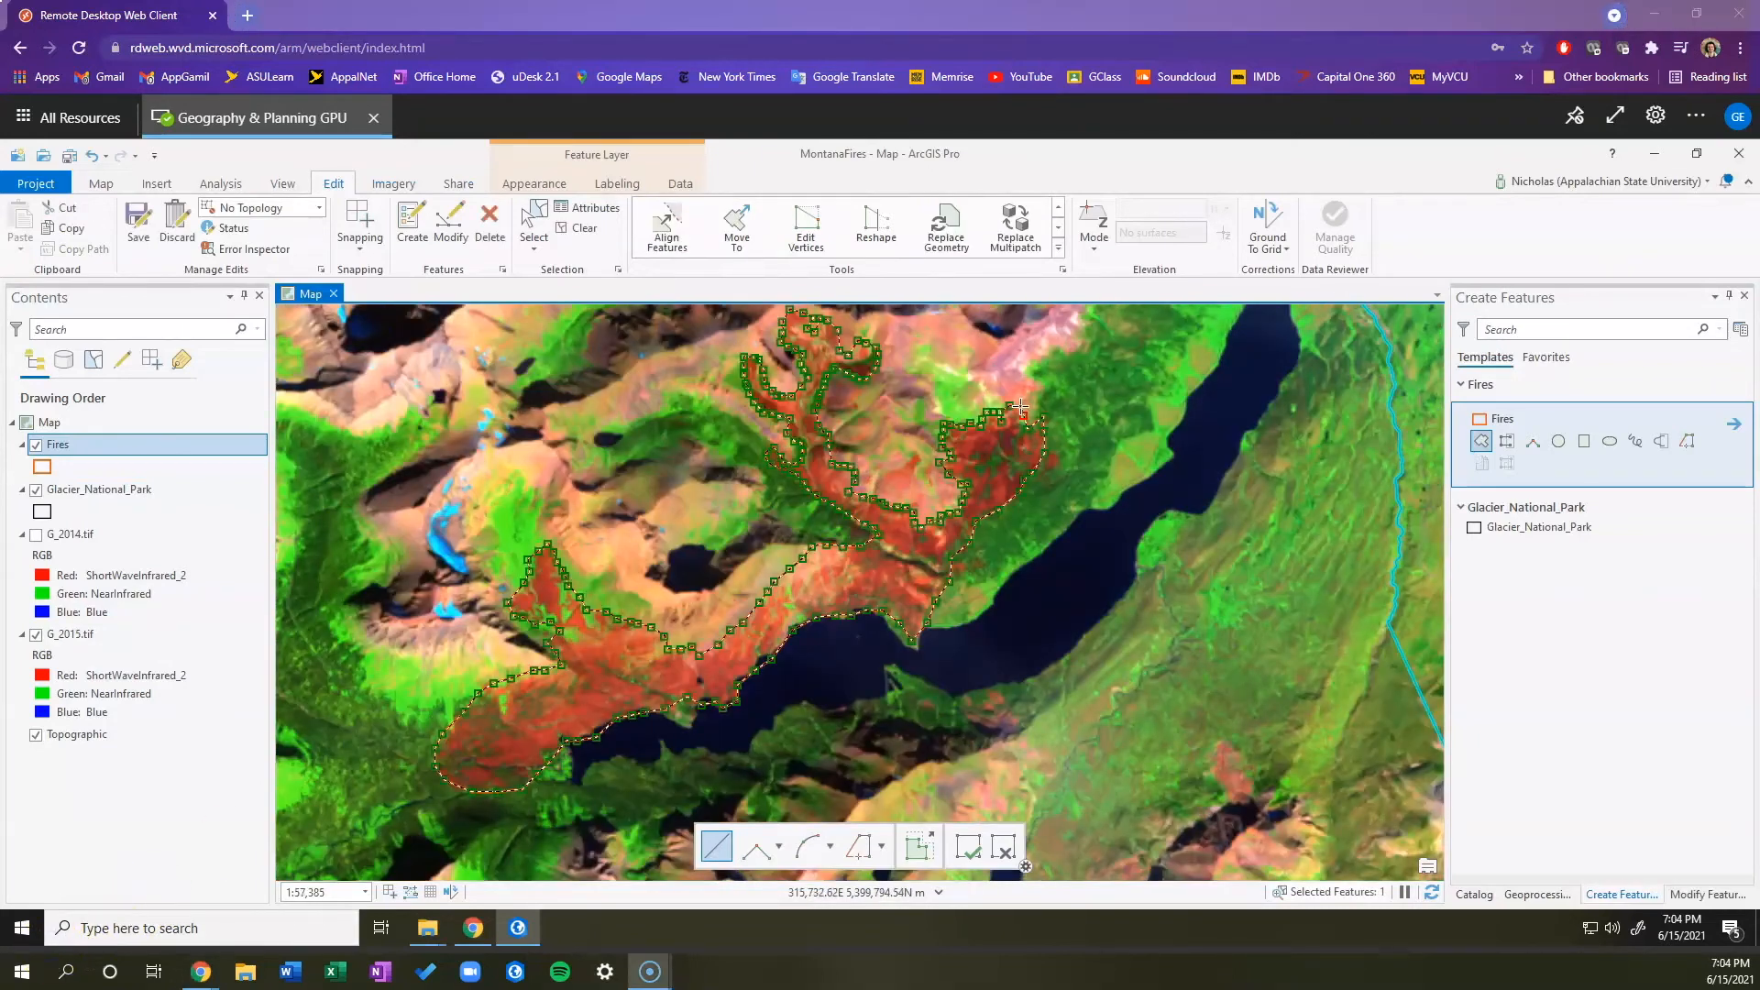
double_click(1020, 407)
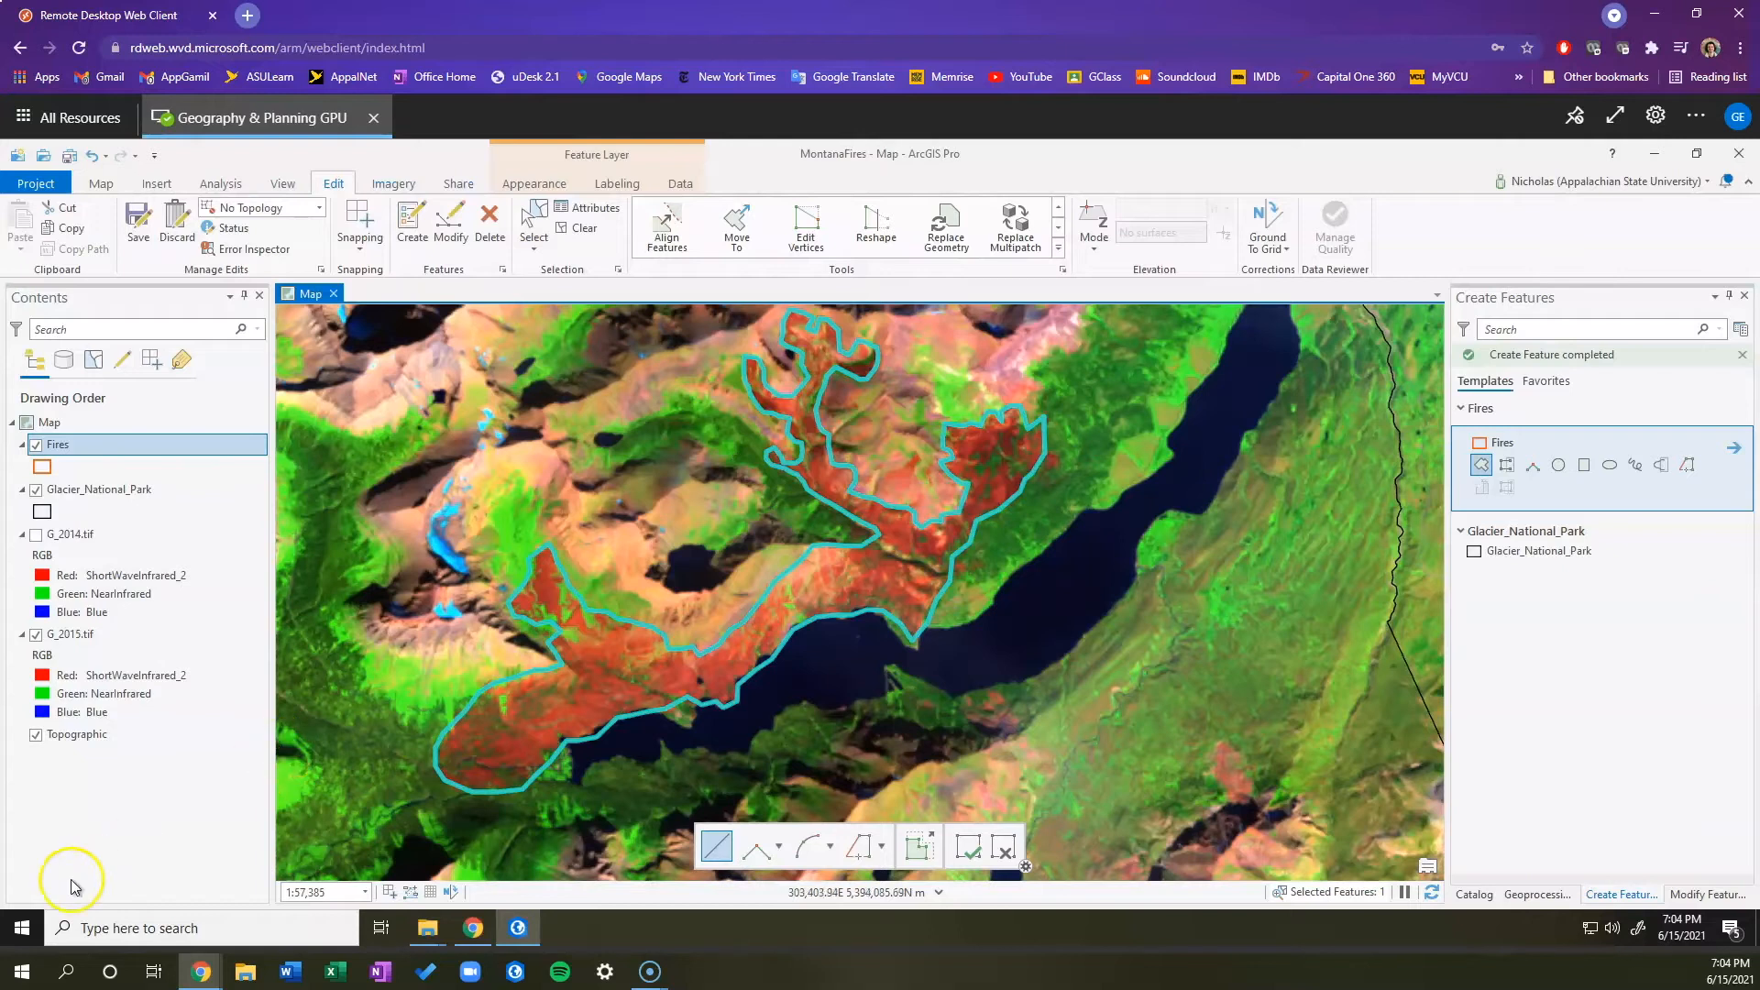
left_click(139, 241)
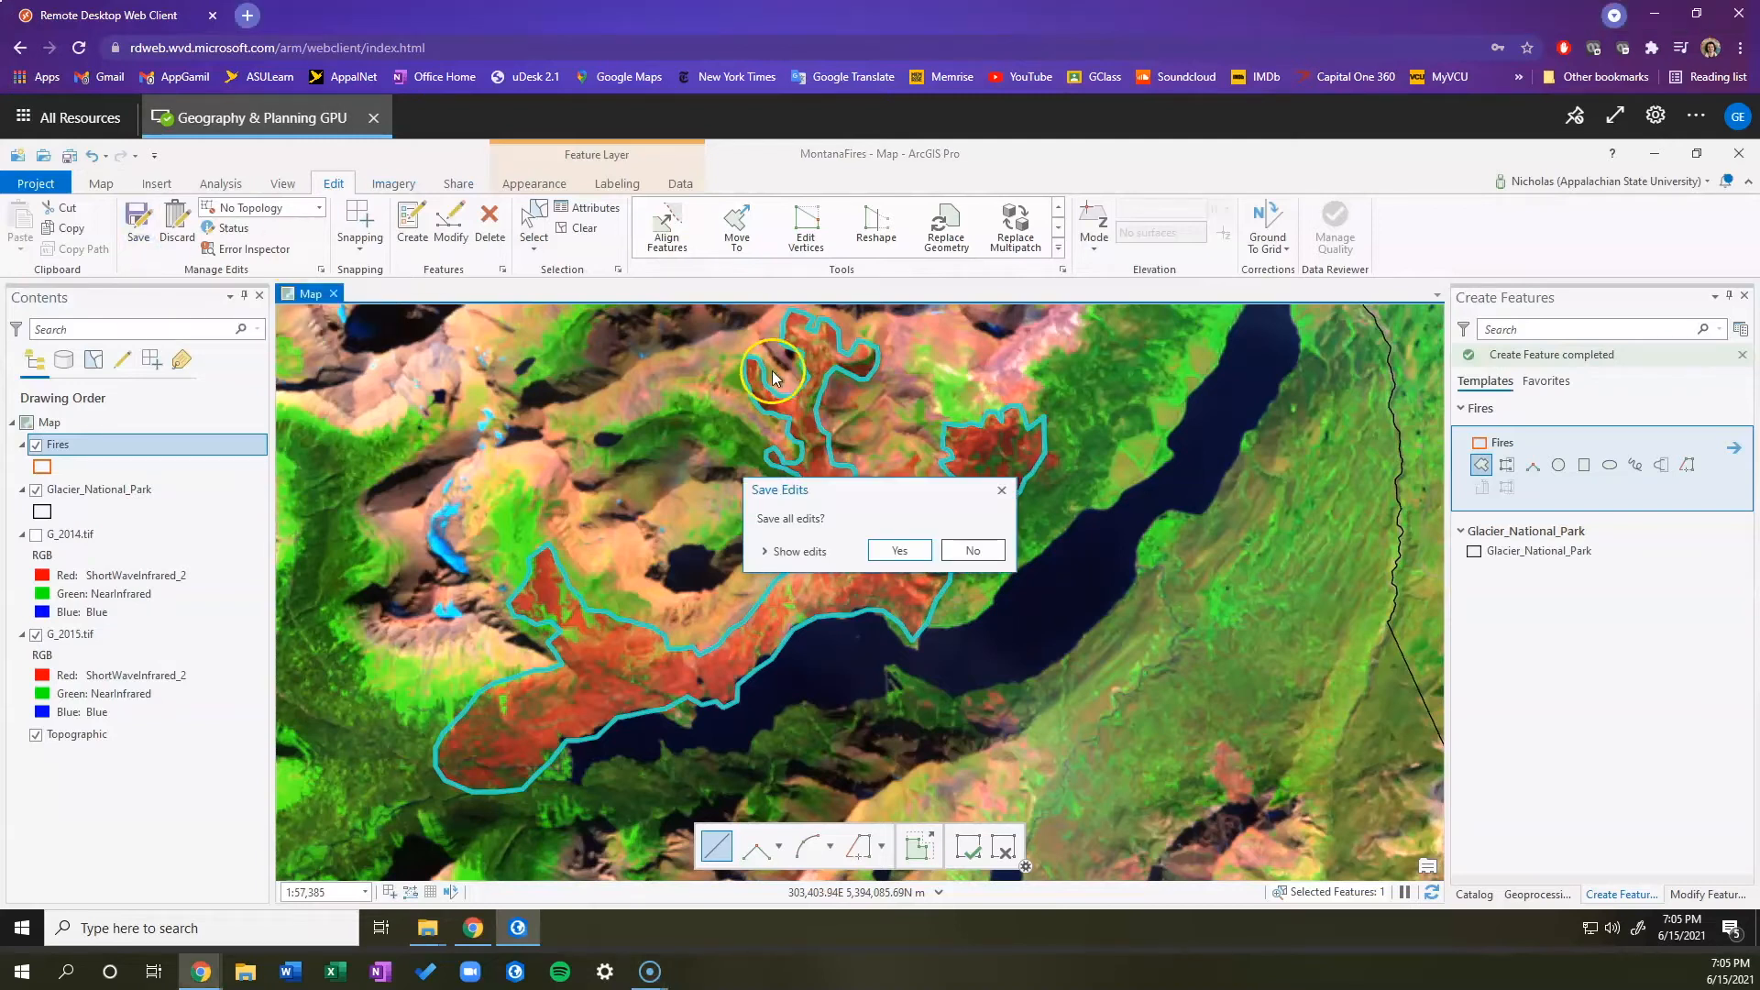
left_click(898, 548)
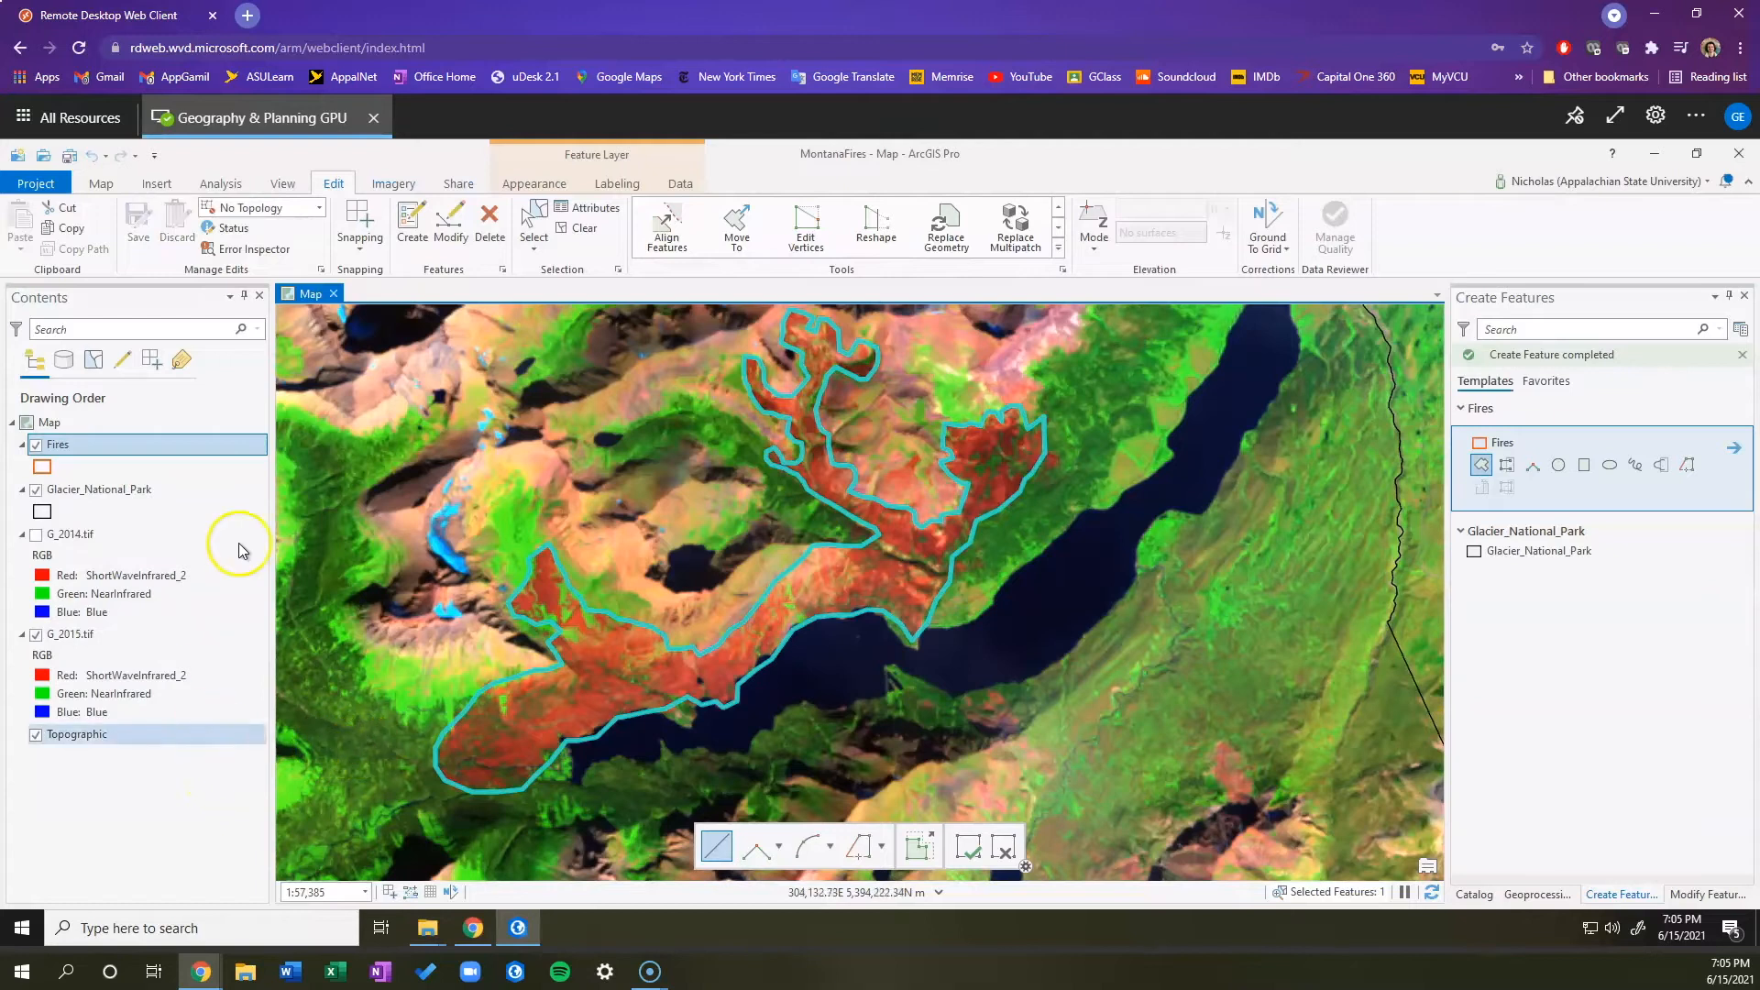
Step: Locate and frame the smoke-covered burn scar in the southern part of the 2015 image
left_click(102, 185)
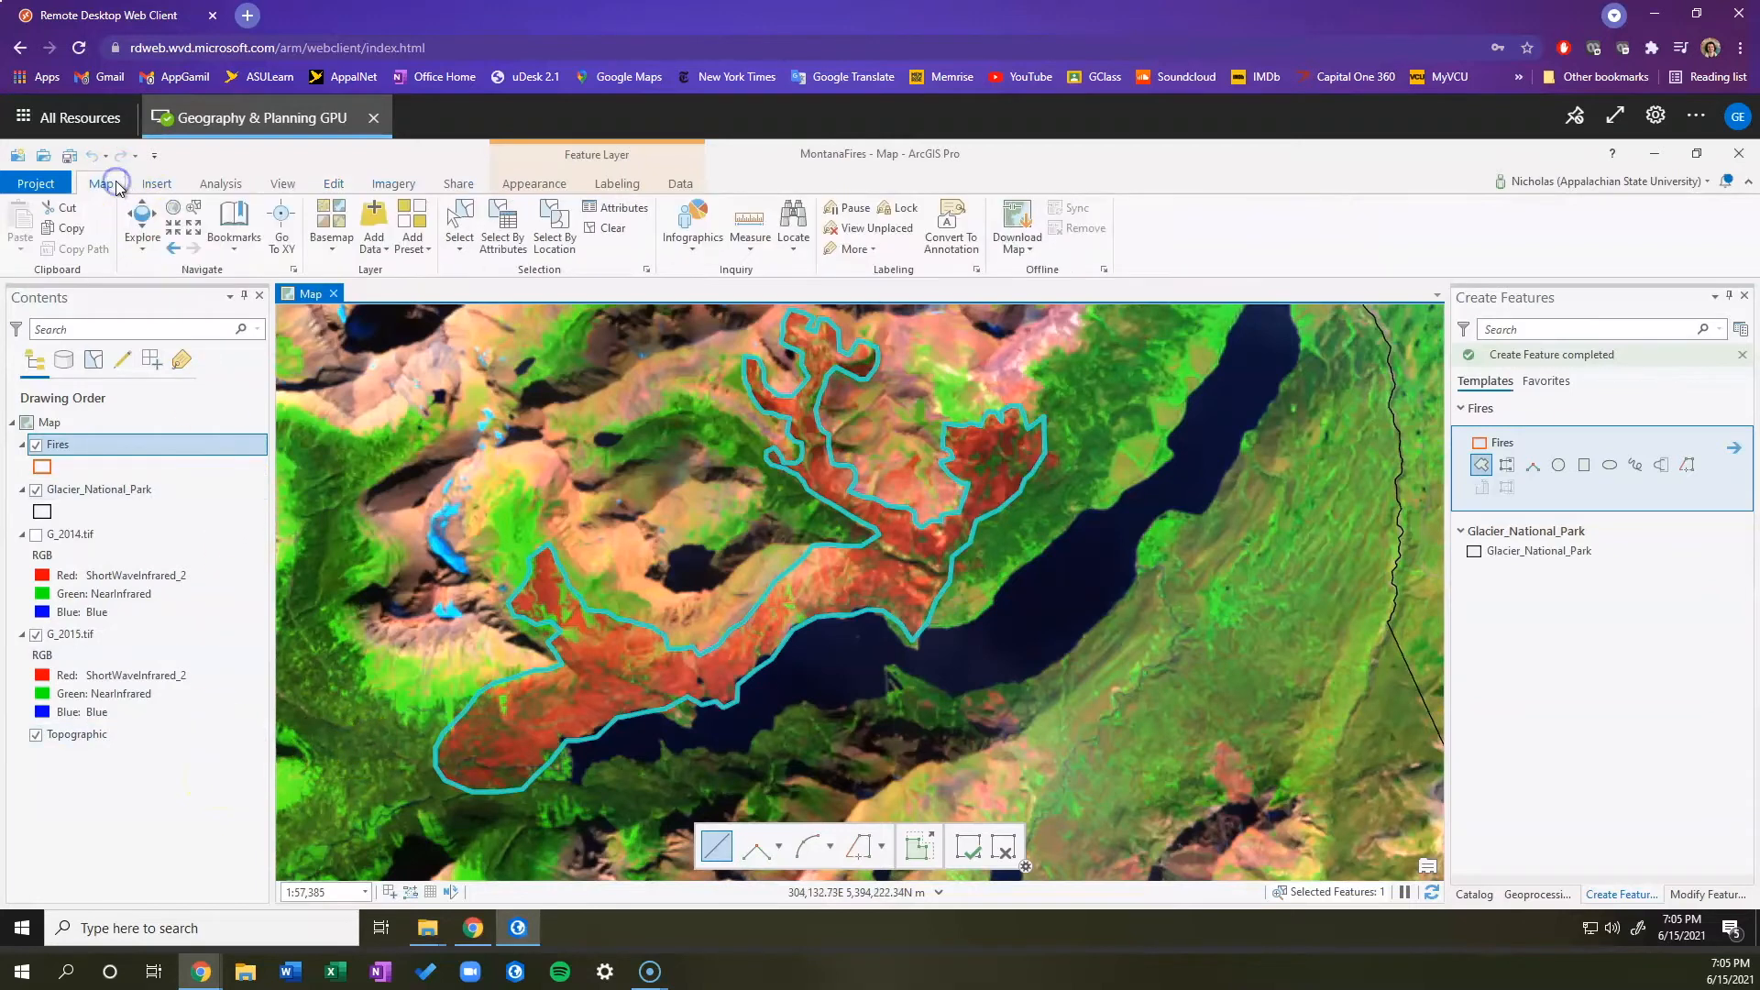
left_click(195, 231)
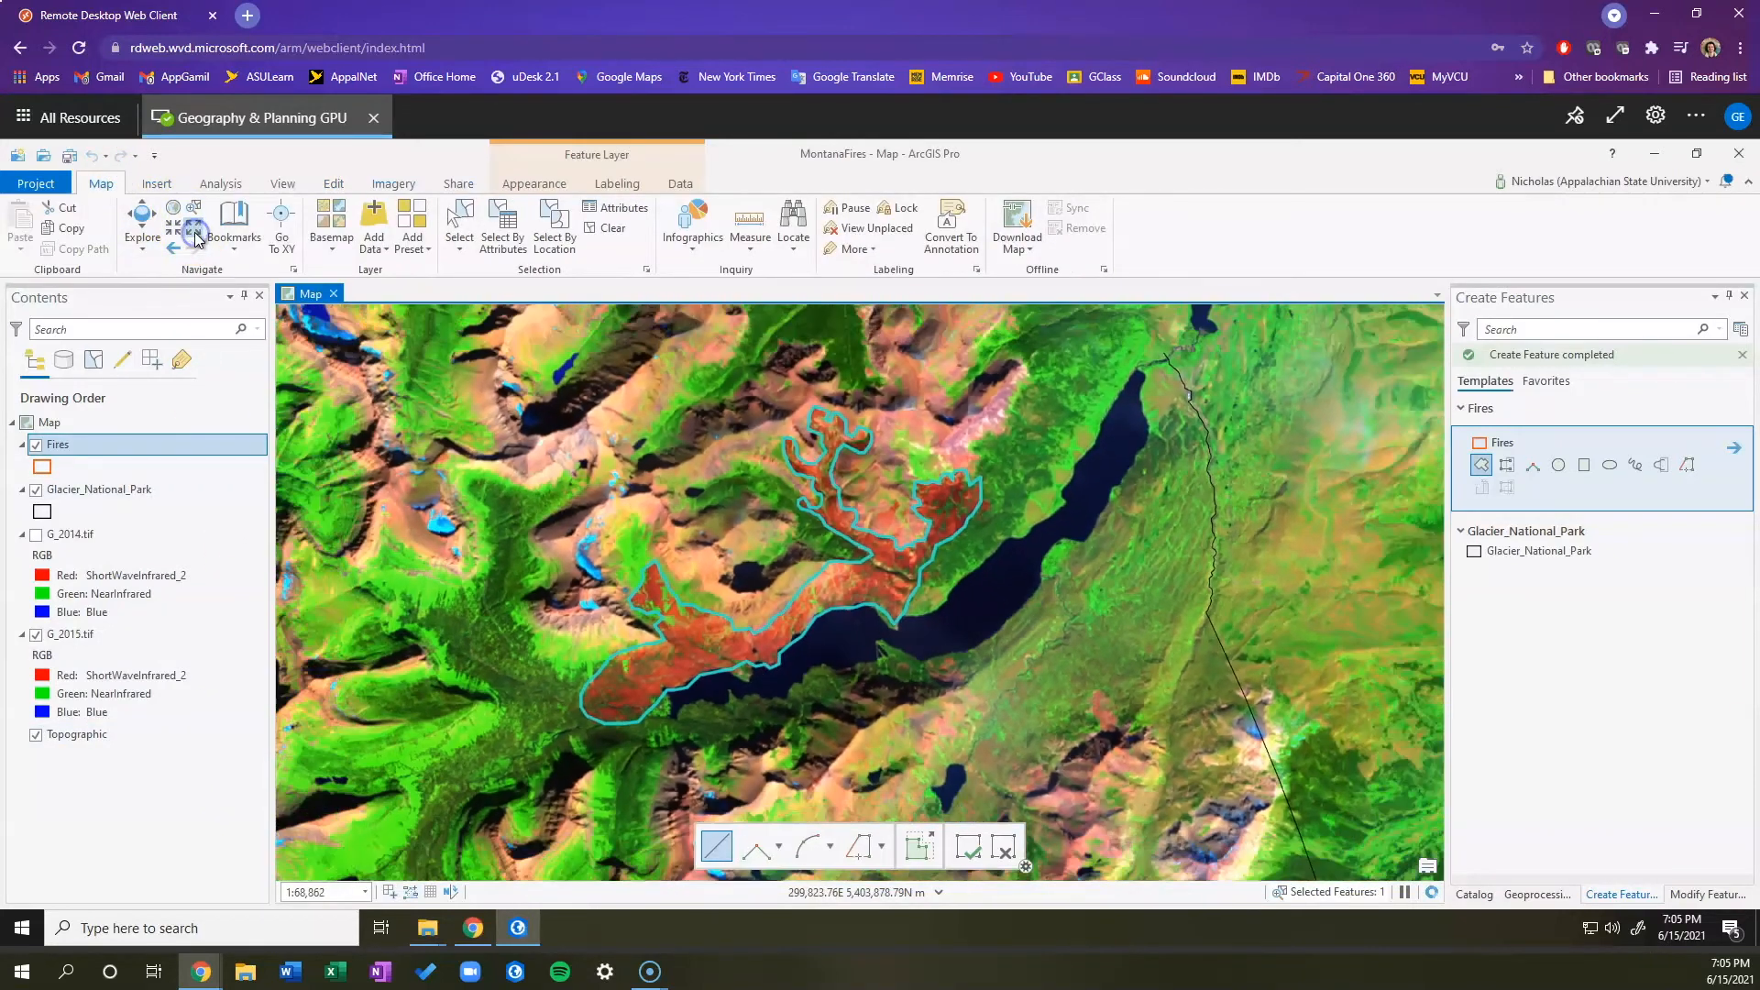
left_click(195, 233)
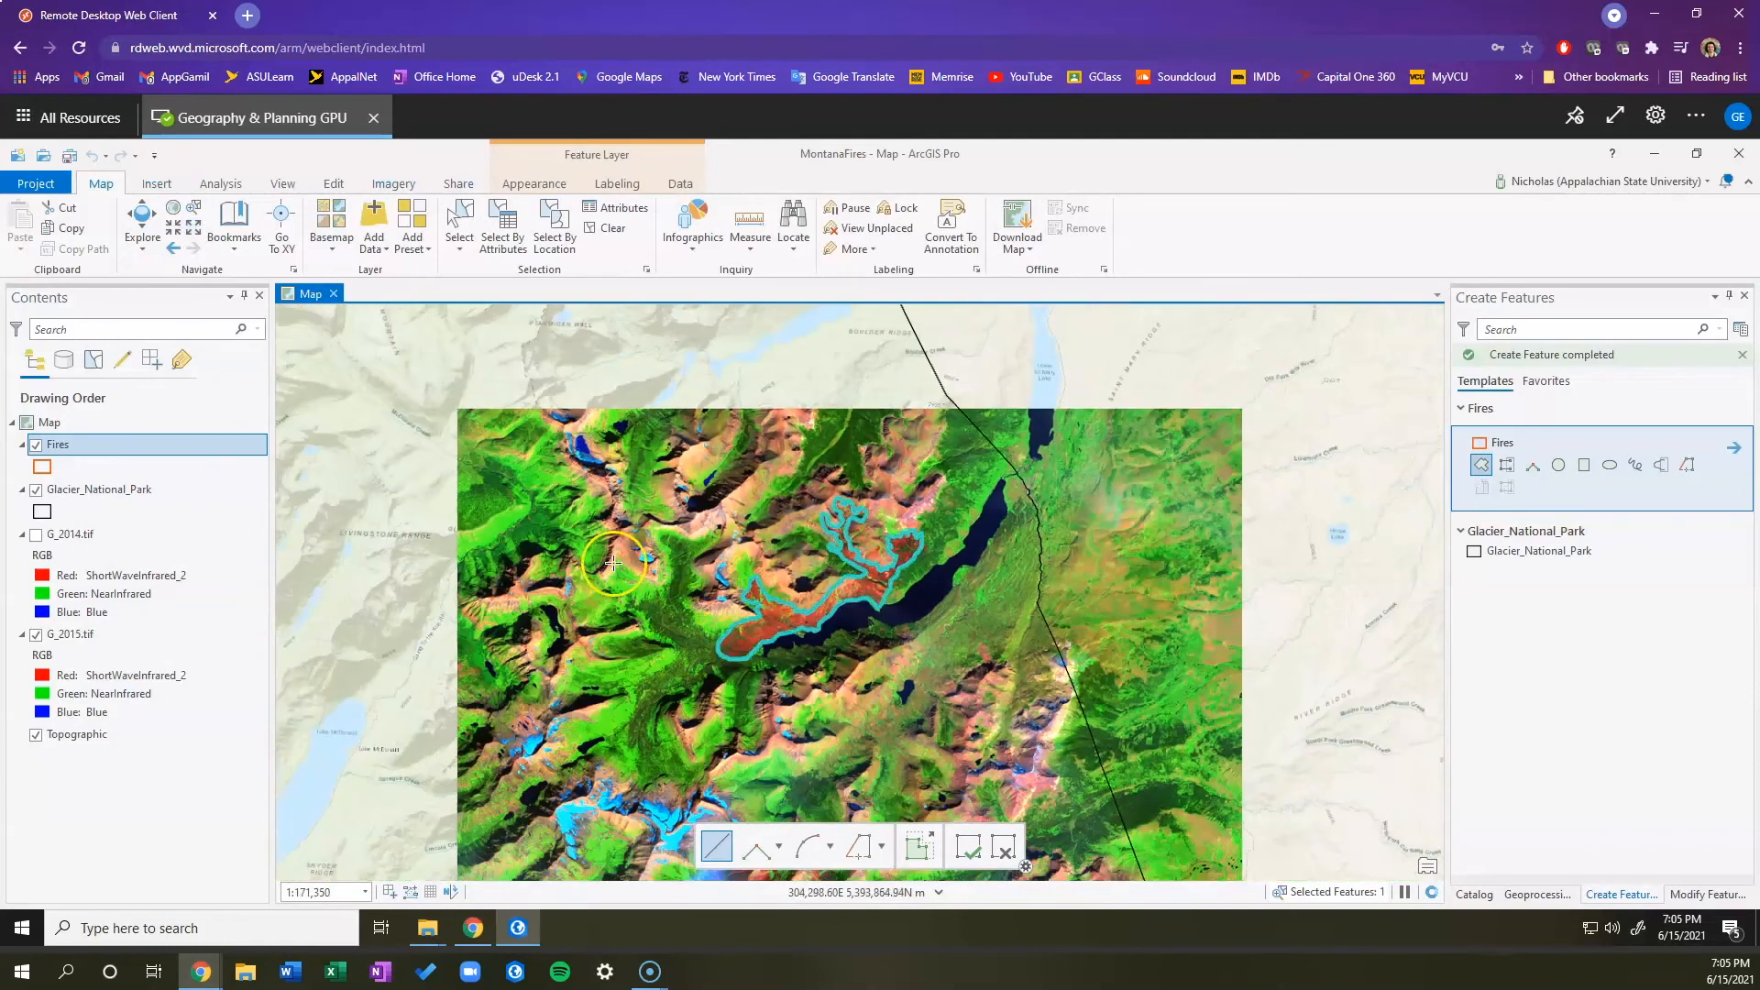
scroll(720, 623, "down", 1)
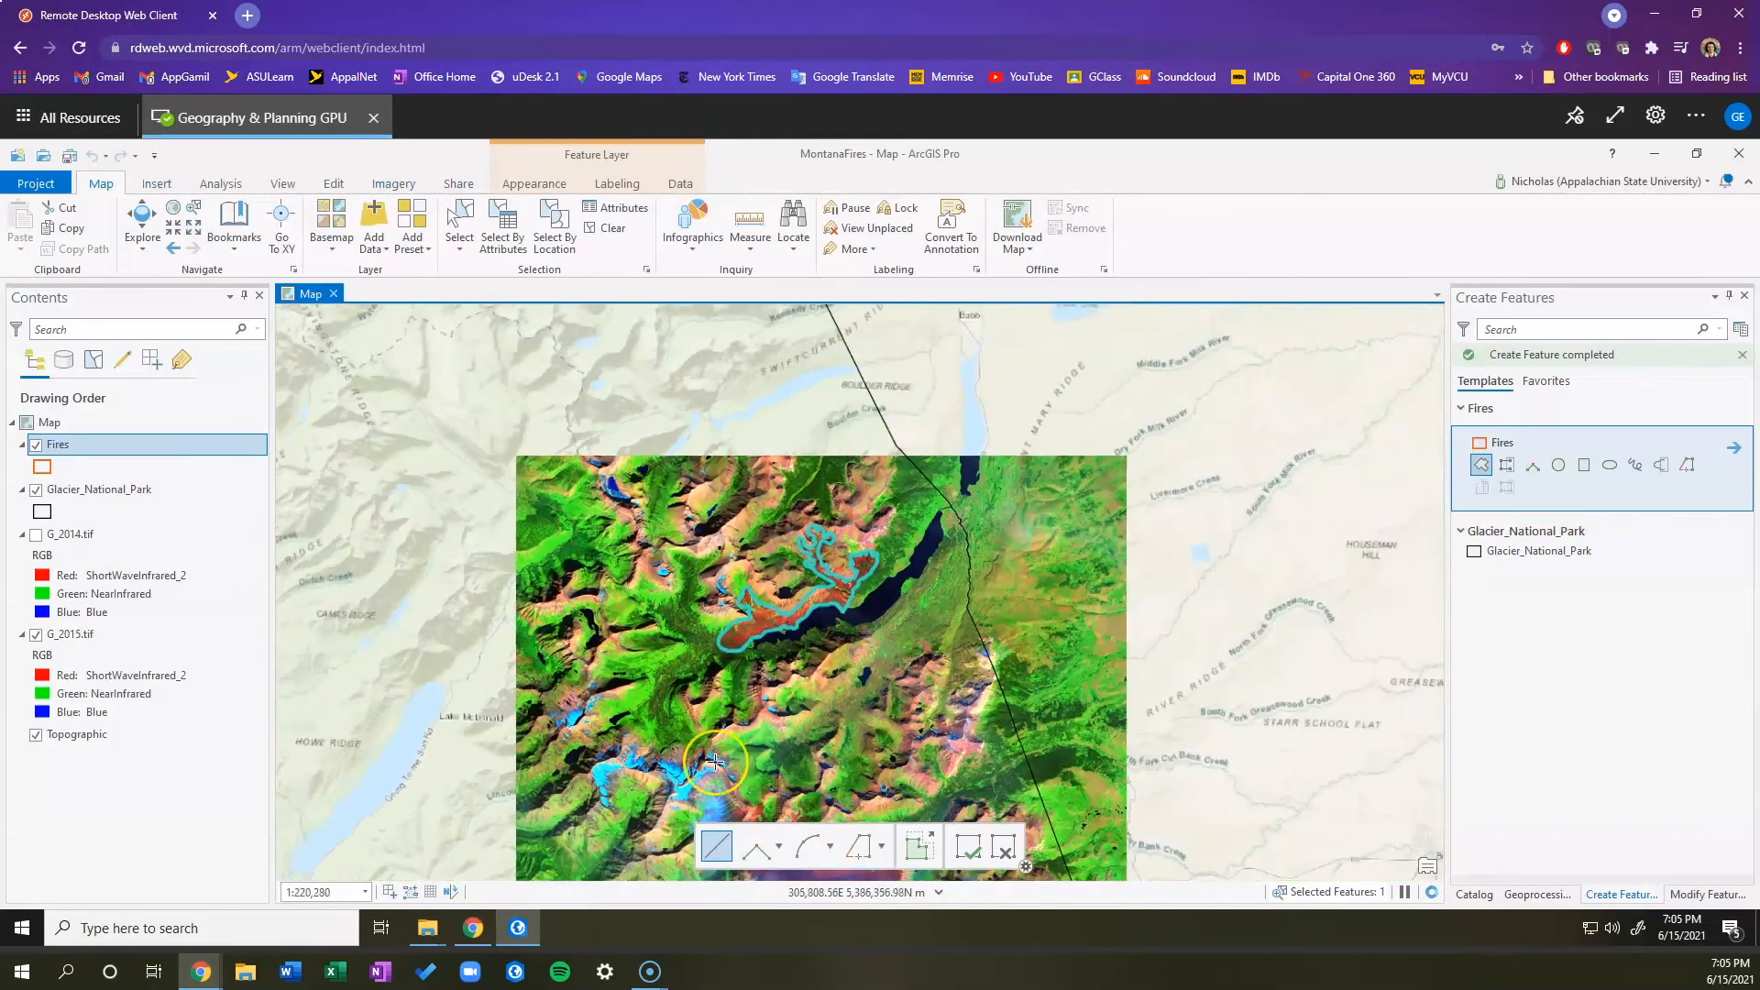
scroll(711, 779, "down", 5)
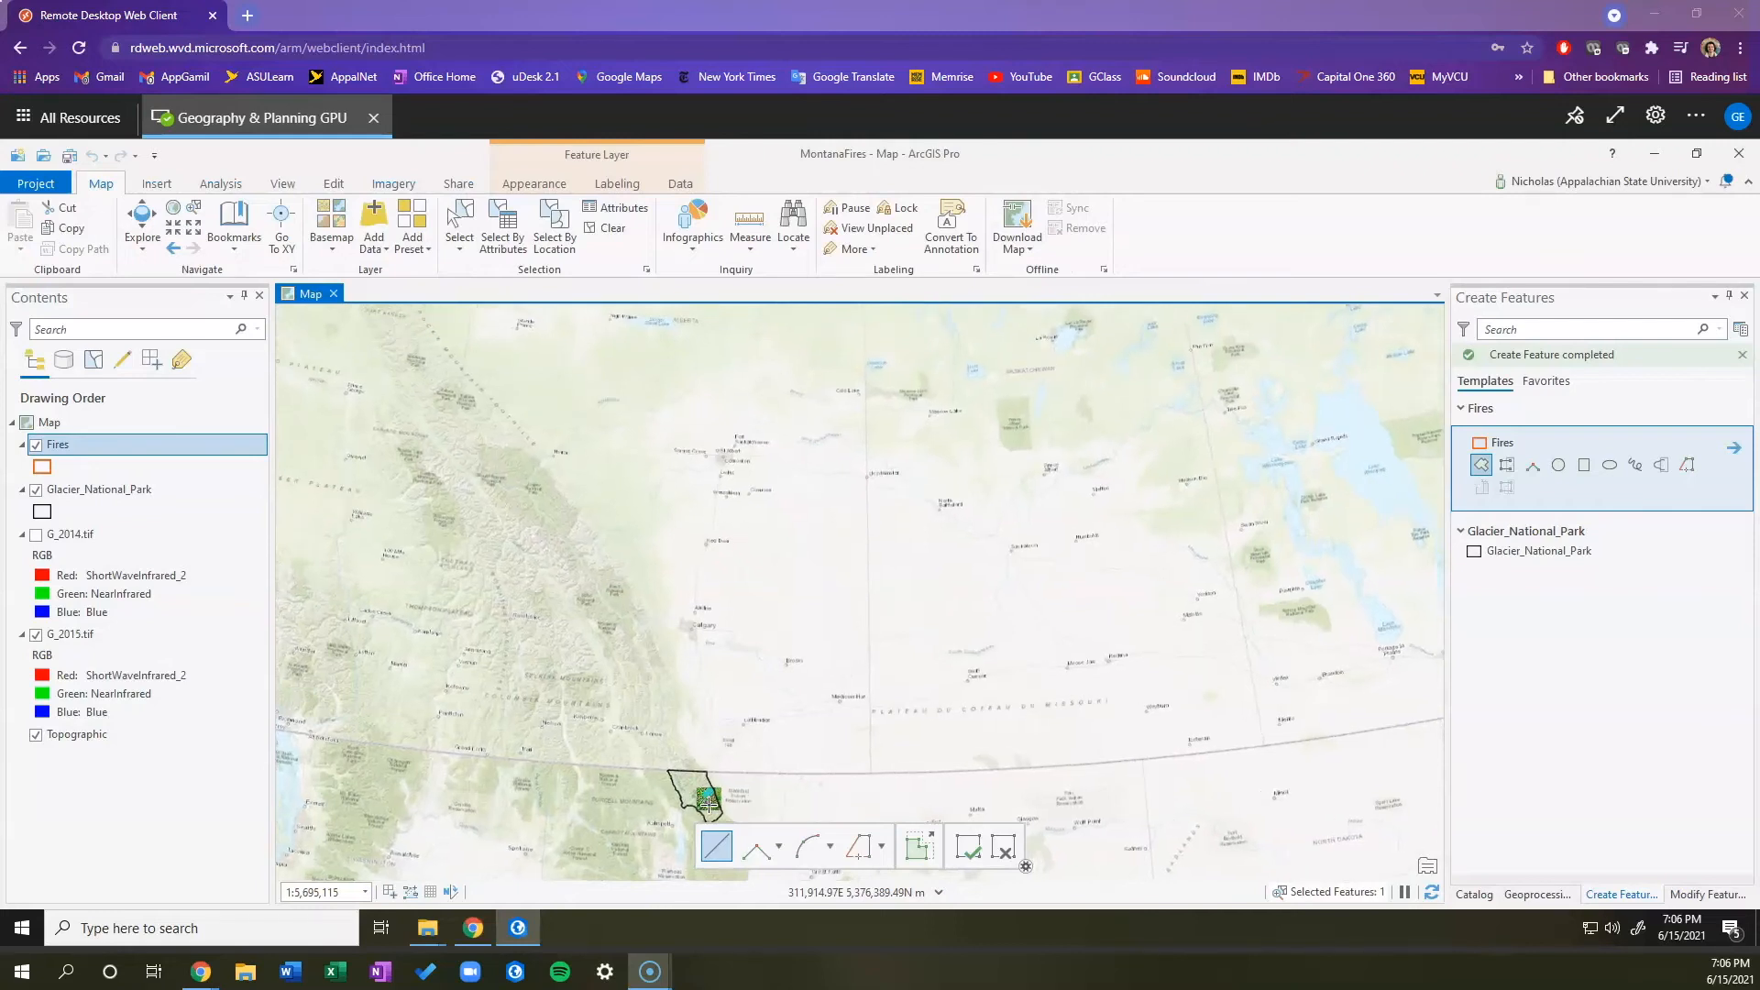
scroll(709, 804, "up", 1)
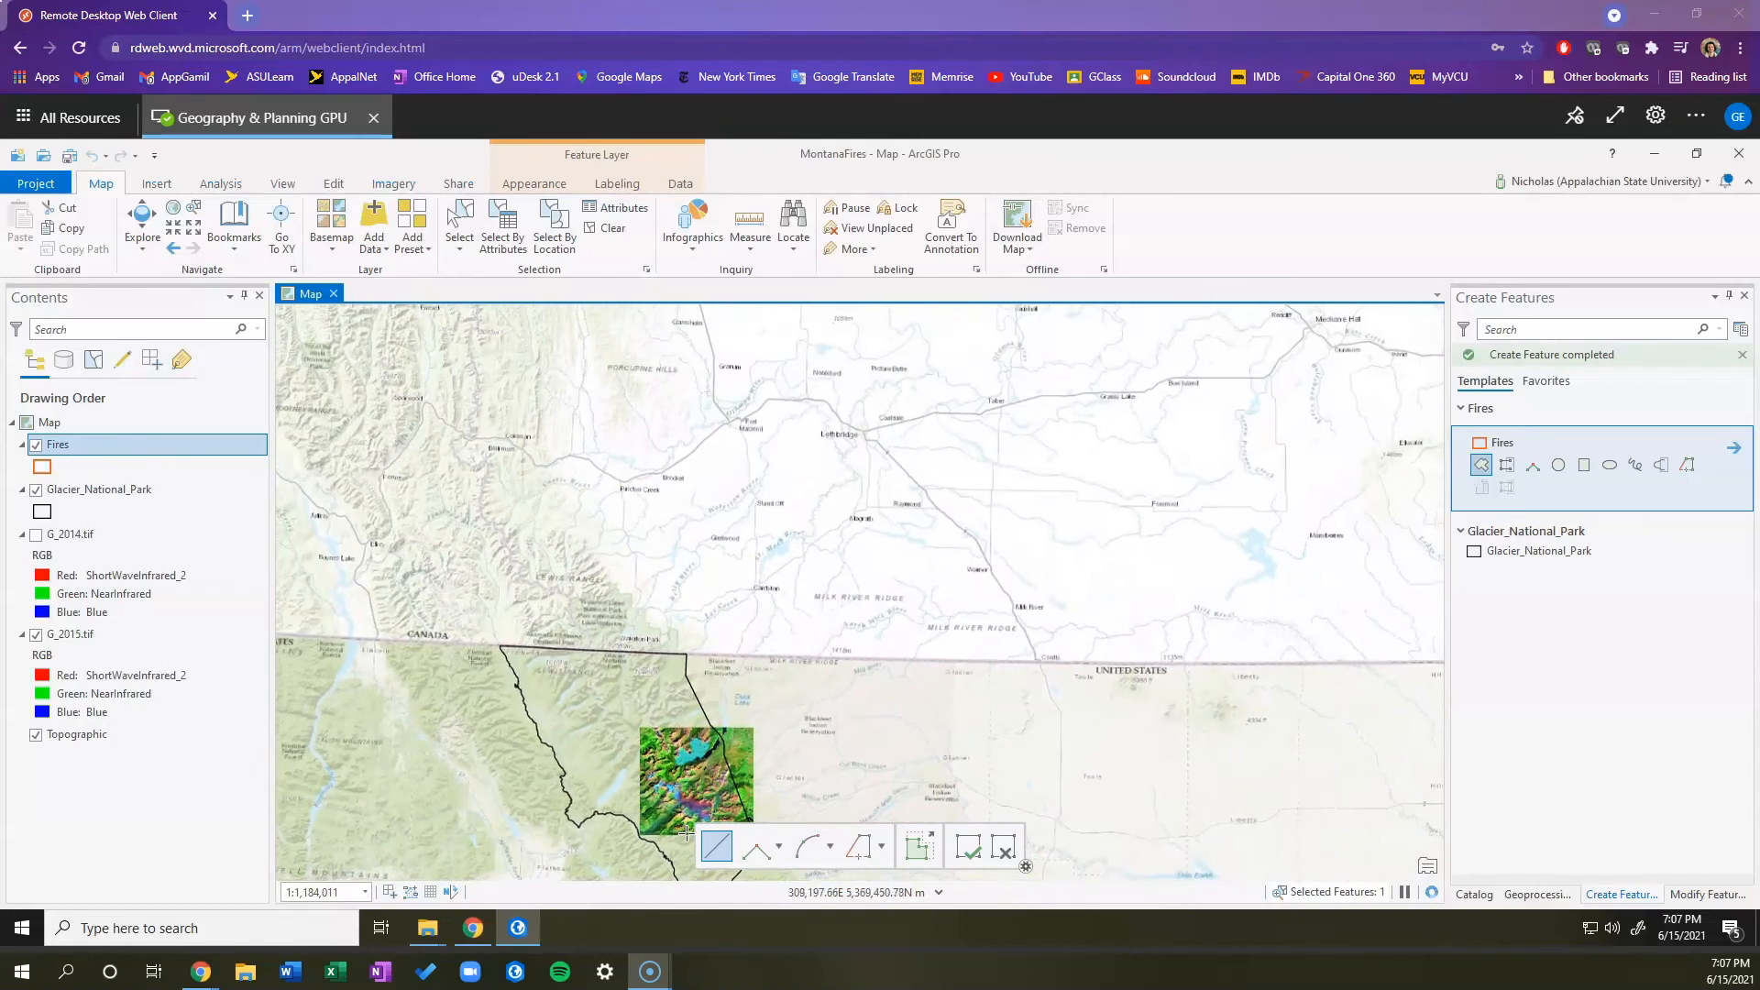
scroll(685, 832, "up", 3)
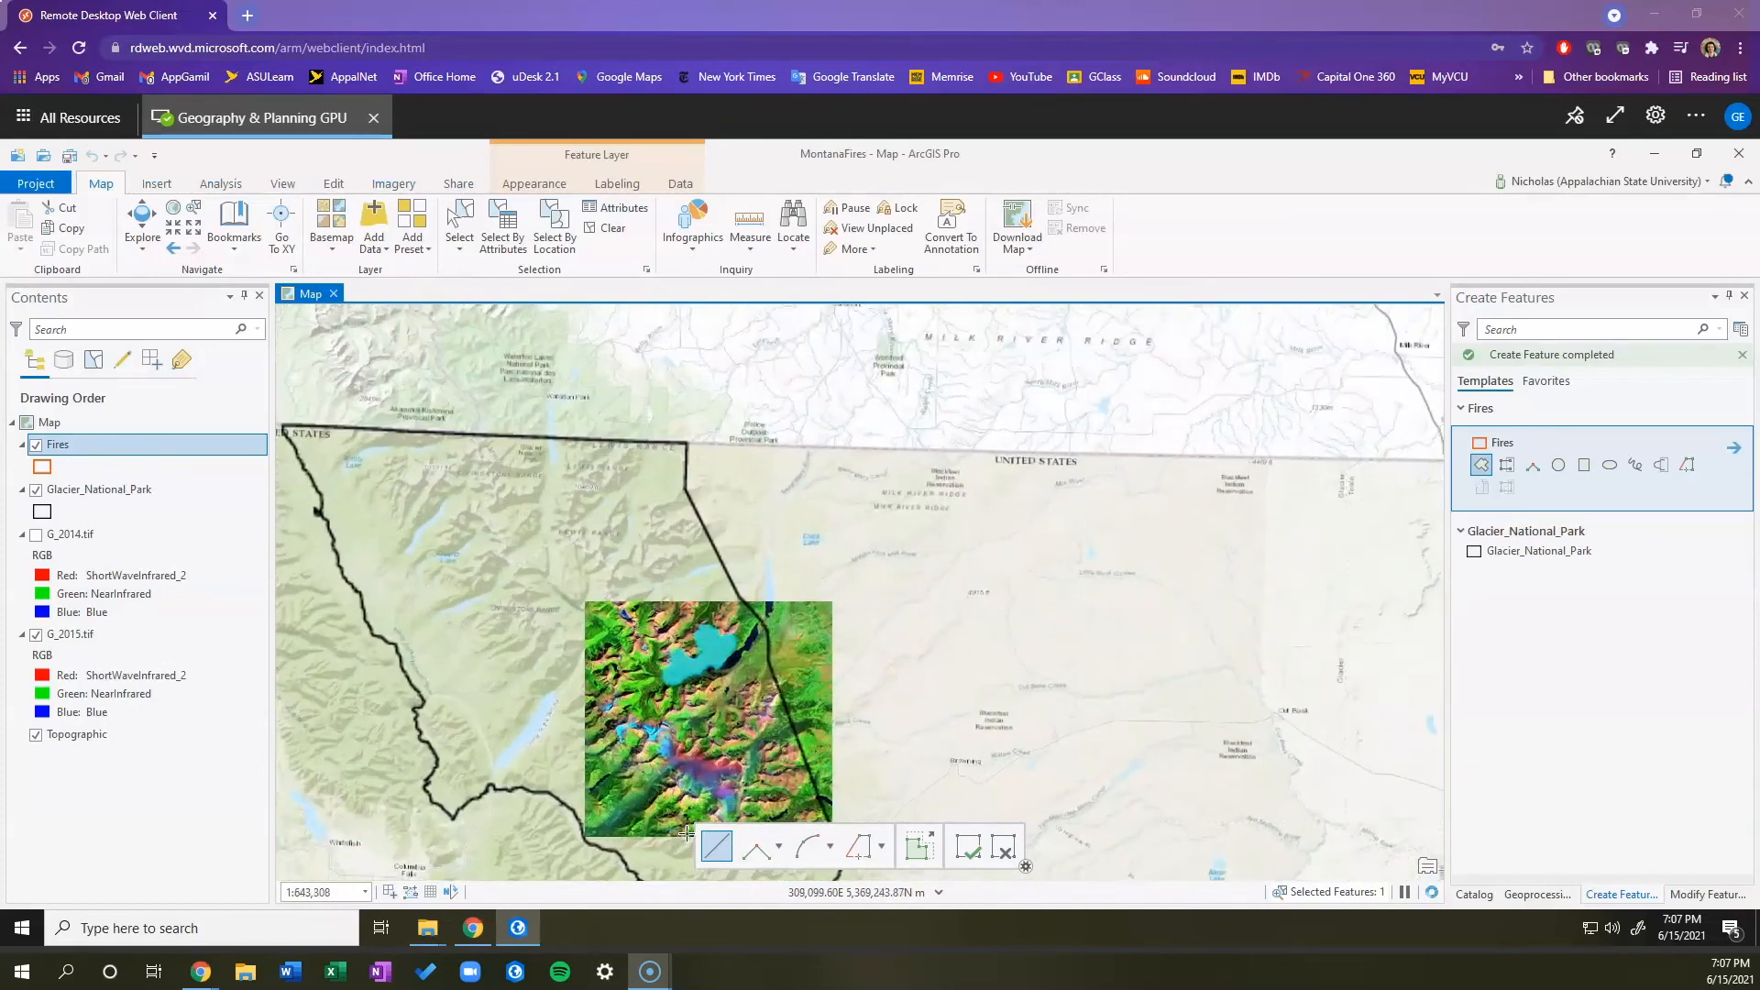
scroll(685, 832, "up", 2)
scroll(686, 833, "up", 2)
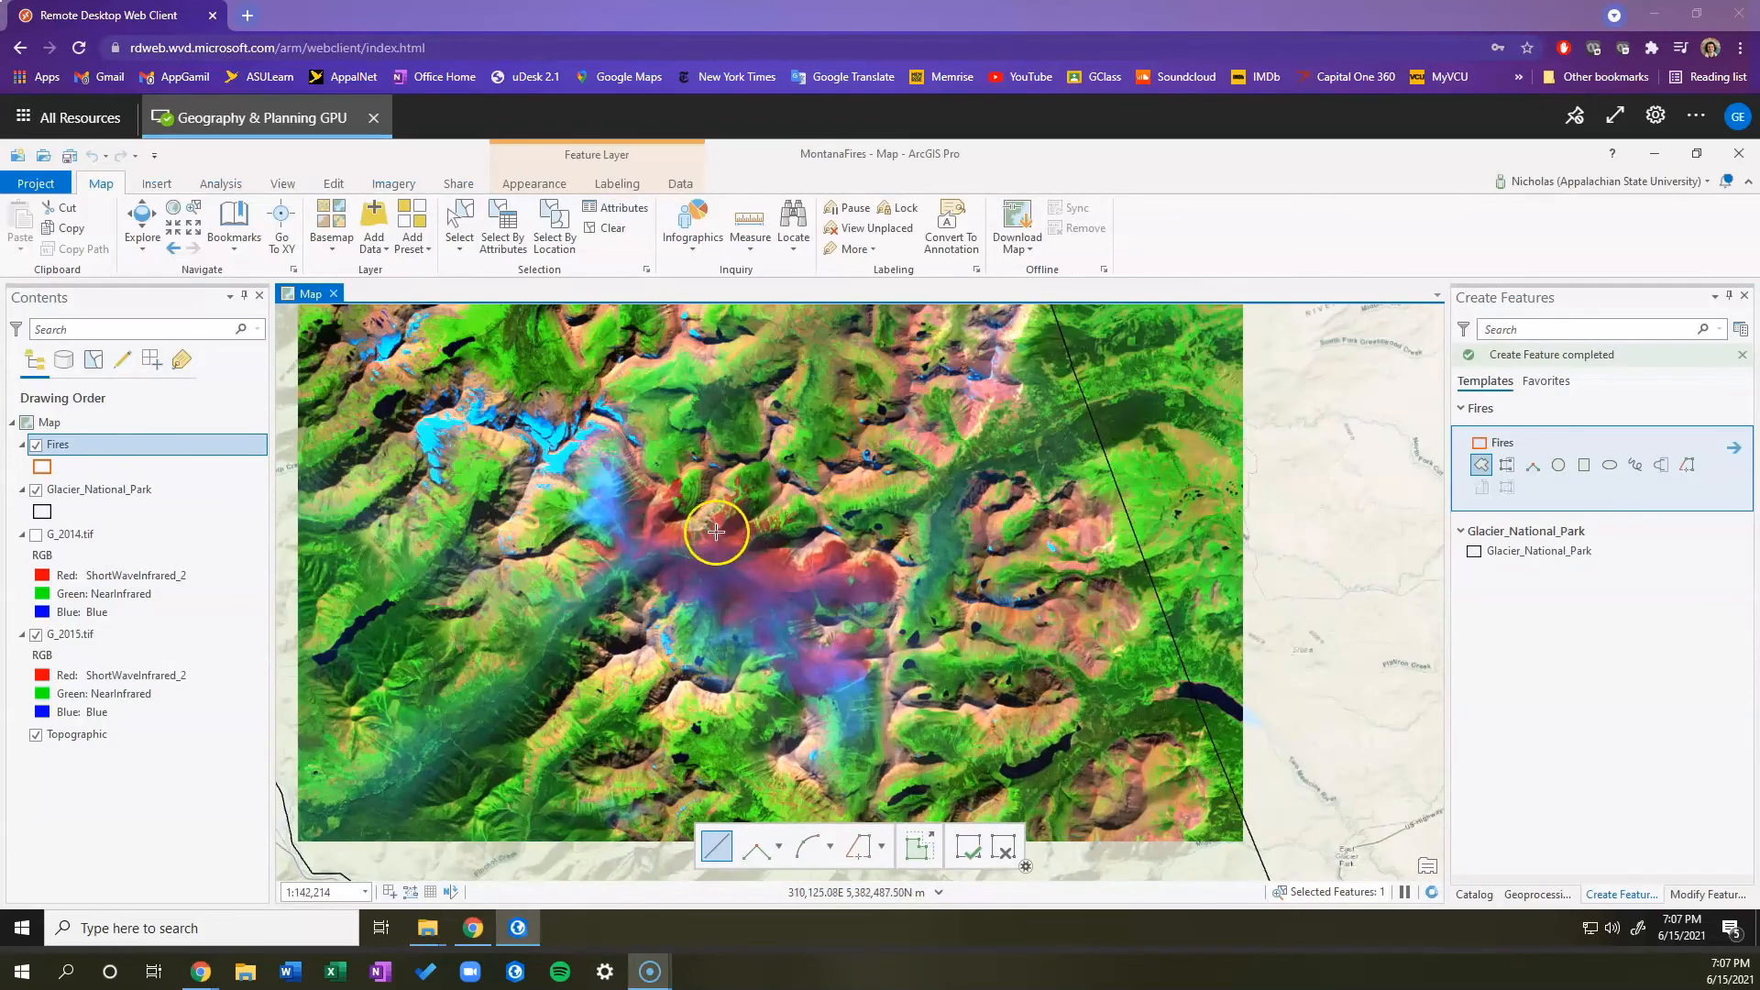
scroll(723, 568, "up", 1)
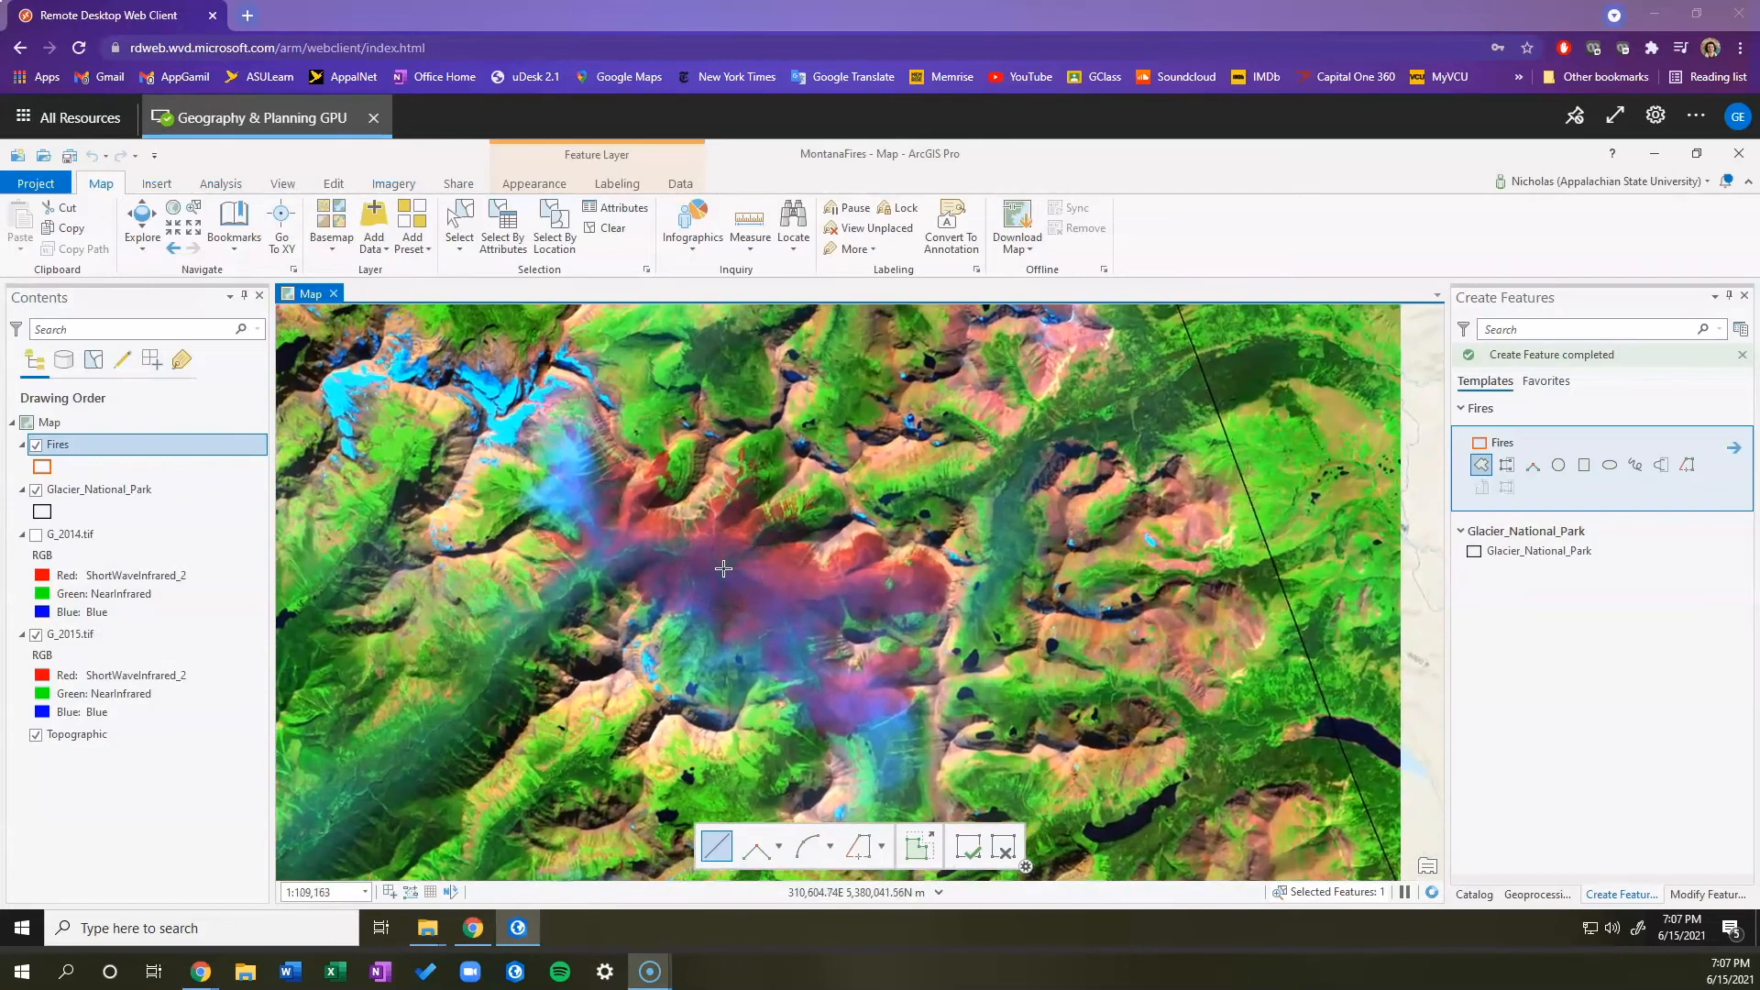
scroll(724, 568, "up", 1)
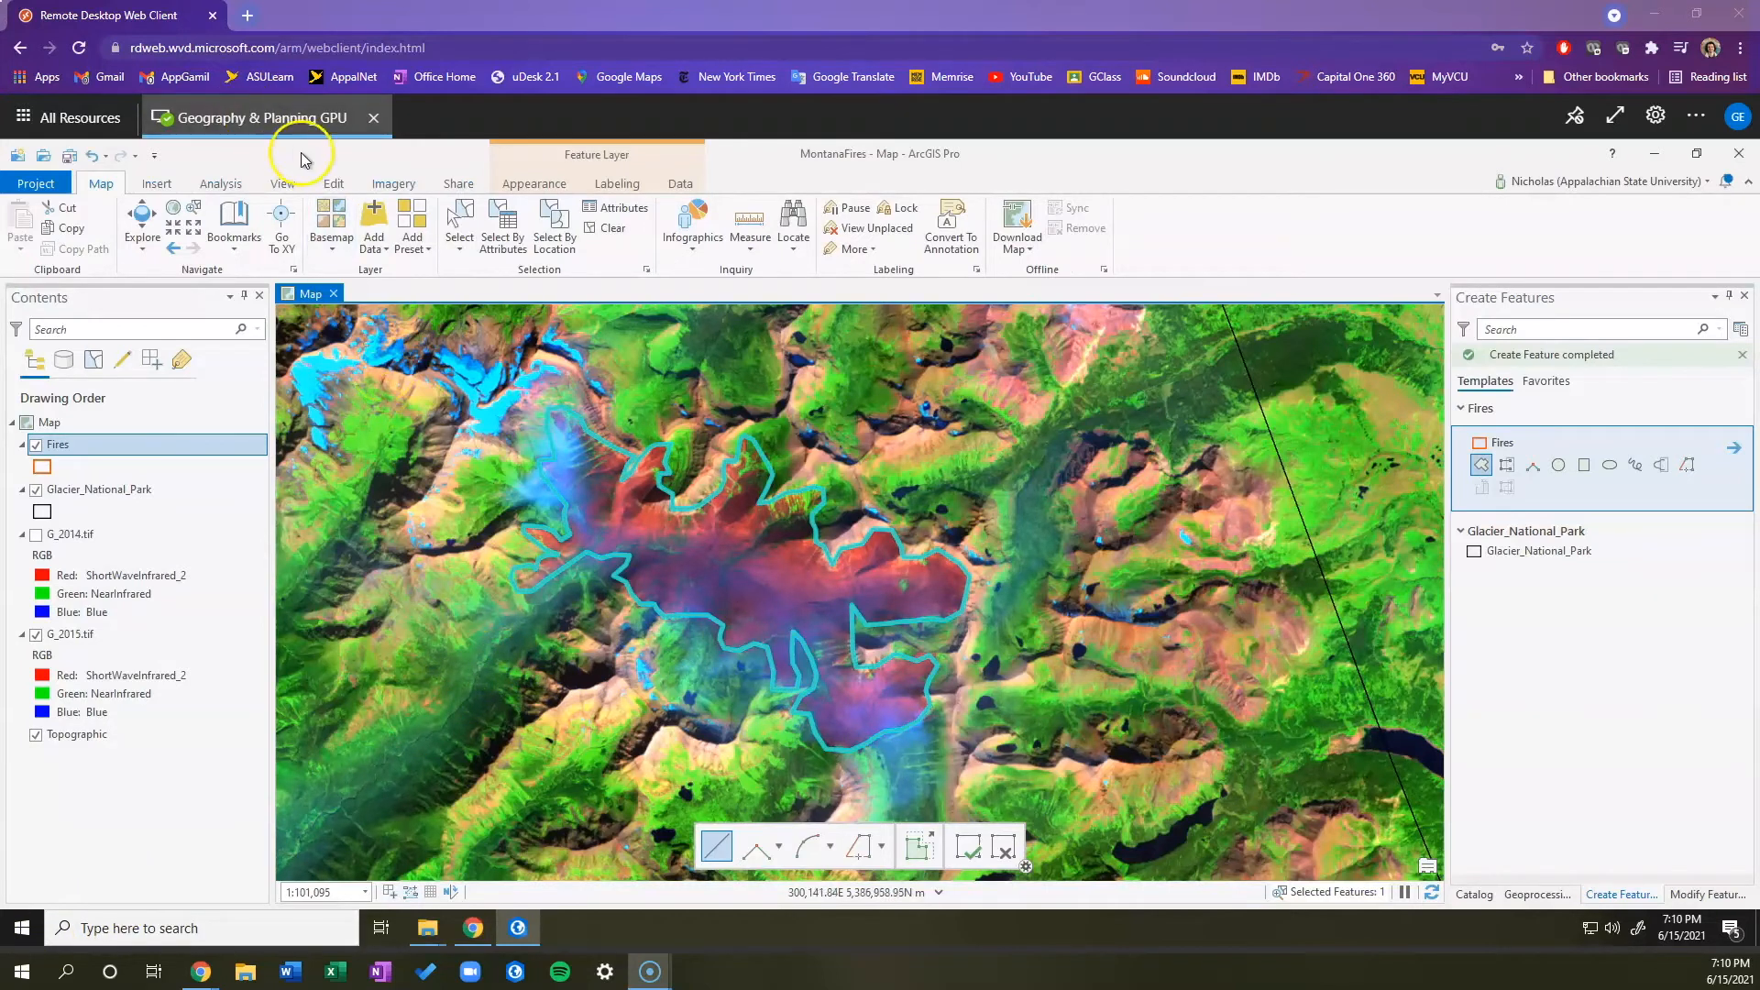
Step: Save the edits for the southern burn scar polygon and close the Create Features pane
left_click(332, 185)
left_click(138, 225)
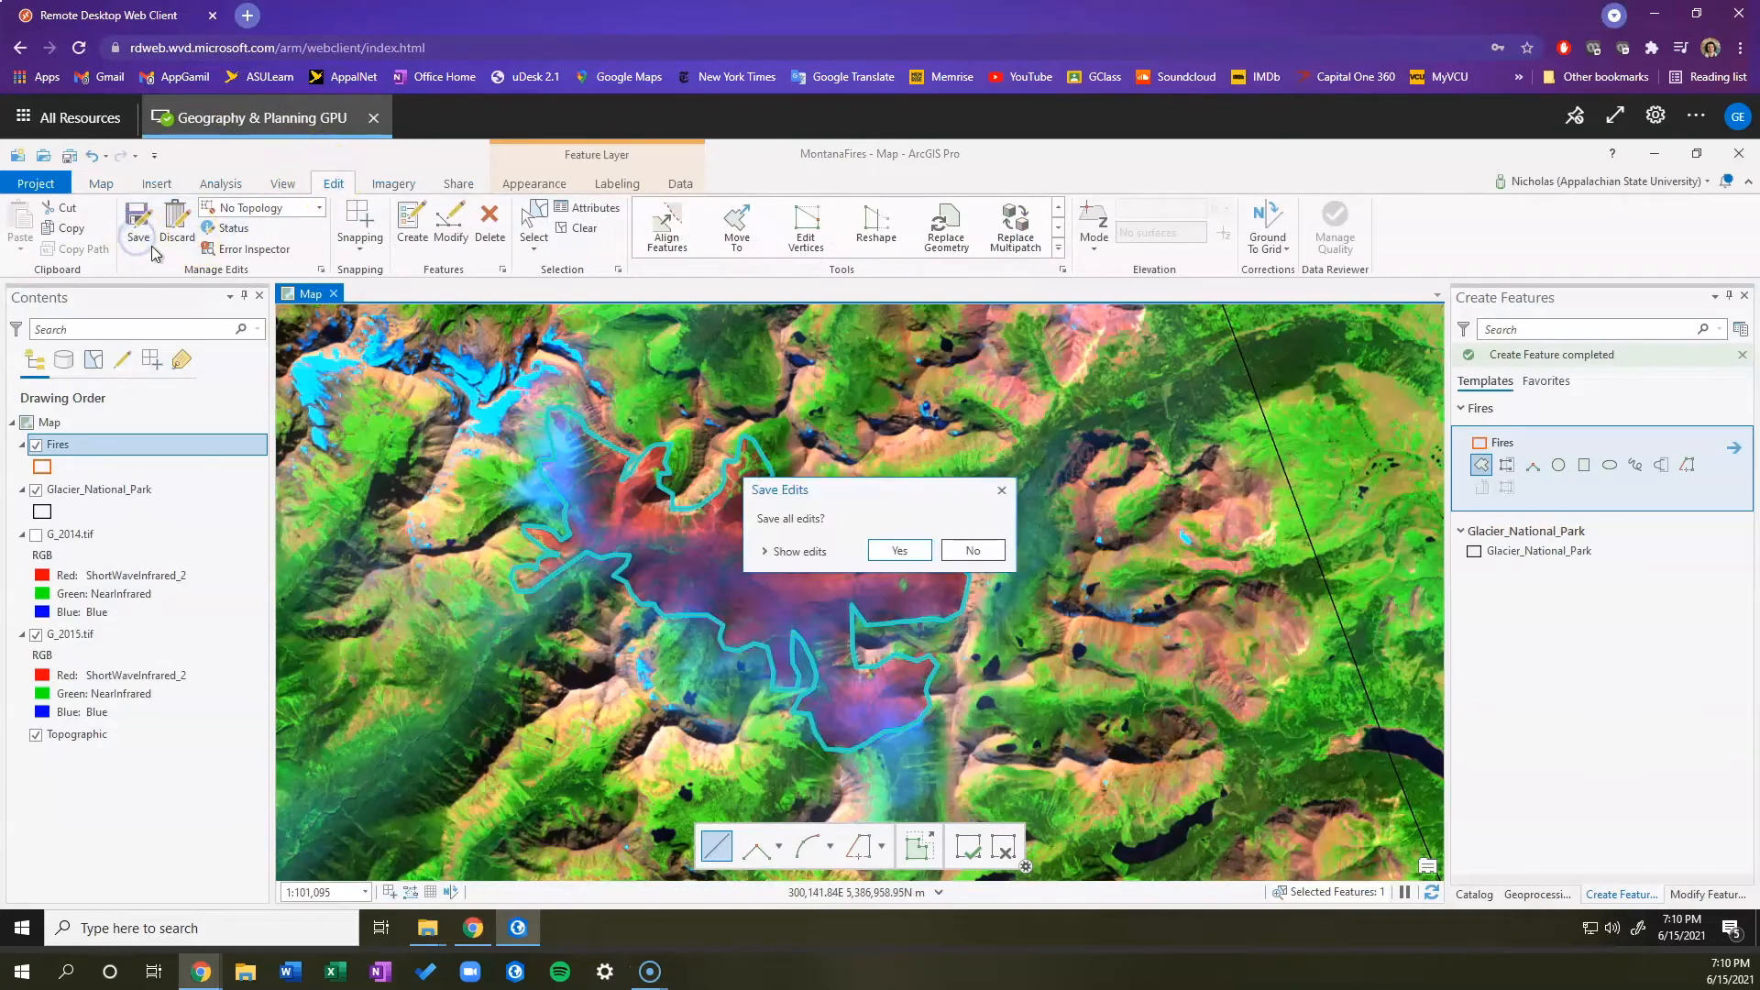
left_click(891, 550)
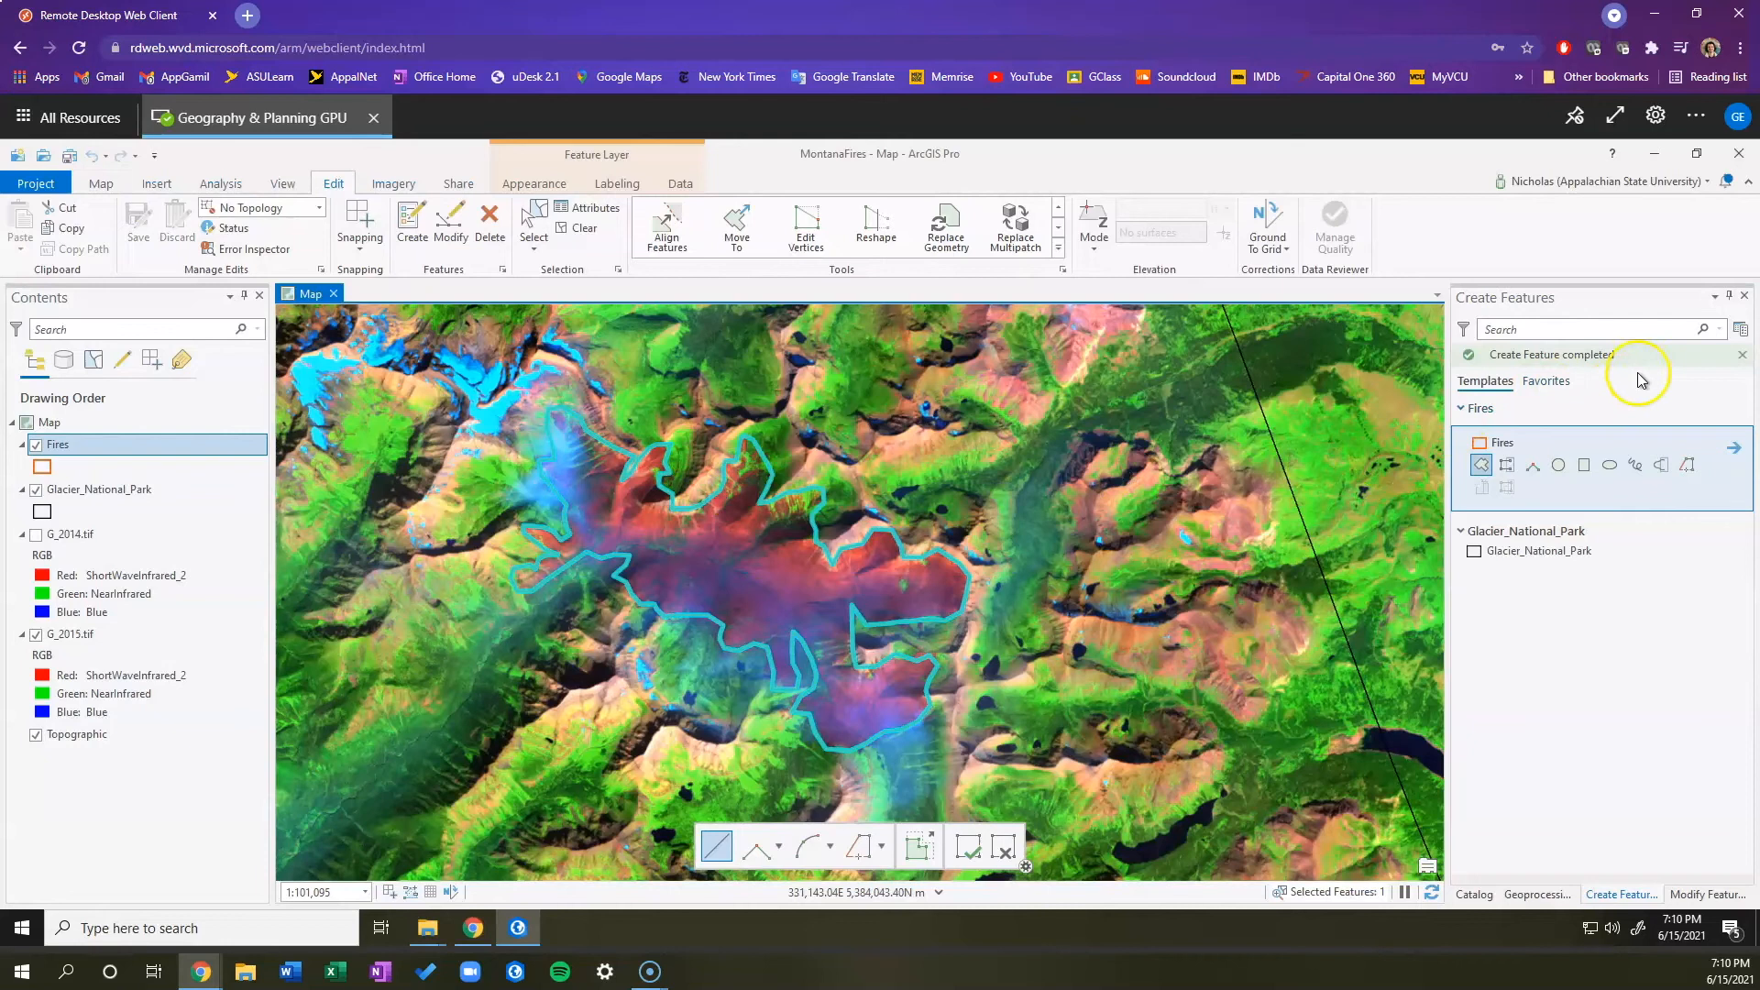
left_click(1744, 296)
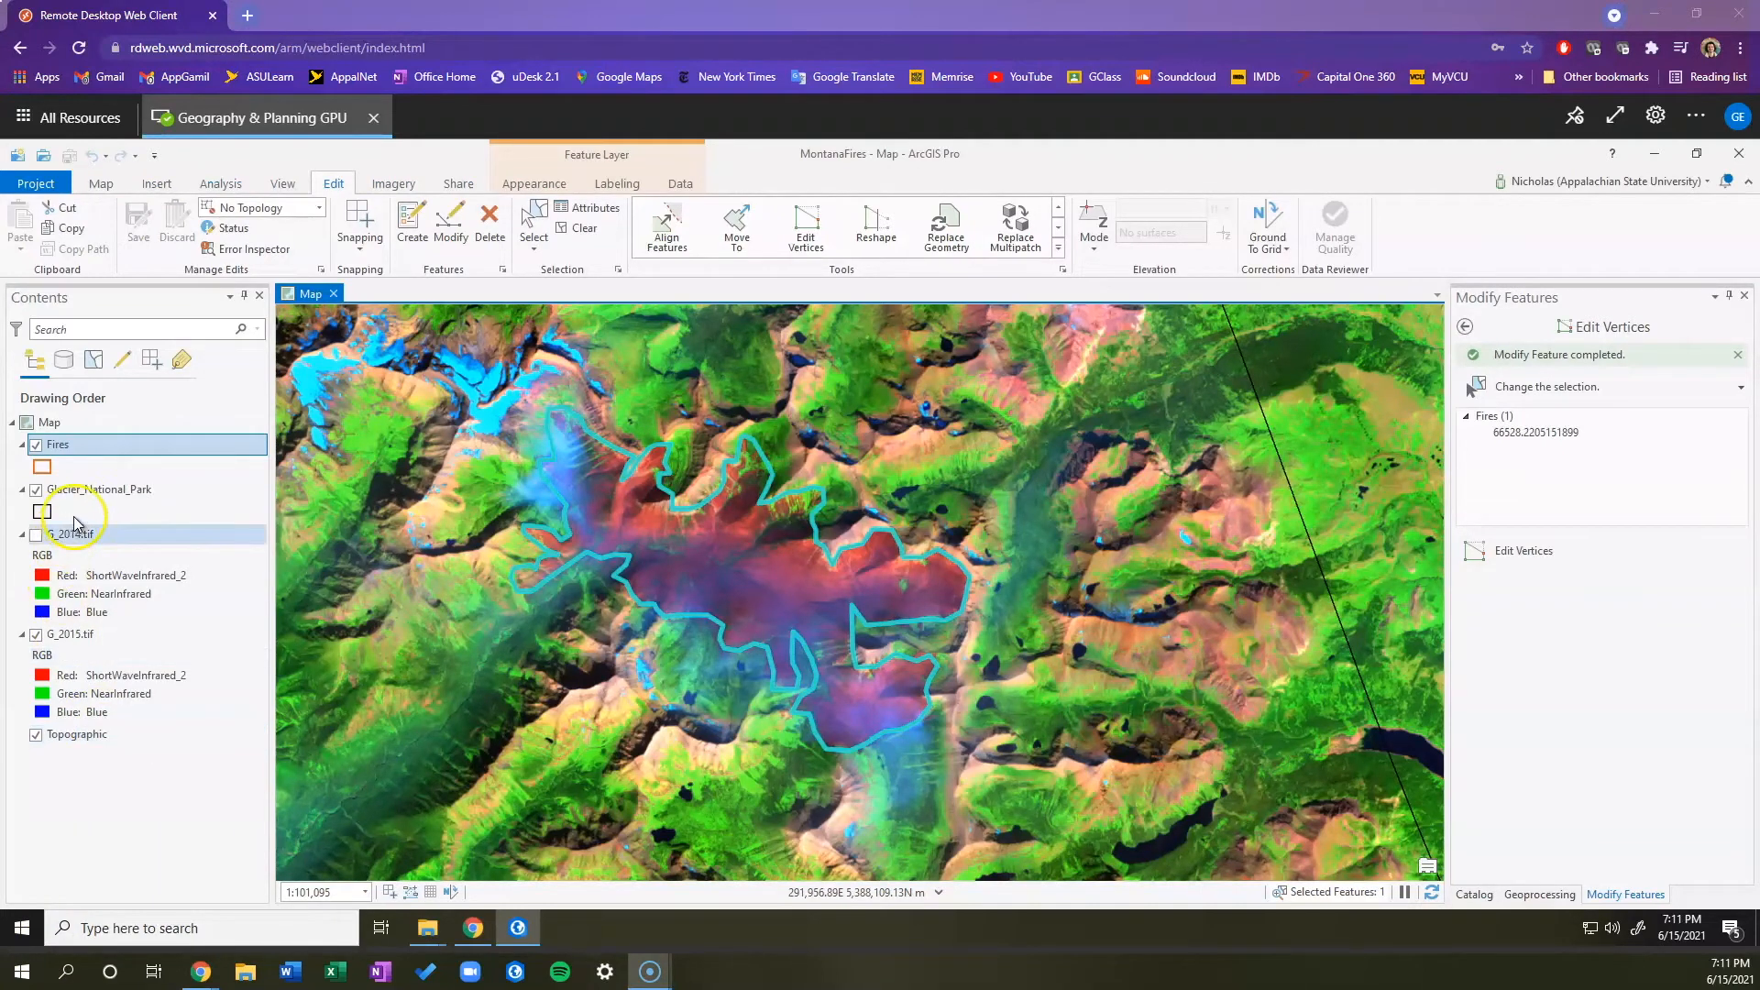
Step: Open the attribute table of the Fires layer and clear the feature selection
right_click(128, 456)
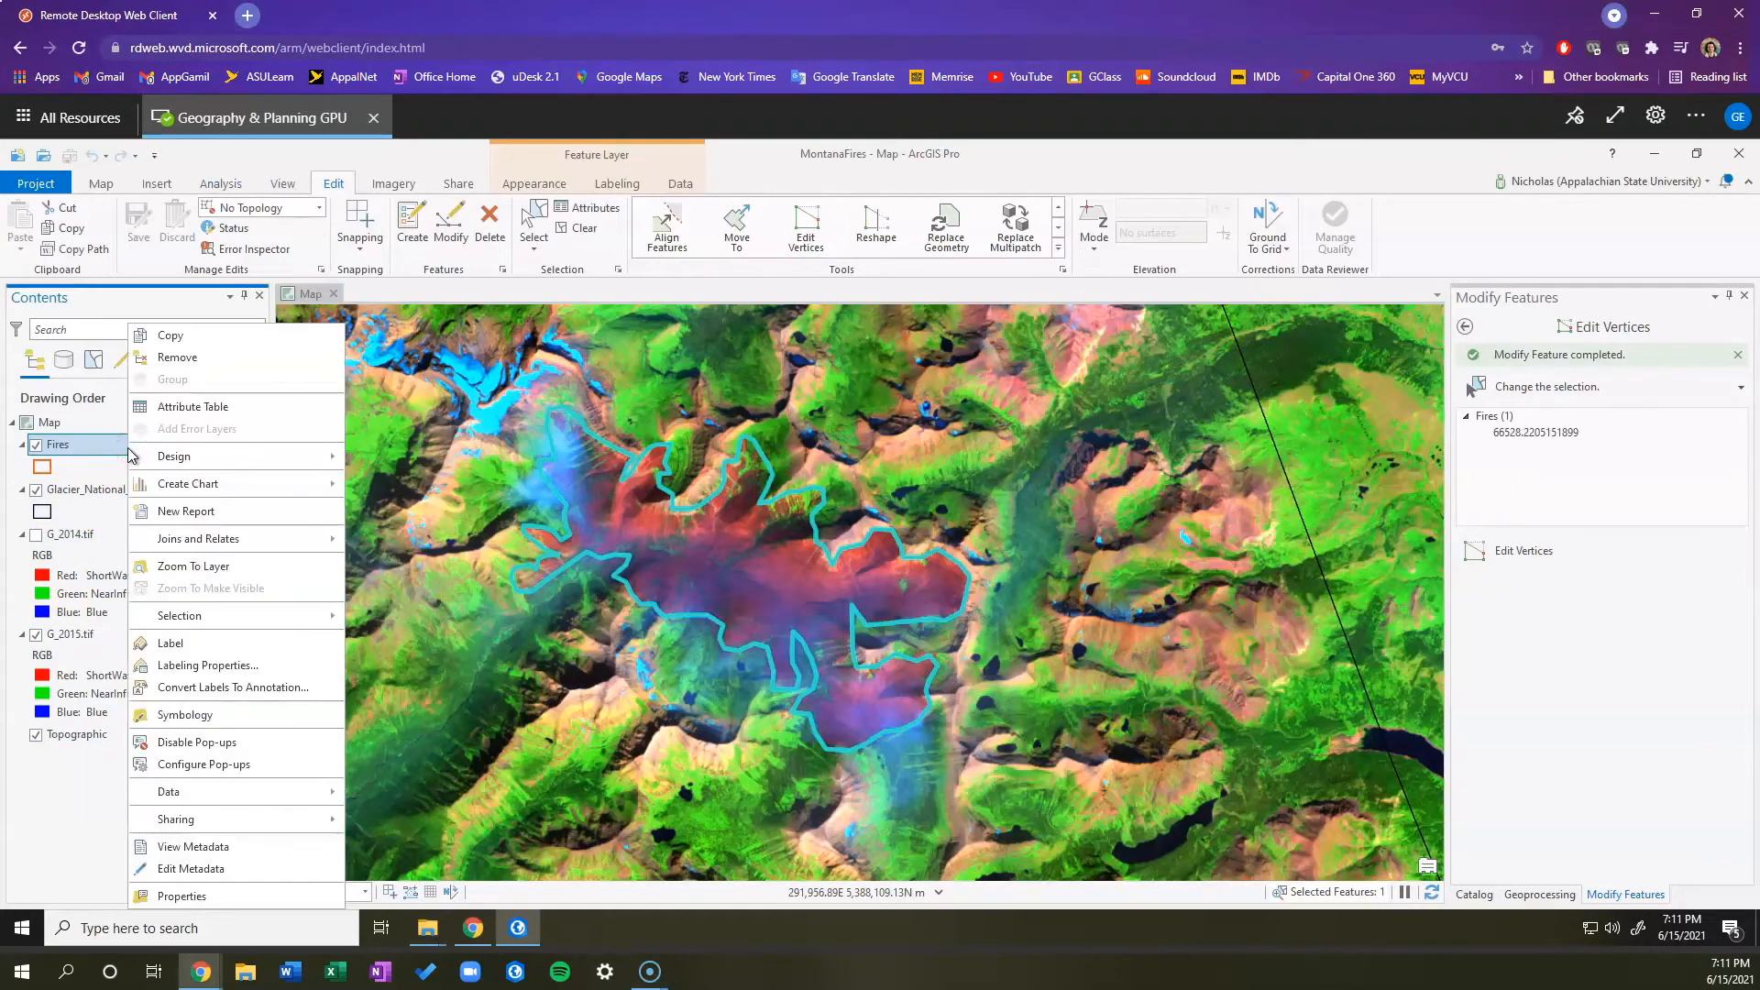
left_click(206, 407)
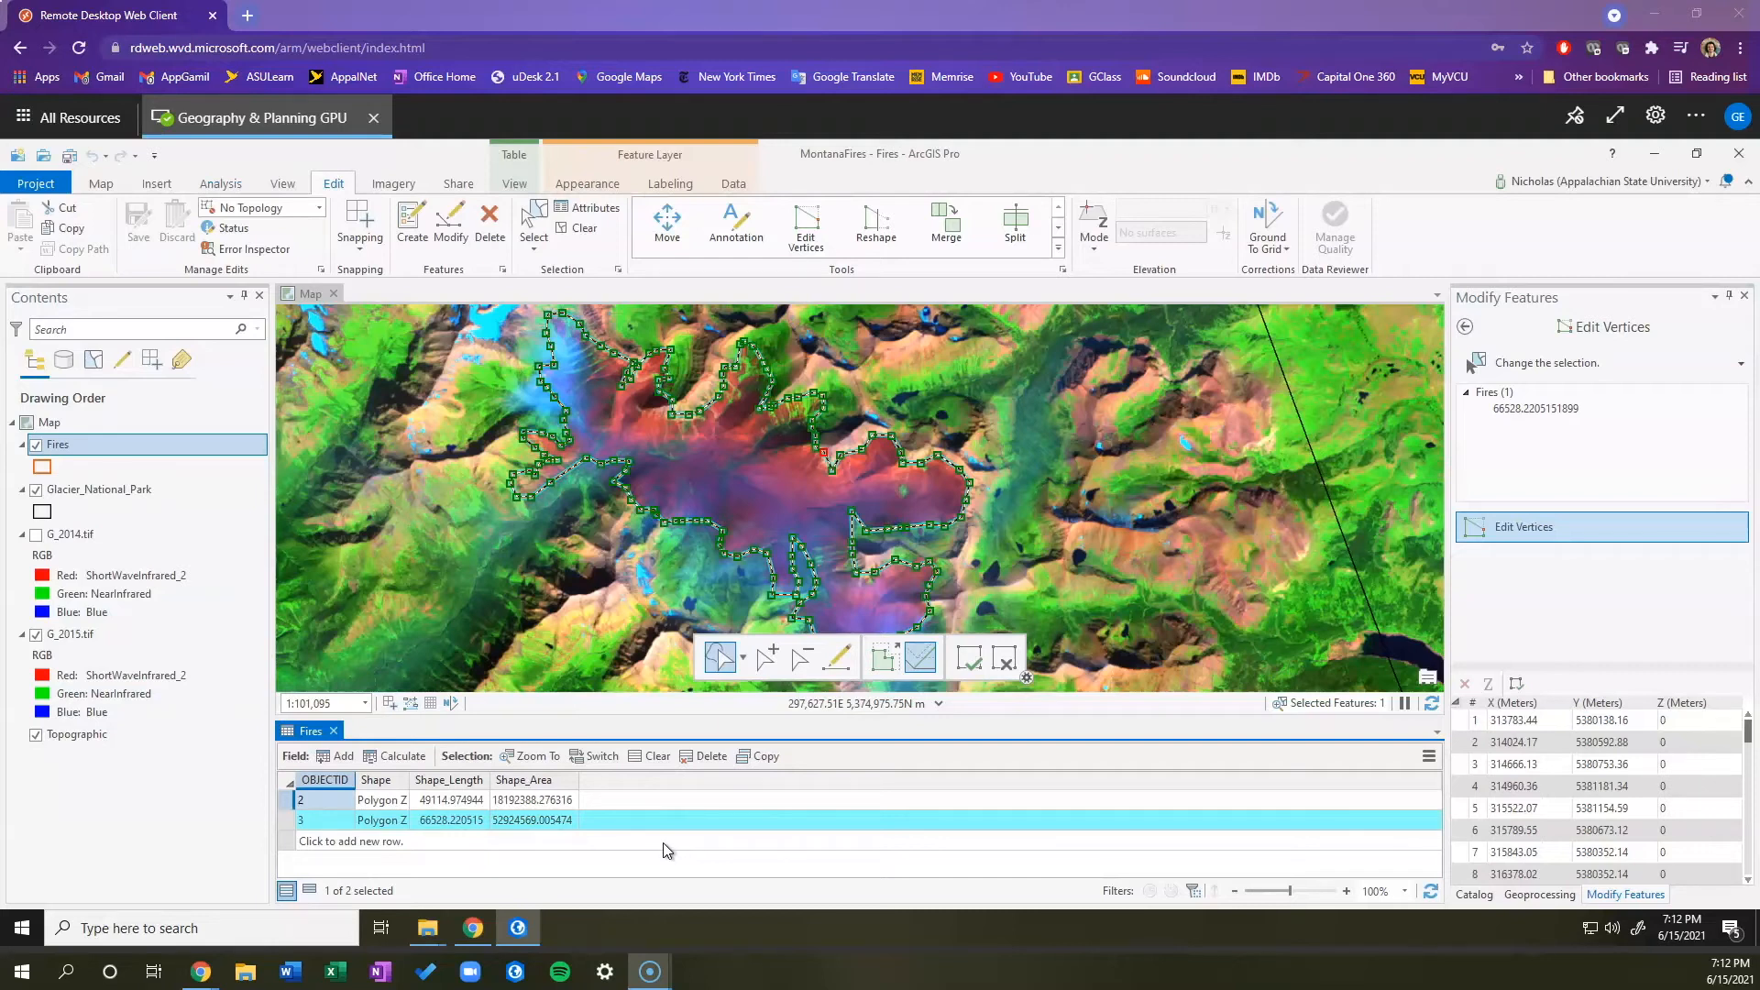
left_click(641, 758)
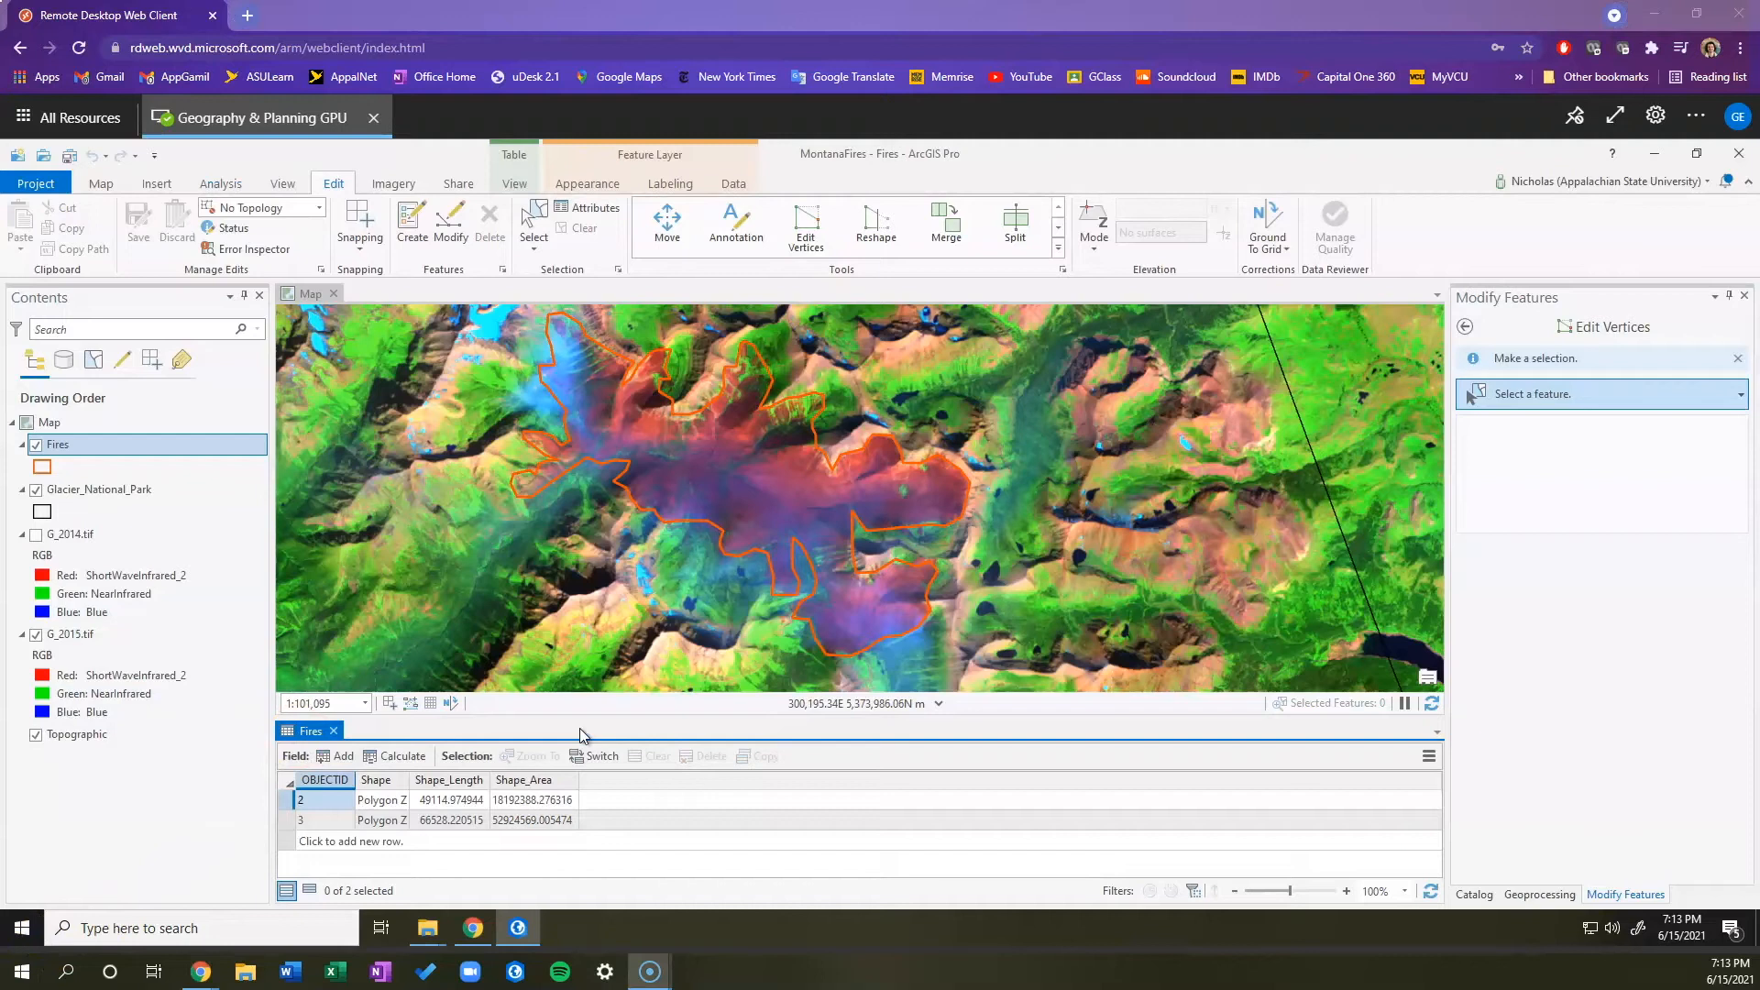
Step: Add a field named Name with the Text data type to the Fires attribute table
left_click(343, 757)
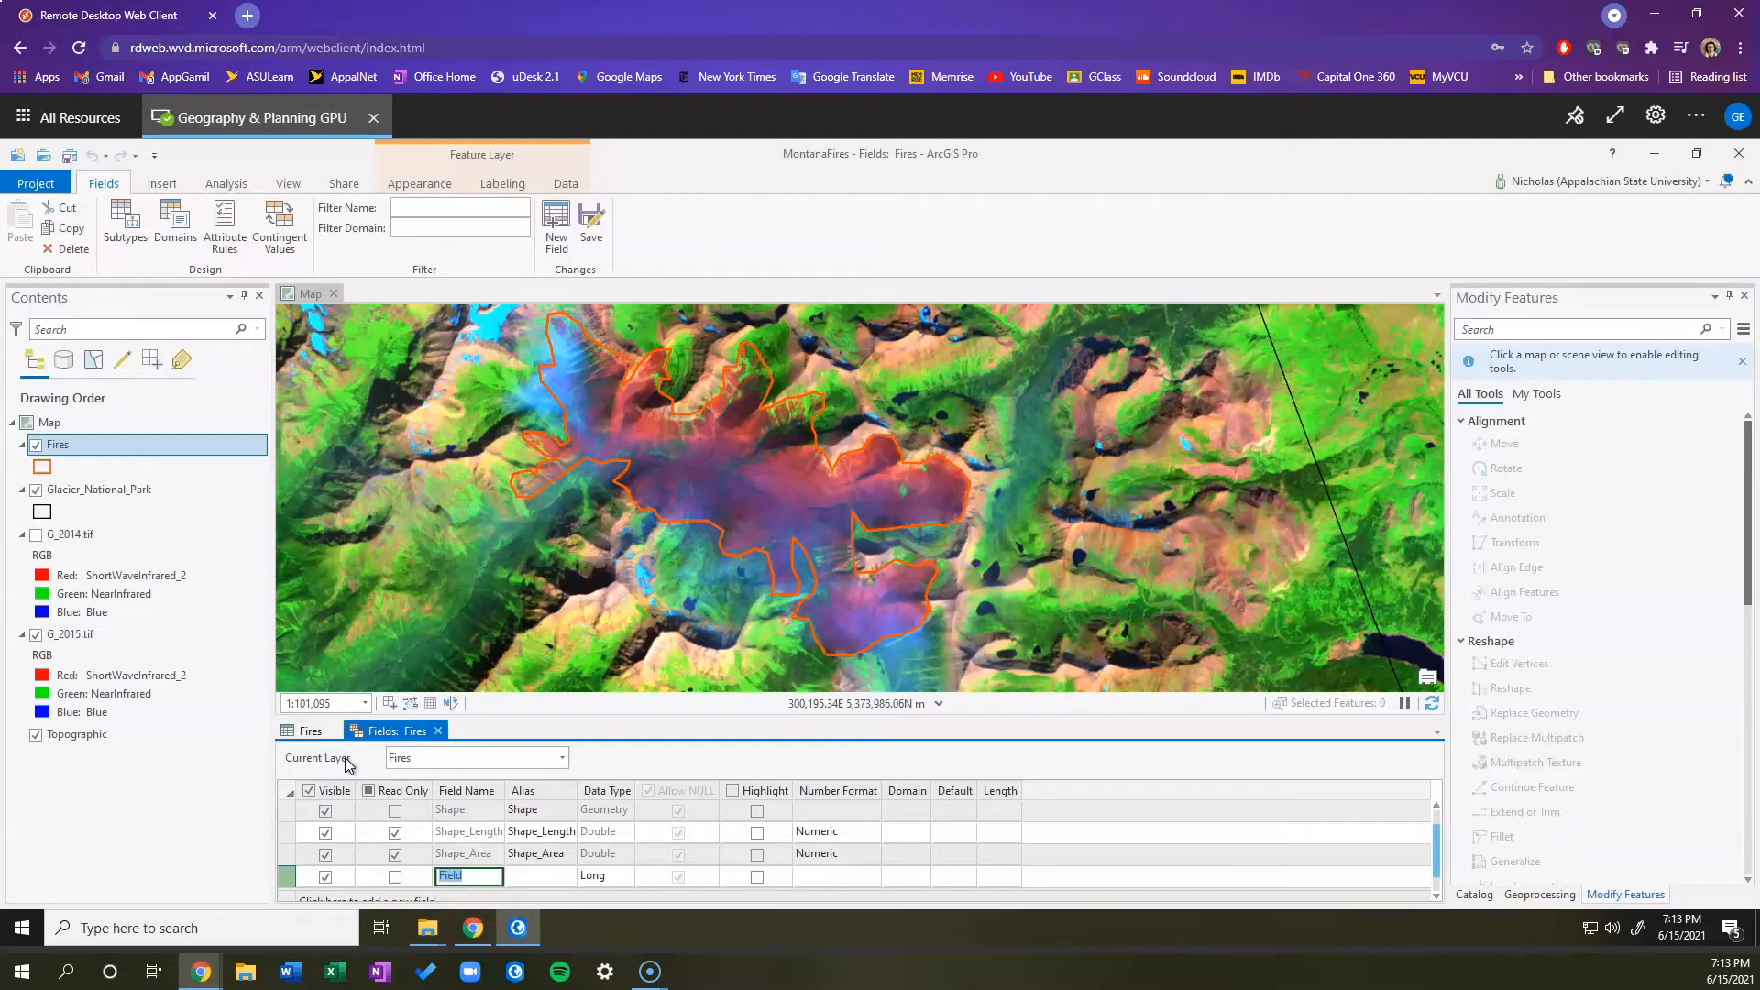
type("Name")
left_click(598, 878)
left_click(604, 882)
left_click(604, 883)
left_click(627, 880)
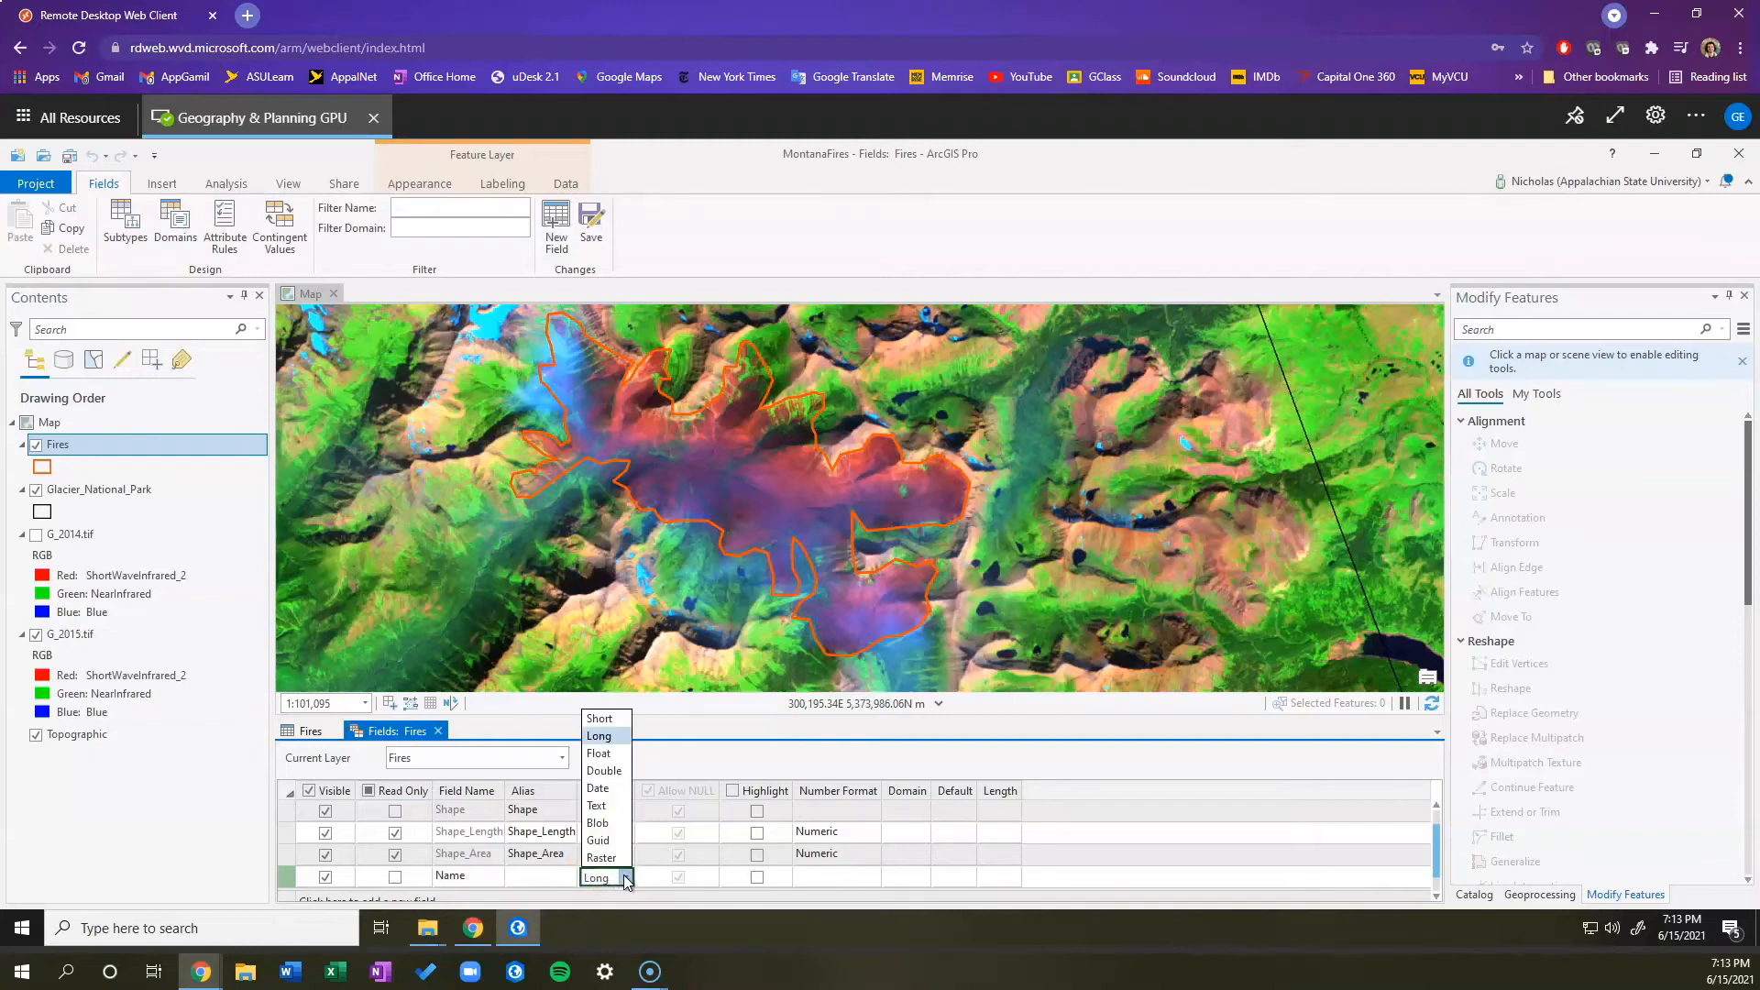
left_click(613, 806)
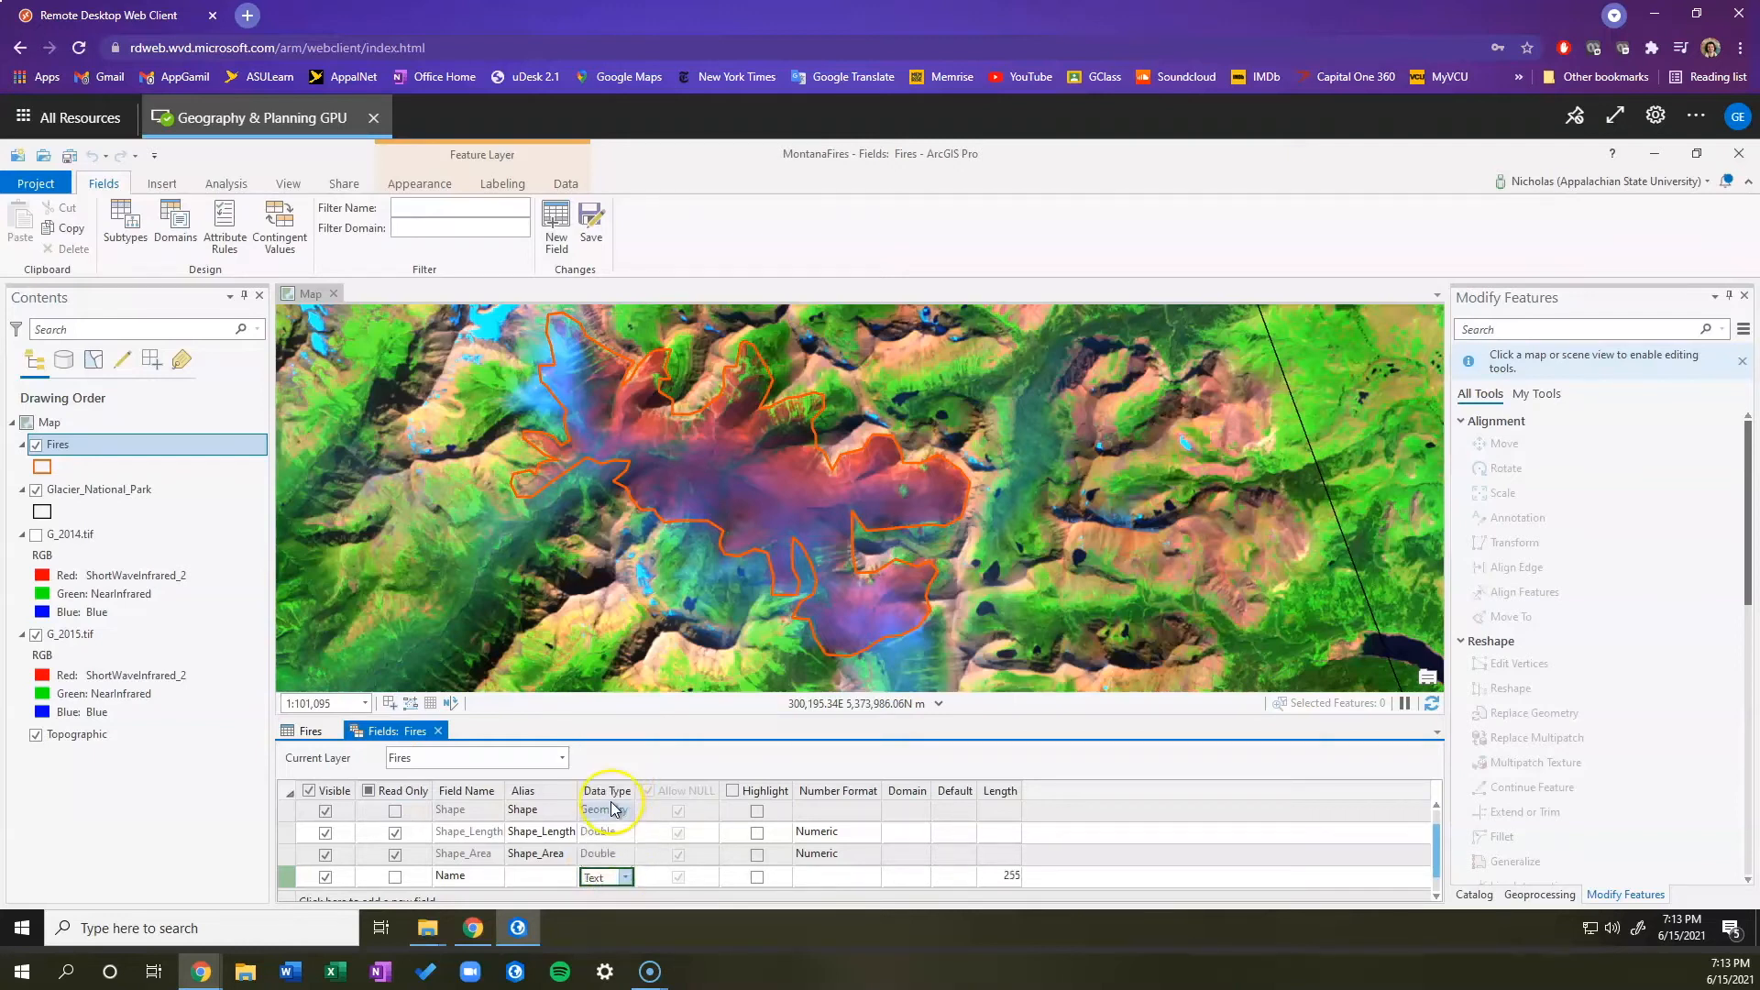
Step: Add a field named Acreage with the Float data type to the Fires table and save the field changes
scroll(615, 808, "up", 1)
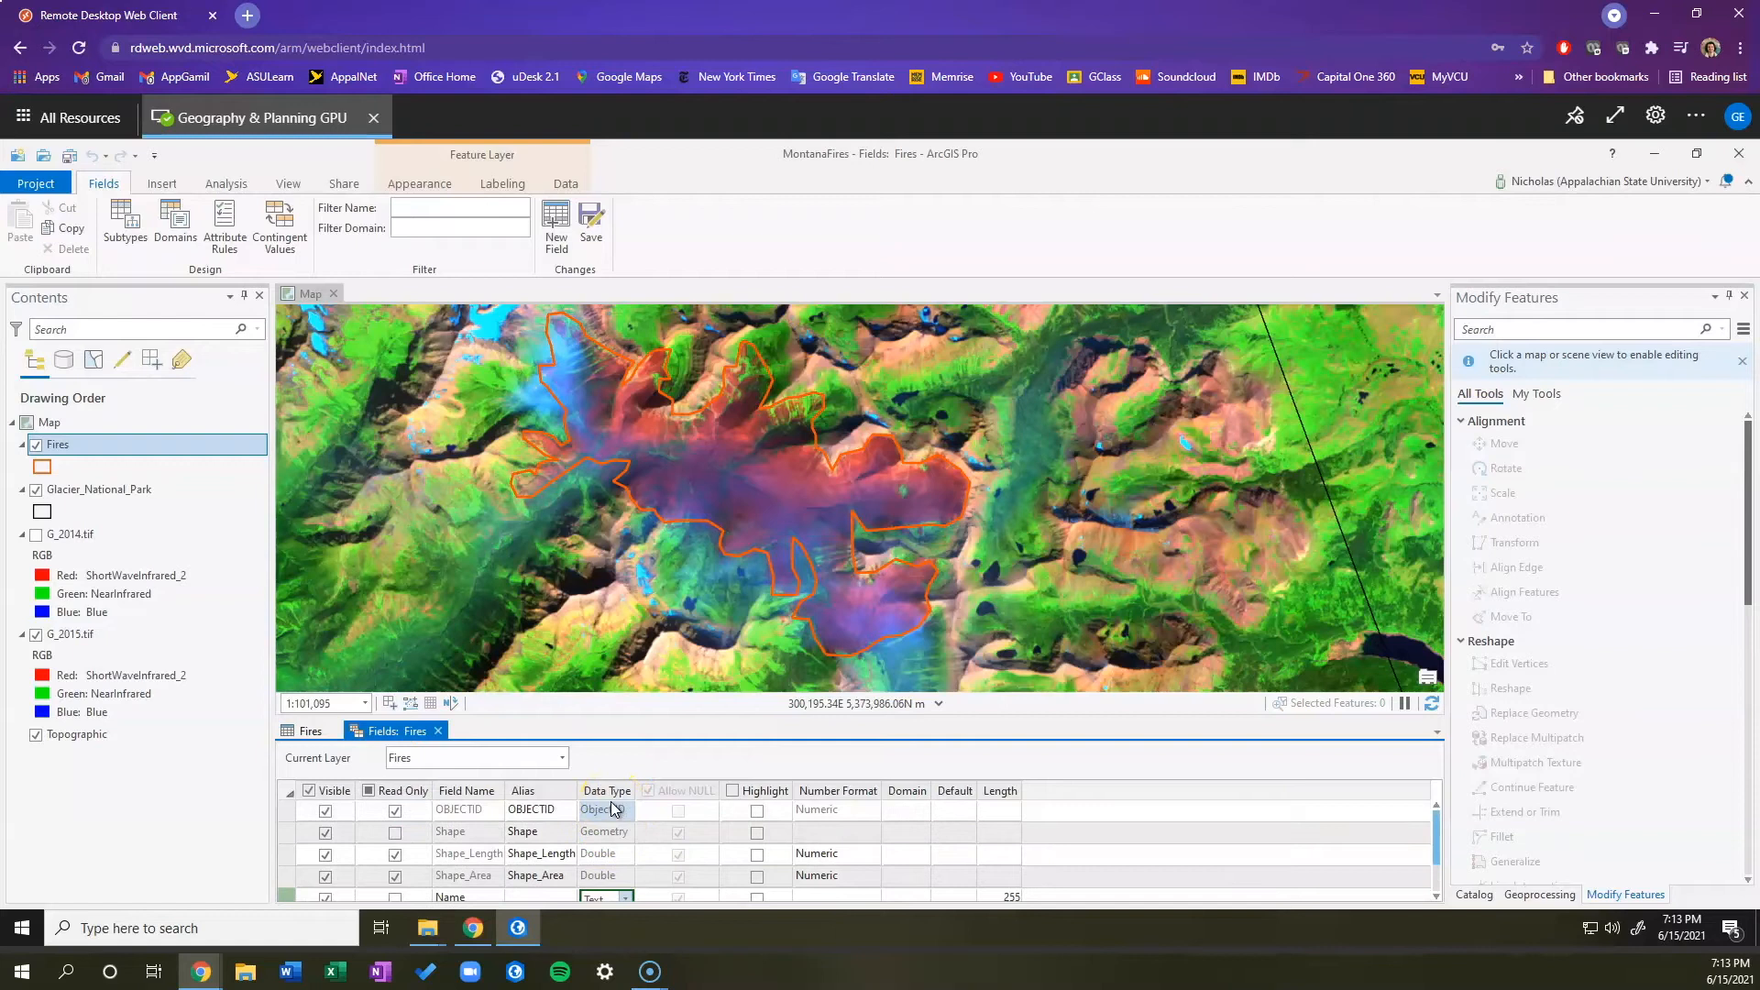
scroll(613, 807, "down", 2)
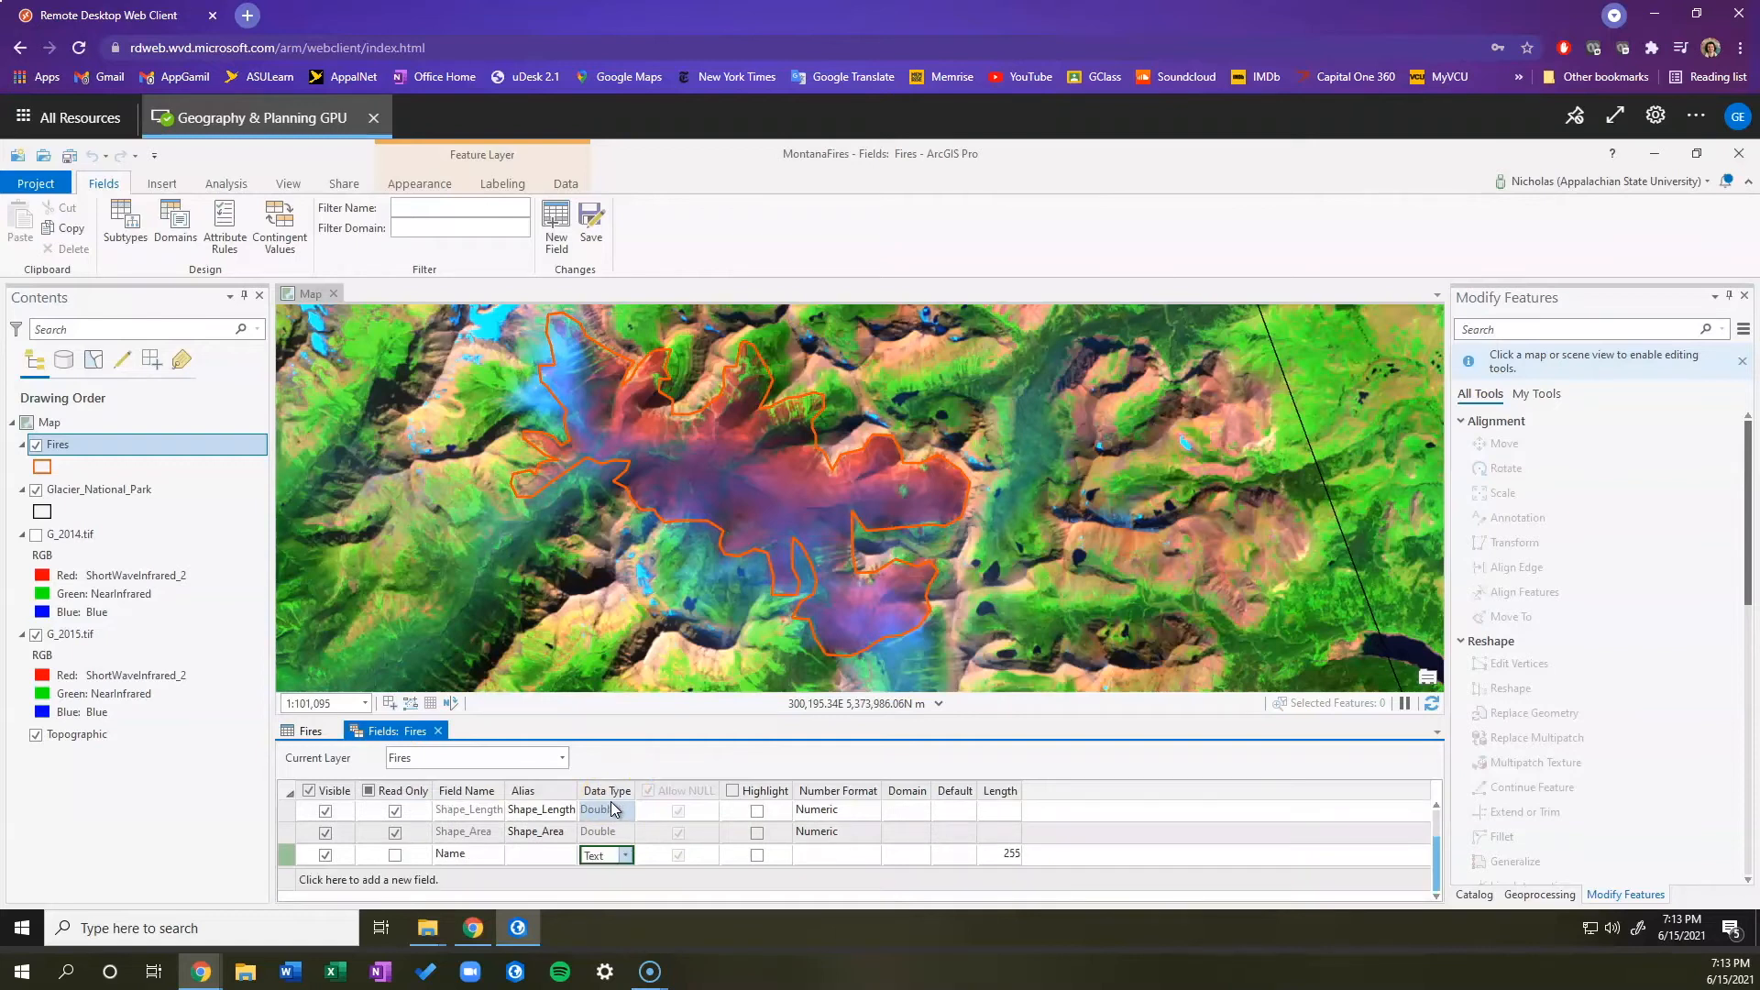
left_click(390, 880)
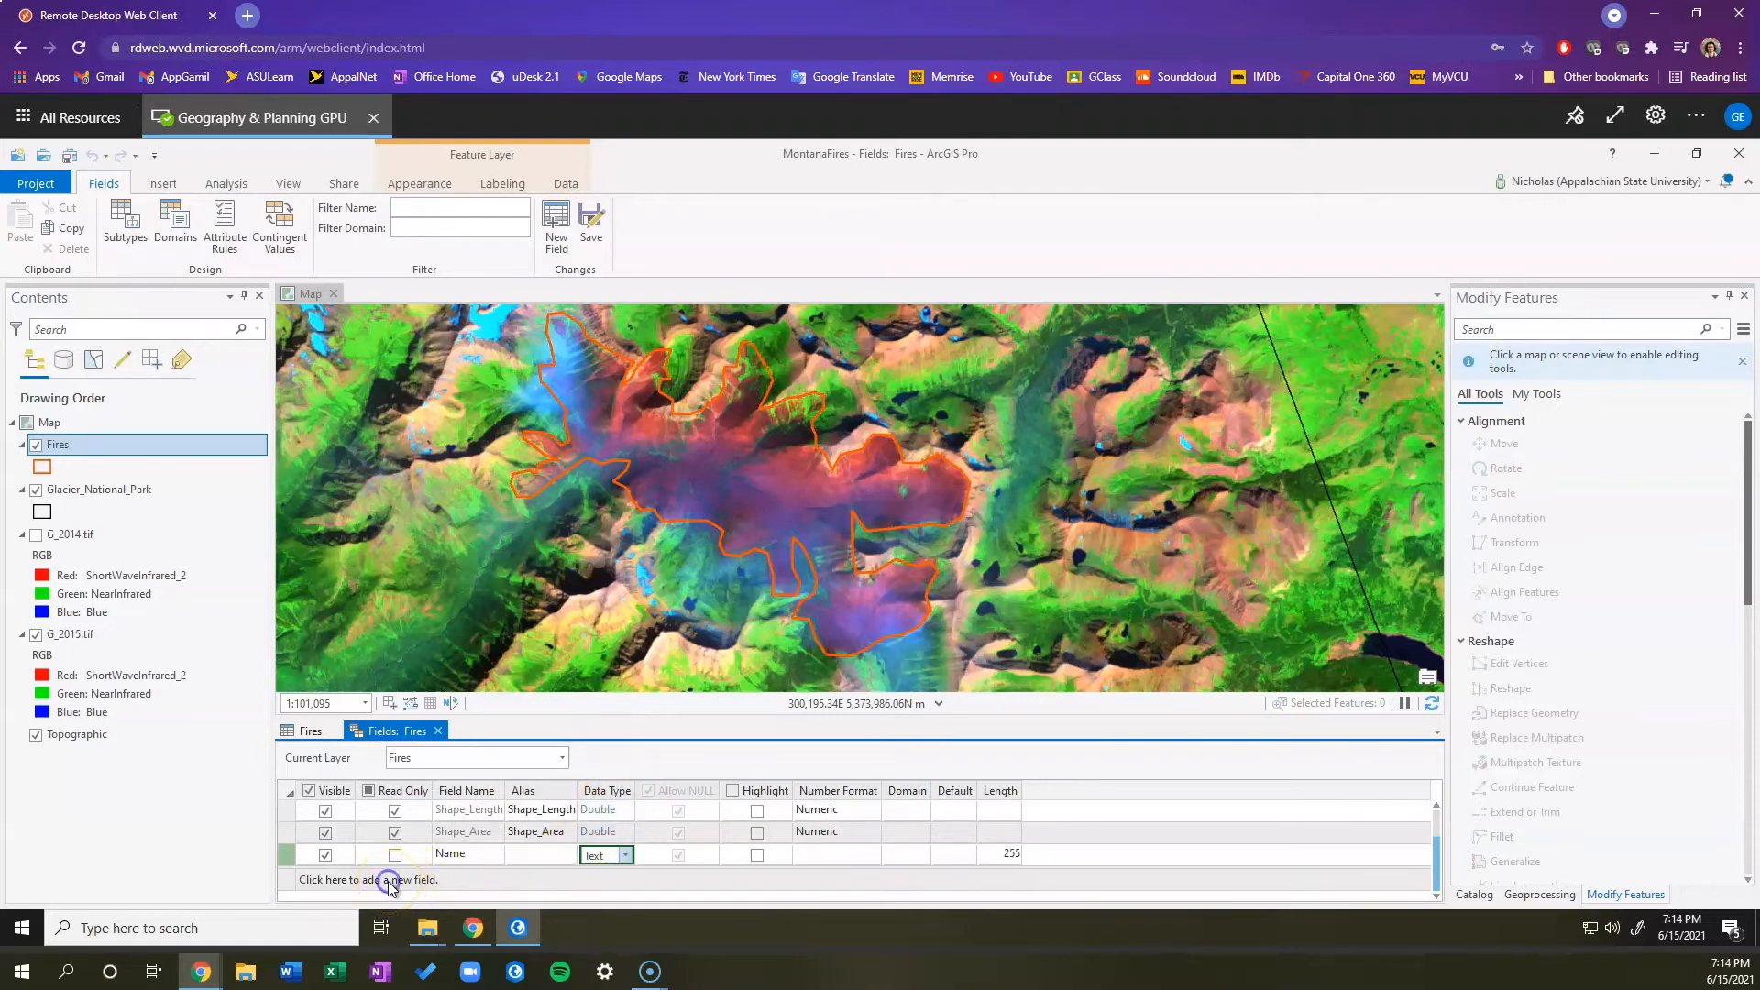
left_click(465, 877)
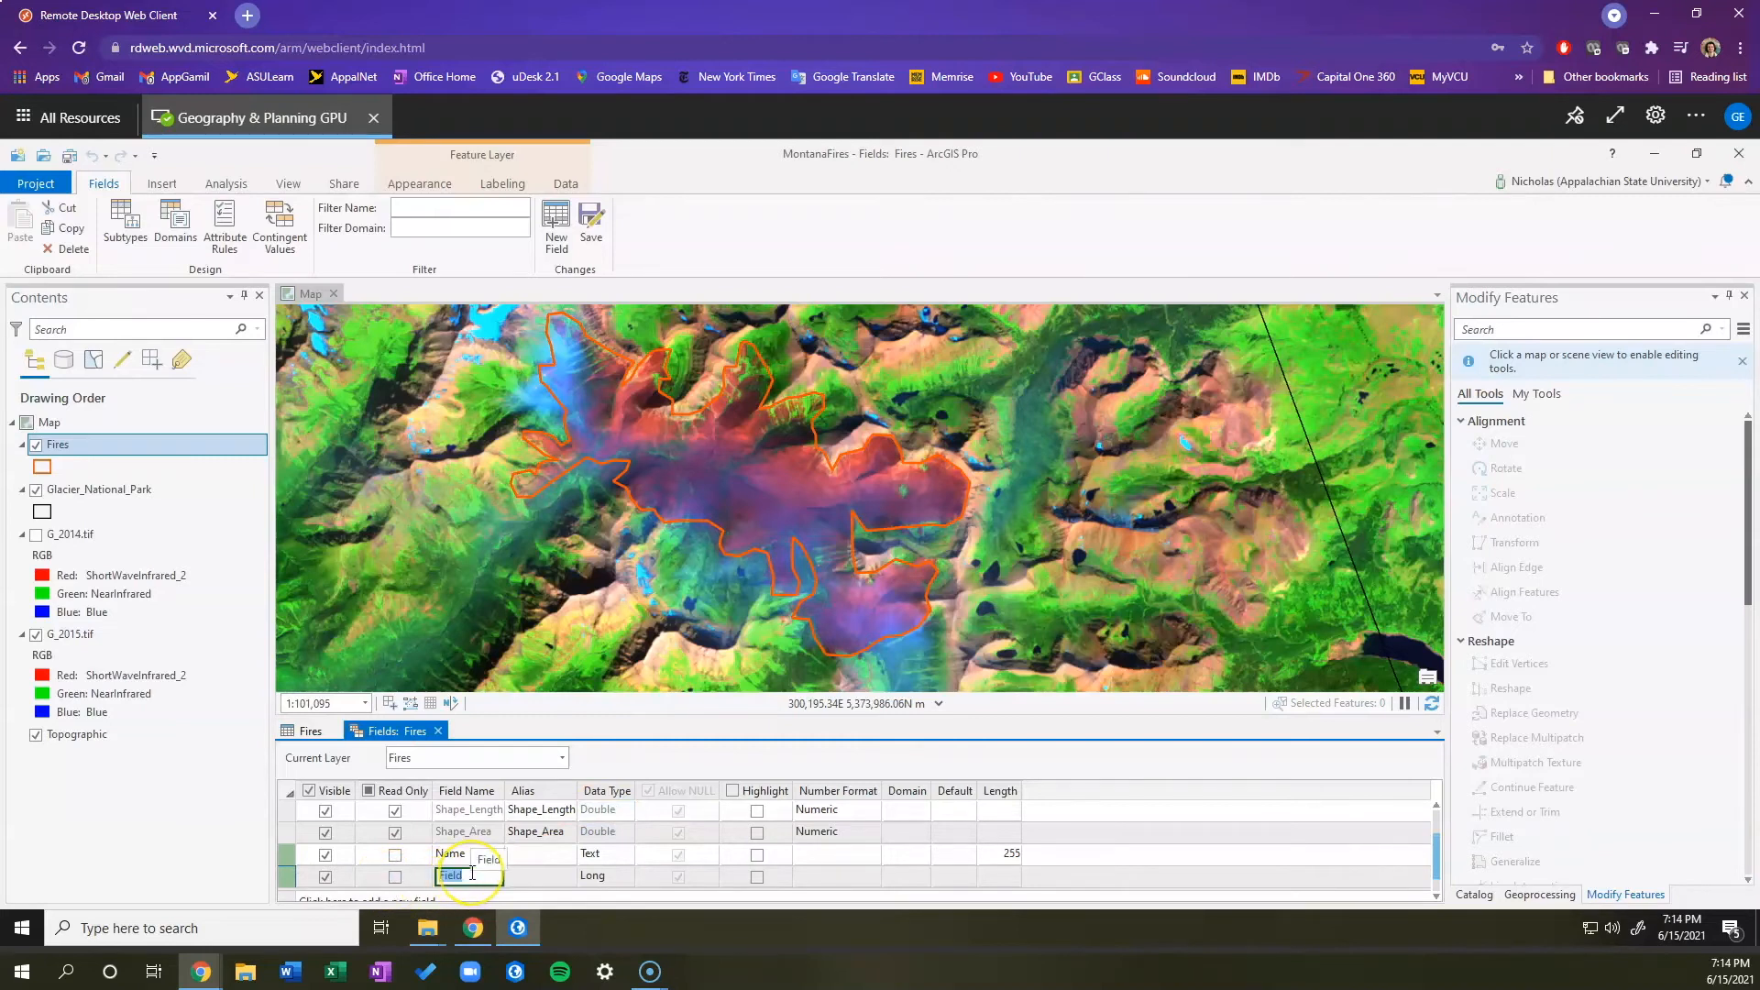
type("Acreage")
left_click(593, 878)
left_click(605, 879)
left_click(607, 878)
left_click(607, 879)
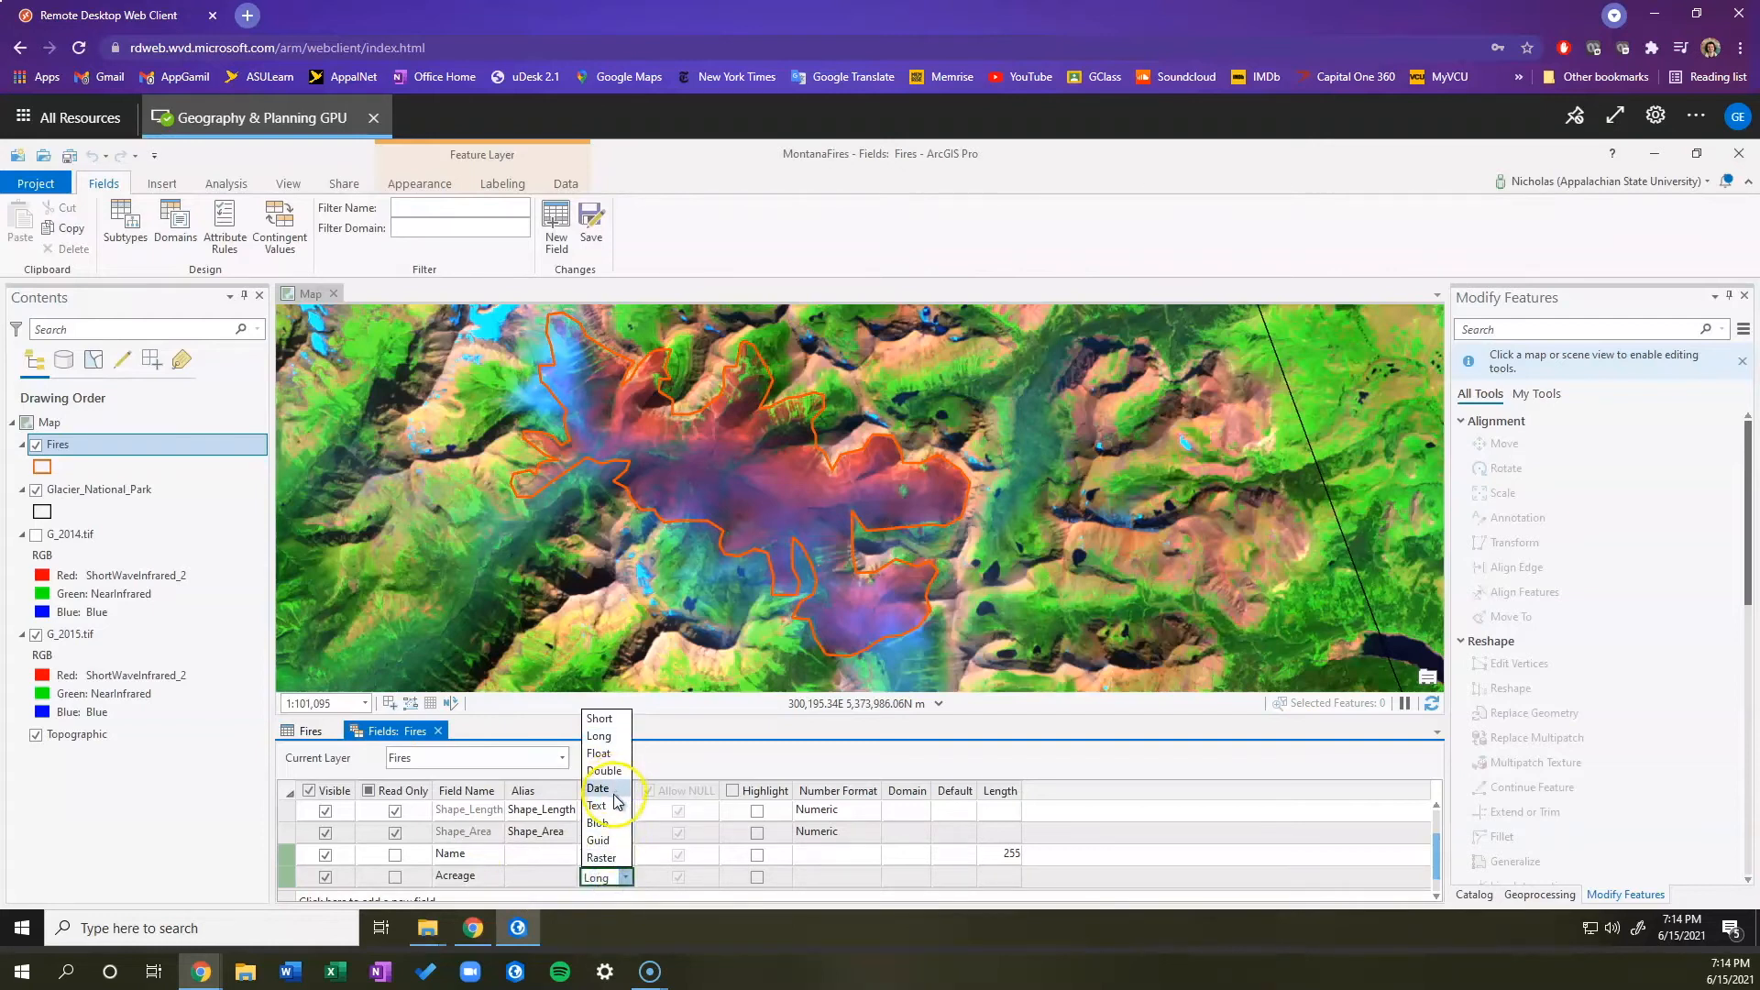
left_click(614, 754)
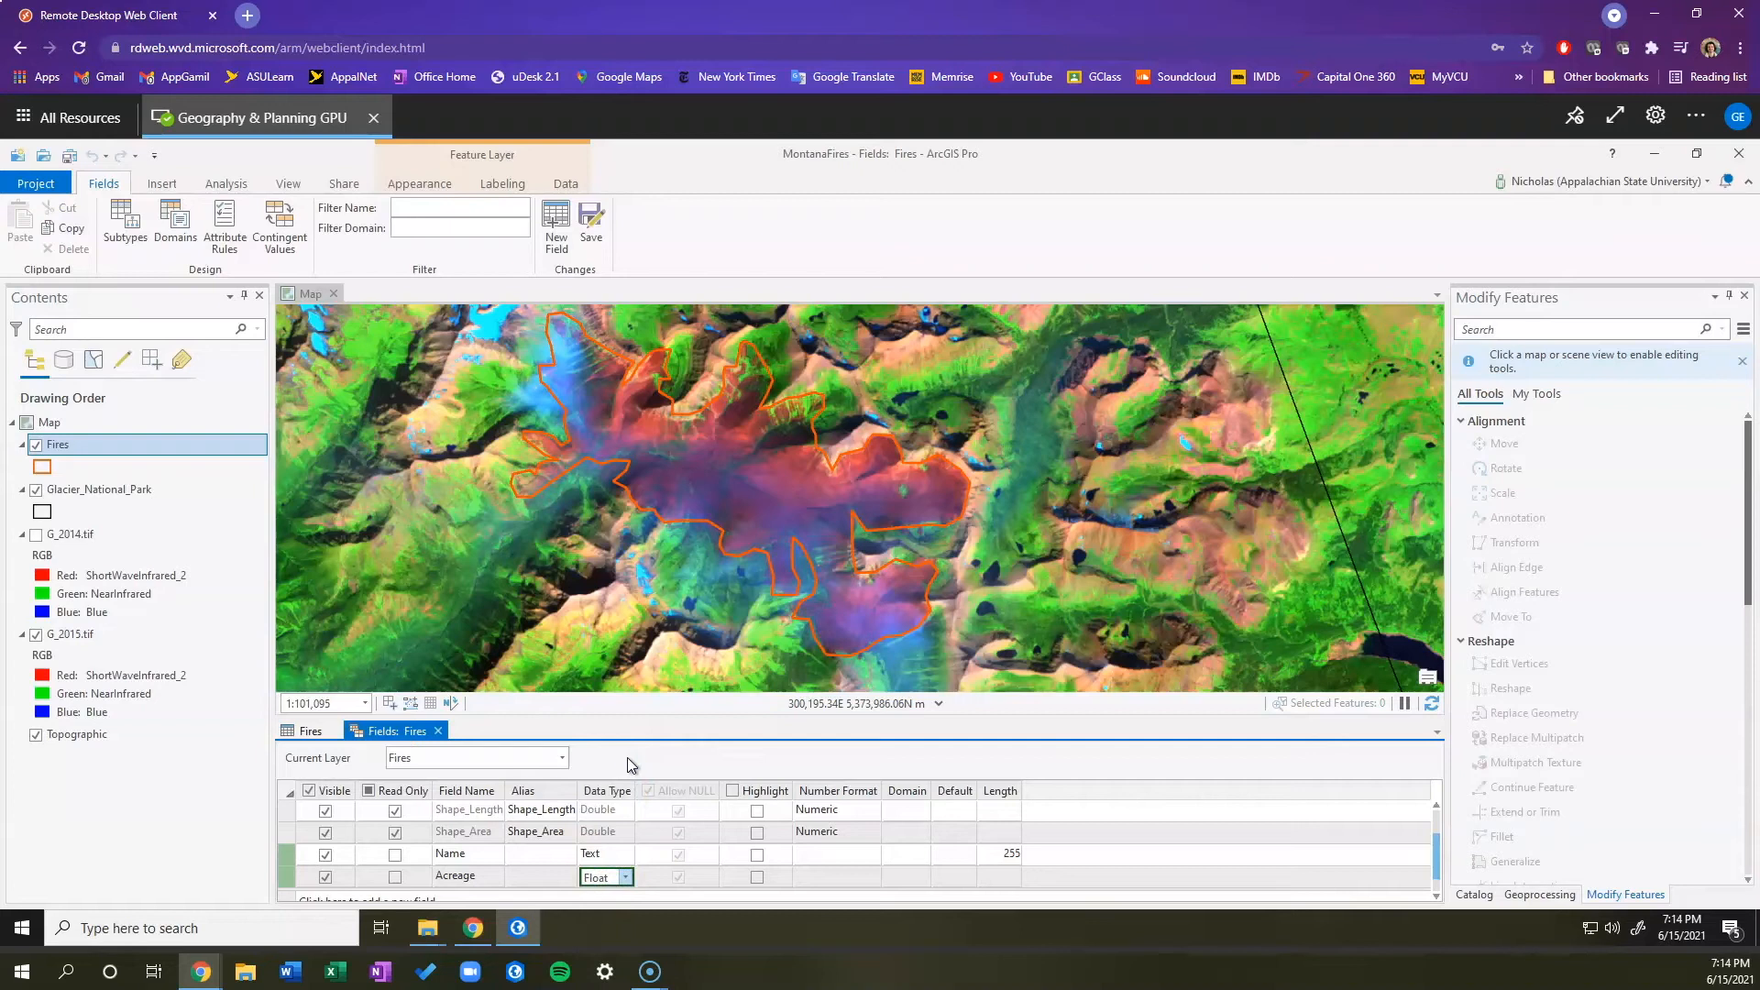
left_click(597, 218)
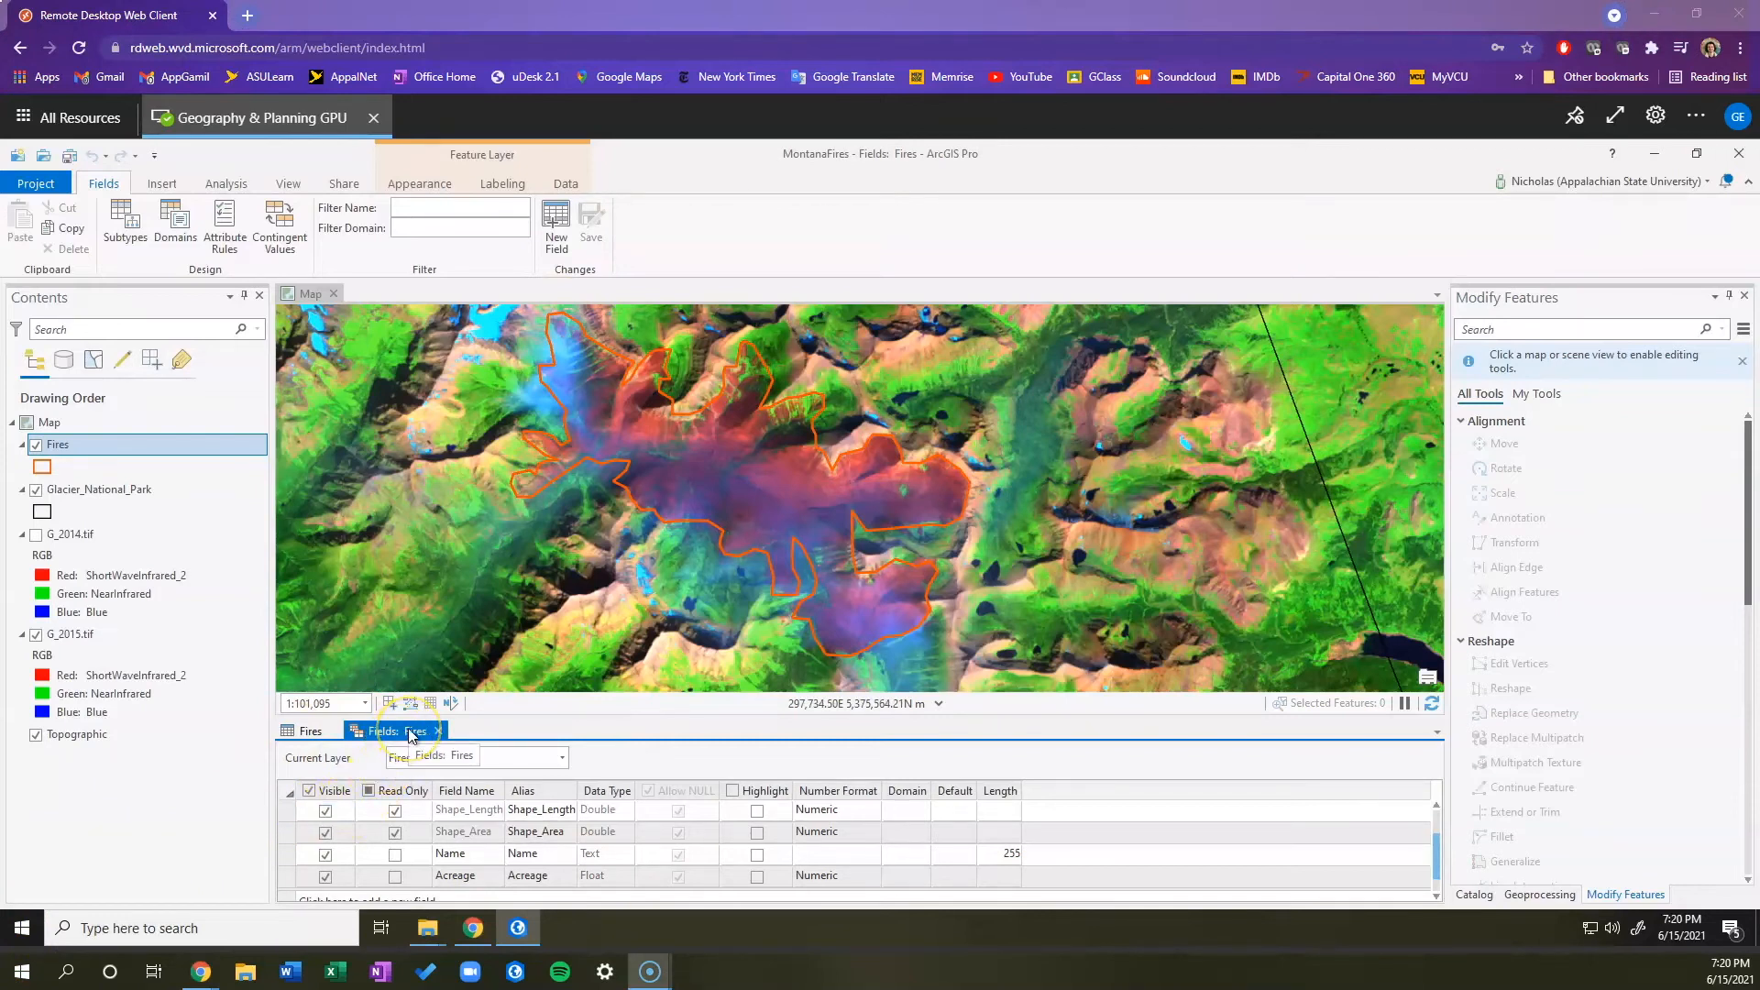
left_click(438, 731)
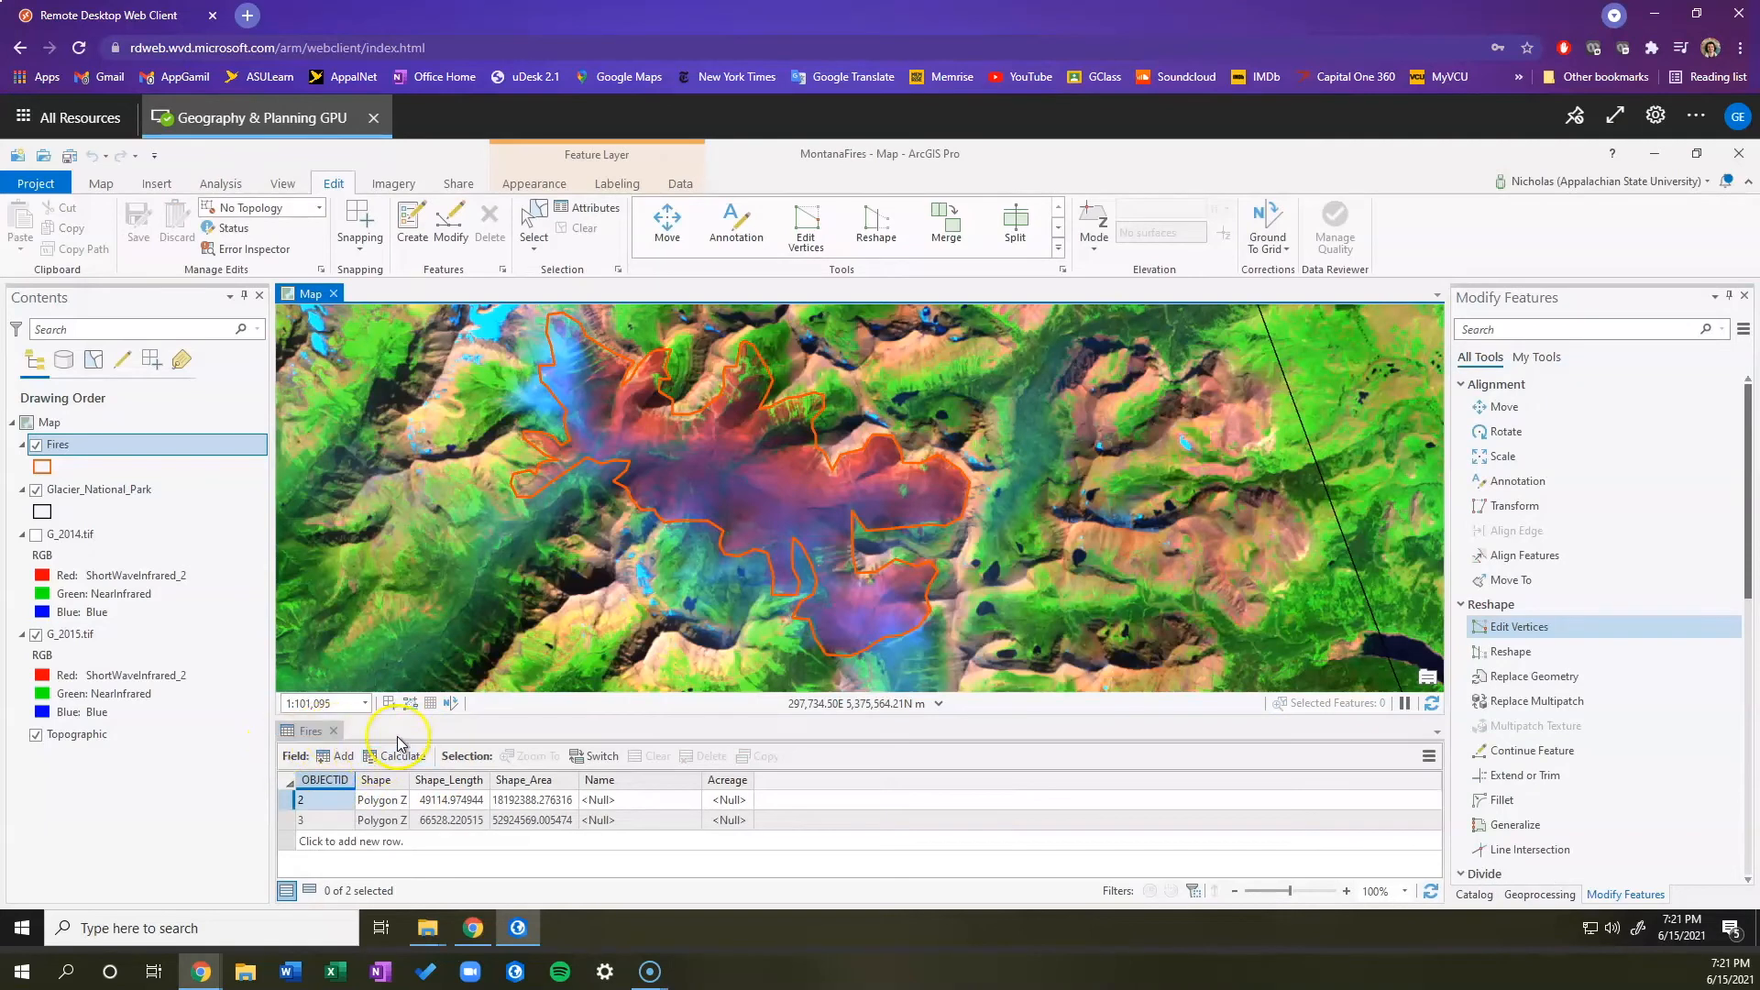
Step: Fill in the Name field of the two Fires records with Reynolds Creek for the first and Thompson for the second
left_click(616, 801)
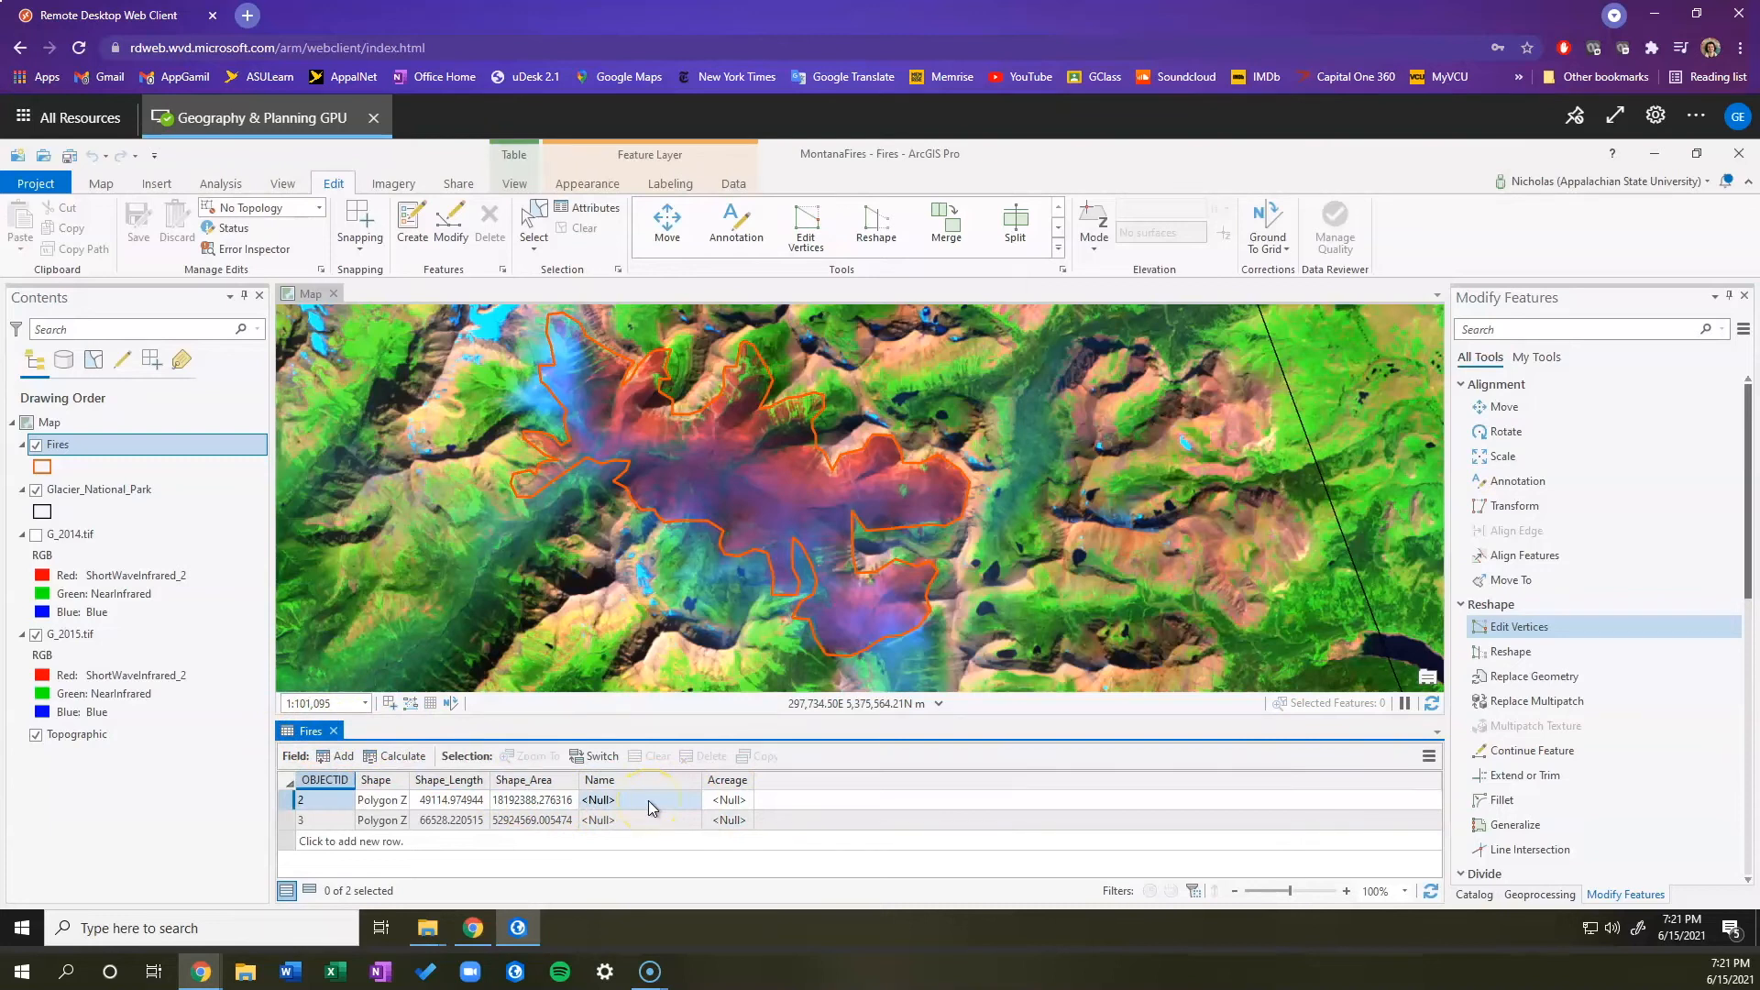
left_click(648, 800)
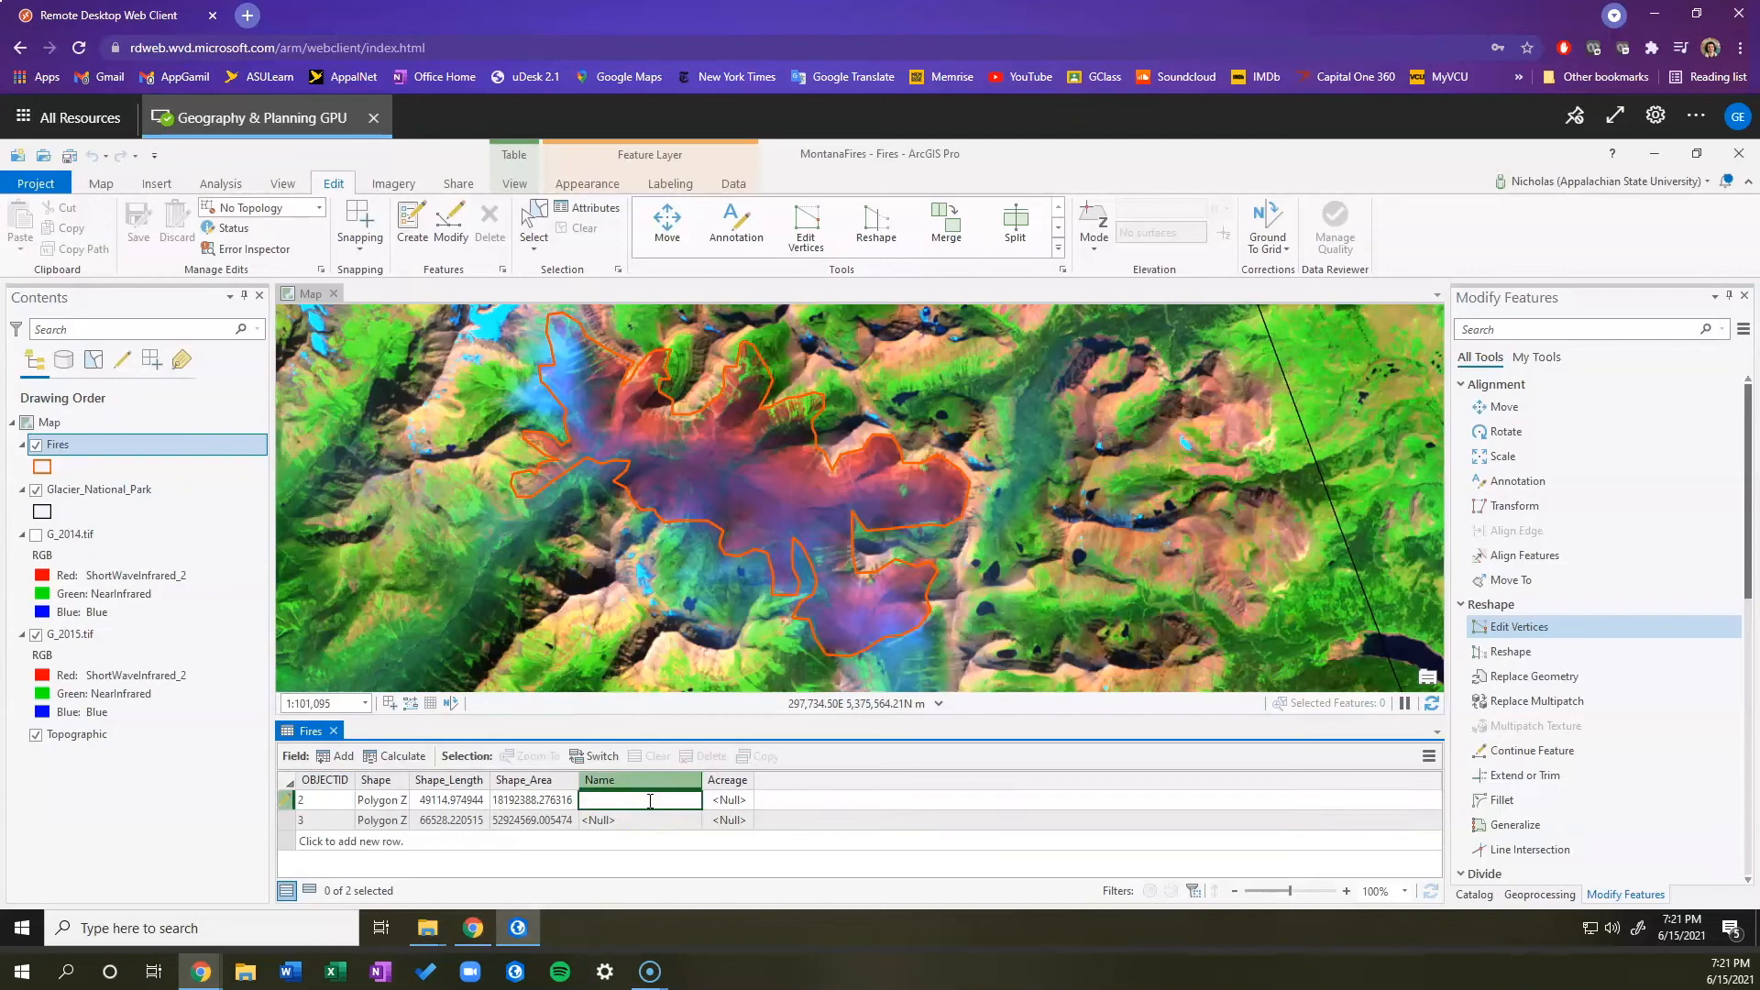
type("Reynolds Creek")
key("Return")
left_click(641, 819)
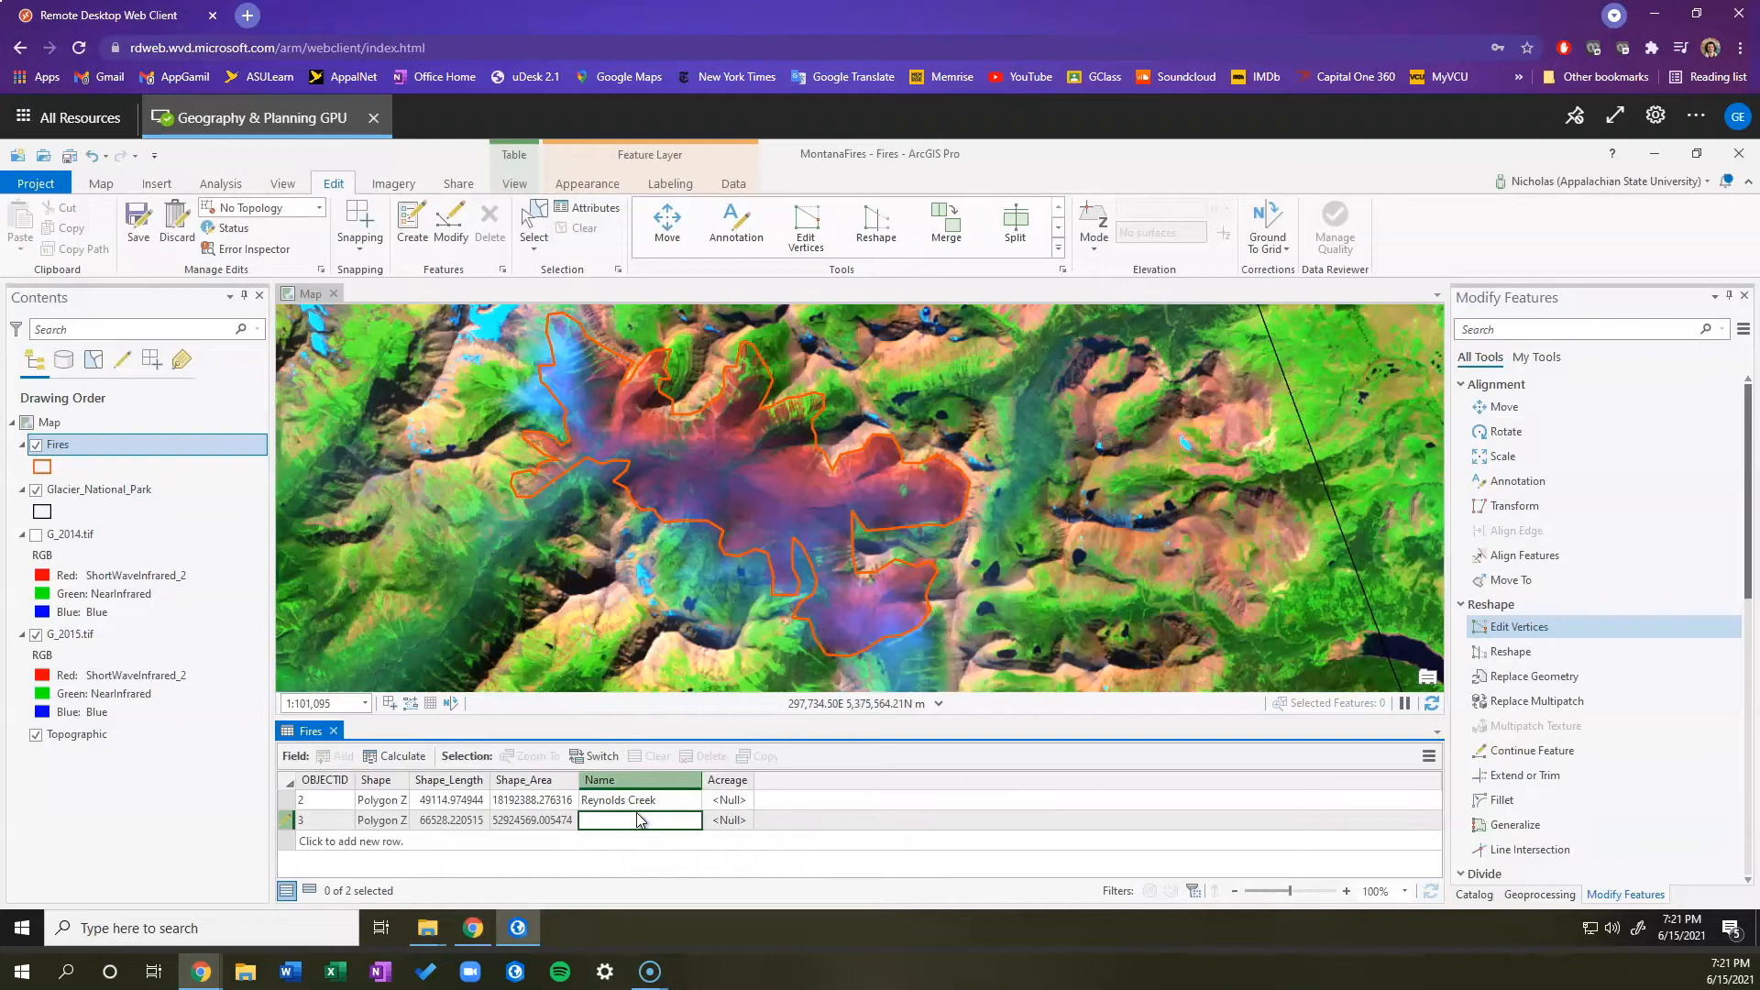
key("Escape")
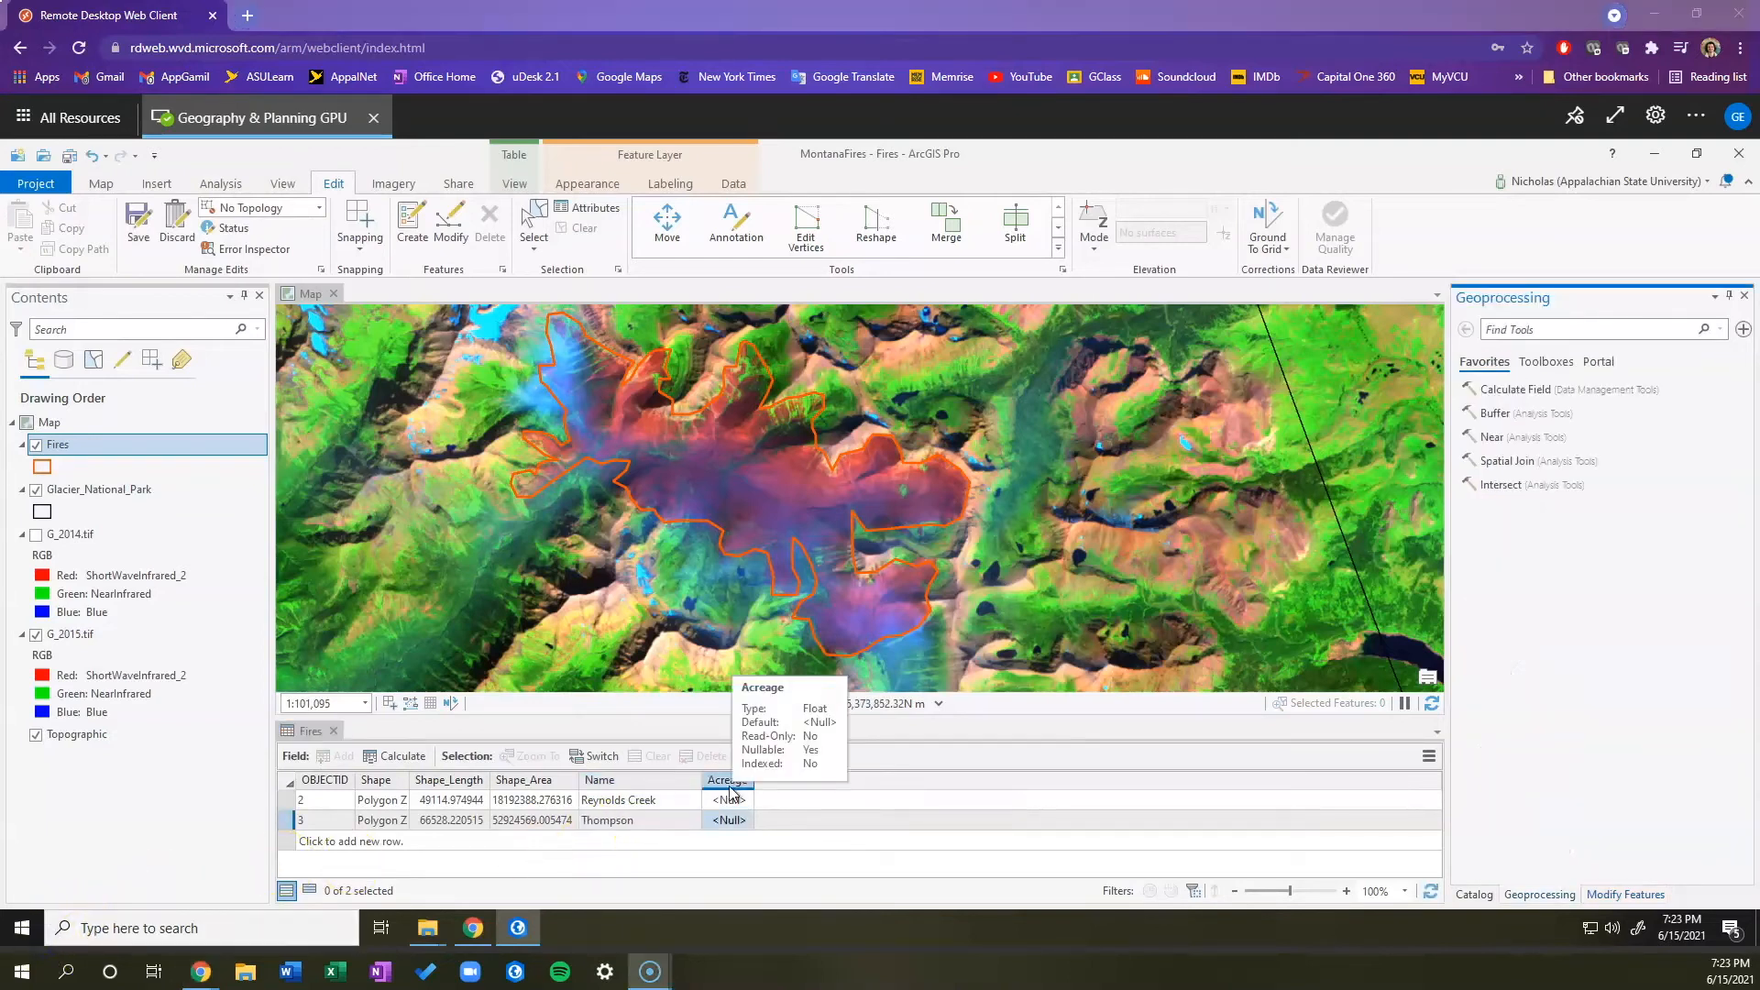
Step: Calculate the Acreage field of the Fires layer with the Python 3 expression !Shape_Area! / 4046.86
right_click(729, 781)
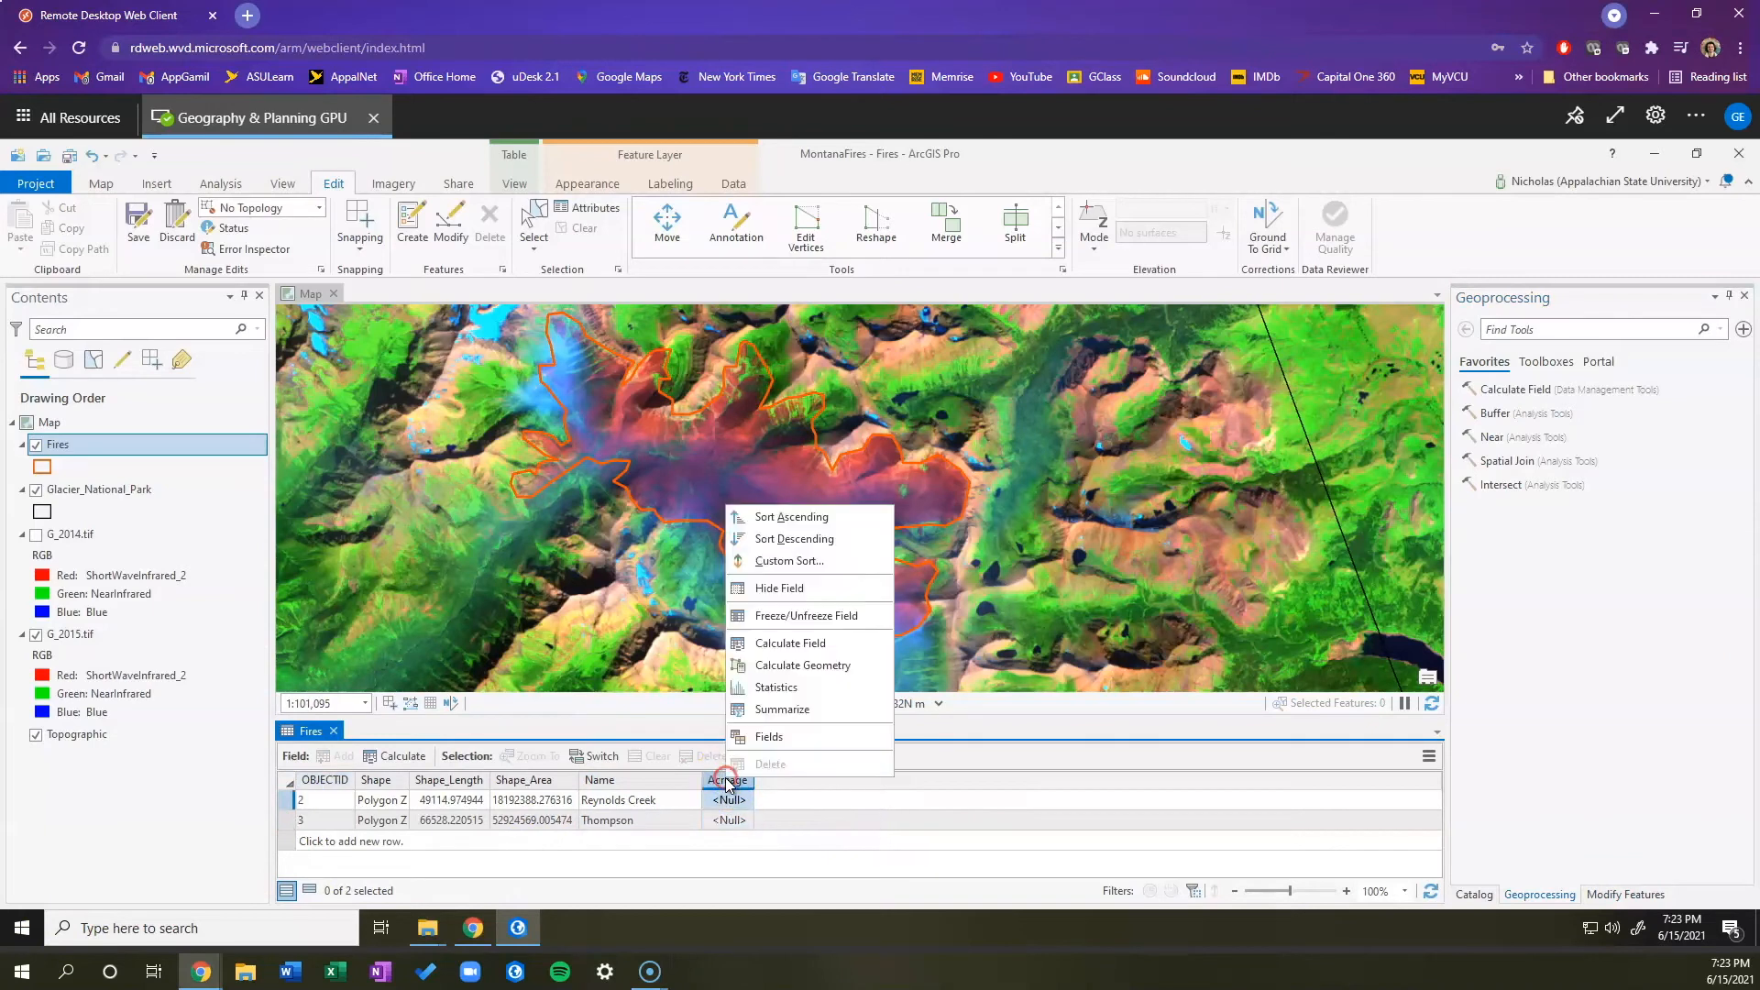
left_click(790, 645)
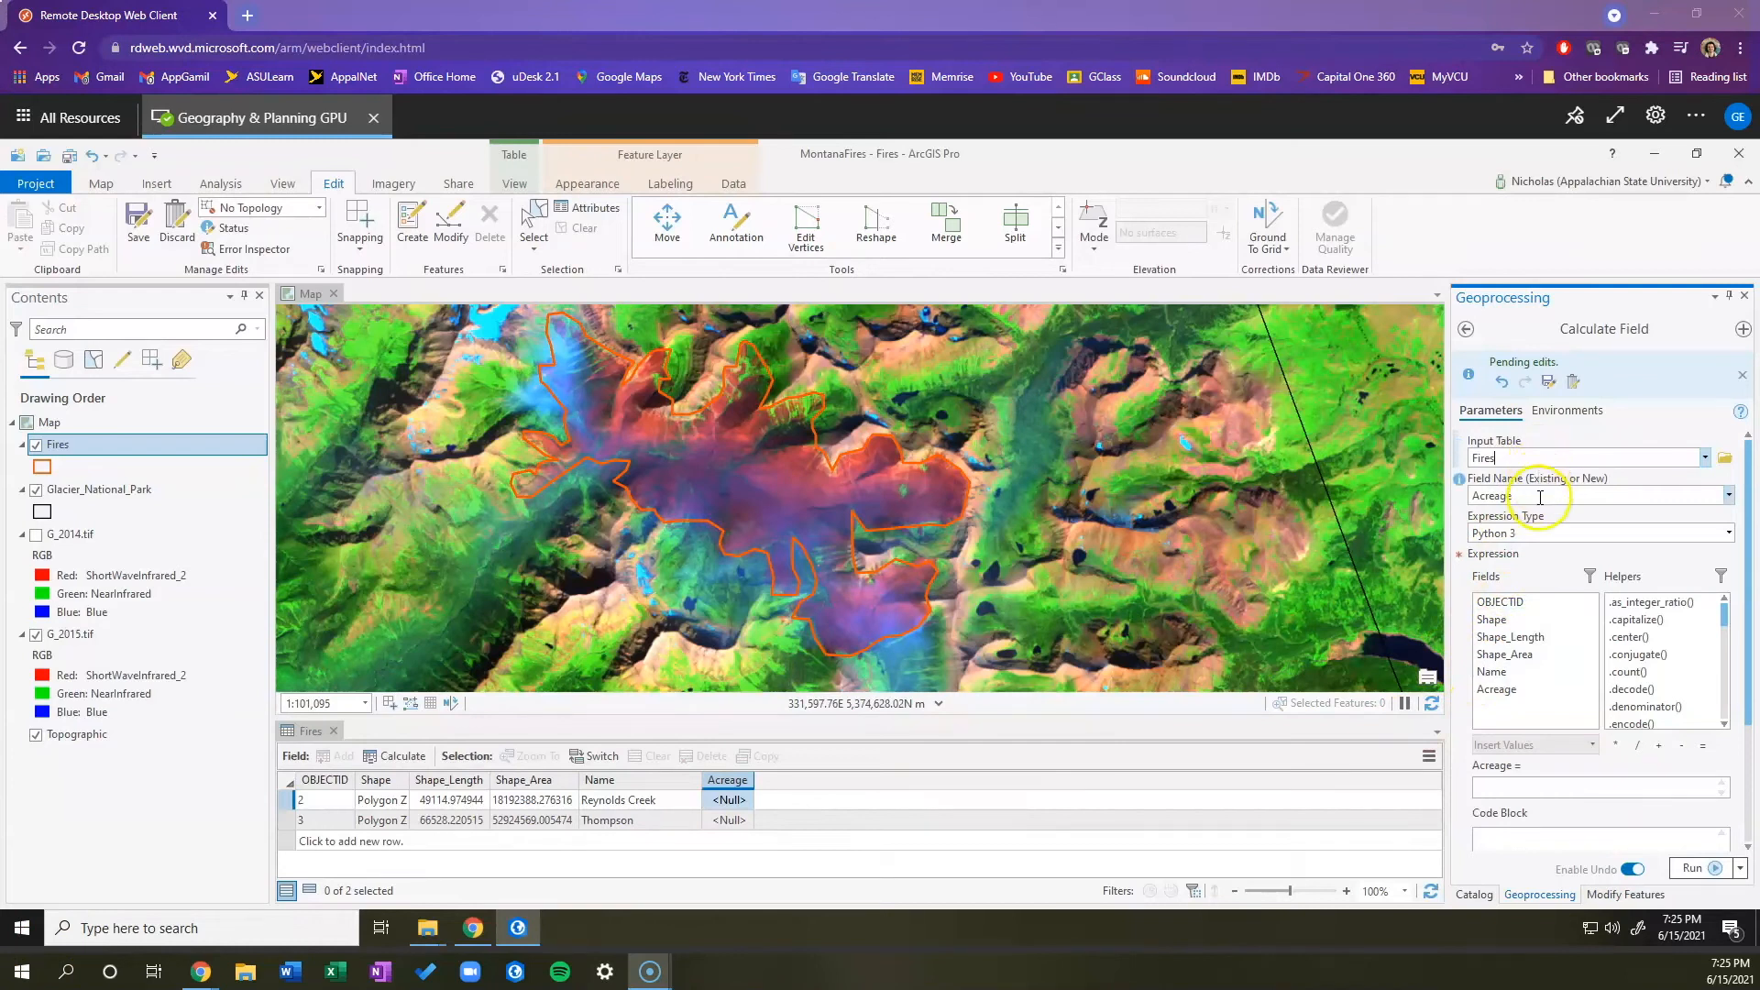
left_click(1556, 785)
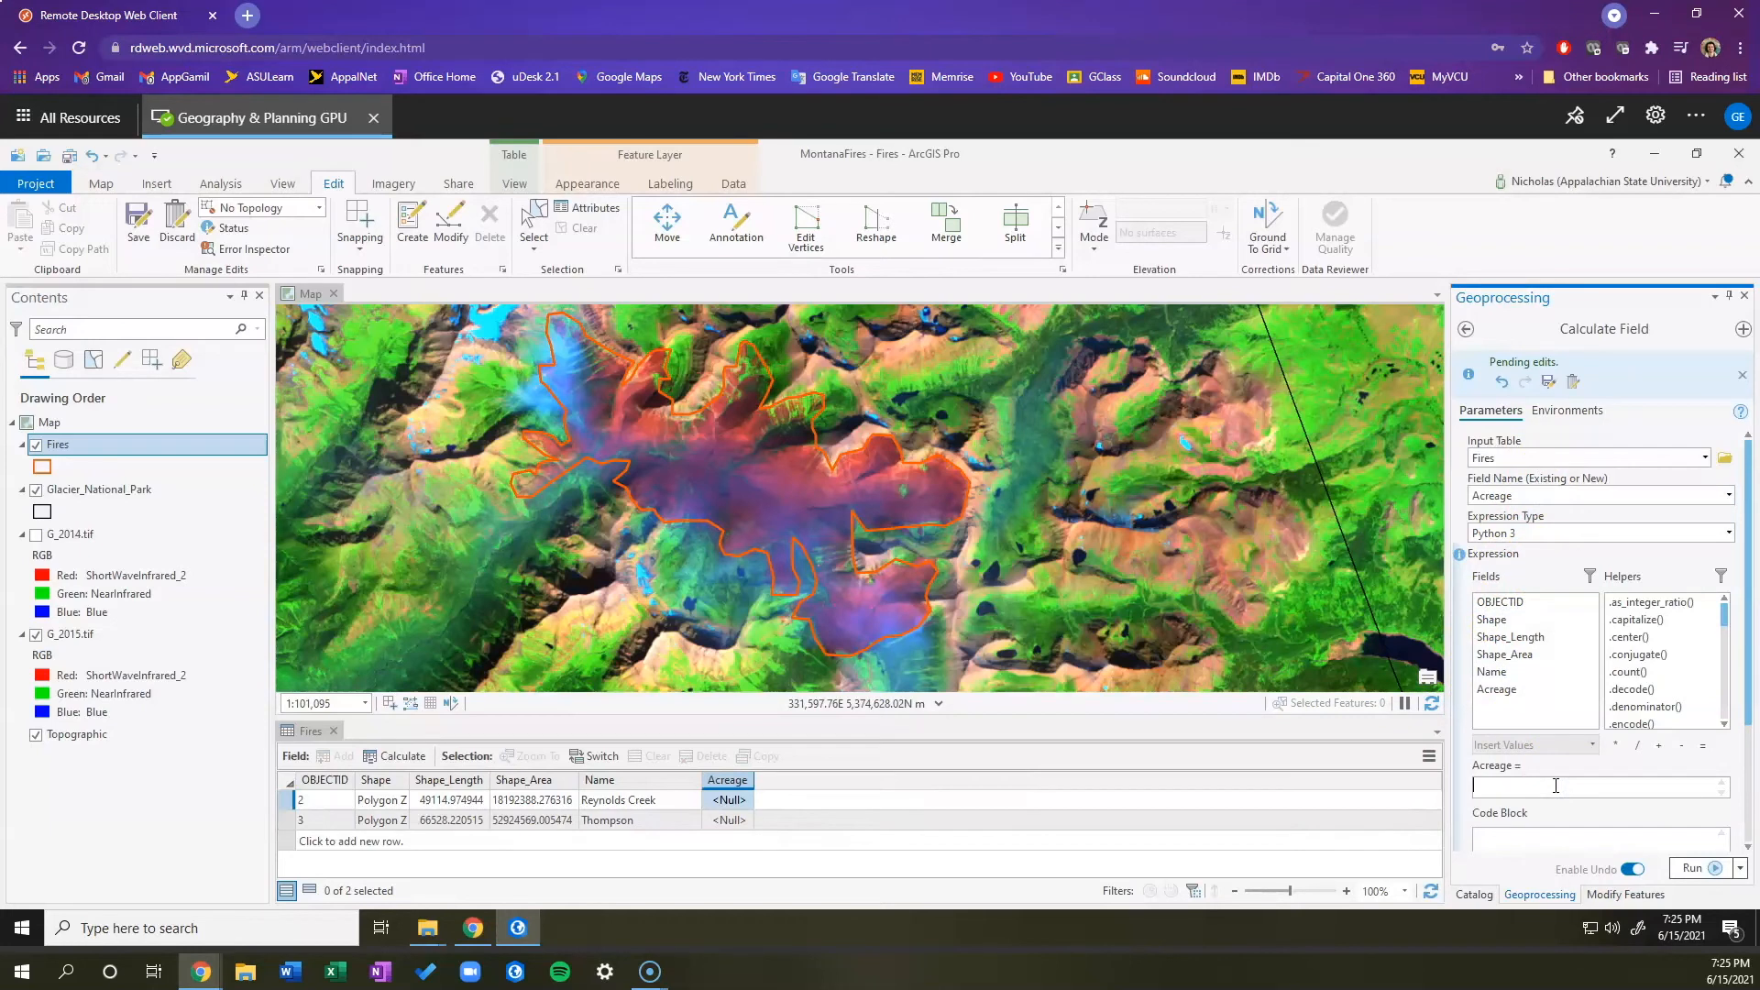
double_click(1537, 651)
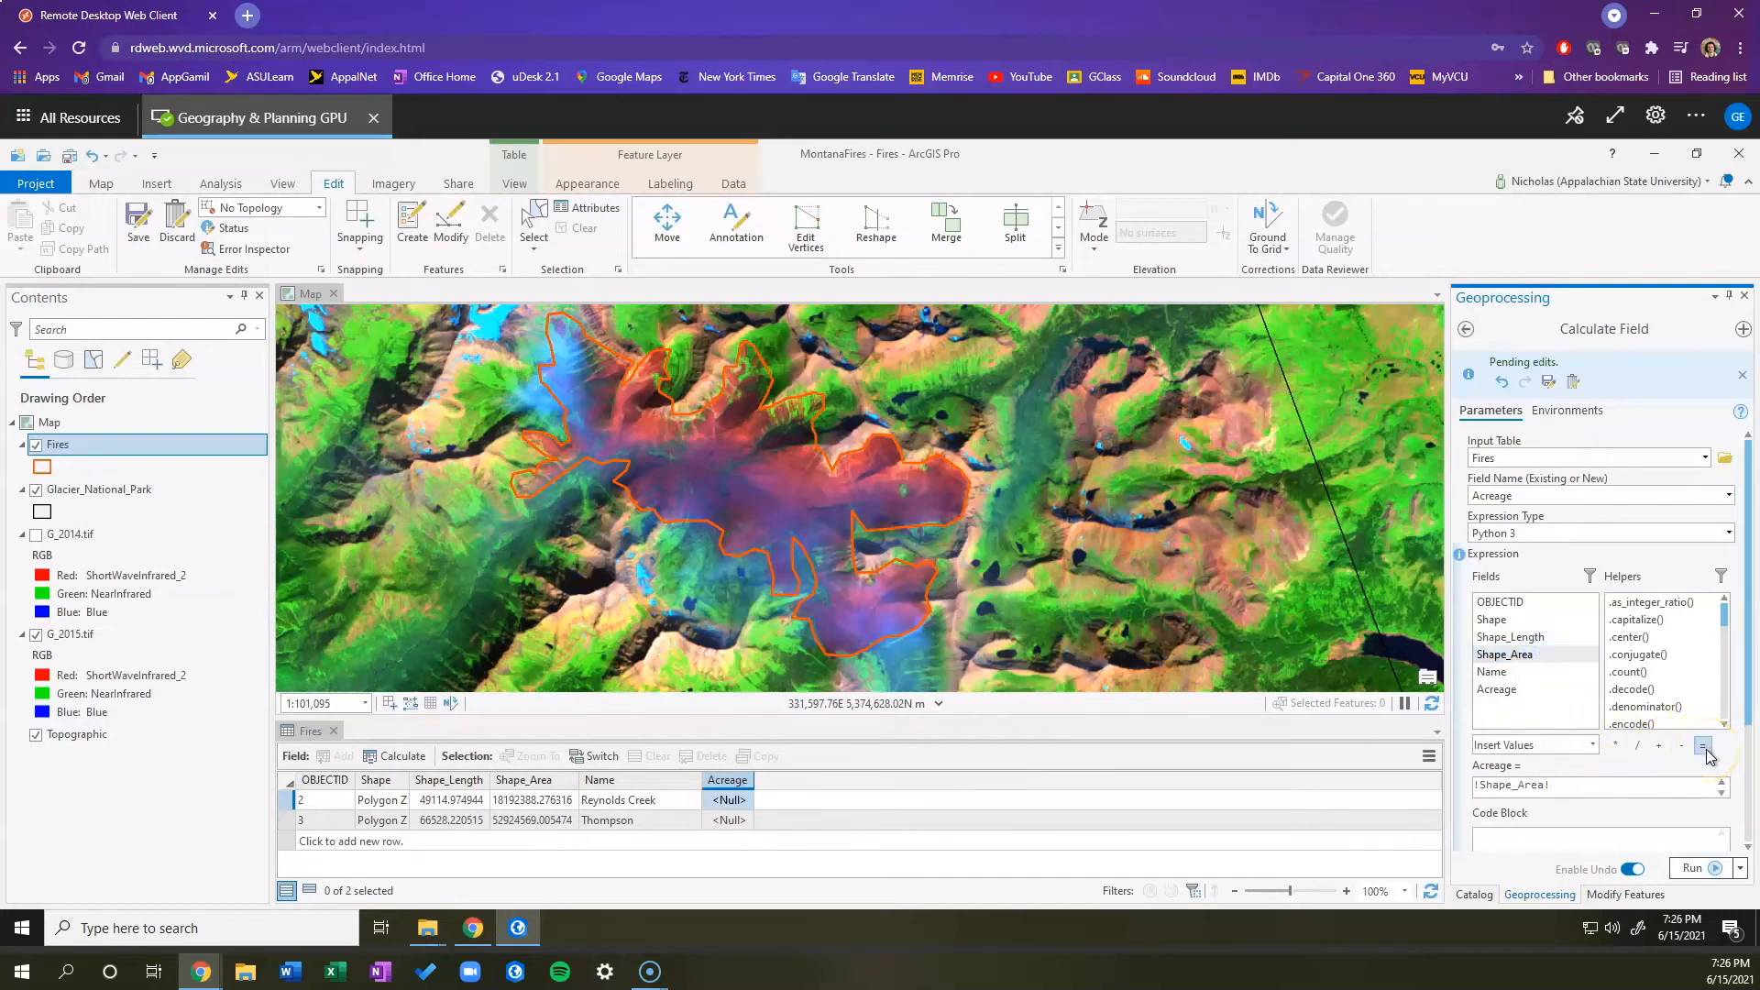
left_click(1634, 750)
left_click(1629, 787)
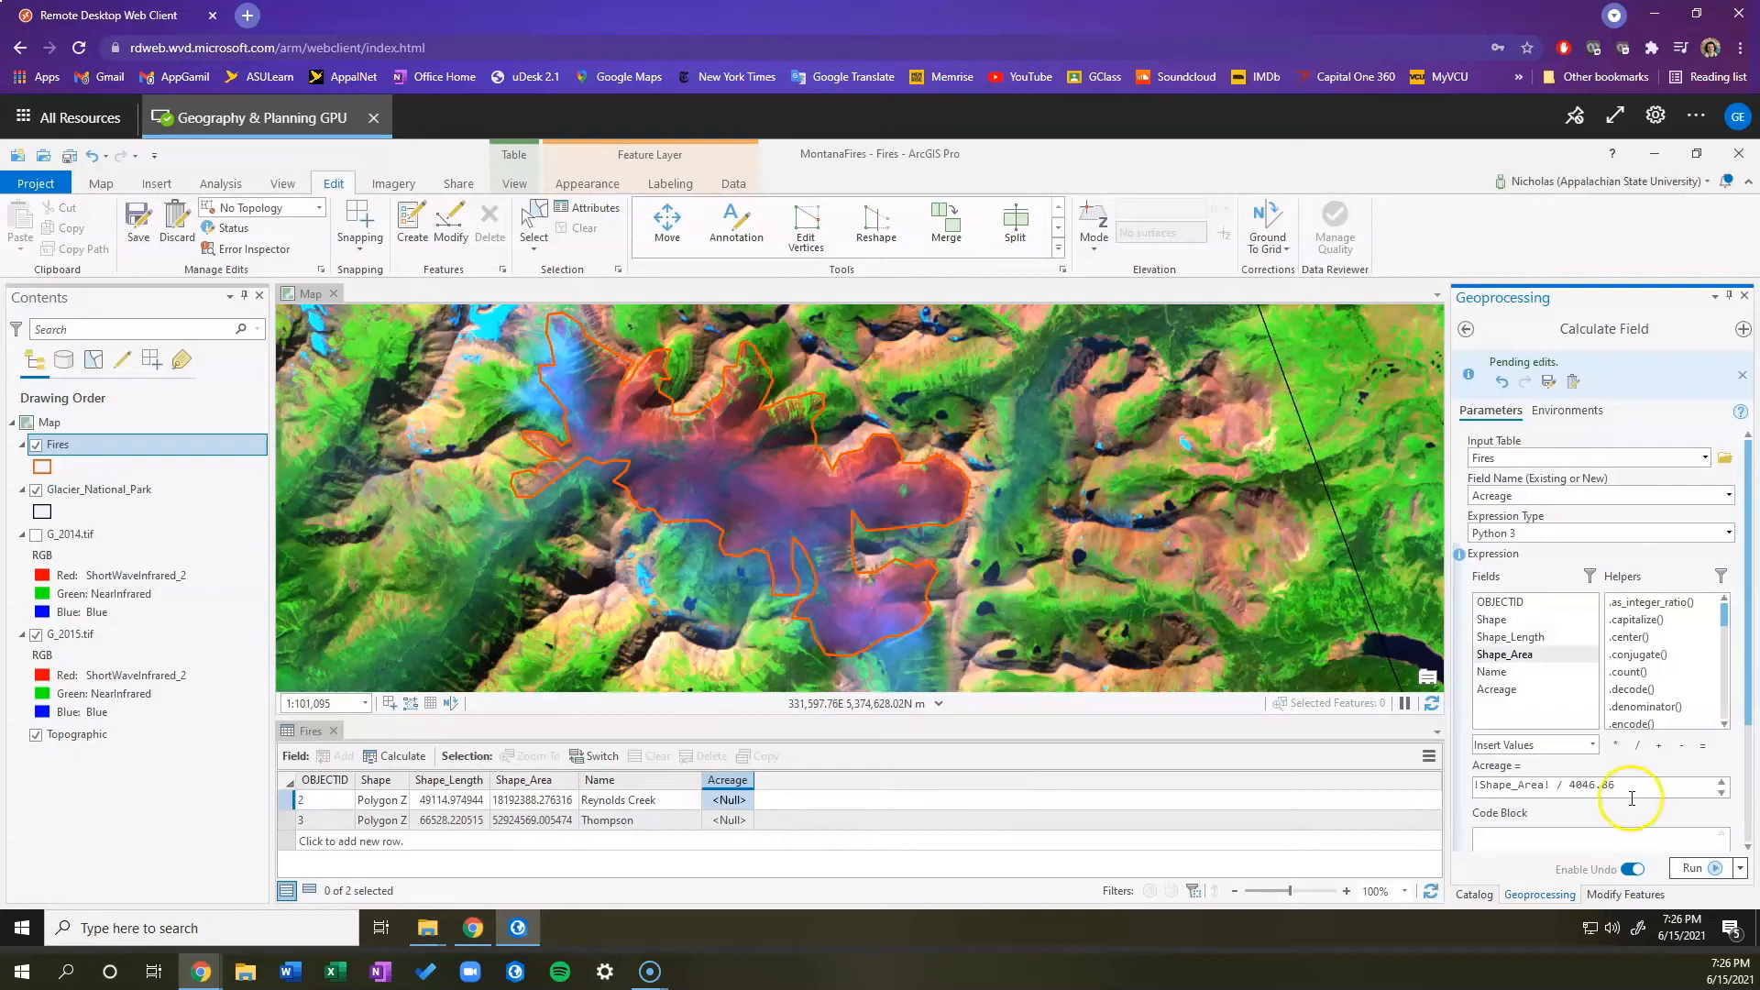
left_click(1692, 867)
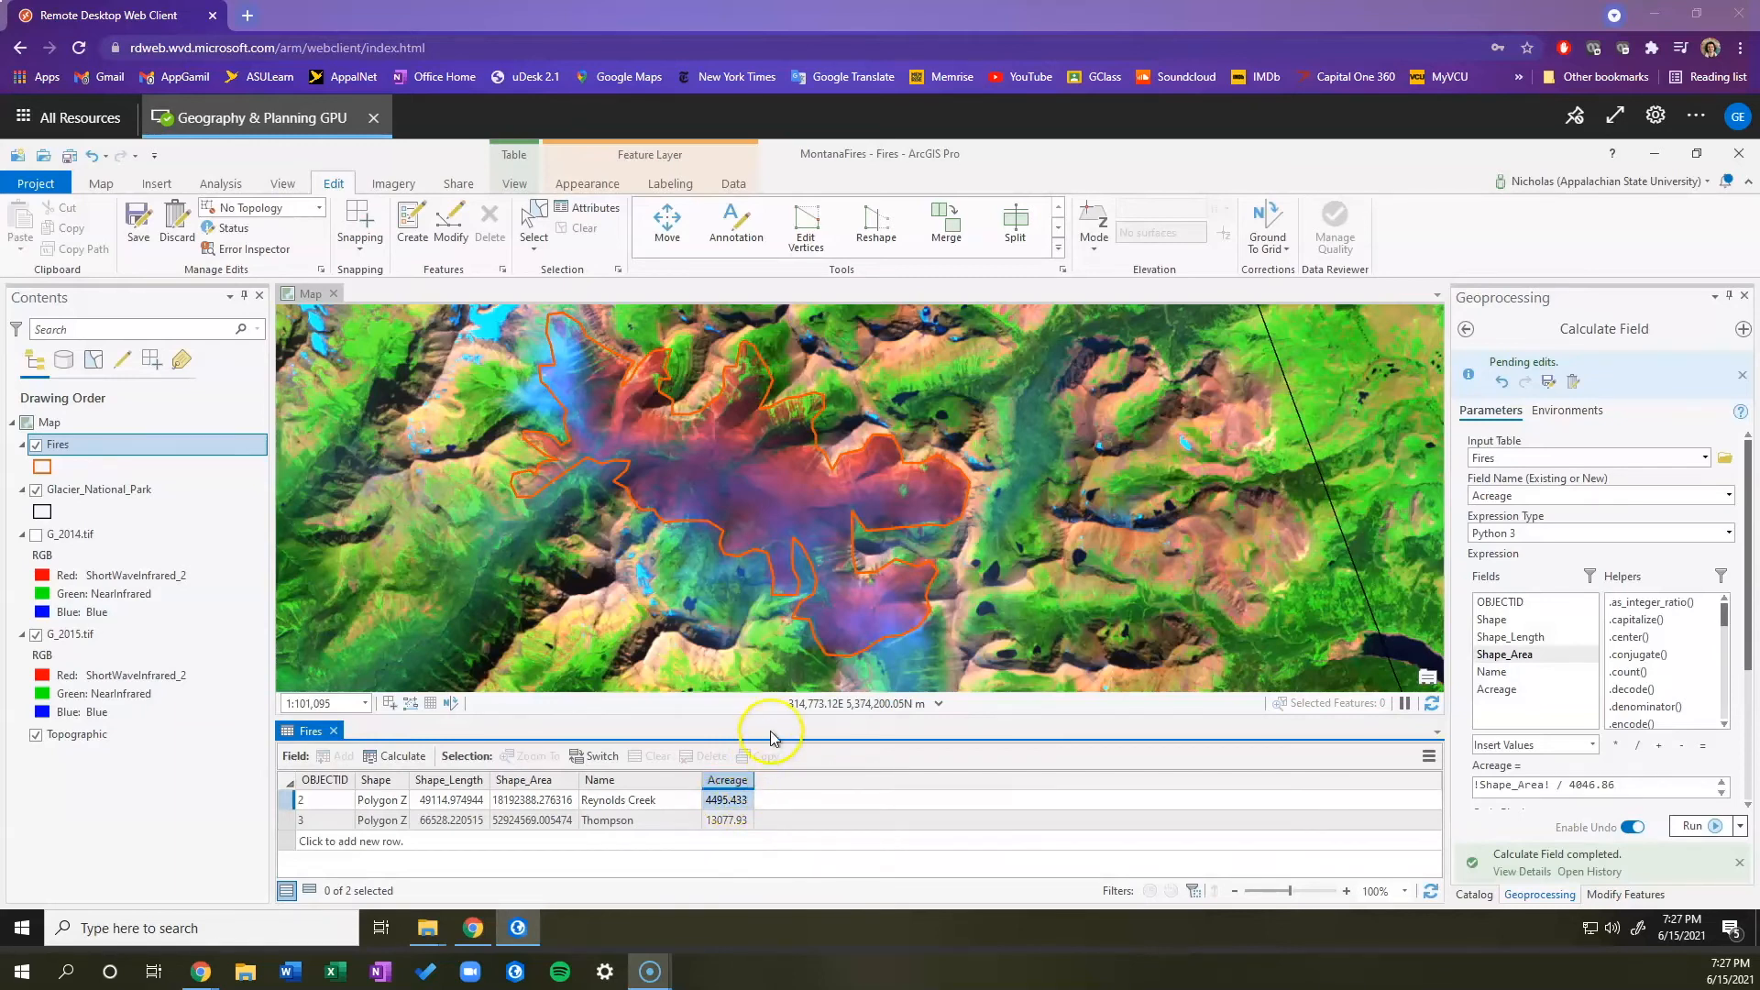
Step: Check the calculated acreage of both fires and close the Fires attribute table
left_click(705, 825)
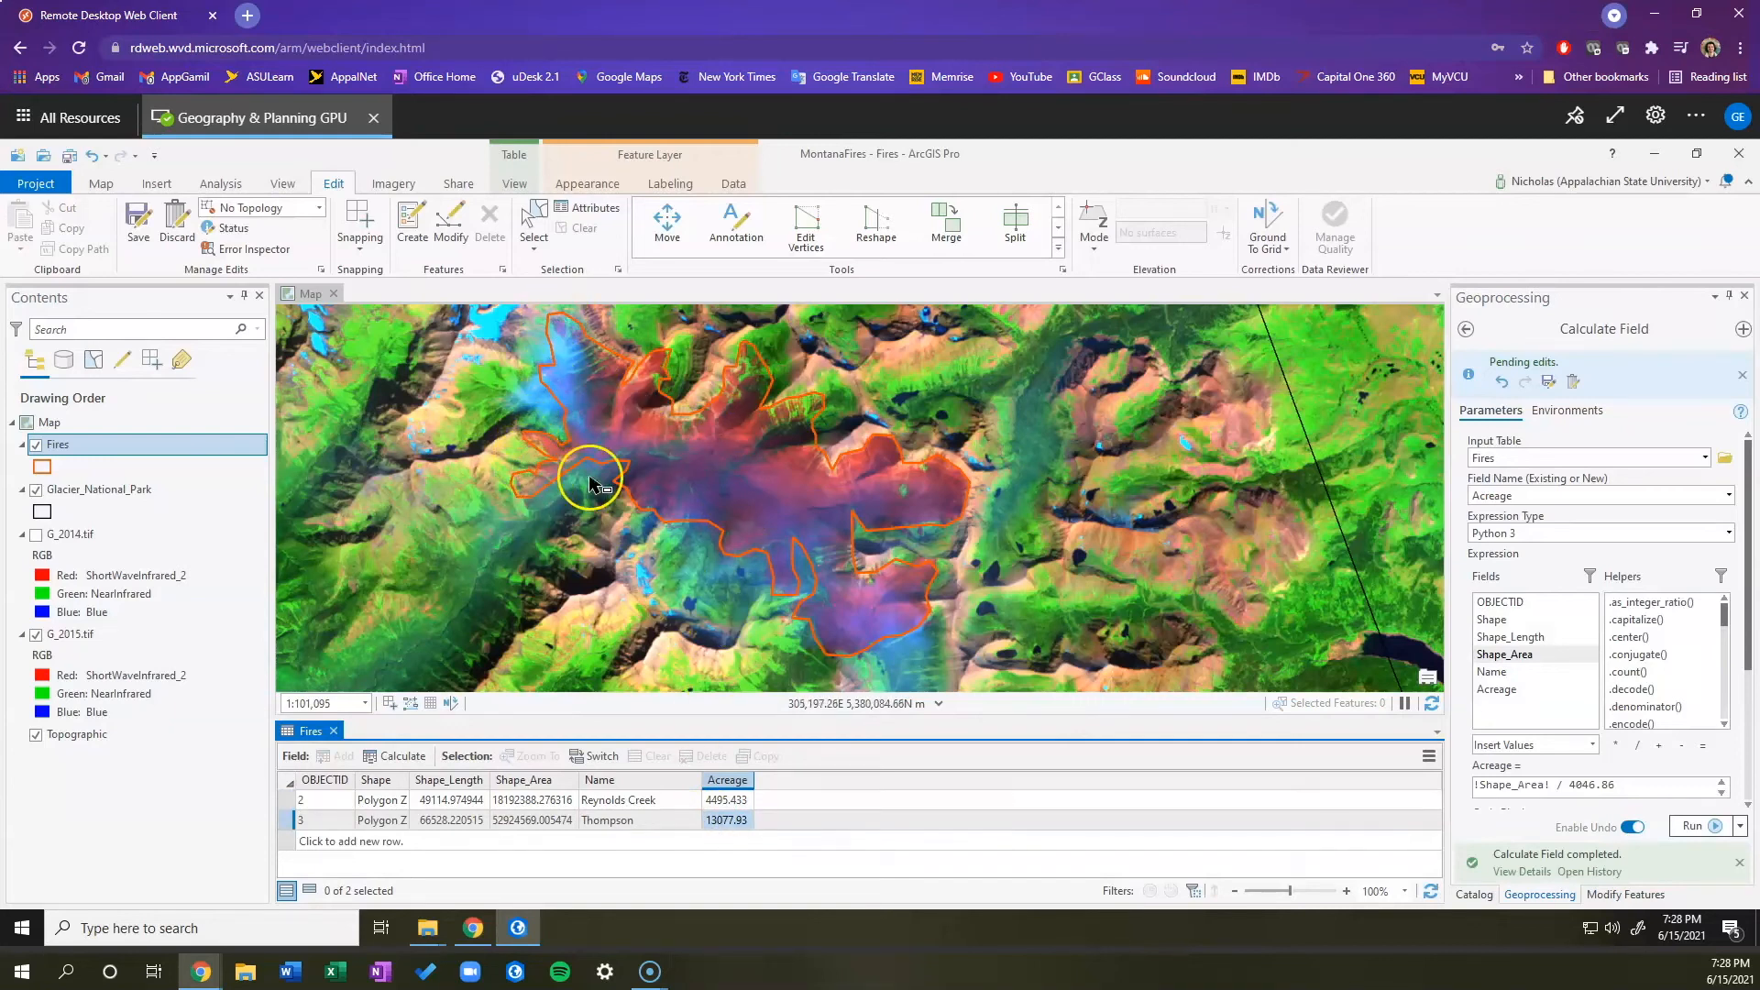
left_click(736, 820)
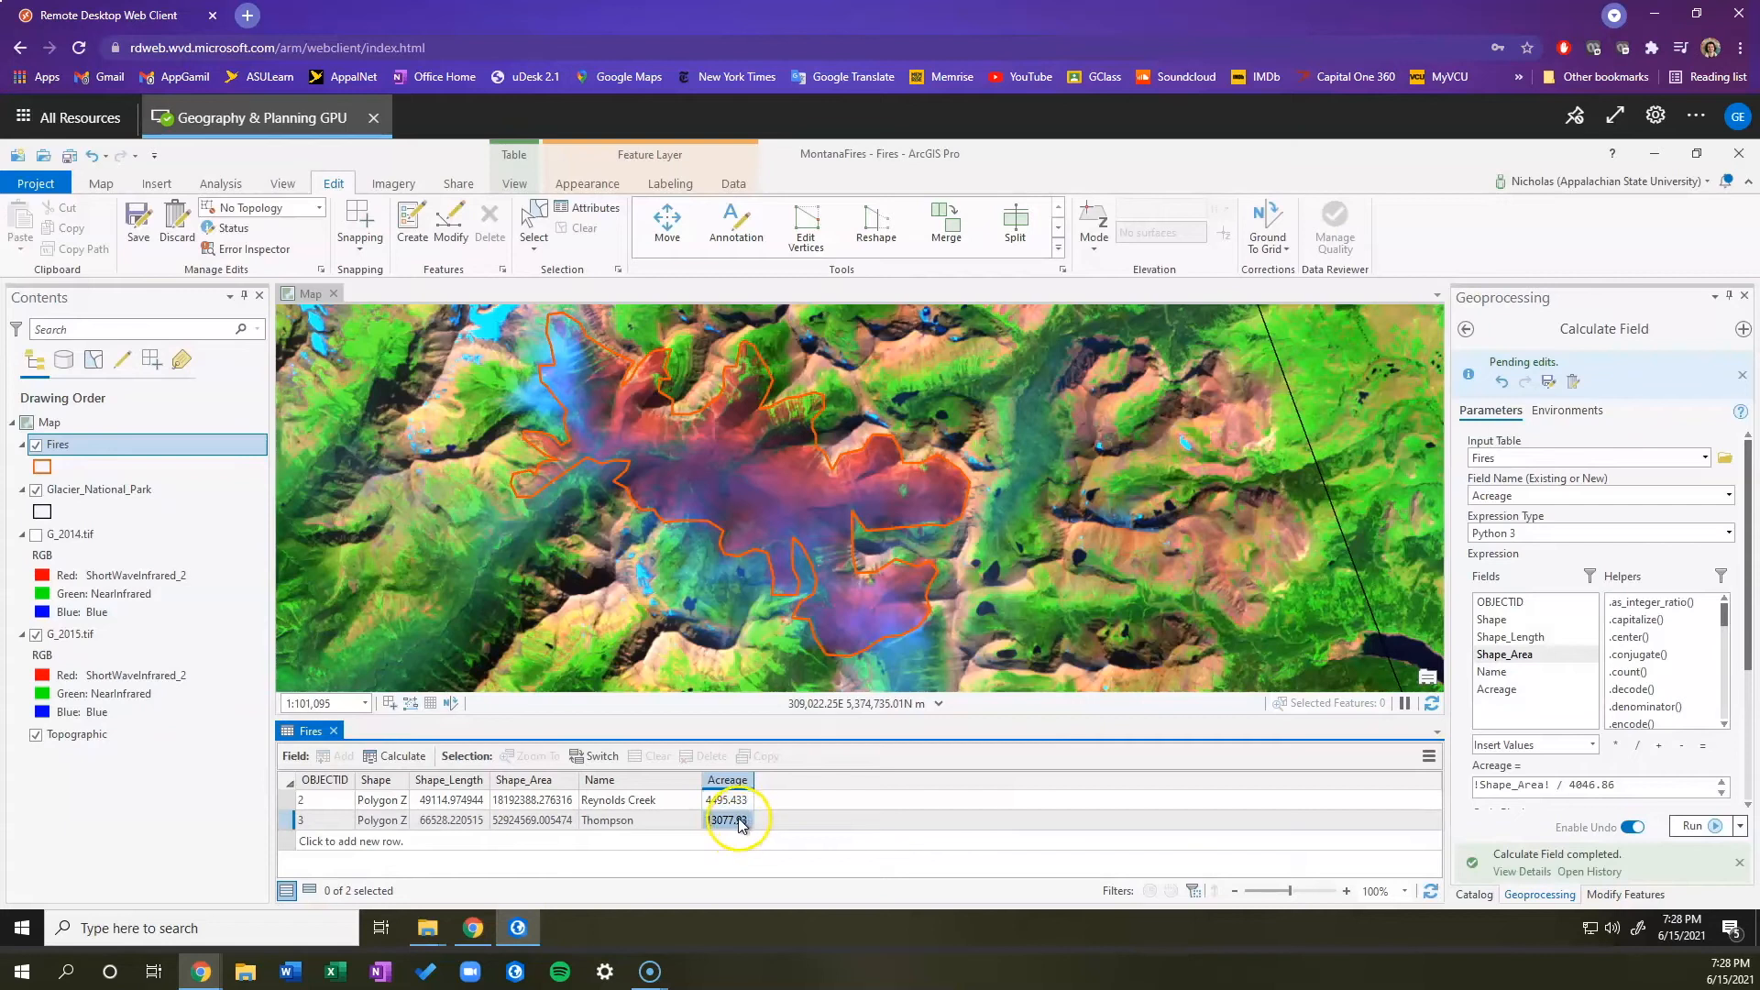
left_click(725, 777)
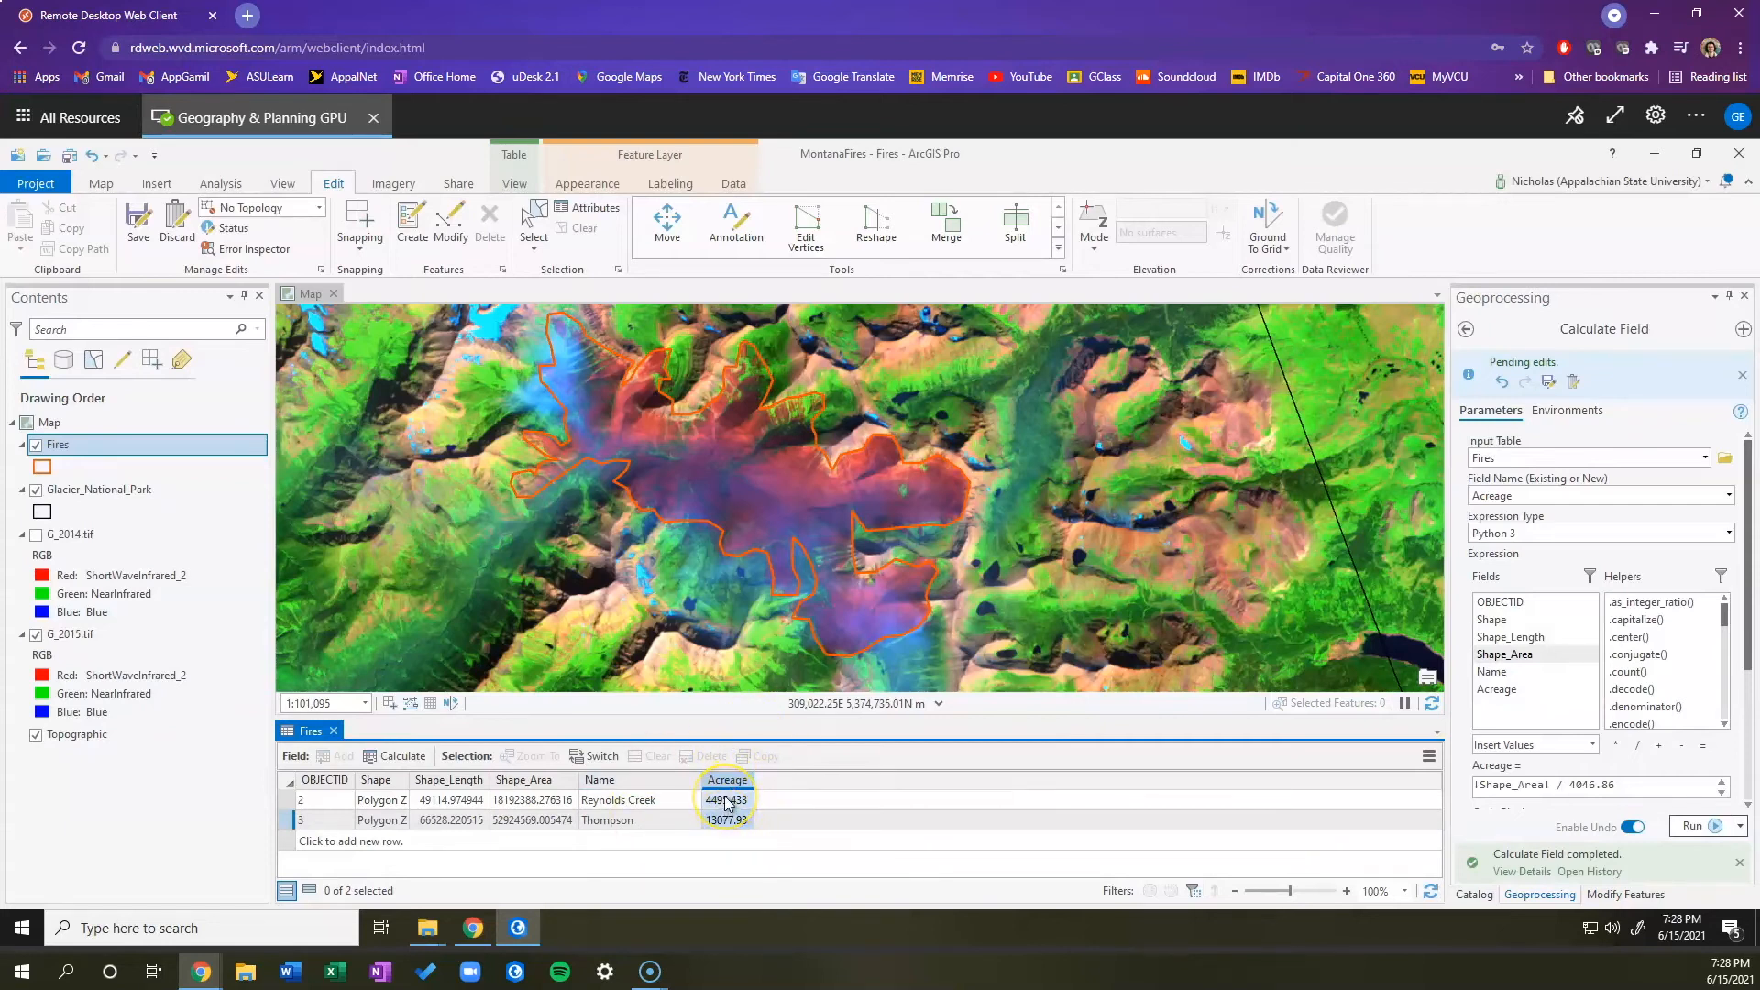
left_click(334, 731)
left_click(905, 654)
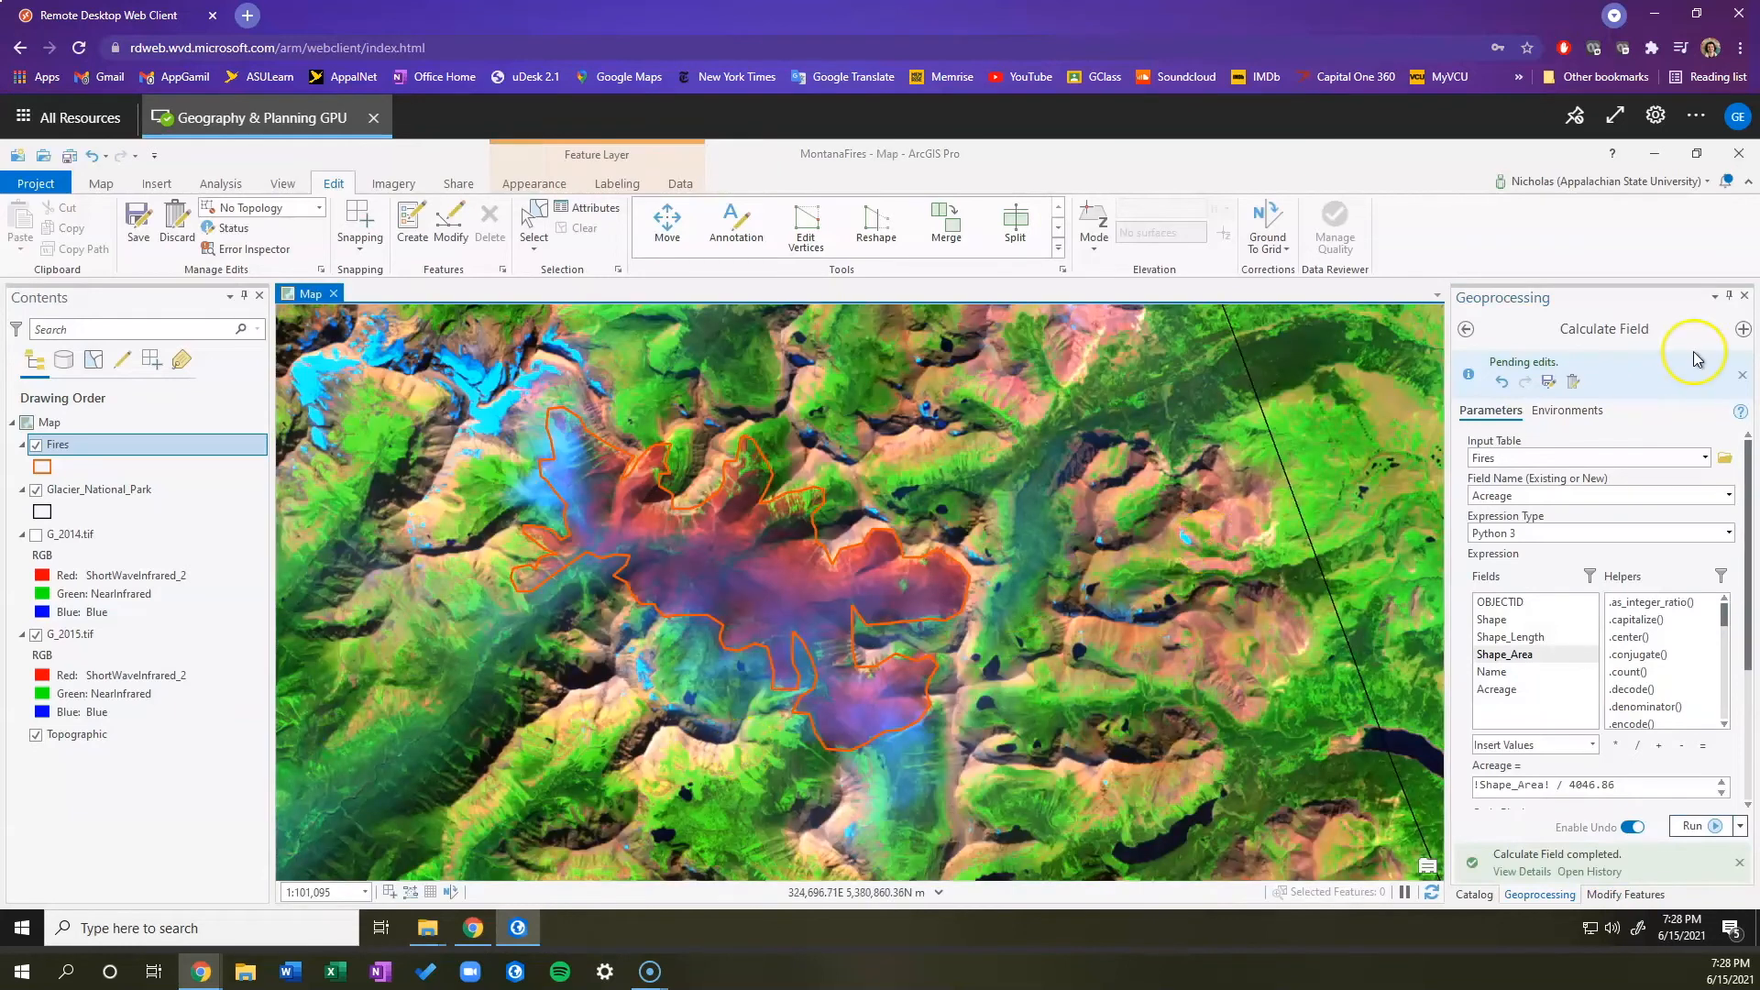
Step: Leave the Calculate Field tool and save the pending Fires edits and the project
left_click(1467, 332)
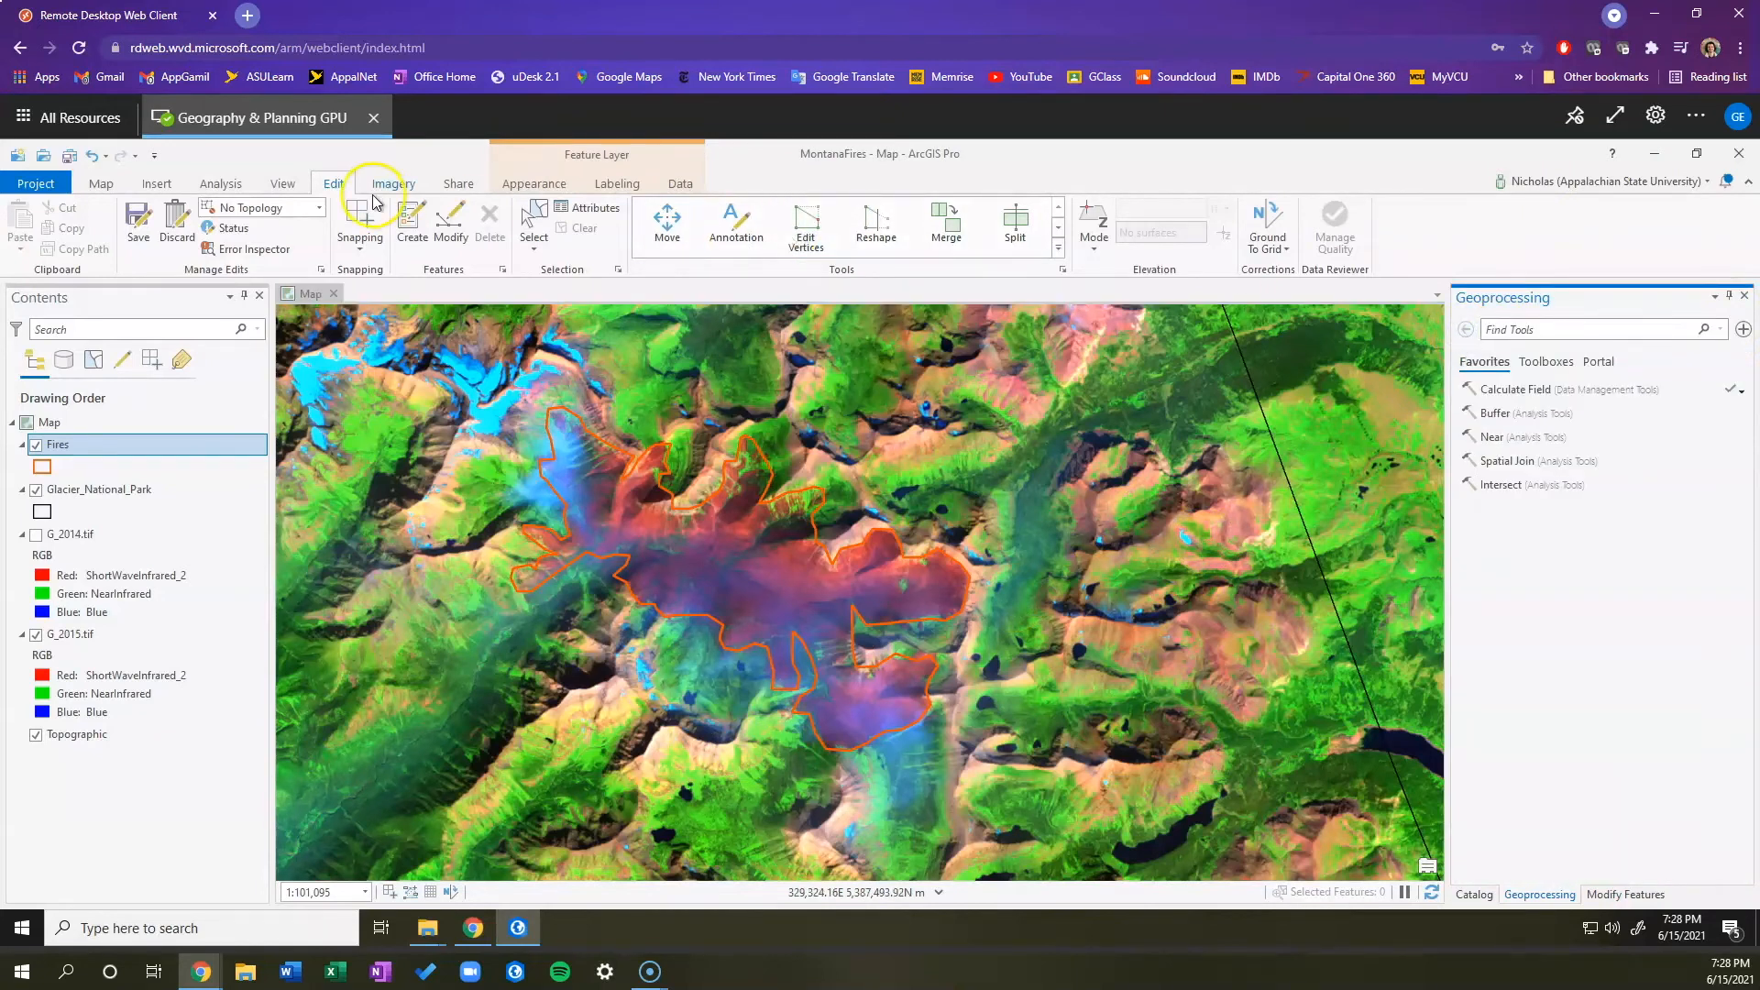
left_click(154, 233)
left_click(885, 553)
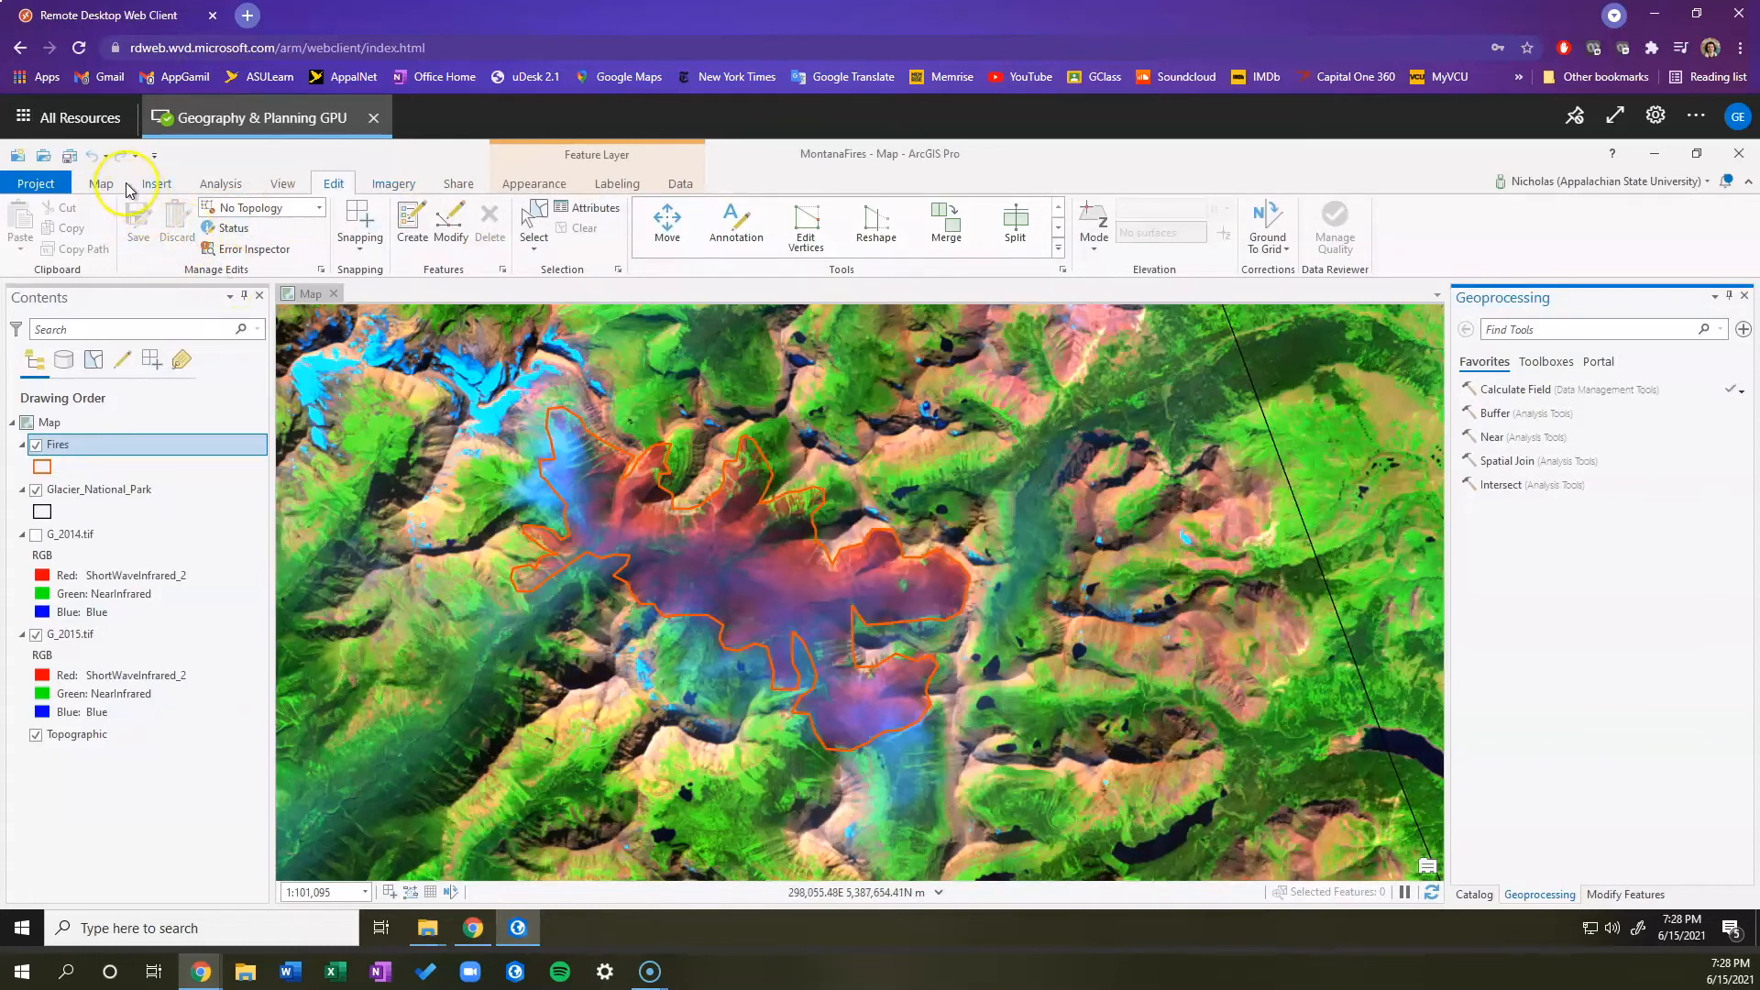
left_click(73, 157)
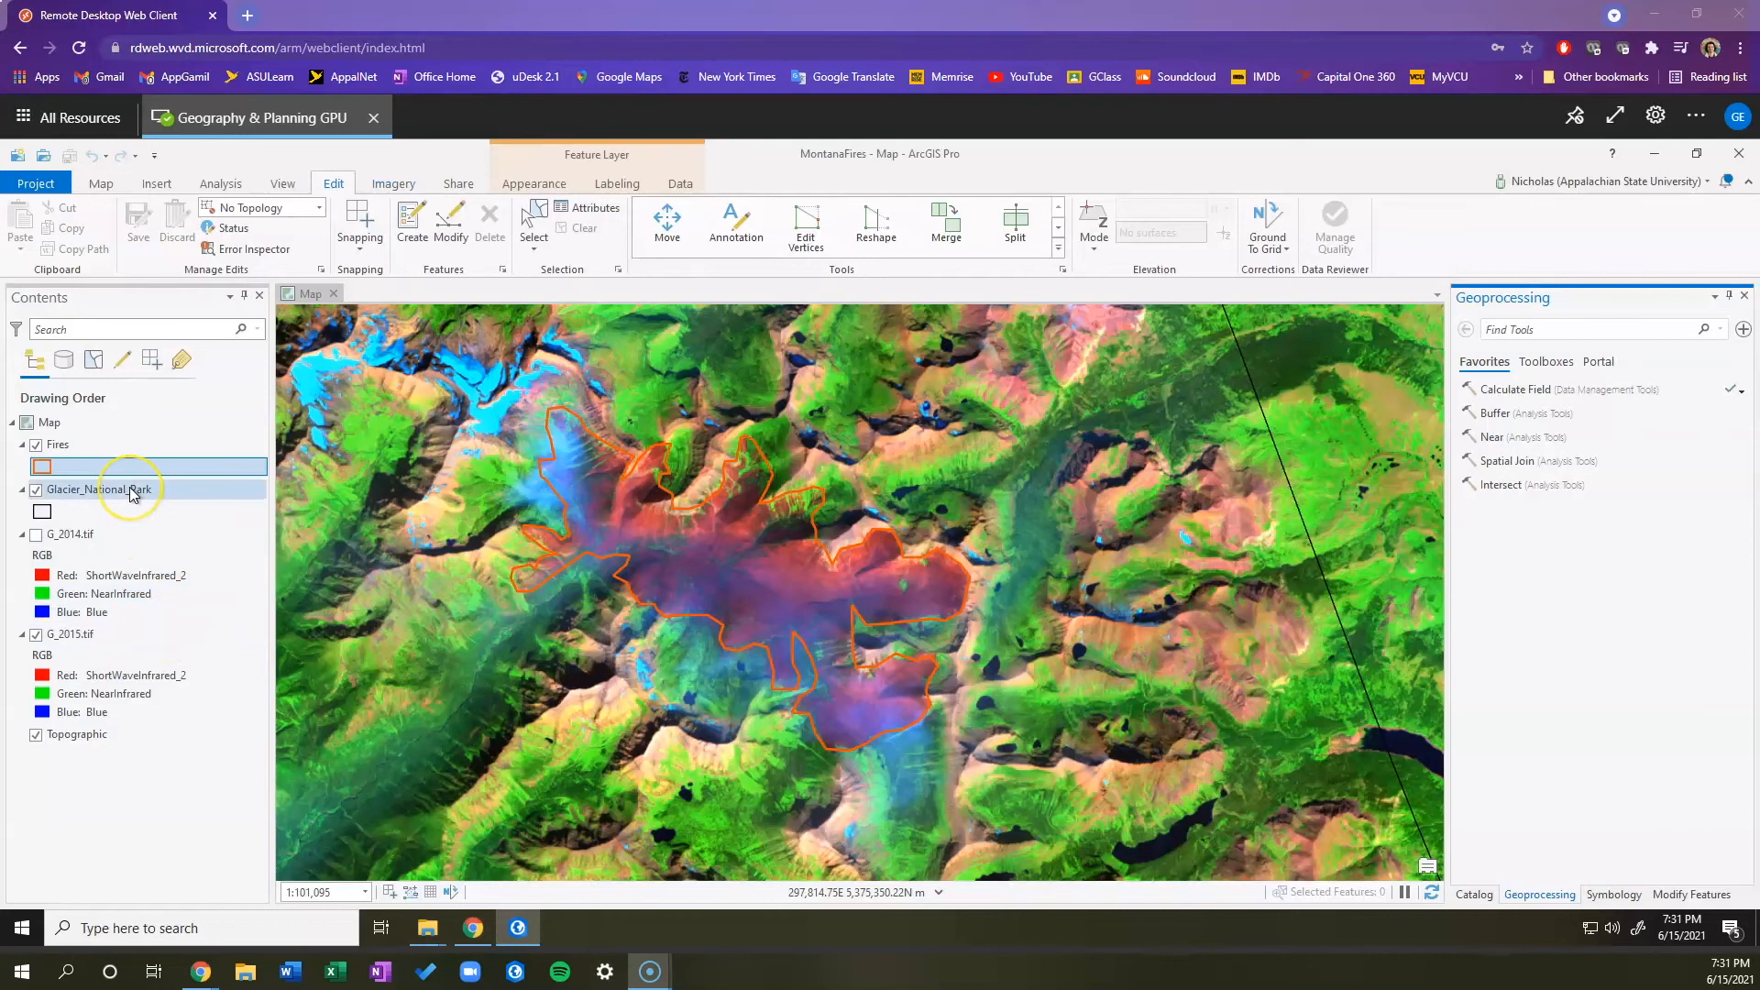
Step: Change the fill of the Fires polygon symbol to Hatched fill with orange hatch lines
left_click(118, 448)
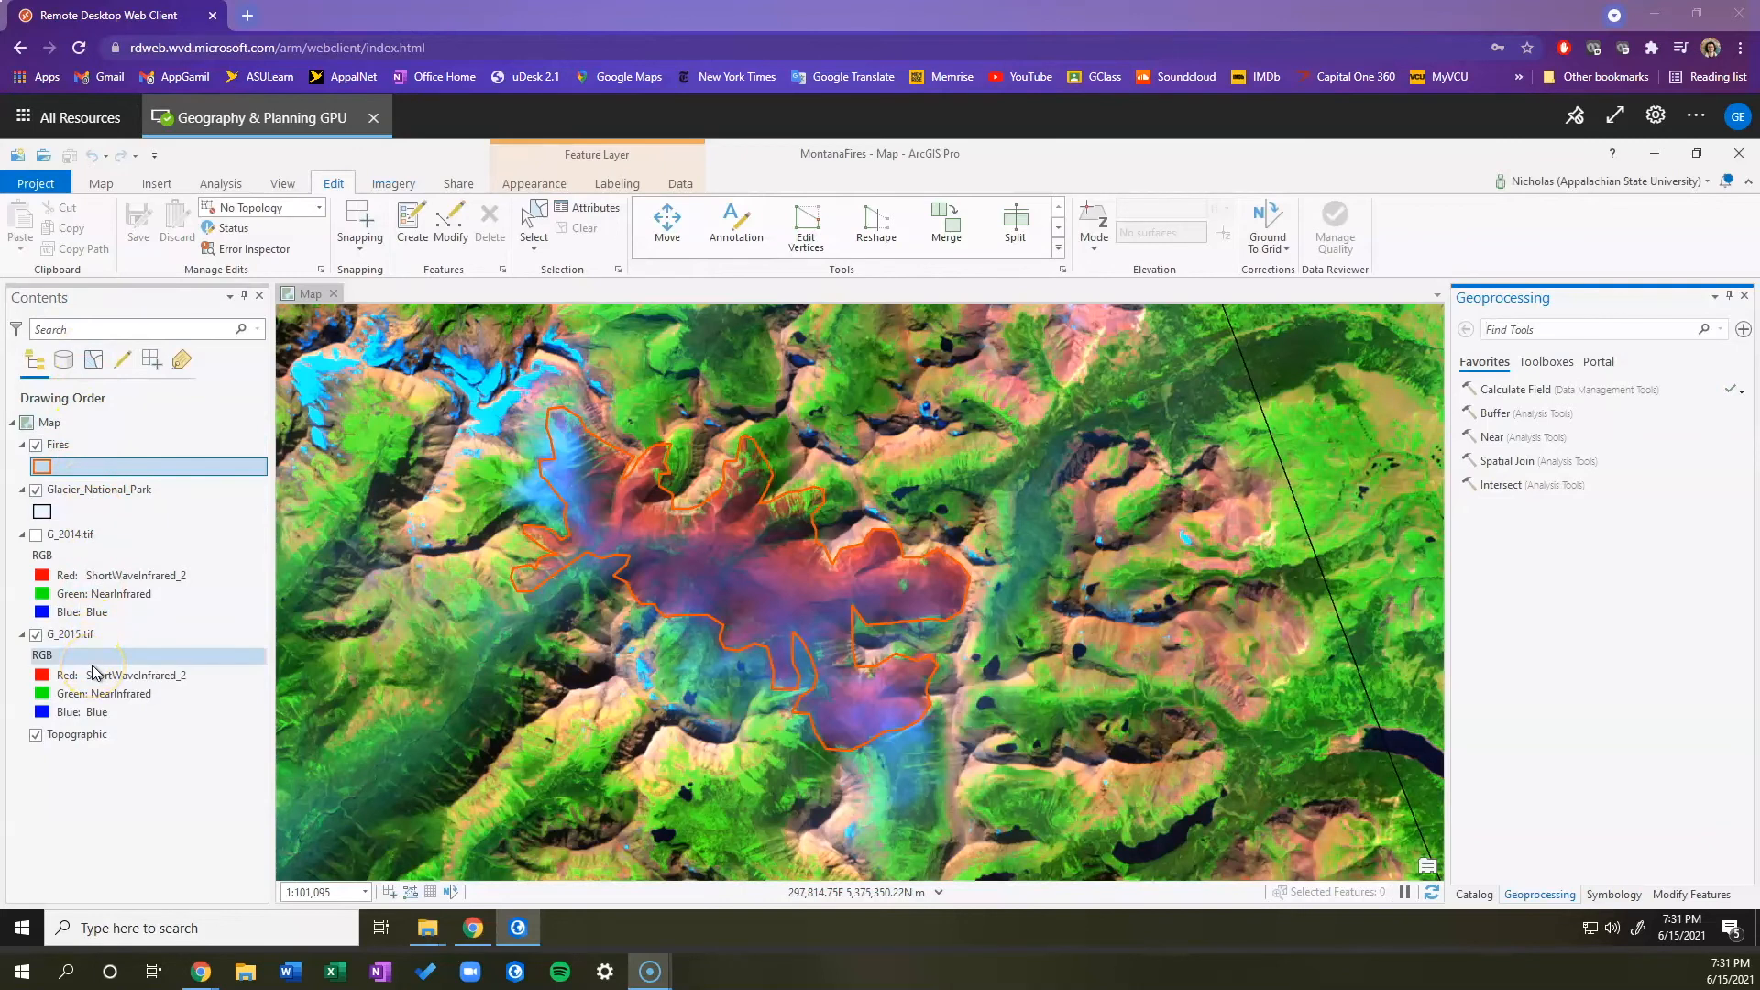
left_click(85, 473)
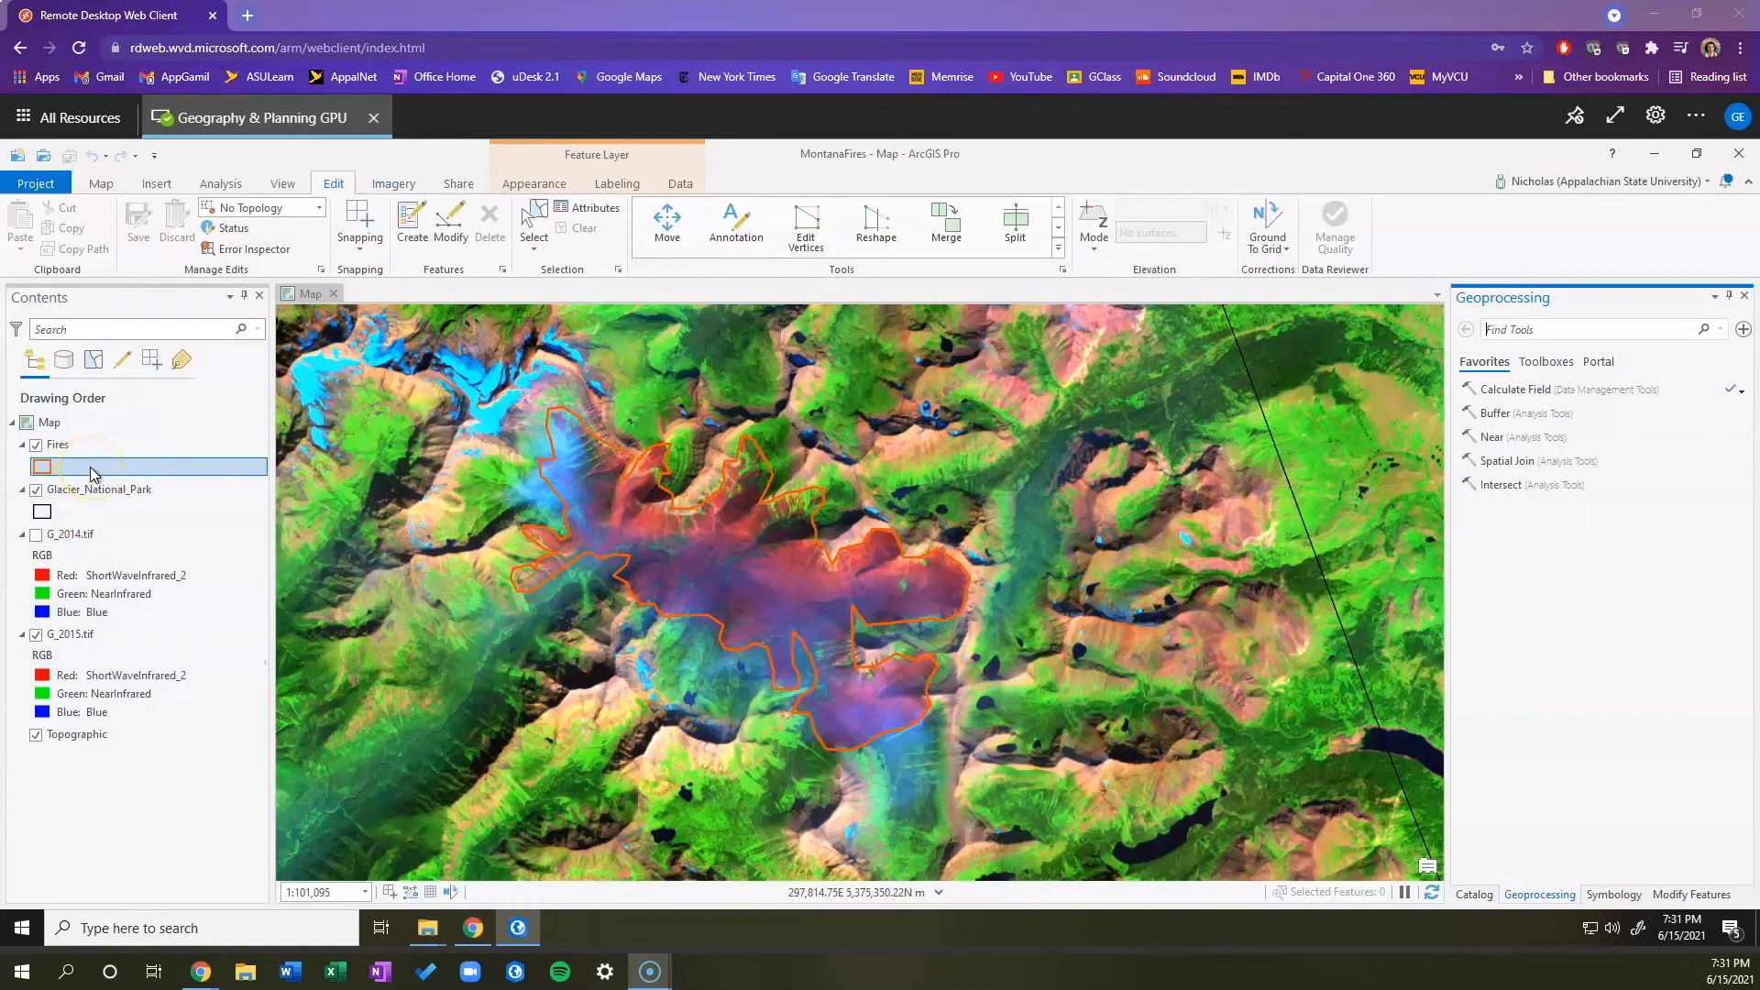
left_click(40, 470)
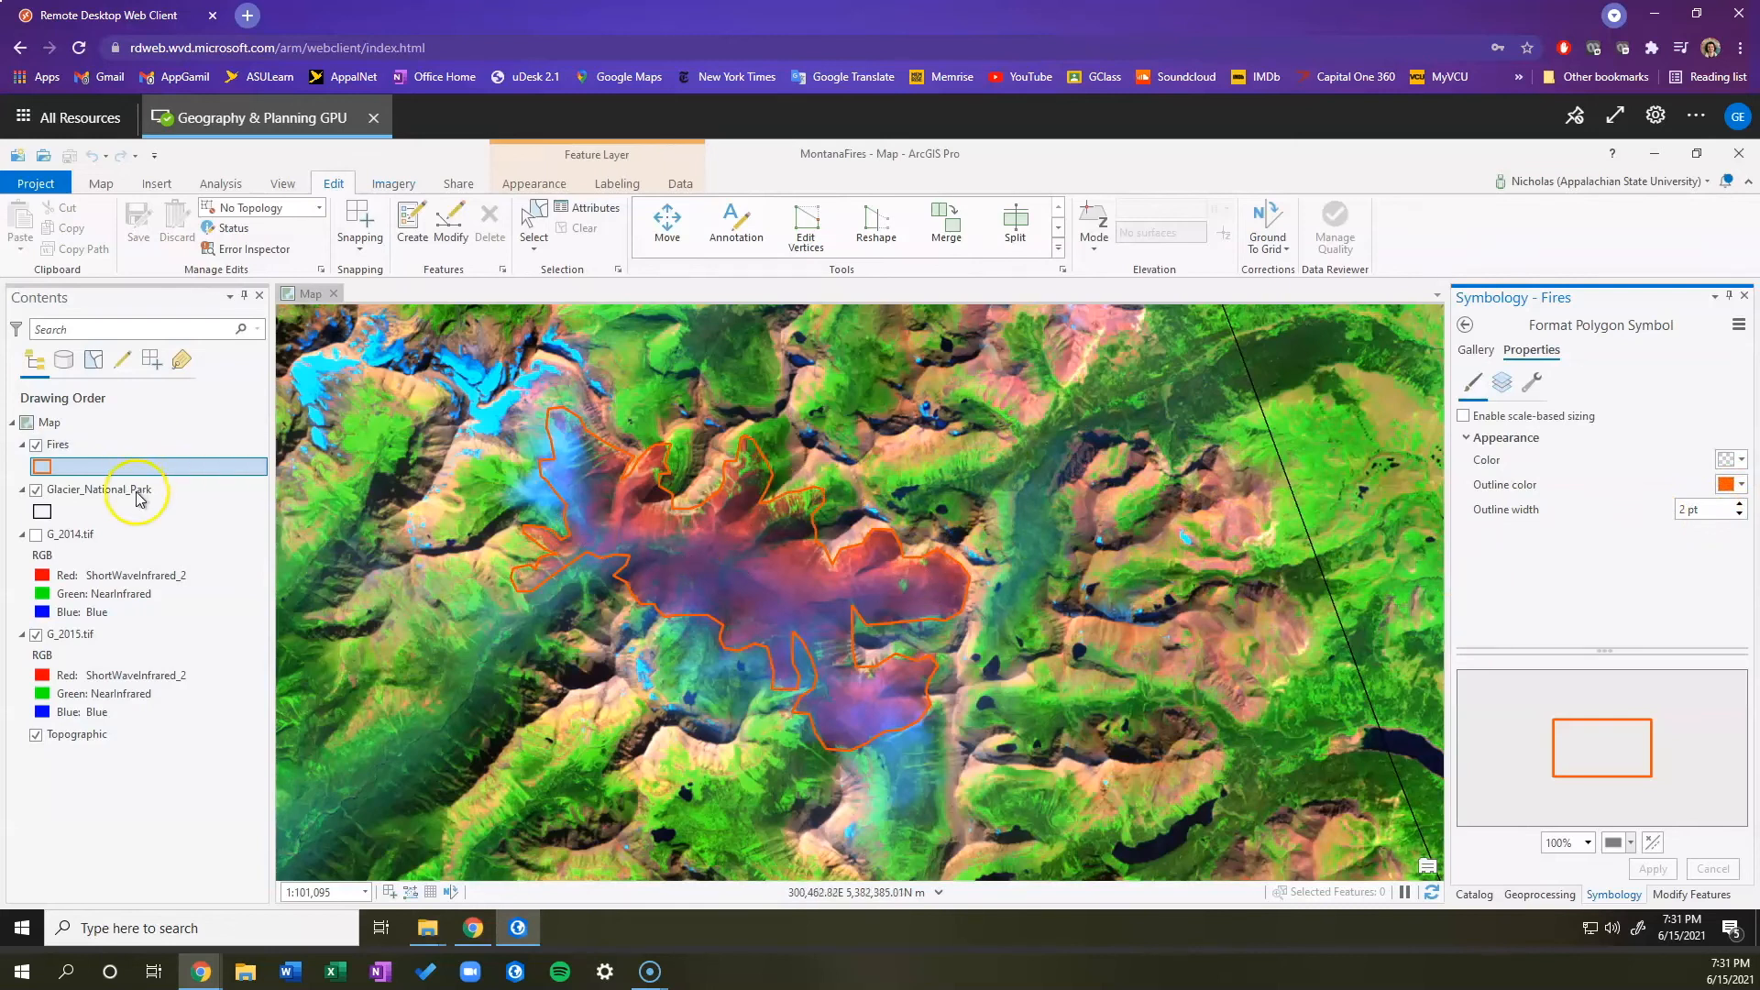
left_click(1503, 383)
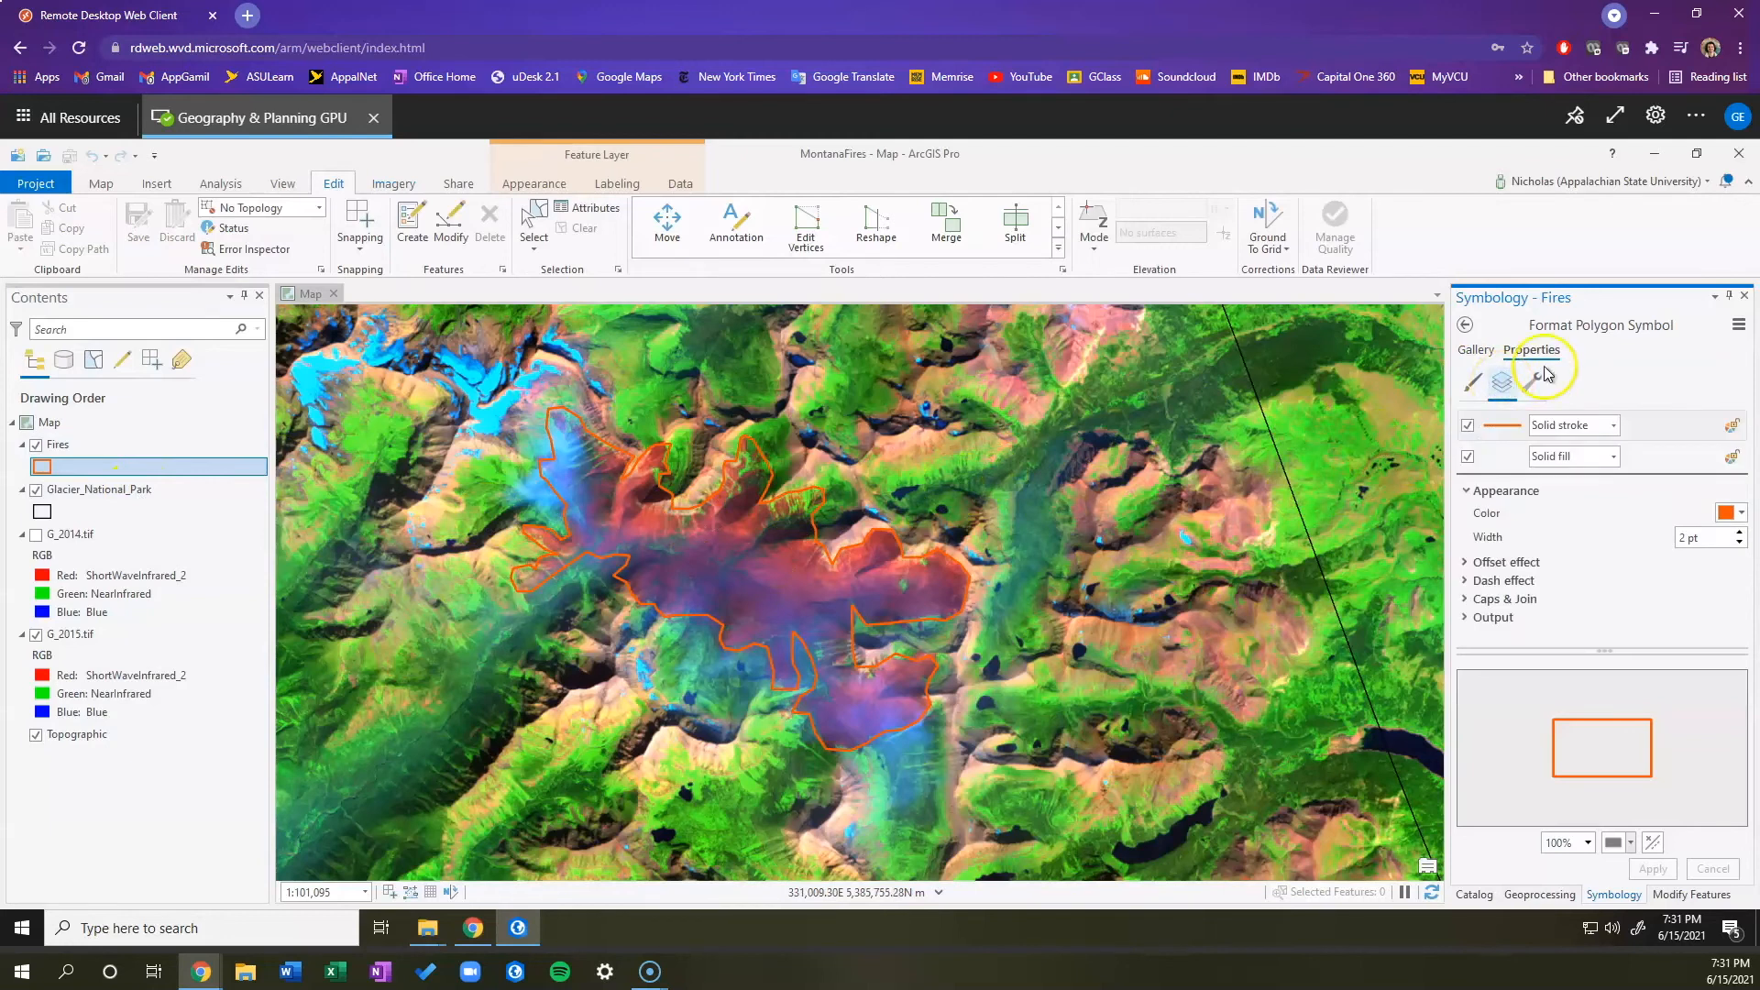
left_click(1611, 458)
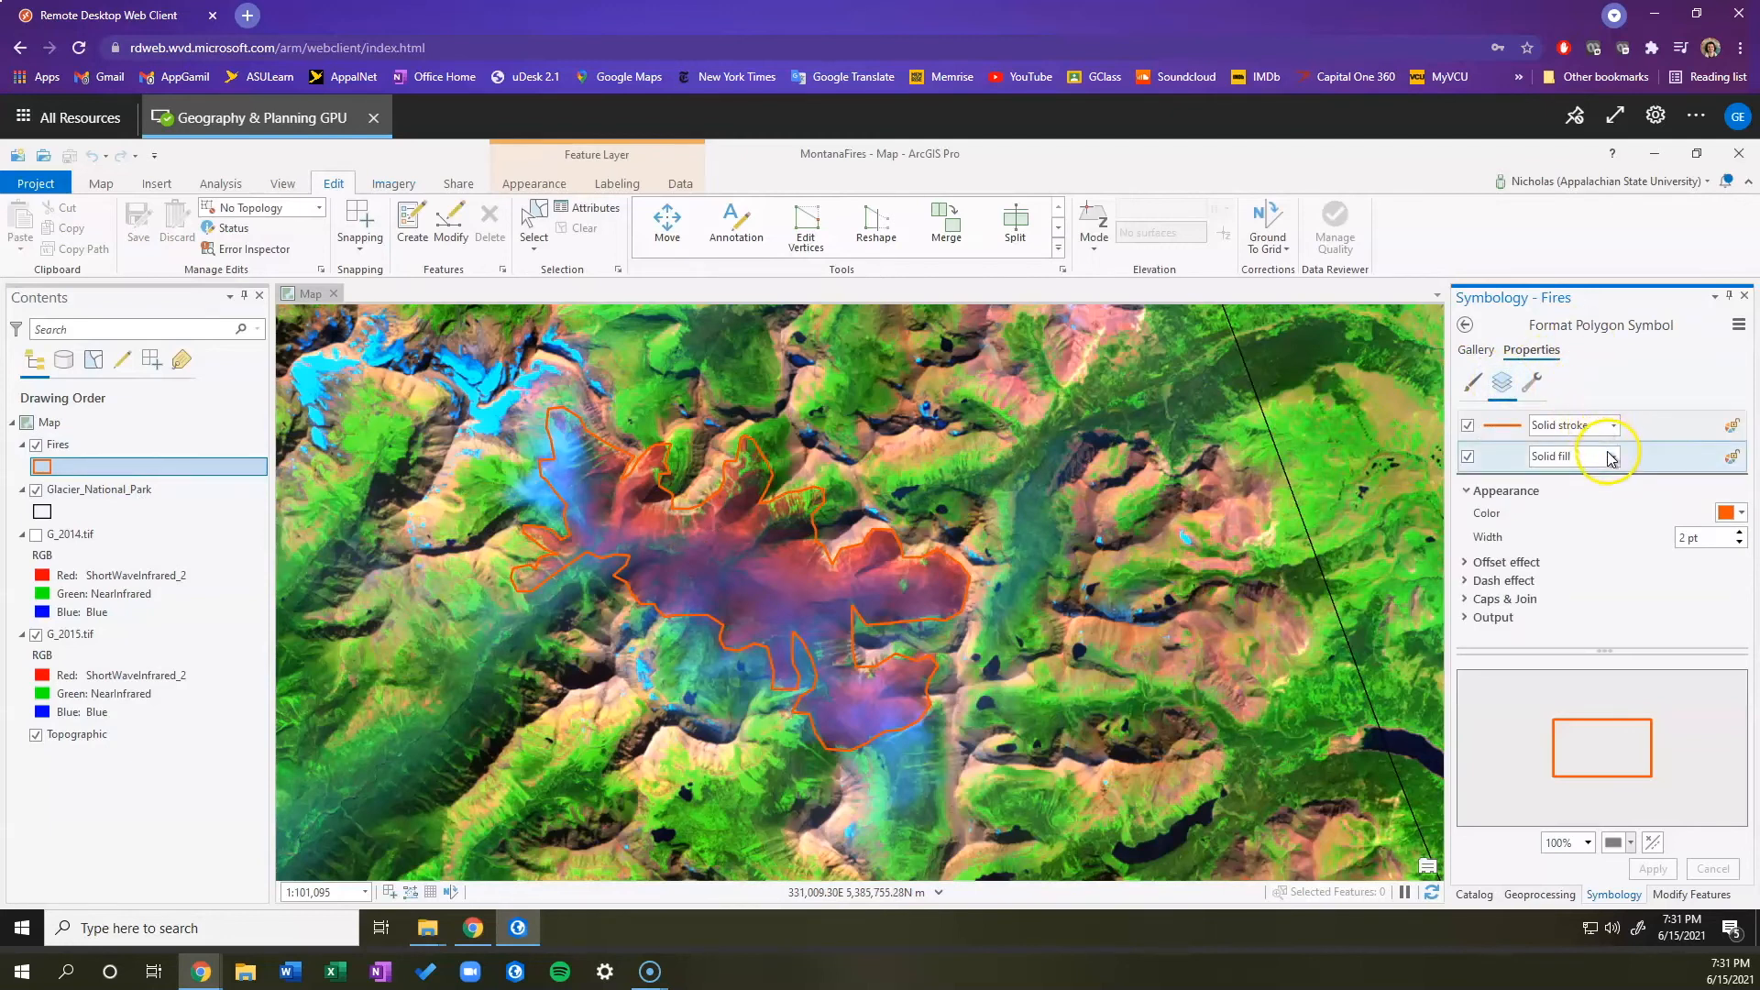
left_click(1610, 458)
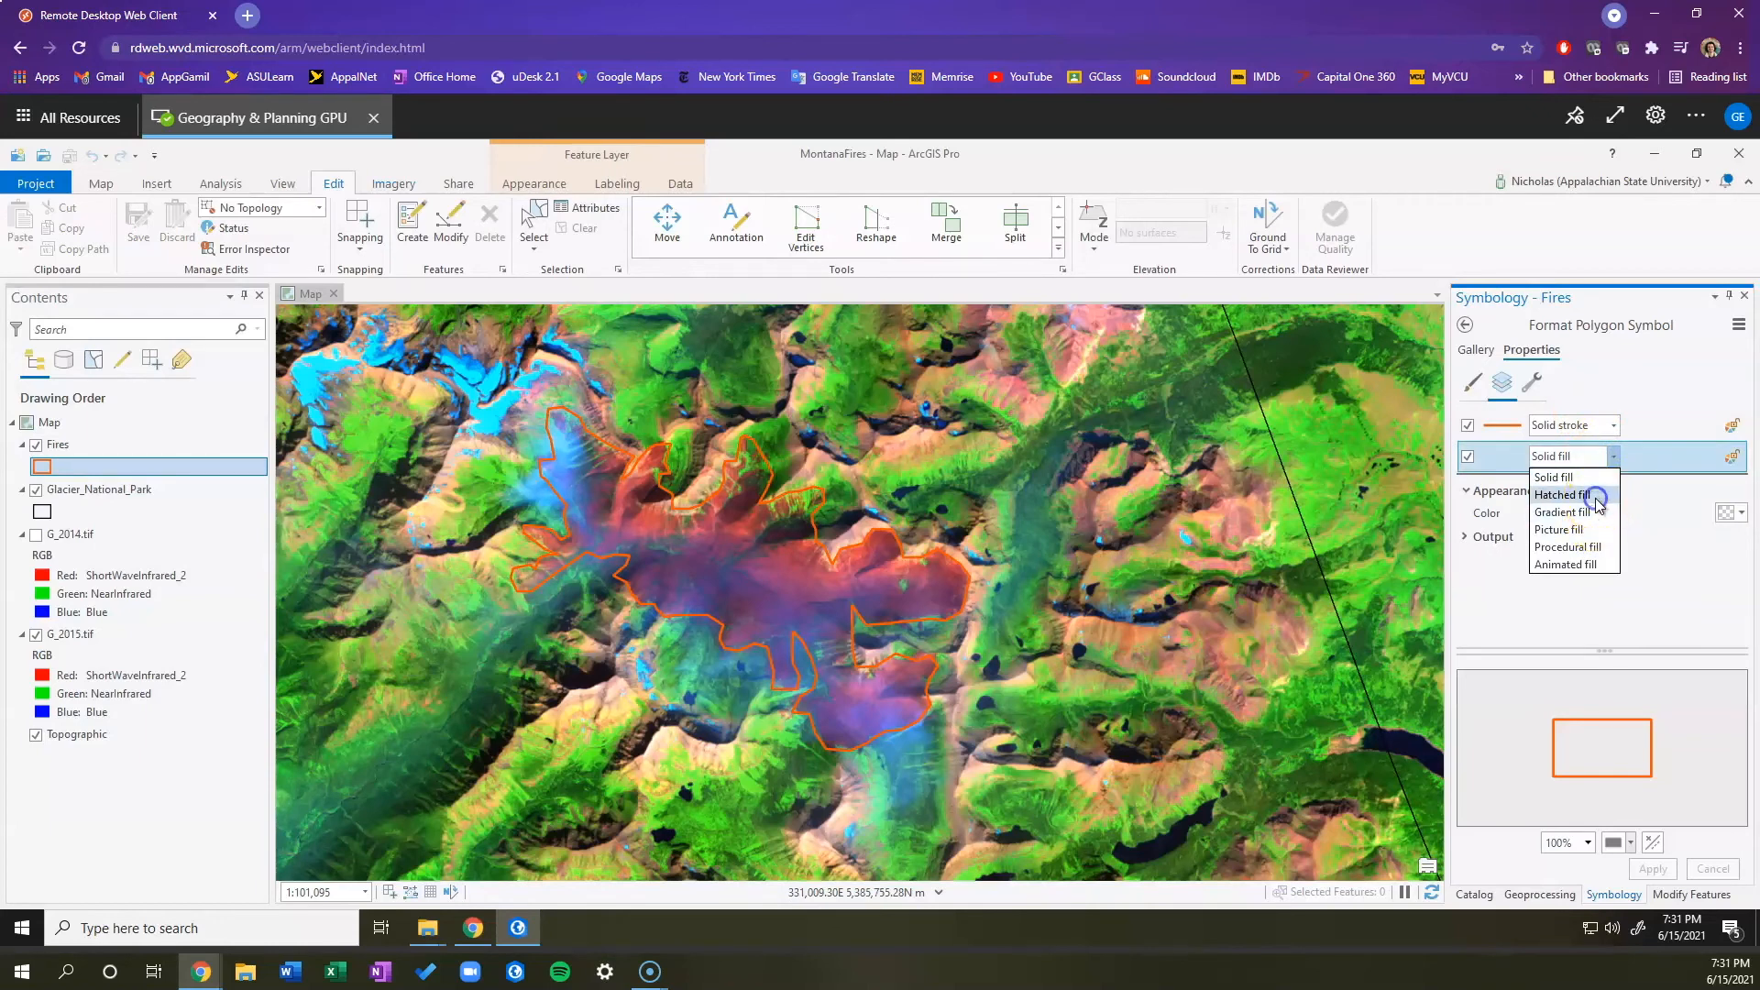
left_click(1599, 498)
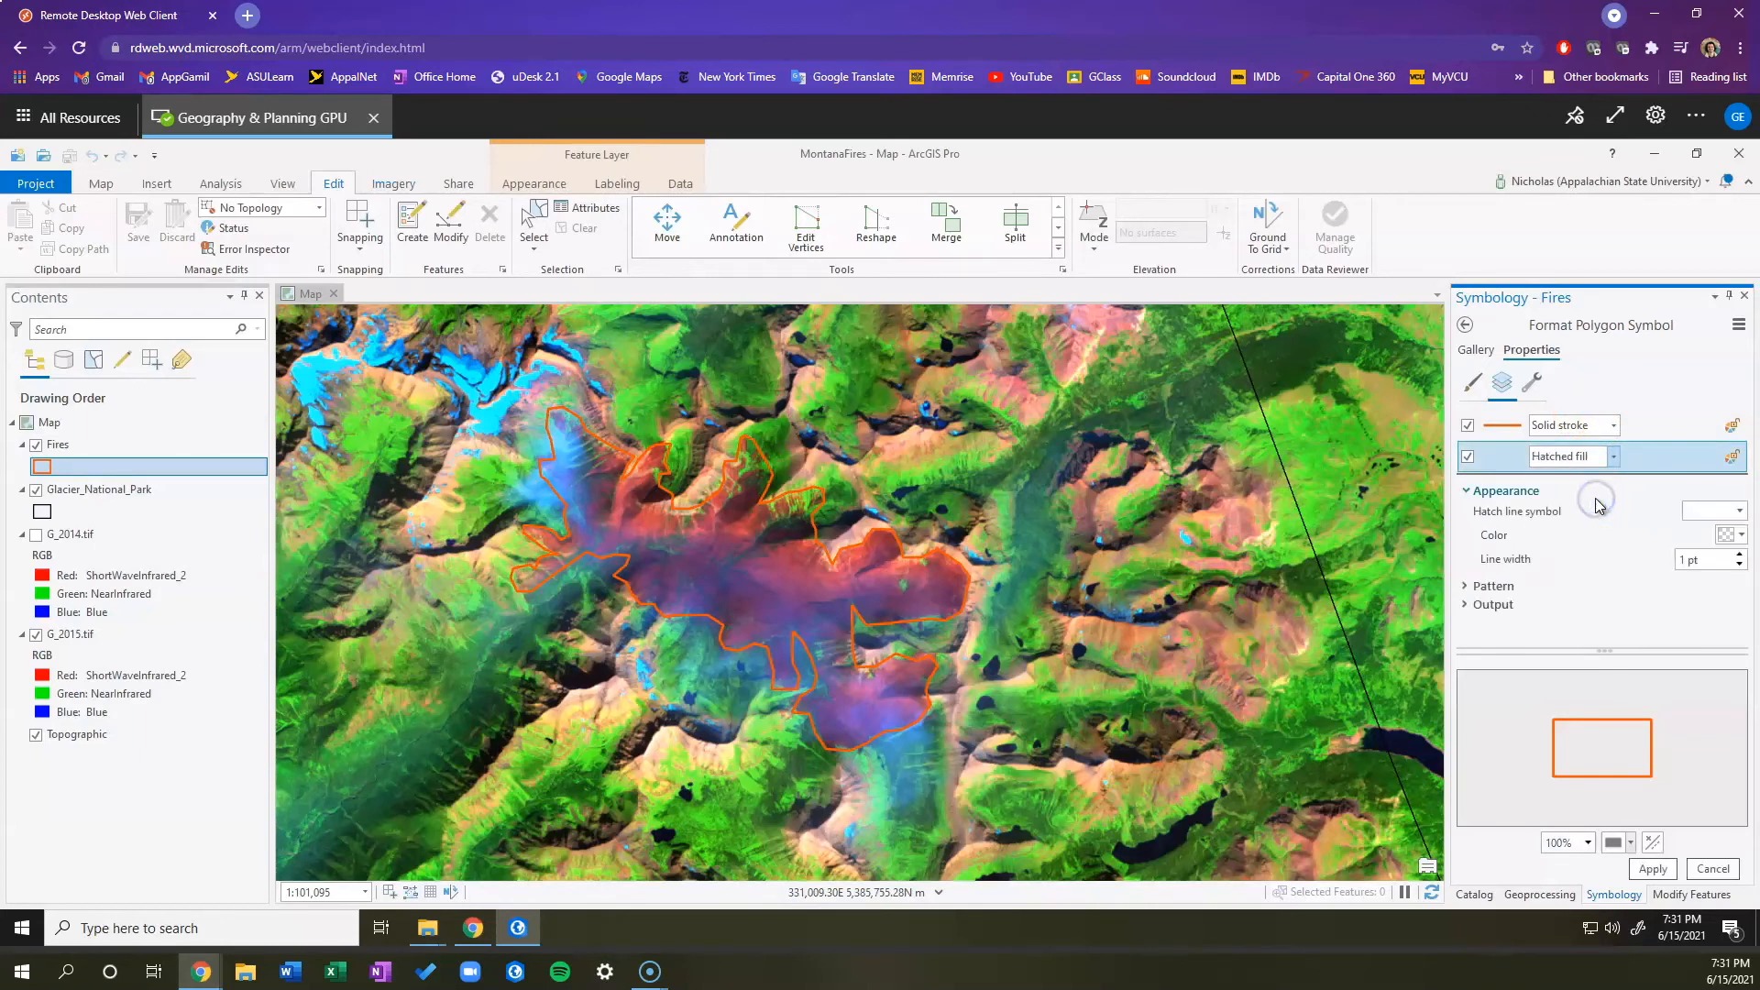
left_click(1737, 535)
left_click(1738, 532)
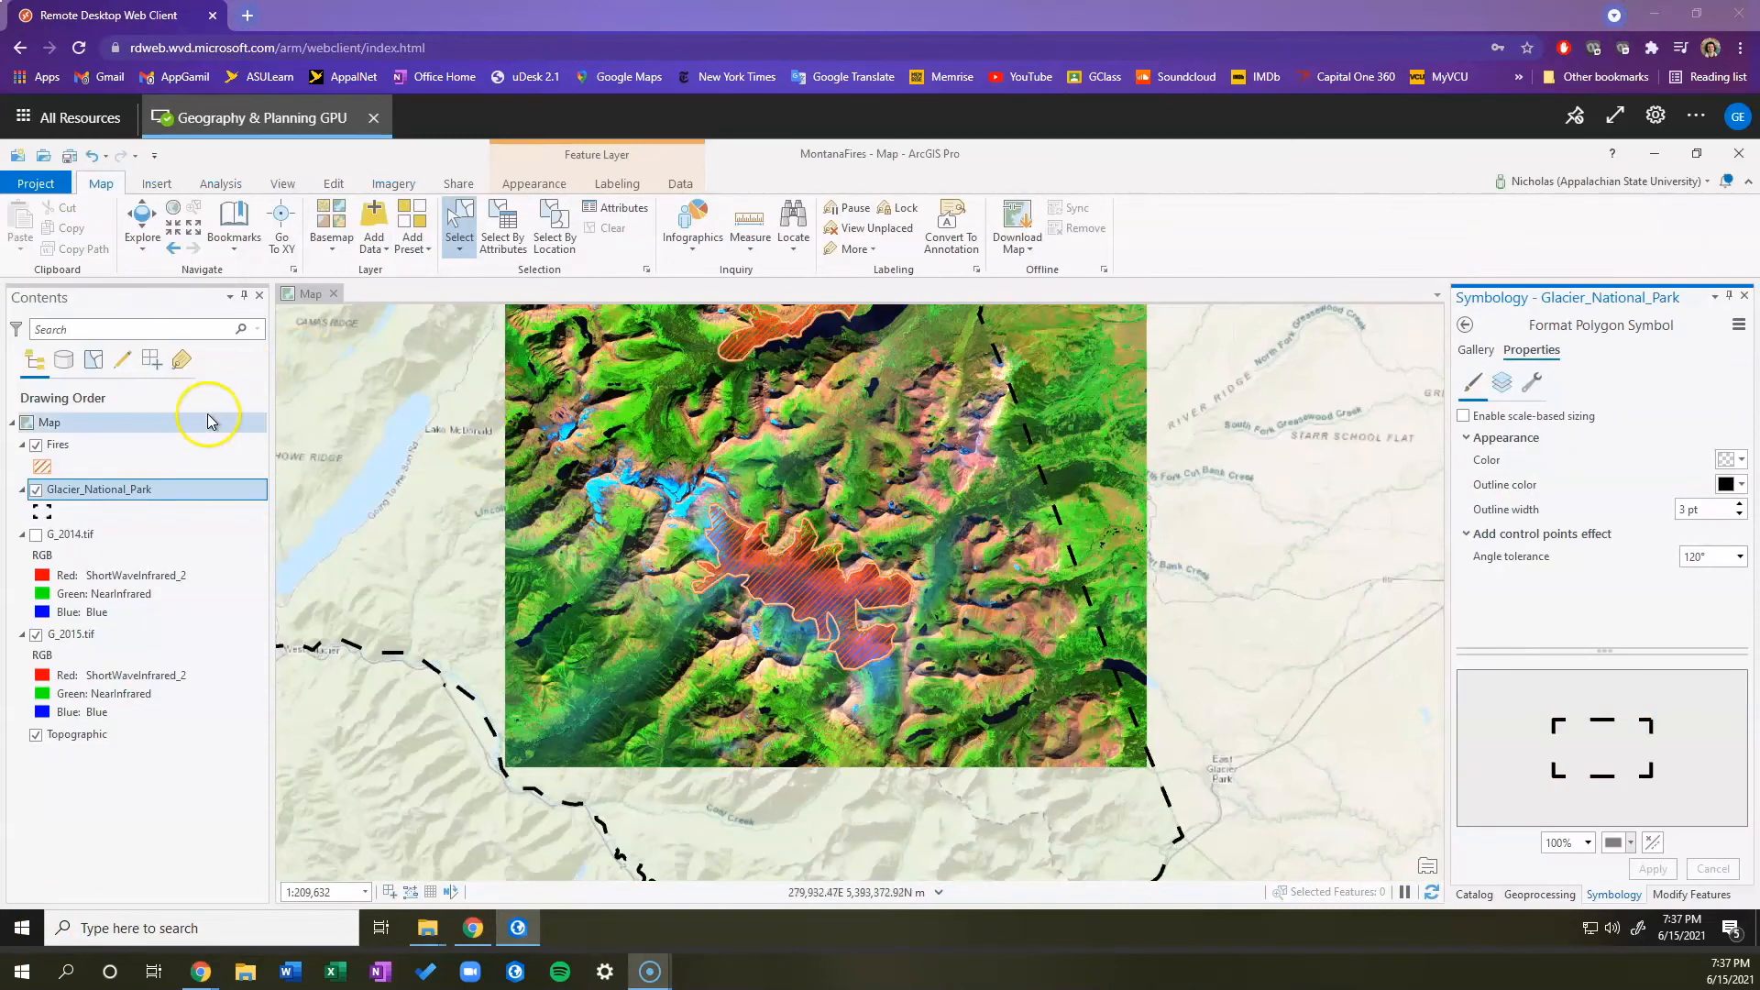
Step: Change the map's basemap to USGS National Map
left_click(332, 231)
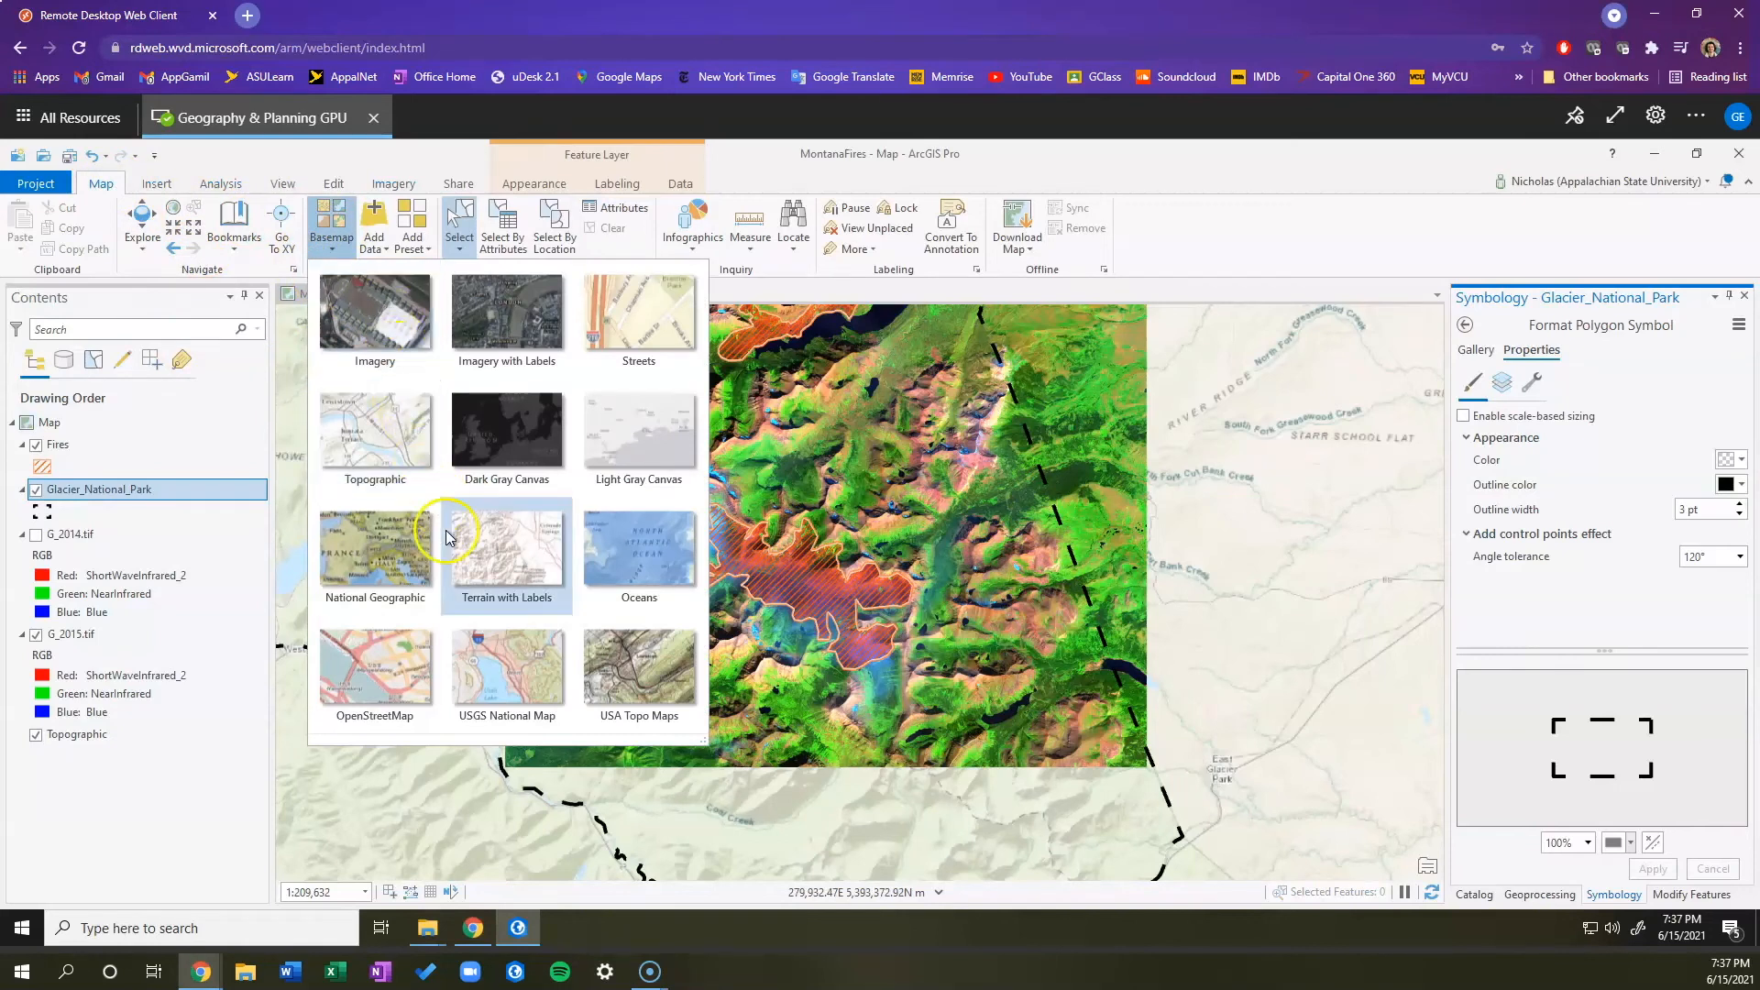
left_click(490, 658)
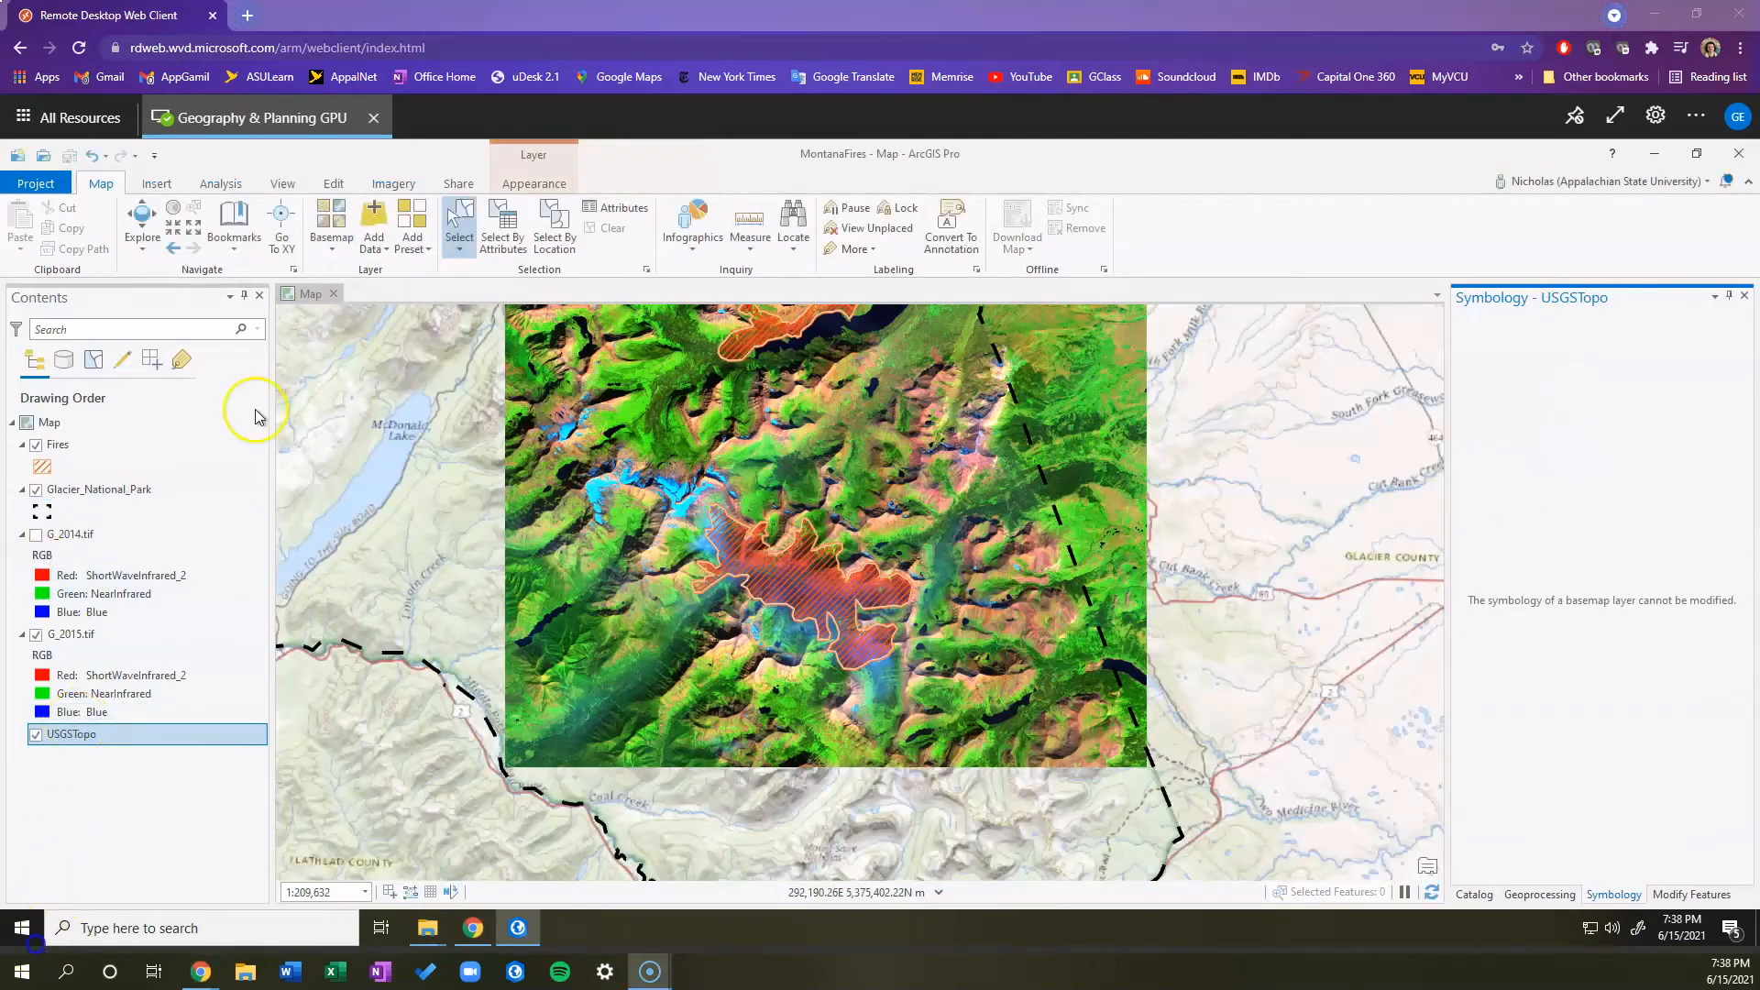
Step: Create a new ANSI portrait layout in Letter size, 8.5 by 11 inches
left_click(158, 184)
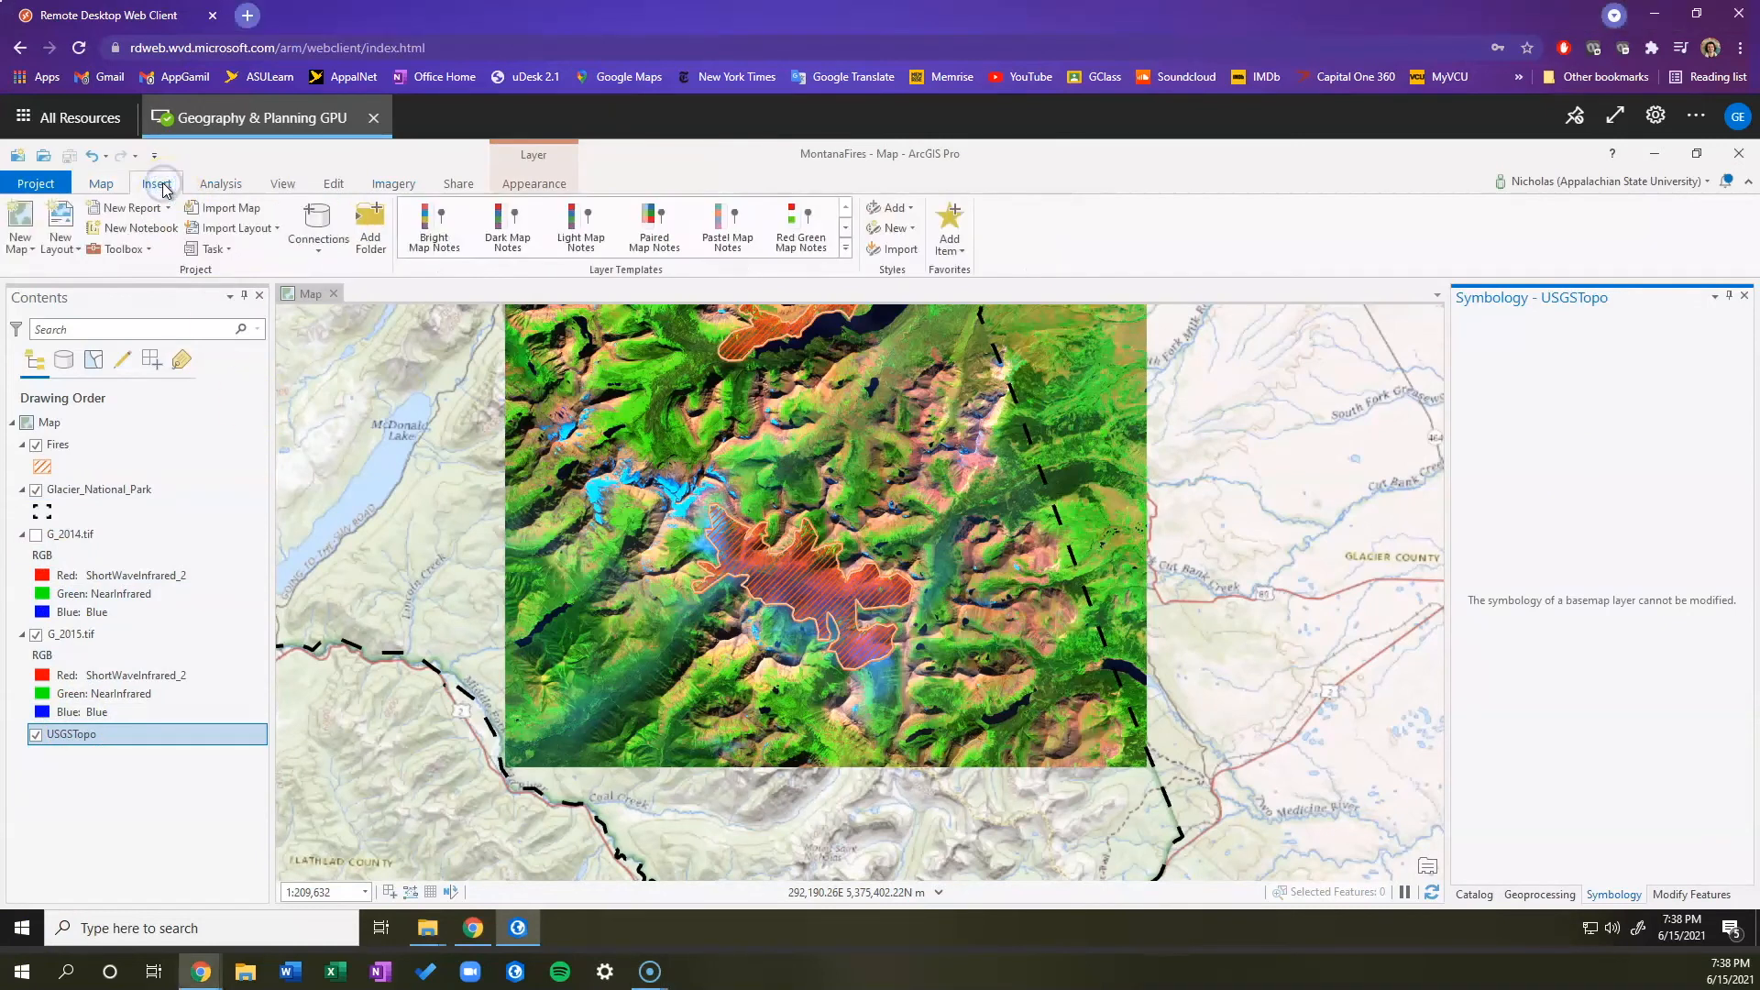
left_click(70, 254)
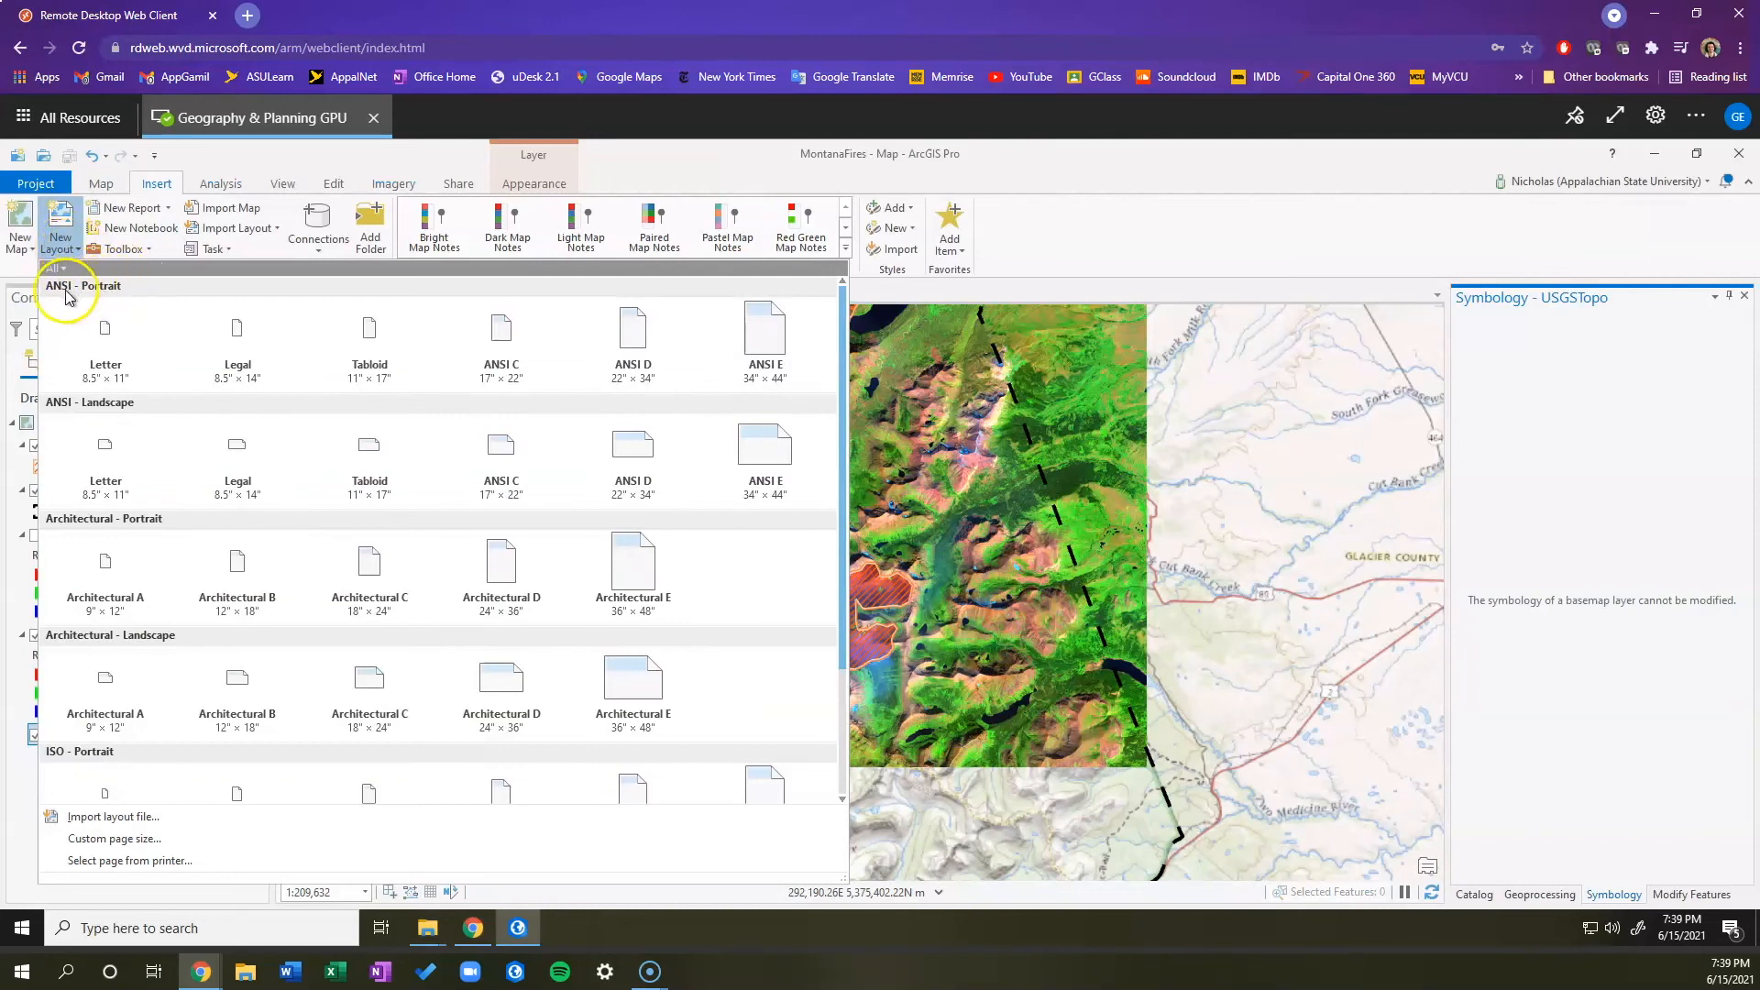
left_click(123, 343)
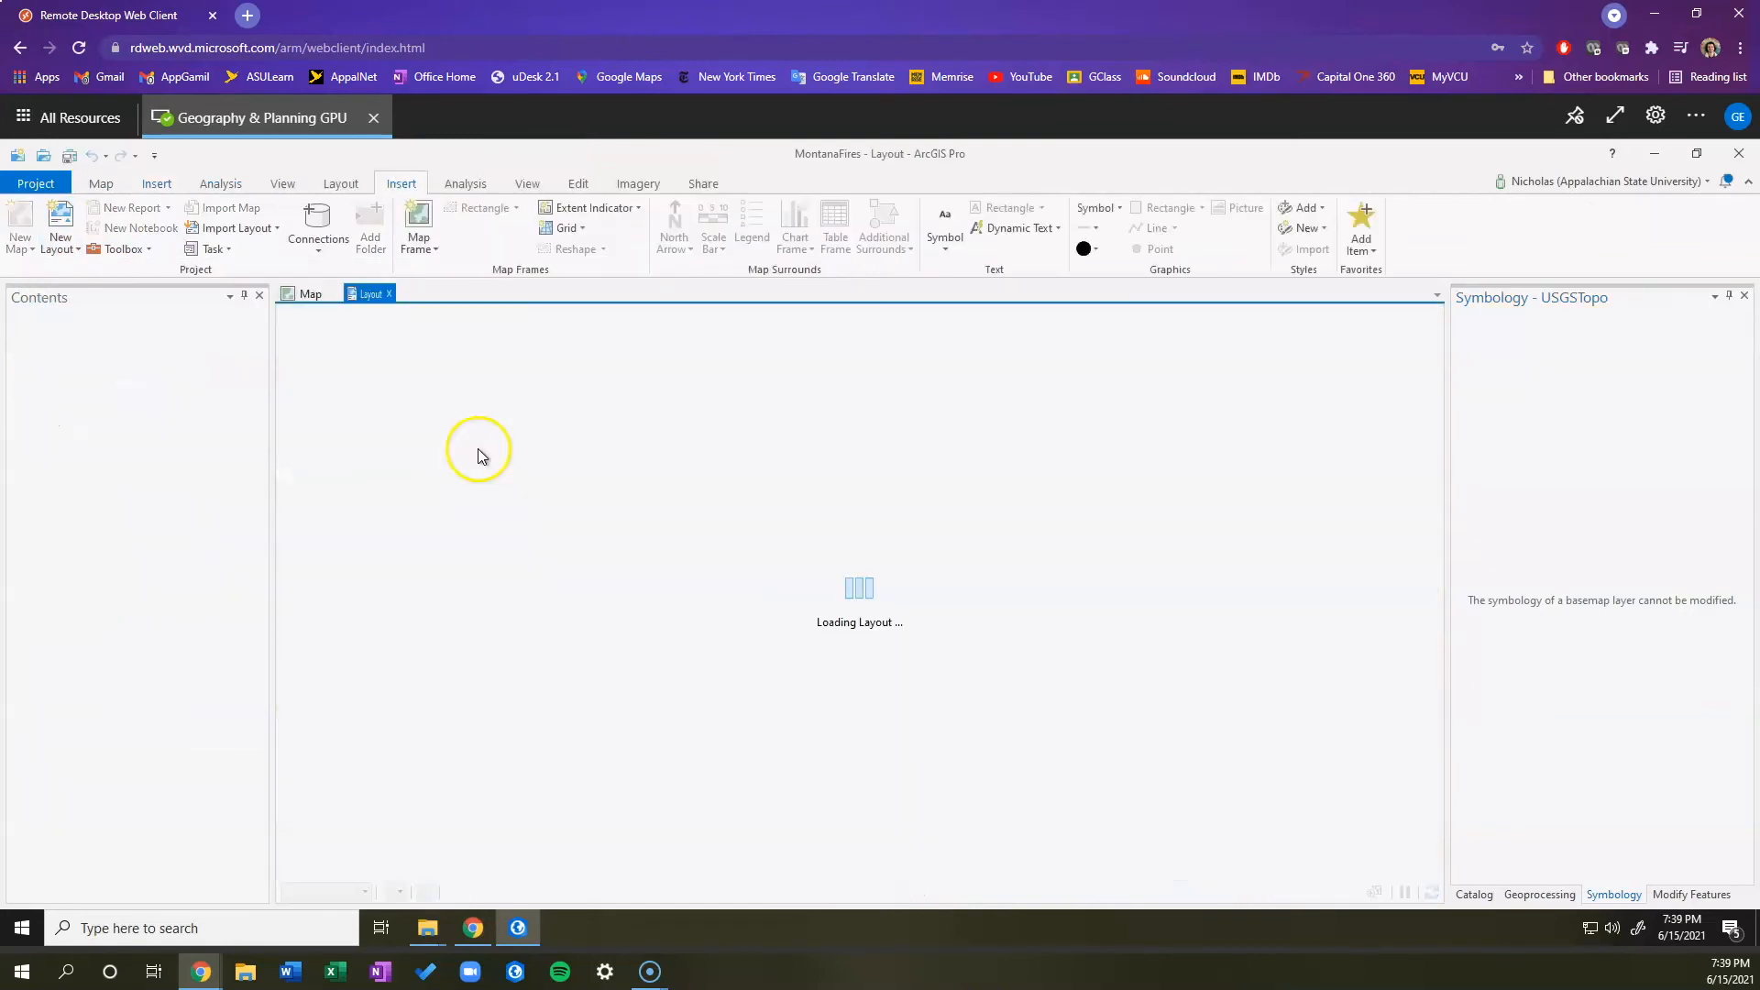
Step: Insert a Default Extent map frame about 7.7 by 9.4 inches, covering most of the layout page
left_click(427, 247)
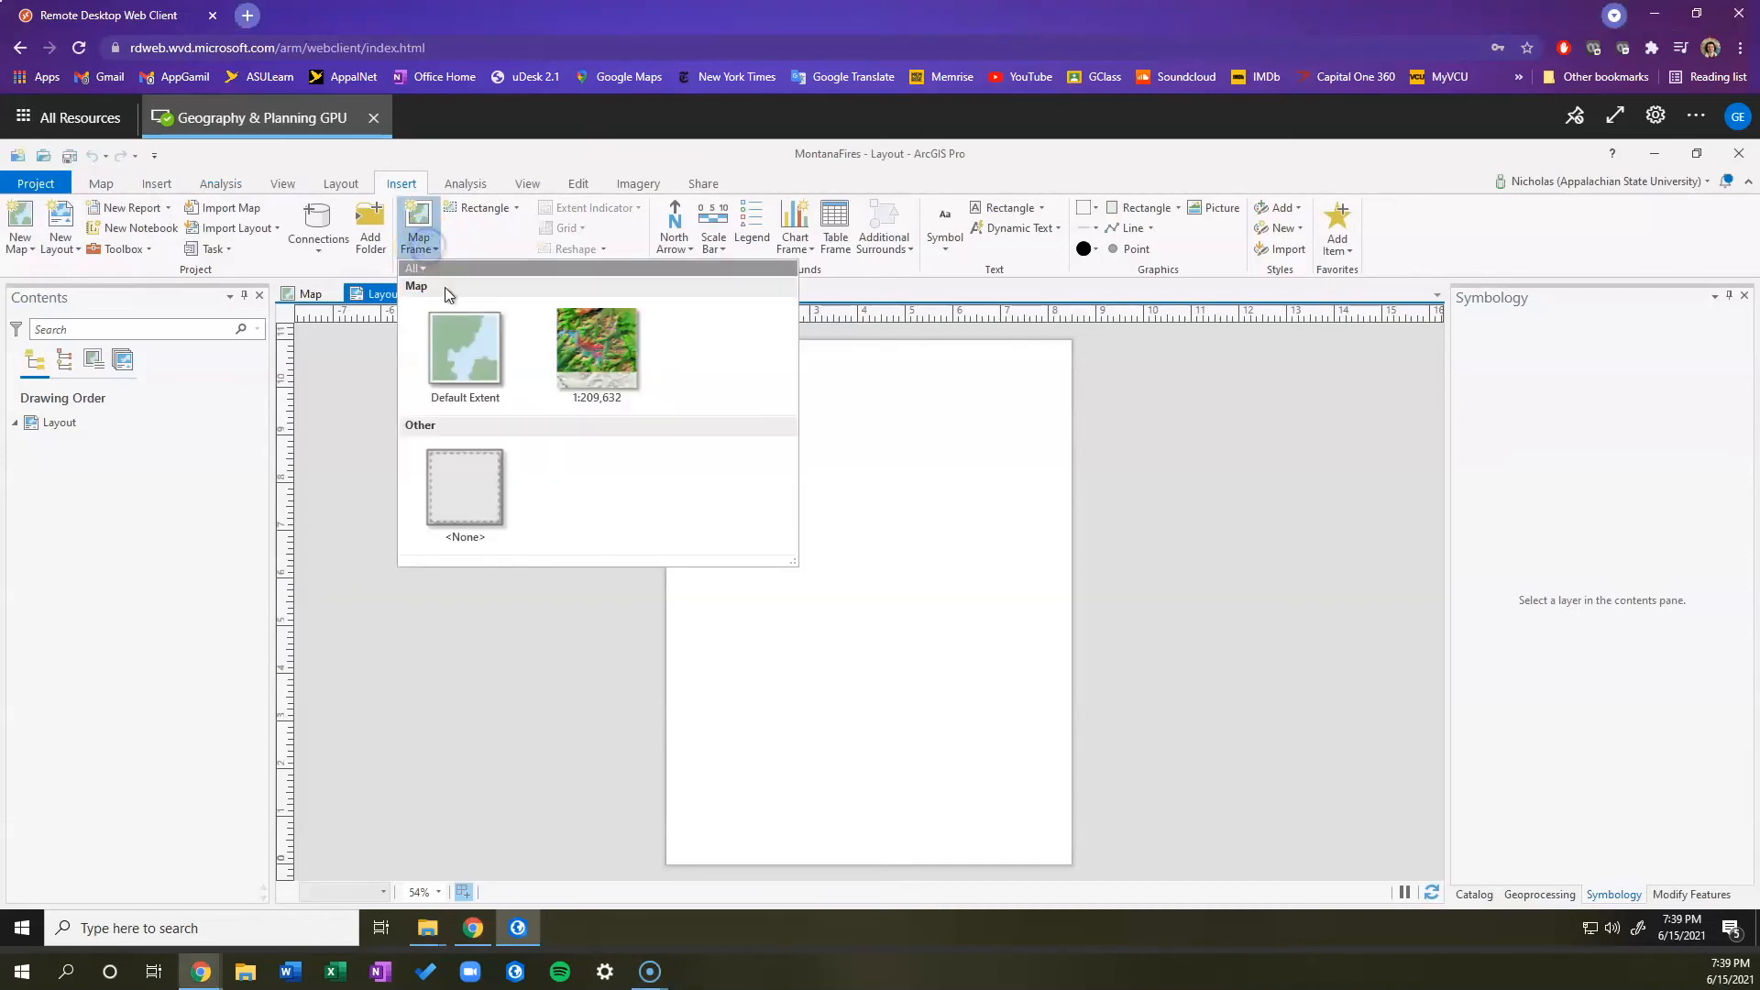
left_click(473, 355)
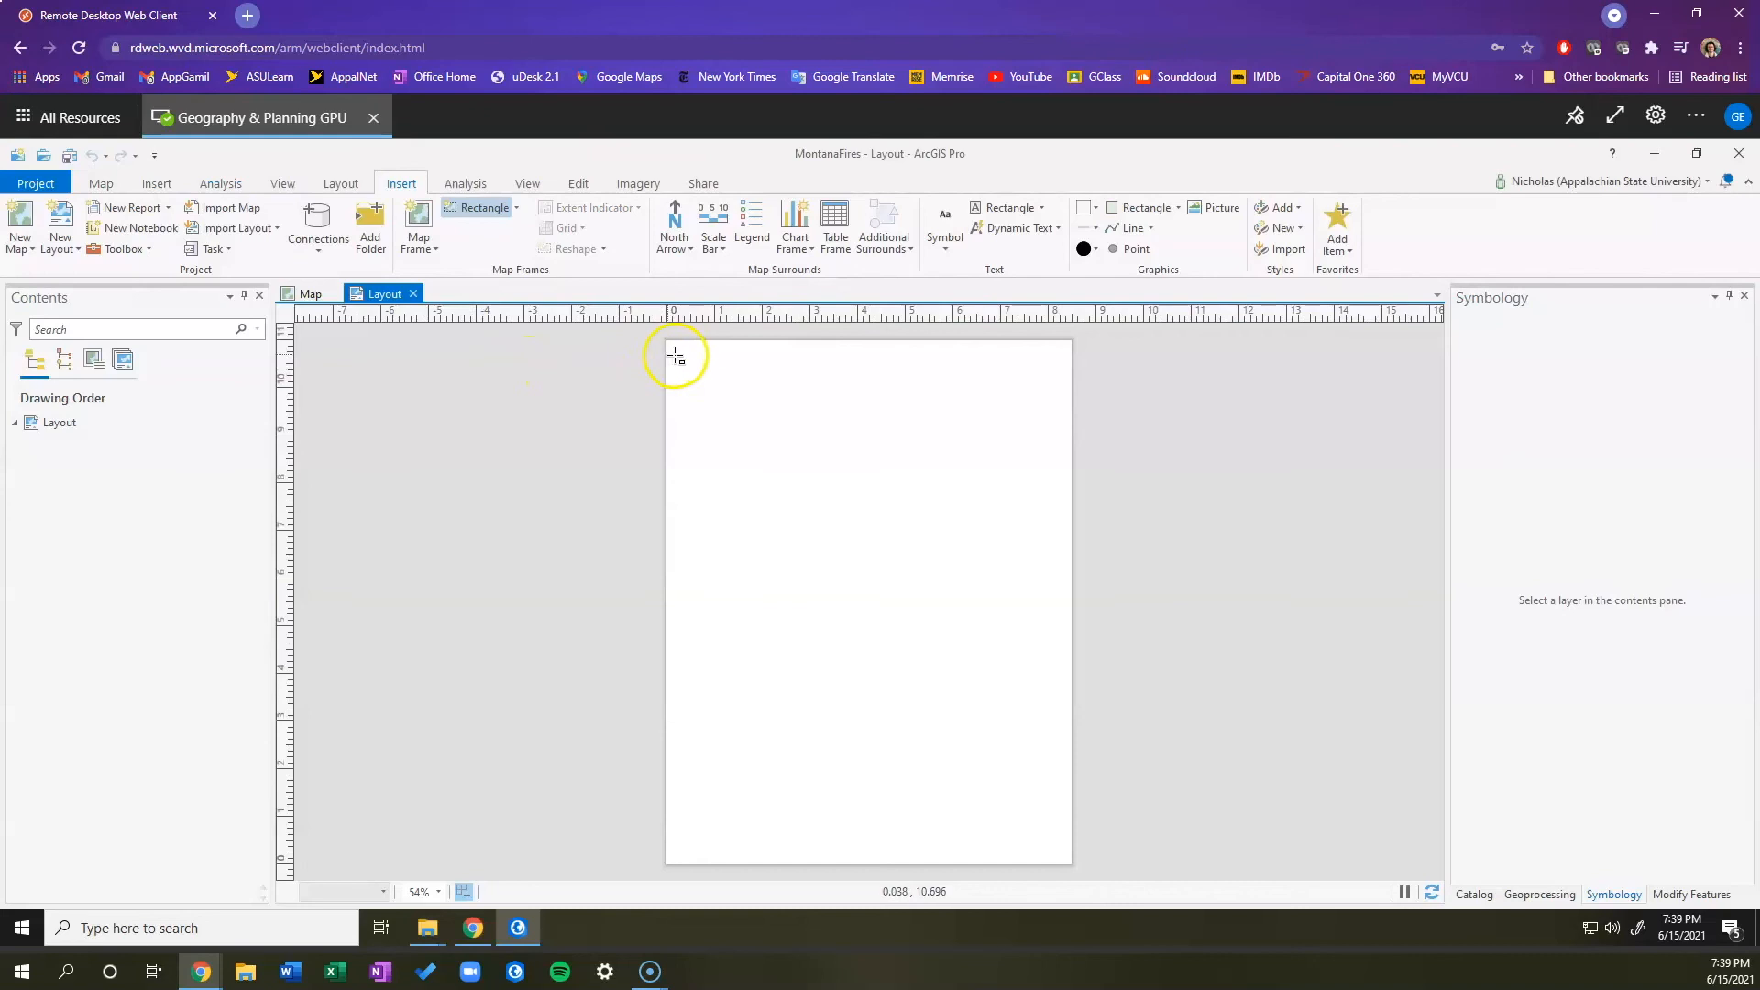
left_click_drag(686, 364, 1055, 827)
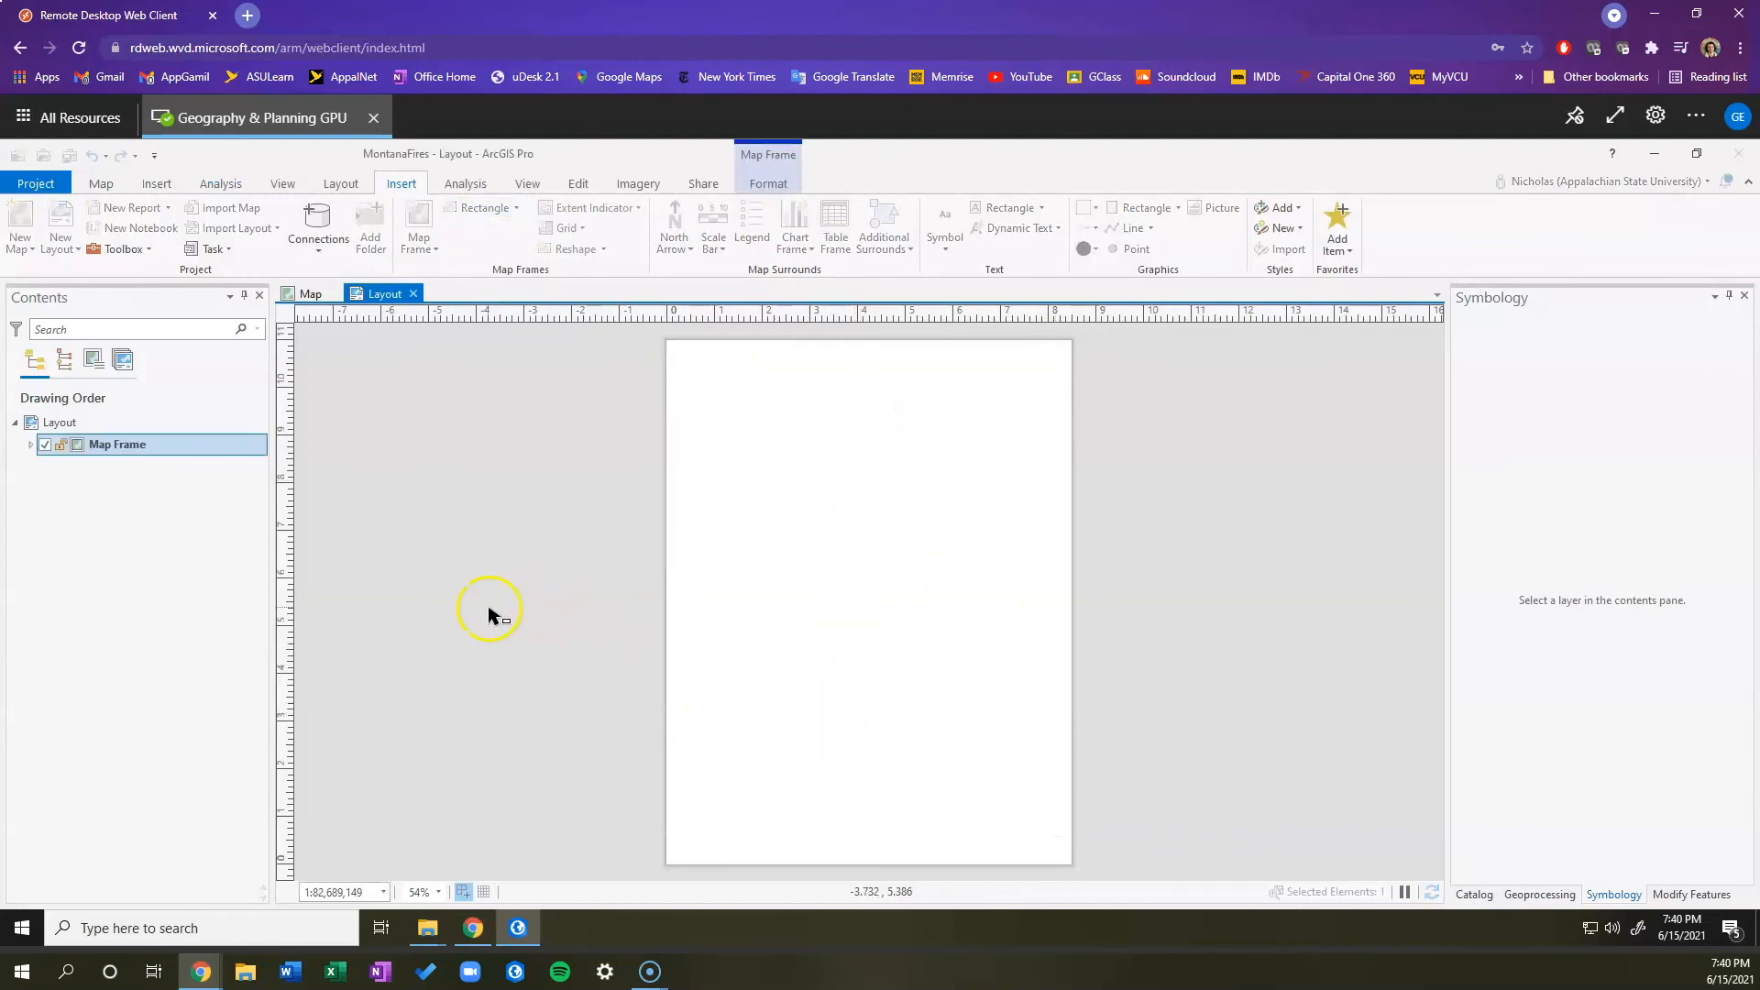
left_click(43, 946)
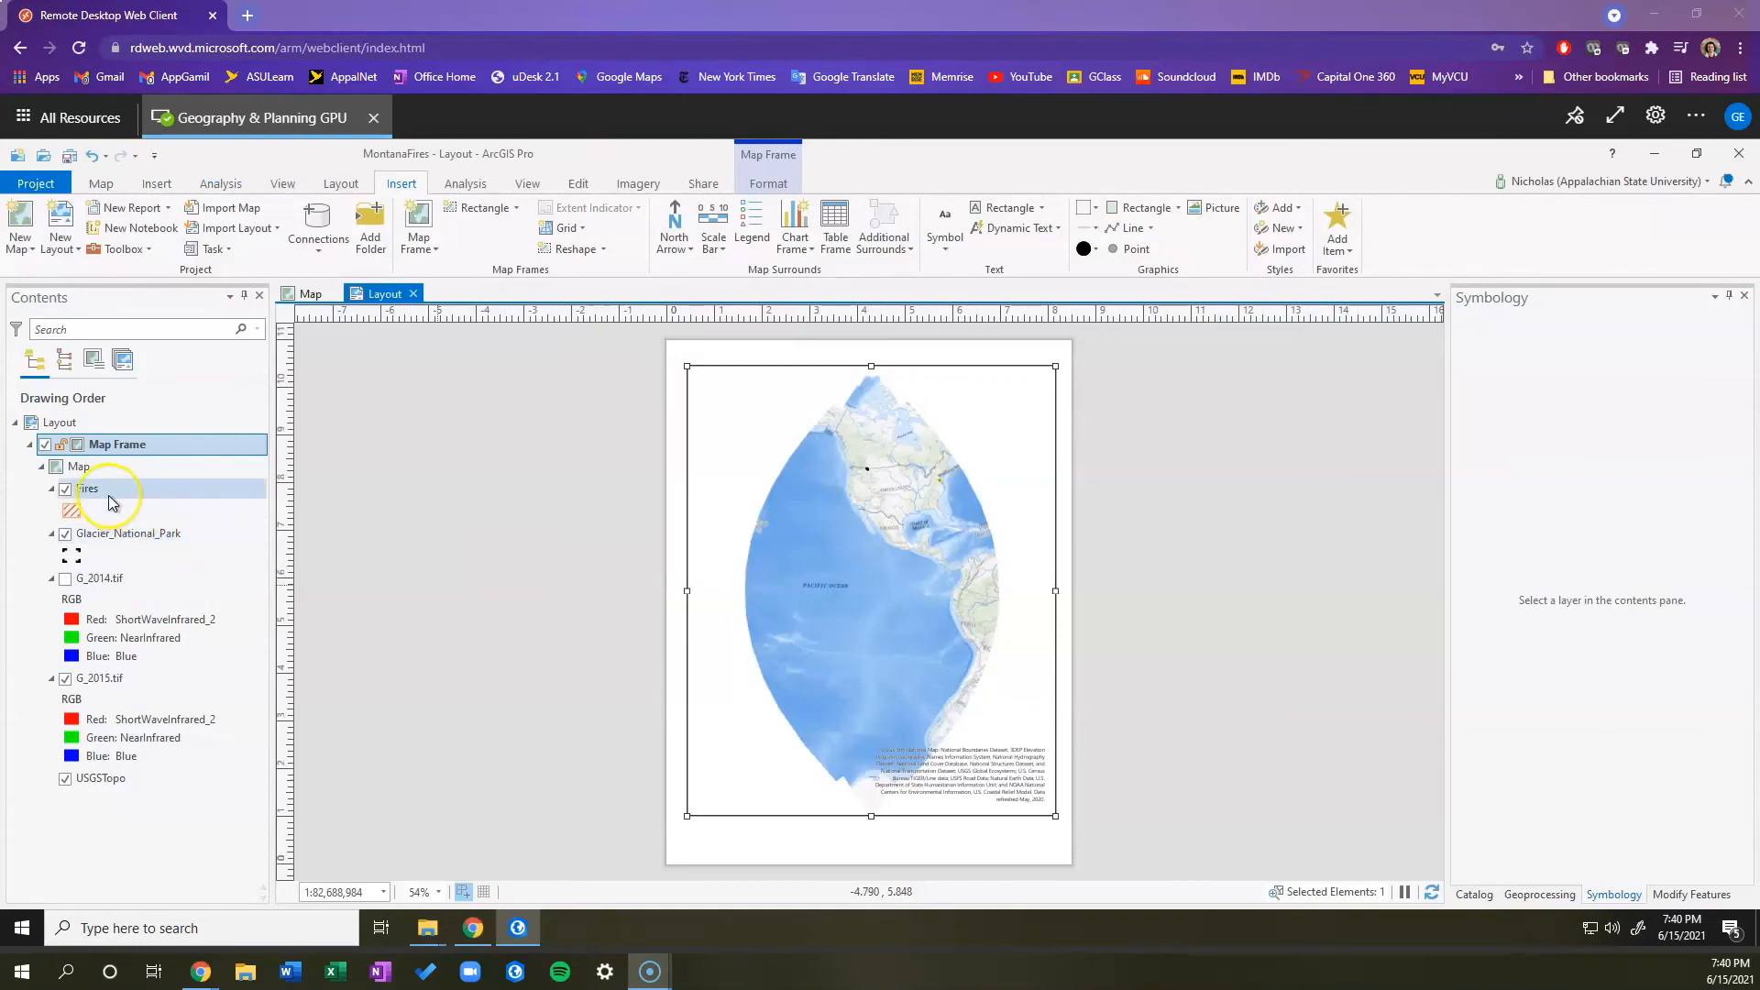
Step: Zoom the layout's map frame to the extent of the Fires layer
left_click(31, 446)
left_click(31, 446)
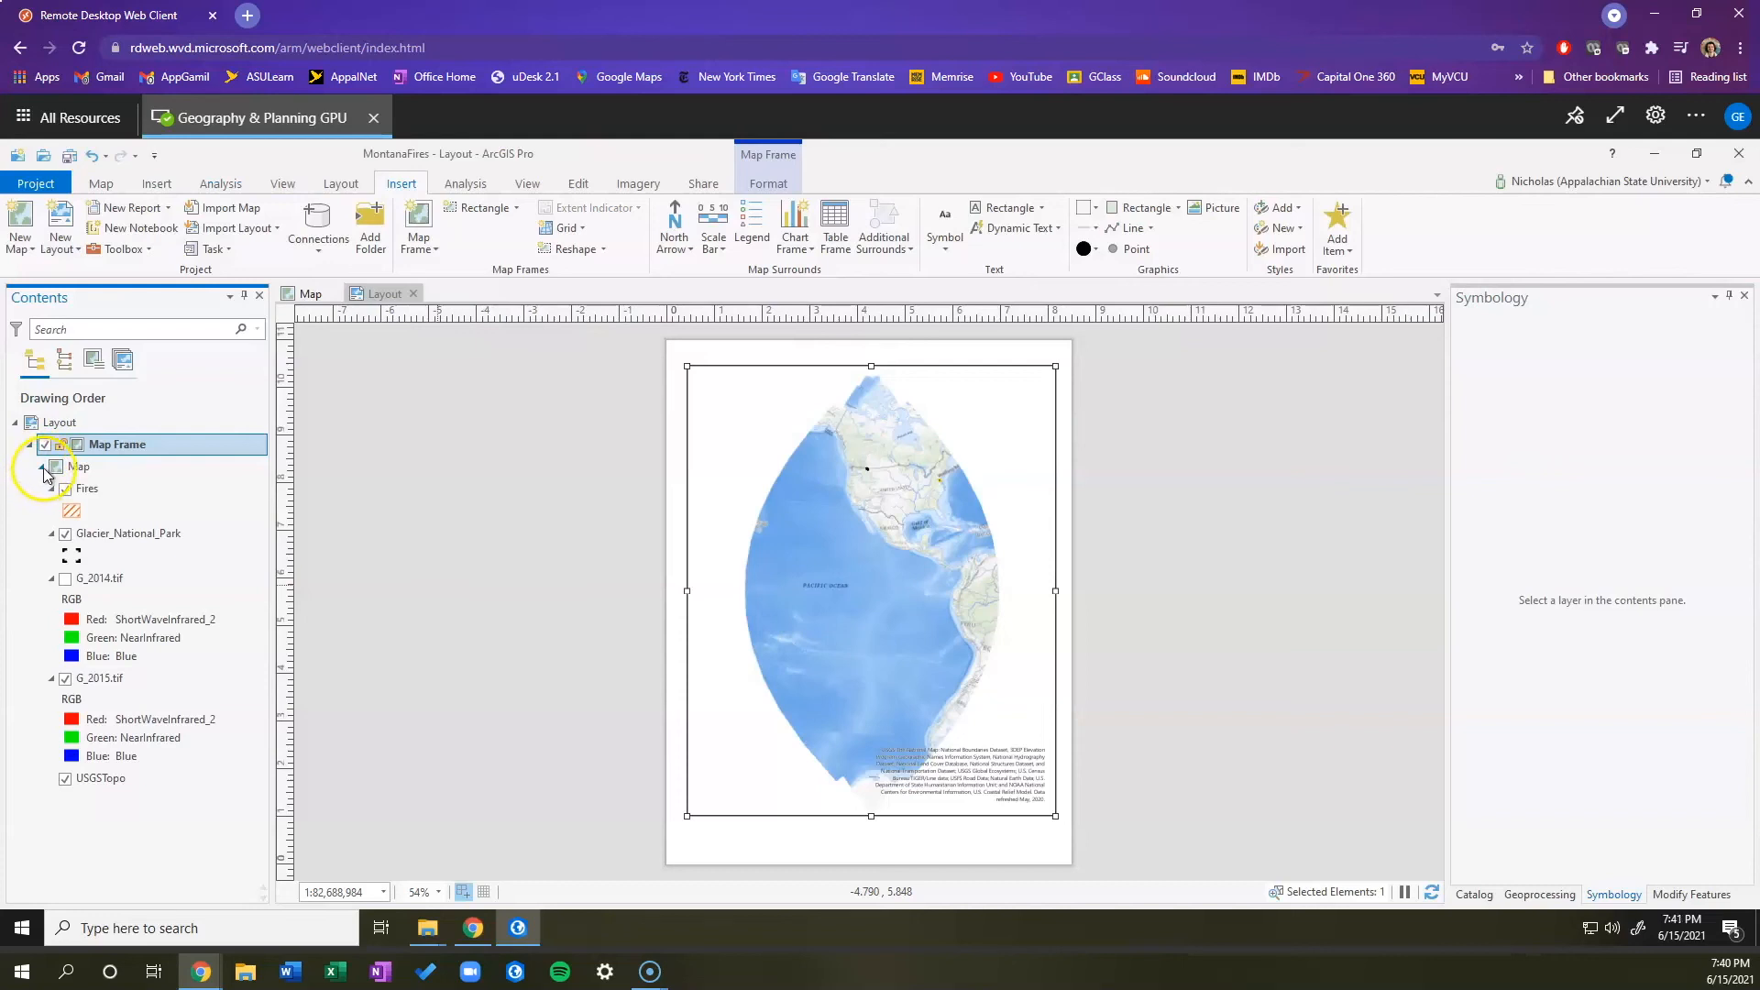
left_click(43, 469)
left_click(45, 471)
left_click(87, 491)
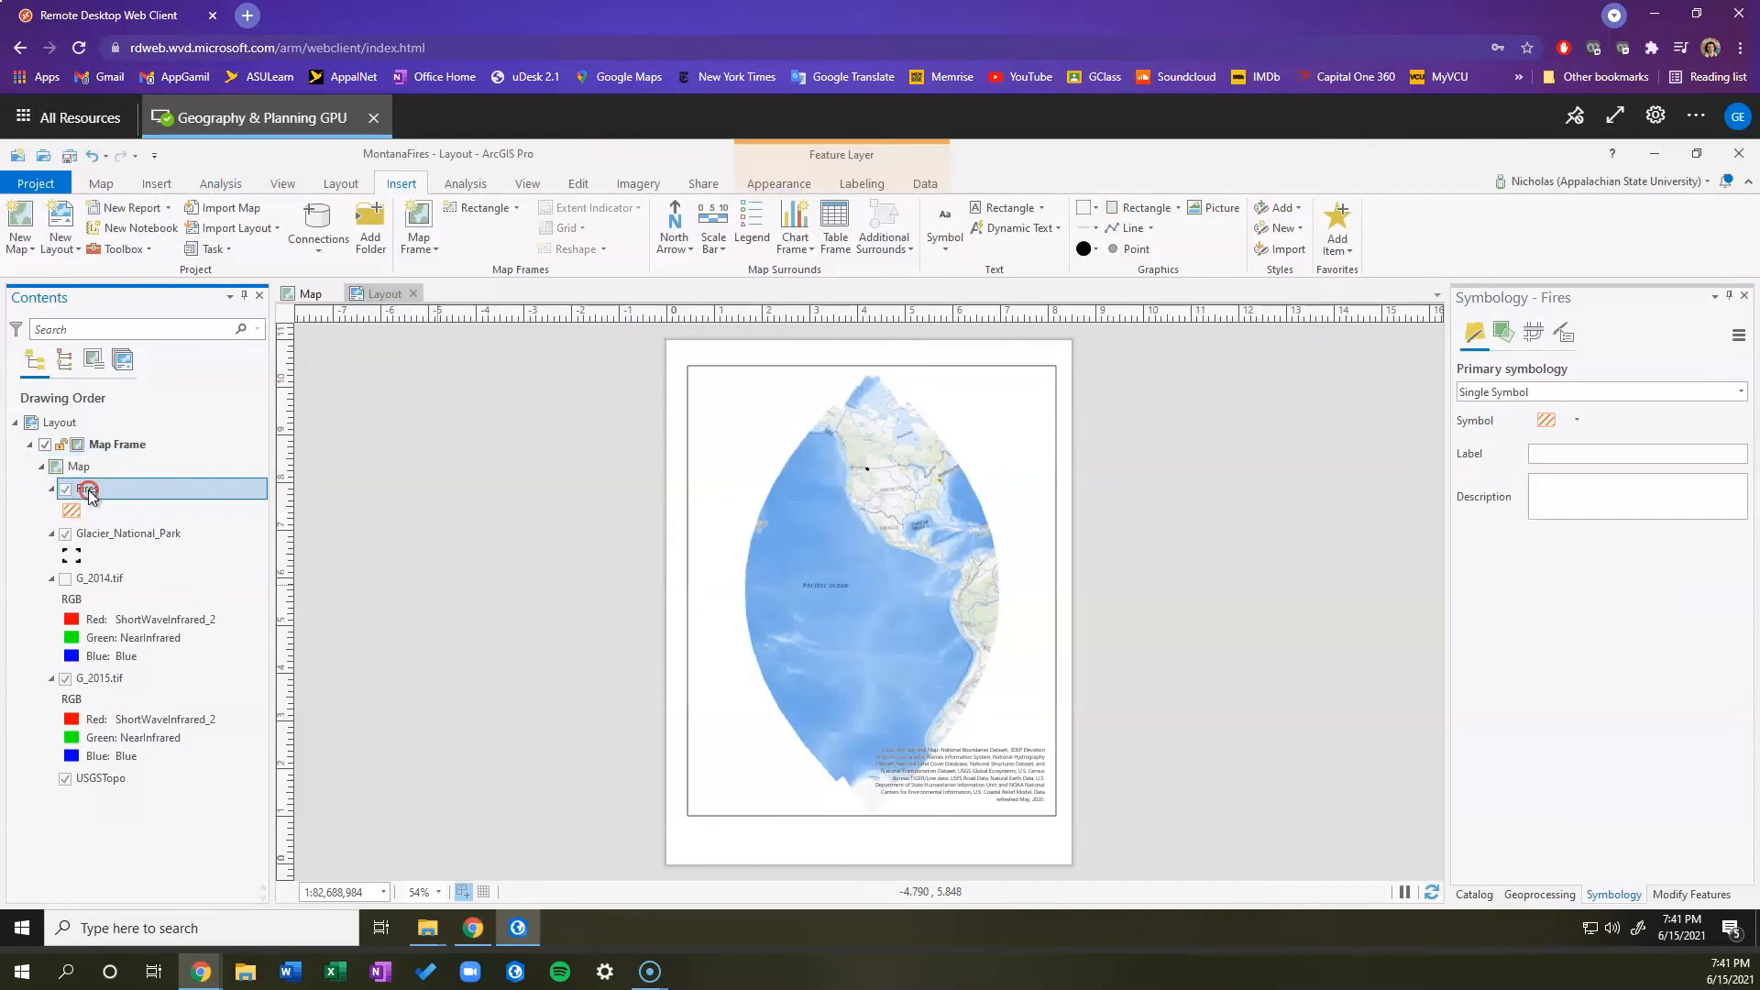
right_click(89, 495)
left_click(147, 566)
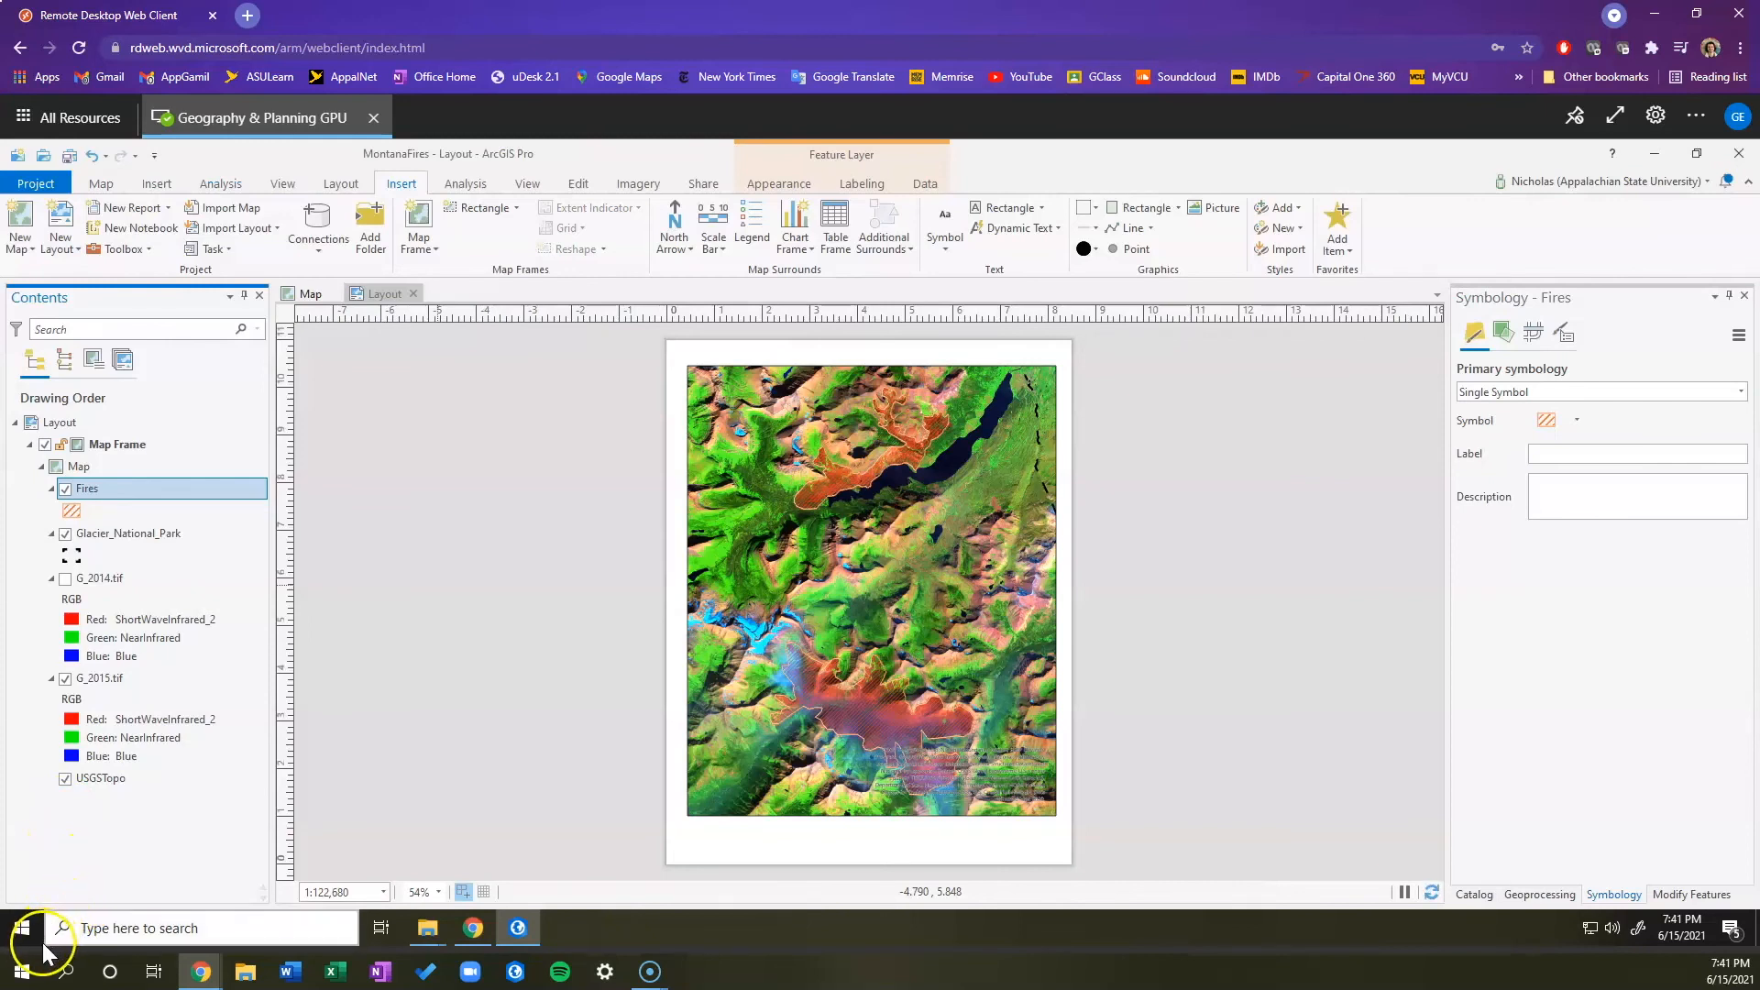
left_click(43, 941)
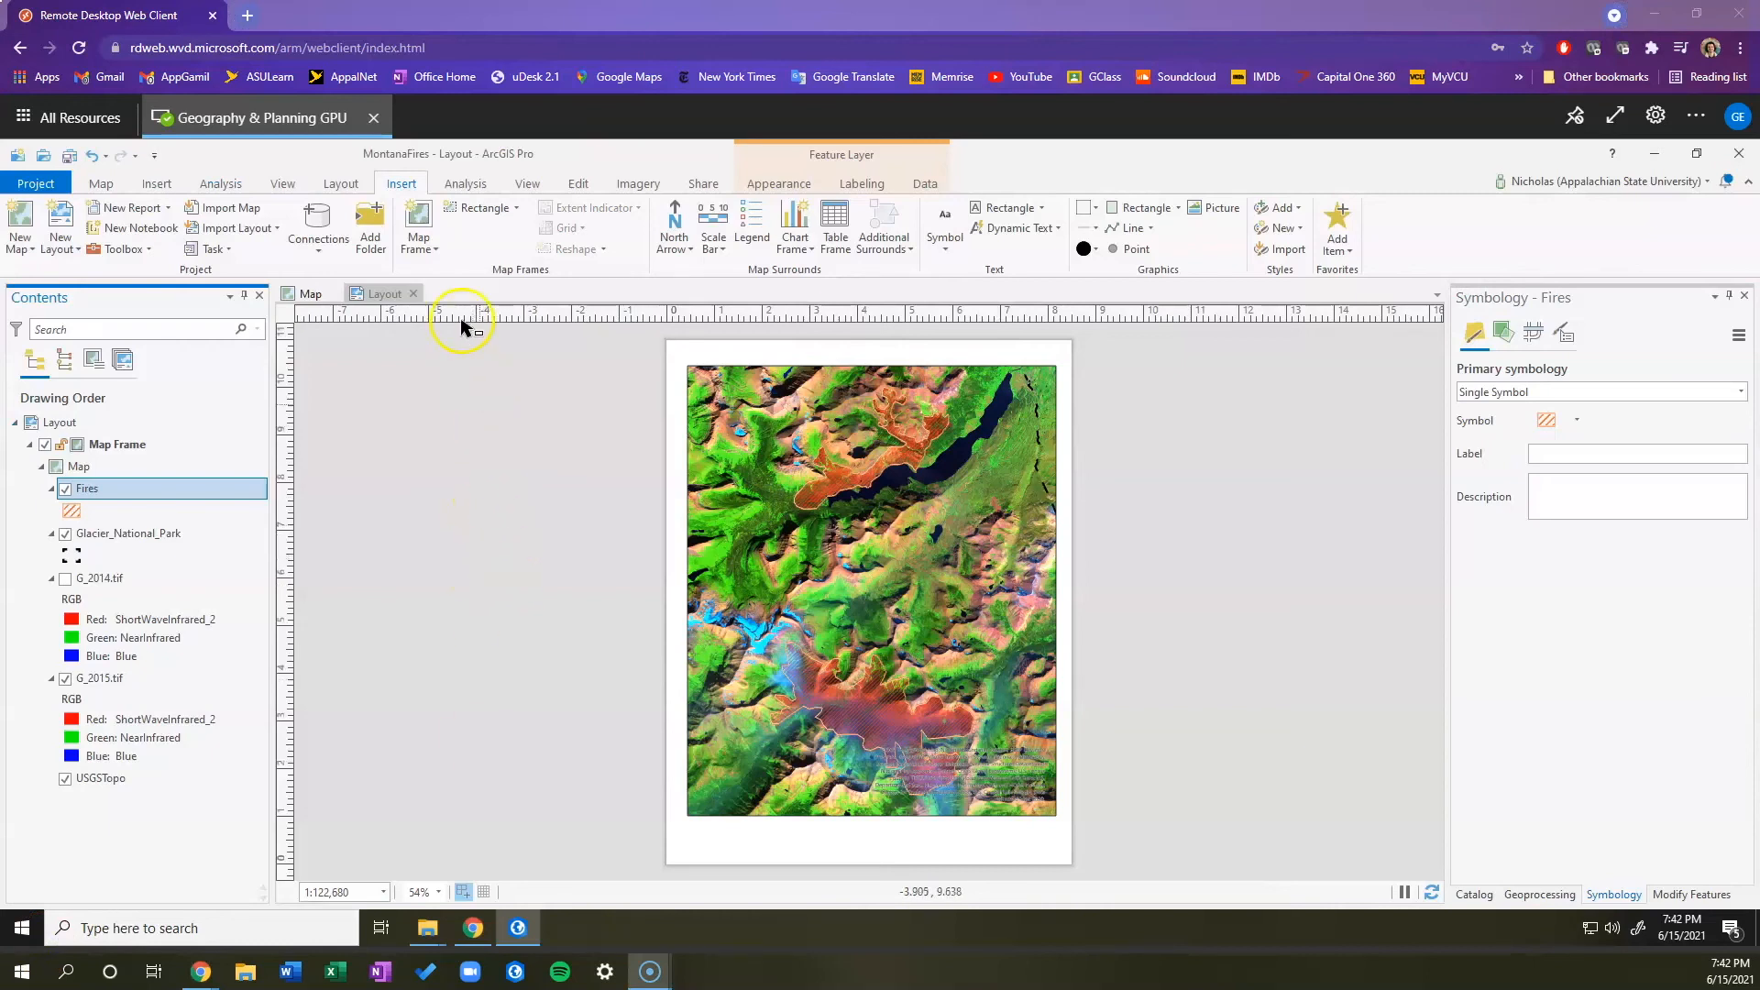
Step: Insert a second Default Extent map frame about 3 by 3.3 inches in the page's lower-left corner as an inset
left_click(417, 249)
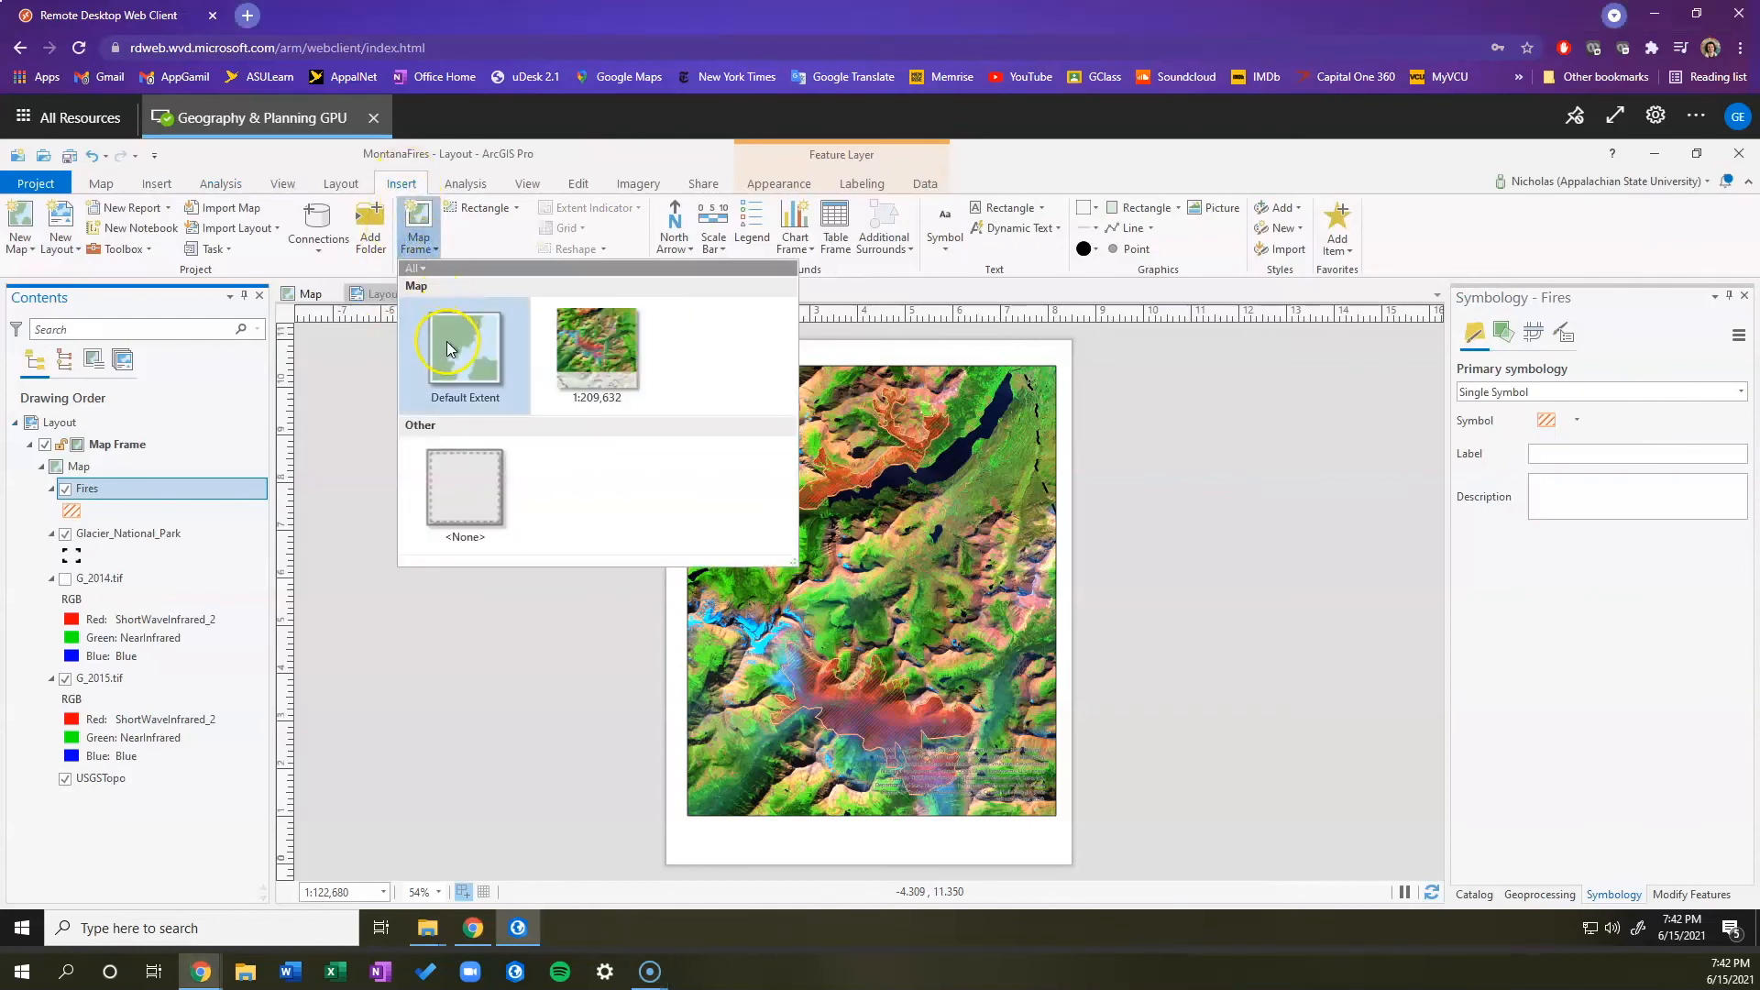
left_click(448, 347)
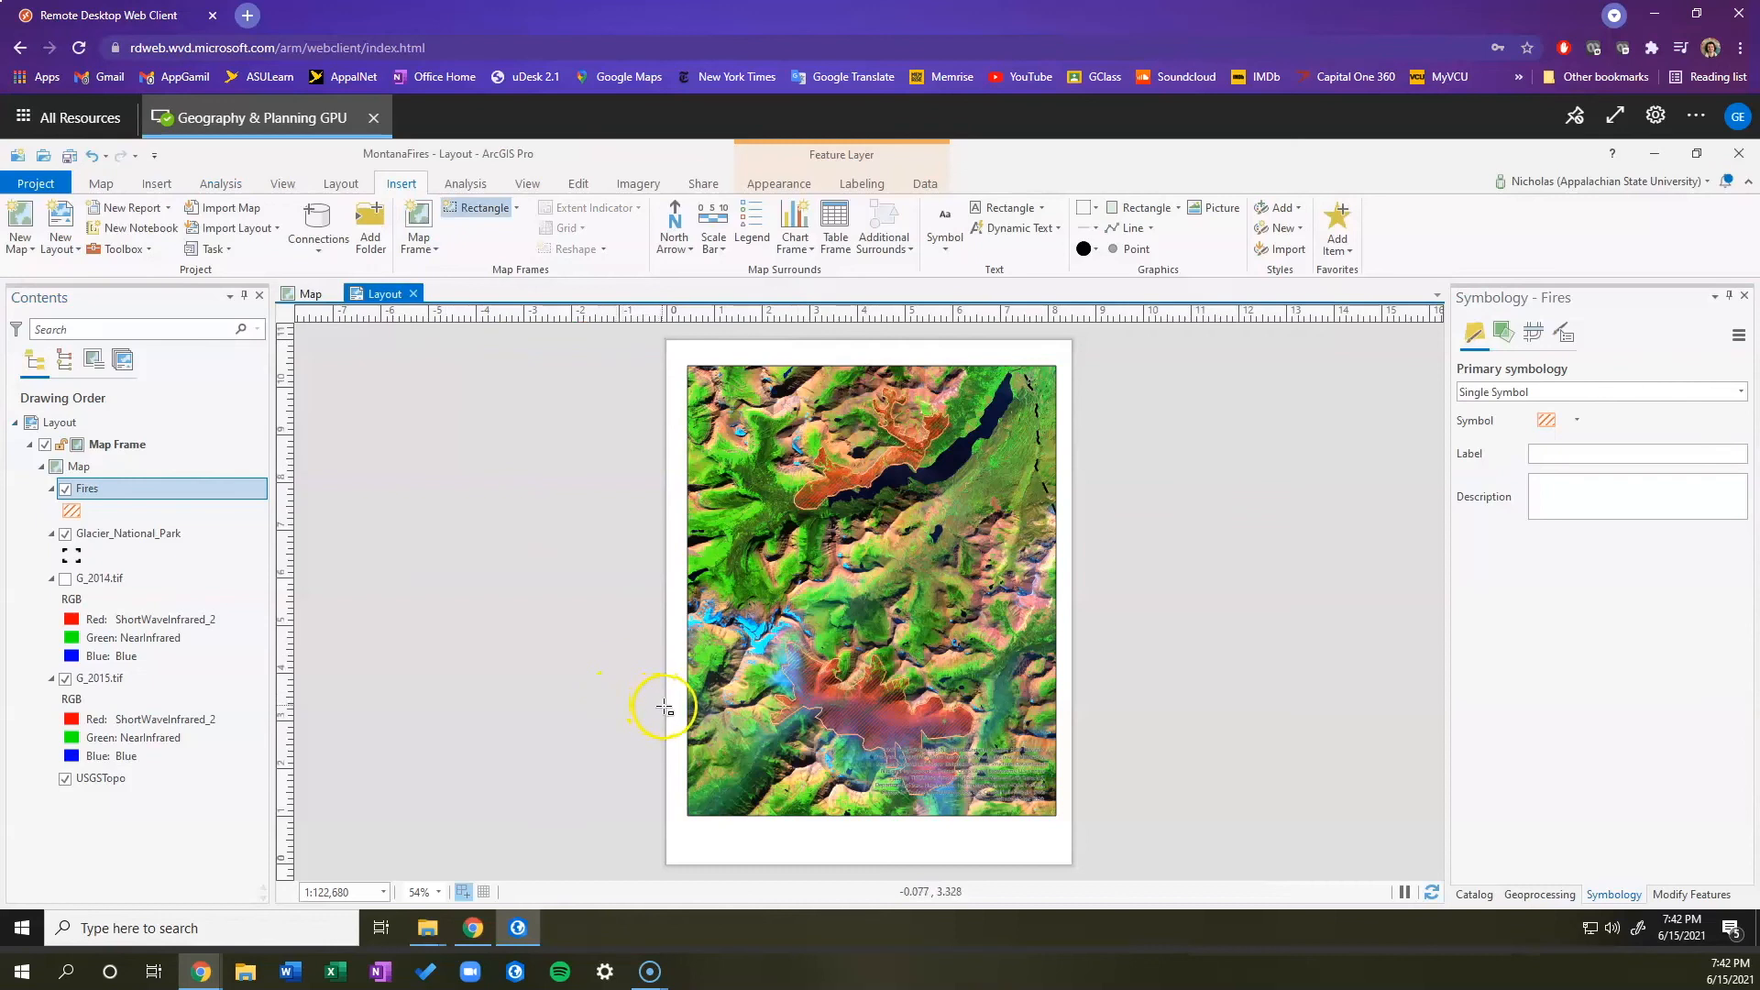
left_click_drag(756, 792, 810, 865)
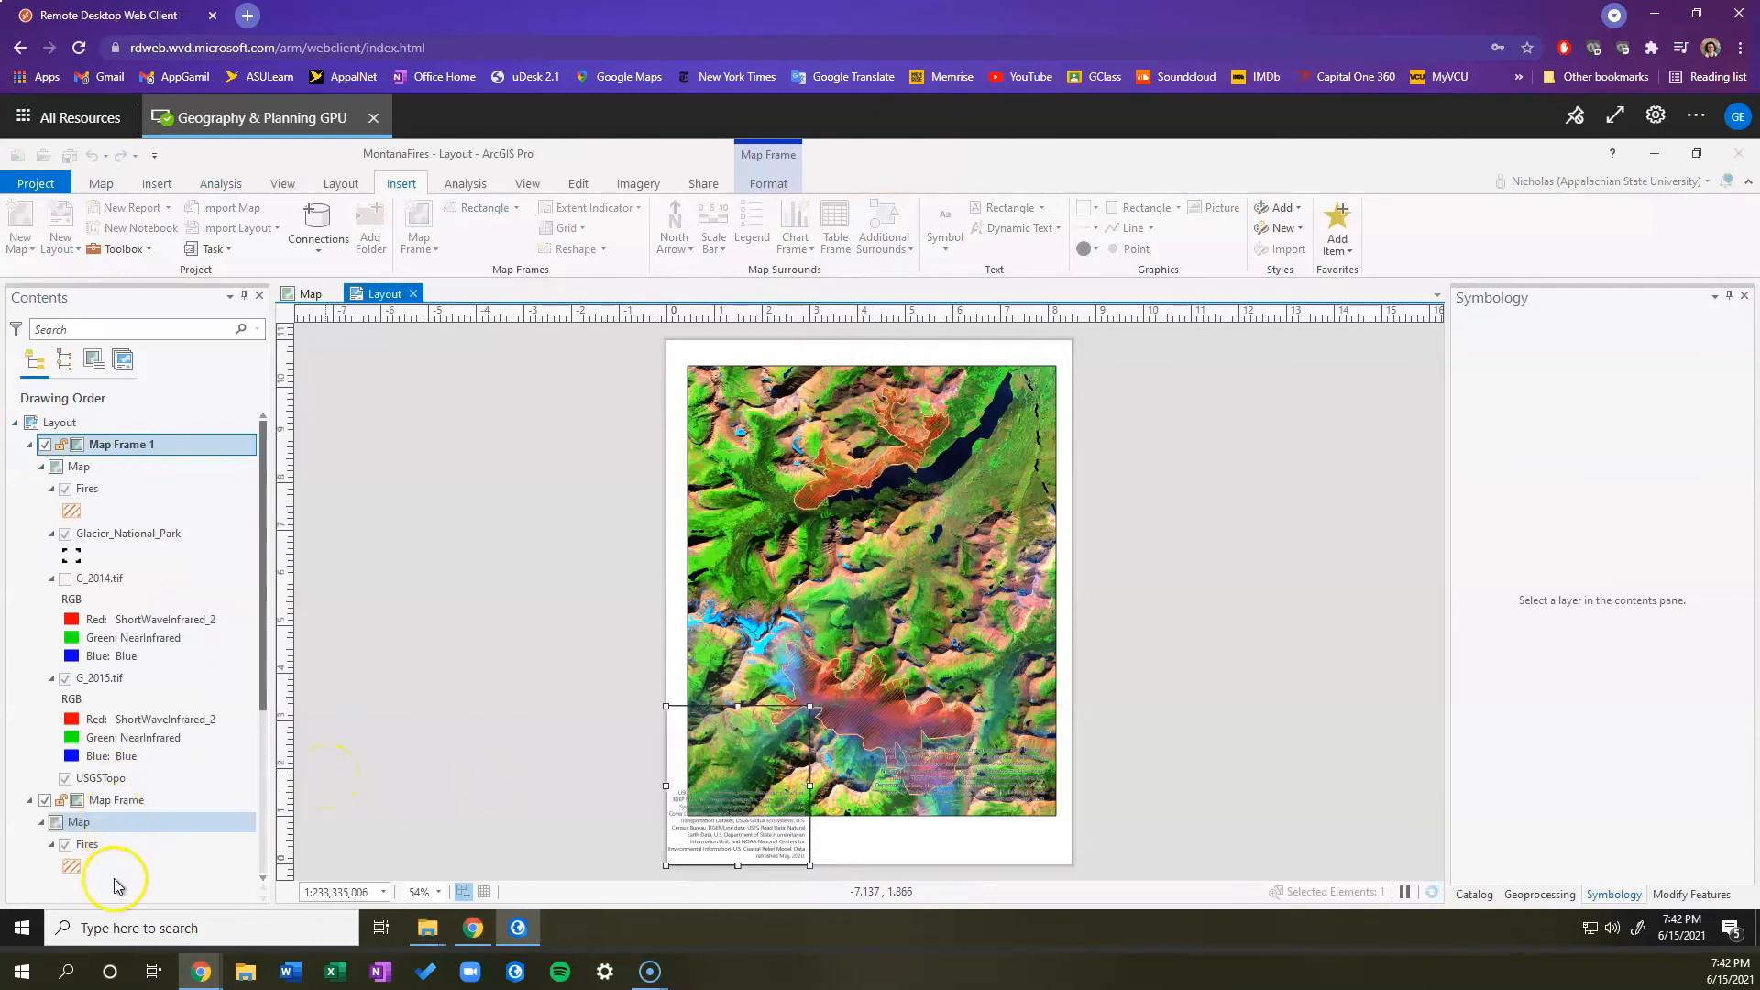
left_click(44, 946)
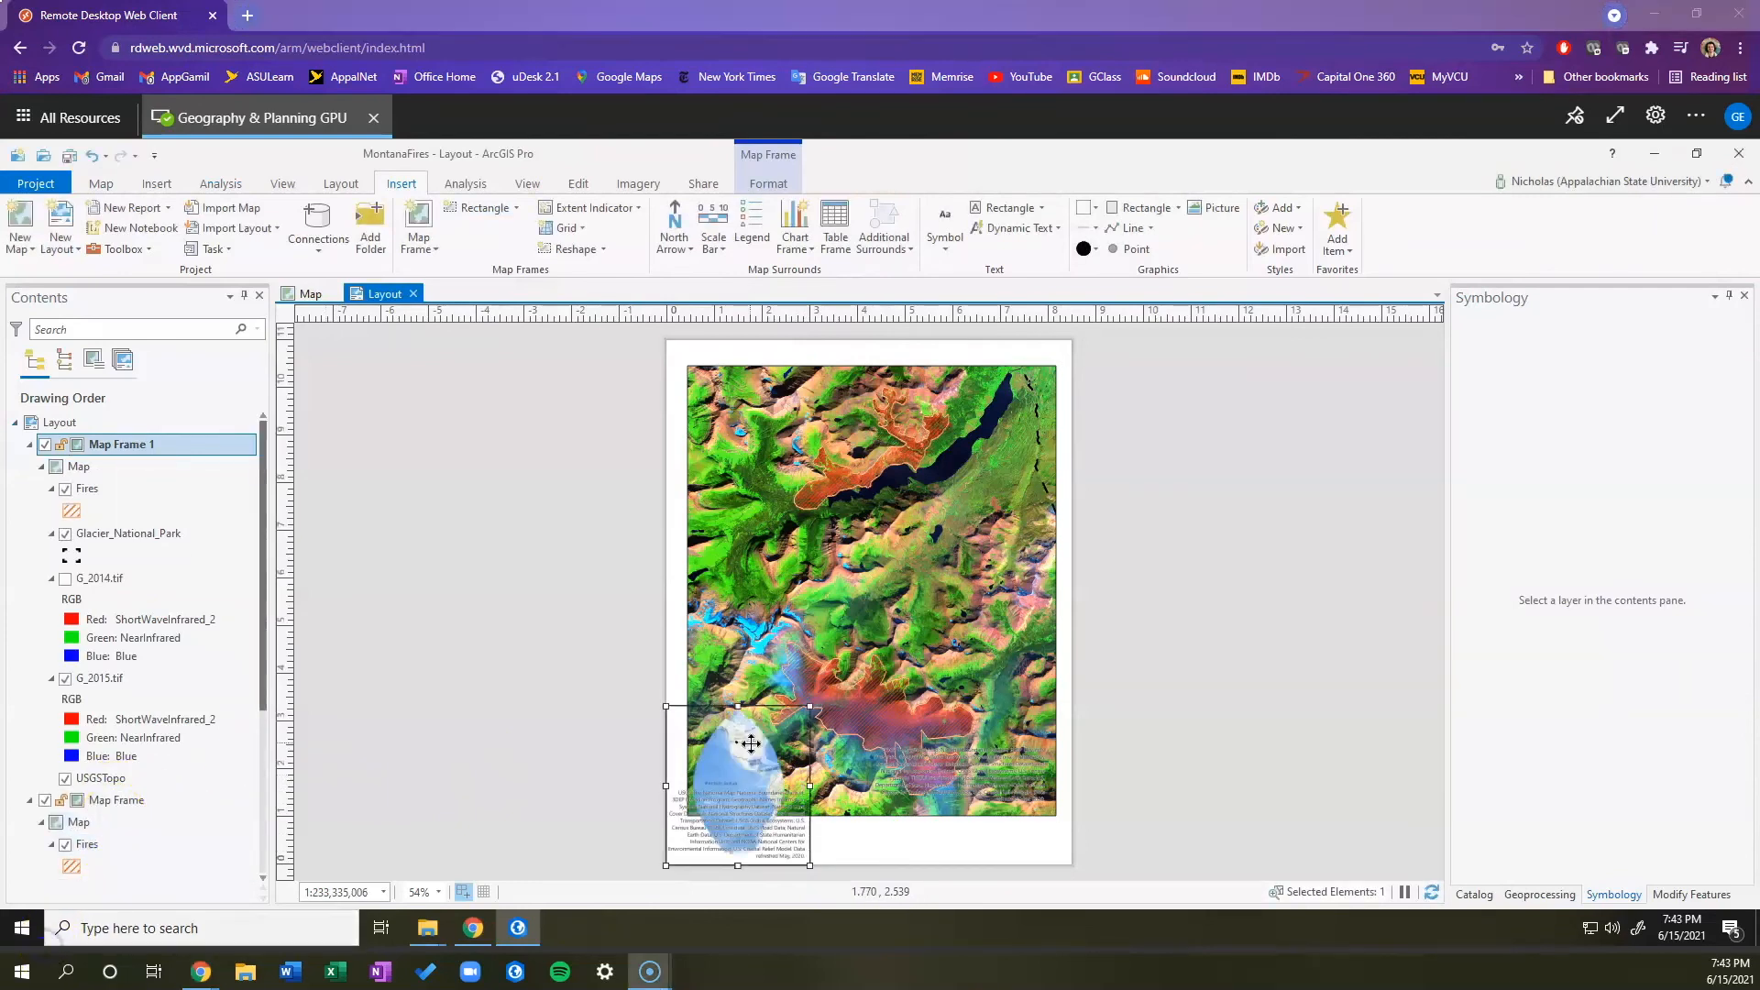
Step: Add an extent indicator to the inset map frame showing the extent of the main Map Frame
left_click(748, 762)
left_click(641, 208)
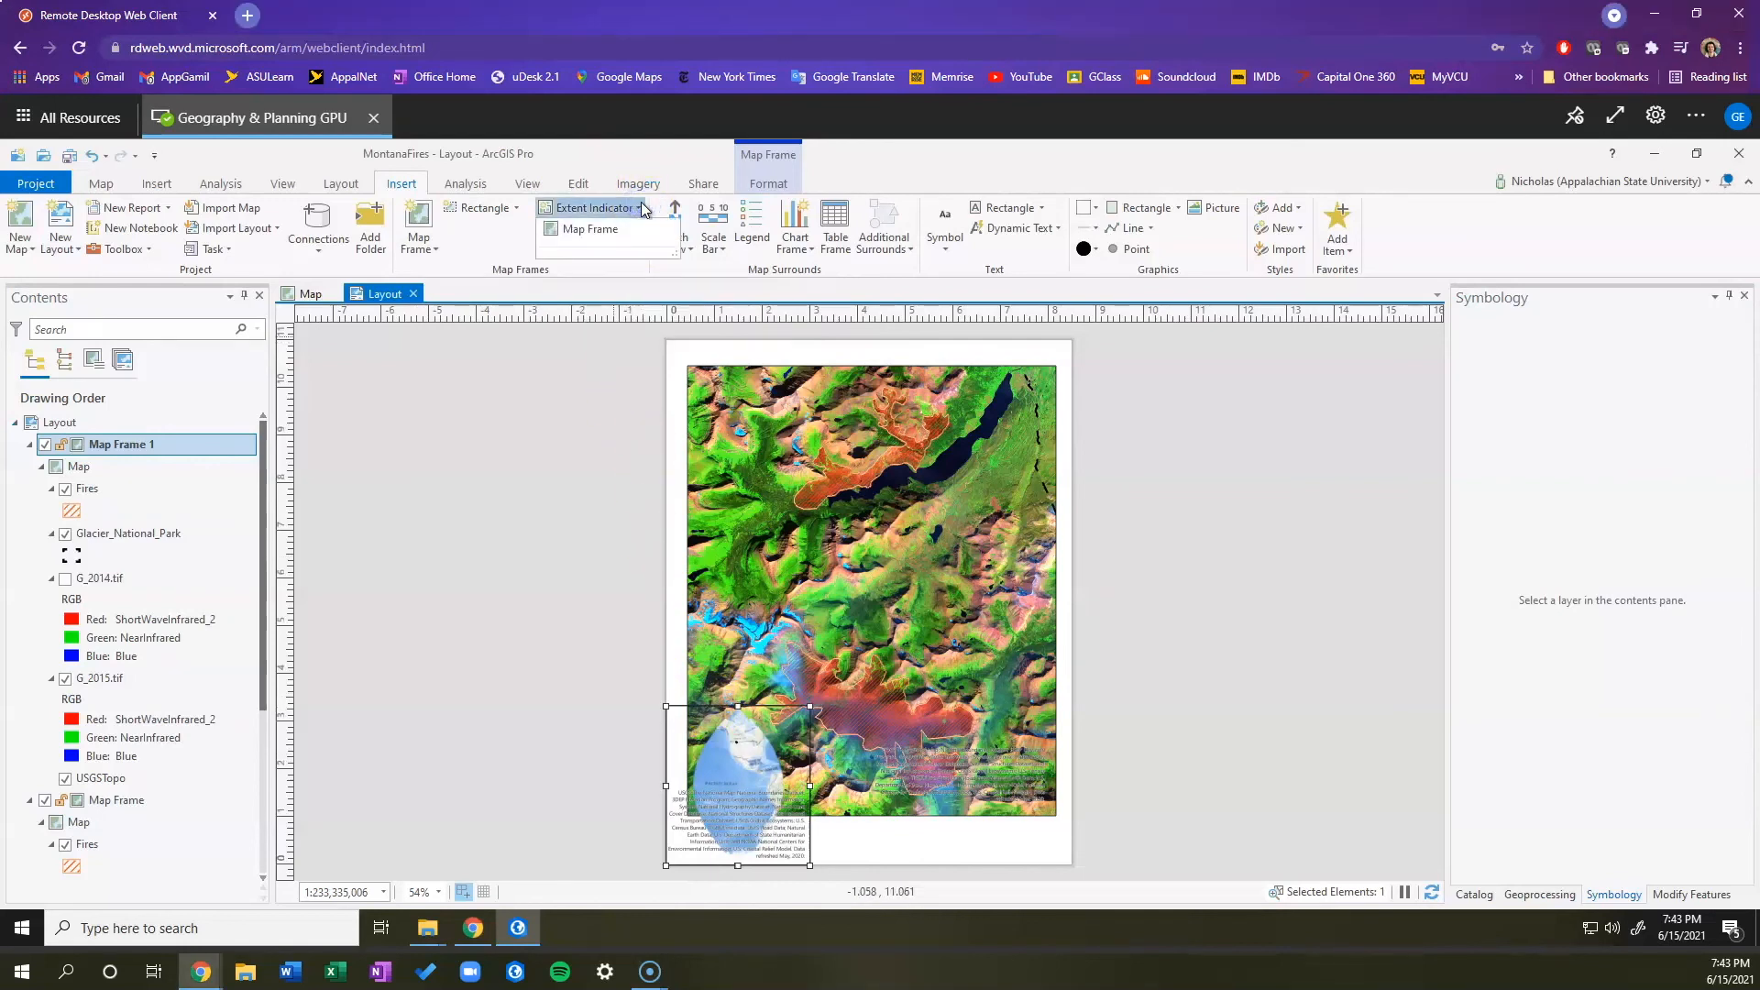
left_click(631, 230)
left_click(502, 503)
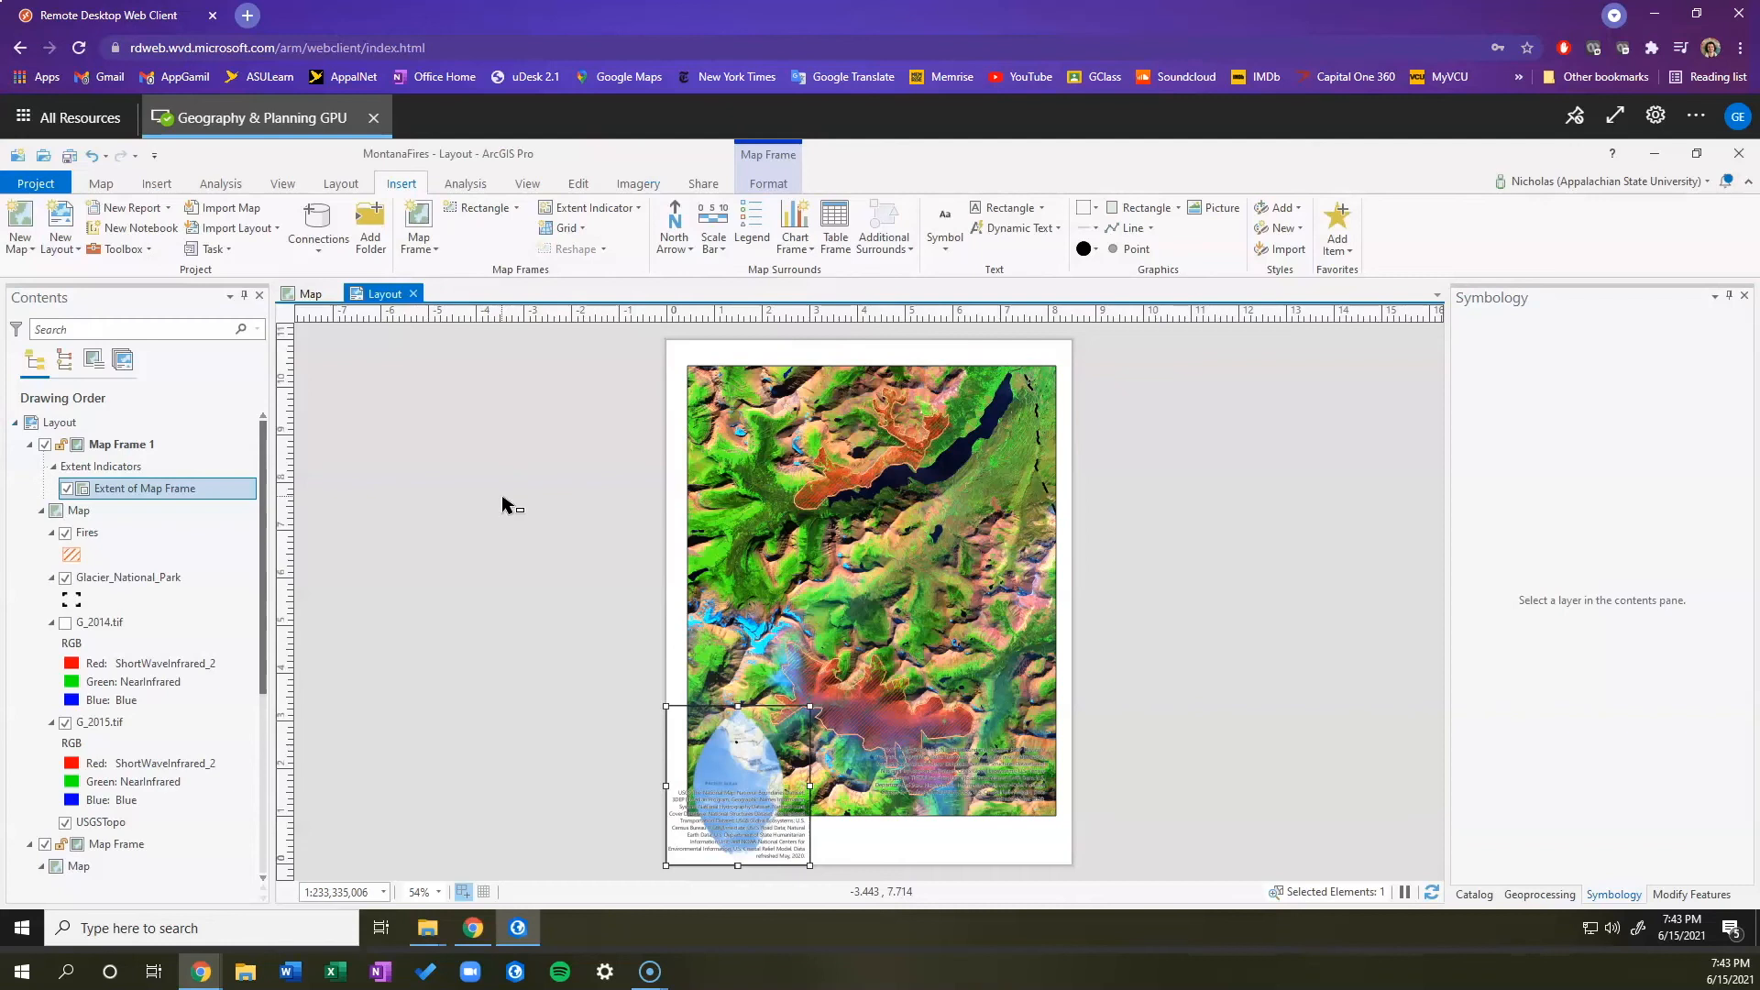
left_click(376, 809)
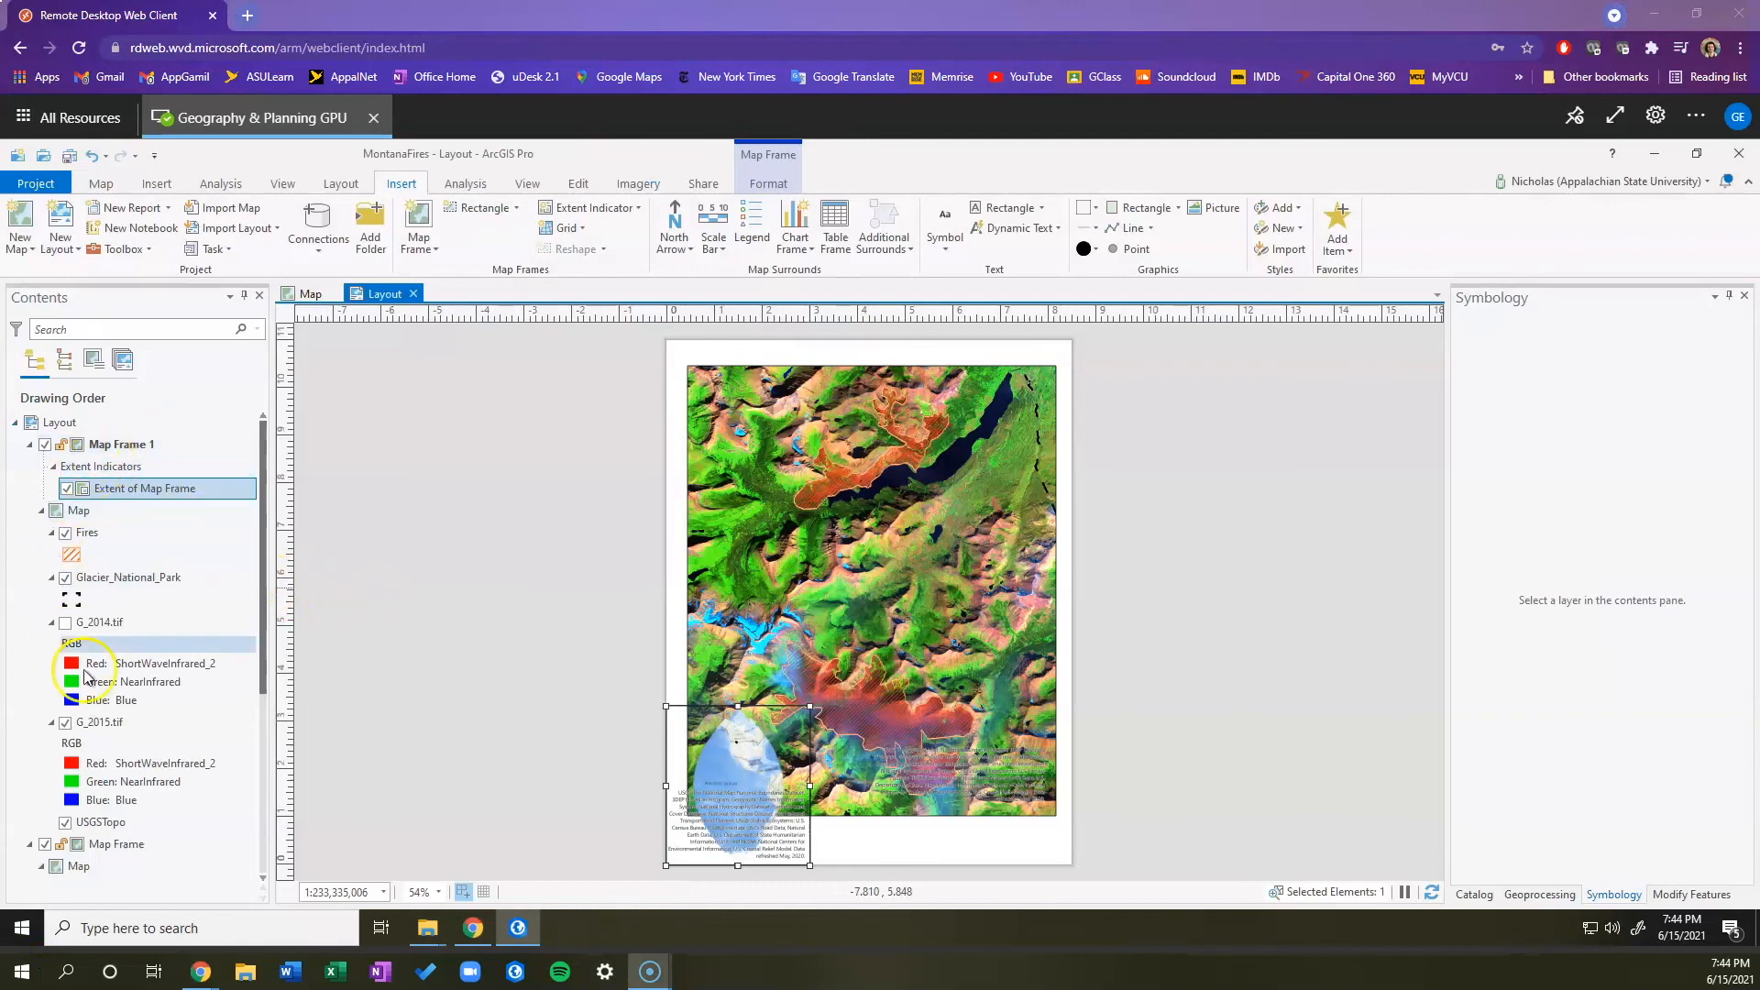
Step: Zoom the inset map frame to the Glacier_National_Park layer
left_click(139, 577)
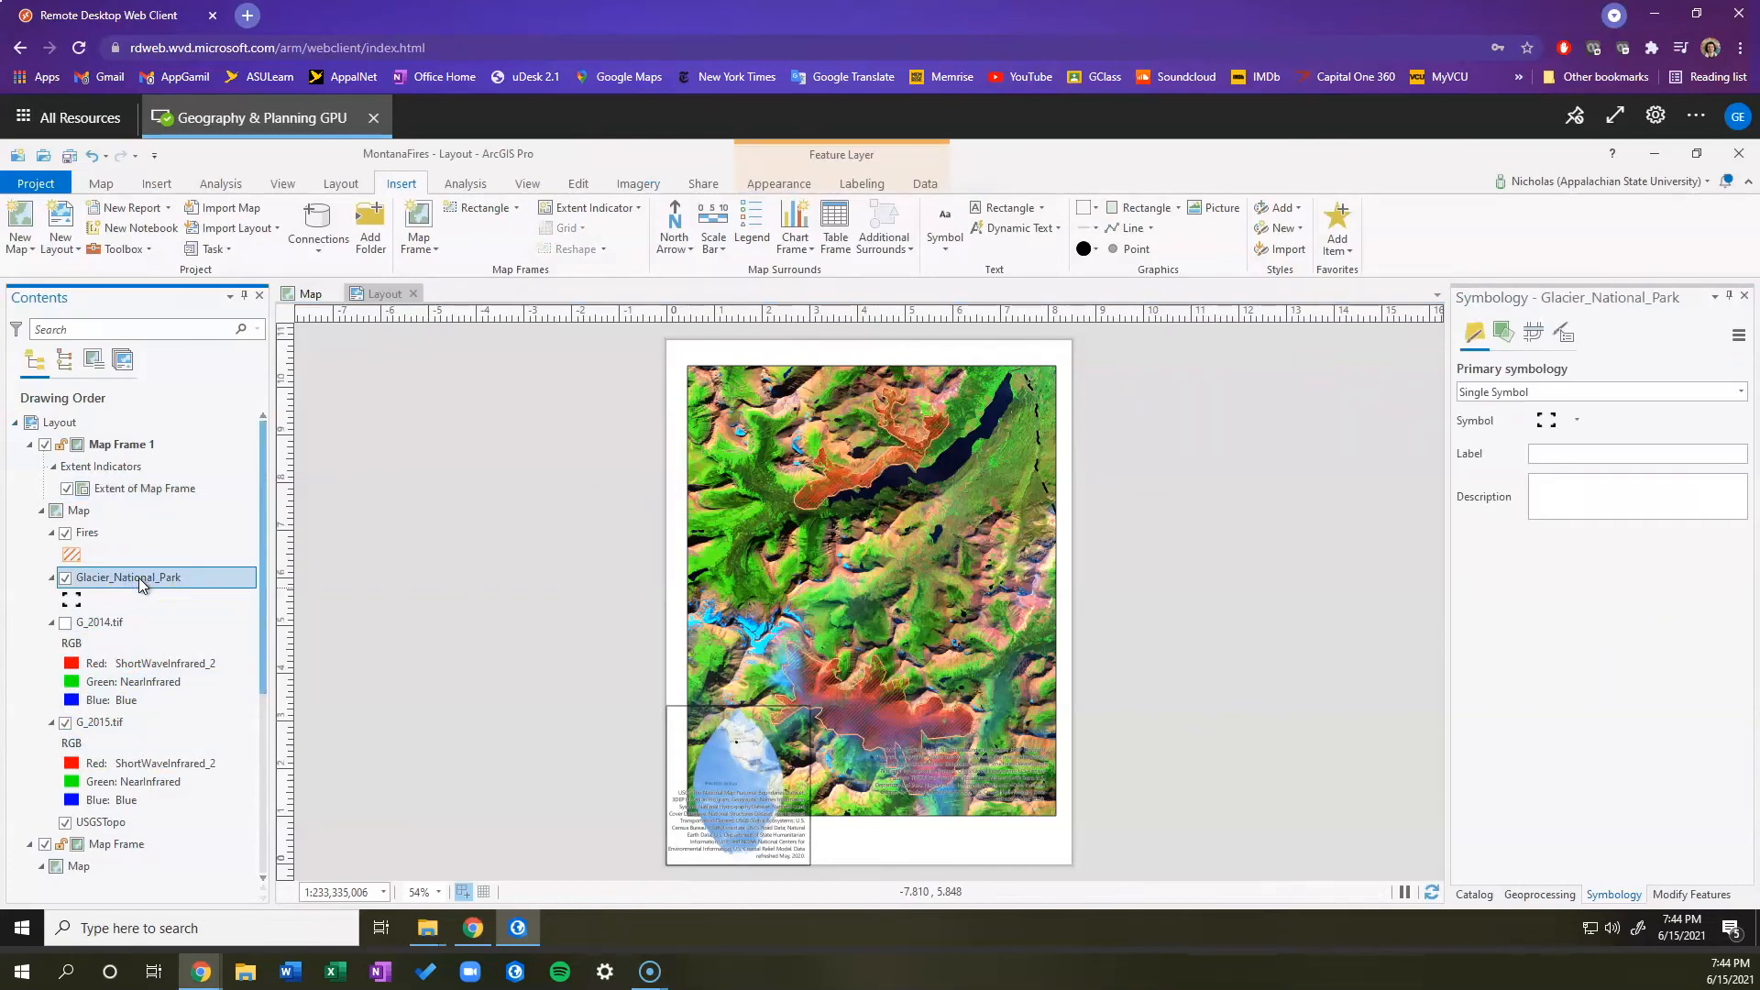
right_click(139, 577)
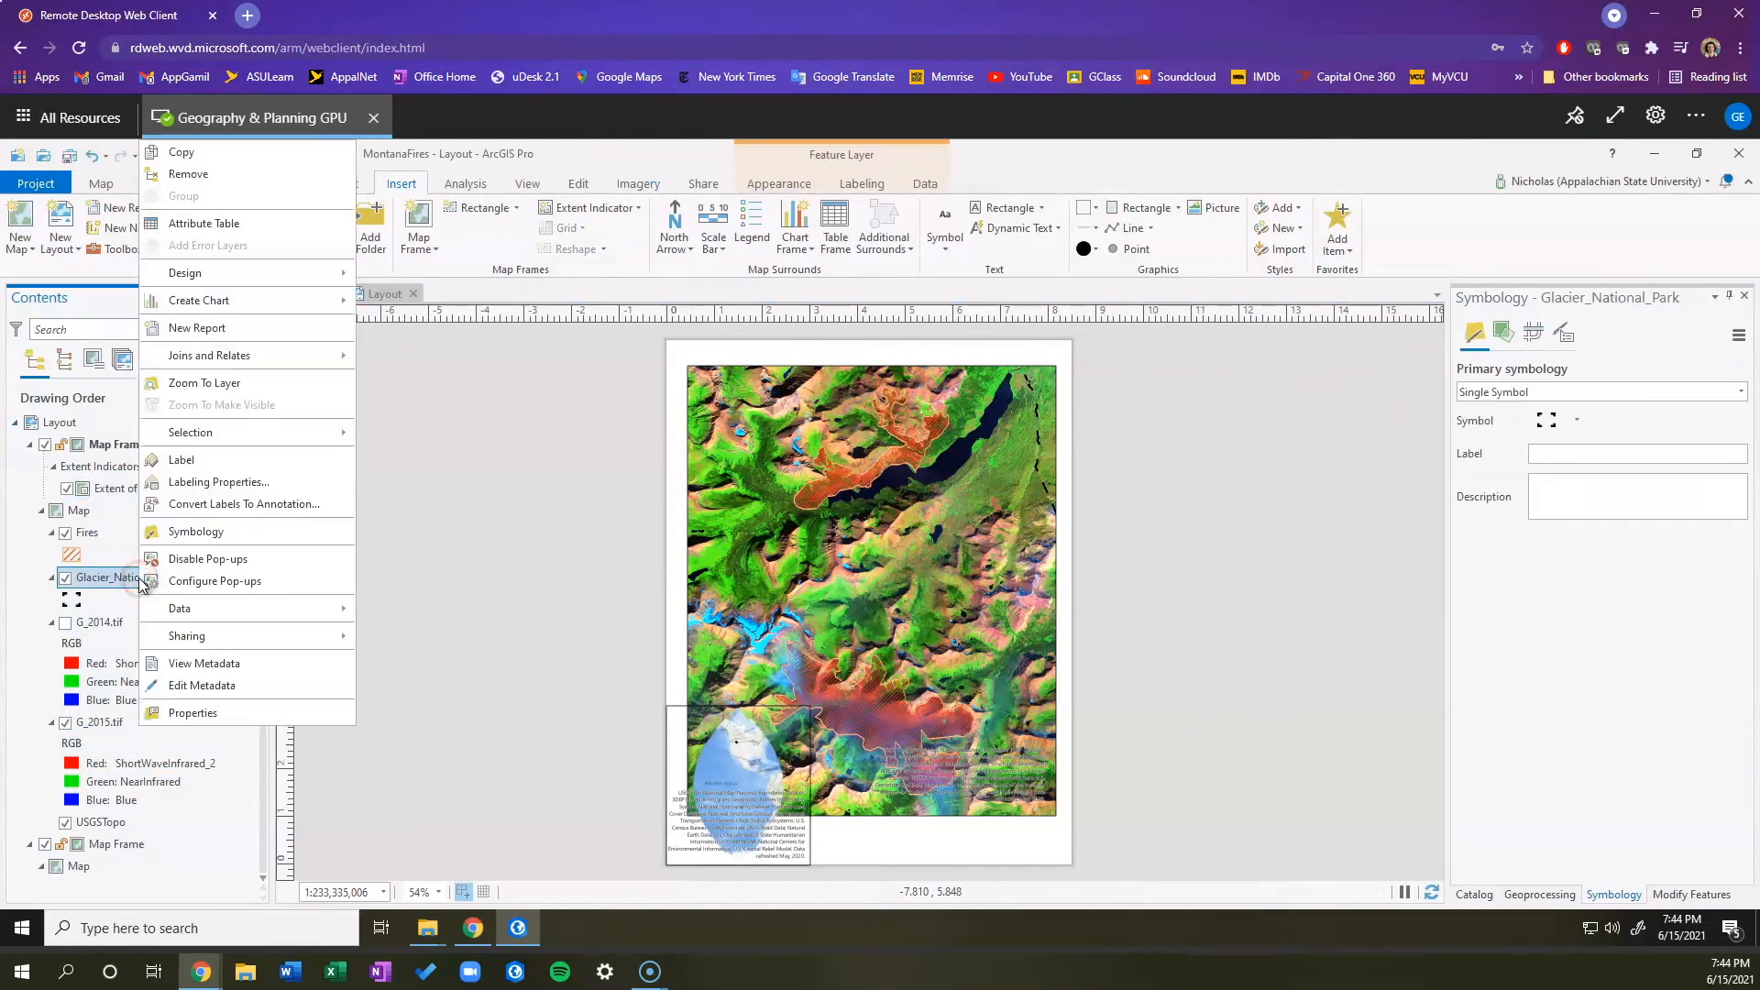
left_click(286, 385)
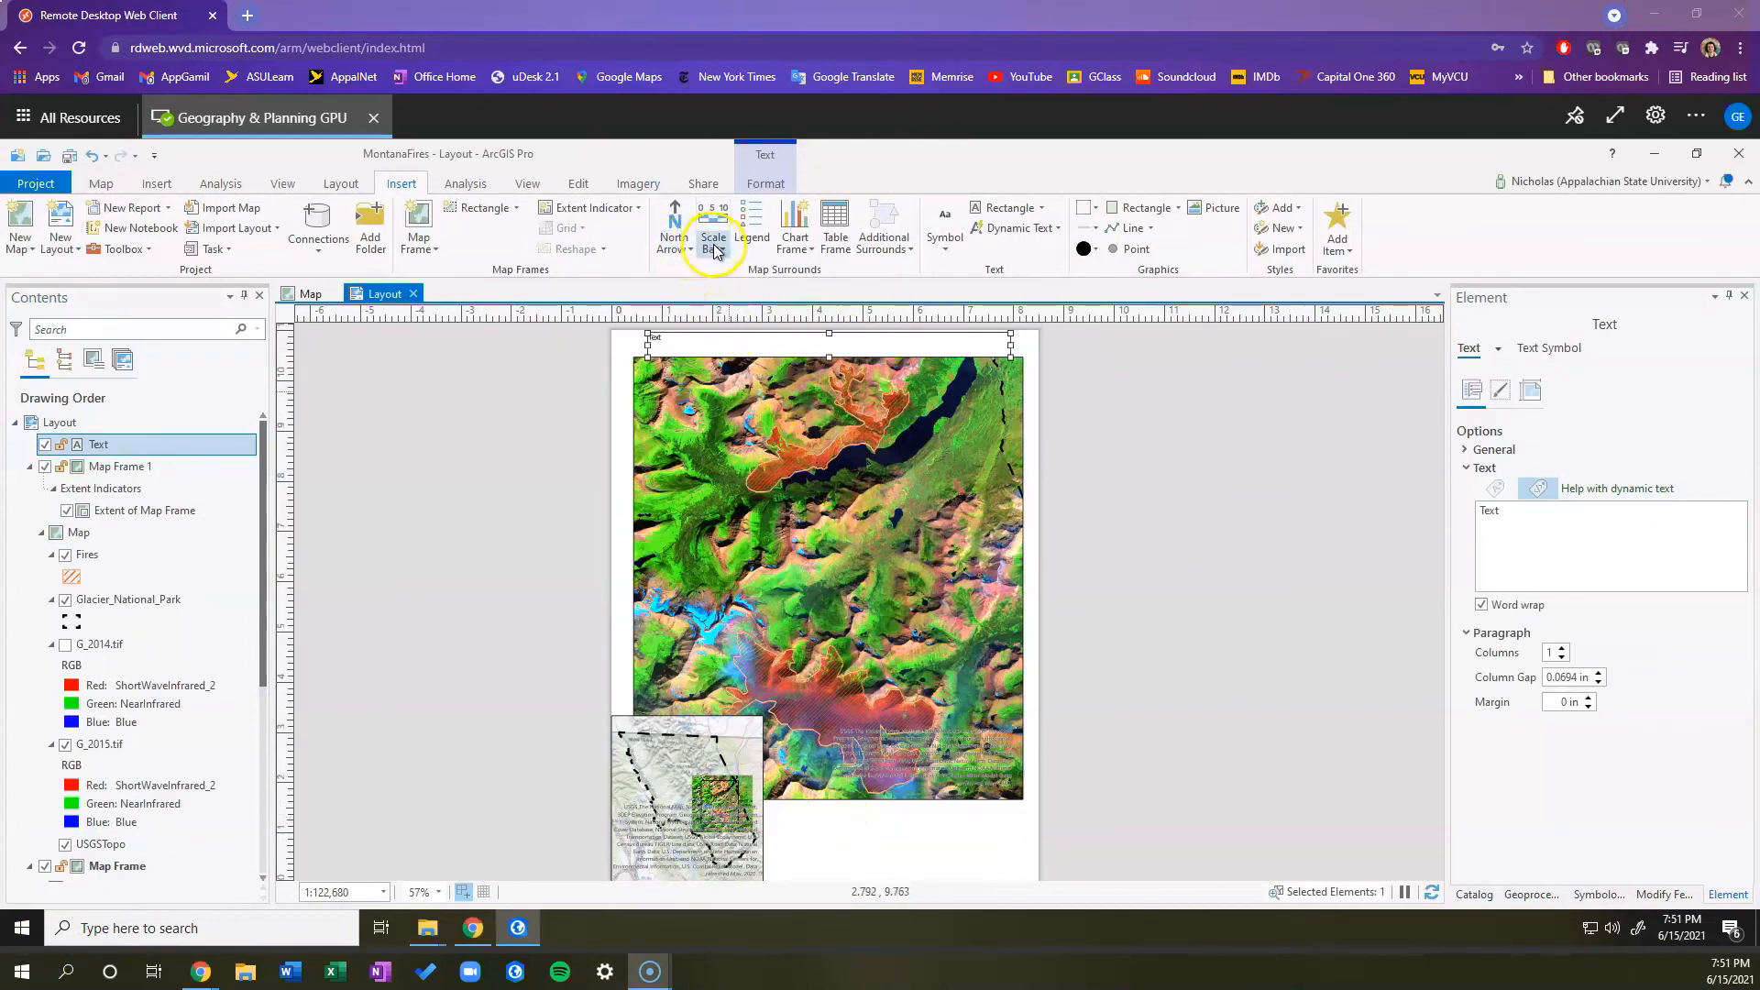
Step: Add a rectangle text paragraph in the blank area below the main map frame, beside the inset
left_click(751, 238)
left_click(803, 550)
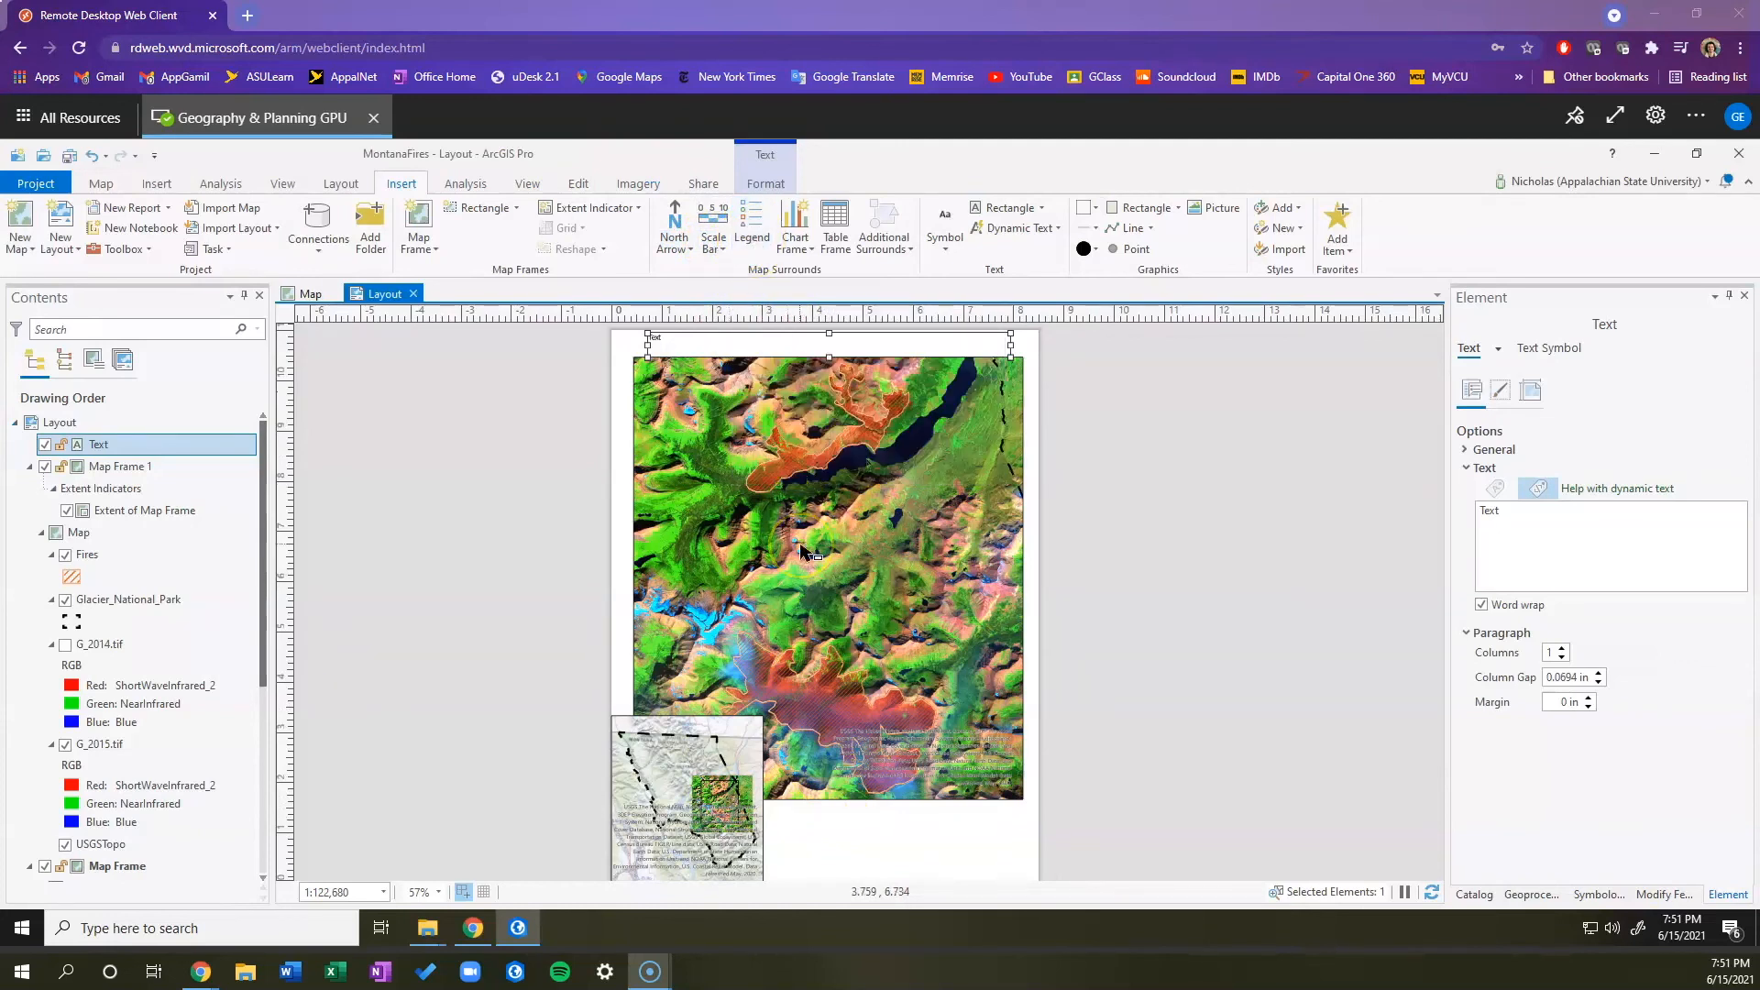
left_click(1002, 211)
left_click(1005, 214)
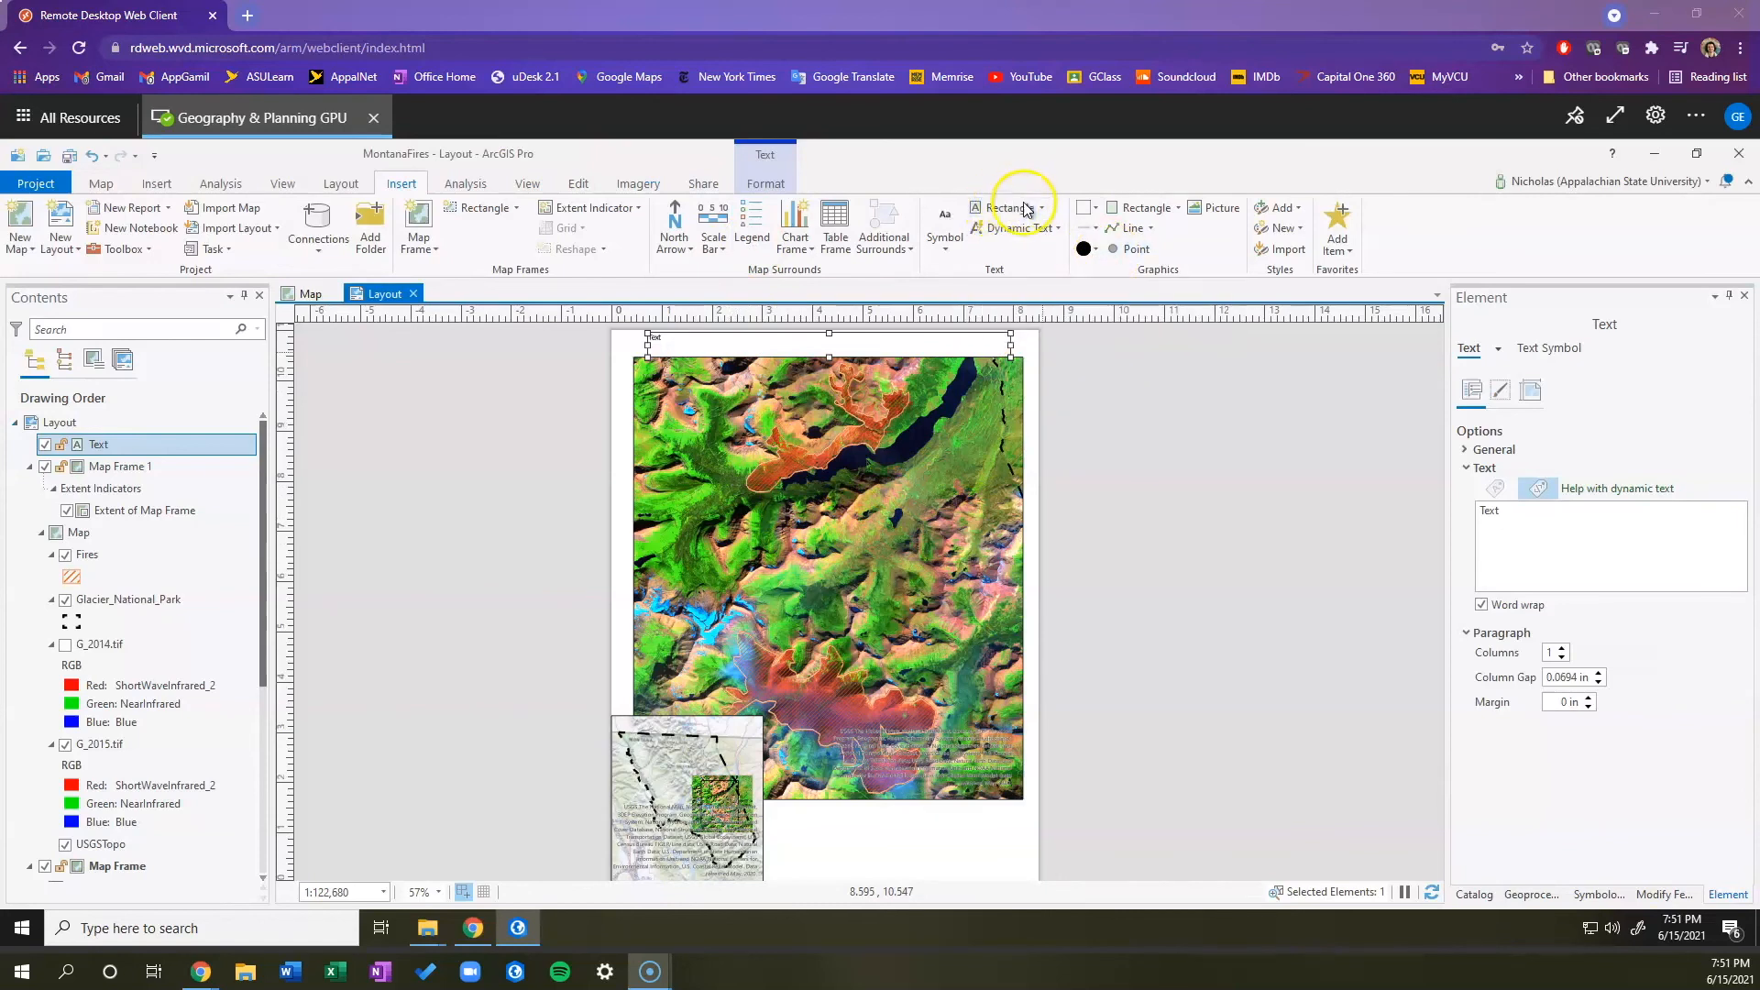
left_click(1008, 212)
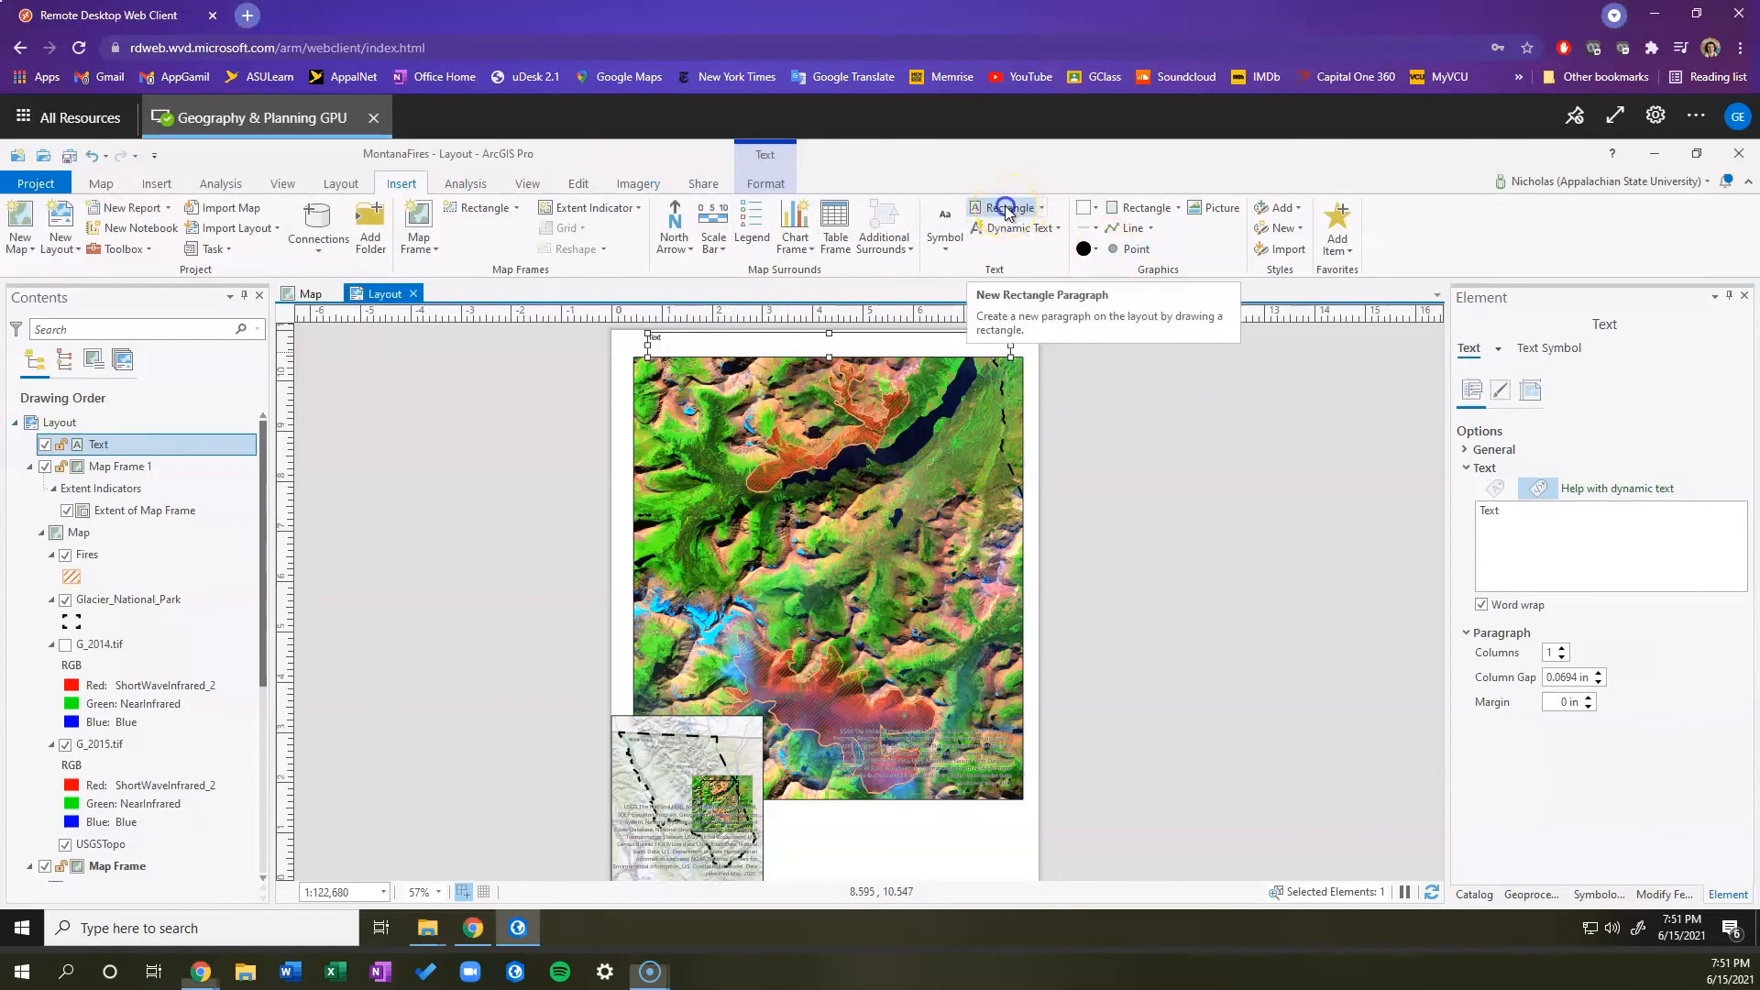
left_click_drag(829, 809, 1006, 875)
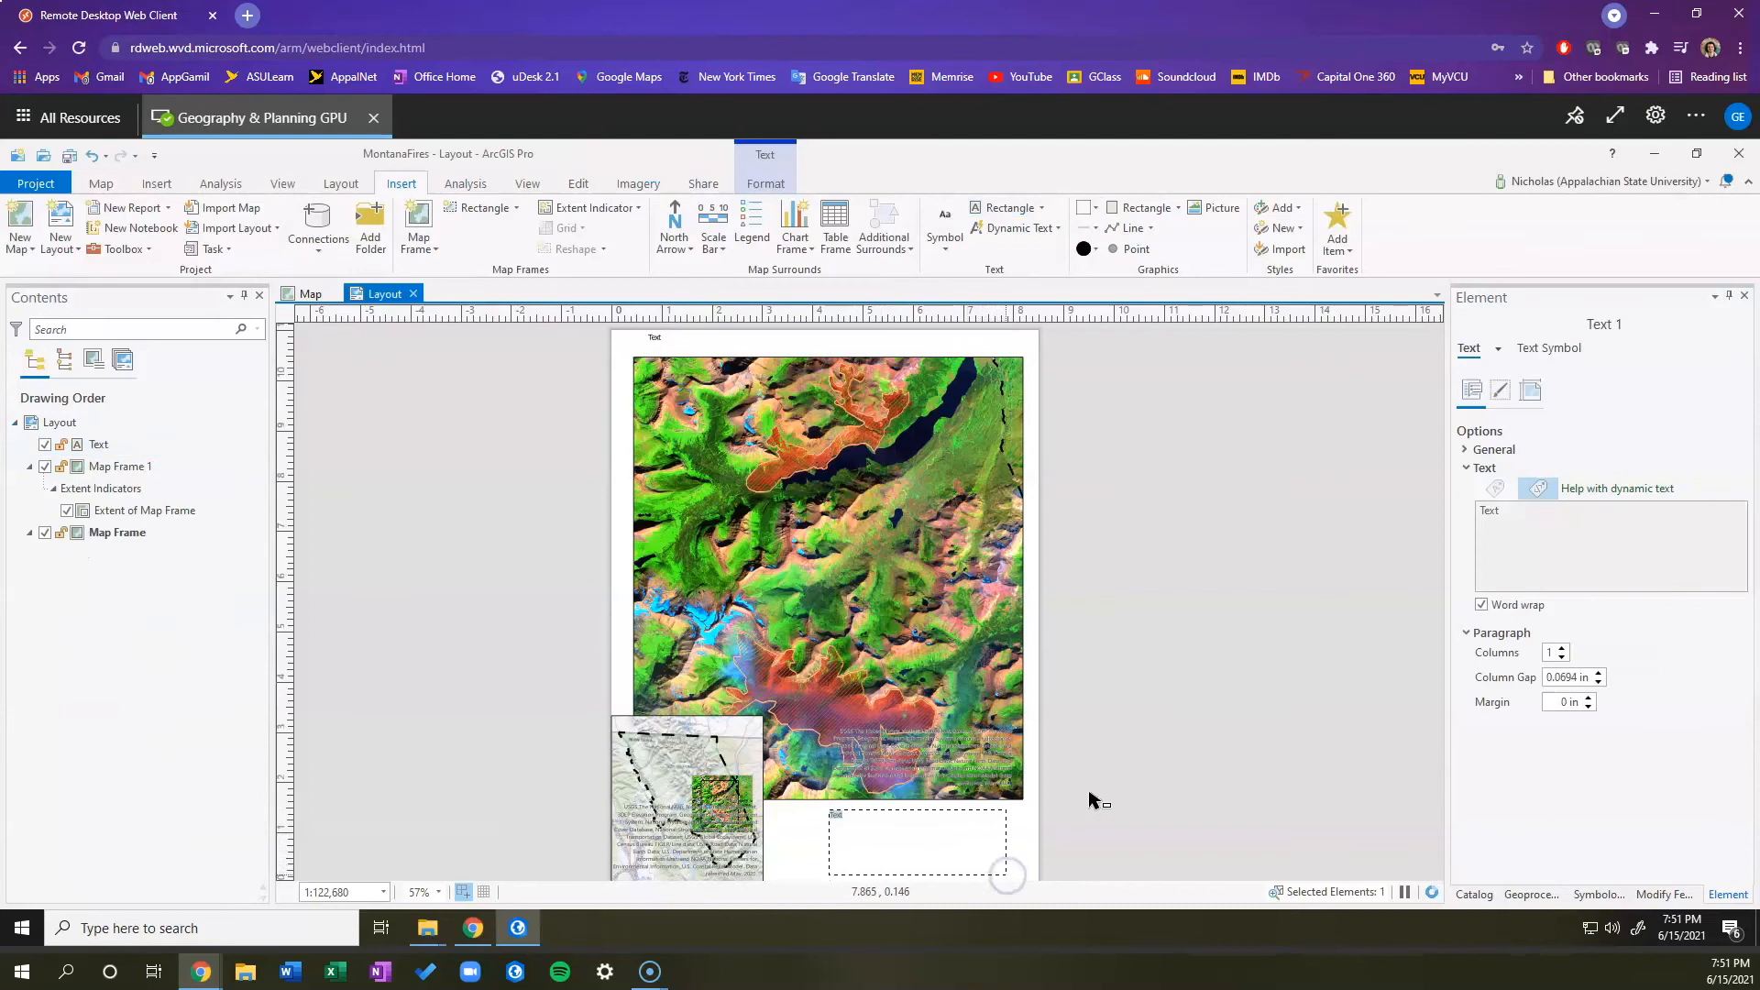
scroll(1100, 794, "down", 1)
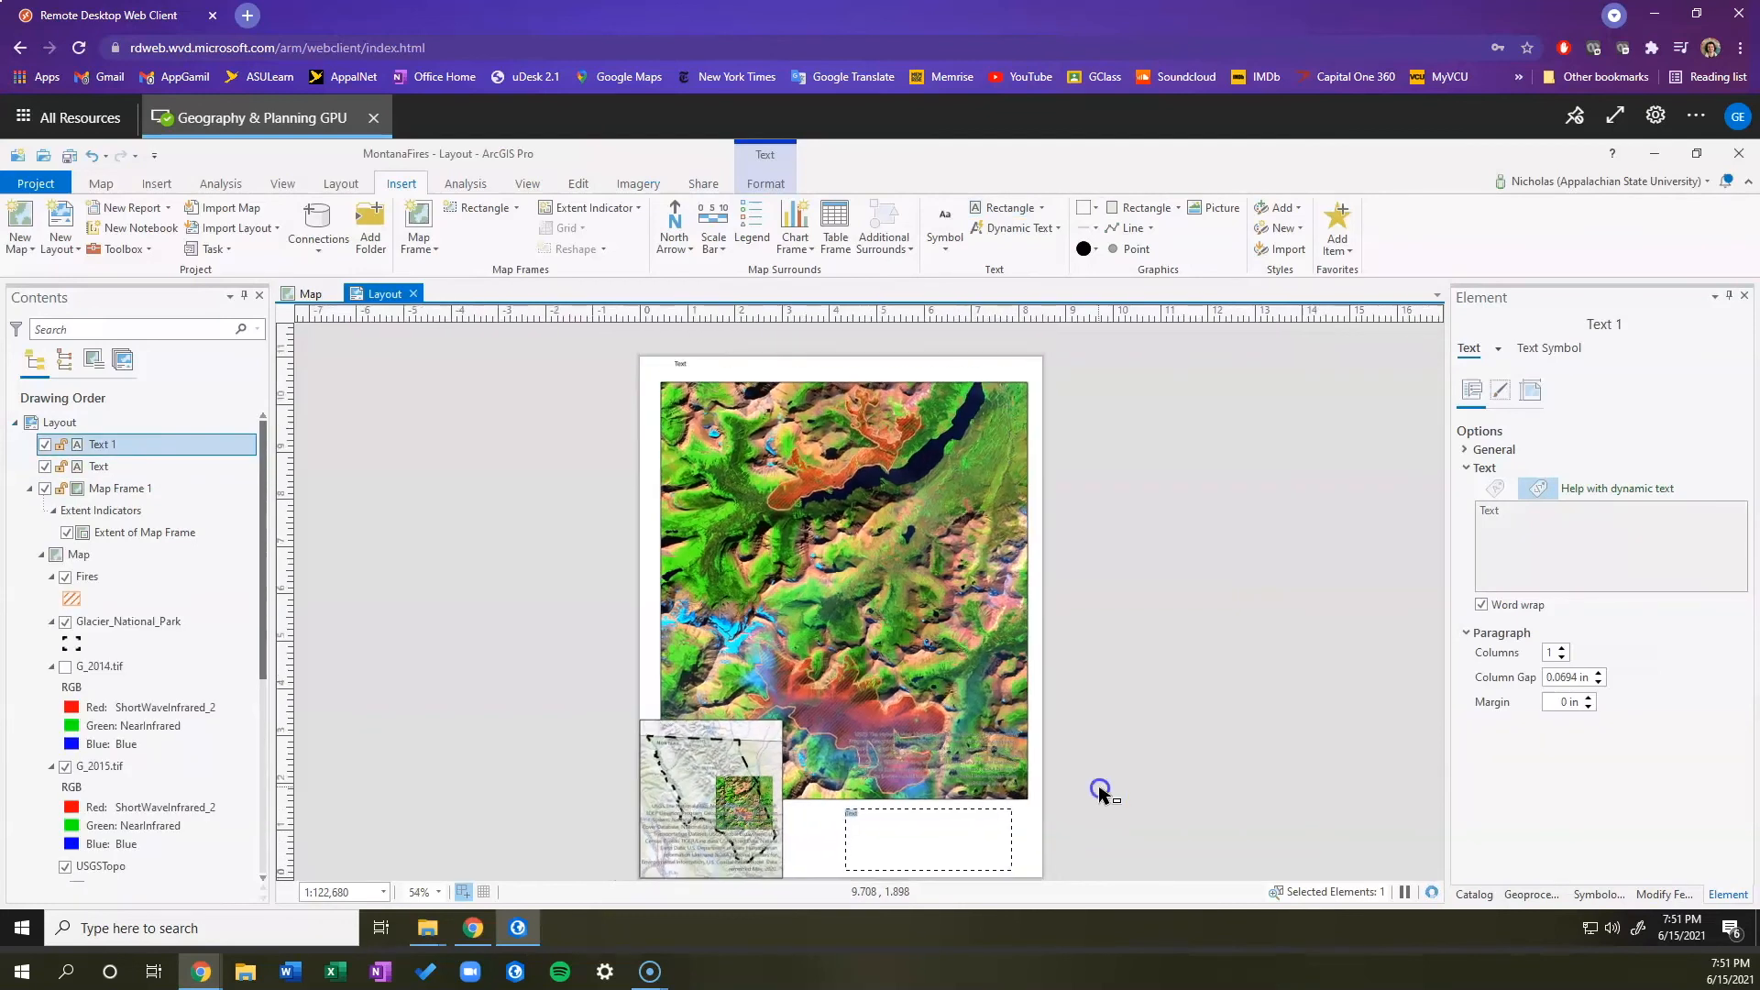
Step: Set the text above the main map to "Glacier National Park Burn Scars" and open its text symbol's Appearance settings
left_click(827, 378)
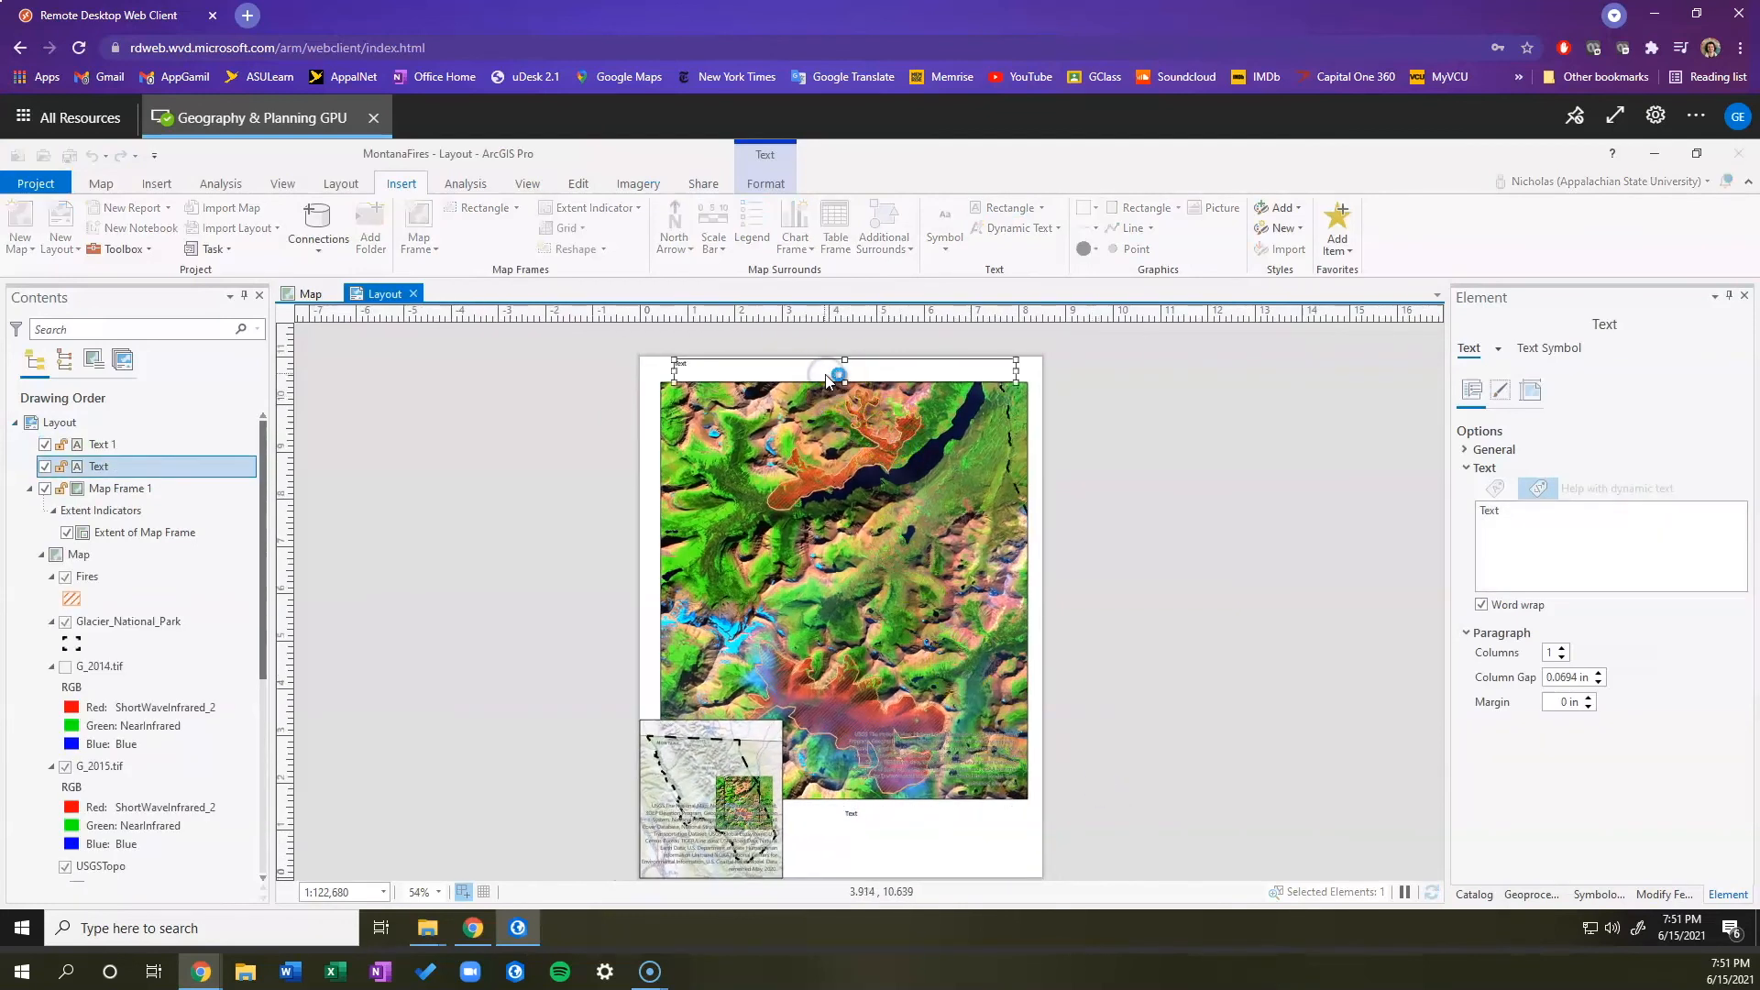
double_click(761, 371)
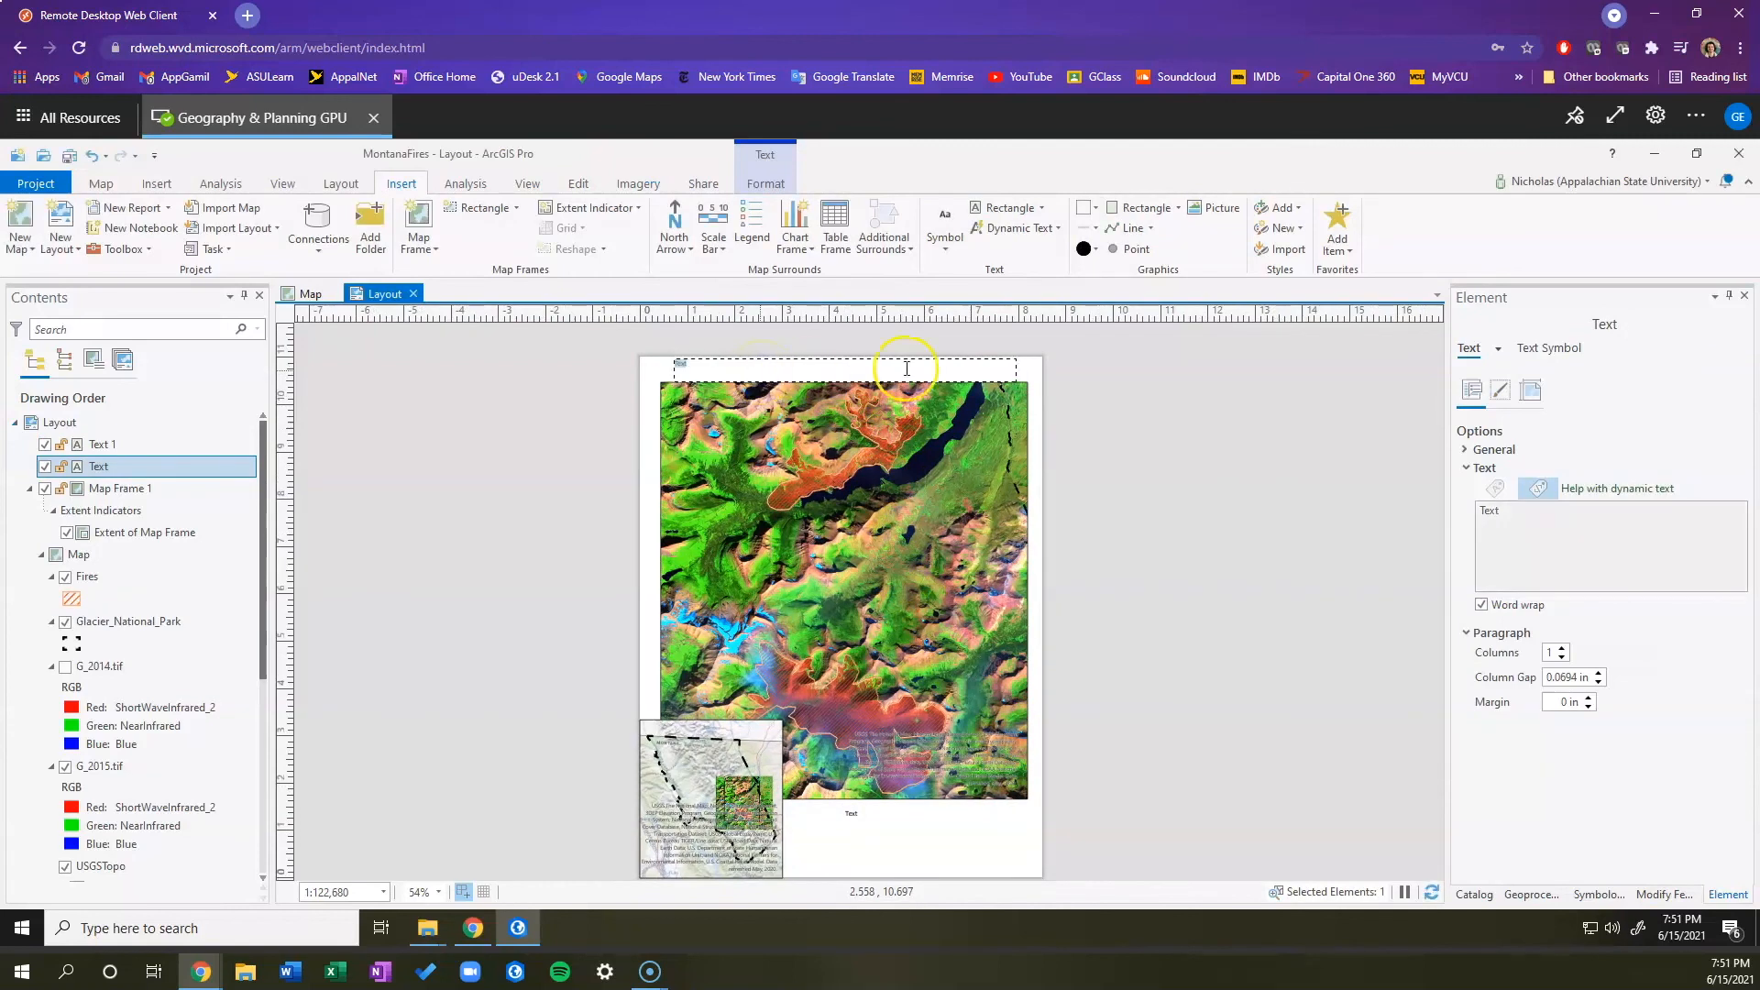
left_click(1498, 510)
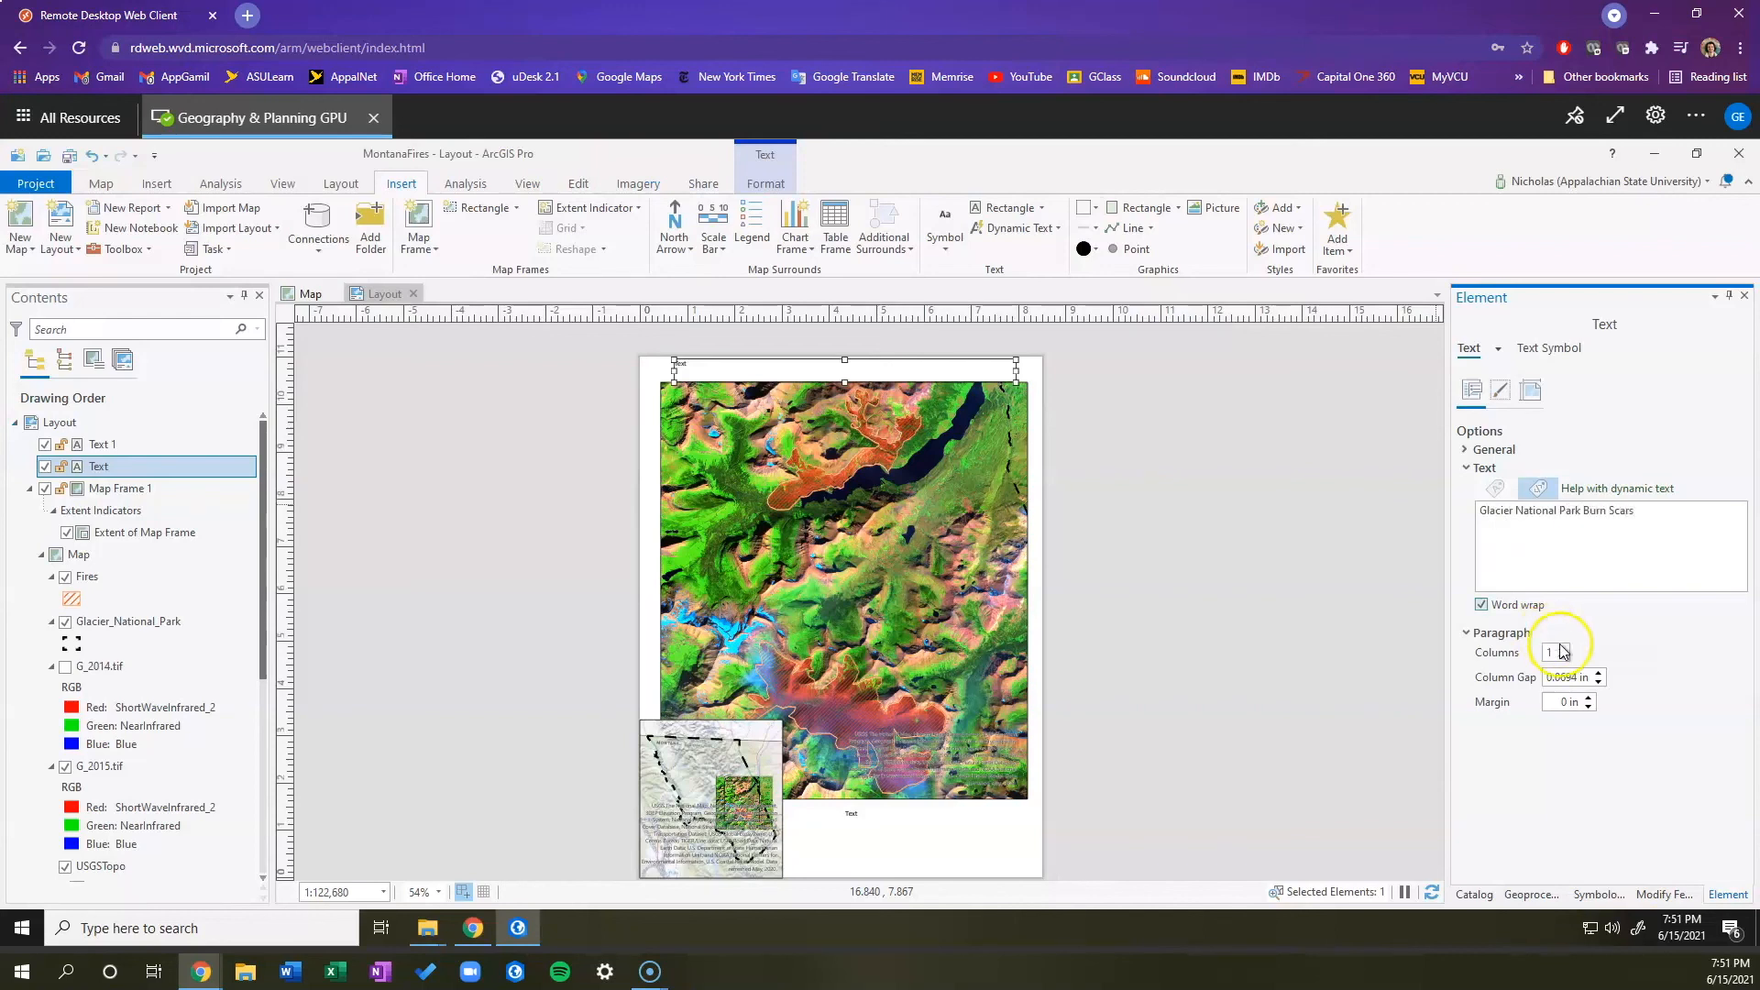
left_click(1652, 660)
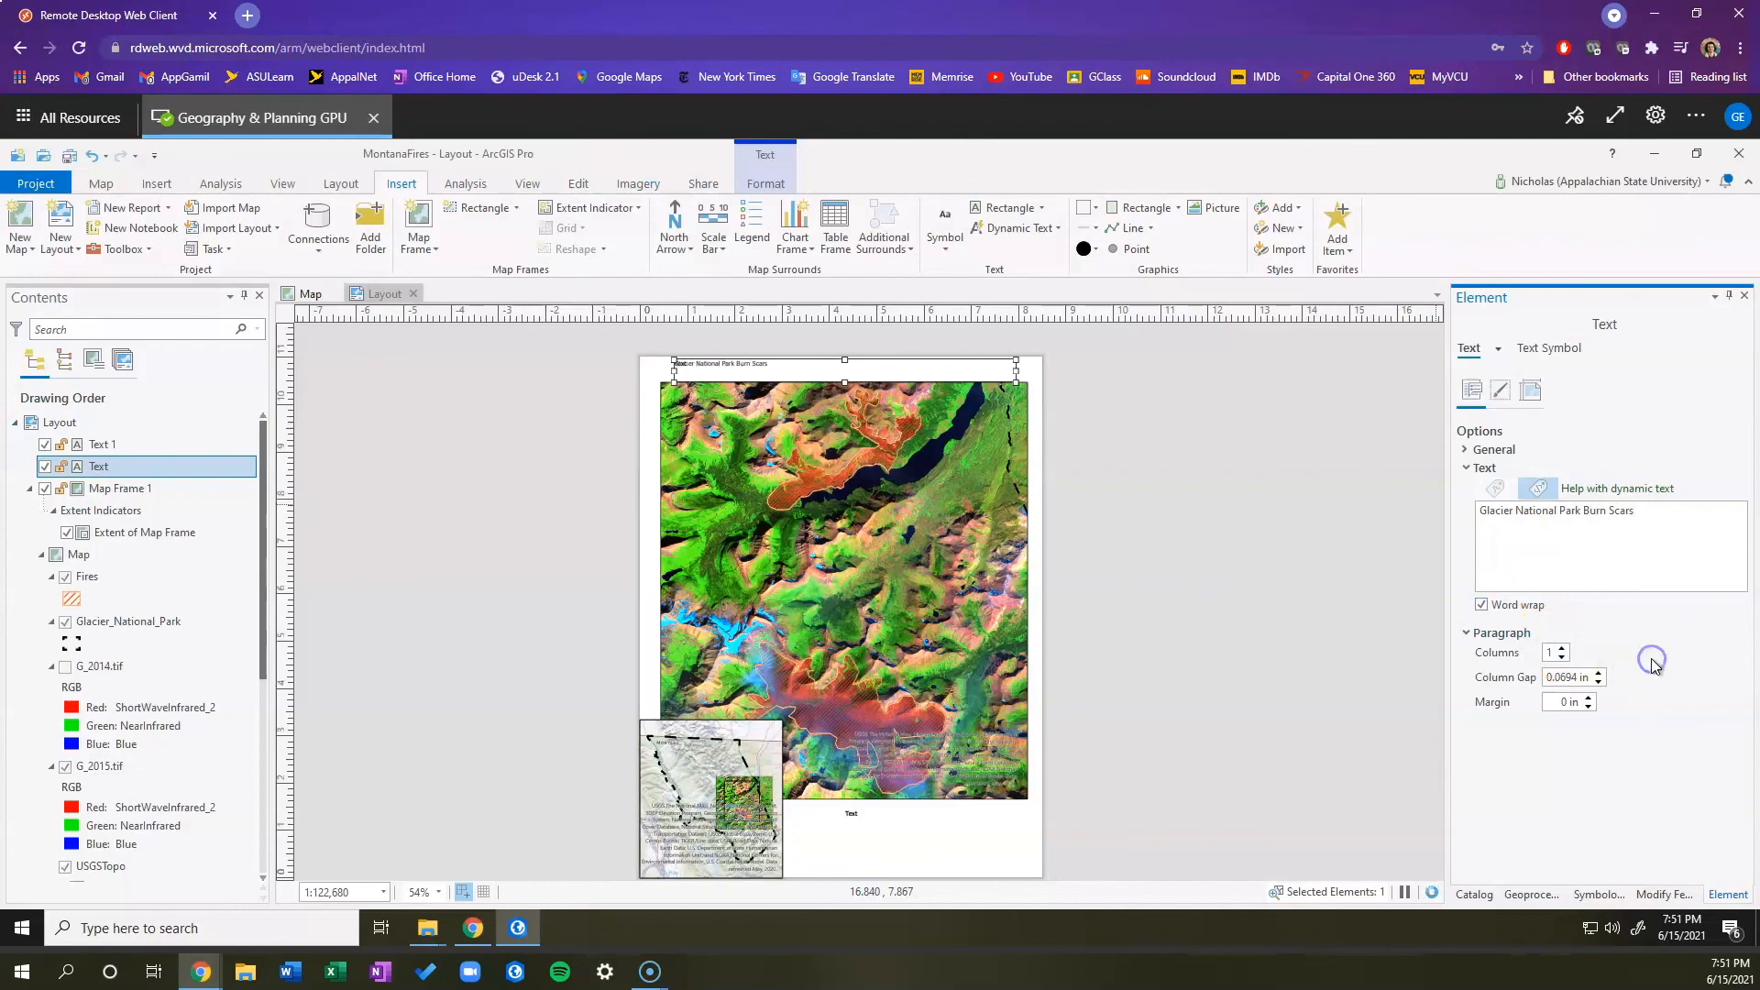
left_click(1554, 349)
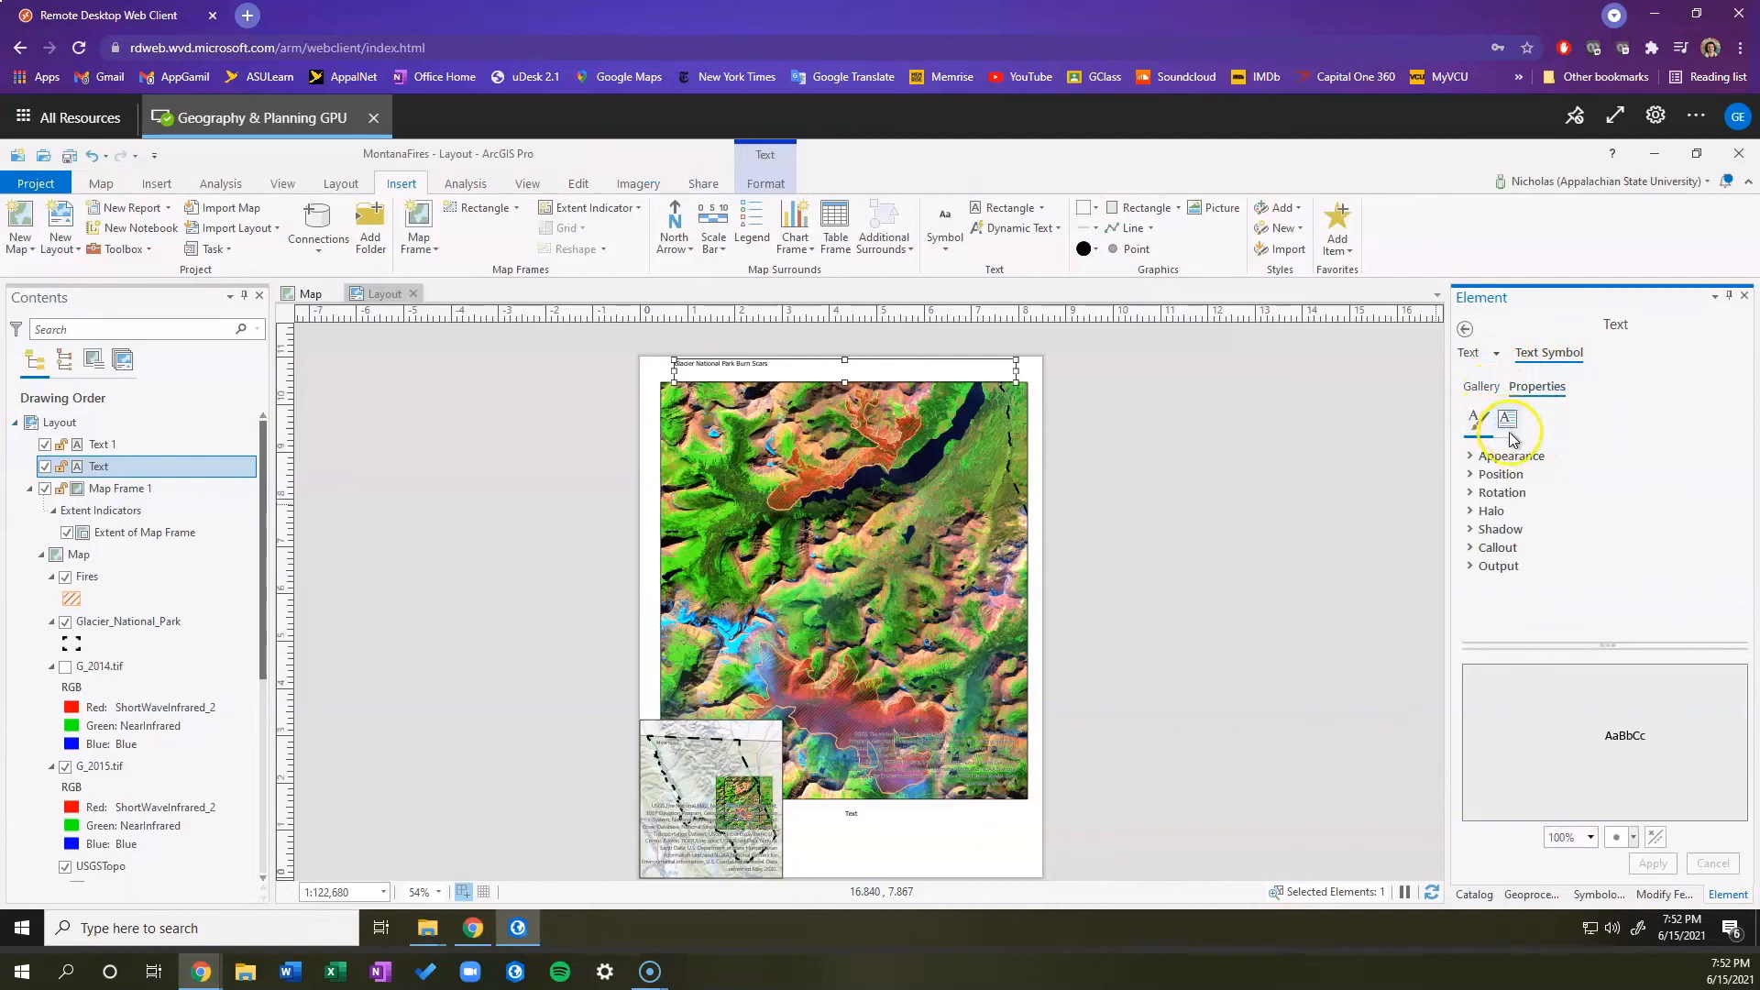
left_click(1485, 458)
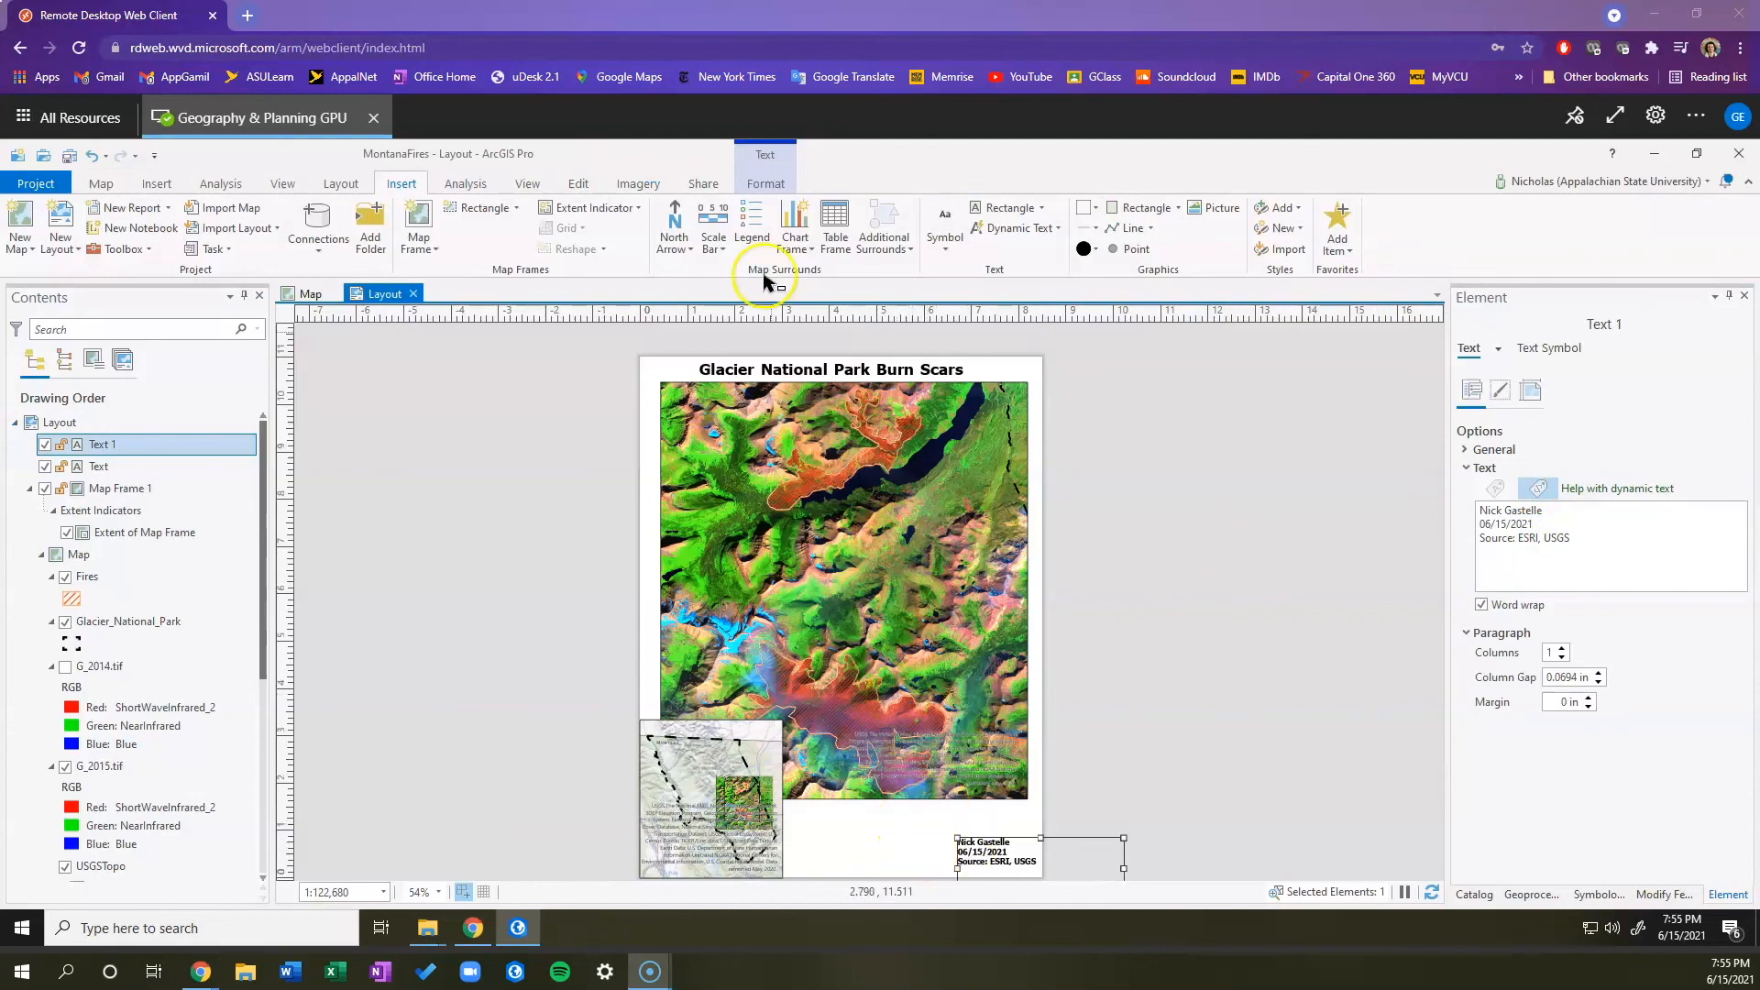
Step: Insert a north arrow for the main map frame in the blank area just beside the inset map
left_click(675, 234)
left_click(752, 353)
left_click_drag(795, 860, 828, 815)
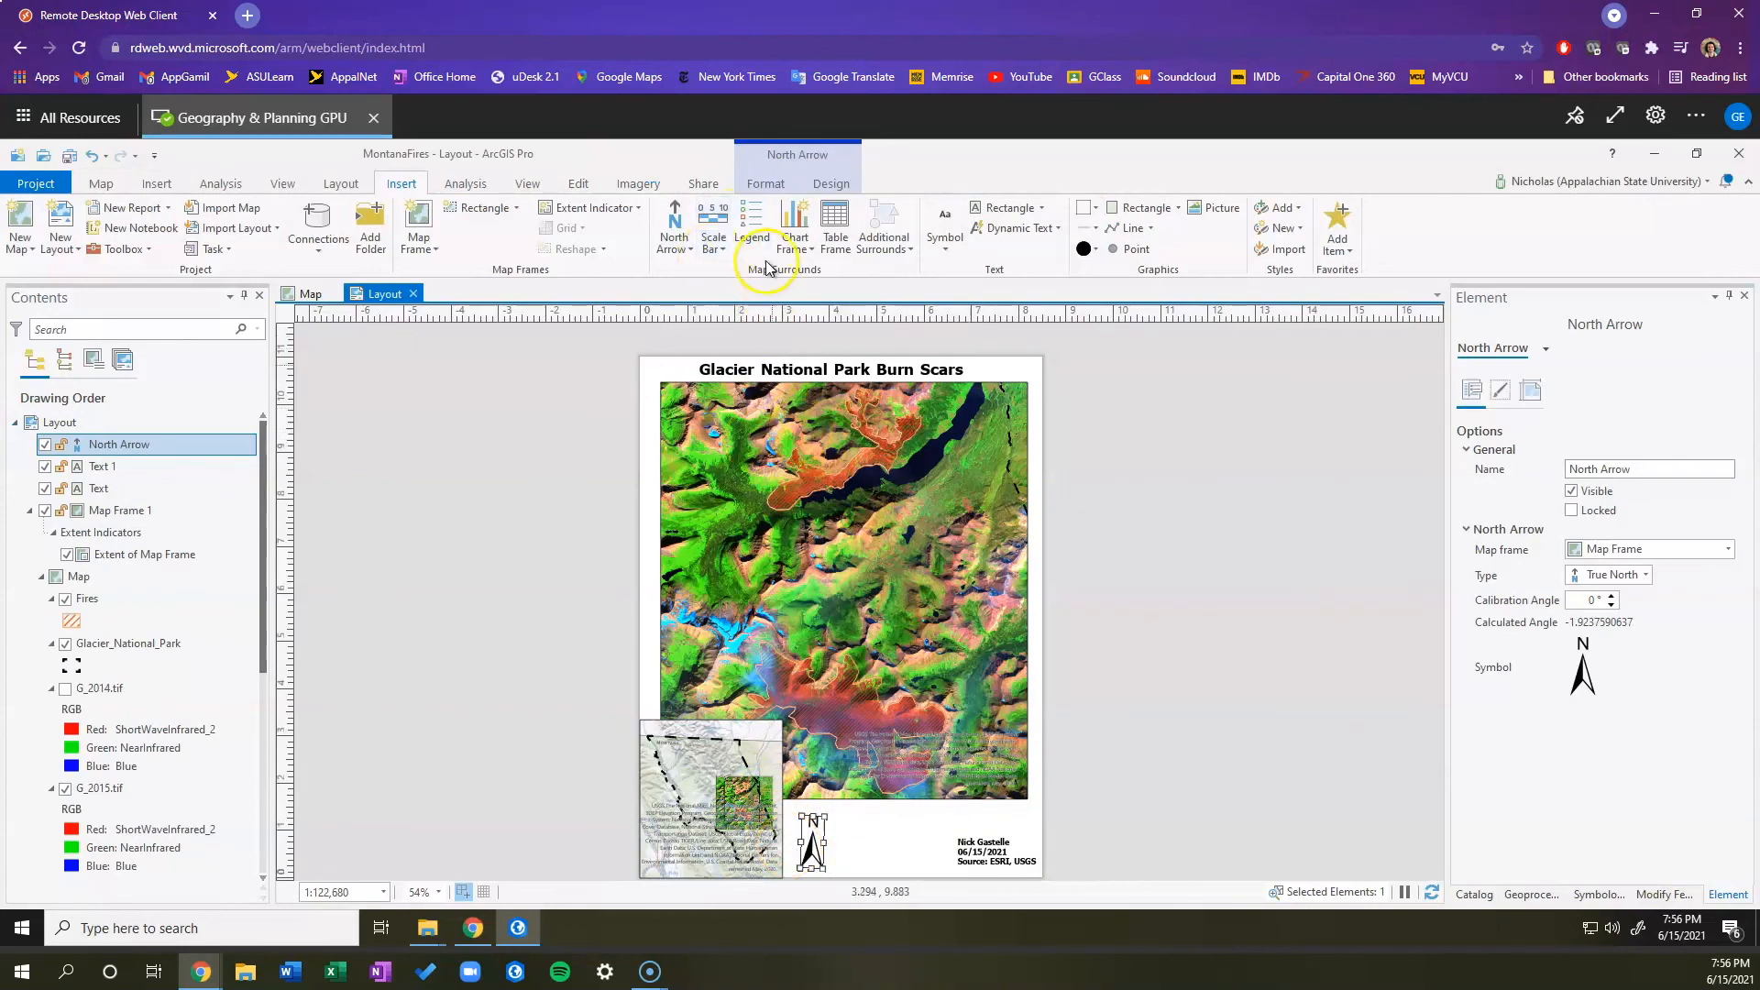
Step: Insert a Scale Line 1 scale bar in miles for the main map, just below its frame and above the credits text
left_click(714, 244)
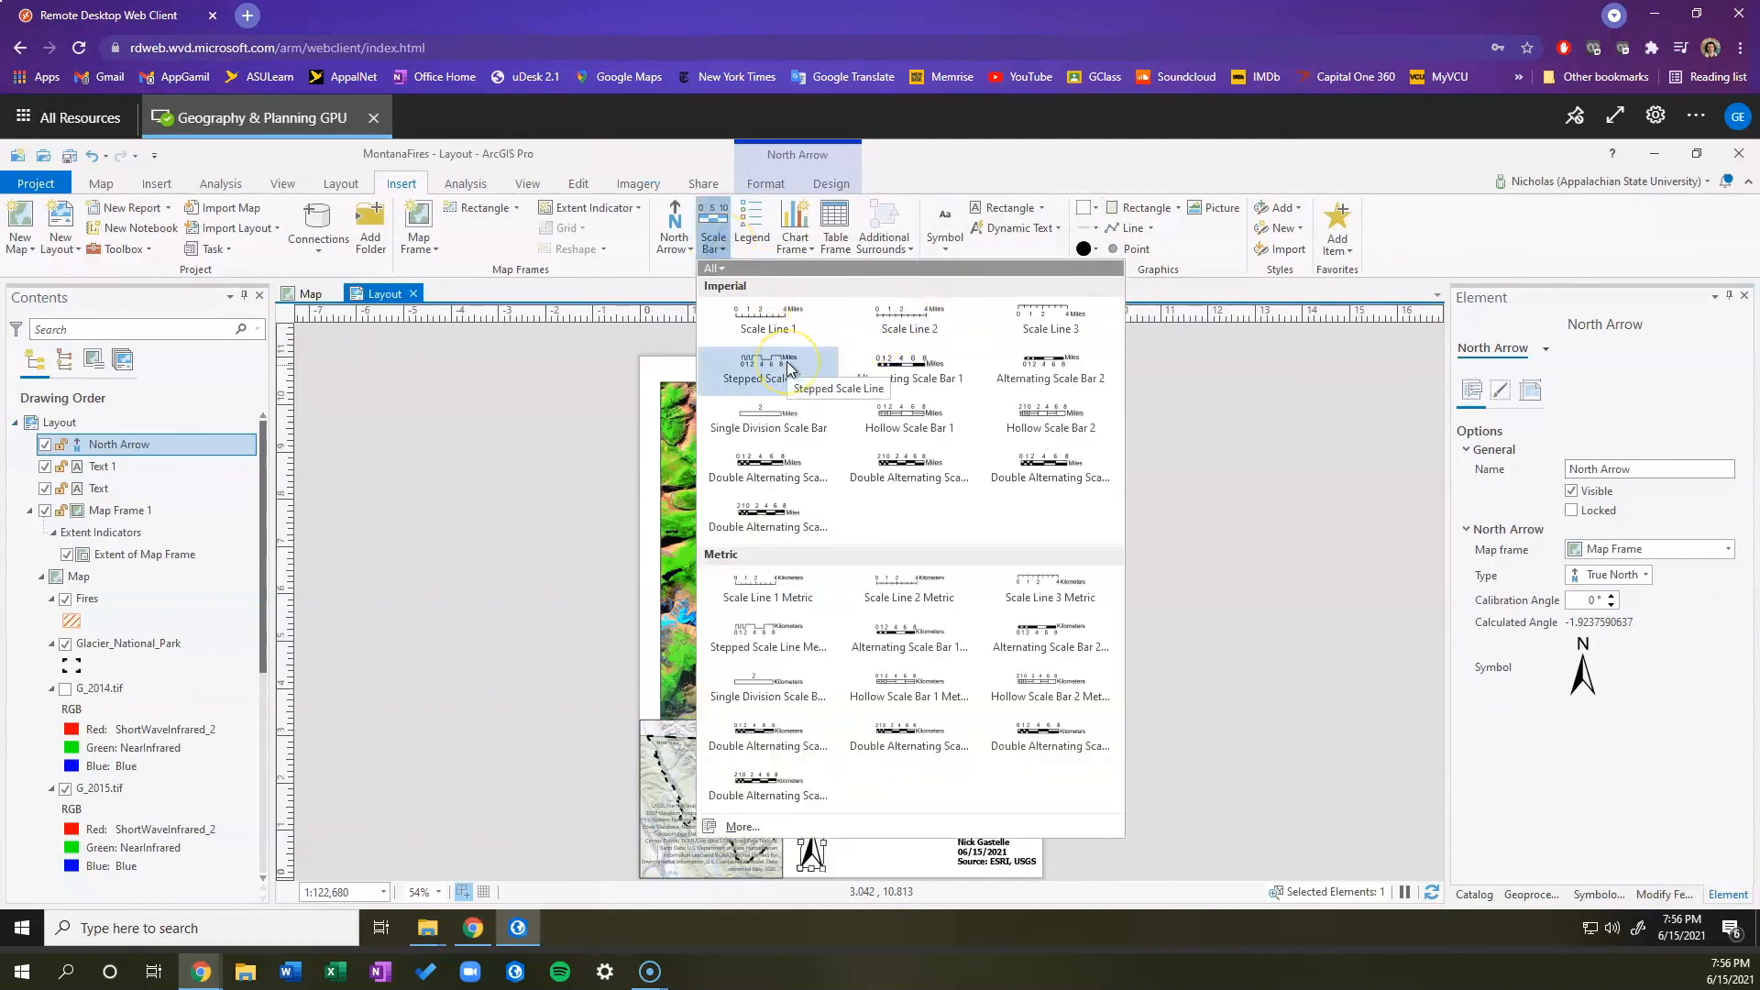
left_click(768, 325)
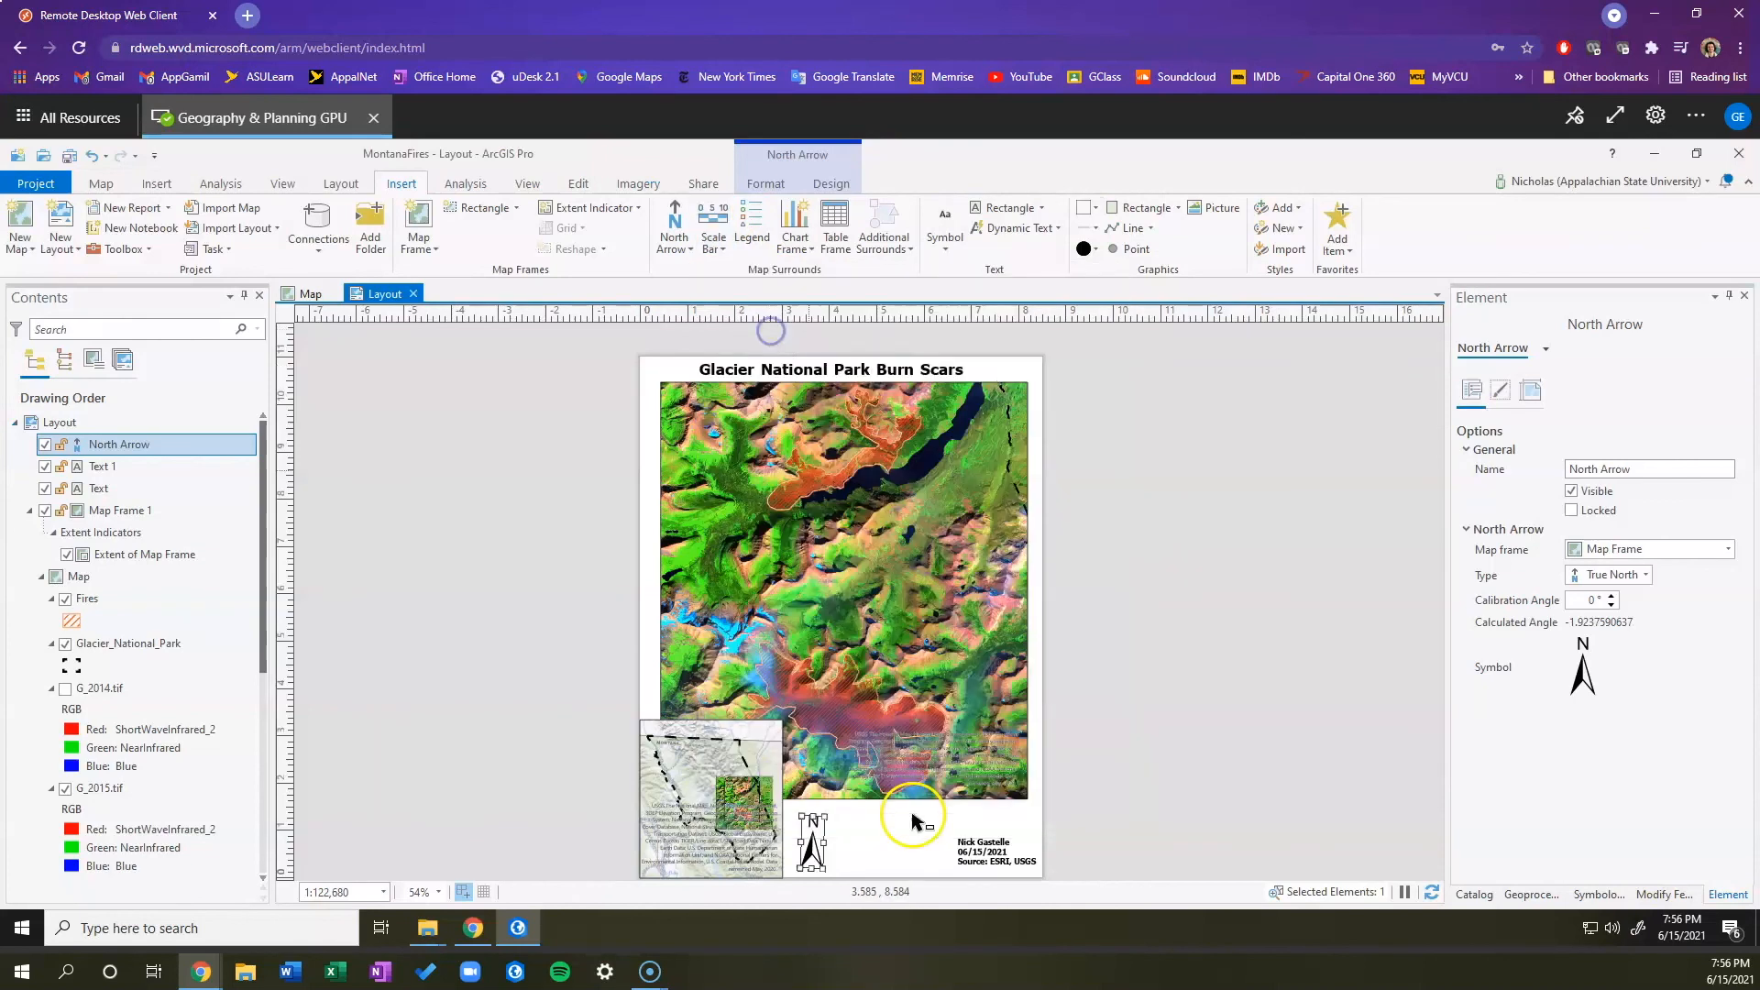
left_click_drag(869, 814, 957, 817)
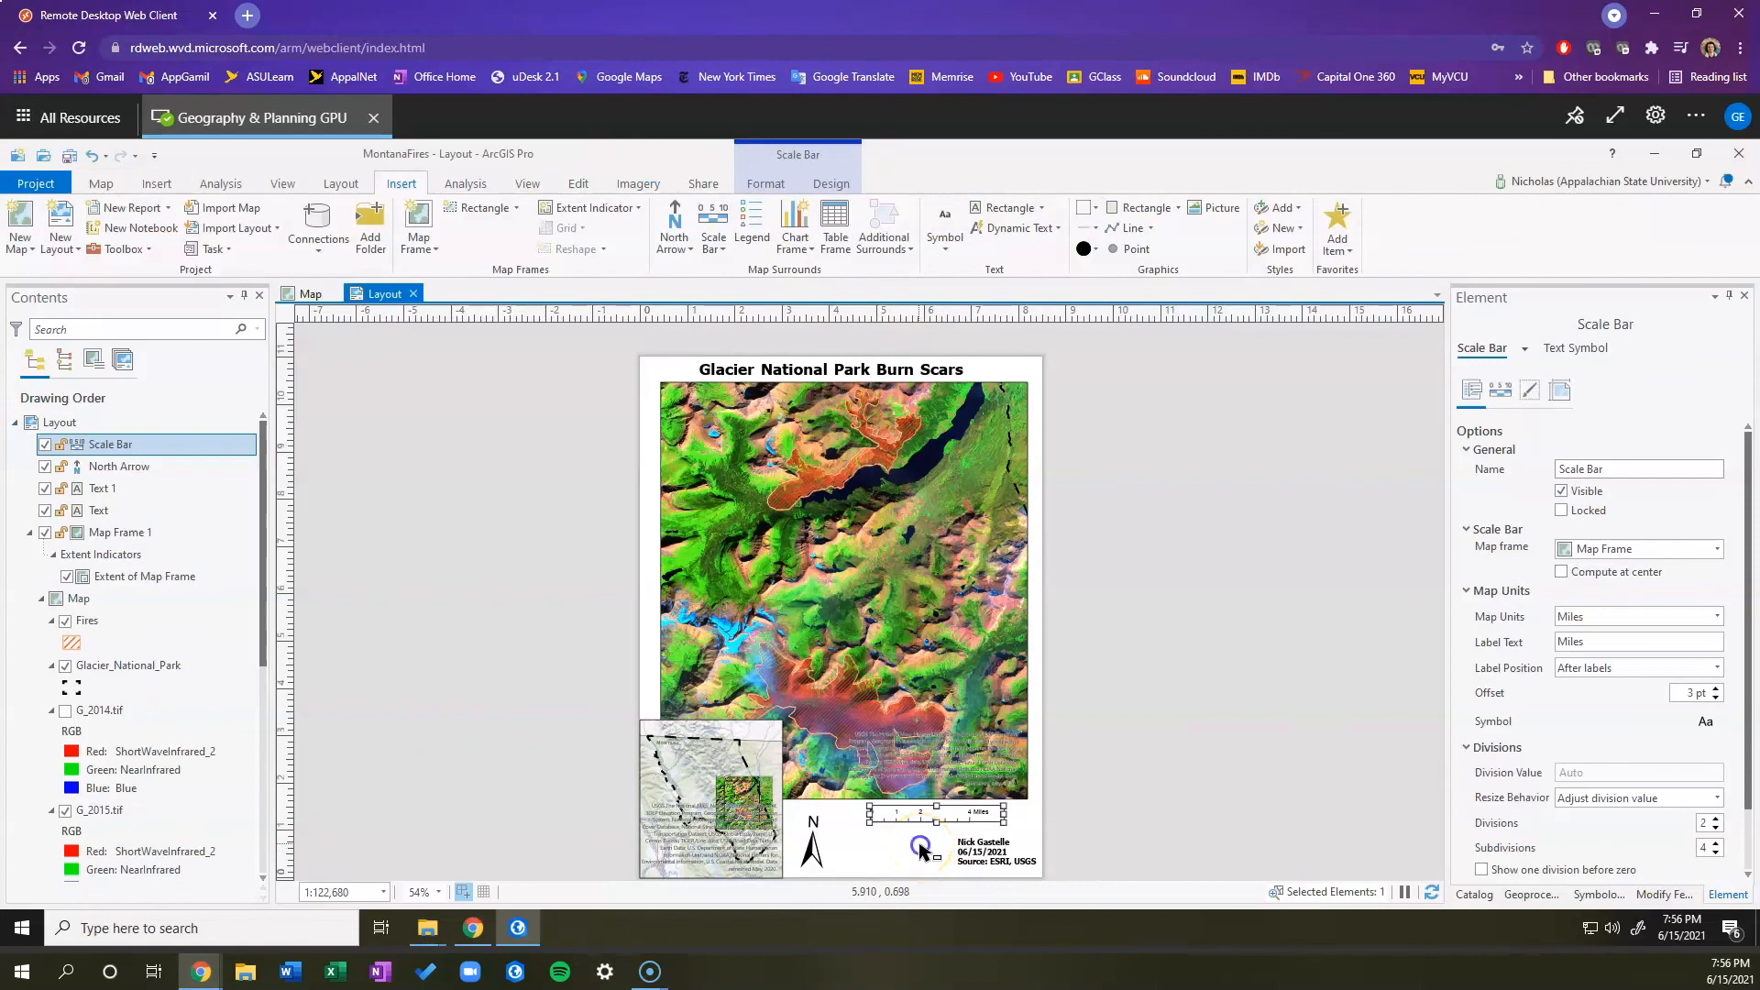
left_click(921, 848)
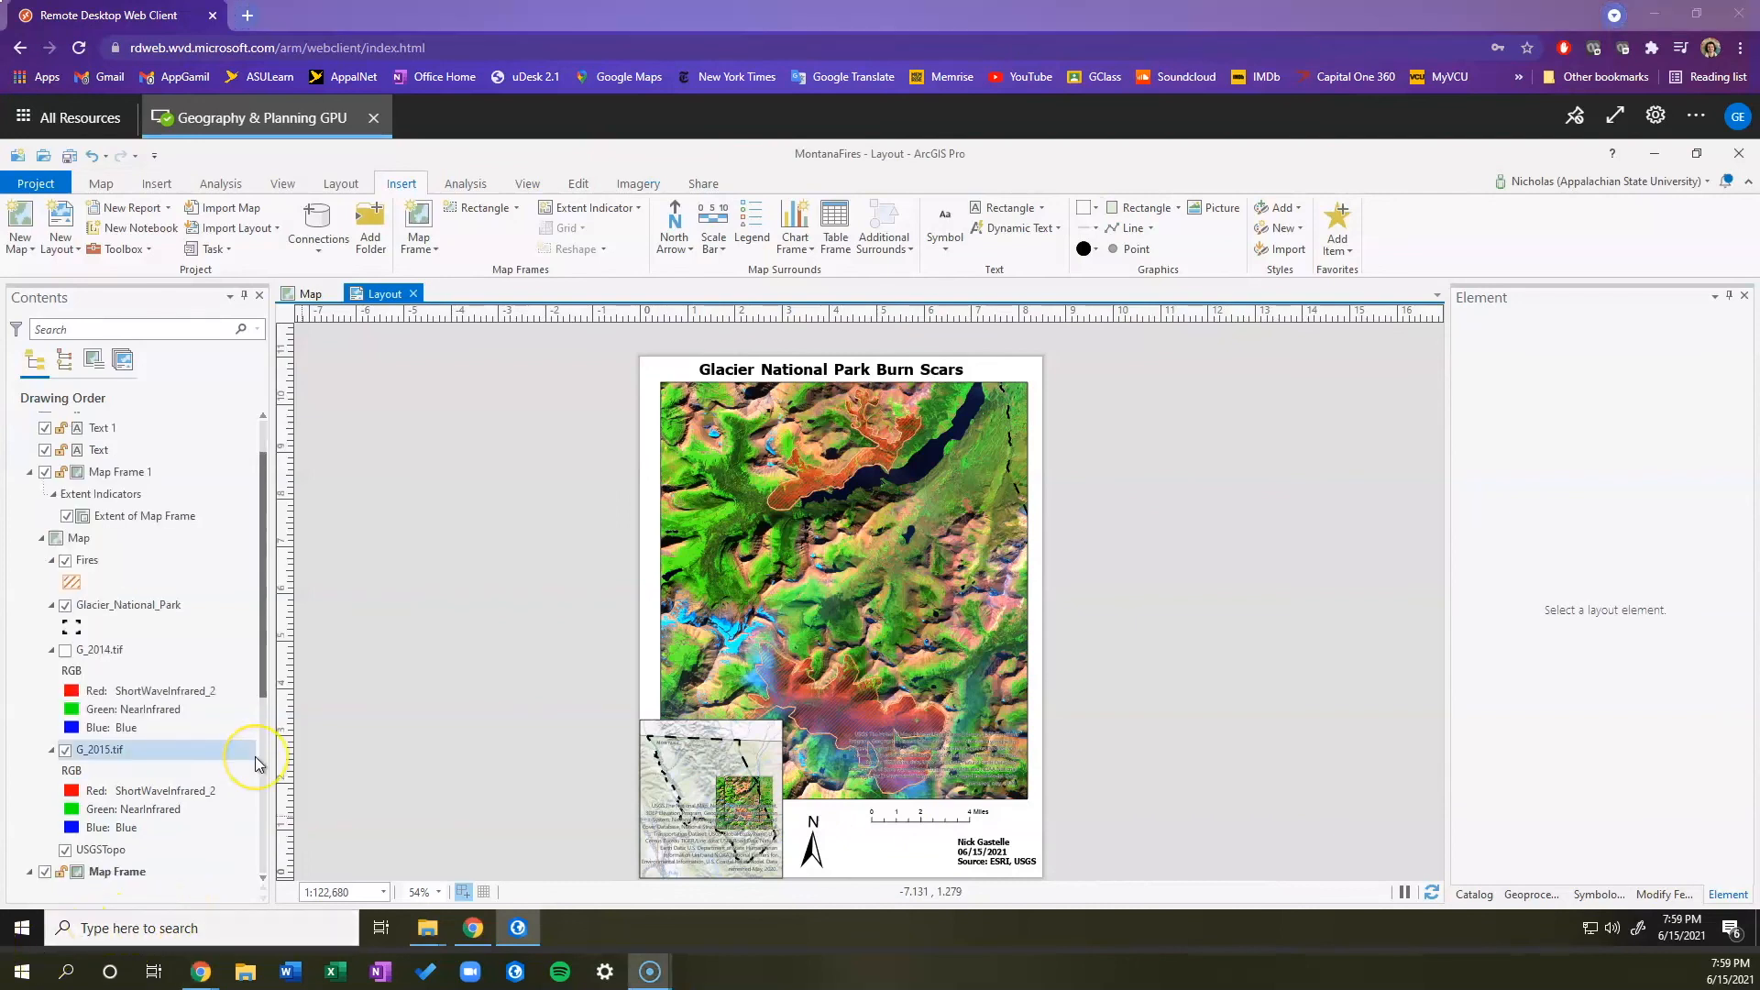
Step: Start a layout export and set its file type to PDF
left_click(804, 559)
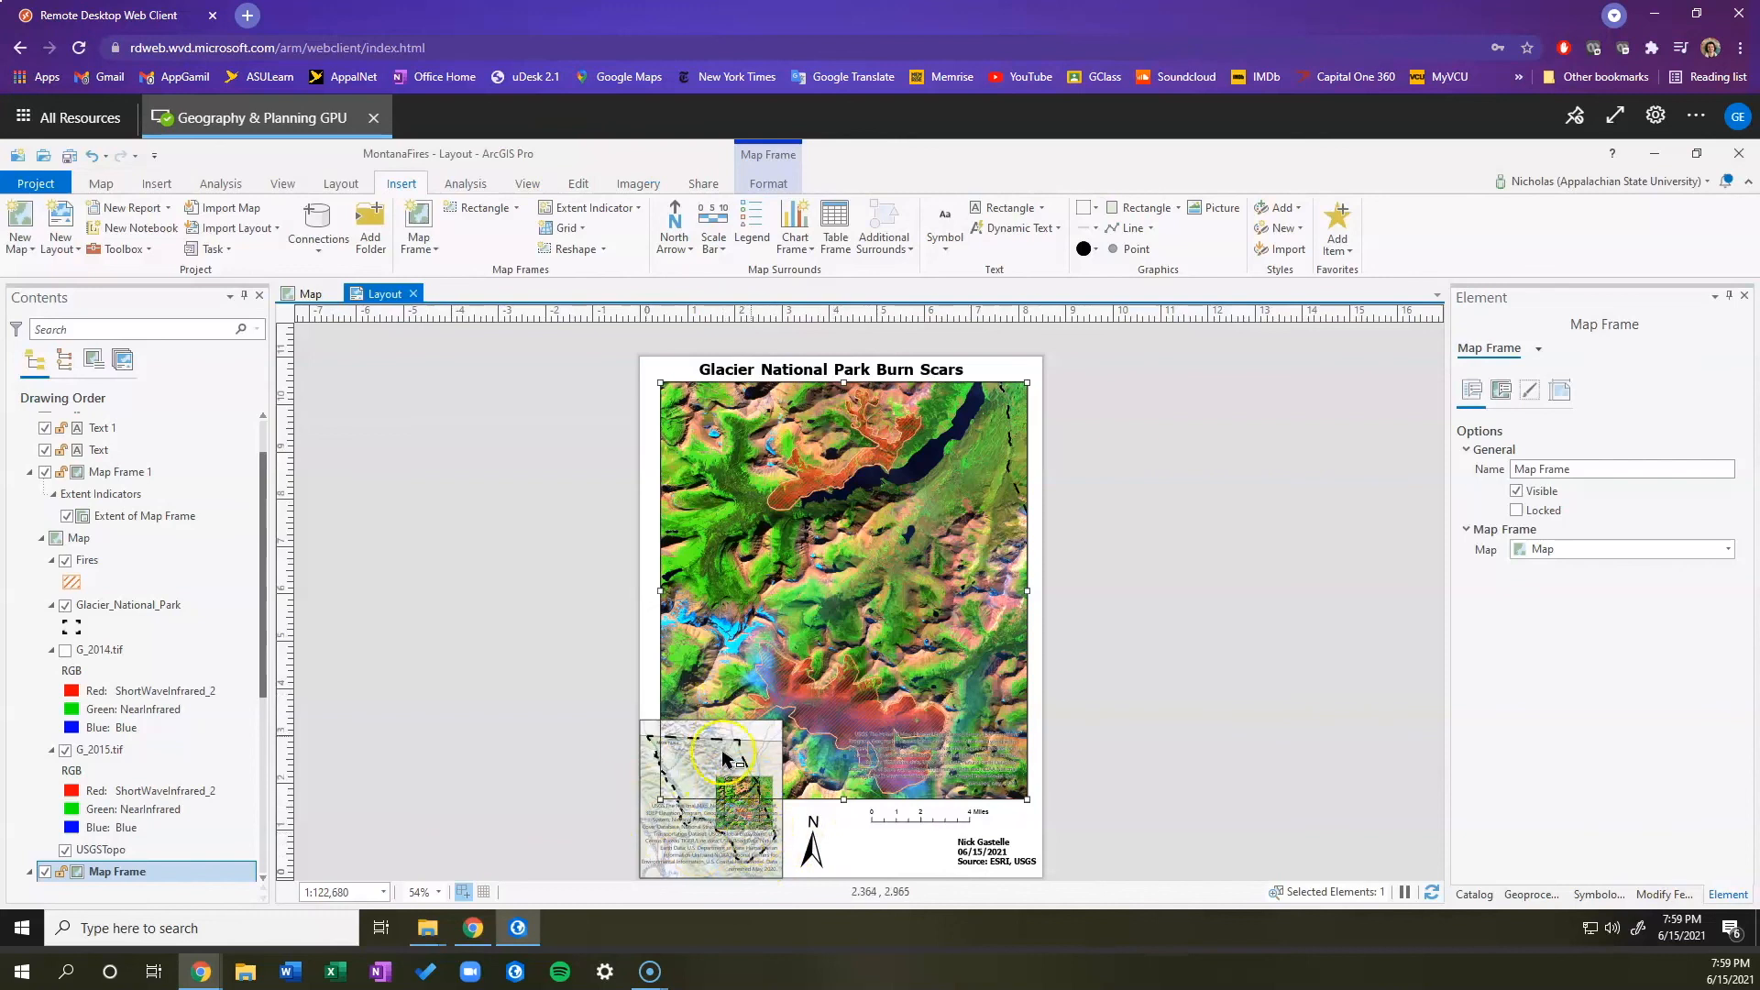
double_click(878, 789)
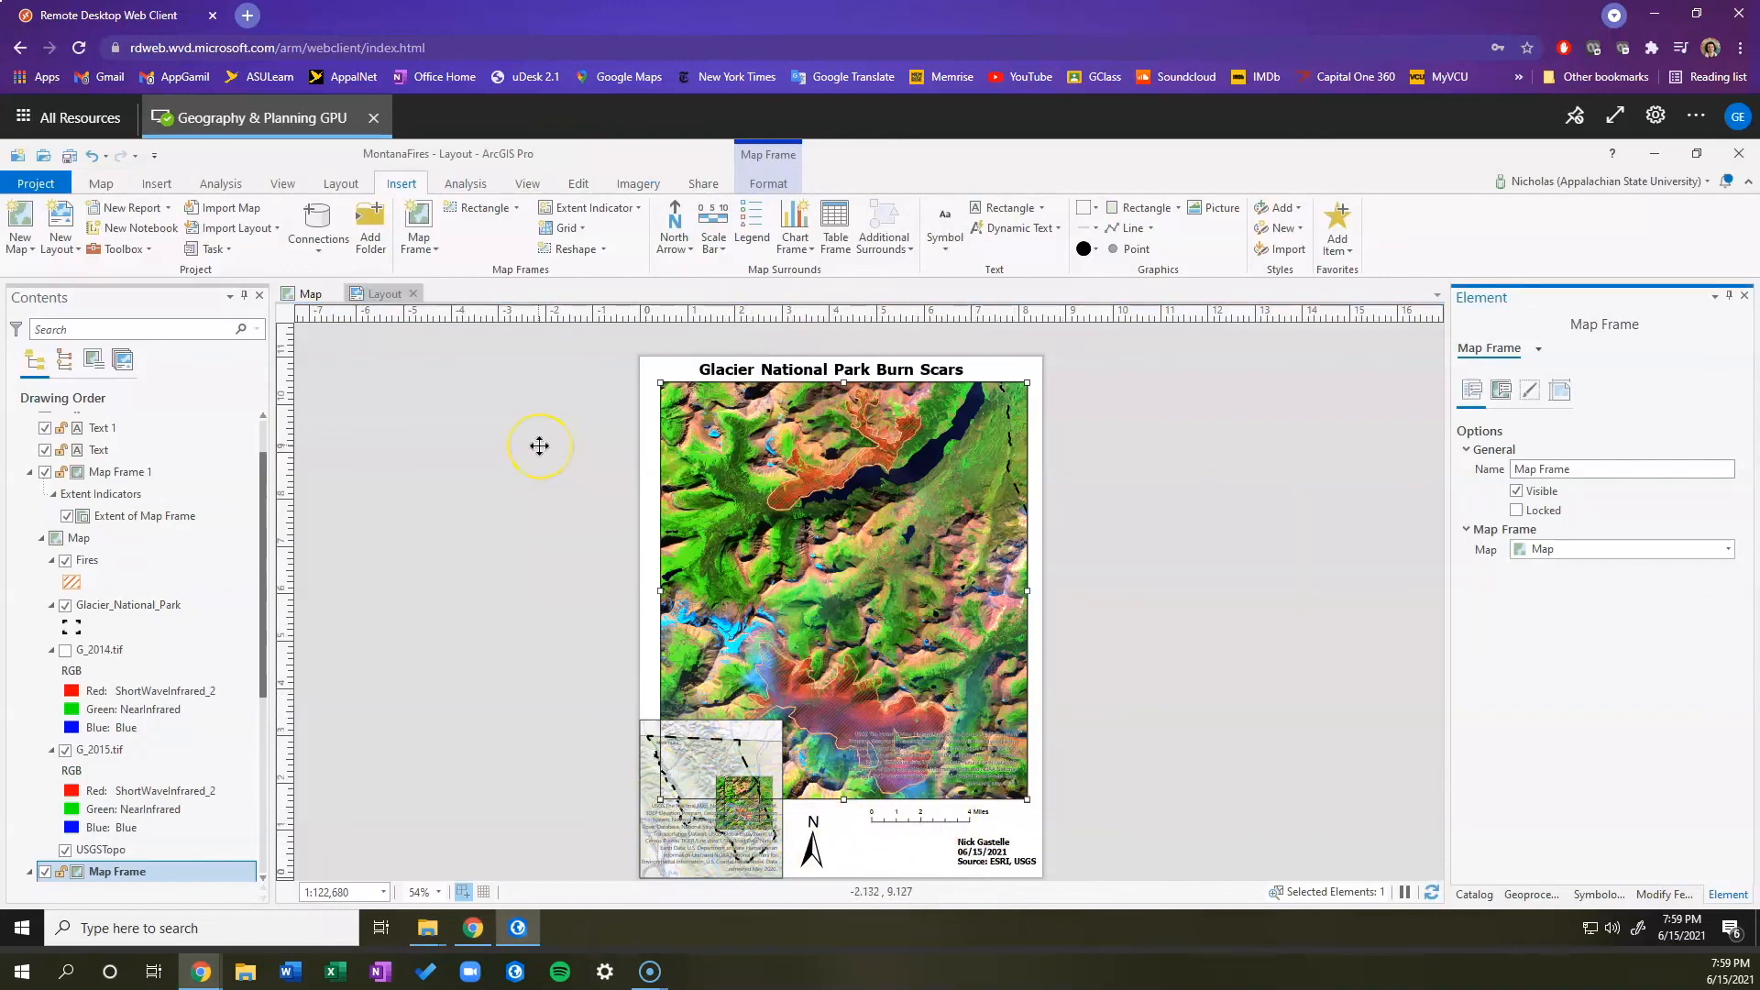
left_click(701, 183)
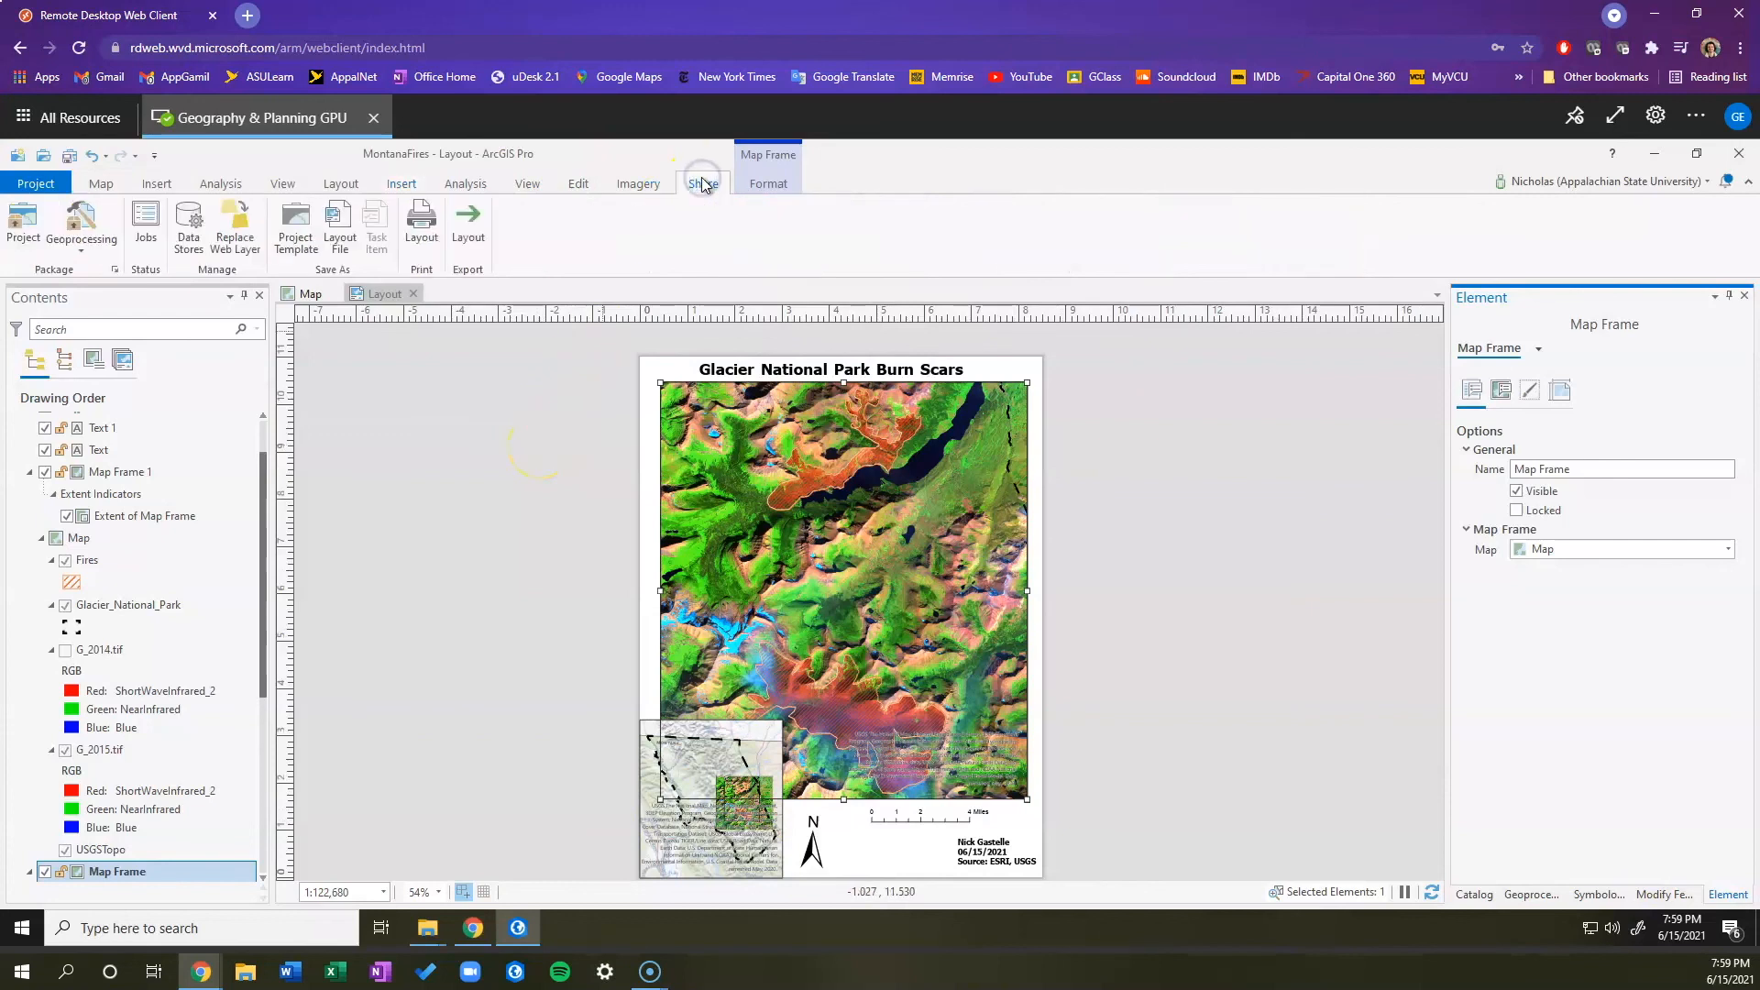
left_click(470, 238)
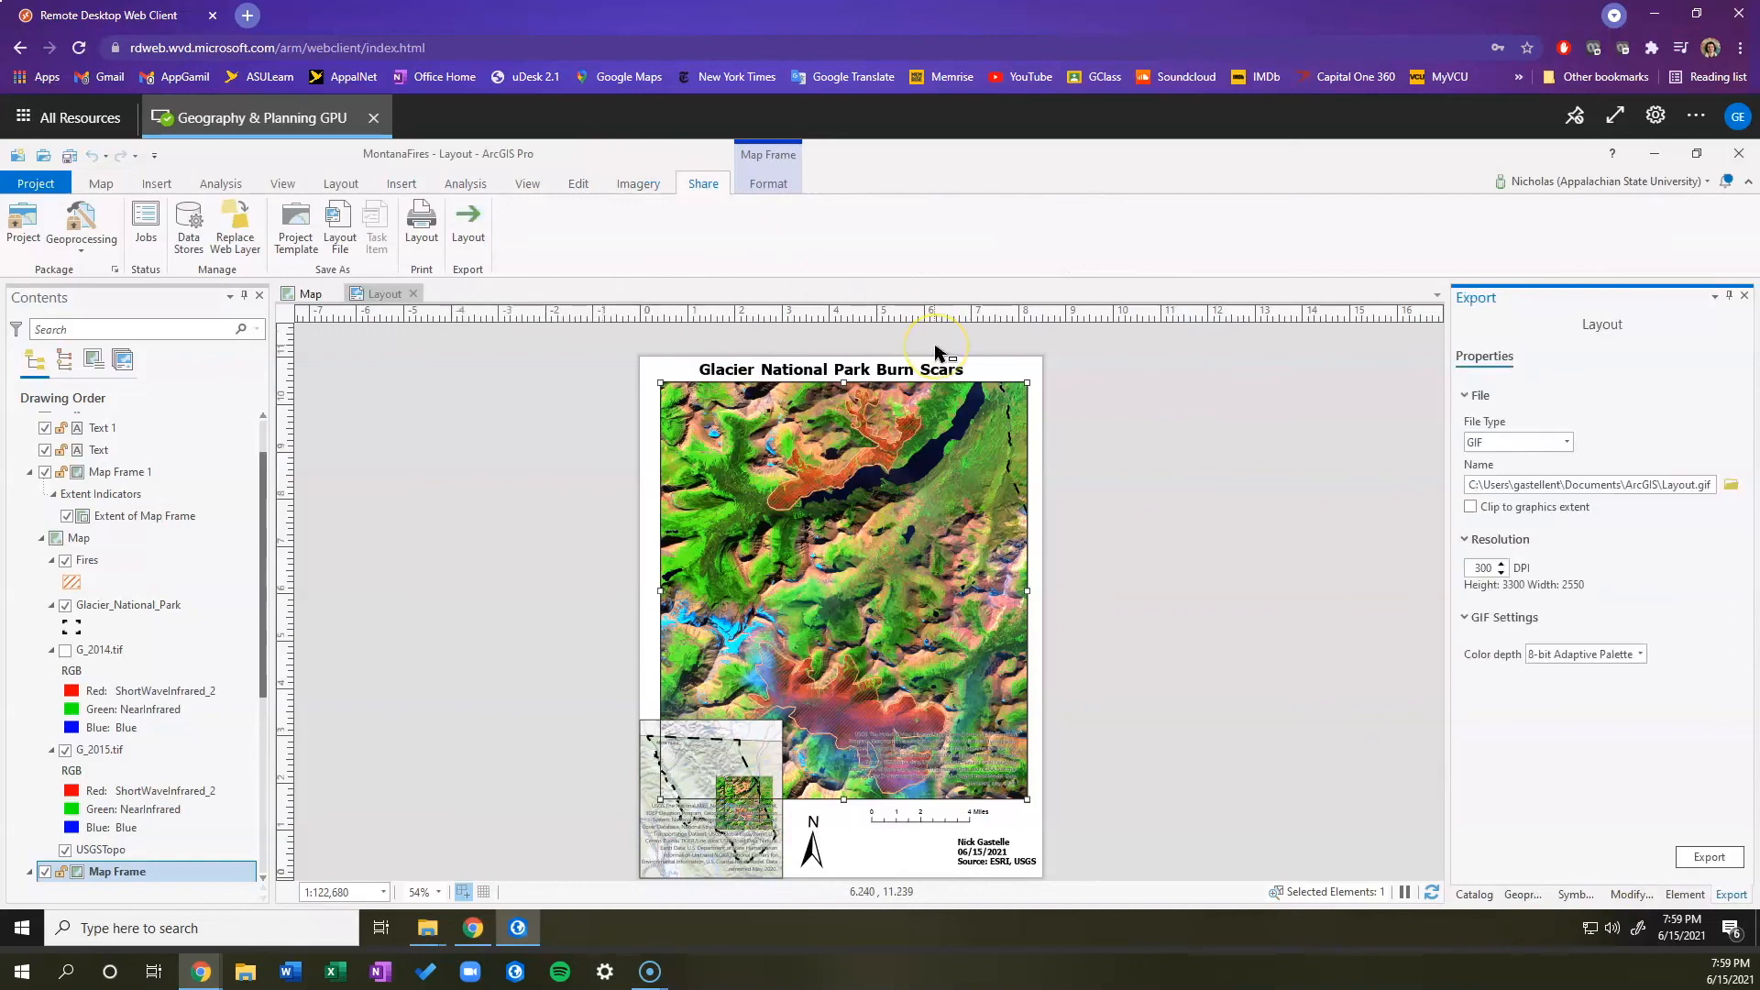
left_click(1568, 444)
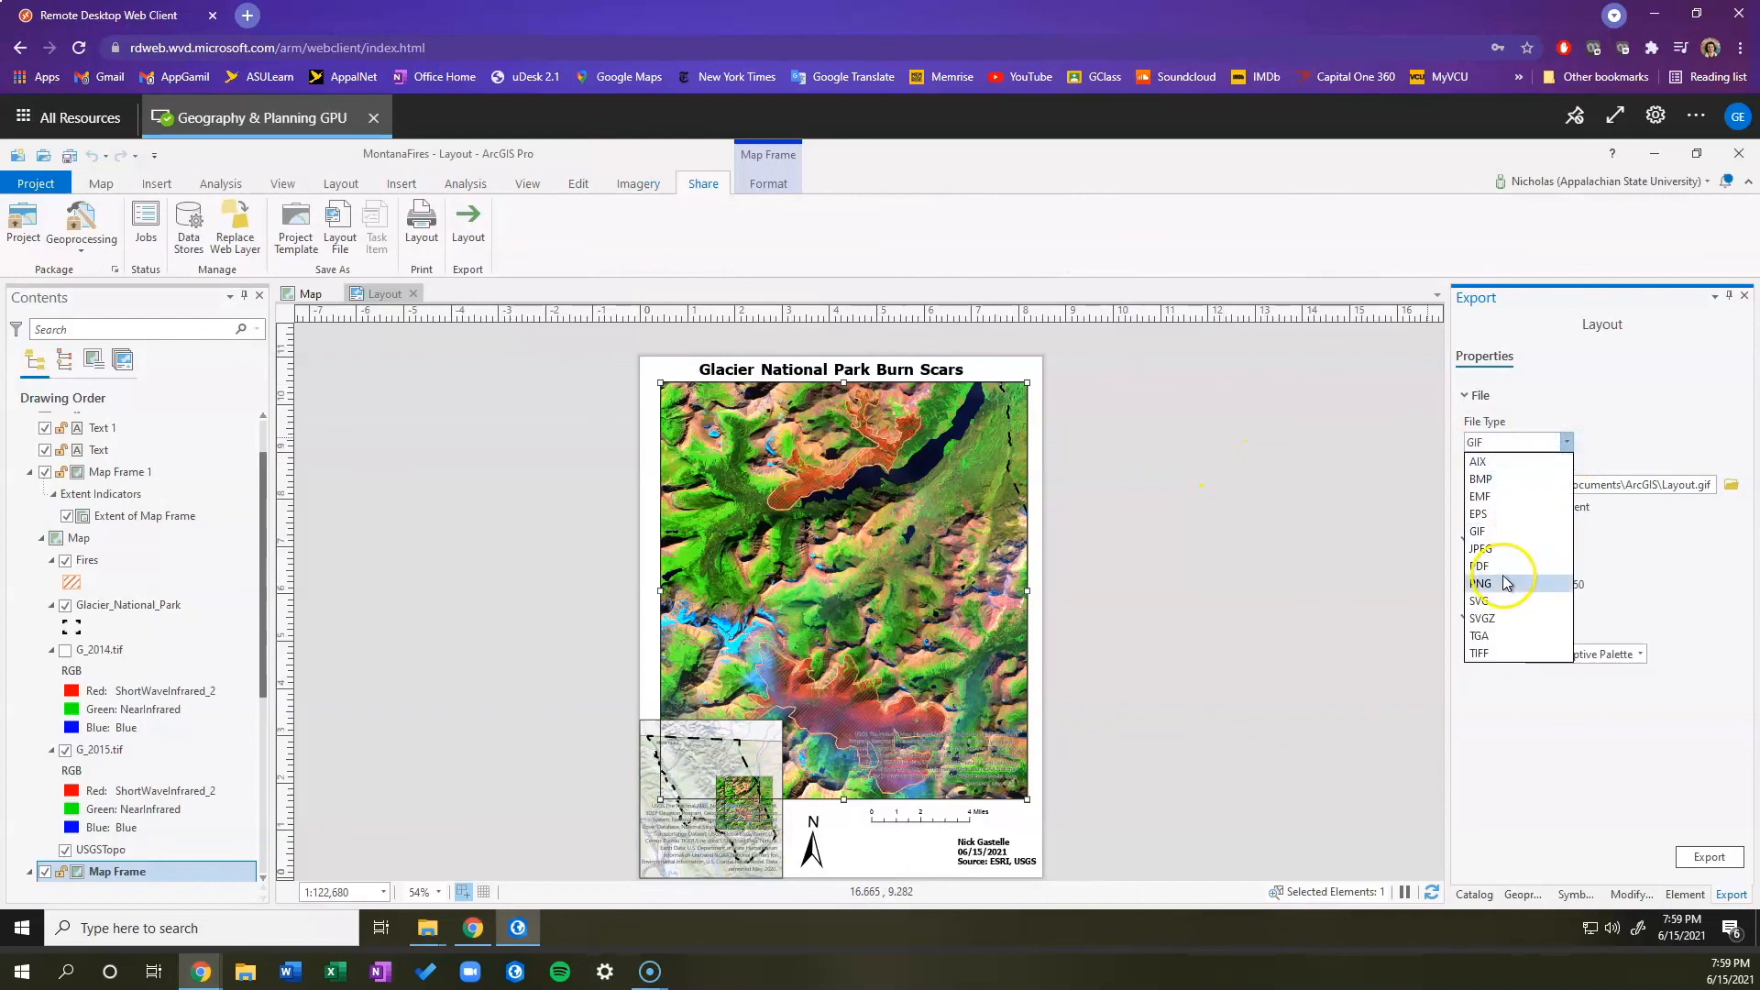
left_click(1504, 568)
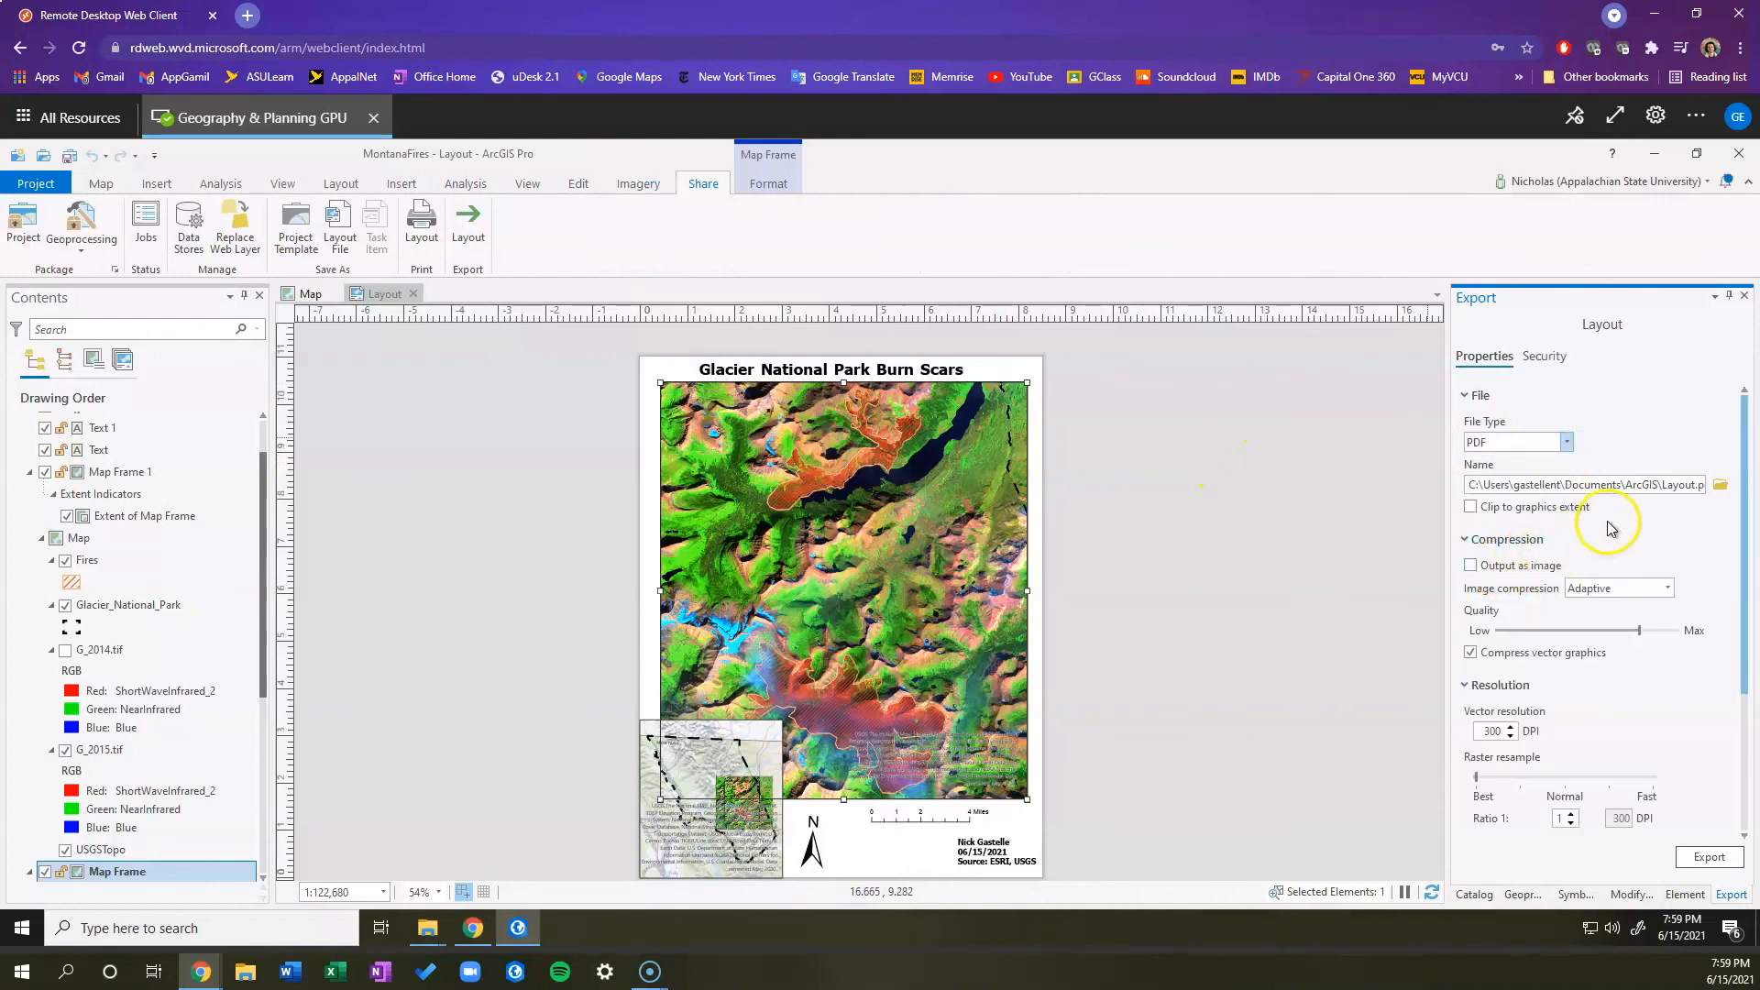
Step: Set the export destination to Lab 9 in the student's own folder under Classes\GHY_2812 on the geopln-class drive
left_click(1721, 486)
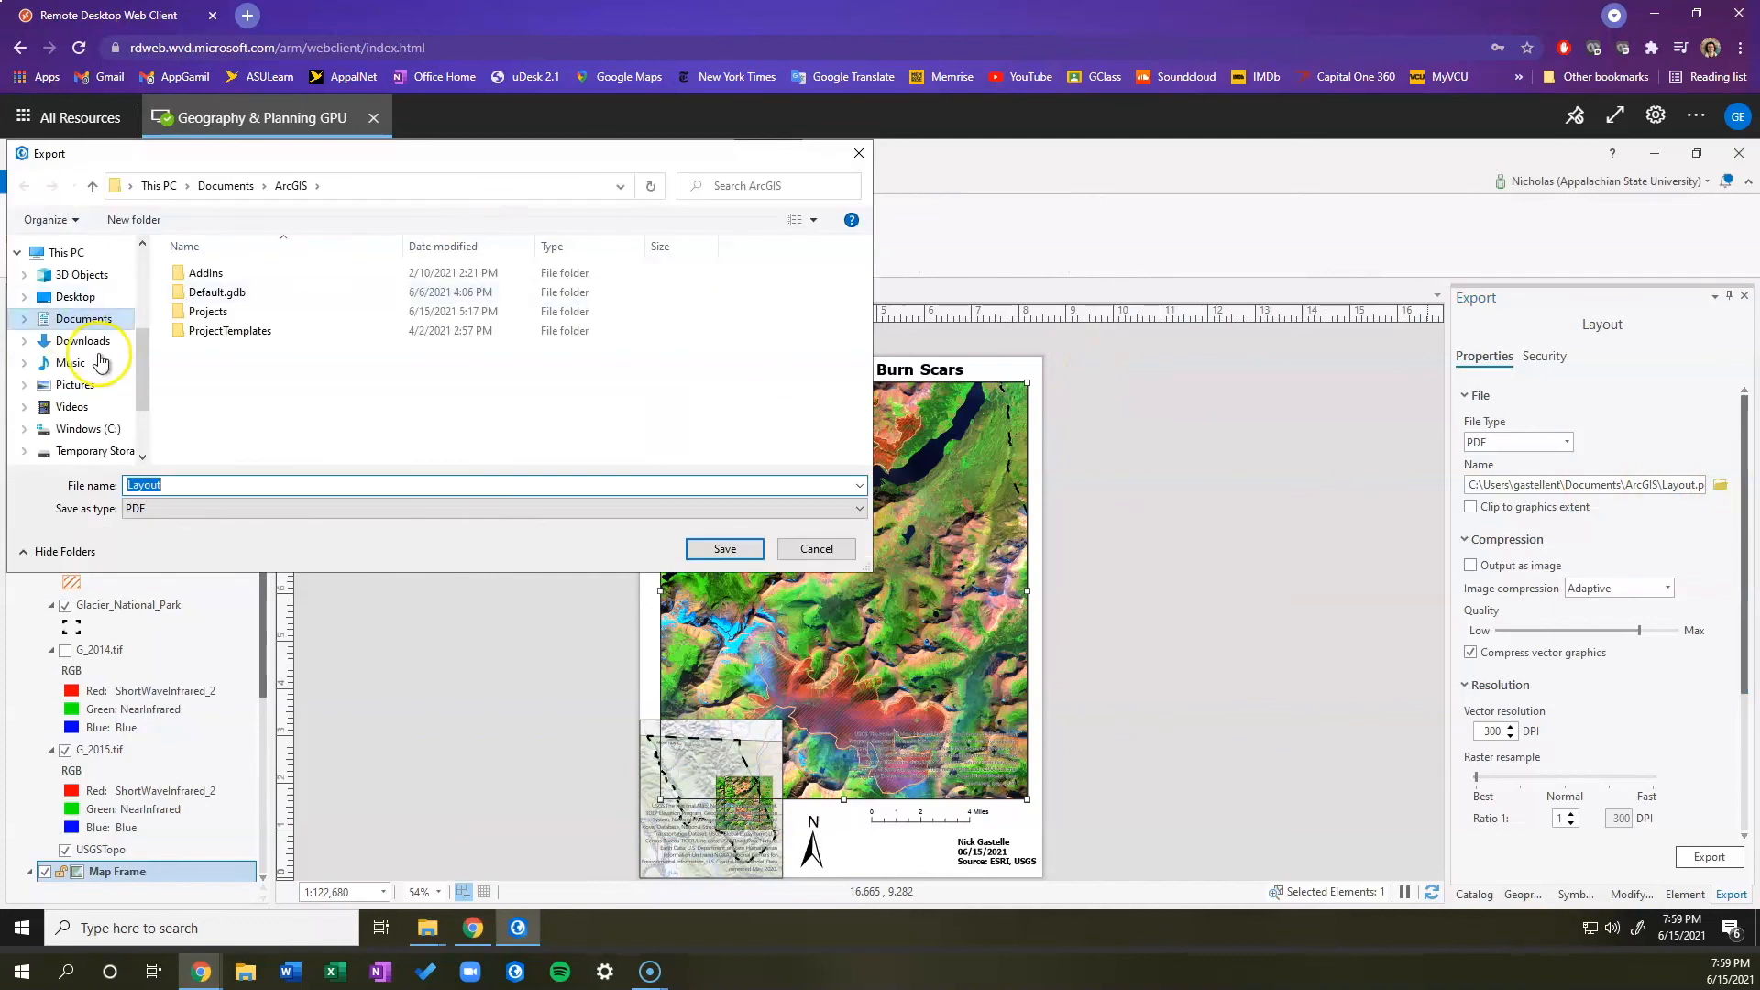
scroll(90, 400, "down", 3)
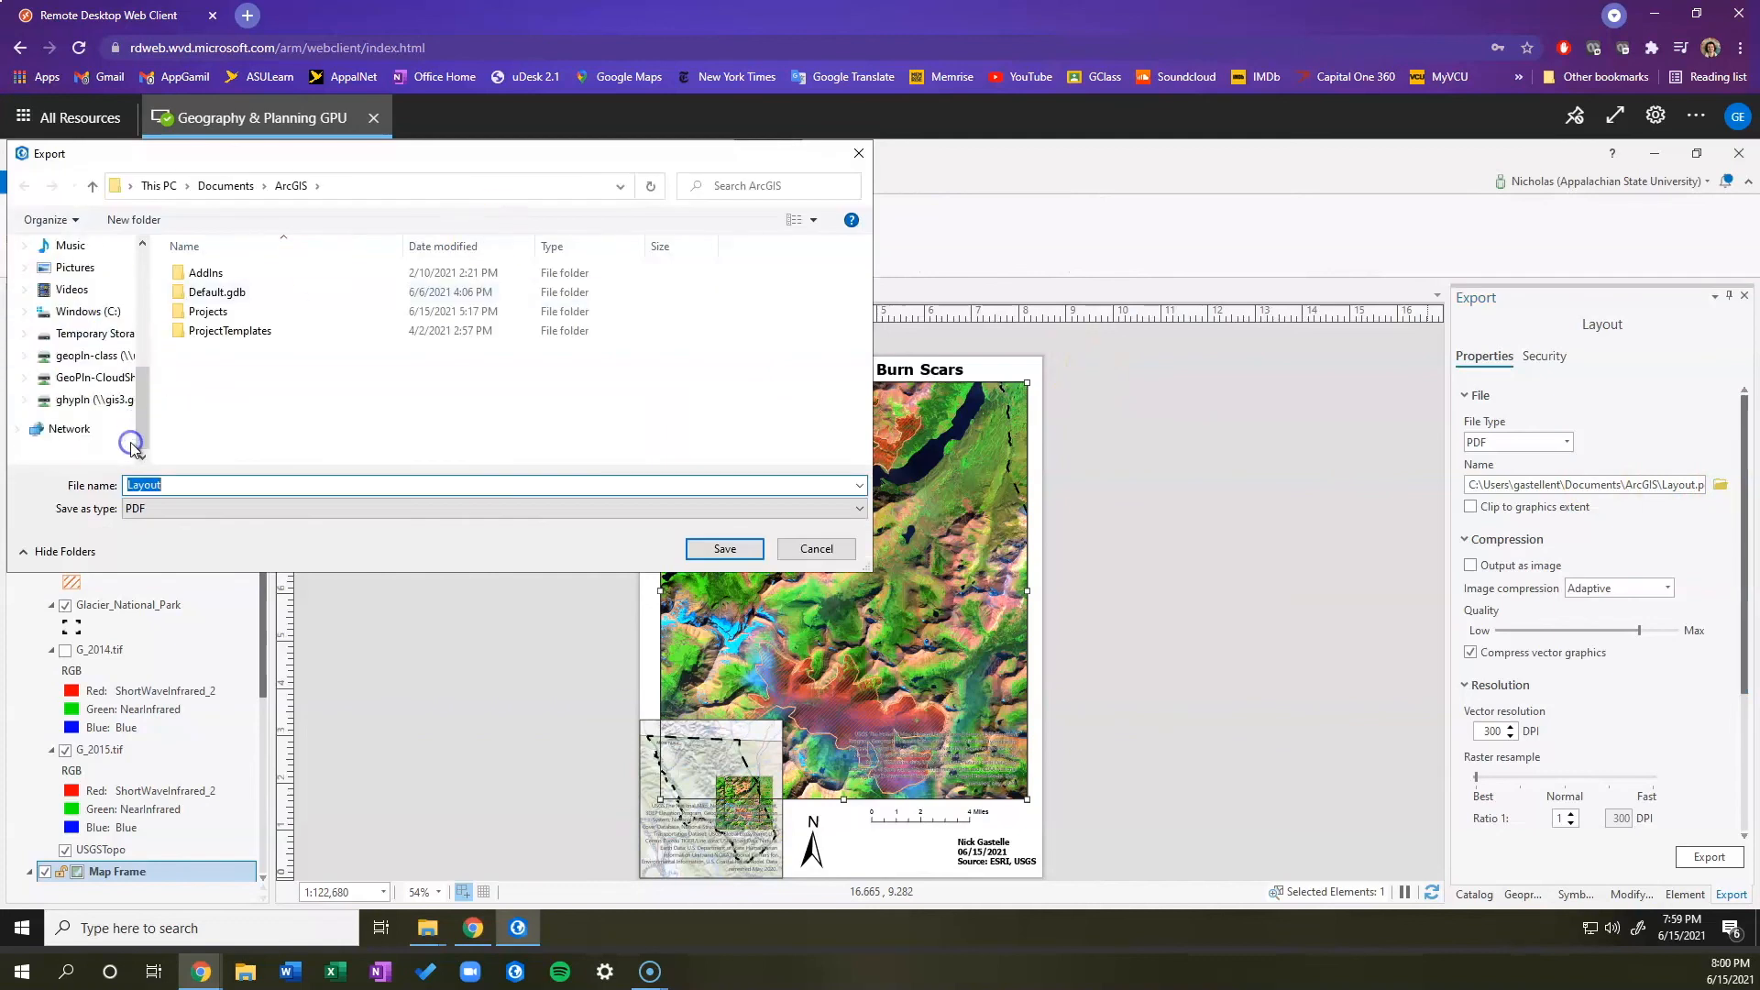
left_click(92, 356)
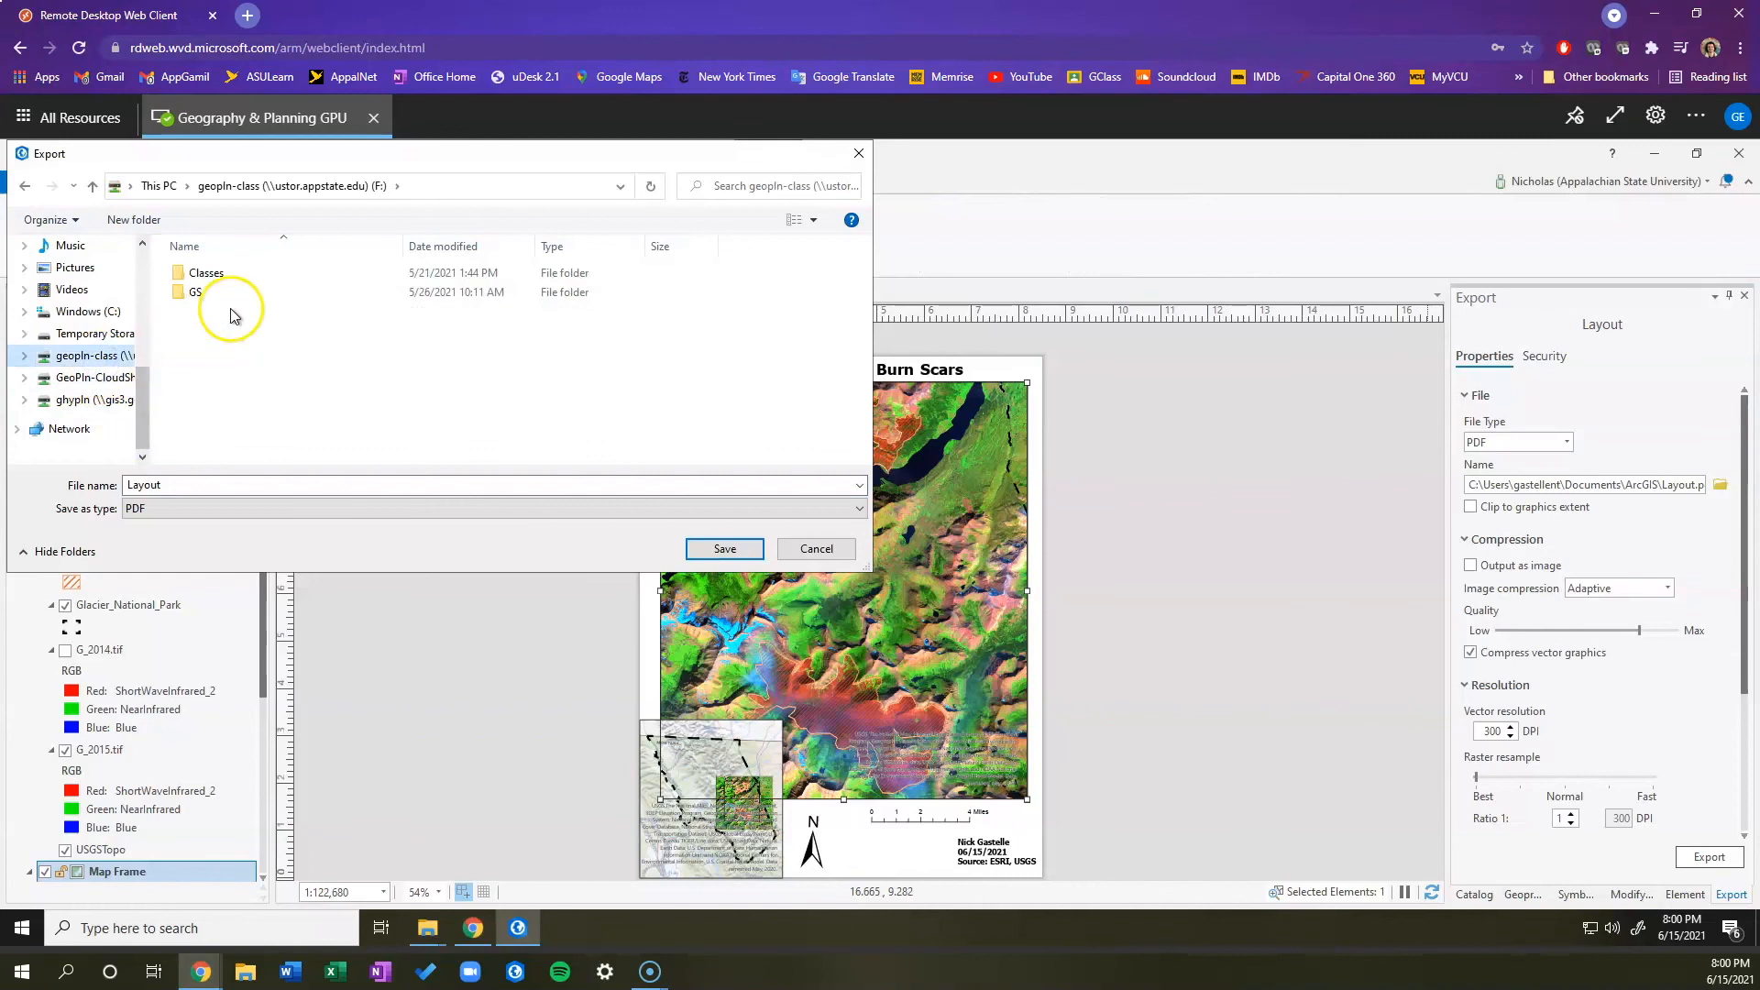
double_click(271, 277)
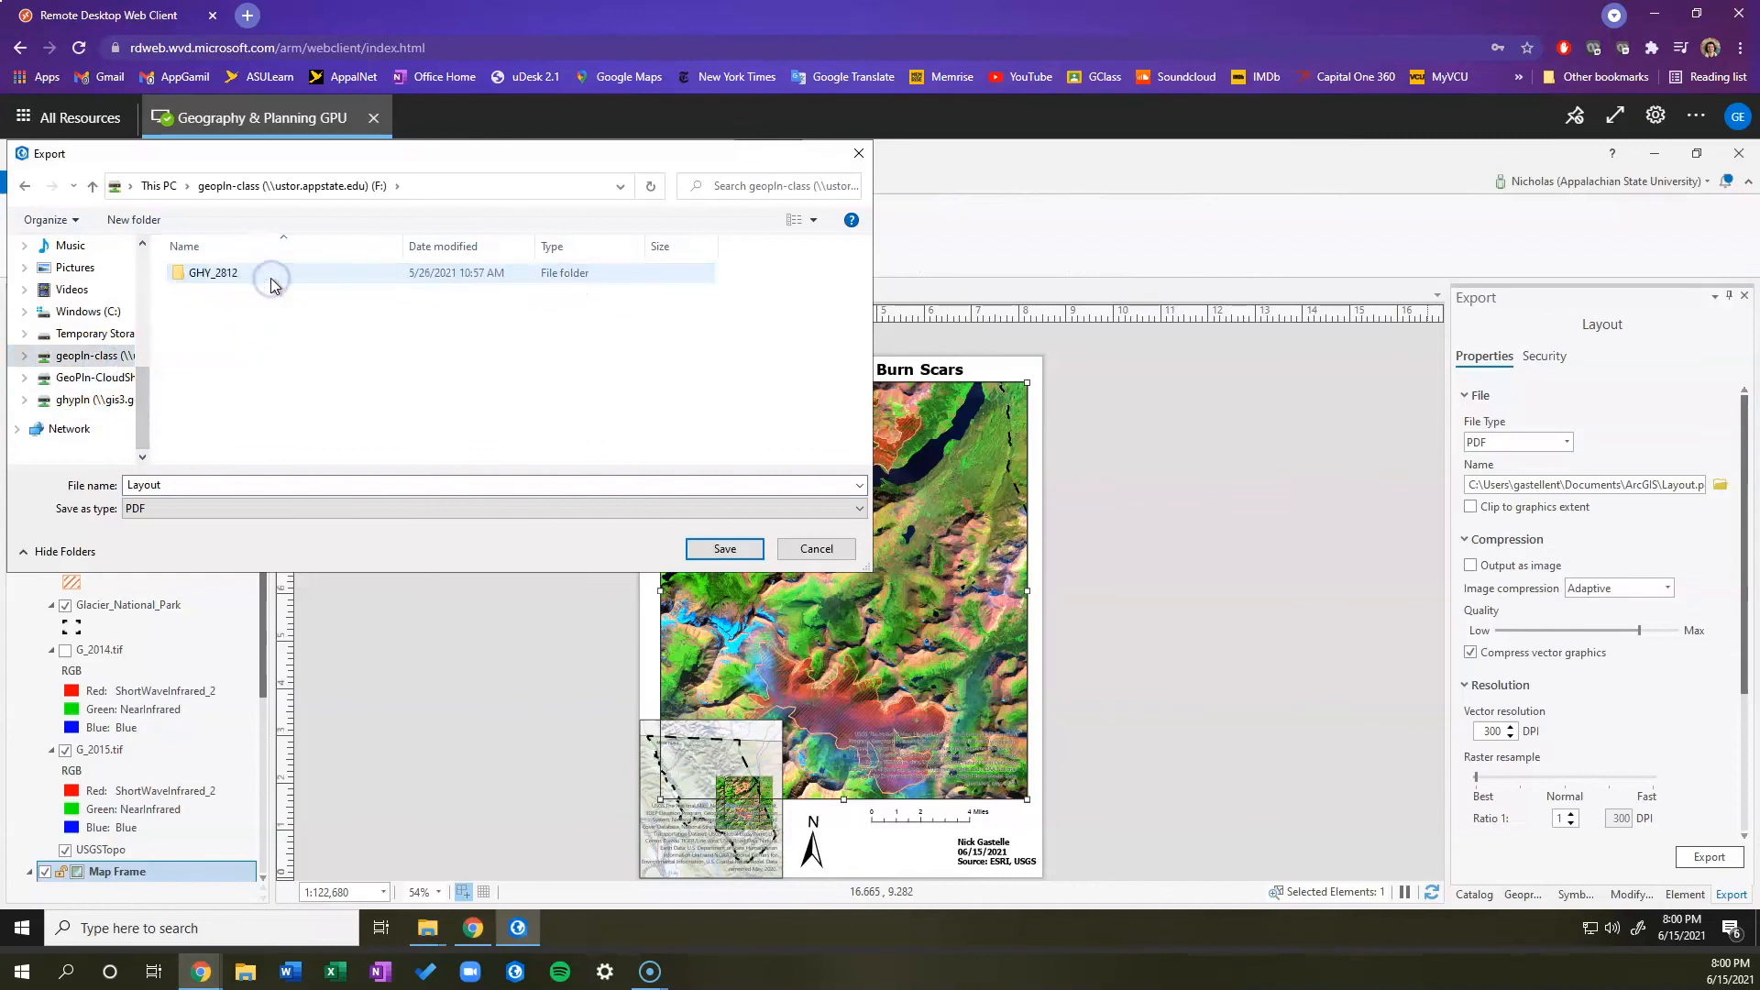
left_click(271, 278)
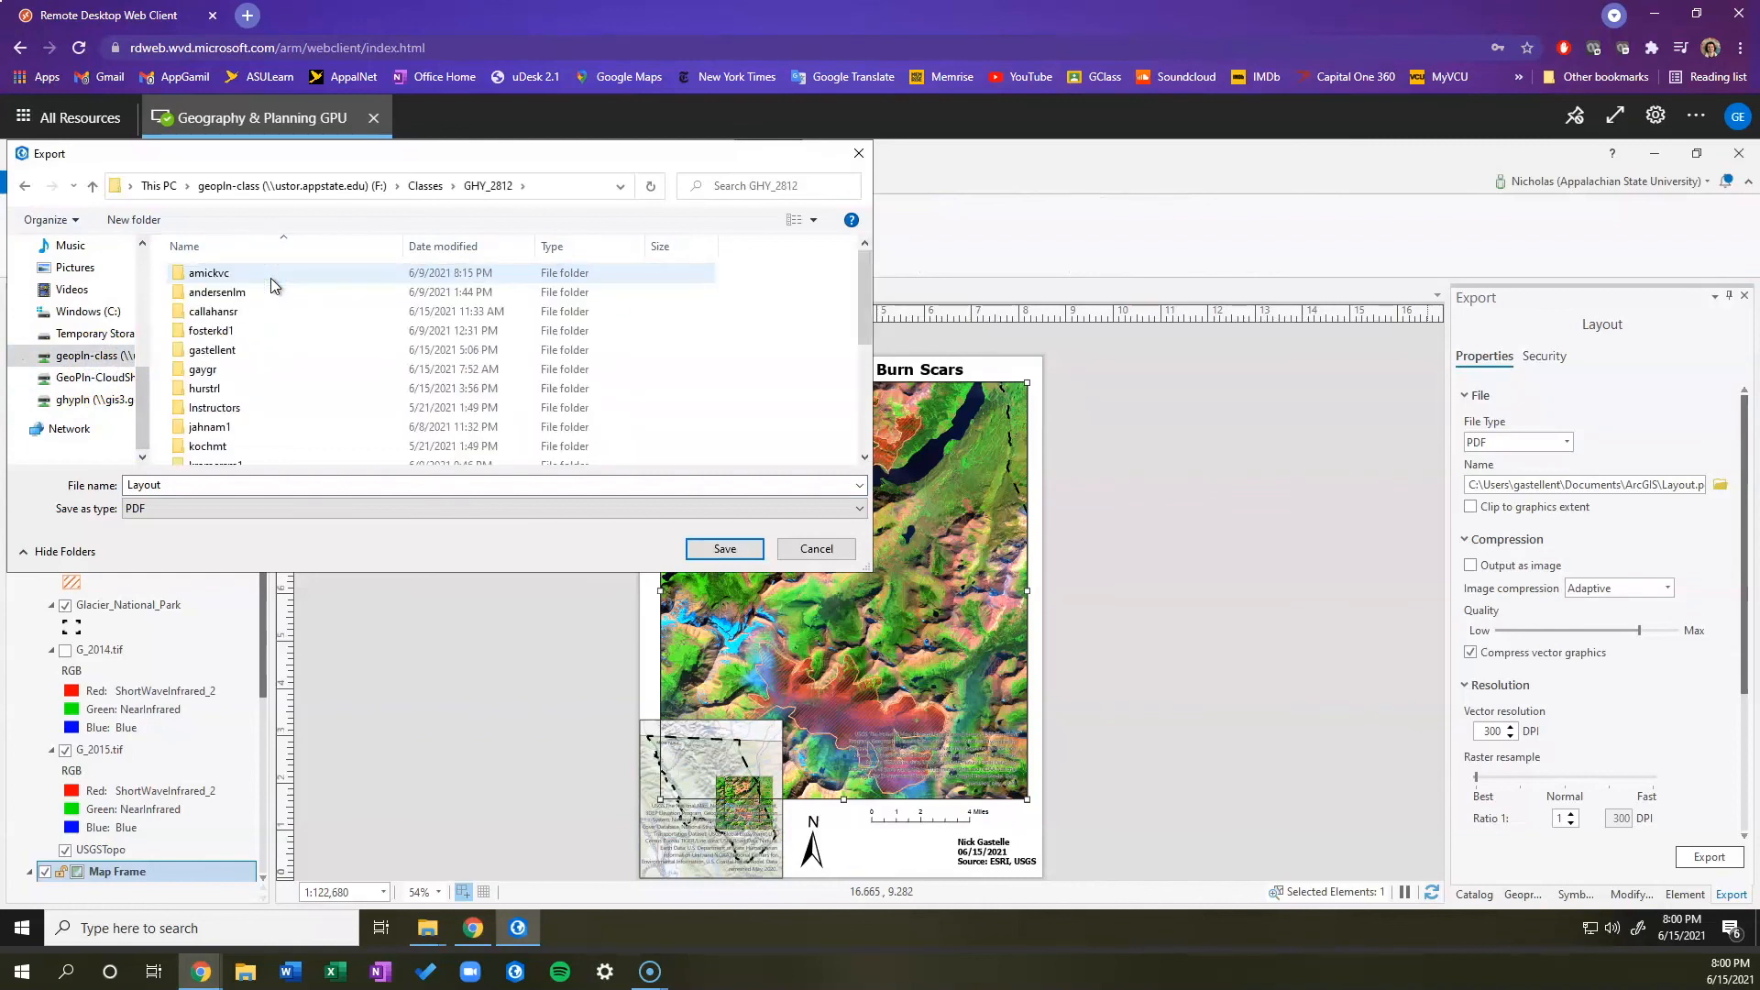
left_click(257, 350)
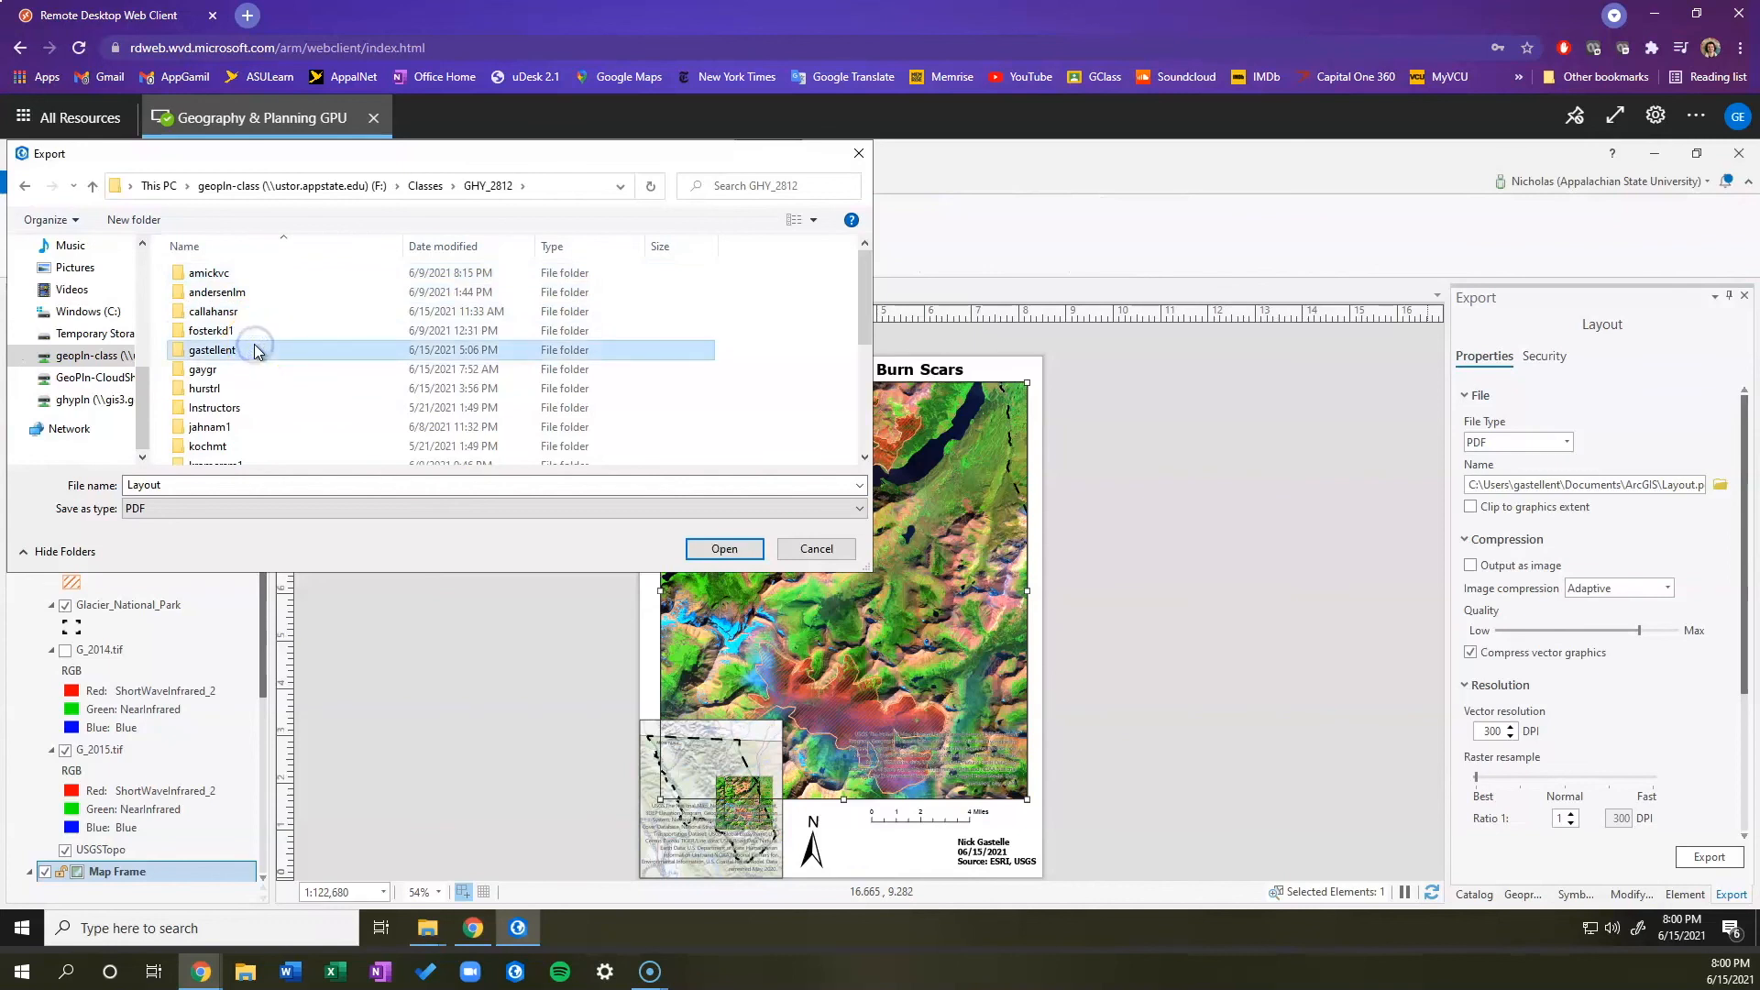
double_click(256, 350)
double_click(247, 332)
Step: Name the PDF with the student's username followed by _Lab9, save that location and export the layout
double_click(189, 483)
key("BackSpace")
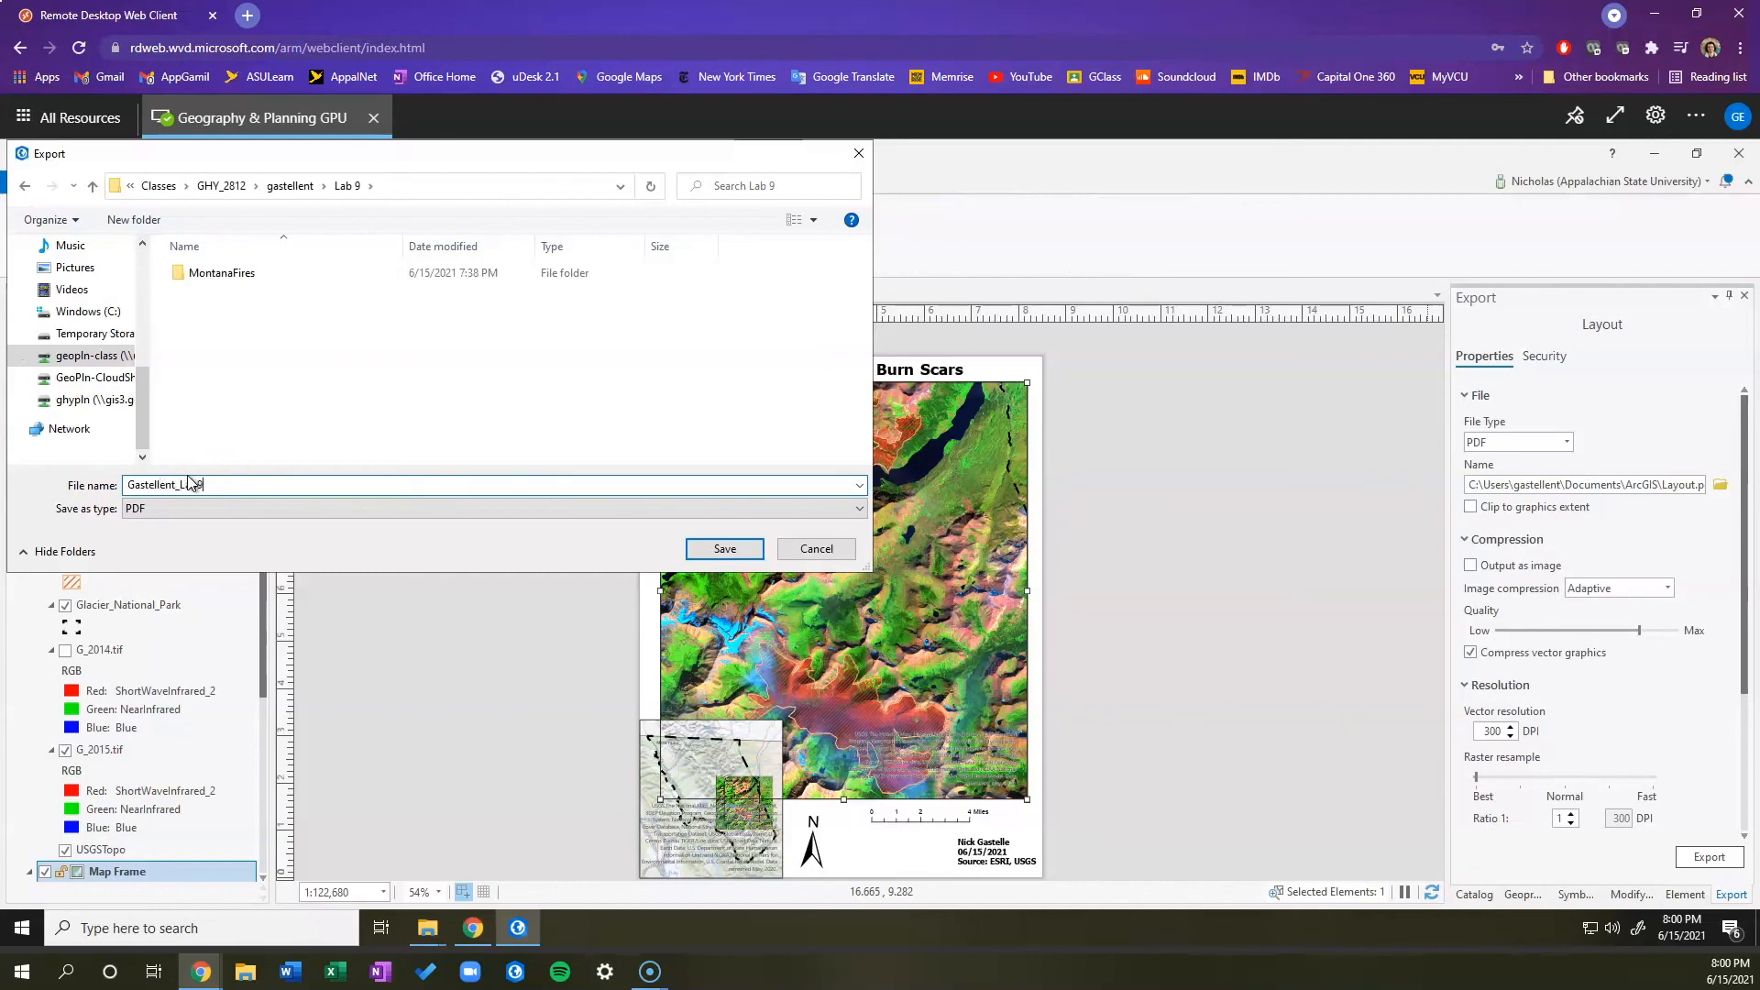
left_click(724, 549)
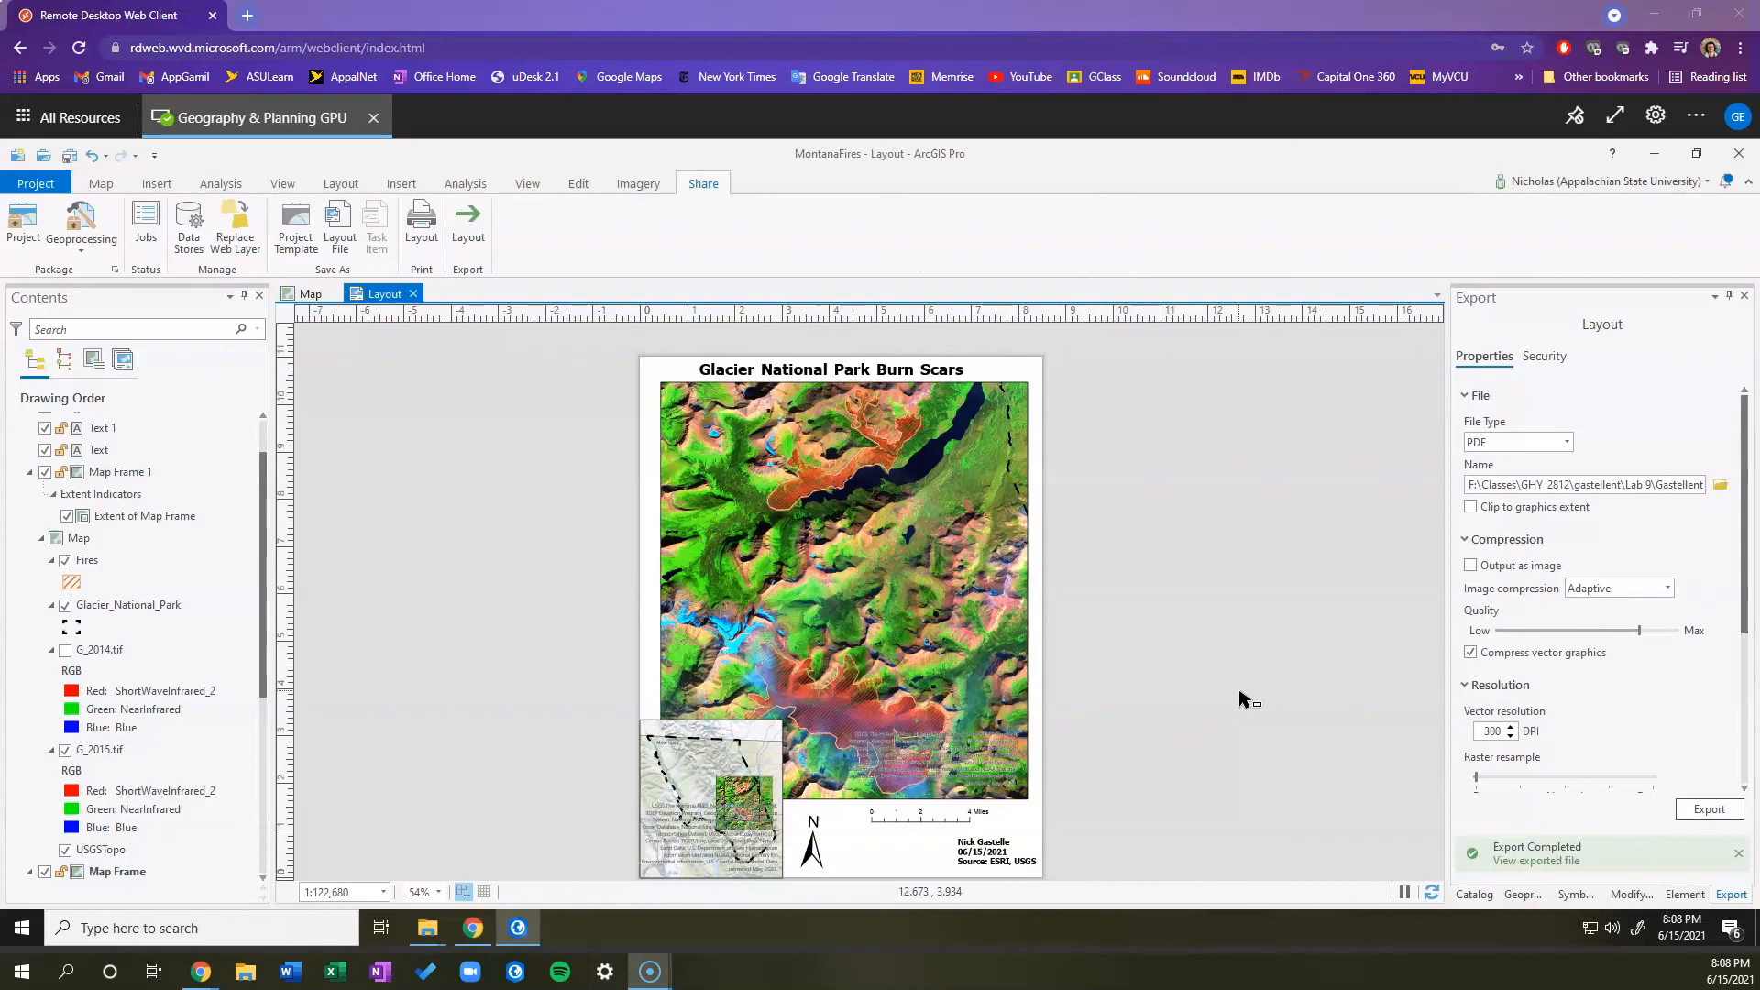
left_click(518, 551)
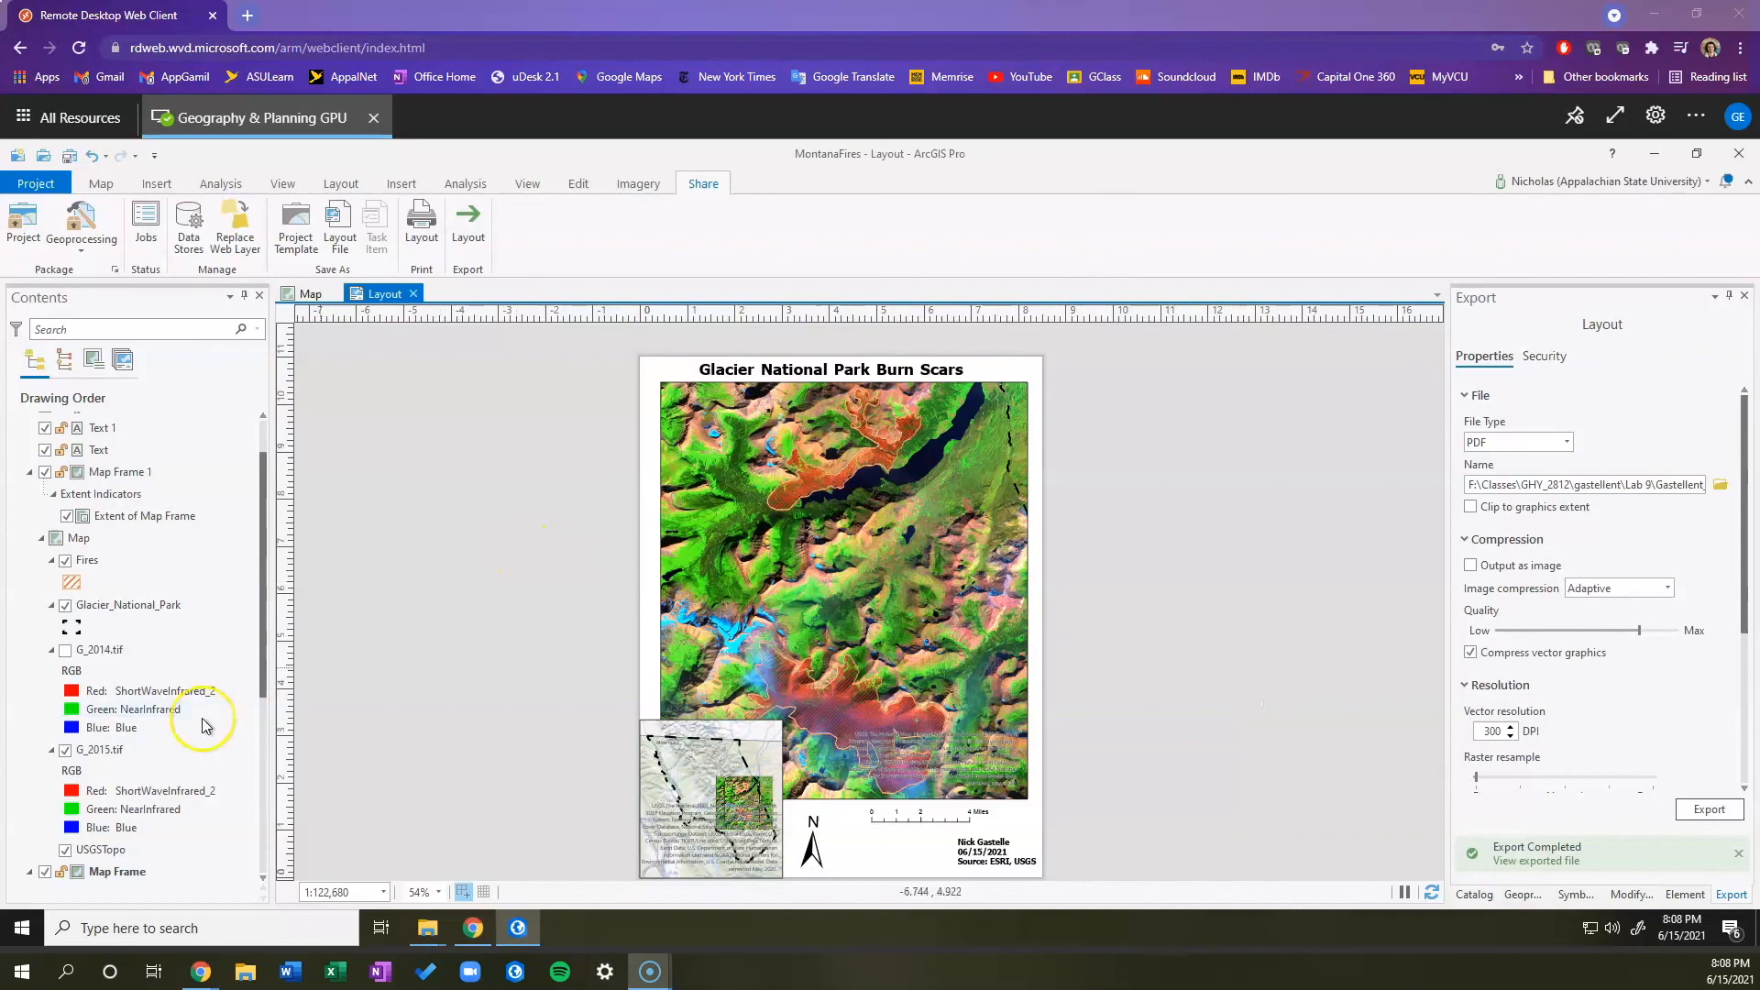